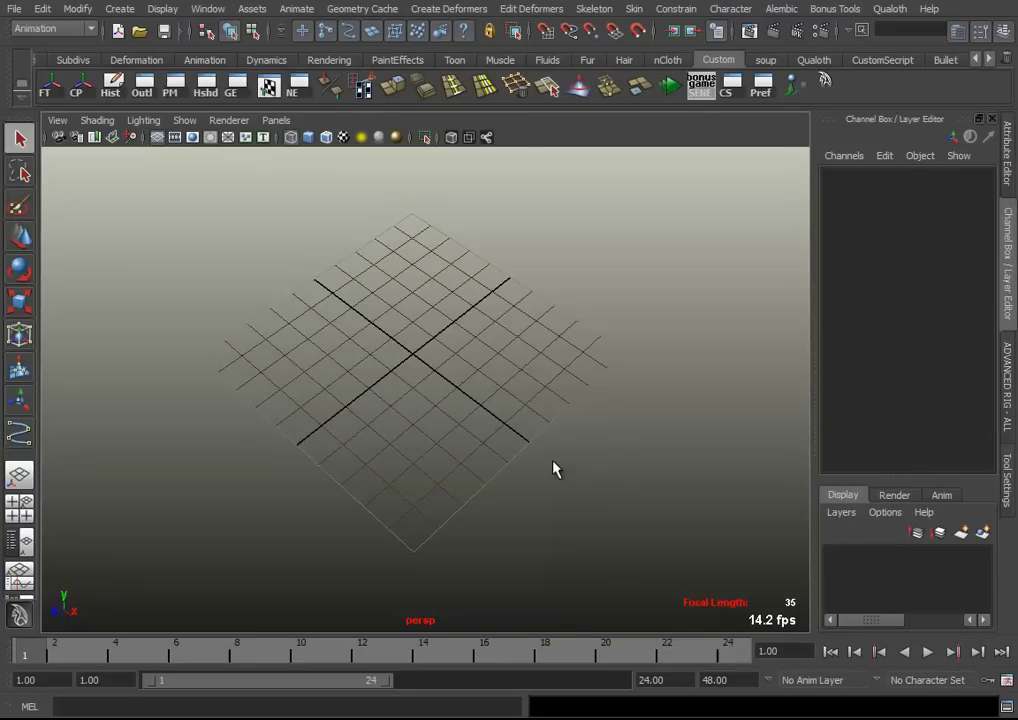
Tilt the camera to look down onto the empty ground grid
{"action": "mouse_move", "coordinate": [556, 469]}
{"action": "left_mouse_down", "text": "alt"}
{"action": "mouse_move", "coordinate": [567, 446]}
{"action": "mouse_move", "coordinate": [591, 445]}
{"action": "mouse_move", "coordinate": [557, 461]}
{"action": "left_mouse_up", "text": "alt"}
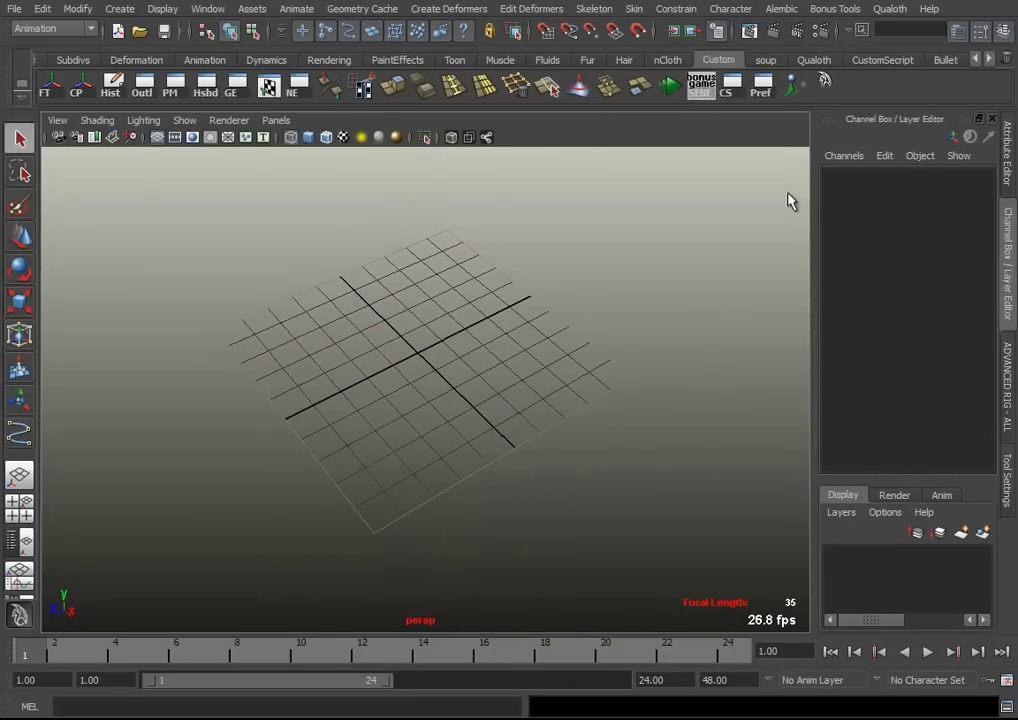
Tear off the Qualoth menu as a floating panel near the screen centre
{"action": "left_click", "coordinate": [891, 10]}
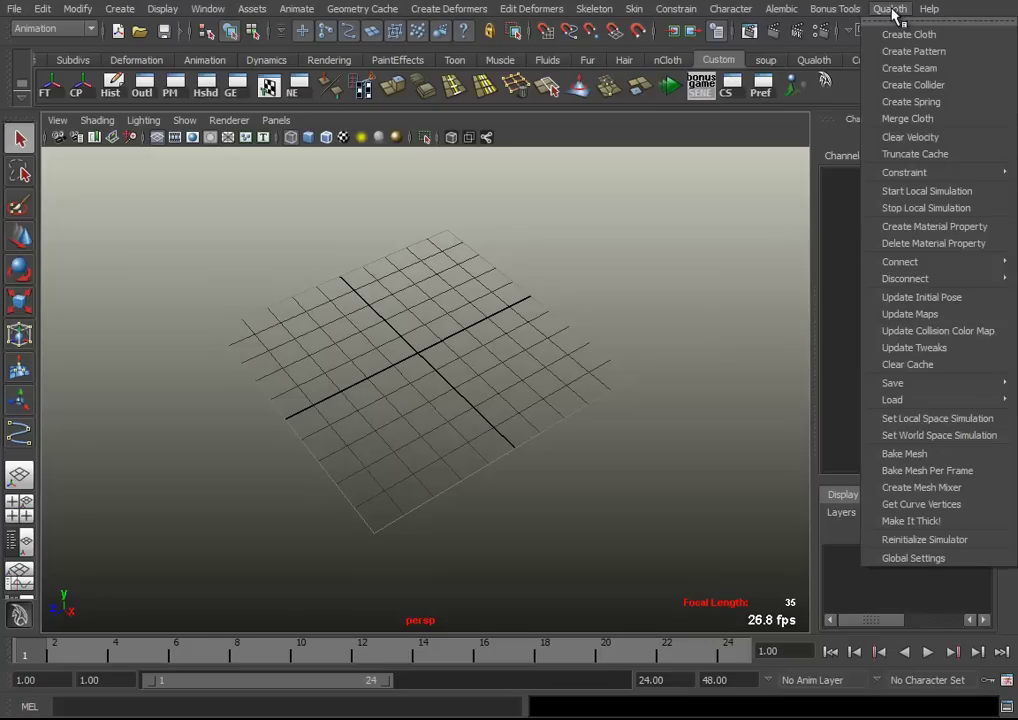
{"action": "mouse_move", "coordinate": [918, 8]}
{"action": "left_mouse_down"}
{"action": "mouse_move", "coordinate": [852, 18]}
{"action": "mouse_move", "coordinate": [722, 84]}
{"action": "mouse_move", "coordinate": [755, 66]}
{"action": "left_mouse_up"}
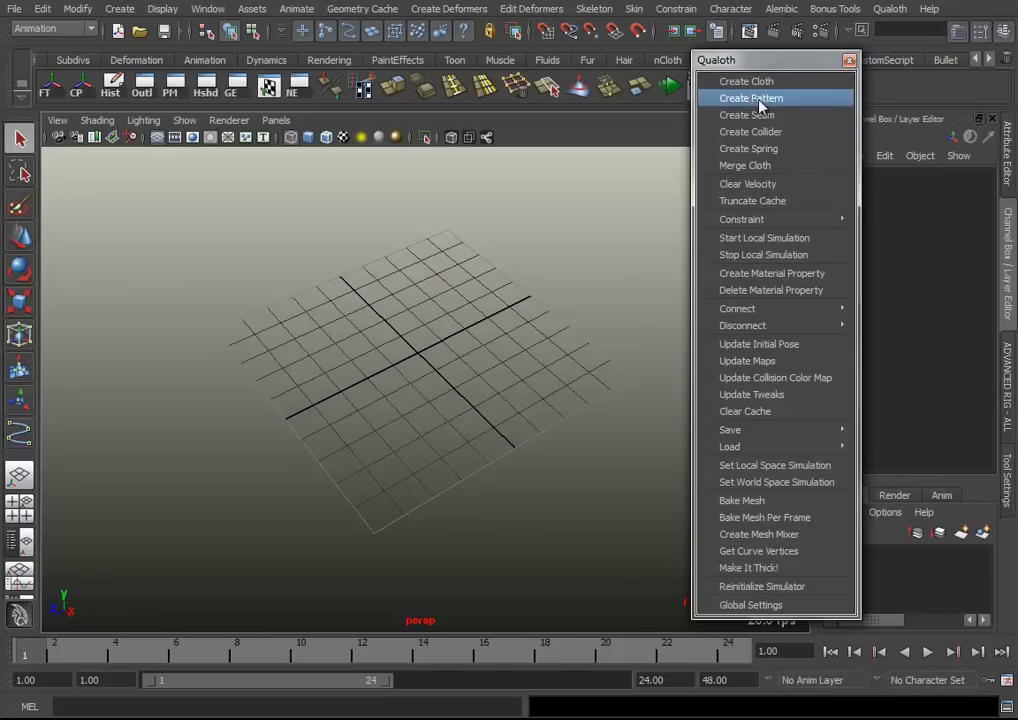
{"action": "left_click_drag", "start_coordinate": [740, 60], "coordinate": [775, 60]}
{"action": "mouse_move", "coordinate": [523, 313]}
{"action": "left_mouse_down", "text": "alt"}
{"action": "mouse_move", "coordinate": [487, 339]}
{"action": "mouse_move", "coordinate": [563, 341]}
{"action": "mouse_move", "coordinate": [445, 318]}
{"action": "mouse_move", "coordinate": [391, 336]}
{"action": "mouse_move", "coordinate": [415, 370]}
{"action": "mouse_move", "coordinate": [336, 293]}
{"action": "mouse_move", "coordinate": [411, 411]}
{"action": "mouse_move", "coordinate": [382, 411]}
{"action": "left_mouse_up", "text": "alt"}
Tumble and dolly the viewport to a flatter, closer view of the grid
{"action": "middle_click_drag", "start_coordinate": [382, 411], "coordinate": [360, 392], "text": "alt"}
{"action": "mouse_move", "coordinate": [360, 392]}
{"action": "right_mouse_down", "text": "alt"}
{"action": "mouse_move", "coordinate": [443, 413]}
{"action": "mouse_move", "coordinate": [427, 412]}
{"action": "right_mouse_up", "text": "alt"}
{"action": "mouse_move", "coordinate": [427, 412]}
{"action": "left_mouse_down", "text": "alt"}
{"action": "mouse_move", "coordinate": [352, 416]}
{"action": "mouse_move", "coordinate": [440, 420]}
{"action": "mouse_move", "coordinate": [357, 420]}
{"action": "left_mouse_up", "text": "alt"}
{"action": "middle_click_drag", "start_coordinate": [357, 420], "coordinate": [368, 418], "text": "alt"}
{"action": "left_click_drag", "start_coordinate": [368, 418], "coordinate": [358, 425], "text": "alt"}
{"action": "right_click_drag", "start_coordinate": [358, 425], "coordinate": [398, 448], "text": "alt"}
{"action": "mouse_move", "coordinate": [398, 448]}
{"action": "left_mouse_down", "text": "alt"}
{"action": "mouse_move", "coordinate": [380, 473]}
{"action": "mouse_move", "coordinate": [425, 472]}
{"action": "mouse_move", "coordinate": [405, 452]}
{"action": "mouse_move", "coordinate": [395, 470]}
{"action": "mouse_move", "coordinate": [385, 462]}
{"action": "mouse_move", "coordinate": [395, 468]}
{"action": "left_mouse_up", "text": "alt"}
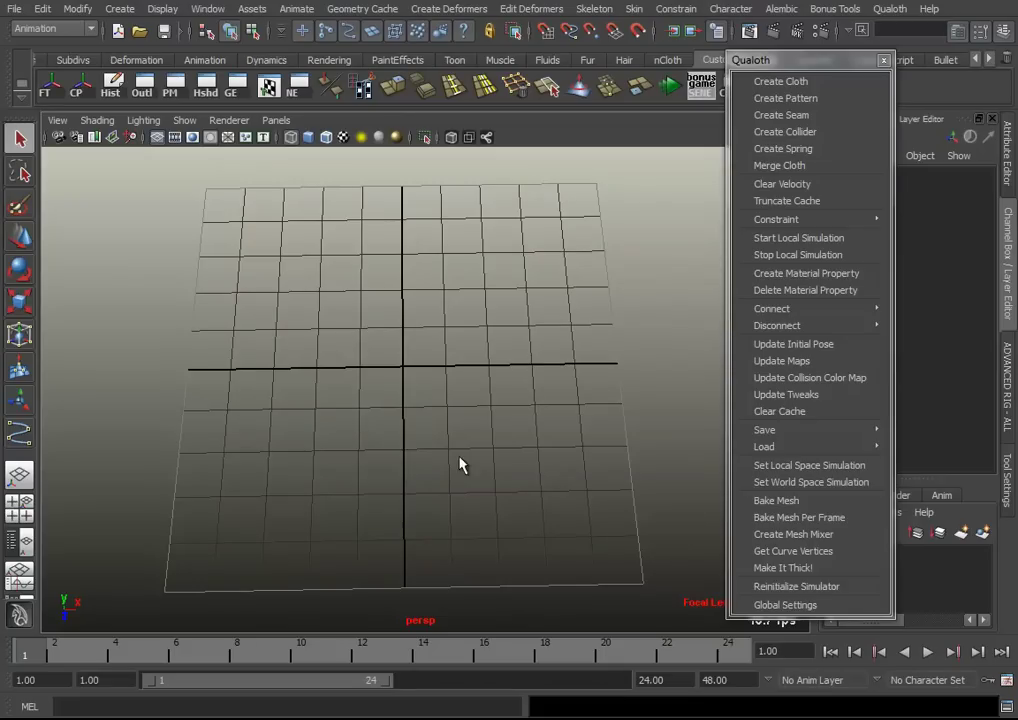
{"action": "left_click_drag", "start_coordinate": [460, 464], "coordinate": [391, 443], "text": "alt"}
{"action": "mouse_move", "coordinate": [284, 402]}
{"action": "left_mouse_down", "text": "alt"}
{"action": "mouse_move", "coordinate": [448, 454]}
{"action": "mouse_move", "coordinate": [416, 457]}
{"action": "mouse_move", "coordinate": [417, 430]}
{"action": "mouse_move", "coordinate": [400, 432]}
{"action": "mouse_move", "coordinate": [429, 454]}
{"action": "mouse_move", "coordinate": [362, 426]}
{"action": "left_mouse_up", "text": "alt"}
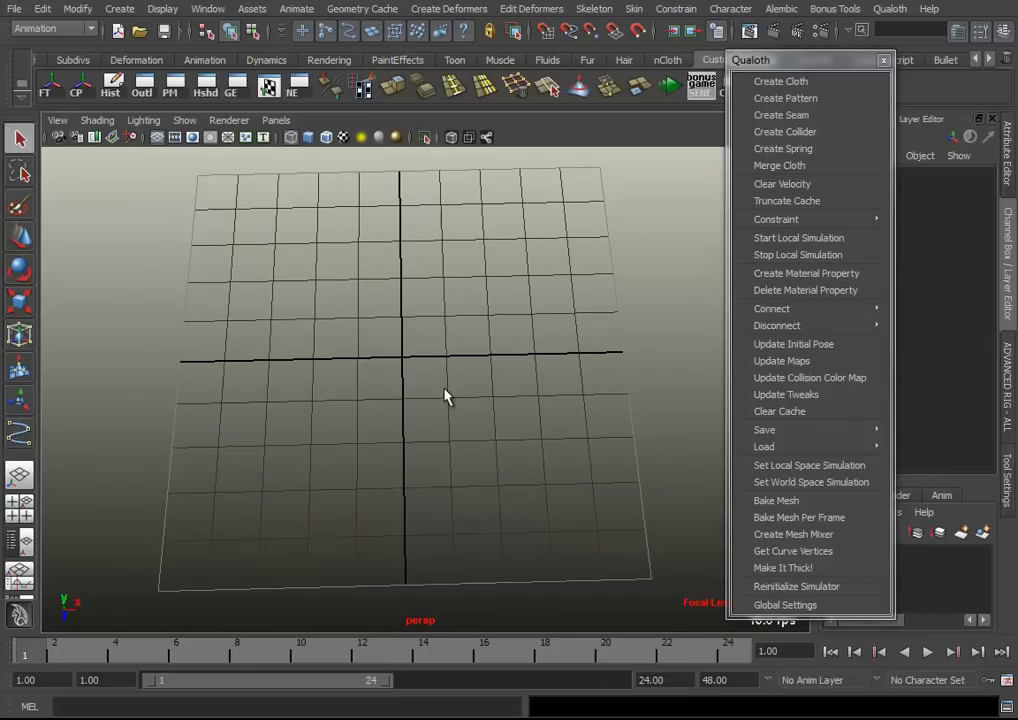
{"action": "mouse_move", "coordinate": [435, 390]}
{"action": "left_mouse_down", "text": "alt"}
{"action": "mouse_move", "coordinate": [445, 386]}
{"action": "mouse_move", "coordinate": [450, 398]}
{"action": "mouse_move", "coordinate": [432, 402]}
{"action": "left_mouse_up", "text": "alt"}
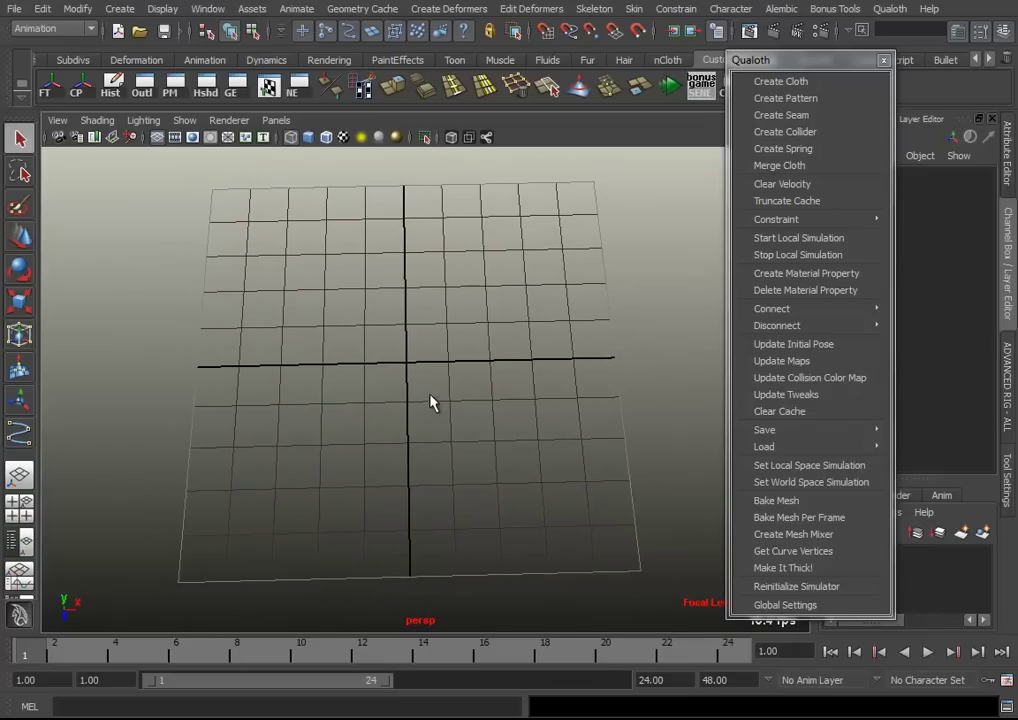
With the CV Curve Tool, draw the first curve up the left side and across the top
{"action": "left_click", "coordinate": [122, 10]}
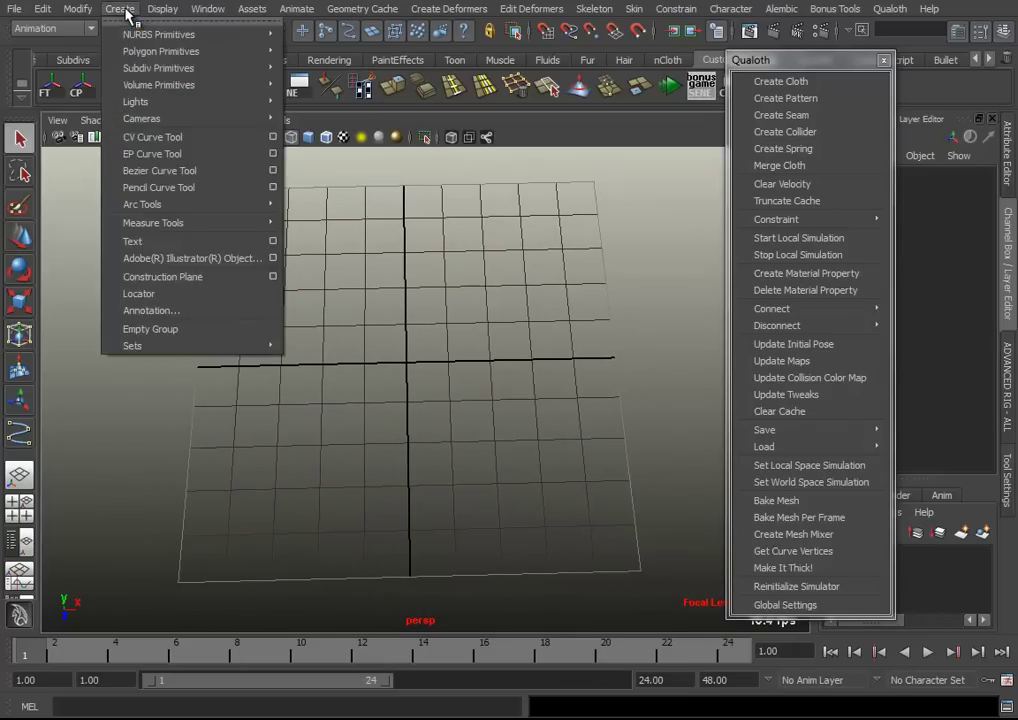
{"action": "left_click", "coordinate": [165, 138]}
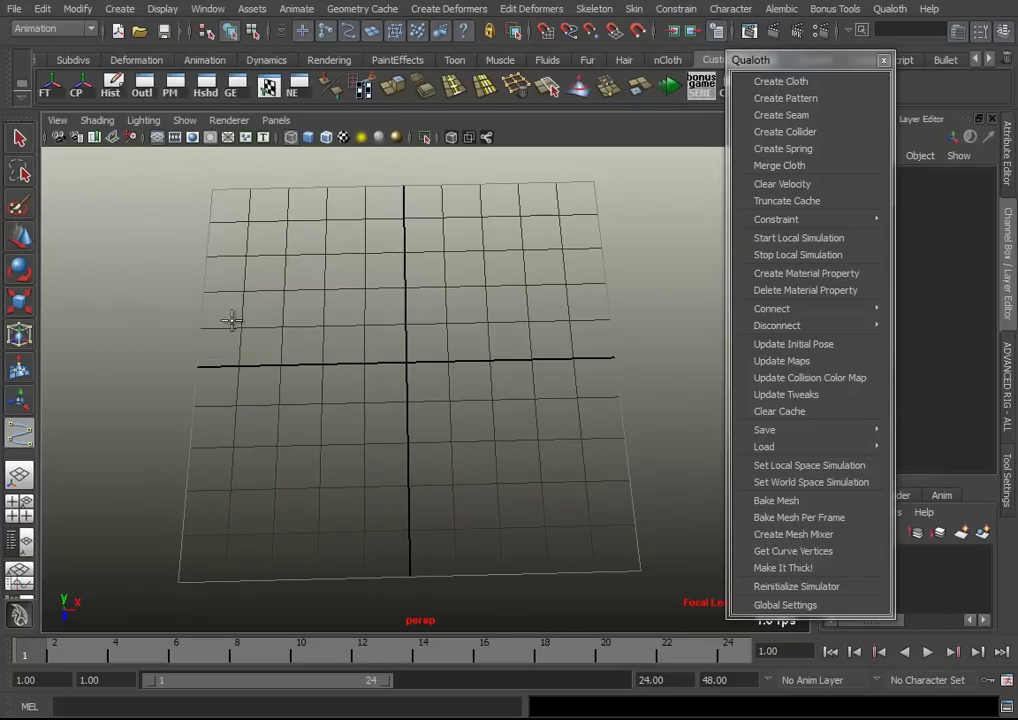
{"action": "left_click", "coordinate": [212, 386]}
{"action": "left_click", "coordinate": [223, 302]}
{"action": "left_click", "coordinate": [285, 241]}
{"action": "left_click", "coordinate": [379, 233]}
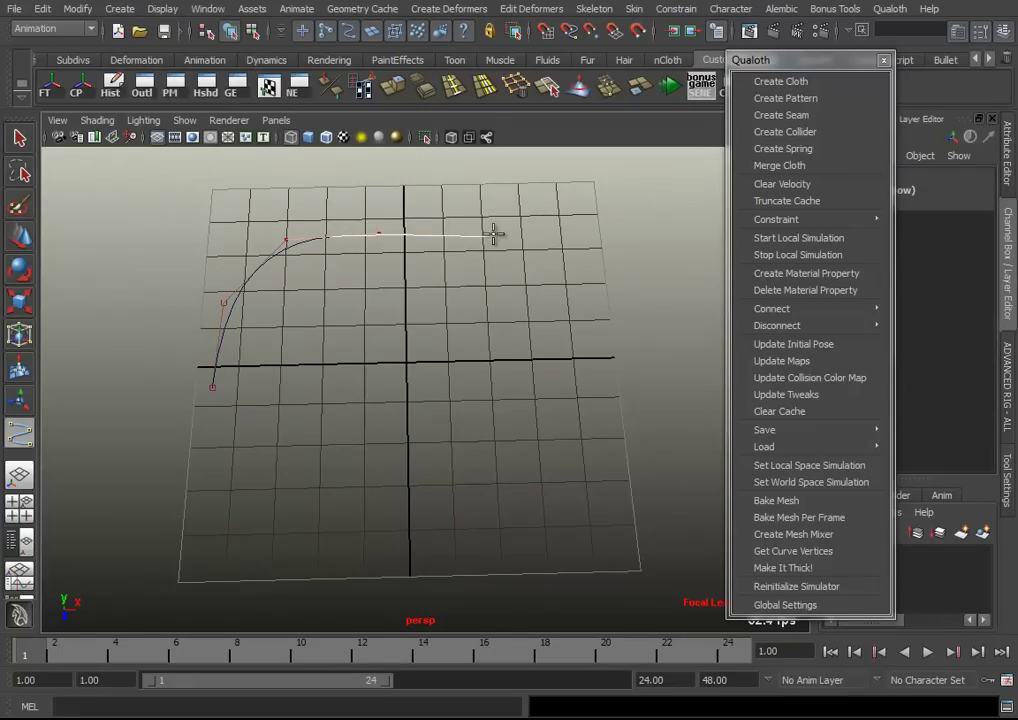
{"action": "key", "text": "Return"}
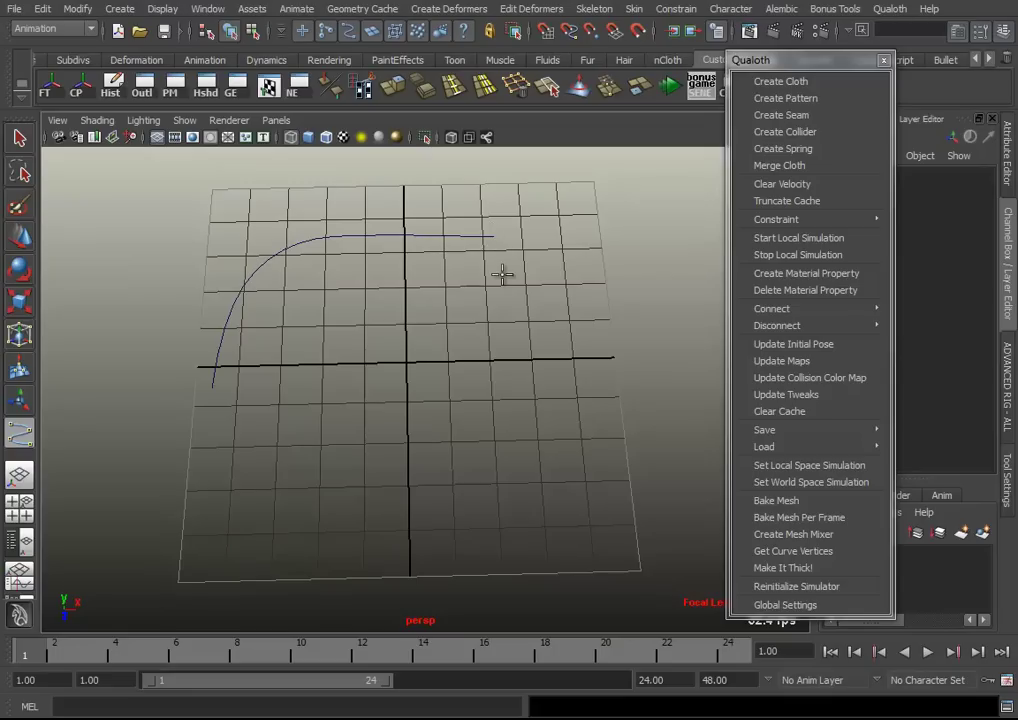
Draw a second curve snapped to the first's end, down the right side and along the bottom
{"action": "key", "text": "c"}
{"action": "left_click", "coordinate": [494, 236]}
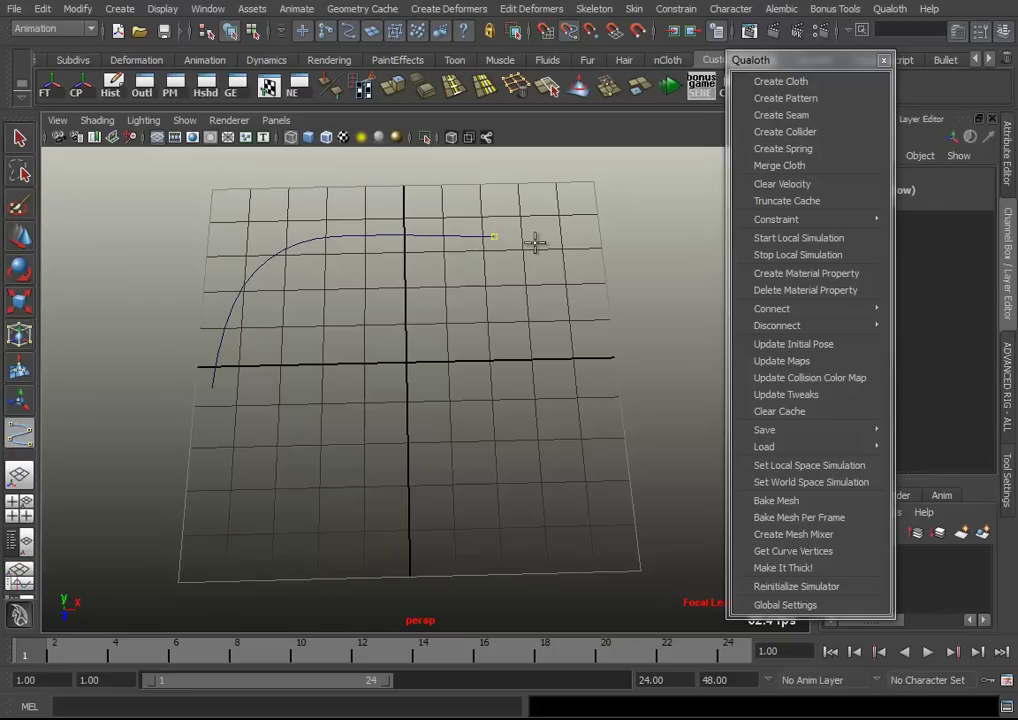
{"action": "left_click", "coordinate": [538, 320]}
{"action": "left_click", "coordinate": [557, 412]}
{"action": "left_click", "coordinate": [535, 472]}
{"action": "left_click", "coordinate": [493, 495]}
{"action": "left_click", "coordinate": [374, 524]}
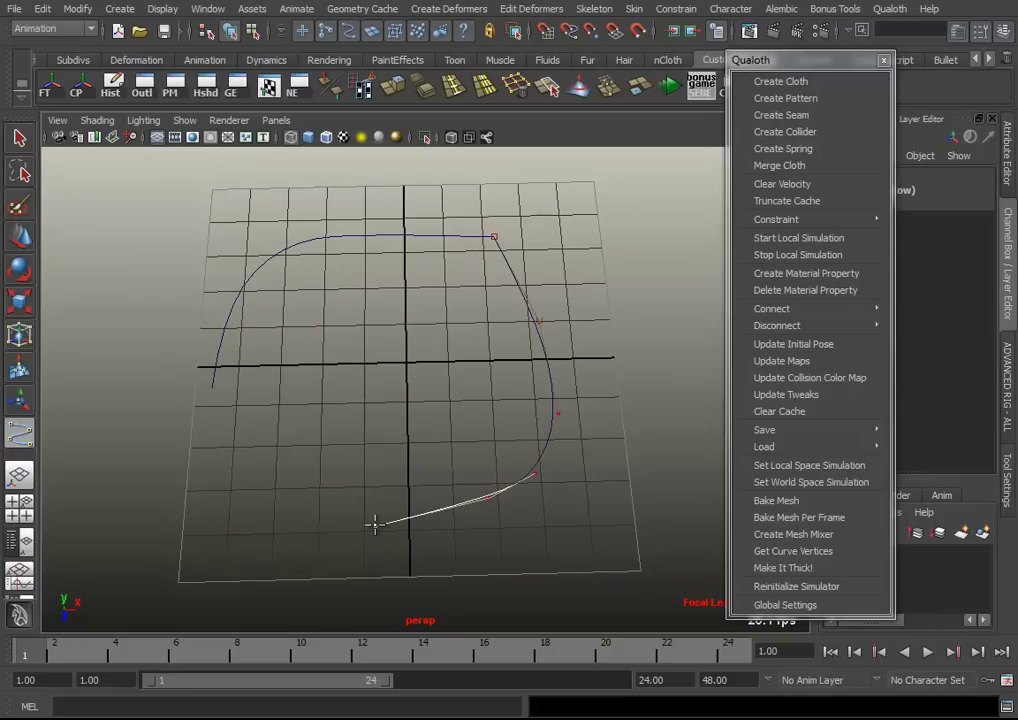
{"action": "key", "text": "w"}
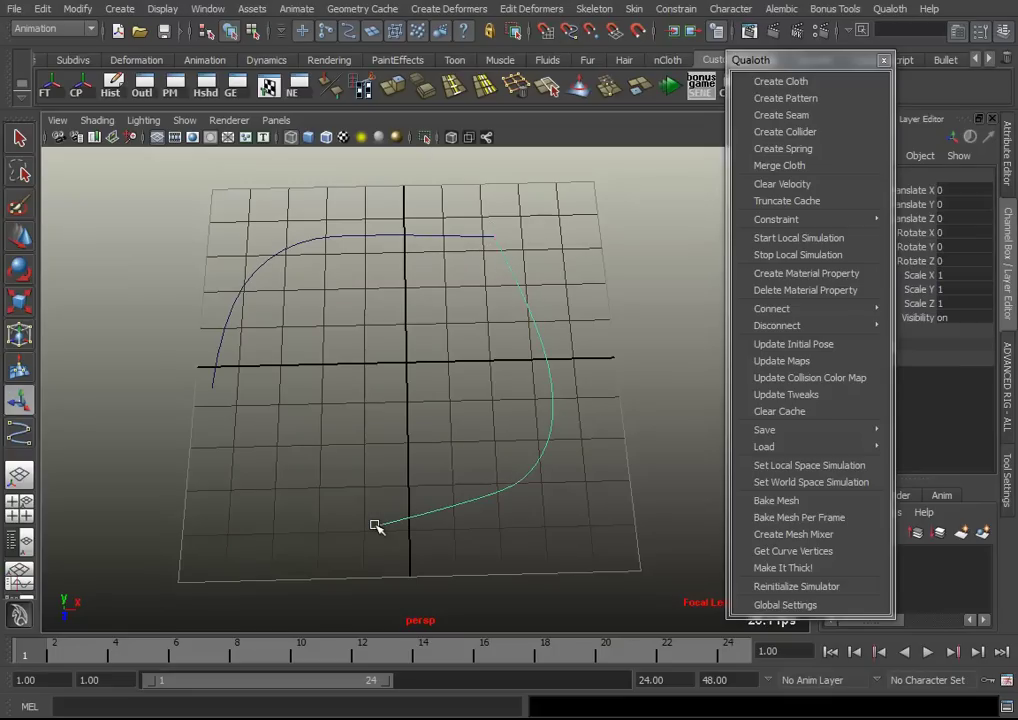
Draw a third curve along the lower left, closing the outline at the first curve's start
{"action": "key", "text": "y"}
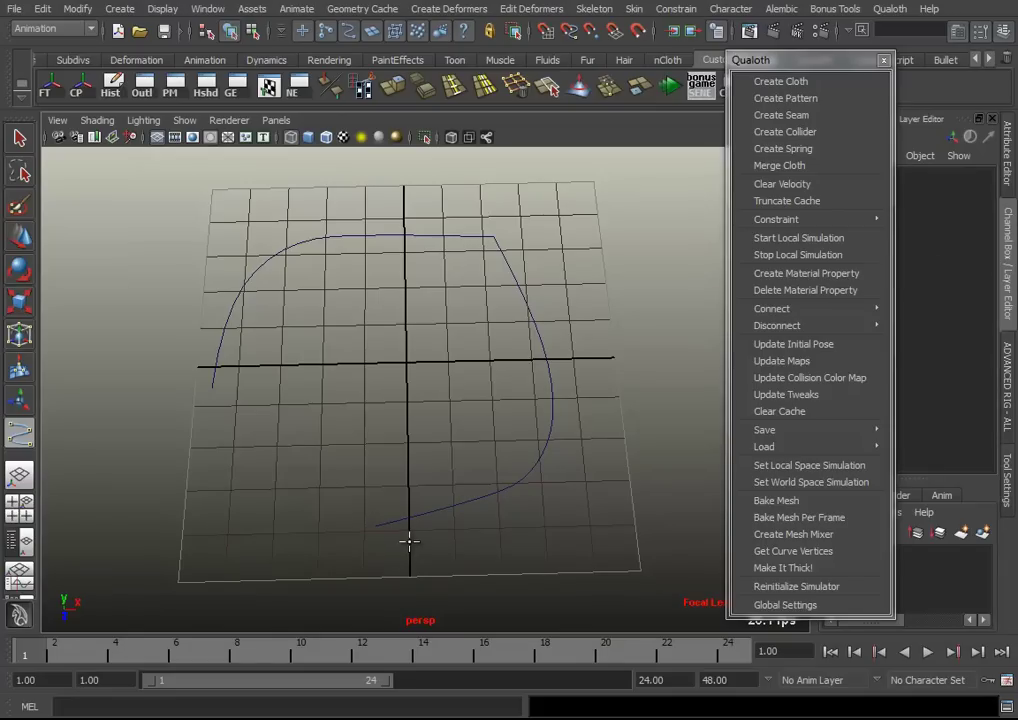
{"action": "left_click", "coordinate": [376, 525]}
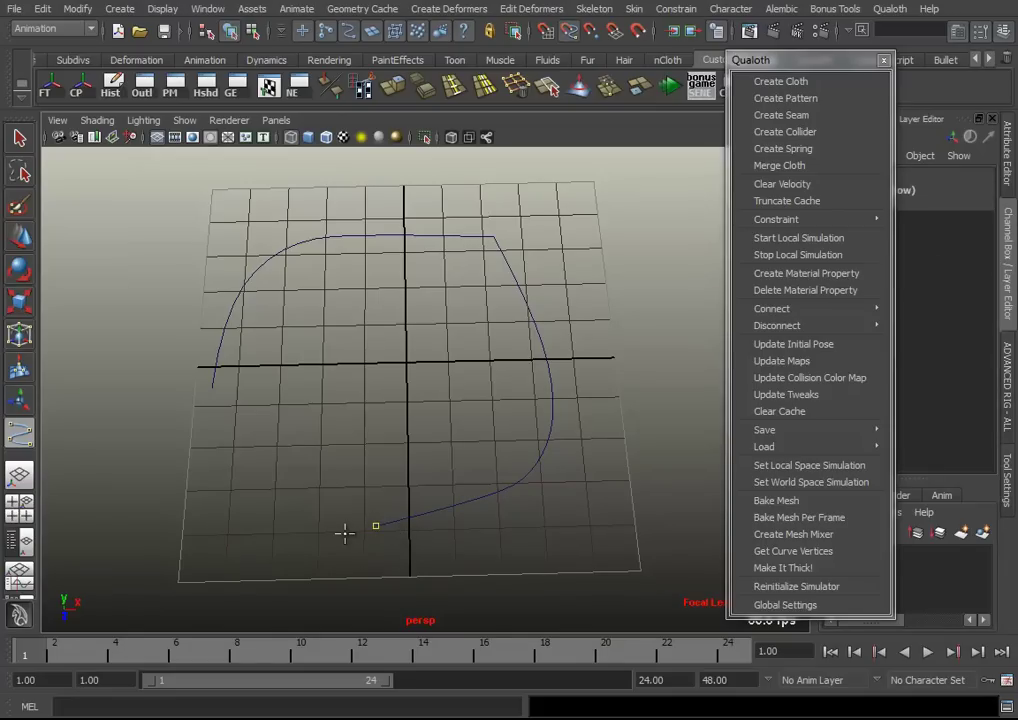
{"action": "left_click", "coordinate": [280, 500]}
{"action": "left_click", "coordinate": [236, 466]}
{"action": "left_click", "coordinate": [220, 435]}
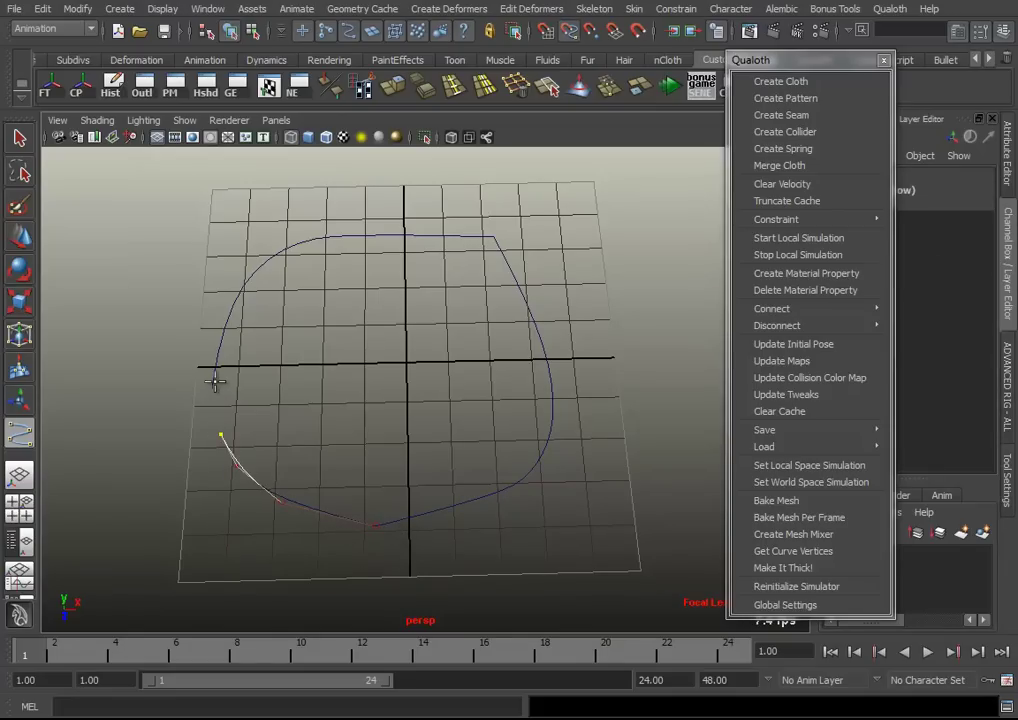
{"action": "left_click", "coordinate": [212, 388]}
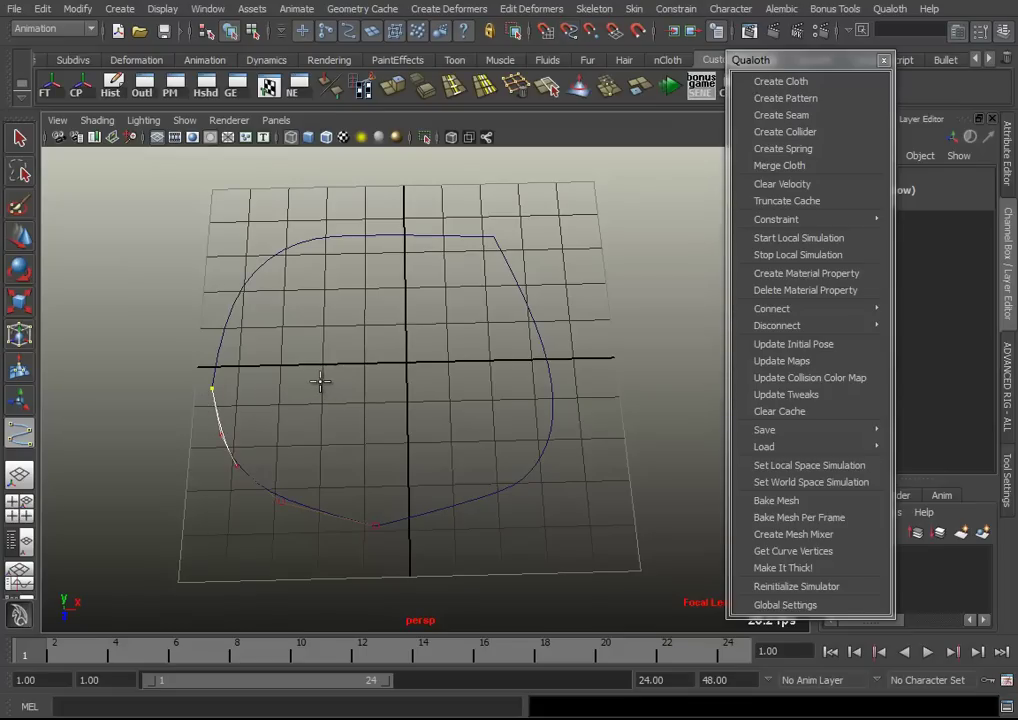
{"action": "key", "text": "Return"}
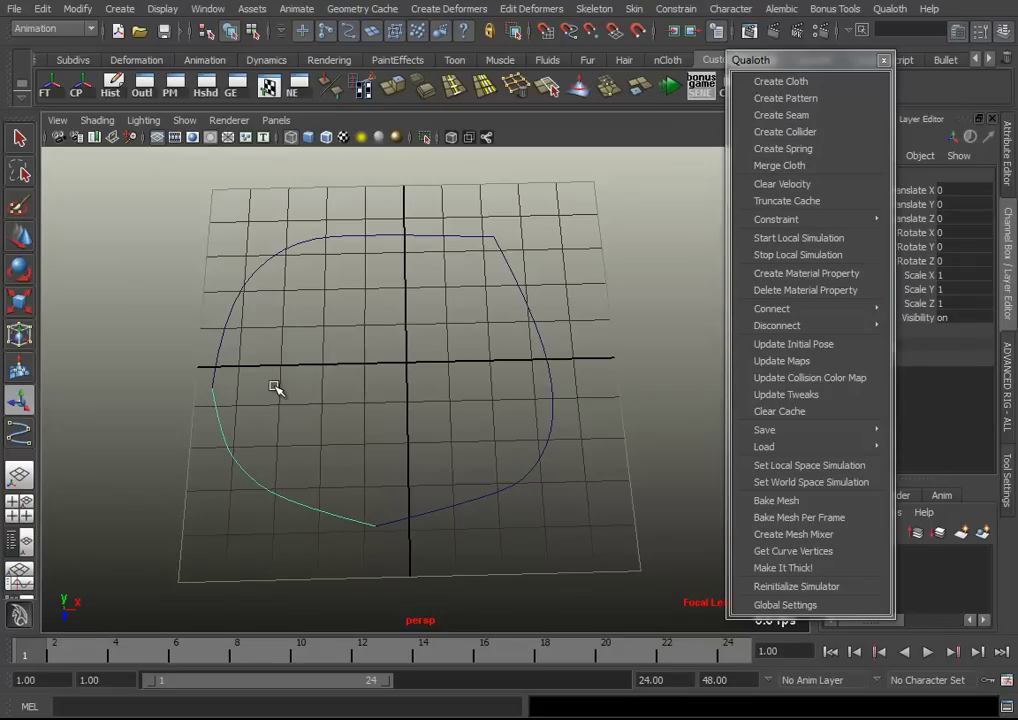
Close the floating Qualoth panel
{"action": "left_click", "coordinate": [21, 237]}
{"action": "mouse_move", "coordinate": [330, 415]}
{"action": "left_mouse_down", "text": "alt"}
{"action": "mouse_move", "coordinate": [370, 445]}
{"action": "mouse_move", "coordinate": [339, 447]}
{"action": "mouse_move", "coordinate": [559, 372]}
{"action": "left_mouse_up", "text": "alt"}
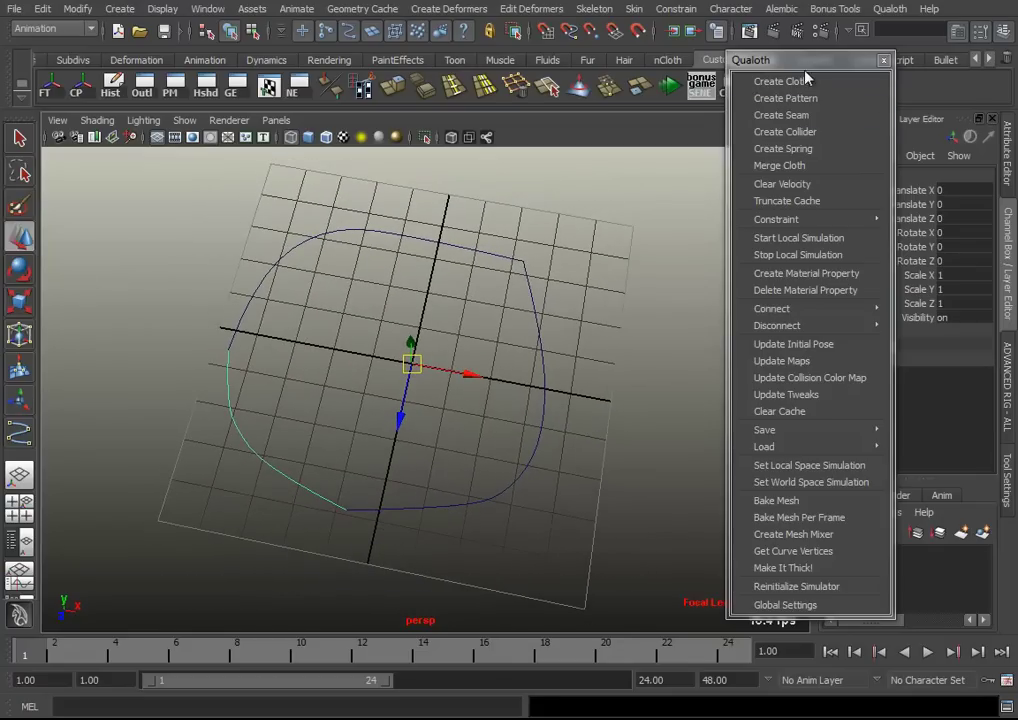
{"action": "left_click", "coordinate": [885, 63]}
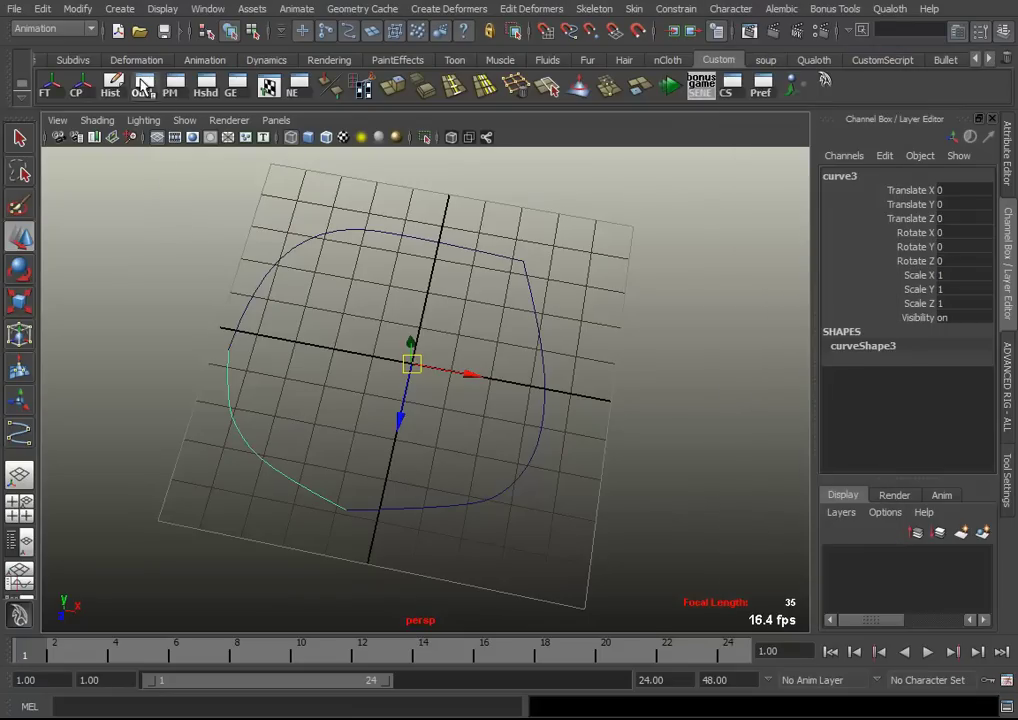
Group curve1–curve3 into group1 using the Outliner and Ctrl+G
{"action": "left_click", "coordinate": [143, 87]}
{"action": "left_click_drag", "start_coordinate": [519, 110], "coordinate": [679, 114]}
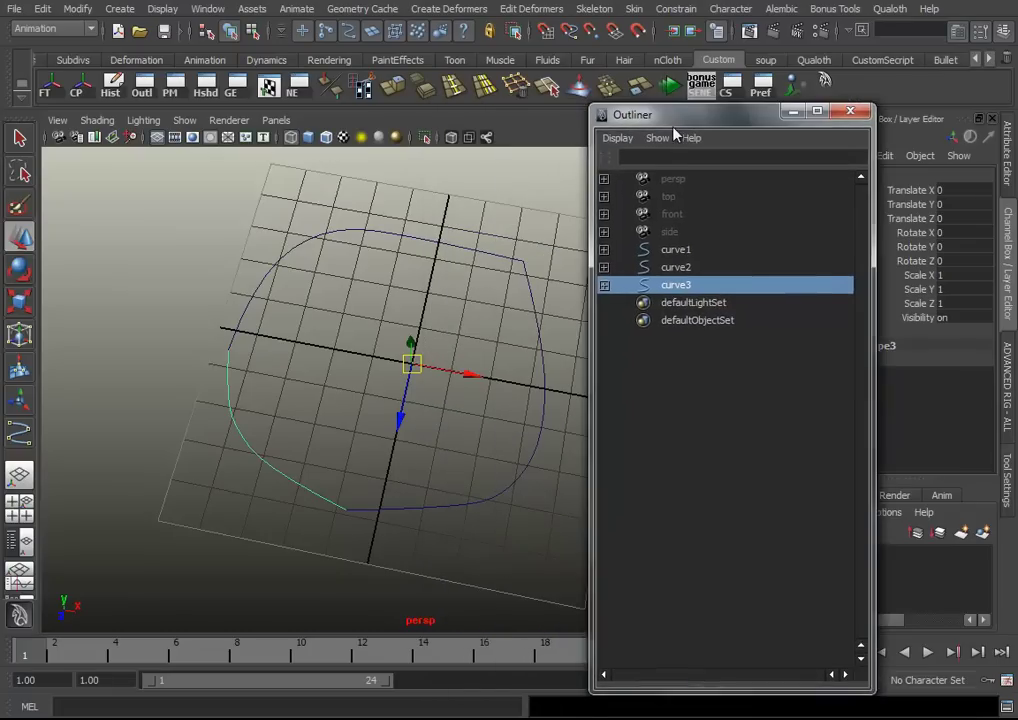
{"action": "left_click", "coordinate": [690, 248], "text": "shift"}
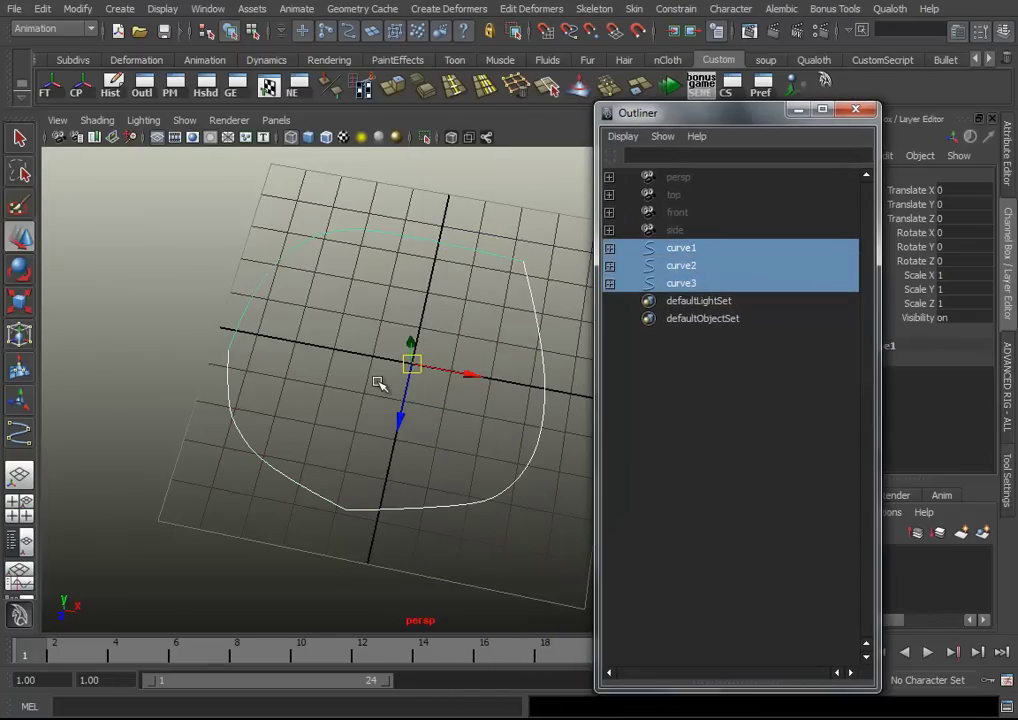
{"action": "key", "text": "ctrl+g"}
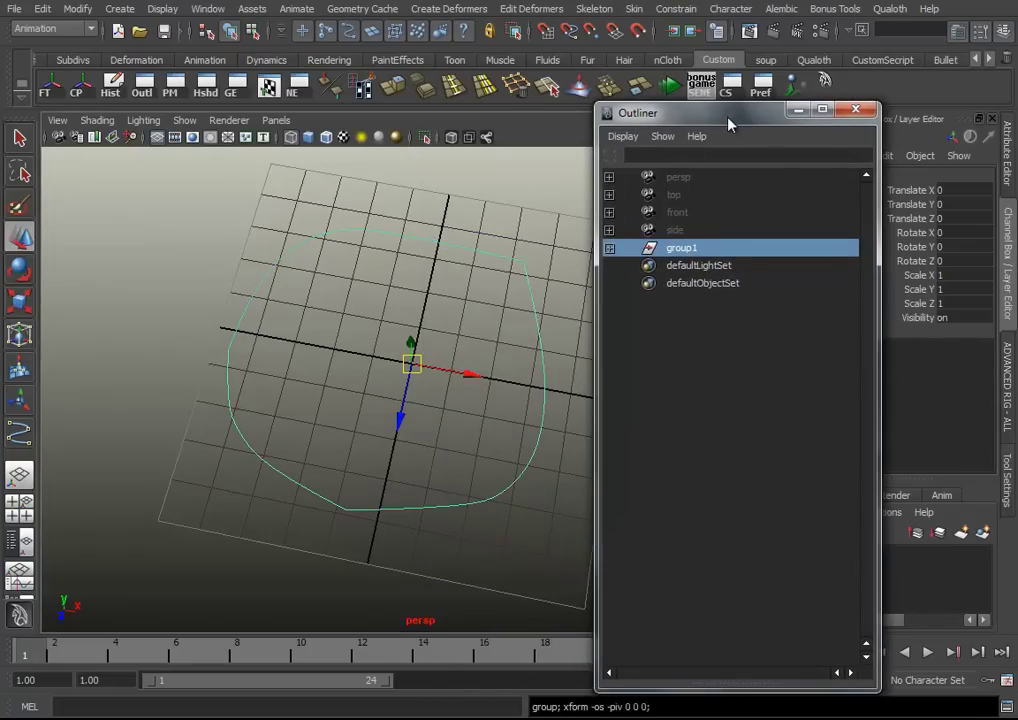
{"action": "left_click_drag", "start_coordinate": [728, 124], "coordinate": [770, 128]}
{"action": "mouse_move", "coordinate": [475, 307]}
{"action": "left_mouse_down", "text": "alt"}
{"action": "mouse_move", "coordinate": [359, 334]}
{"action": "mouse_move", "coordinate": [346, 347]}
{"action": "left_mouse_up", "text": "alt"}
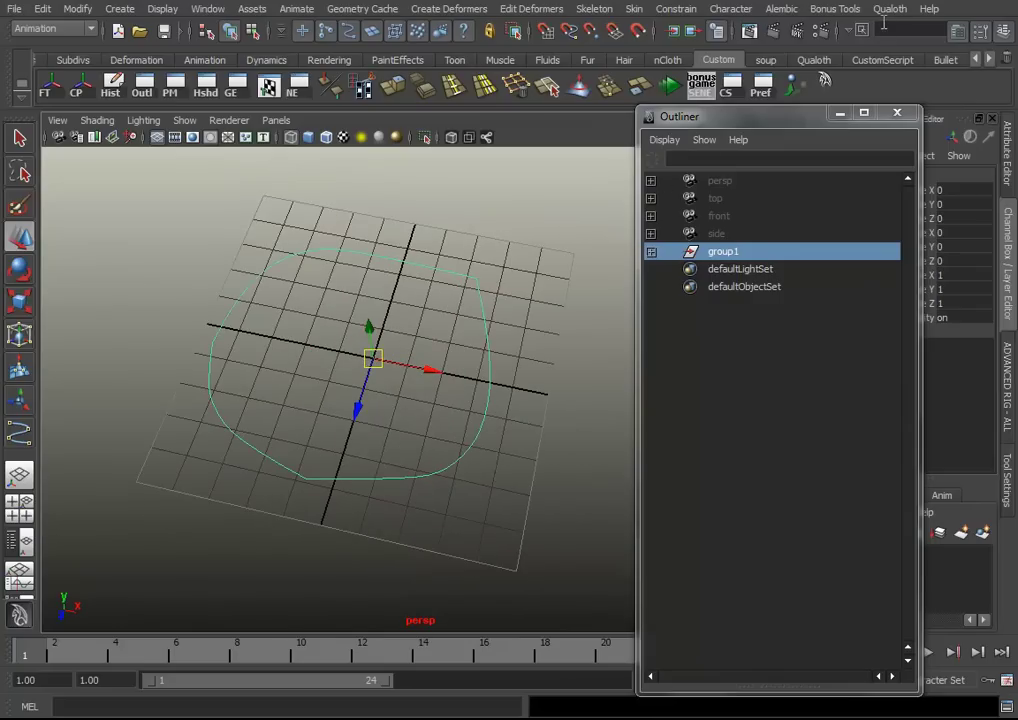
Create a Qualoth pattern from the curve group and close the Outliner
{"action": "left_click", "coordinate": [887, 9]}
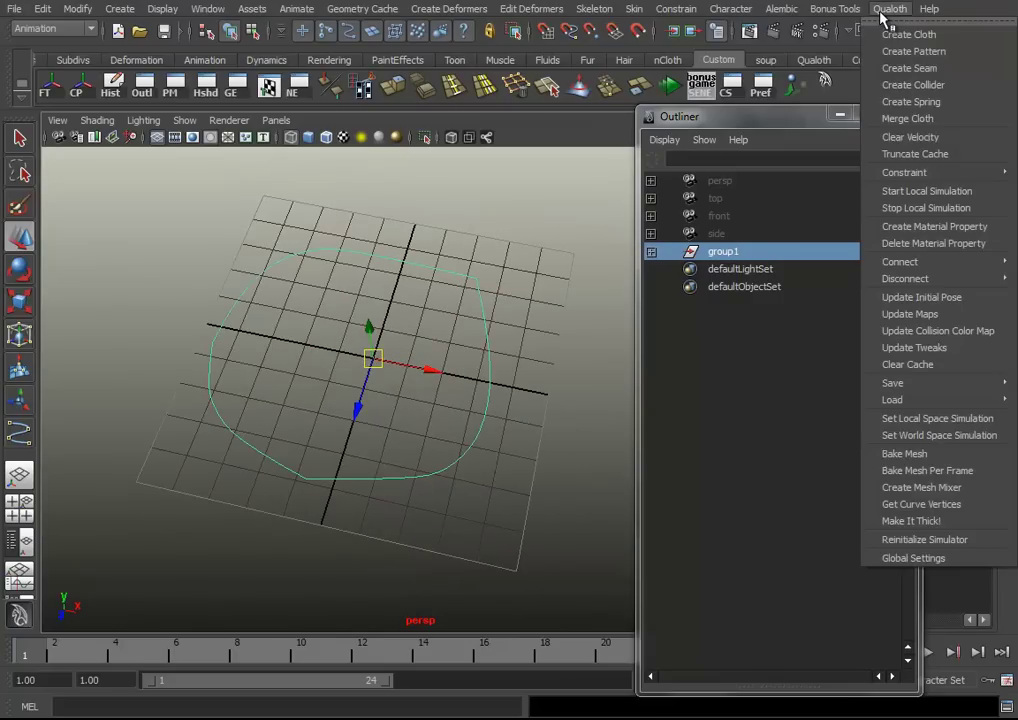
{"action": "left_click", "coordinate": [944, 52]}
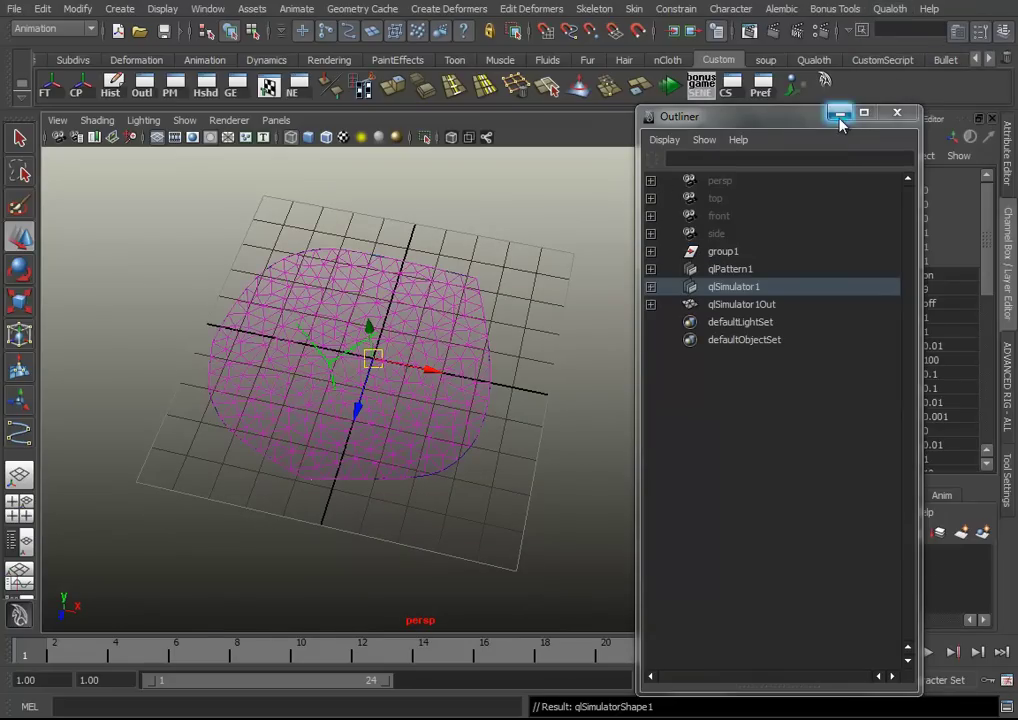
{"action": "left_click", "coordinate": [842, 109]}
{"action": "middle_click_drag", "start_coordinate": [375, 425], "coordinate": [353, 428], "text": "alt"}
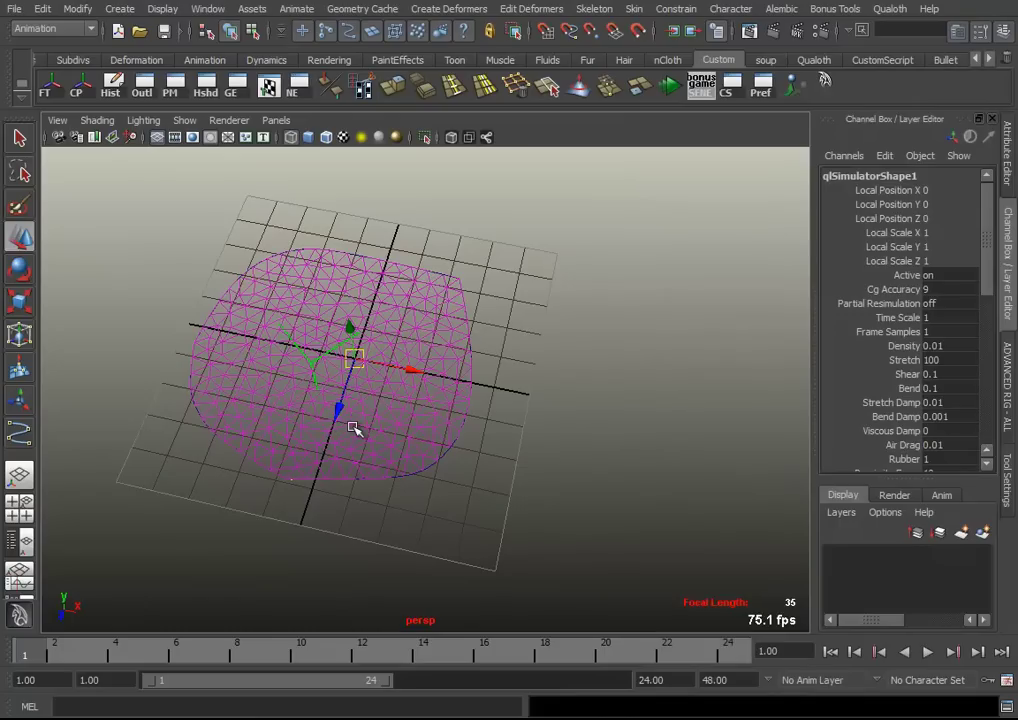
Set the qlDiscretizer1 Resolution to 50 in the Attribute Editor
{"action": "key", "text": "ctrl+a"}
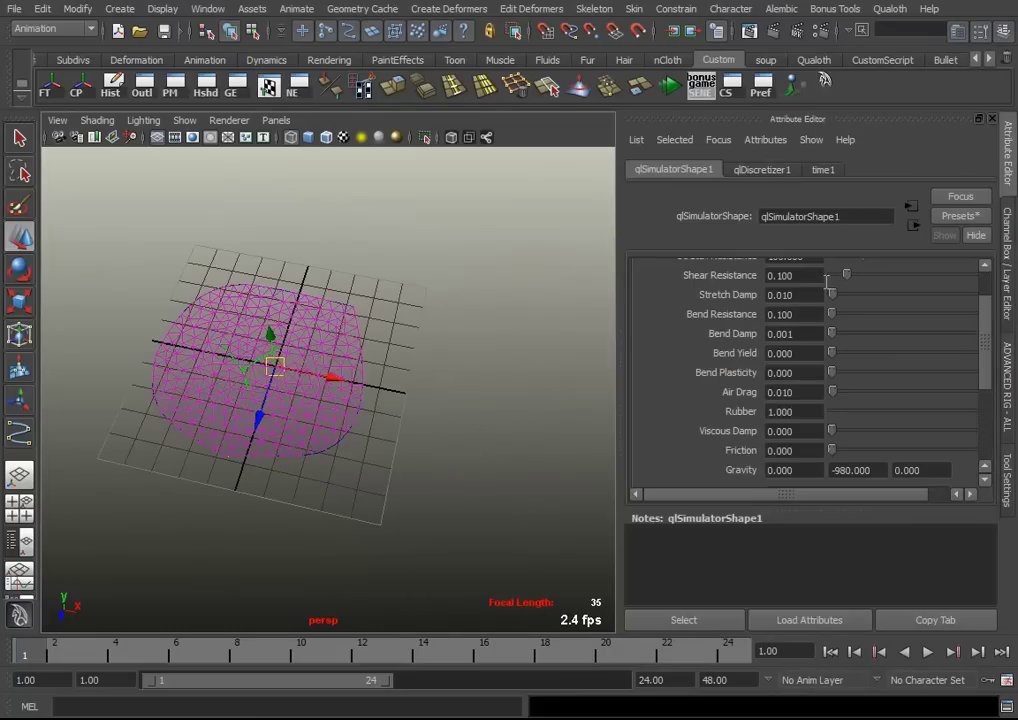
{"action": "left_click", "coordinate": [766, 175]}
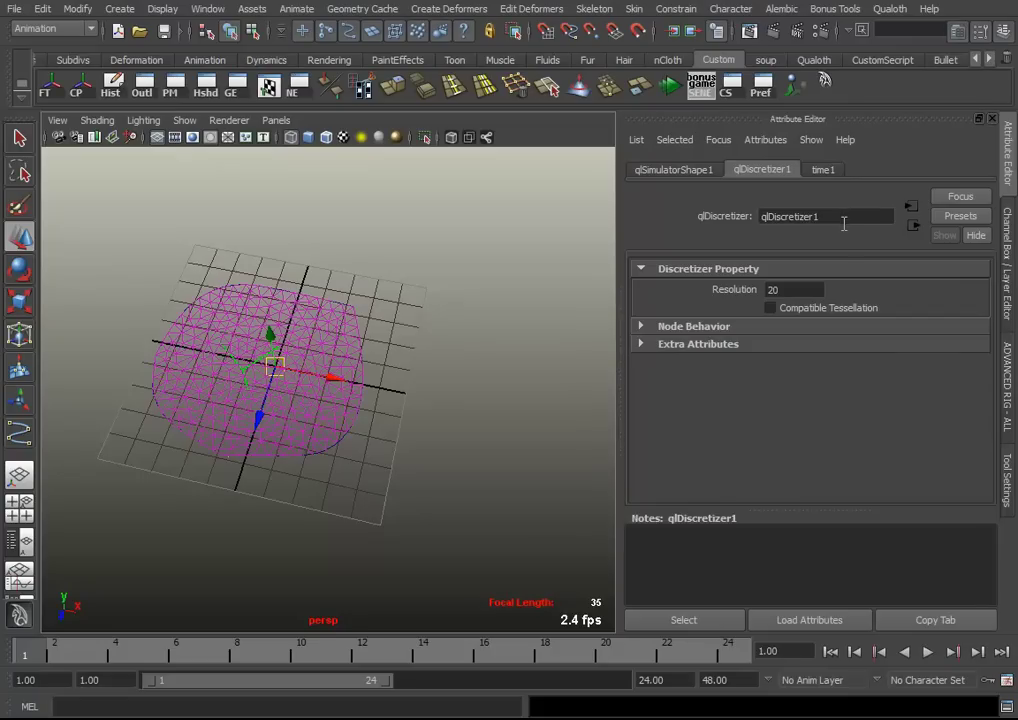
{"action": "middle_click_drag", "start_coordinate": [573, 318], "coordinate": [291, 364], "text": "alt"}
{"action": "scroll", "coordinate": [352, 400], "scroll_direction": "up", "scroll_amount": 3}
{"action": "scroll", "coordinate": [374, 419], "scroll_direction": "up", "scroll_amount": 2}
{"action": "scroll", "coordinate": [374, 419], "scroll_direction": "up", "scroll_amount": 2}
{"action": "scroll", "coordinate": [416, 445], "scroll_direction": "up", "scroll_amount": 1}
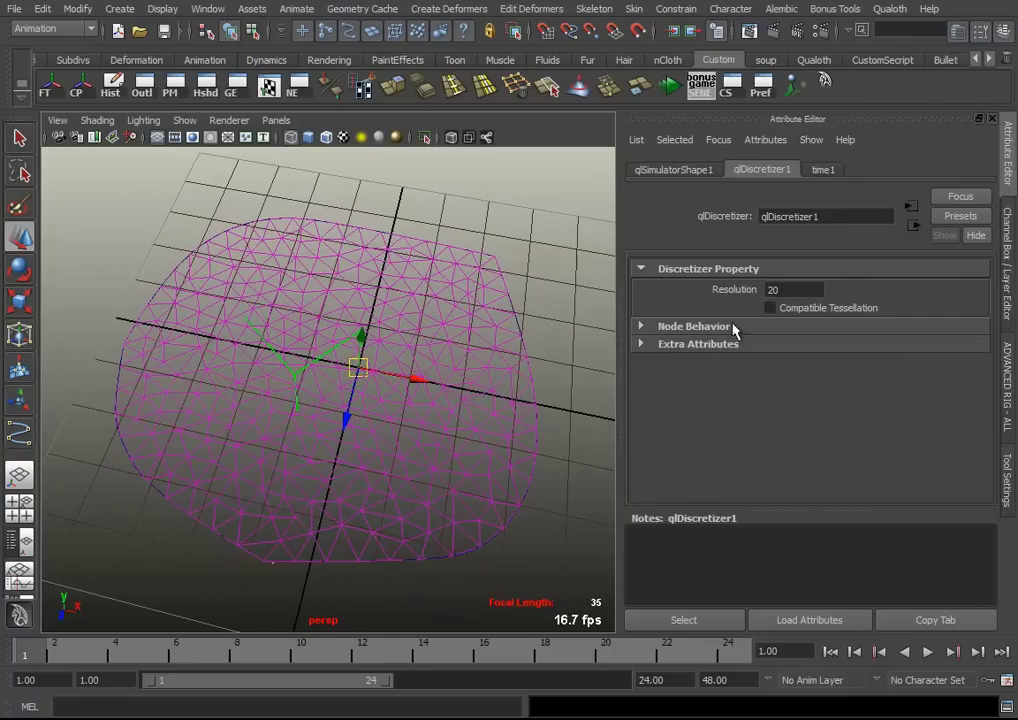
{"action": "mouse_move", "coordinate": [788, 294]}
{"action": "left_mouse_down", "text": "ctrl"}
{"action": "mouse_move", "coordinate": [699, 298]}
{"action": "mouse_move", "coordinate": [776, 306]}
{"action": "mouse_move", "coordinate": [904, 296]}
{"action": "left_mouse_up", "text": "ctrl"}
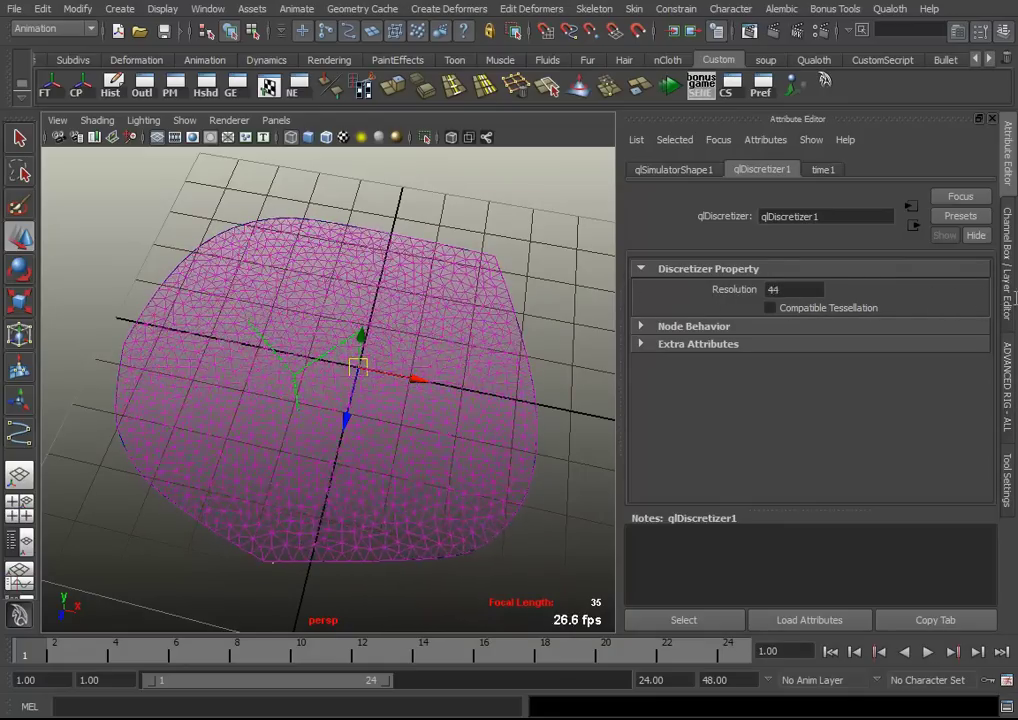
{"action": "left_click", "coordinate": [806, 290]}
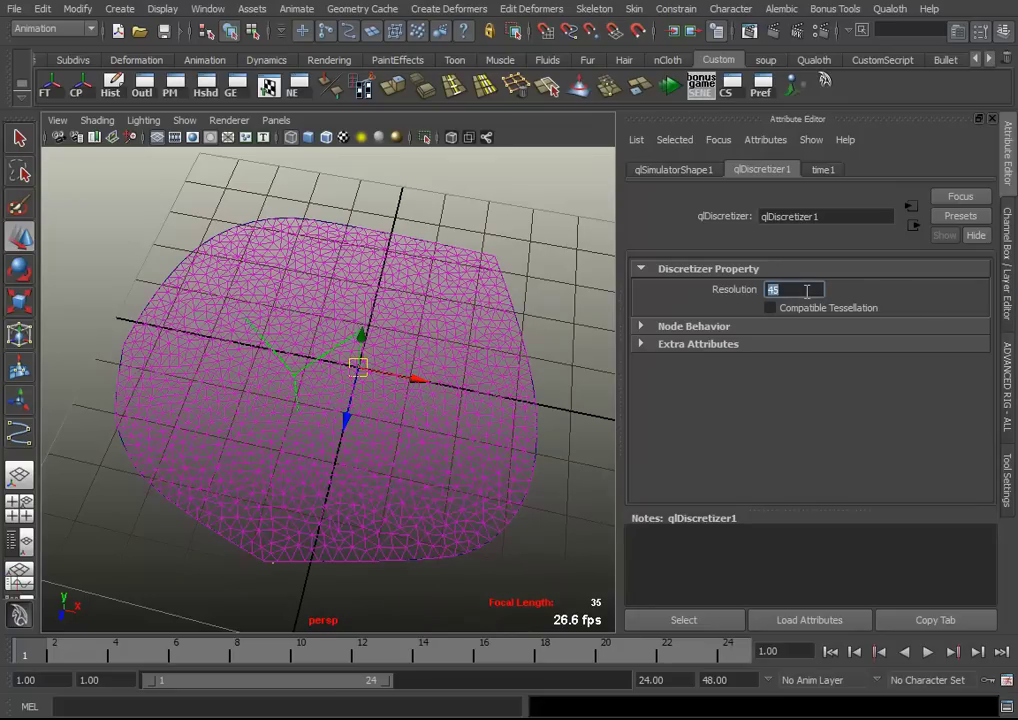
Orbit around the cloth to inspect the denser triangle mesh
{"action": "mouse_move", "coordinate": [432, 376]}
{"action": "left_mouse_down", "text": "alt"}
{"action": "mouse_move", "coordinate": [386, 405]}
{"action": "mouse_move", "coordinate": [339, 414]}
{"action": "mouse_move", "coordinate": [339, 393]}
{"action": "mouse_move", "coordinate": [393, 423]}
{"action": "mouse_move", "coordinate": [427, 404]}
{"action": "mouse_move", "coordinate": [398, 441]}
{"action": "mouse_move", "coordinate": [329, 448]}
{"action": "mouse_move", "coordinate": [364, 466]}
{"action": "mouse_move", "coordinate": [304, 473]}
{"action": "mouse_move", "coordinate": [313, 440]}
{"action": "mouse_move", "coordinate": [326, 455]}
{"action": "mouse_move", "coordinate": [436, 450]}
{"action": "left_mouse_up", "text": "alt"}
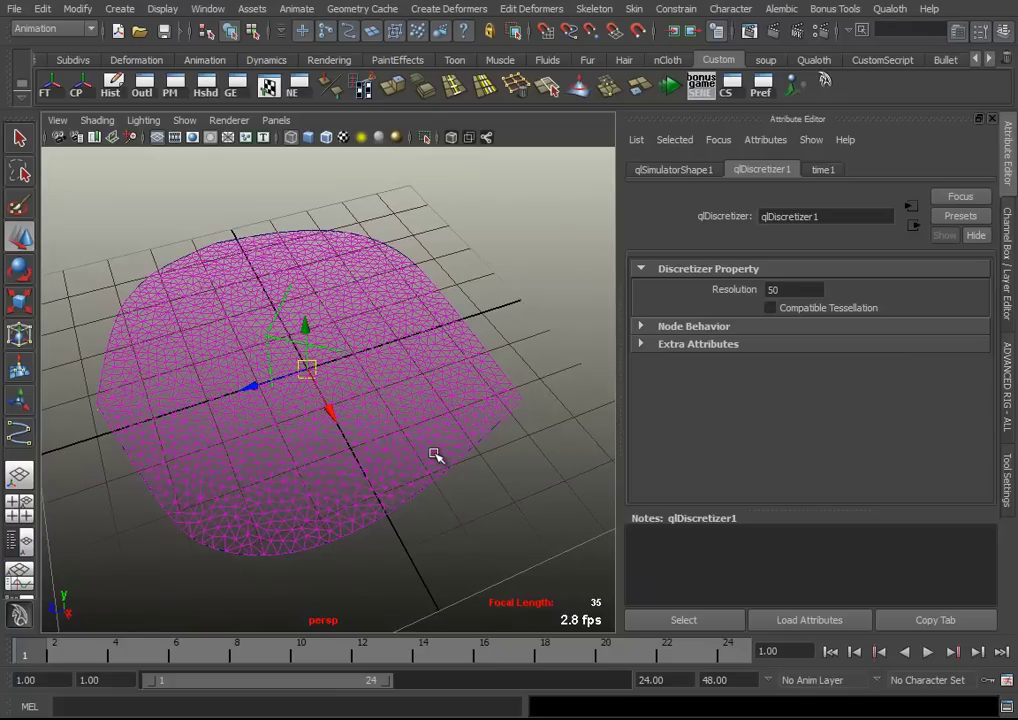
{"action": "mouse_move", "coordinate": [448, 462]}
{"action": "left_mouse_down", "text": "alt"}
{"action": "mouse_move", "coordinate": [404, 457]}
{"action": "mouse_move", "coordinate": [404, 468]}
{"action": "mouse_move", "coordinate": [250, 478]}
{"action": "mouse_move", "coordinate": [364, 516]}
{"action": "mouse_move", "coordinate": [409, 516]}
{"action": "mouse_move", "coordinate": [352, 509]}
{"action": "mouse_move", "coordinate": [427, 499]}
{"action": "mouse_move", "coordinate": [261, 479]}
{"action": "mouse_move", "coordinate": [337, 495]}
{"action": "mouse_move", "coordinate": [346, 473]}
{"action": "left_mouse_up", "text": "alt"}
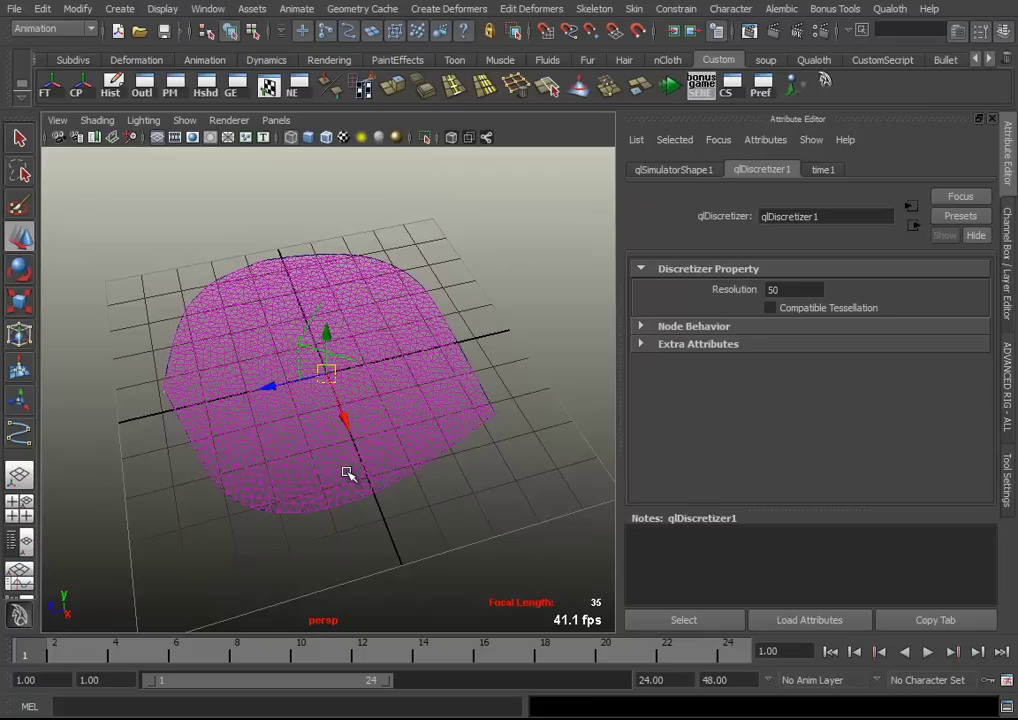
{"action": "mouse_move", "coordinate": [302, 452]}
{"action": "left_mouse_down", "text": "alt"}
{"action": "mouse_move", "coordinate": [289, 452]}
{"action": "mouse_move", "coordinate": [330, 455]}
{"action": "left_mouse_up", "text": "alt"}
{"action": "mouse_move", "coordinate": [411, 425]}
{"action": "left_mouse_down", "text": "alt"}
{"action": "mouse_move", "coordinate": [389, 434]}
{"action": "mouse_move", "coordinate": [386, 409]}
{"action": "mouse_move", "coordinate": [390, 431]}
{"action": "left_mouse_up", "text": "alt"}
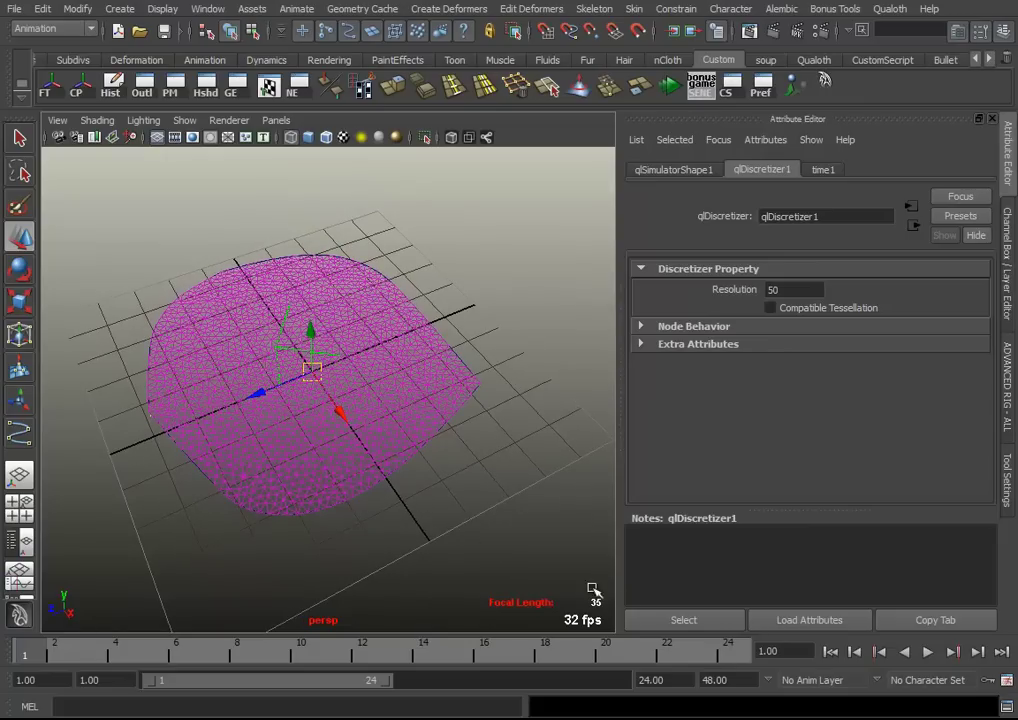
{"action": "left_click", "coordinate": [668, 680]}
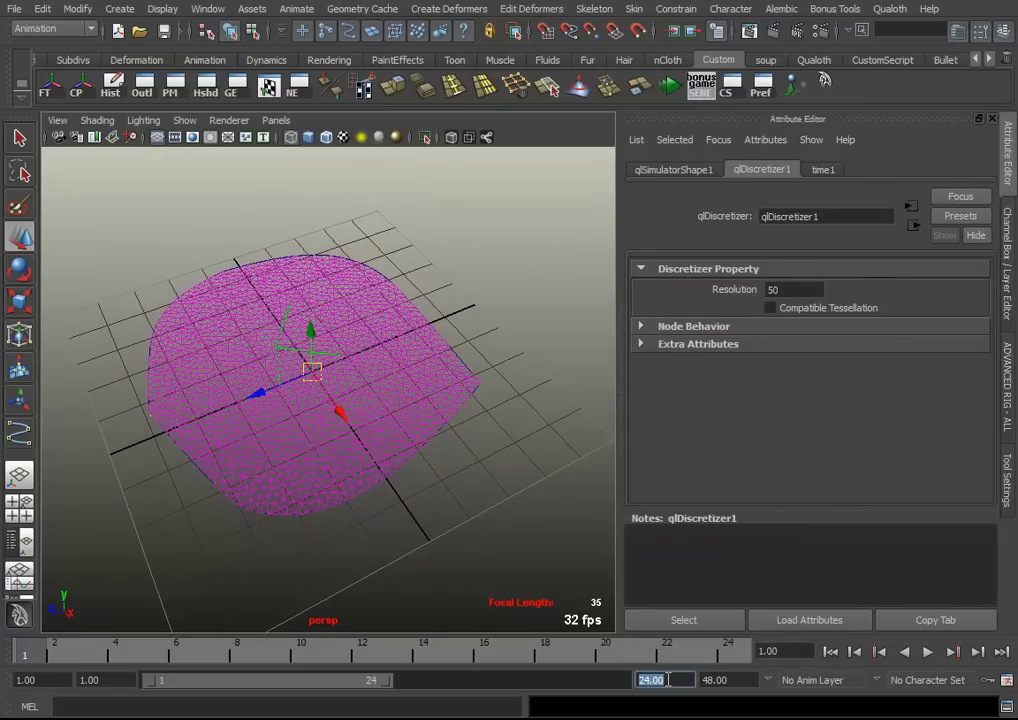
{"action": "type", "text": "300"}
Set the animation end time to 300 frames and save the playback preferences
{"action": "key", "text": "Return"}
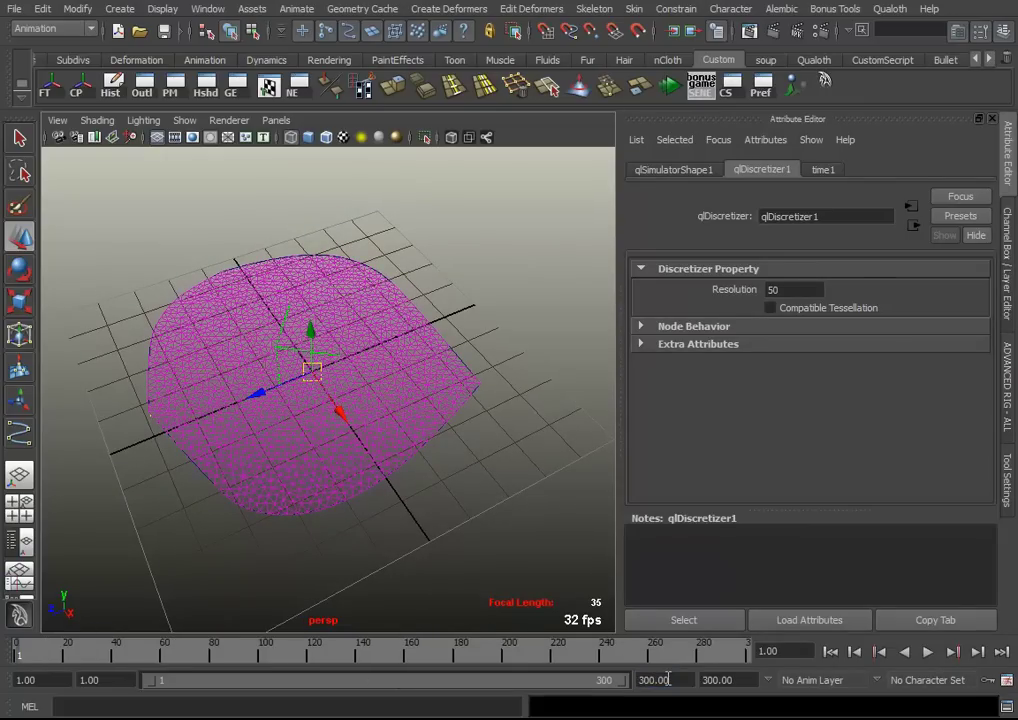
{"action": "left_click", "coordinate": [1006, 680]}
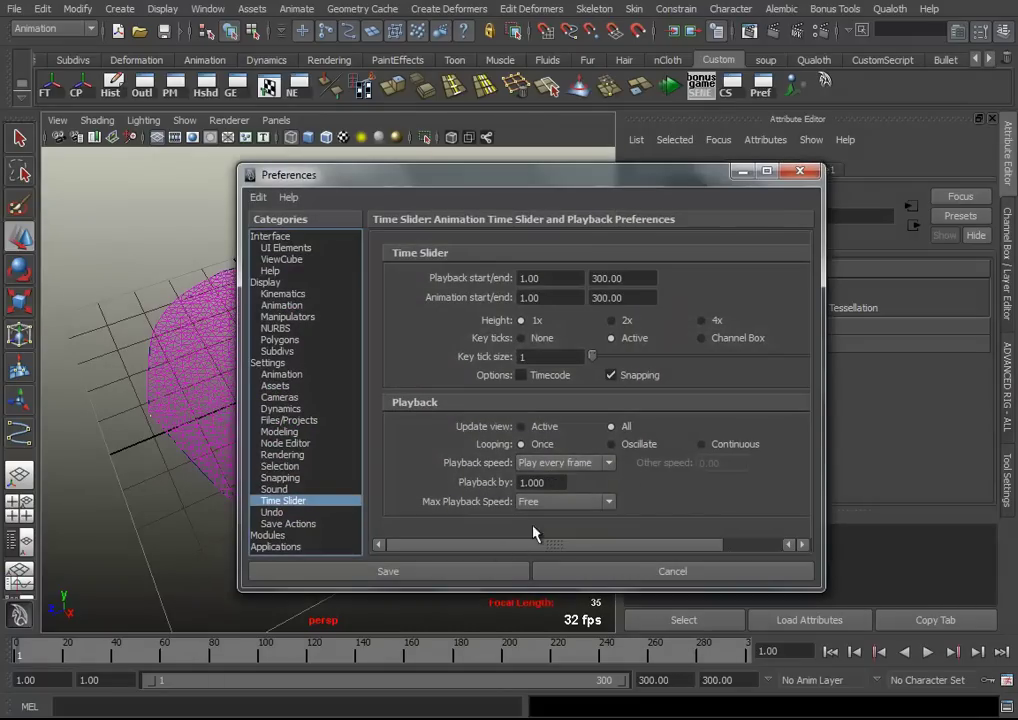
{"action": "left_click", "coordinate": [476, 577]}
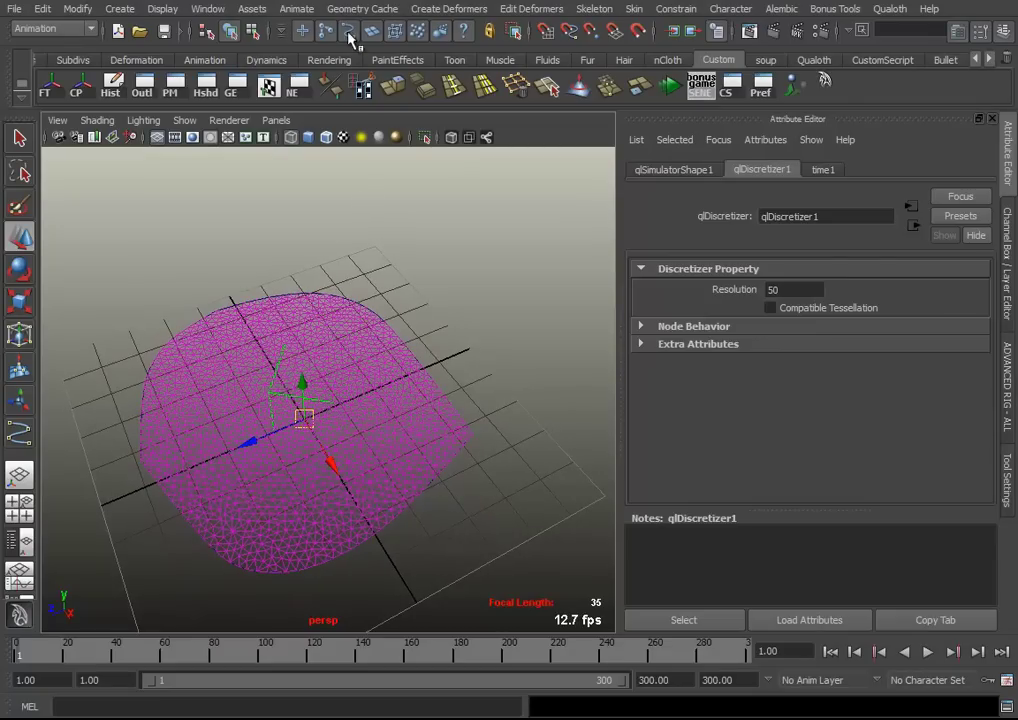
Select the simulated output cloth mesh, play the simulation, then rewind to frame 1
{"action": "mouse_move", "coordinate": [427, 325]}
{"action": "left_mouse_down", "text": "alt"}
{"action": "mouse_move", "coordinate": [420, 338]}
{"action": "mouse_move", "coordinate": [321, 297]}
{"action": "left_mouse_up", "text": "alt"}
{"action": "left_click", "coordinate": [318, 330]}
{"action": "left_click_drag", "start_coordinate": [316, 360], "coordinate": [352, 428], "text": "alt"}
{"action": "middle_click_drag", "start_coordinate": [352, 428], "coordinate": [319, 421], "text": "alt"}
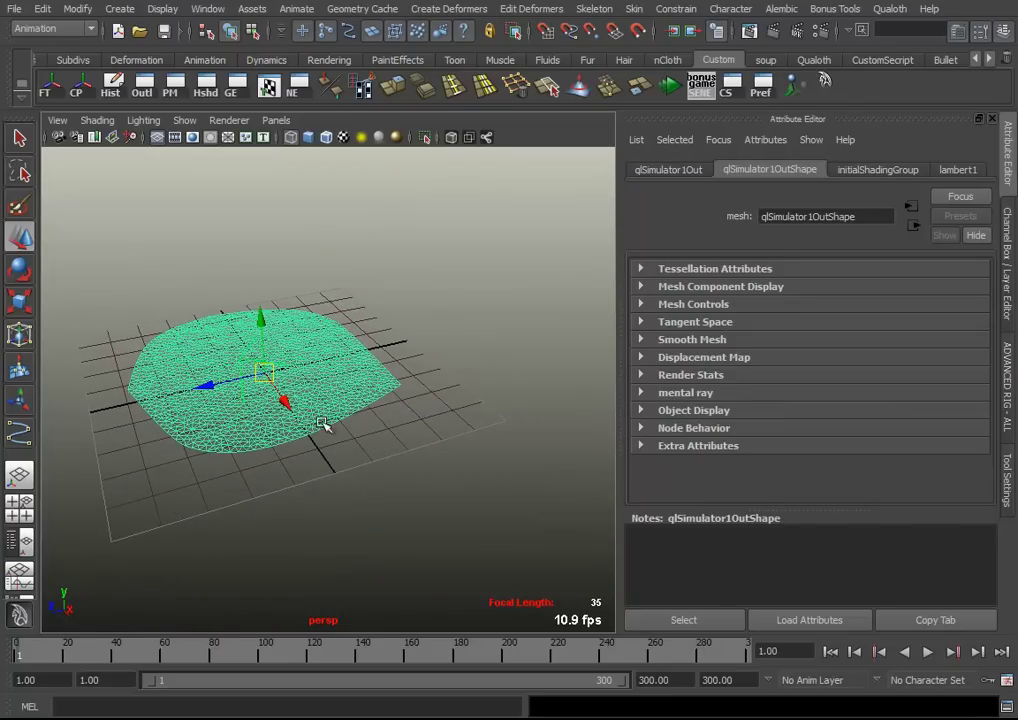
{"action": "left_click", "coordinate": [927, 651]}
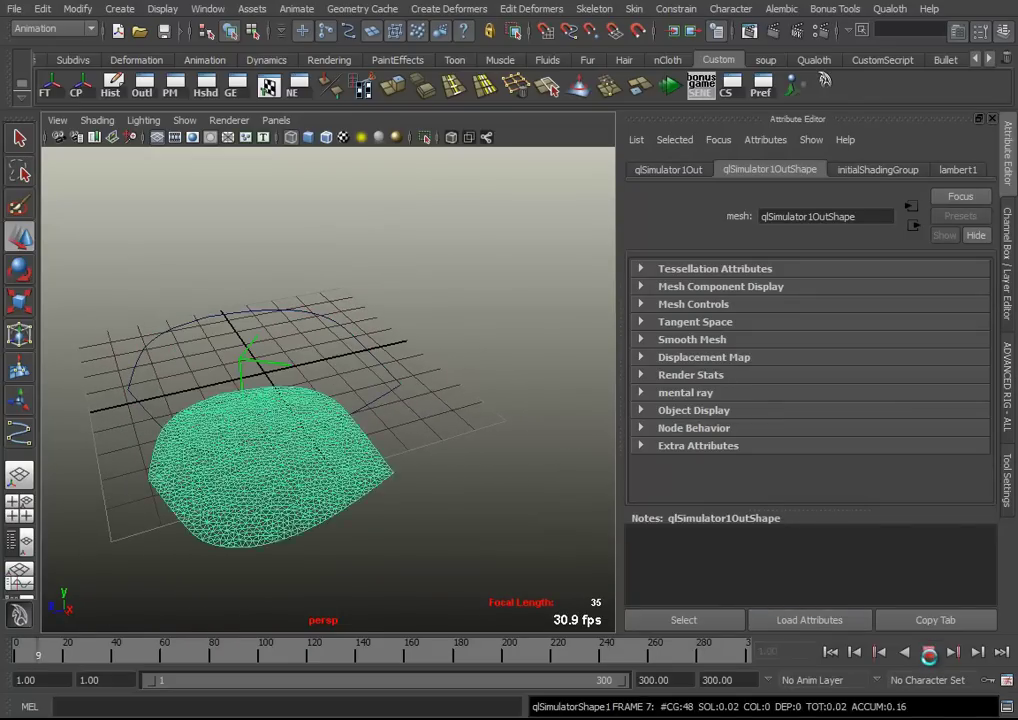
{"action": "left_click", "coordinate": [903, 651]}
{"action": "mouse_move", "coordinate": [545, 529]}
{"action": "left_mouse_down", "text": "alt"}
{"action": "mouse_move", "coordinate": [397, 513]}
{"action": "mouse_move", "coordinate": [382, 541]}
{"action": "mouse_move", "coordinate": [401, 546]}
{"action": "left_mouse_up", "text": "alt"}
{"action": "scroll", "coordinate": [393, 527], "scroll_direction": "up", "scroll_amount": 3}
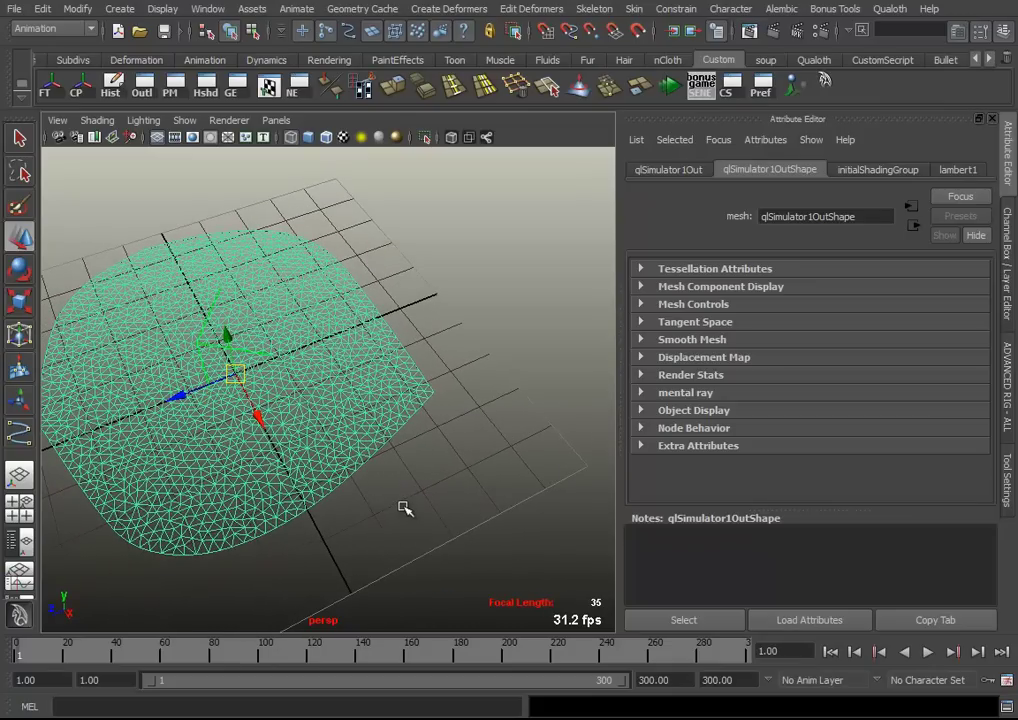
{"action": "middle_click_drag", "start_coordinate": [403, 508], "coordinate": [417, 506], "text": "alt"}
{"action": "mouse_move", "coordinate": [422, 511]}
{"action": "left_mouse_down", "text": "alt"}
{"action": "mouse_move", "coordinate": [410, 502]}
{"action": "mouse_move", "coordinate": [441, 482]}
{"action": "left_mouse_up", "text": "alt"}
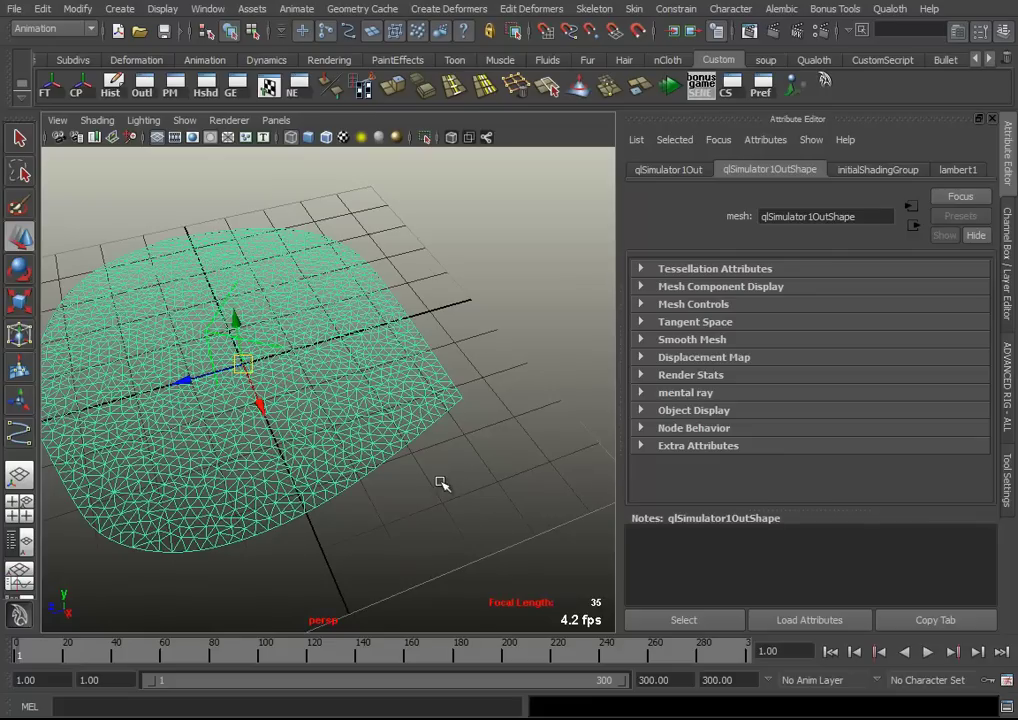
Select vertices on the cloth's right edge and add a Qualoth Point Constraint
{"action": "right_click", "coordinate": [416, 394]}
{"action": "left_click", "coordinate": [338, 393]}
{"action": "left_click_drag", "start_coordinate": [479, 348], "coordinate": [416, 468]}
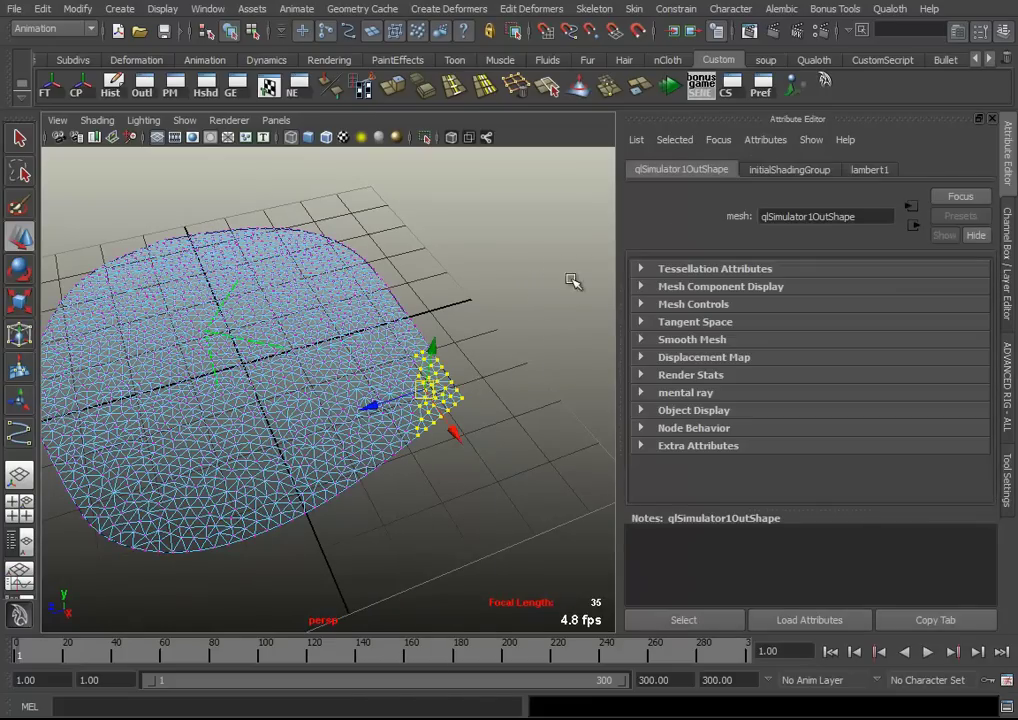
{"action": "left_click", "coordinate": [881, 10]}
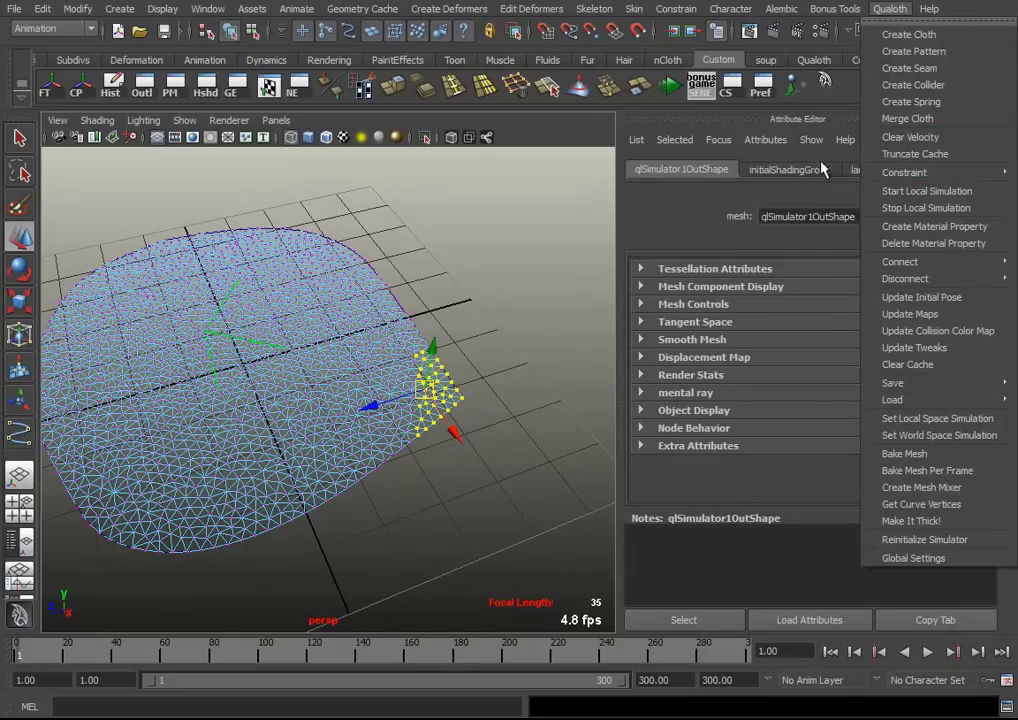
{"action": "left_click", "coordinate": [805, 173]}
Orbit around the cloth to inspect the constrained corner
{"action": "mouse_move", "coordinate": [437, 414]}
{"action": "left_mouse_down", "text": "alt"}
{"action": "mouse_move", "coordinate": [273, 398]}
{"action": "mouse_move", "coordinate": [393, 423]}
{"action": "mouse_move", "coordinate": [396, 398]}
{"action": "left_mouse_up", "text": "alt"}
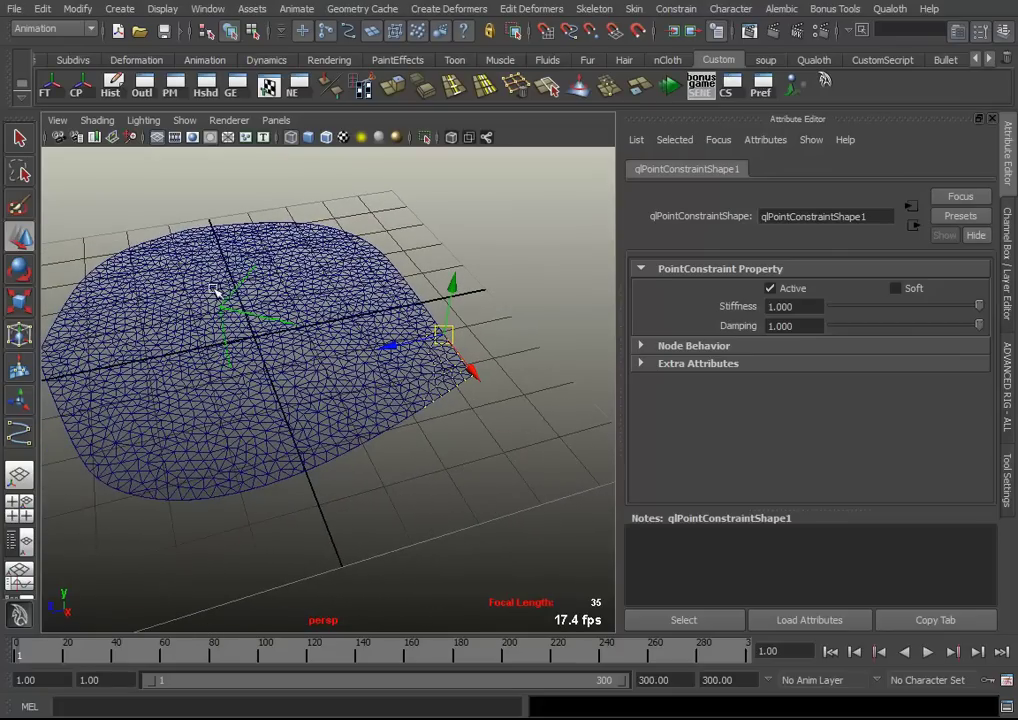
{"action": "mouse_move", "coordinate": [325, 436]}
{"action": "left_mouse_down", "text": "alt"}
{"action": "mouse_move", "coordinate": [336, 450]}
{"action": "mouse_move", "coordinate": [341, 380]}
{"action": "left_mouse_up", "text": "alt"}
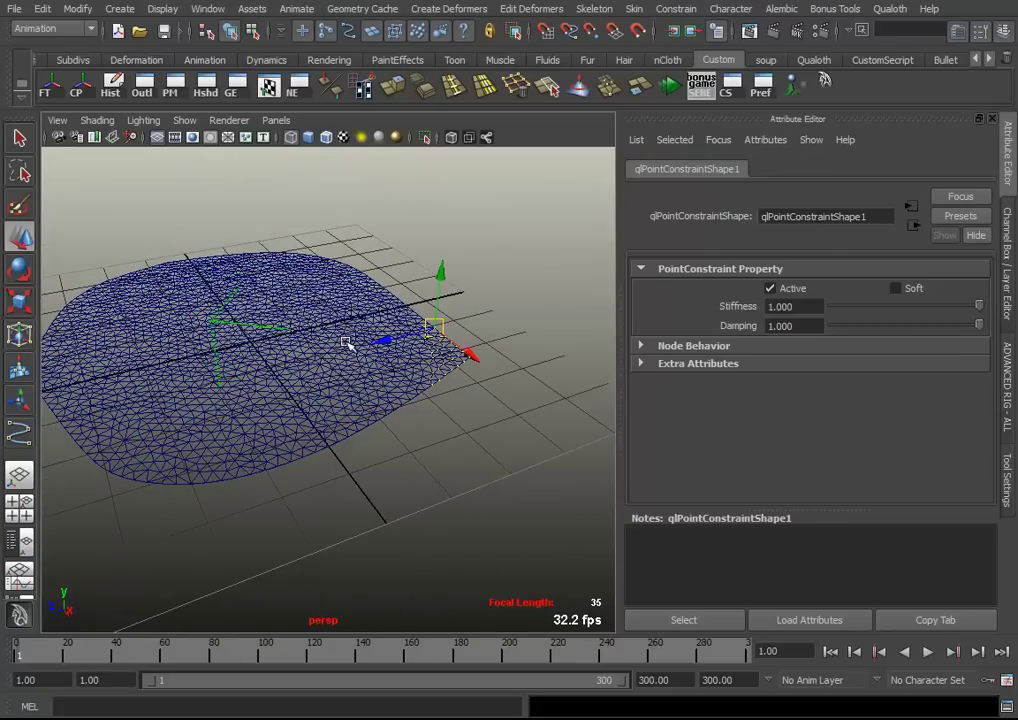
{"action": "mouse_move", "coordinate": [175, 409]}
{"action": "left_mouse_down", "text": "alt"}
{"action": "mouse_move", "coordinate": [245, 423]}
{"action": "mouse_move", "coordinate": [255, 401]}
{"action": "mouse_move", "coordinate": [304, 373]}
{"action": "mouse_move", "coordinate": [423, 393]}
{"action": "mouse_move", "coordinate": [429, 425]}
{"action": "mouse_move", "coordinate": [255, 438]}
{"action": "left_mouse_up", "text": "alt"}
{"action": "mouse_move", "coordinate": [270, 507]}
{"action": "left_mouse_down", "text": "alt"}
{"action": "mouse_move", "coordinate": [257, 518]}
{"action": "mouse_move", "coordinate": [257, 500]}
{"action": "mouse_move", "coordinate": [345, 504]}
{"action": "mouse_move", "coordinate": [305, 531]}
{"action": "mouse_move", "coordinate": [227, 475]}
{"action": "mouse_move", "coordinate": [341, 445]}
{"action": "mouse_move", "coordinate": [382, 409]}
{"action": "mouse_move", "coordinate": [375, 404]}
{"action": "mouse_move", "coordinate": [370, 436]}
{"action": "mouse_move", "coordinate": [352, 436]}
{"action": "mouse_move", "coordinate": [366, 346]}
{"action": "left_mouse_up", "text": "alt"}
{"action": "left_click_drag", "start_coordinate": [380, 434], "coordinate": [364, 482], "text": "alt"}
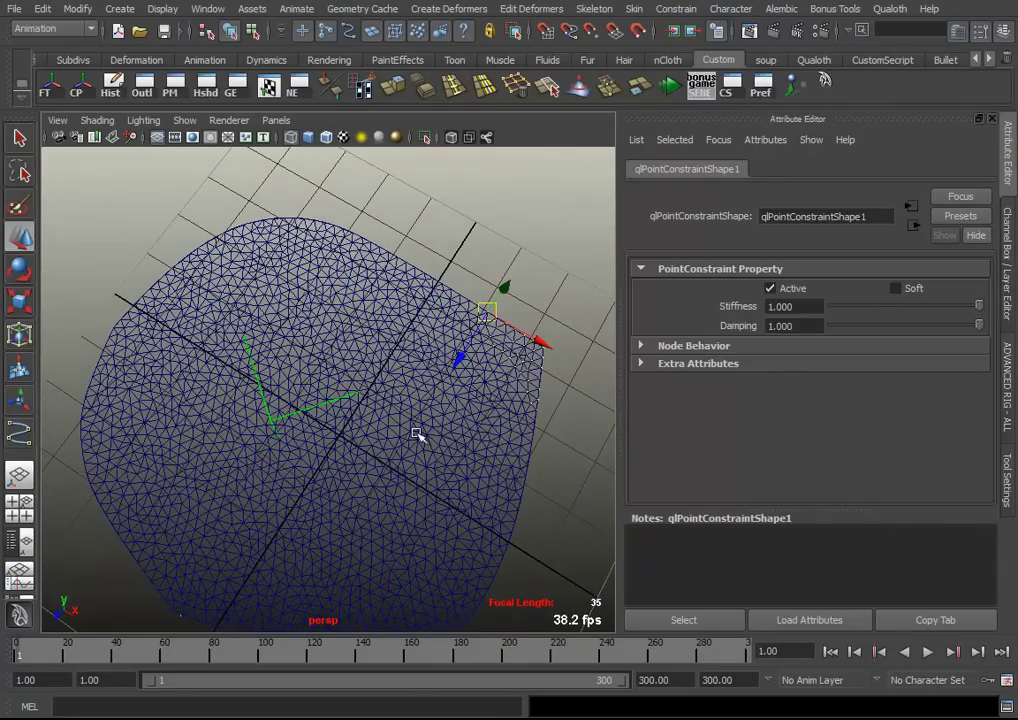
{"action": "mouse_move", "coordinate": [270, 426]}
{"action": "left_mouse_down", "text": "alt"}
{"action": "mouse_move", "coordinate": [372, 497]}
{"action": "mouse_move", "coordinate": [386, 427]}
{"action": "left_mouse_up", "text": "alt"}
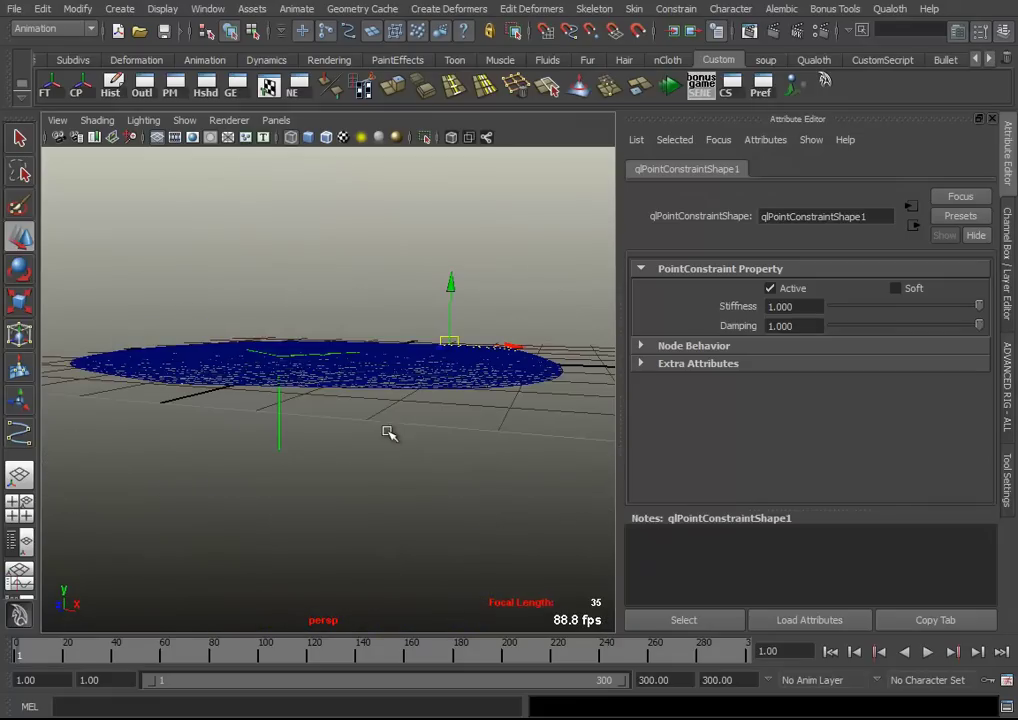
Select the cloth pattern and leave its Flip Normal option turned off
{"action": "left_click", "coordinate": [192, 355]}
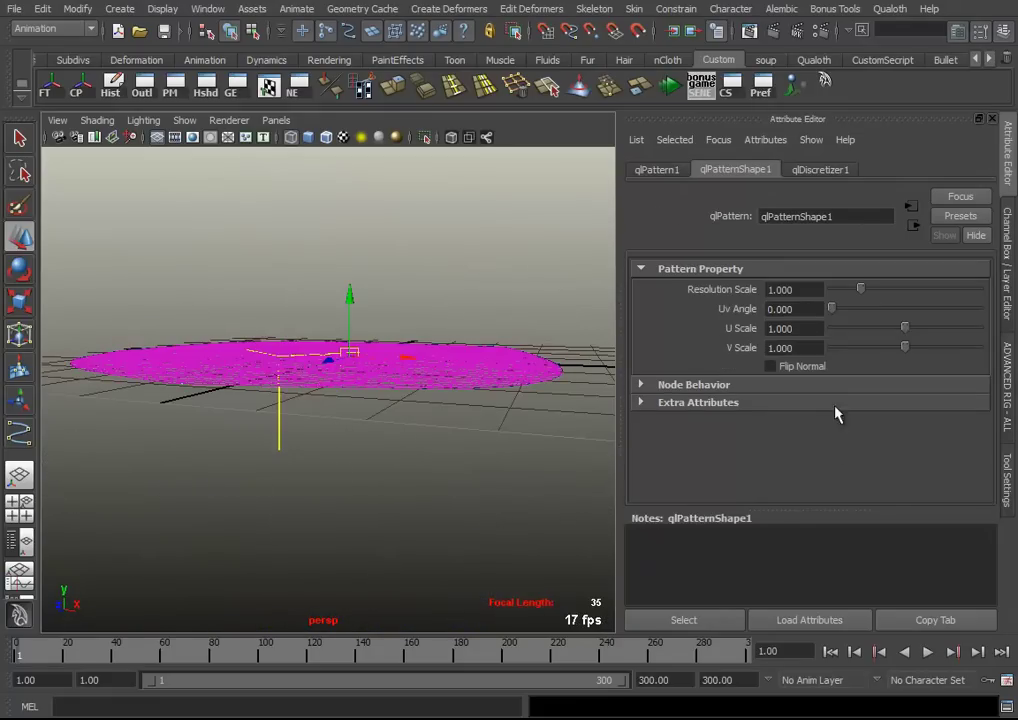
{"action": "left_click_drag", "start_coordinate": [484, 409], "coordinate": [466, 423], "text": "alt"}
{"action": "left_click", "coordinate": [808, 368]}
{"action": "left_click", "coordinate": [808, 368]}
{"action": "left_click", "coordinate": [808, 368]}
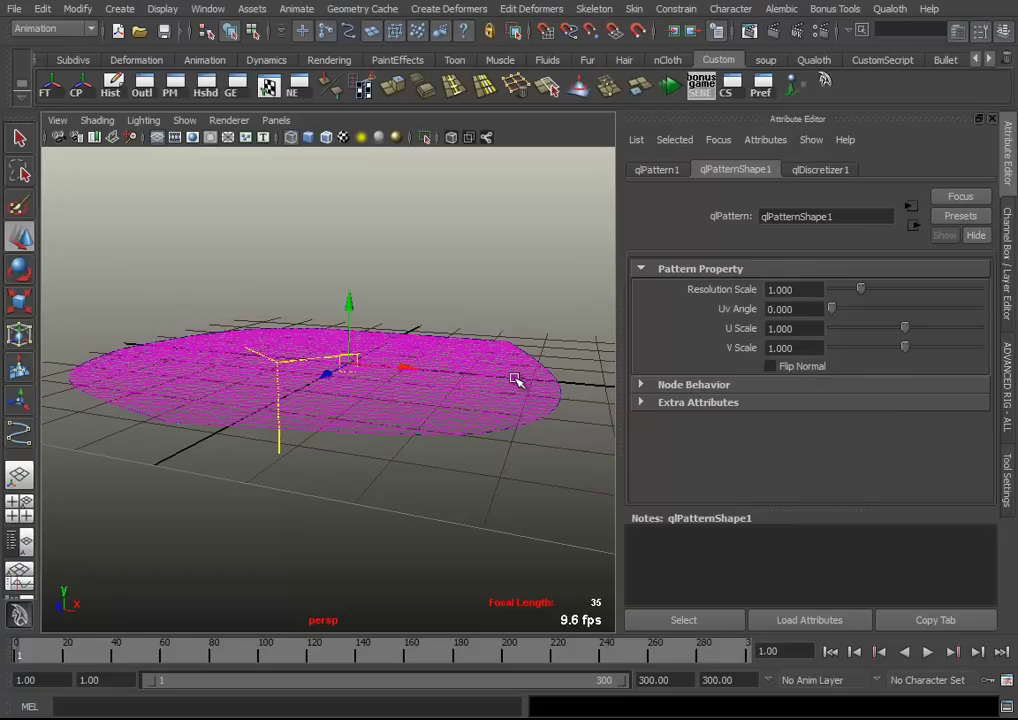
{"action": "mouse_move", "coordinate": [484, 409]}
{"action": "left_mouse_down", "text": "alt"}
{"action": "mouse_move", "coordinate": [440, 417]}
{"action": "mouse_move", "coordinate": [450, 415]}
{"action": "left_mouse_up", "text": "alt"}
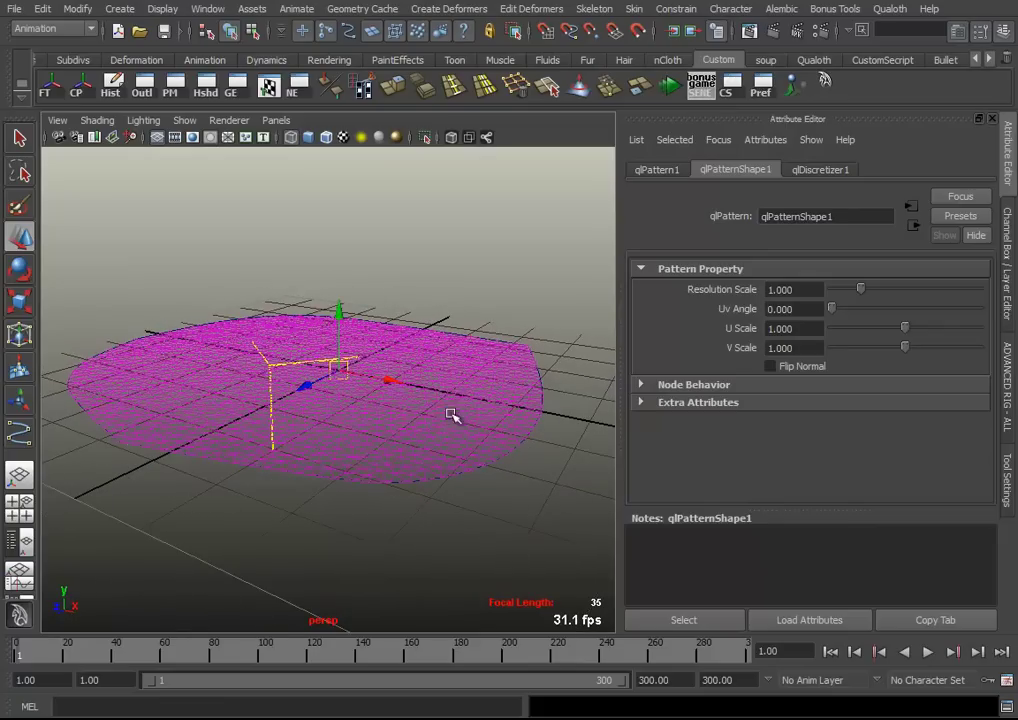
Try higher Resolution Scale values on the pattern, then set it back to 1.000
{"action": "left_click", "coordinate": [820, 172]}
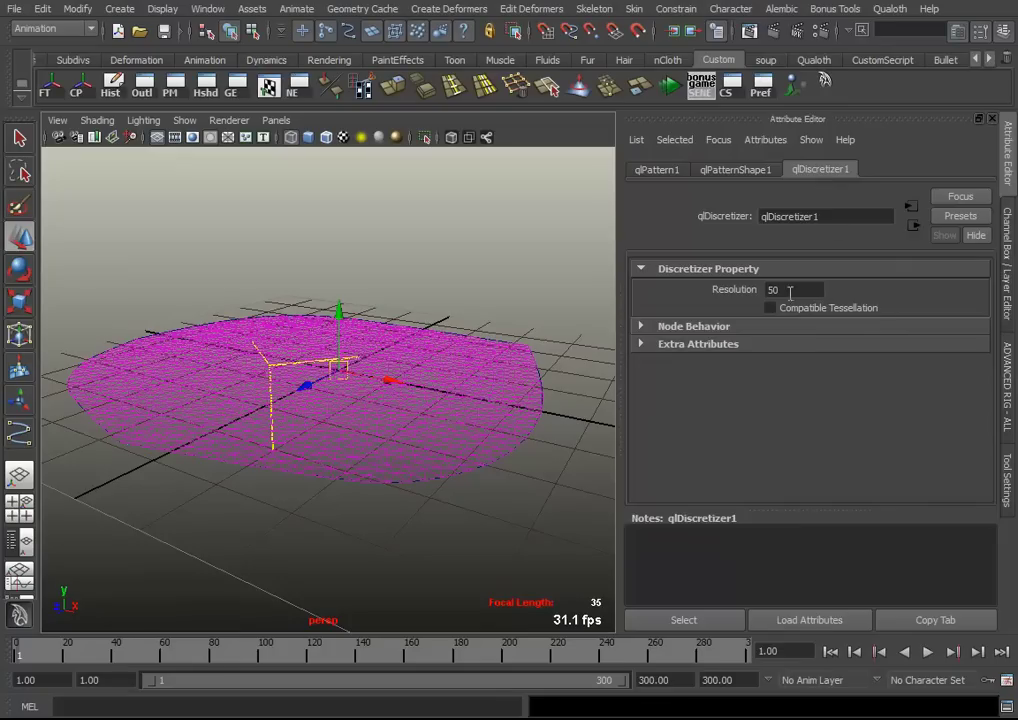
{"action": "left_click", "coordinate": [735, 169]}
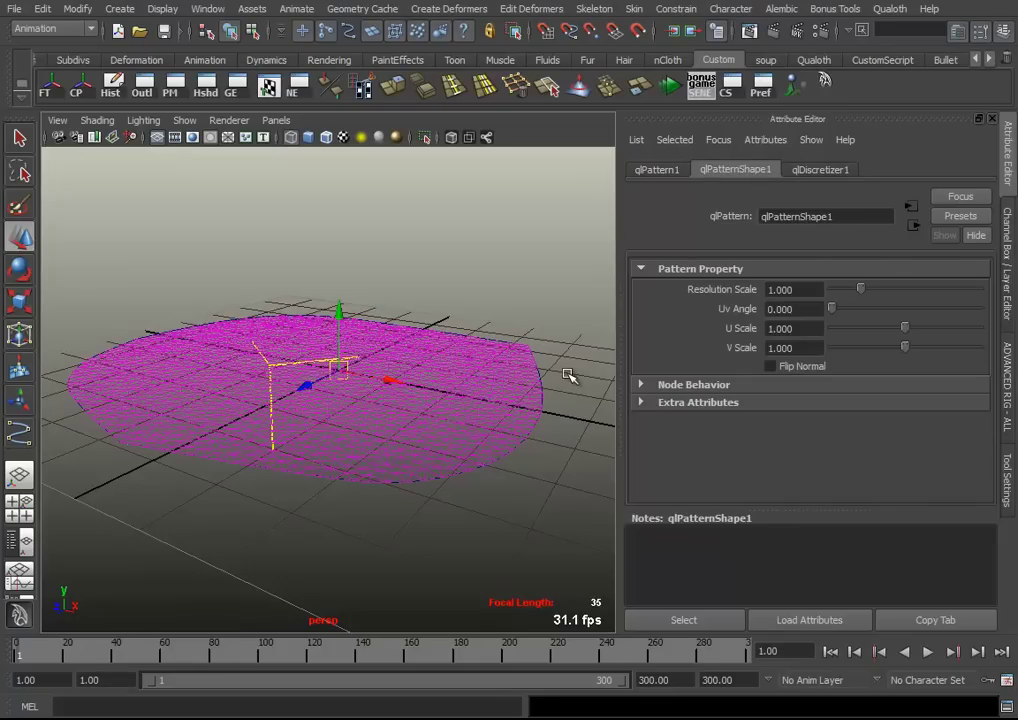
{"action": "mouse_move", "coordinate": [439, 382]}
{"action": "left_mouse_down", "text": "alt"}
{"action": "mouse_move", "coordinate": [416, 454]}
{"action": "mouse_move", "coordinate": [443, 404]}
{"action": "mouse_move", "coordinate": [480, 385]}
{"action": "left_mouse_up", "text": "alt"}
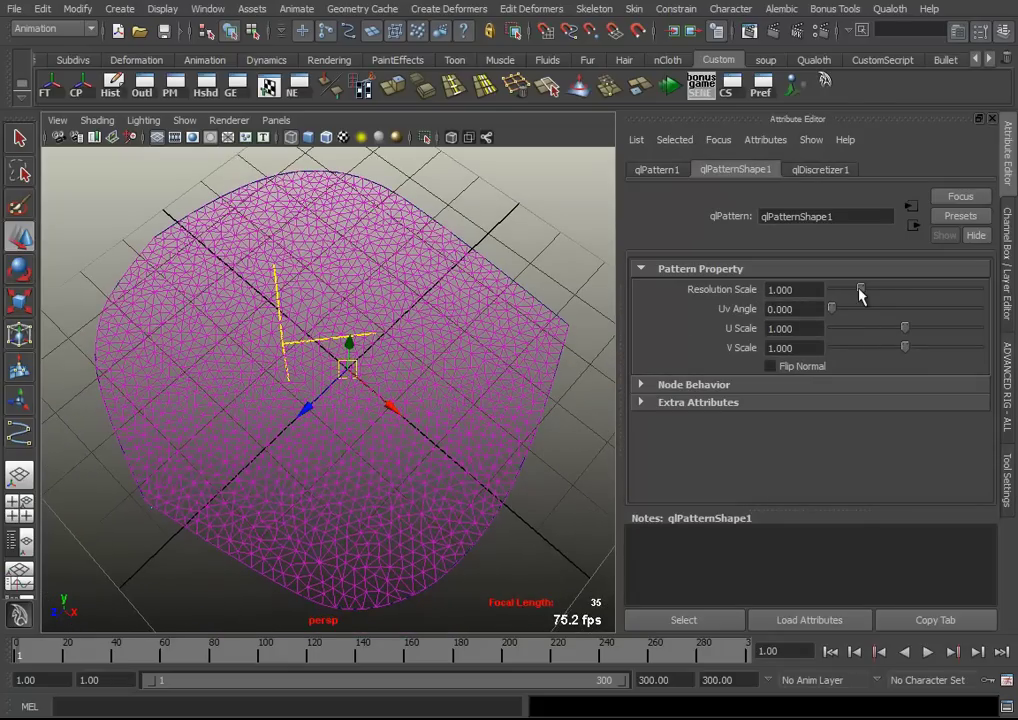
{"action": "mouse_move", "coordinate": [866, 292]}
{"action": "left_mouse_down"}
{"action": "mouse_move", "coordinate": [929, 291]}
{"action": "mouse_move", "coordinate": [859, 293]}
{"action": "left_mouse_up"}
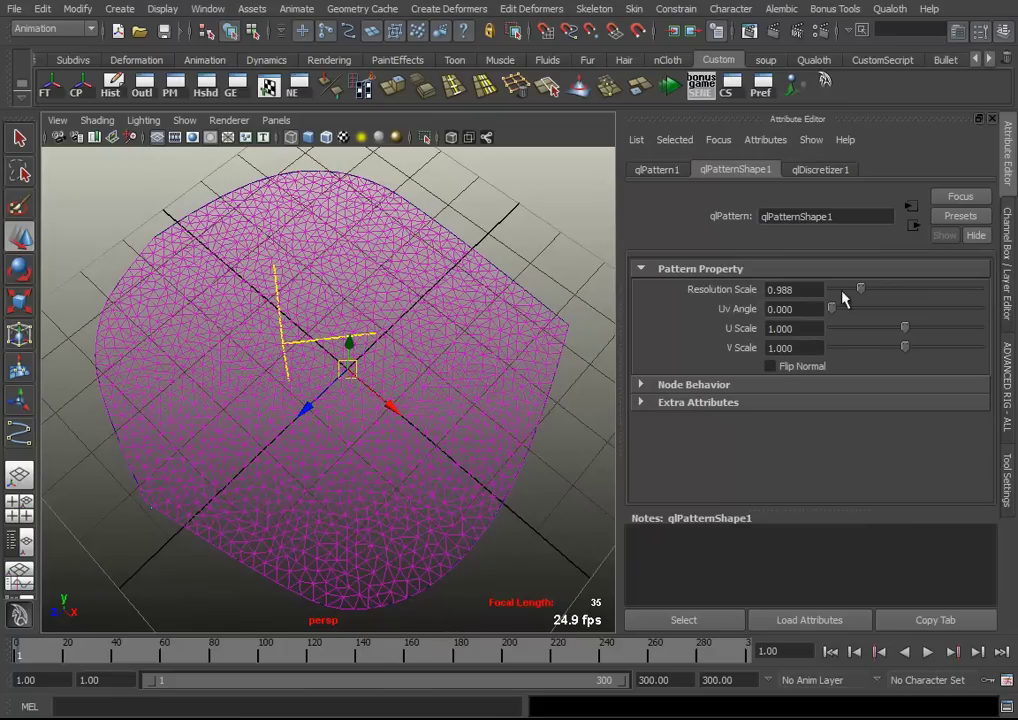
{"action": "type", "text": "1"}
{"action": "key", "text": "Return"}
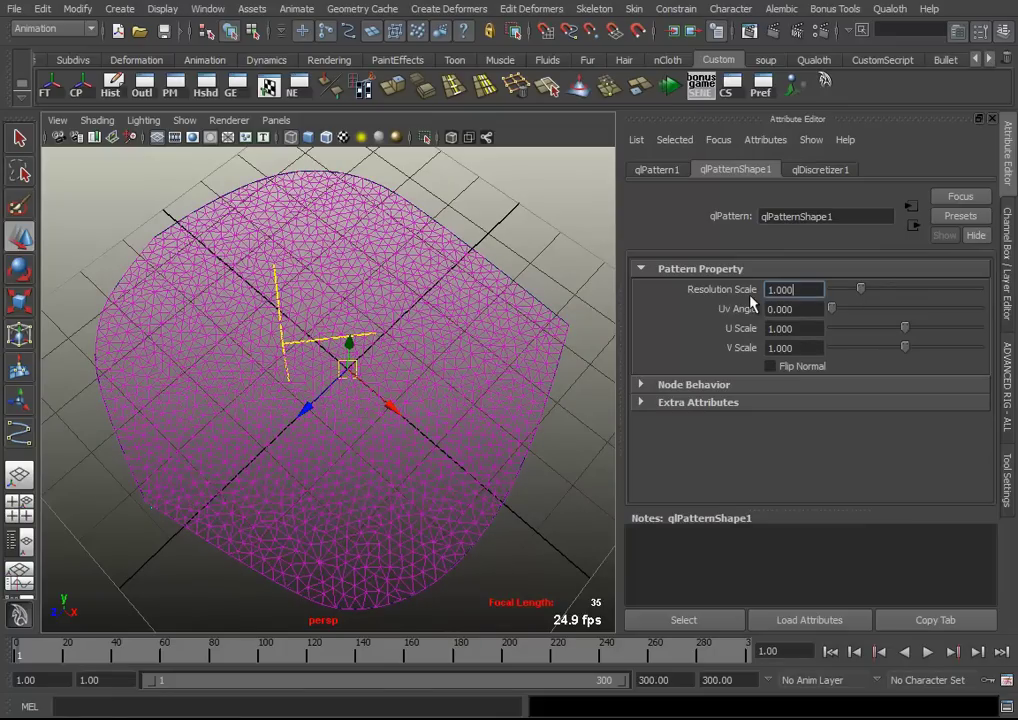
Orbit to a lower angle showing the whole cloth and open the Outliner
{"action": "left_click_drag", "start_coordinate": [382, 375], "coordinate": [413, 381], "text": "alt"}
{"action": "middle_click_drag", "start_coordinate": [413, 381], "coordinate": [307, 341], "text": "alt"}
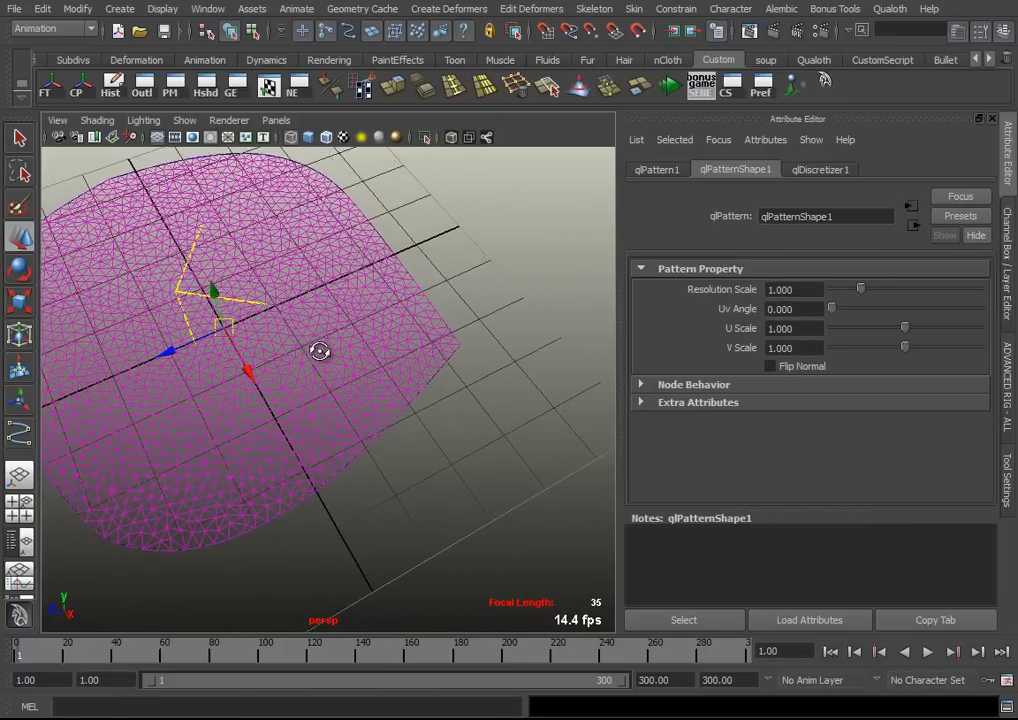
{"action": "mouse_move", "coordinate": [473, 477]}
{"action": "left_mouse_down", "text": "alt"}
{"action": "mouse_move", "coordinate": [418, 463]}
{"action": "mouse_move", "coordinate": [171, 591]}
{"action": "left_mouse_up", "text": "alt"}
{"action": "key", "text": "shift+o"}
Select qlSimulator1 from the Outliner and set its cloth Density to 0.02
{"action": "left_click_drag", "start_coordinate": [735, 118], "coordinate": [222, 118]}
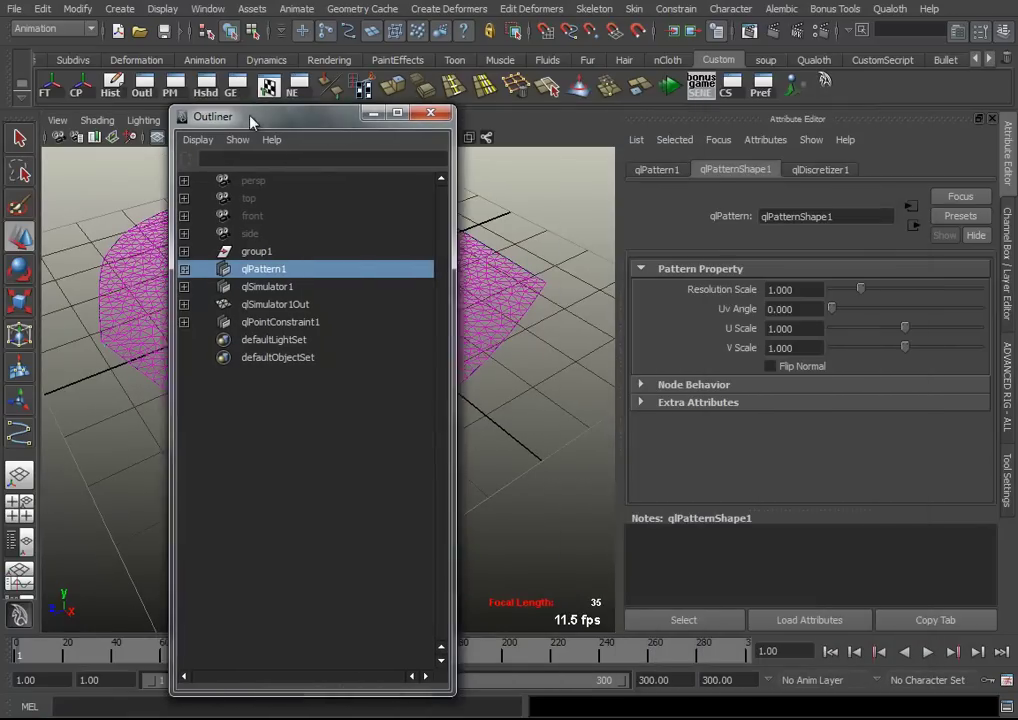
{"action": "left_click", "coordinate": [229, 288]}
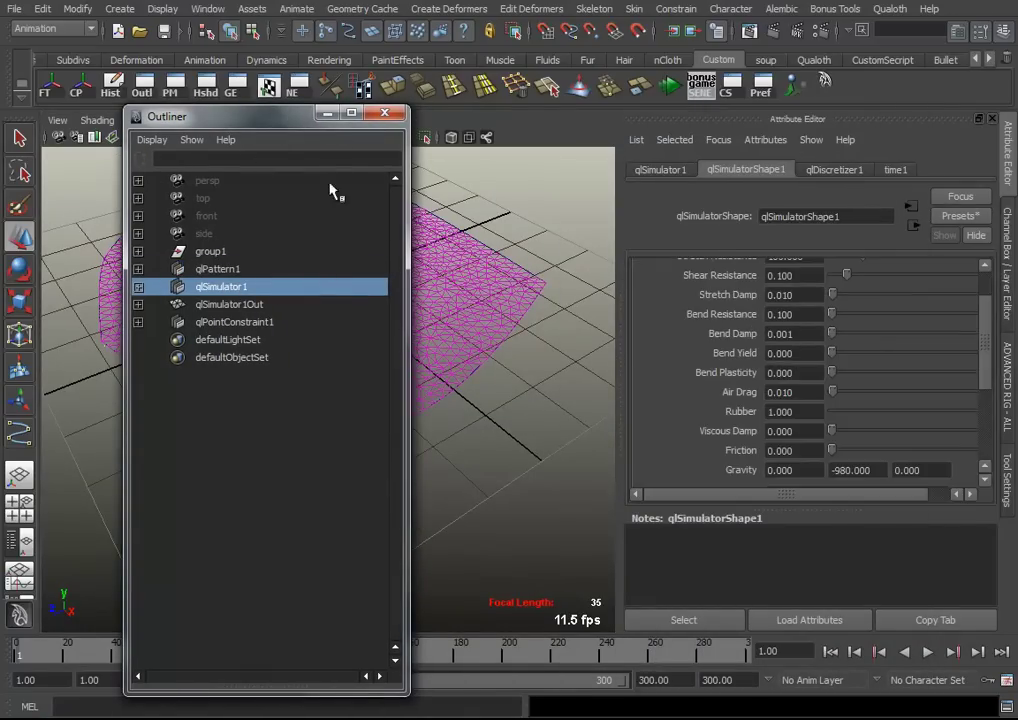
{"action": "left_click", "coordinate": [328, 115]}
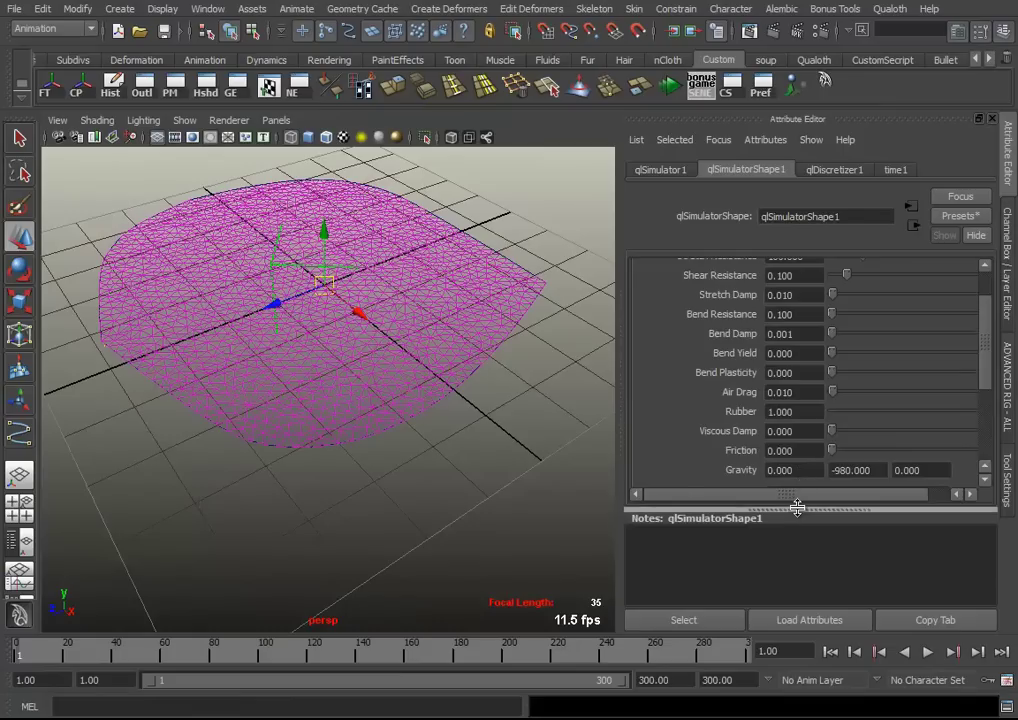
{"action": "left_click_drag", "start_coordinate": [800, 511], "coordinate": [825, 556]}
{"action": "scroll", "coordinate": [880, 466], "scroll_direction": "up", "scroll_amount": 2}
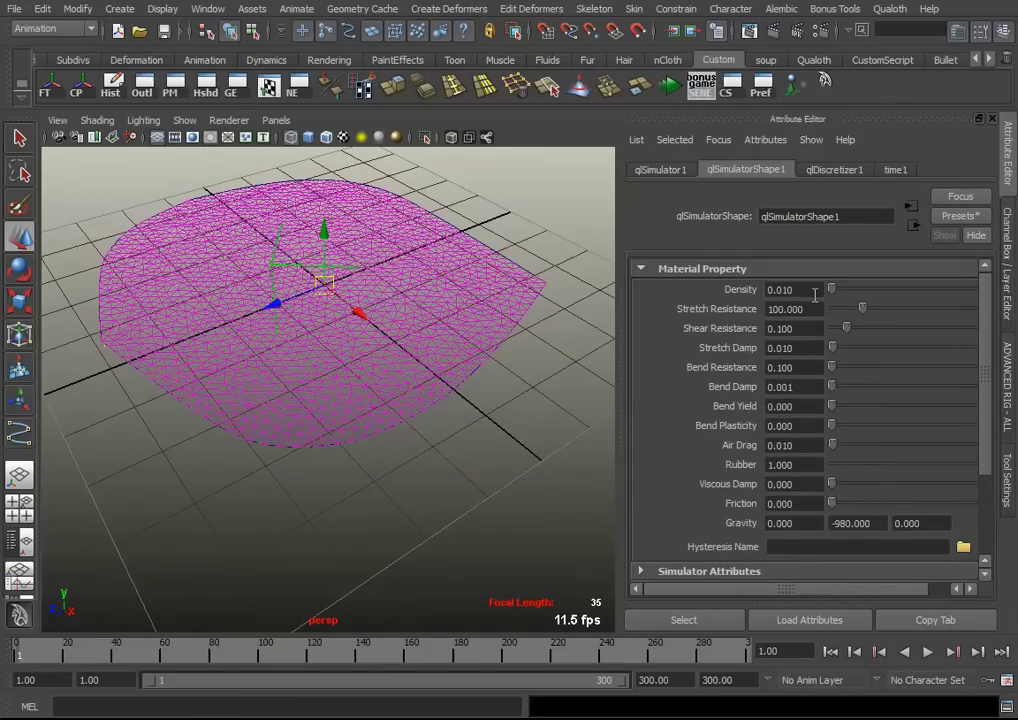
{"action": "double_click", "coordinate": [812, 289]}
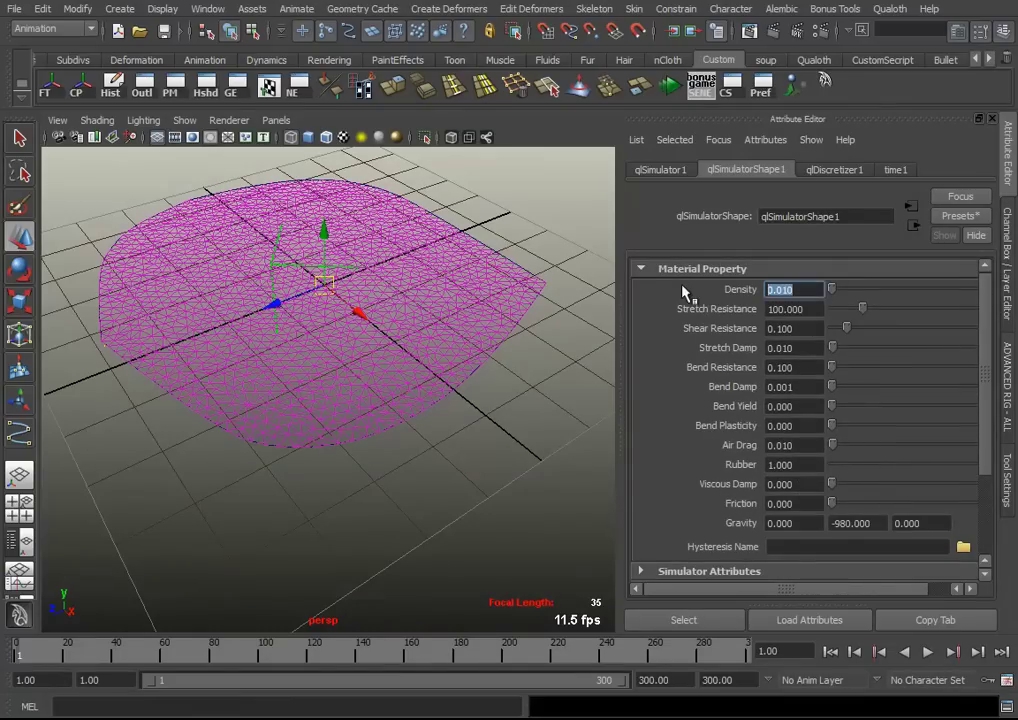
{"action": "type", "text": ".02"}
{"action": "key", "text": "Return"}
Set the simulator's Shear Resistance and Bend Resistance both to 0.2
{"action": "double_click", "coordinate": [790, 309]}
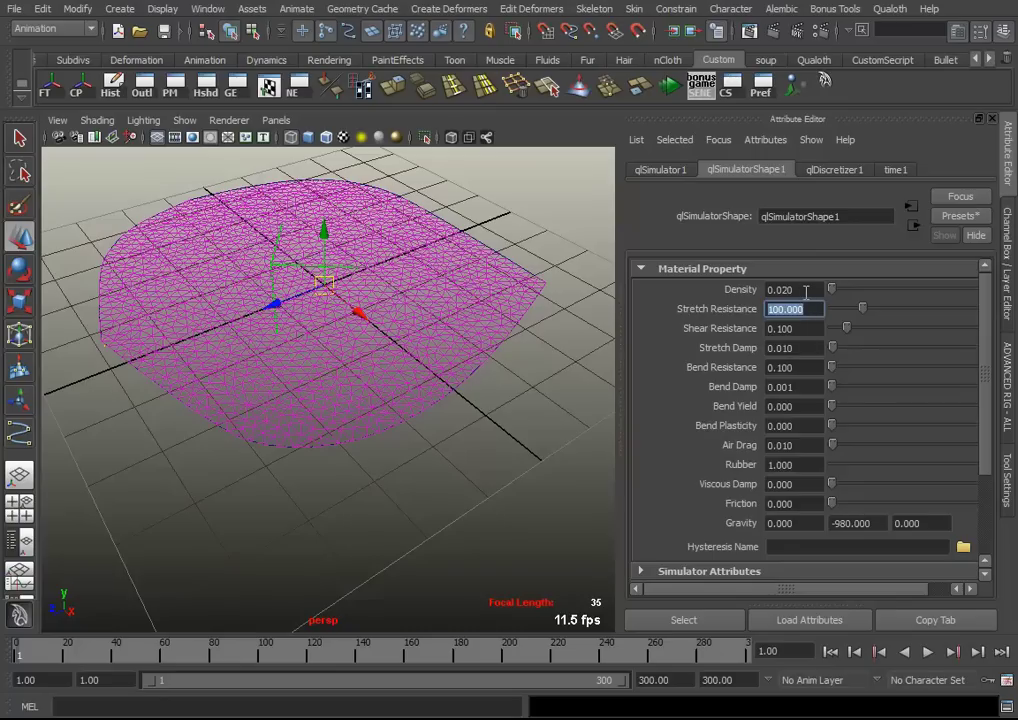
{"action": "double_click", "coordinate": [806, 290]}
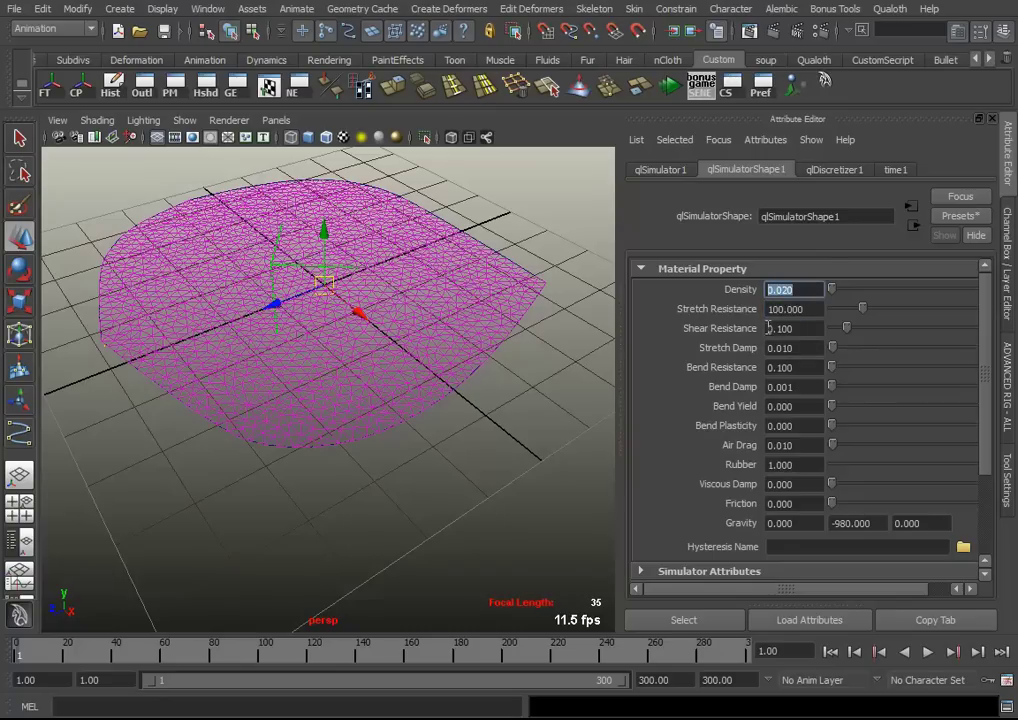
{"action": "double_click", "coordinate": [800, 329]}
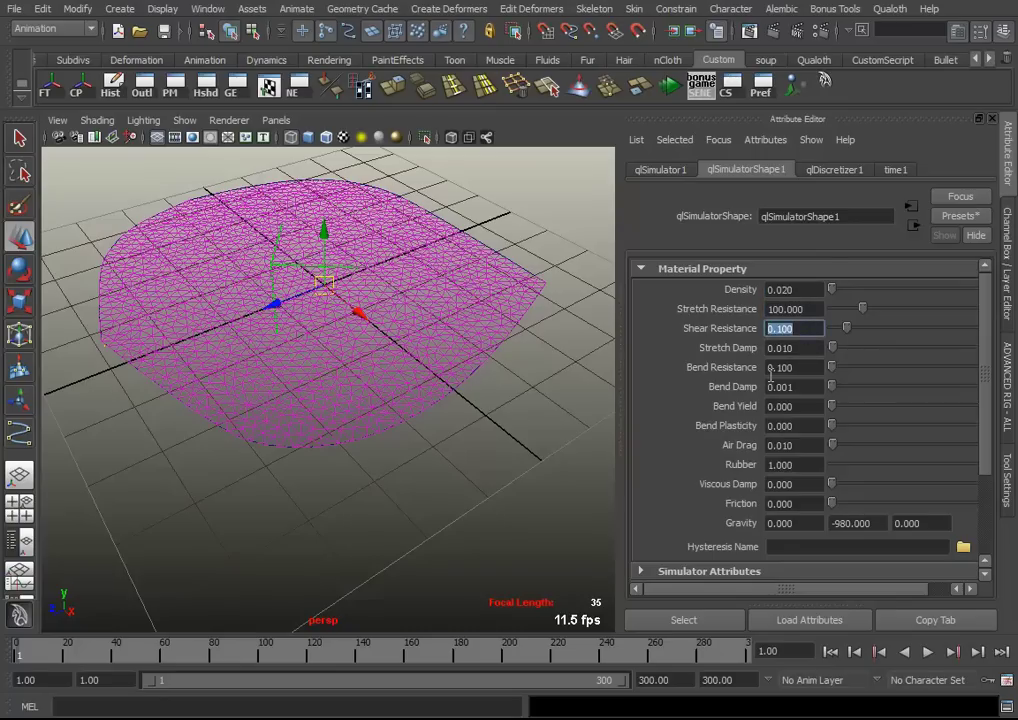
{"action": "type", "text": "0.2"}
{"action": "key", "text": "Return"}
{"action": "double_click", "coordinate": [800, 368]}
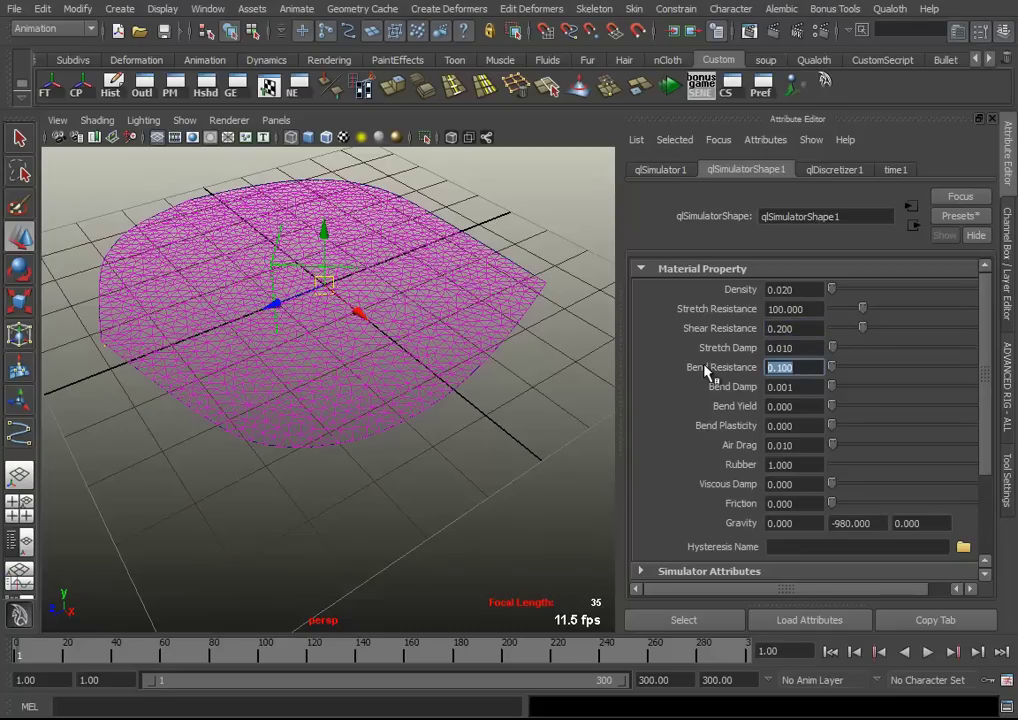
{"action": "type", "text": "0.2"}
{"action": "key", "text": "Return"}
{"action": "scroll", "coordinate": [912, 405], "scroll_direction": "down", "scroll_amount": 3}
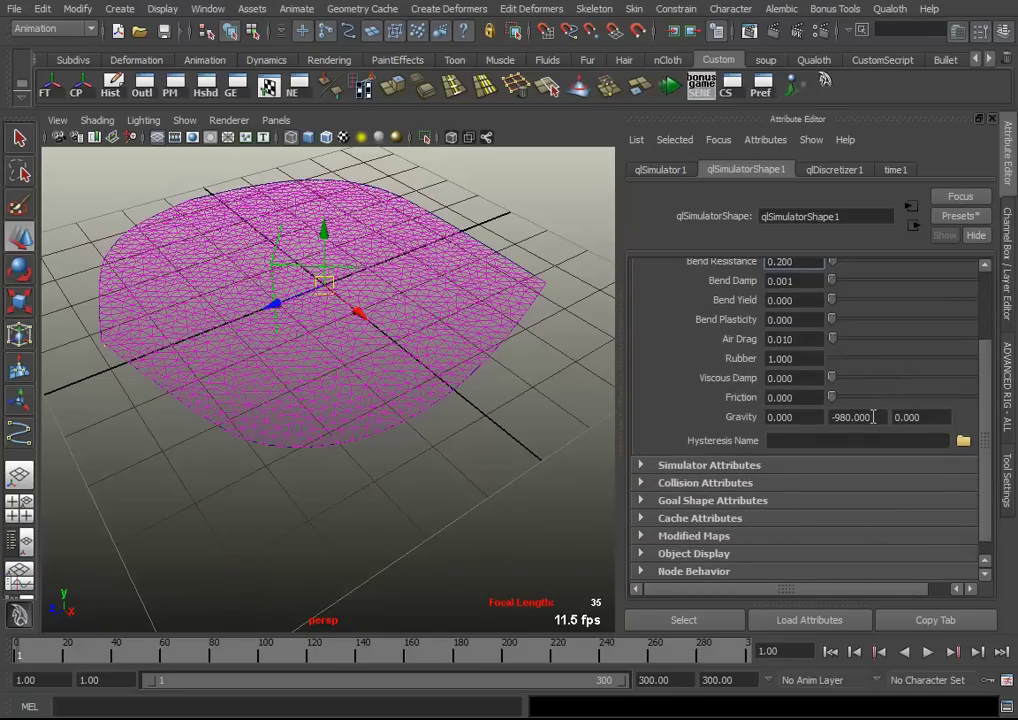
Set the simulator's Frame Samples to 5 and Length Scale to 1.2
{"action": "left_click", "coordinate": [685, 465]}
{"action": "scroll", "coordinate": [870, 477], "scroll_direction": "down", "scroll_amount": 2}
{"action": "scroll", "coordinate": [808, 453], "scroll_direction": "down", "scroll_amount": 2}
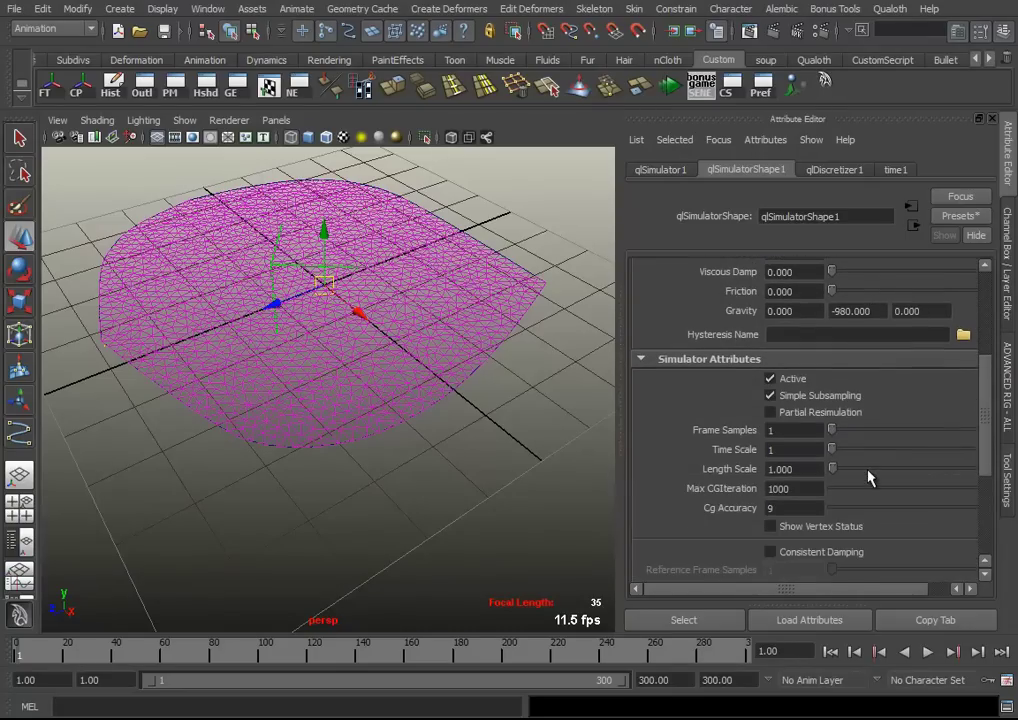
{"action": "left_click", "coordinate": [728, 430]}
{"action": "type", "text": "5"}
{"action": "left_click", "coordinate": [707, 470]}
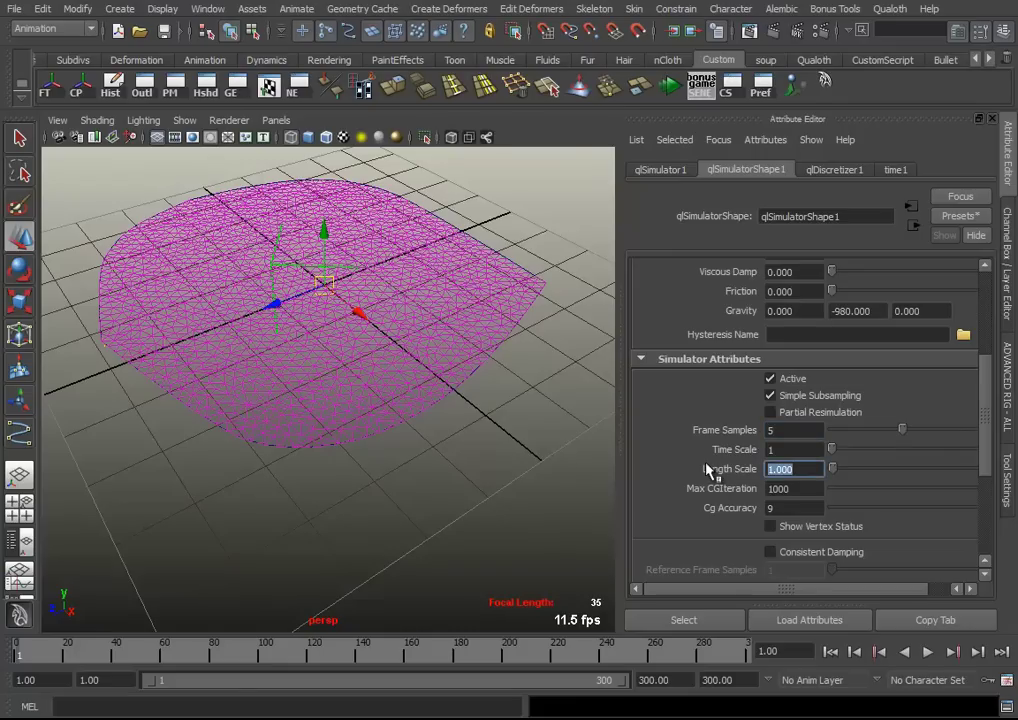
{"action": "type", "text": "1.2"}
{"action": "key", "text": "Return"}
Expand the Collision and Cache attribute sections to review their settings
{"action": "scroll", "coordinate": [878, 452], "scroll_direction": "down", "scroll_amount": 1}
{"action": "scroll", "coordinate": [878, 452], "scroll_direction": "down", "scroll_amount": 2}
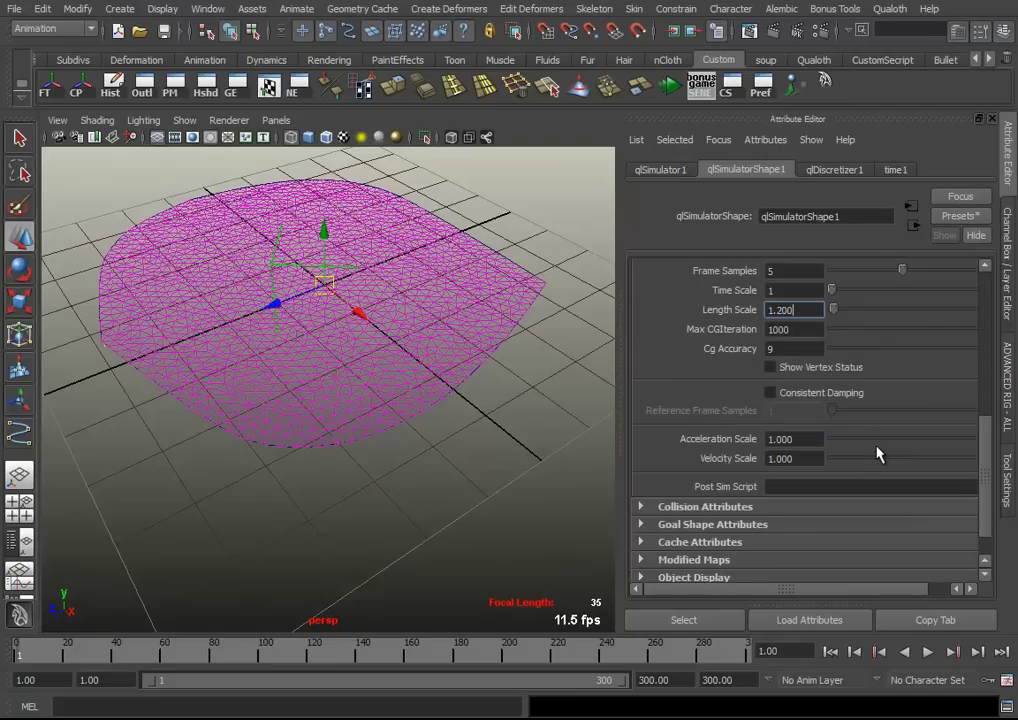
{"action": "left_click", "coordinate": [745, 507]}
{"action": "scroll", "coordinate": [857, 472], "scroll_direction": "down", "scroll_amount": 2}
{"action": "left_click", "coordinate": [810, 440]}
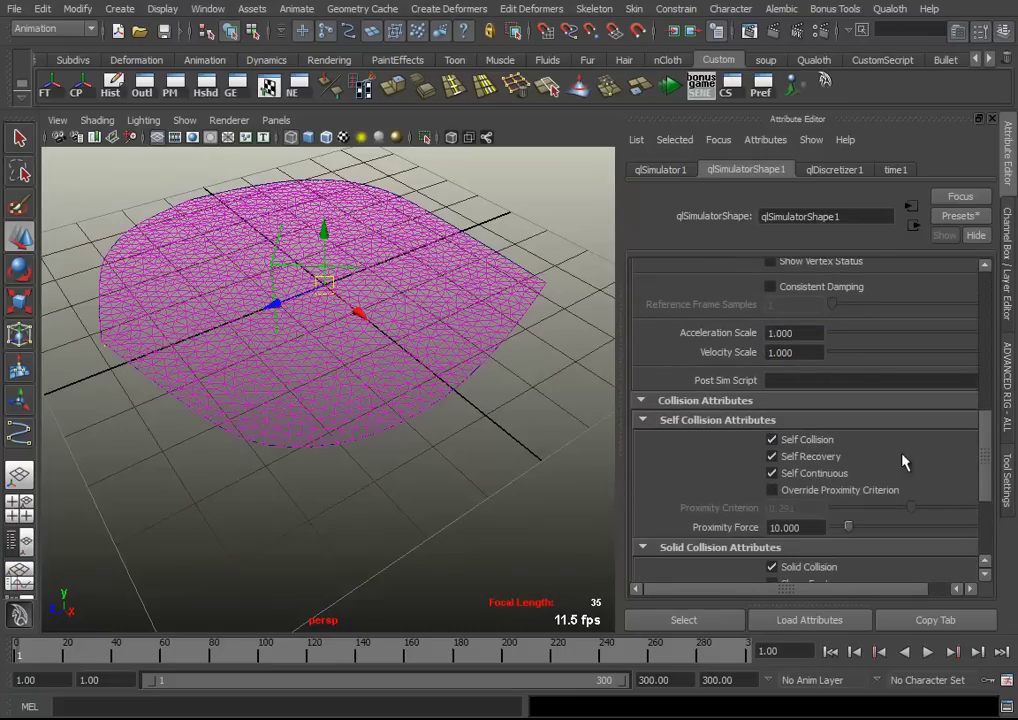
{"action": "scroll", "coordinate": [925, 466], "scroll_direction": "down", "scroll_amount": 2}
{"action": "scroll", "coordinate": [925, 466], "scroll_direction": "down", "scroll_amount": 1}
{"action": "scroll", "coordinate": [925, 466], "scroll_direction": "down", "scroll_amount": 1}
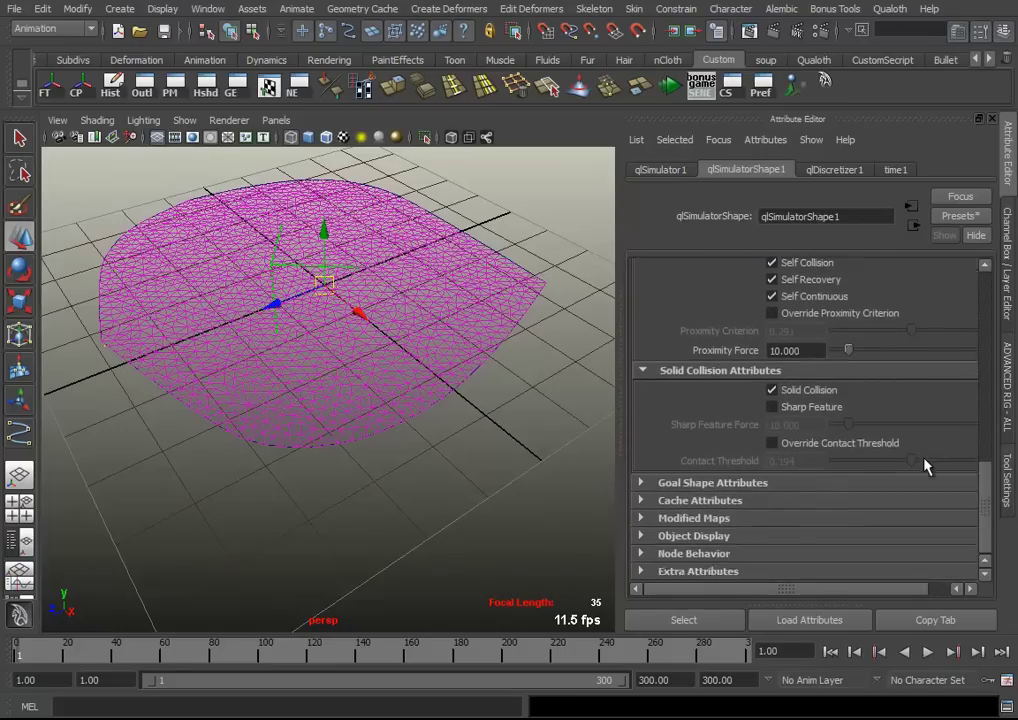
{"action": "left_click", "coordinate": [745, 500]}
{"action": "scroll", "coordinate": [886, 495], "scroll_direction": "down", "scroll_amount": 2}
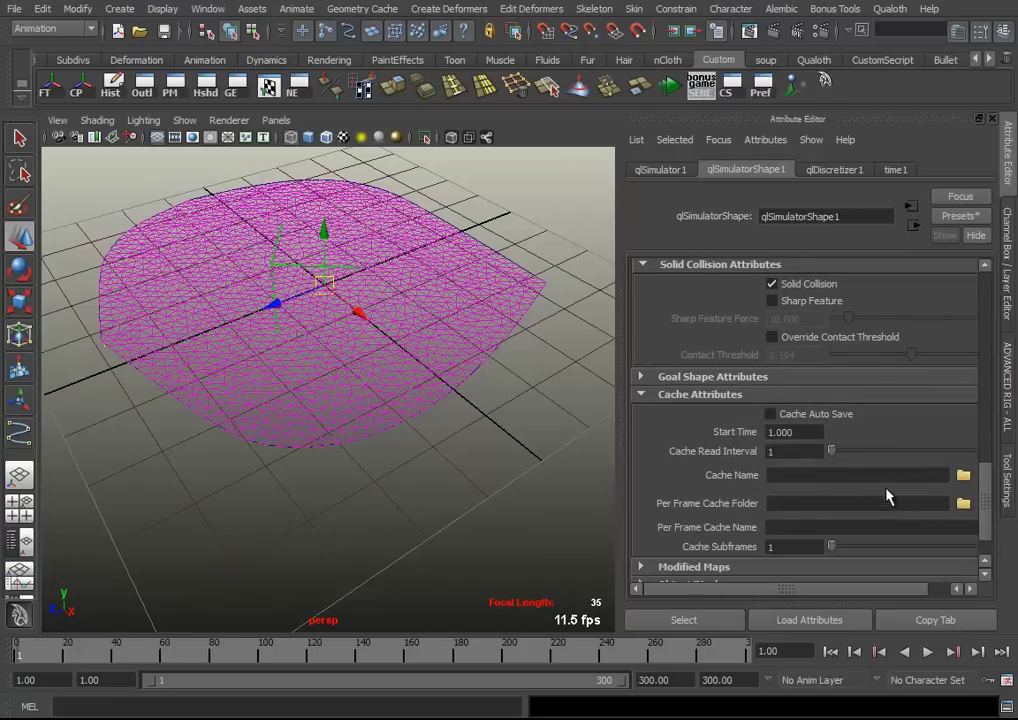
{"action": "scroll", "coordinate": [853, 515], "scroll_direction": "down", "scroll_amount": 1}
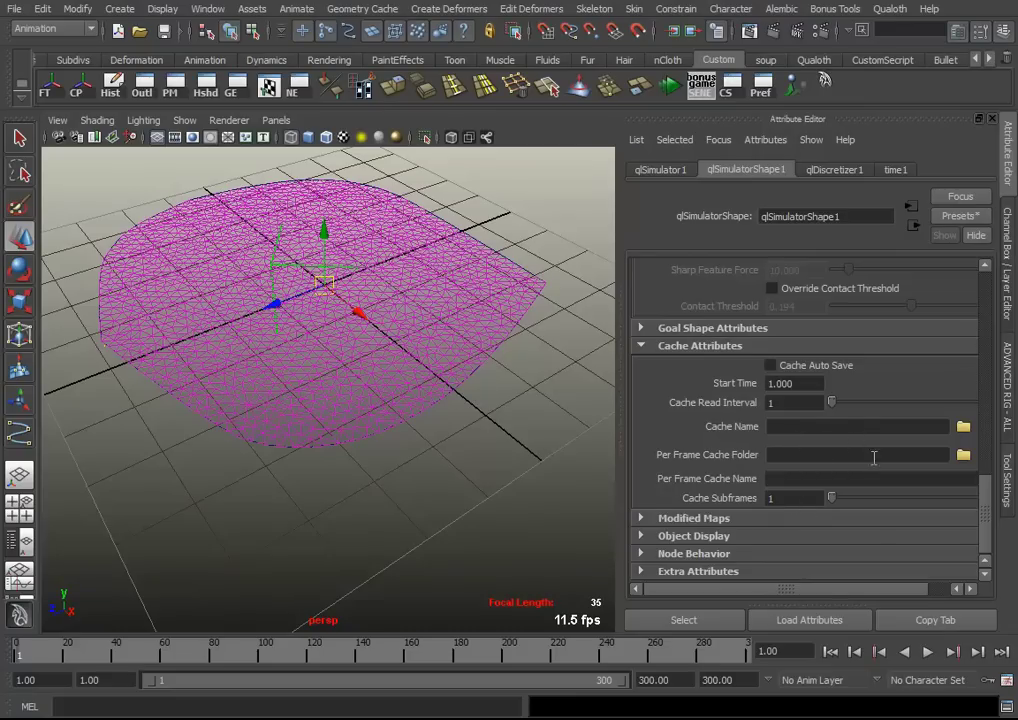
Orbit and zoom the view to look at the cloth sheet from above
{"action": "mouse_move", "coordinate": [393, 418]}
{"action": "left_mouse_down", "text": "alt"}
{"action": "mouse_move", "coordinate": [363, 484]}
{"action": "mouse_move", "coordinate": [427, 445]}
{"action": "mouse_move", "coordinate": [409, 454]}
{"action": "mouse_move", "coordinate": [377, 438]}
{"action": "left_mouse_up", "text": "alt"}
{"action": "scroll", "coordinate": [865, 385], "scroll_direction": "up", "scroll_amount": 5}
{"action": "scroll", "coordinate": [865, 385], "scroll_direction": "up", "scroll_amount": 5}
{"action": "scroll", "coordinate": [866, 382], "scroll_direction": "up", "scroll_amount": 2}
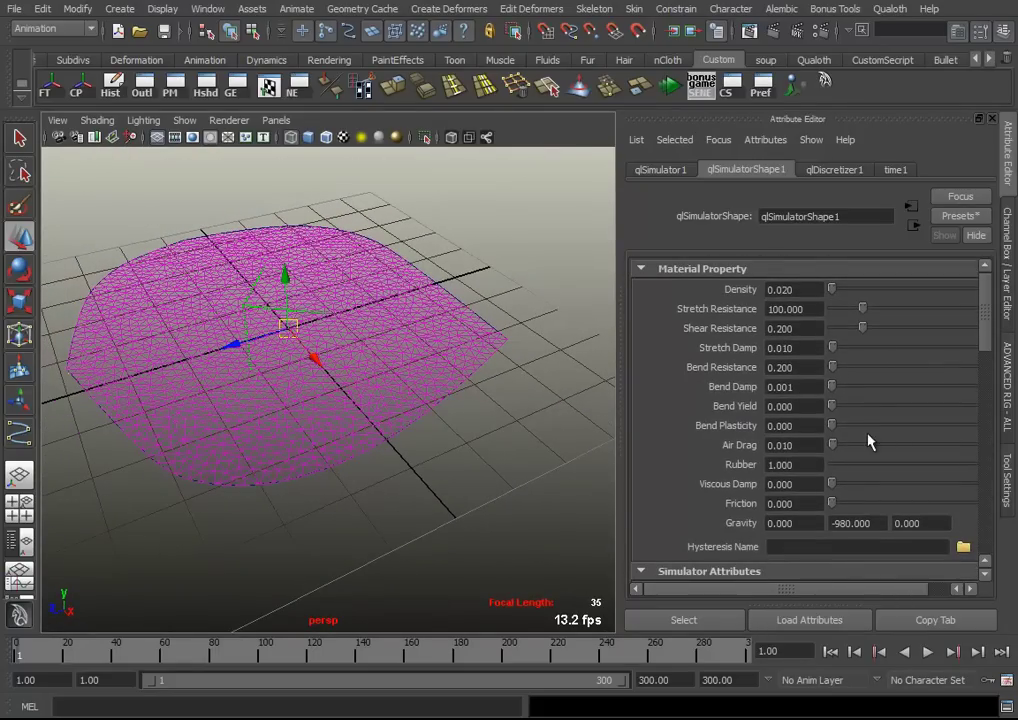
{"action": "scroll", "coordinate": [860, 430], "scroll_direction": "down", "scroll_amount": 3}
{"action": "scroll", "coordinate": [870, 444], "scroll_direction": "down", "scroll_amount": 1}
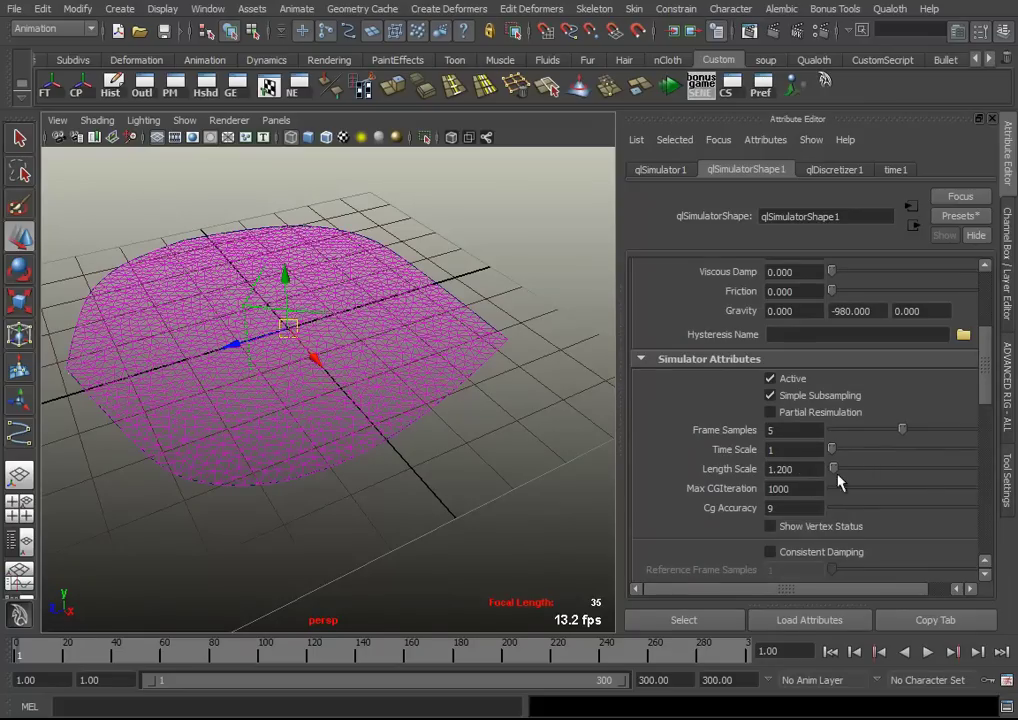
{"action": "left_click_drag", "start_coordinate": [468, 461], "coordinate": [432, 454], "text": "alt"}
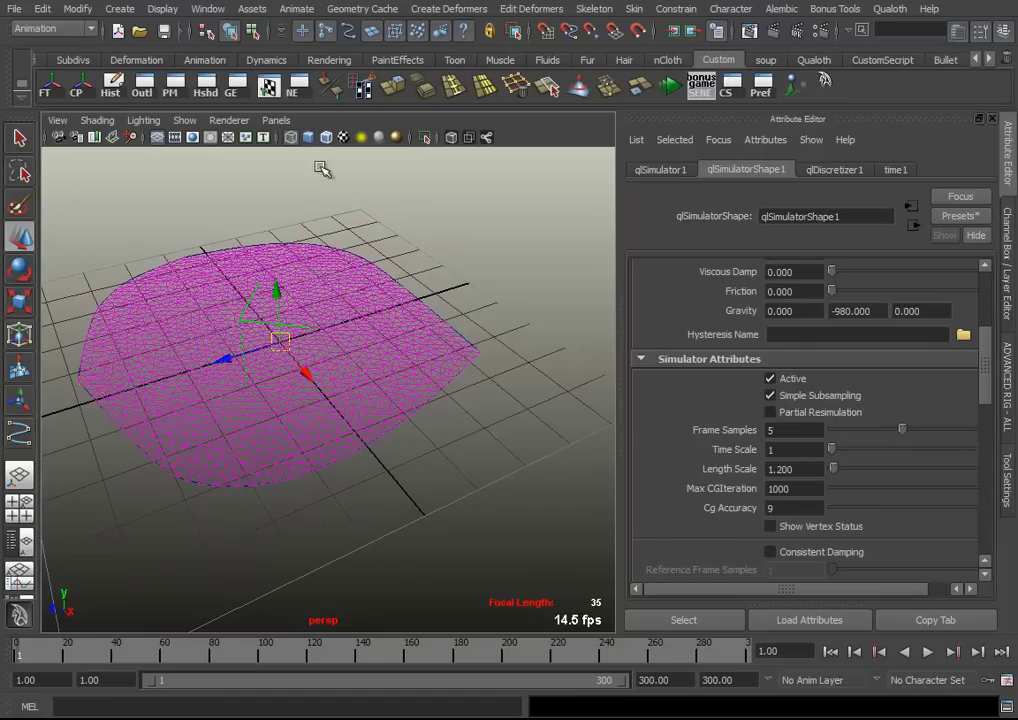
Deselect the cloth and play the simulation, stopping once the sheet drapes at frame 41
{"action": "left_click", "coordinate": [309, 137]}
{"action": "left_click", "coordinate": [327, 137]}
{"action": "left_click", "coordinate": [502, 310]}
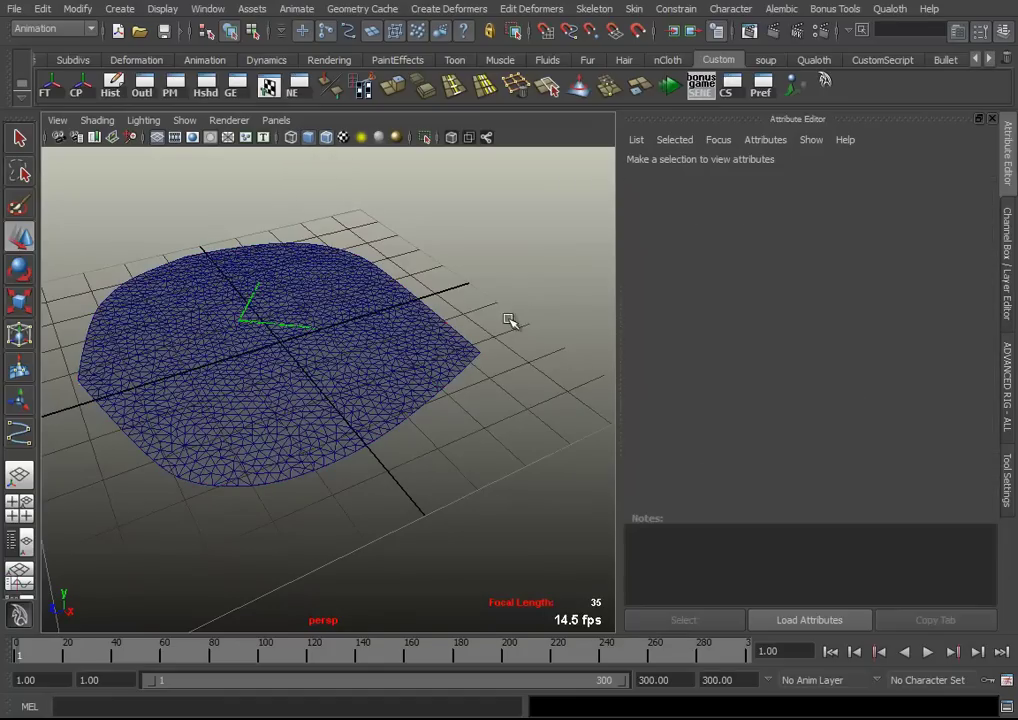
{"action": "left_click_drag", "start_coordinate": [502, 310], "coordinate": [504, 443], "text": "alt"}
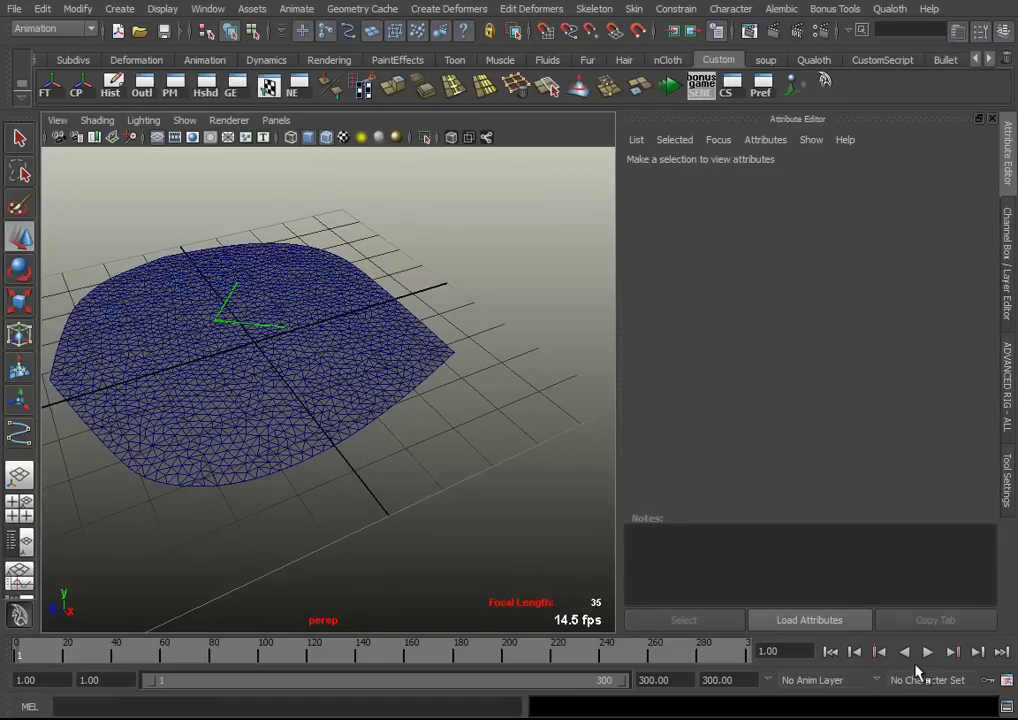
{"action": "left_click", "coordinate": [927, 652]}
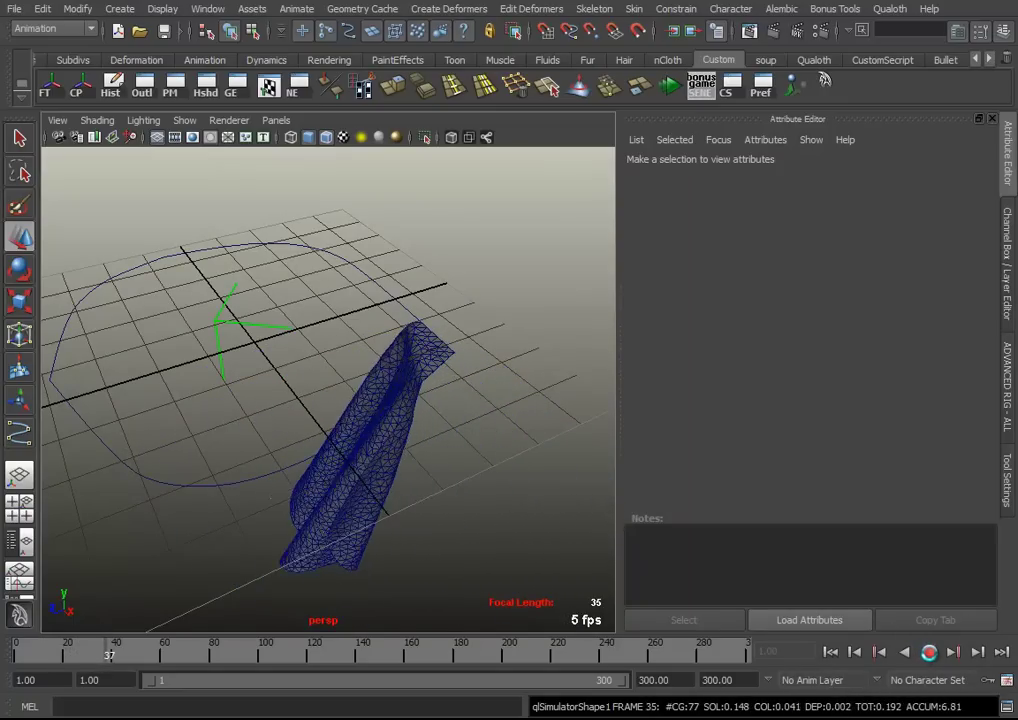
{"action": "key", "text": "Escape"}
{"action": "mouse_move", "coordinate": [375, 504]}
{"action": "left_mouse_down", "text": "alt"}
{"action": "mouse_move", "coordinate": [423, 493]}
{"action": "mouse_move", "coordinate": [418, 481]}
{"action": "mouse_move", "coordinate": [379, 470]}
{"action": "mouse_move", "coordinate": [377, 432]}
{"action": "mouse_move", "coordinate": [432, 513]}
{"action": "mouse_move", "coordinate": [343, 484]}
{"action": "mouse_move", "coordinate": [450, 443]}
{"action": "mouse_move", "coordinate": [463, 382]}
{"action": "mouse_move", "coordinate": [329, 477]}
{"action": "left_mouse_up", "text": "alt"}
{"action": "mouse_move", "coordinate": [329, 477]}
{"action": "right_mouse_down", "text": "alt"}
{"action": "mouse_move", "coordinate": [539, 595]}
{"action": "mouse_move", "coordinate": [727, 641]}
{"action": "mouse_move", "coordinate": [453, 532]}
{"action": "mouse_move", "coordinate": [375, 518]}
{"action": "right_mouse_up", "text": "alt"}
{"action": "mouse_move", "coordinate": [375, 518]}
{"action": "left_mouse_down", "text": "alt"}
{"action": "mouse_move", "coordinate": [382, 500]}
{"action": "mouse_move", "coordinate": [409, 538]}
{"action": "mouse_move", "coordinate": [357, 508]}
{"action": "mouse_move", "coordinate": [400, 531]}
{"action": "mouse_move", "coordinate": [435, 512]}
{"action": "left_mouse_up", "text": "alt"}
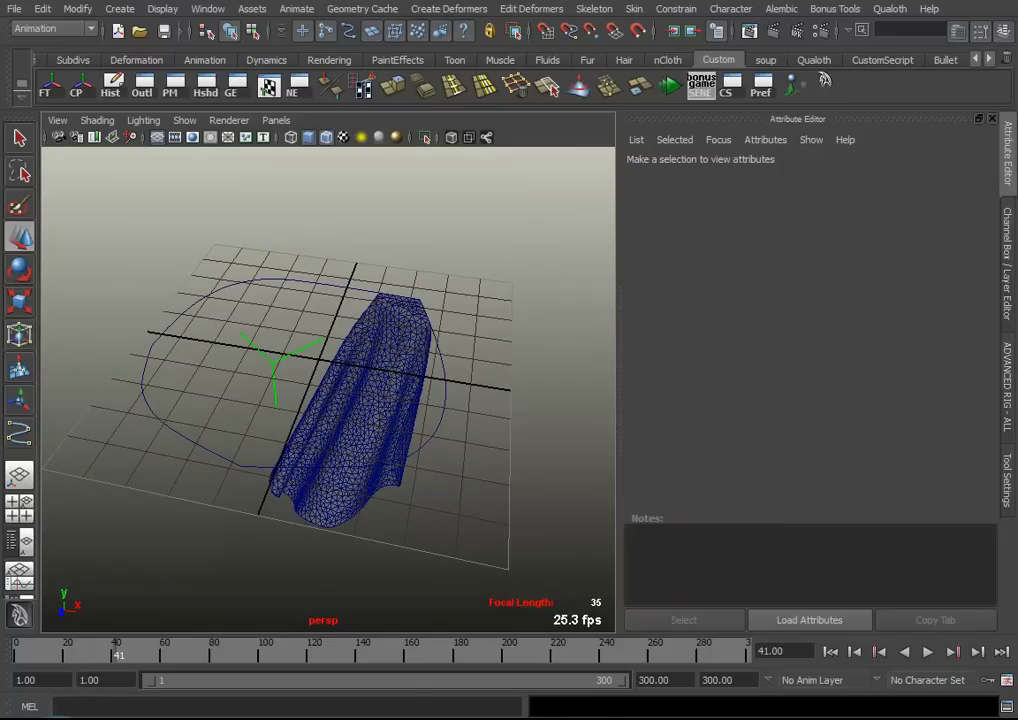
Select qlSimulator1 in the Outliner, then pick the qlSimulator1OutShape output cloth mesh
{"action": "left_click", "coordinate": [142, 85]}
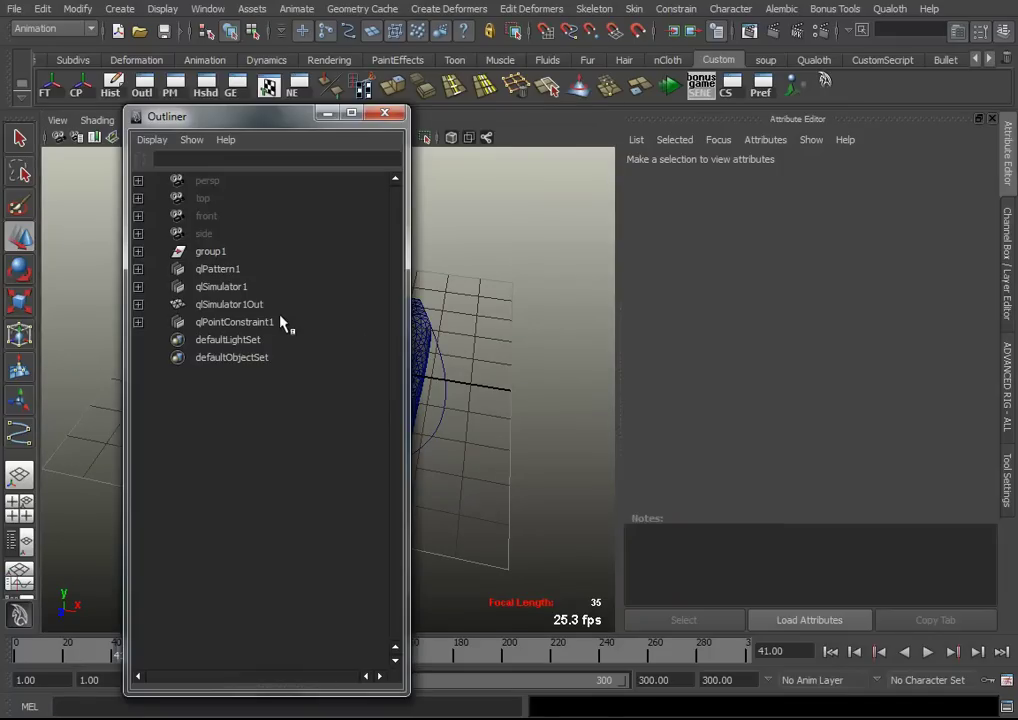
{"action": "left_click", "coordinate": [214, 287]}
{"action": "left_click", "coordinate": [325, 114]}
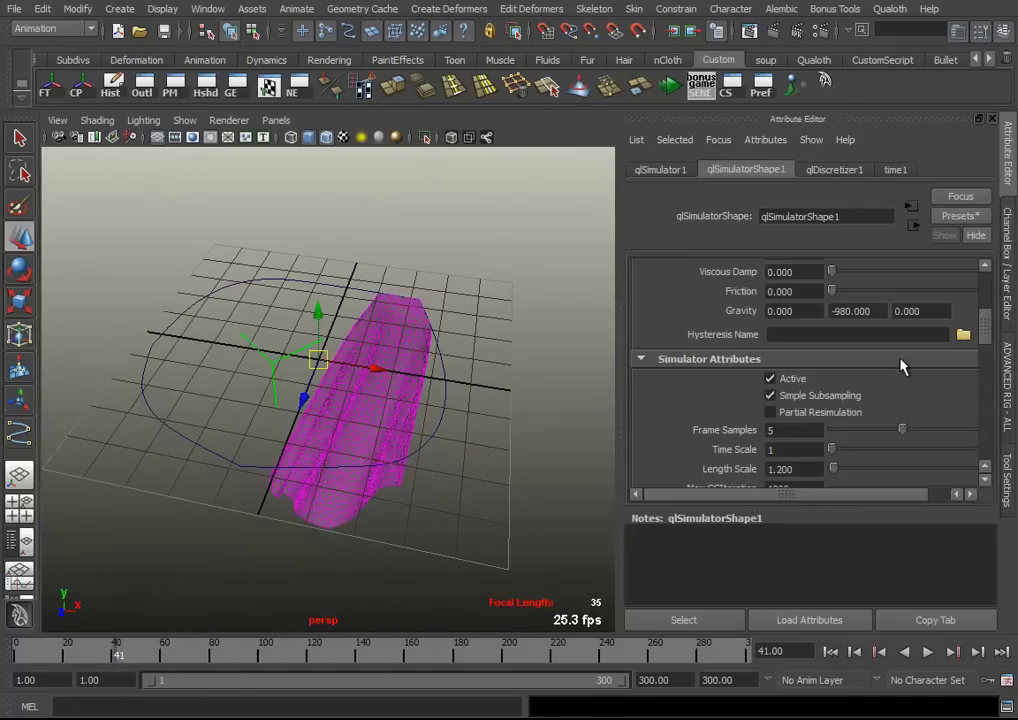
{"action": "scroll", "coordinate": [841, 364], "scroll_direction": "up", "scroll_amount": 5}
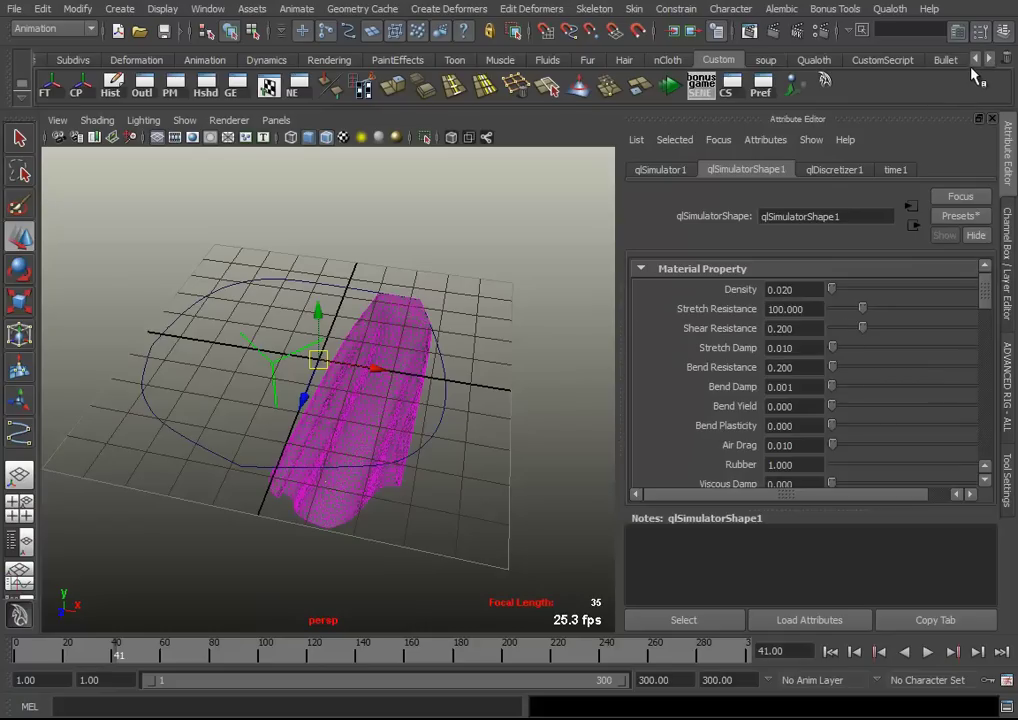
{"action": "left_click", "coordinate": [825, 62]}
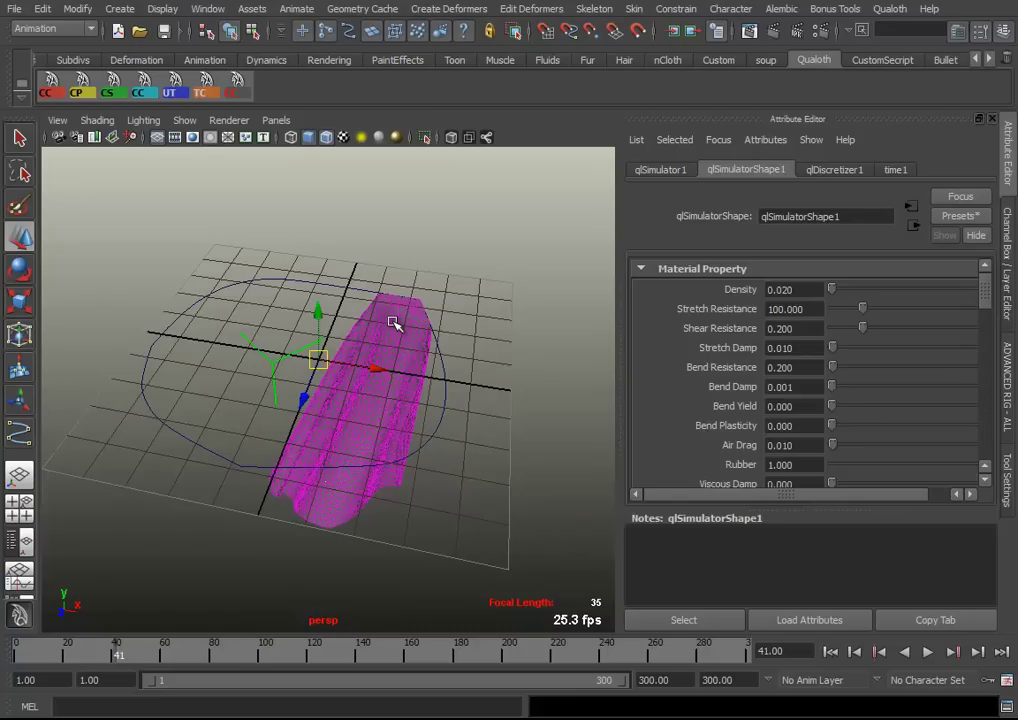
{"action": "left_click", "coordinate": [375, 409]}
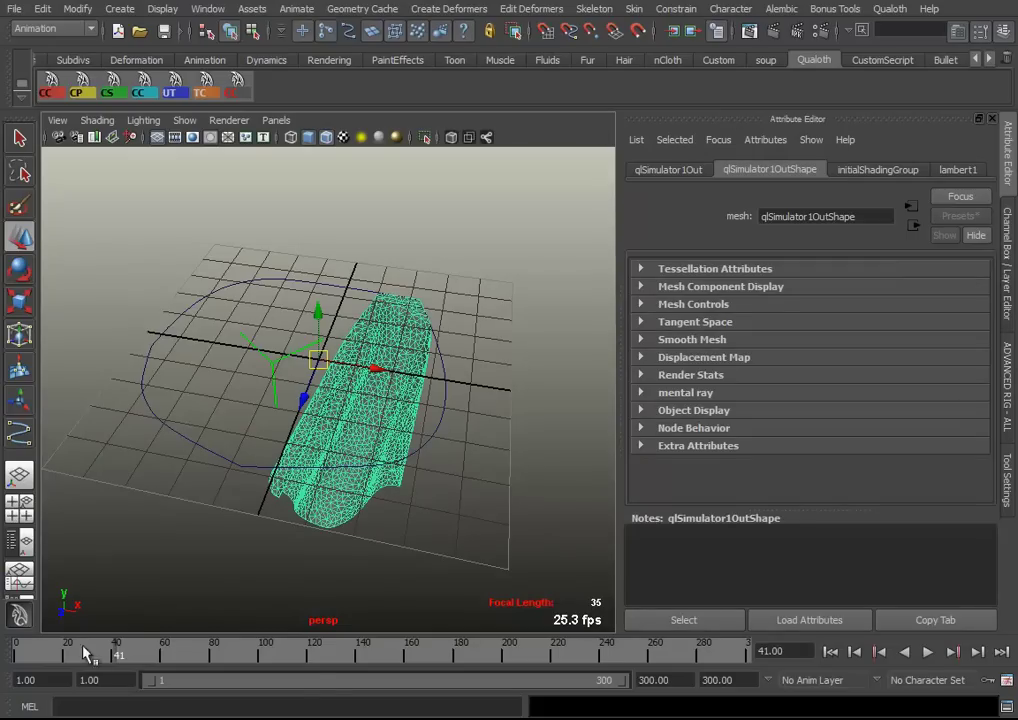
Clear the Qualoth simulation cache so the cloth lies flat again at frame 1
{"action": "left_click", "coordinate": [890, 9]}
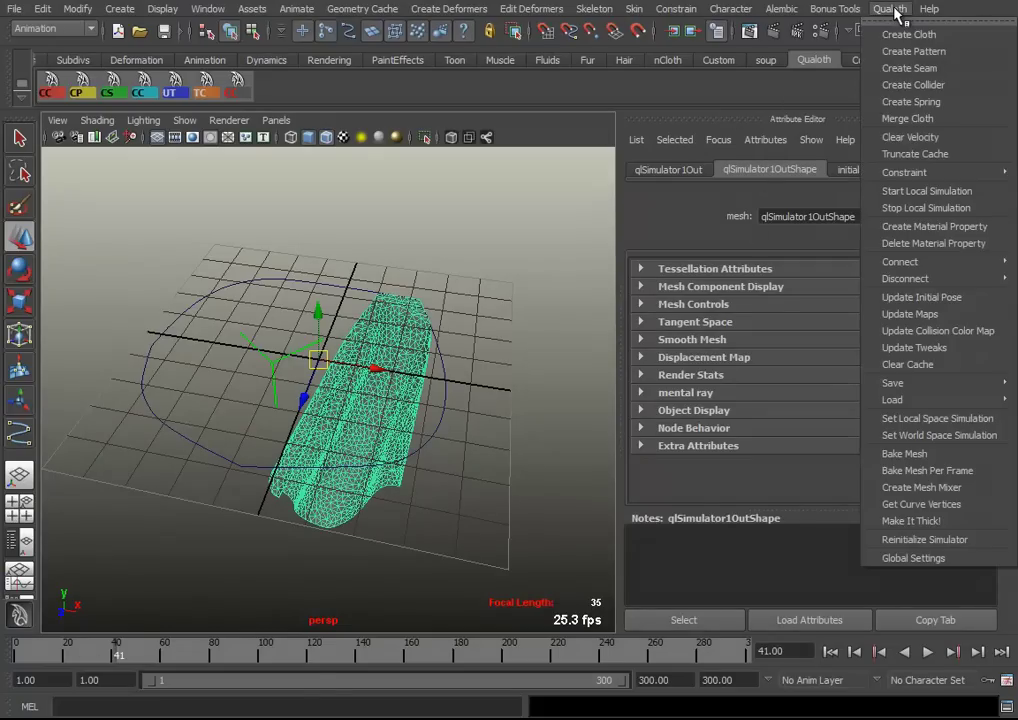
{"action": "left_click", "coordinate": [946, 365]}
{"action": "mouse_move", "coordinate": [461, 404]}
{"action": "left_mouse_down", "text": "alt"}
{"action": "mouse_move", "coordinate": [334, 425]}
{"action": "mouse_move", "coordinate": [379, 409]}
{"action": "left_mouse_up", "text": "alt"}
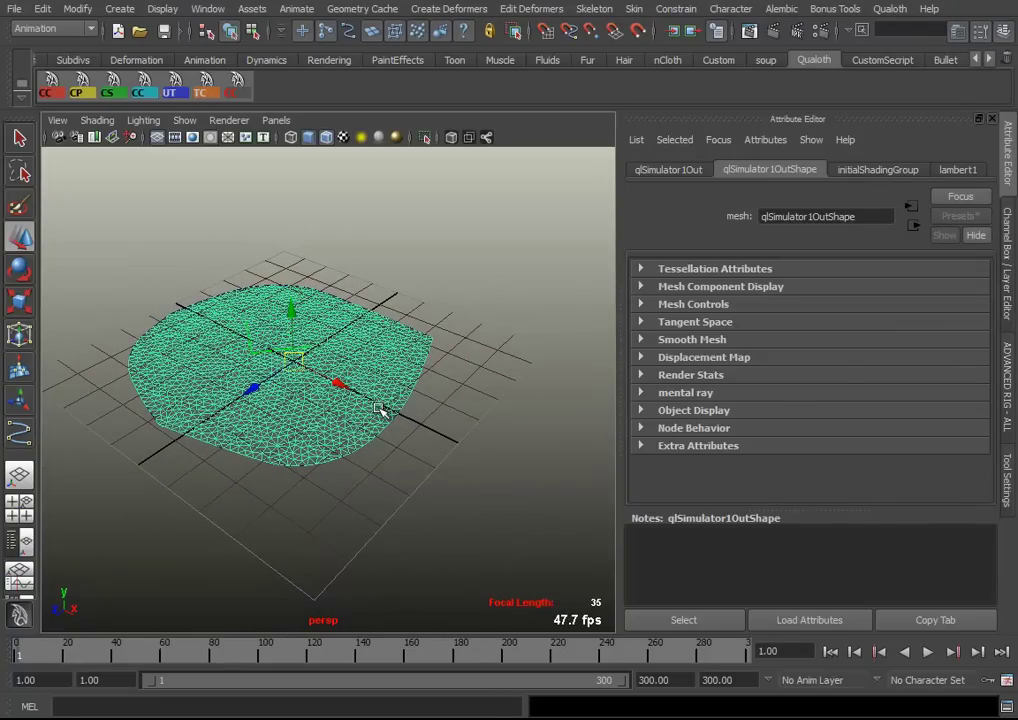
{"action": "mouse_move", "coordinate": [381, 410]}
{"action": "left_mouse_down", "text": "alt"}
{"action": "mouse_move", "coordinate": [368, 427]}
{"action": "mouse_move", "coordinate": [432, 443]}
{"action": "mouse_move", "coordinate": [345, 455]}
{"action": "mouse_move", "coordinate": [323, 372]}
{"action": "left_mouse_up", "text": "alt"}
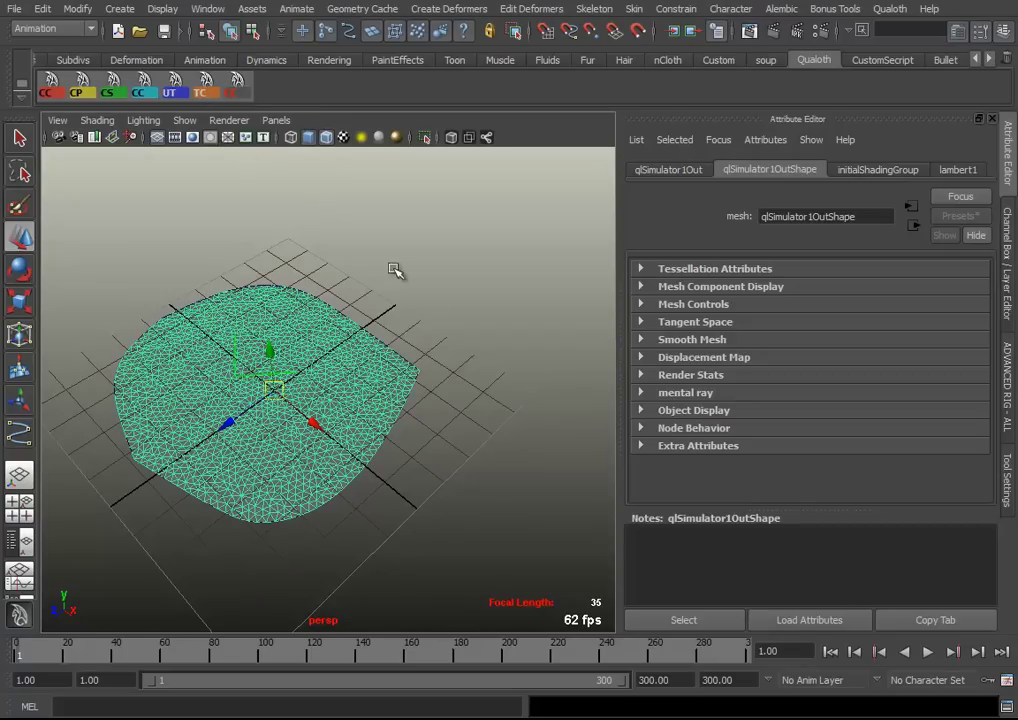
{"action": "left_click_drag", "start_coordinate": [360, 288], "coordinate": [428, 336], "text": "alt"}
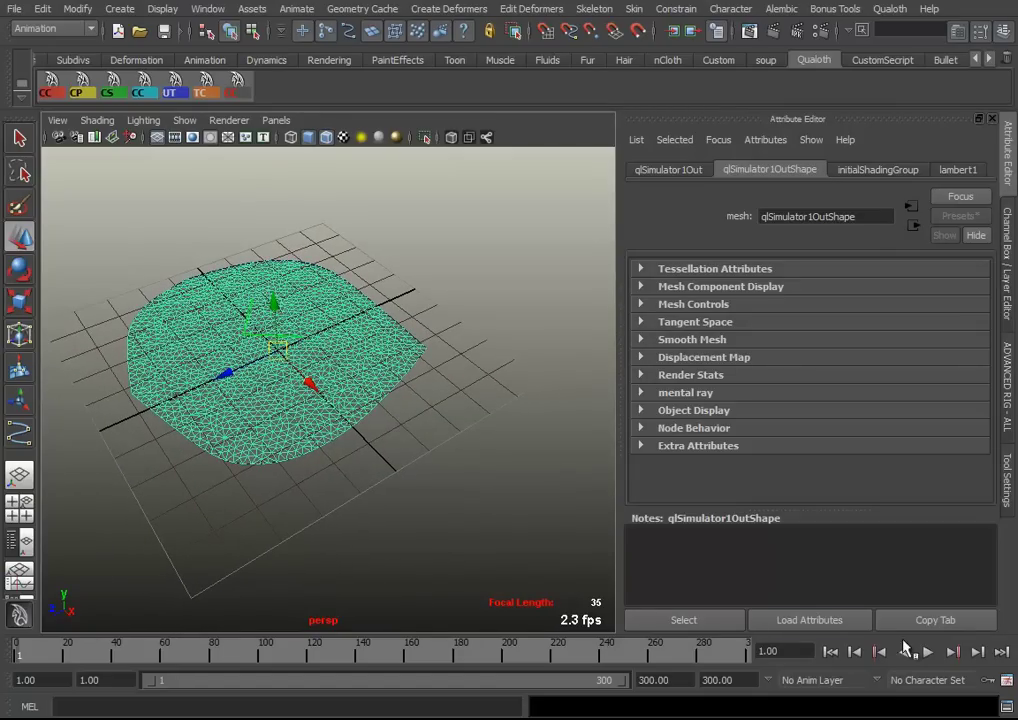
{"action": "left_click_drag", "start_coordinate": [230, 374], "coordinate": [262, 422], "text": "alt"}
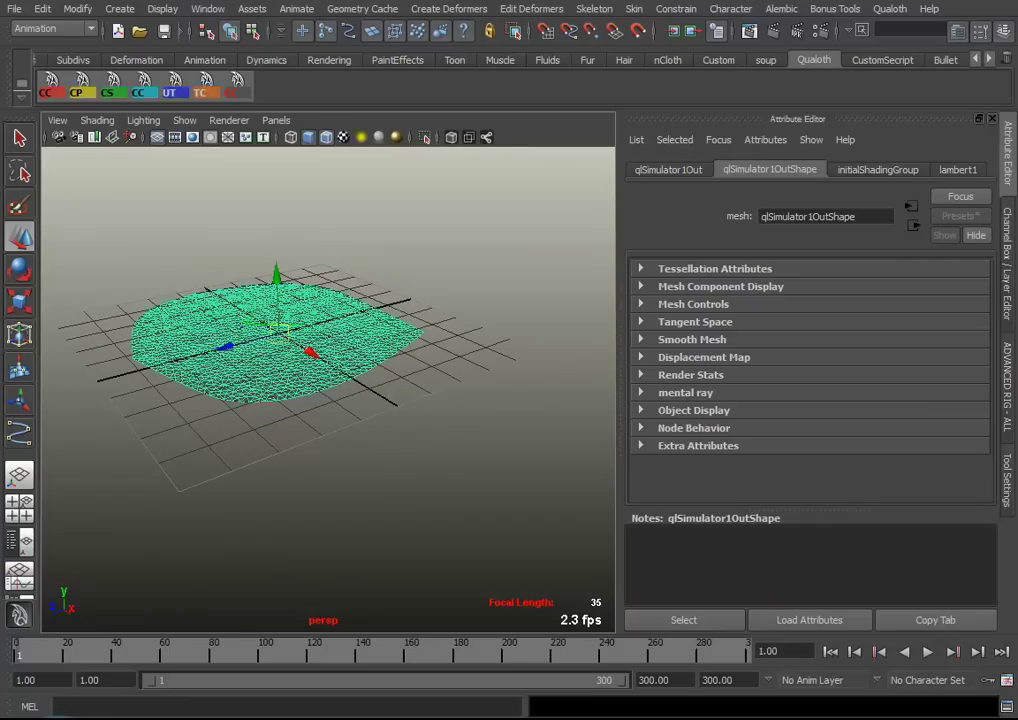
Select qlSimulator1 and set its Density to 0.050
{"action": "left_click", "coordinate": [222, 287]}
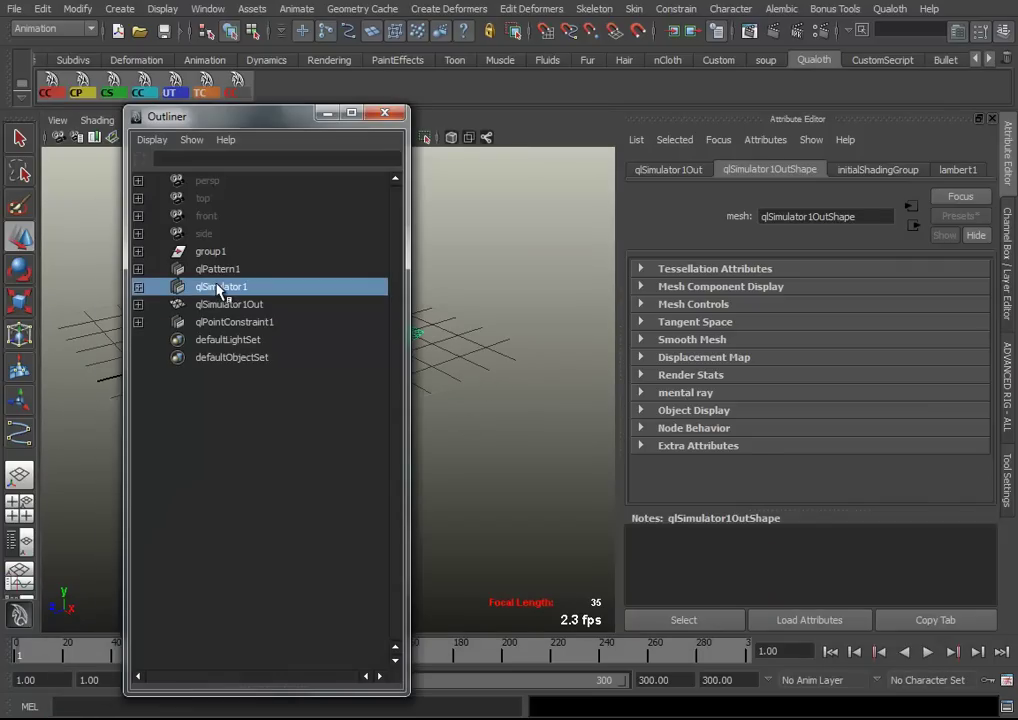
{"action": "left_click", "coordinate": [327, 113]}
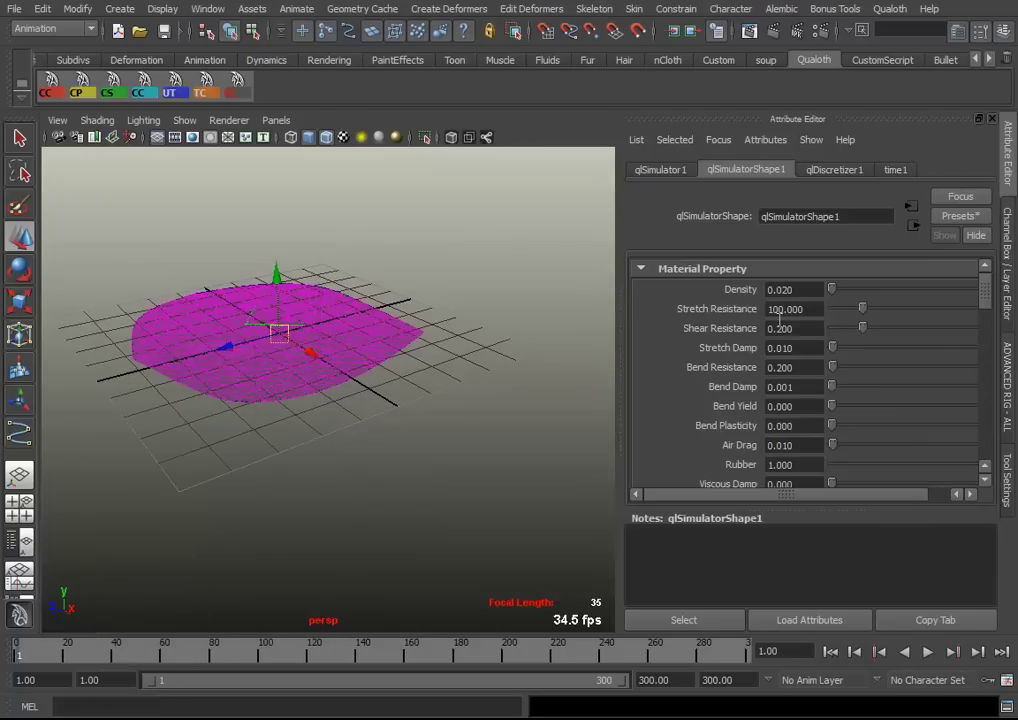
{"action": "left_click_drag", "start_coordinate": [806, 289], "coordinate": [725, 291]}
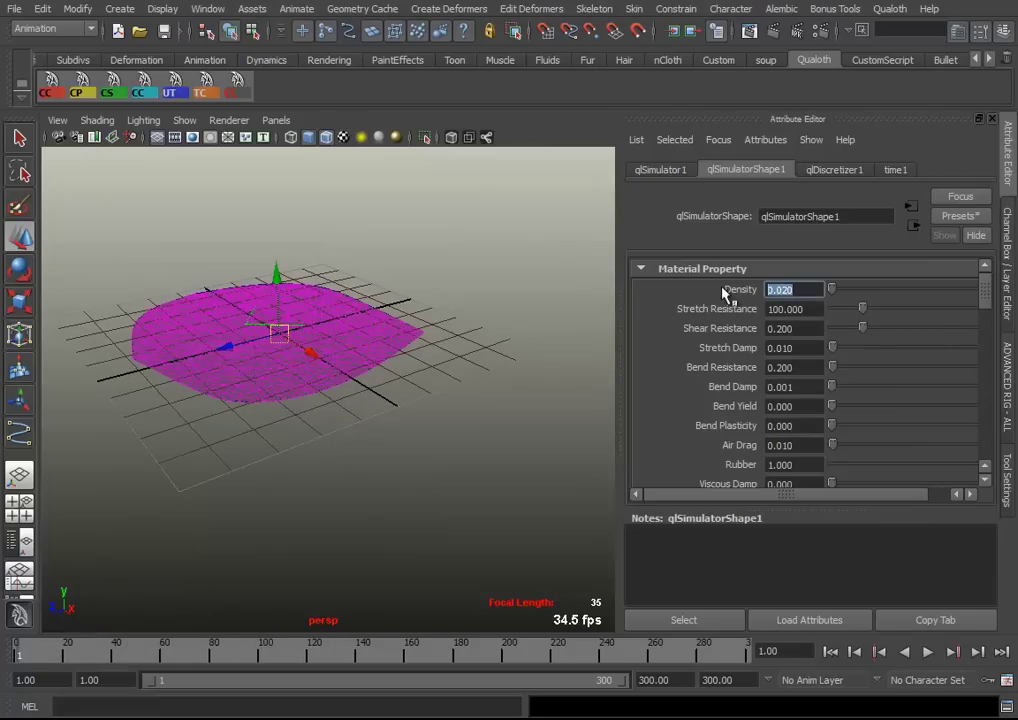
{"action": "type", "text": ".05"}
{"action": "key", "text": "Return"}
Switch the cloth to plain grey shading and play the simulation
{"action": "left_click_drag", "start_coordinate": [336, 341], "coordinate": [338, 379], "text": "alt"}
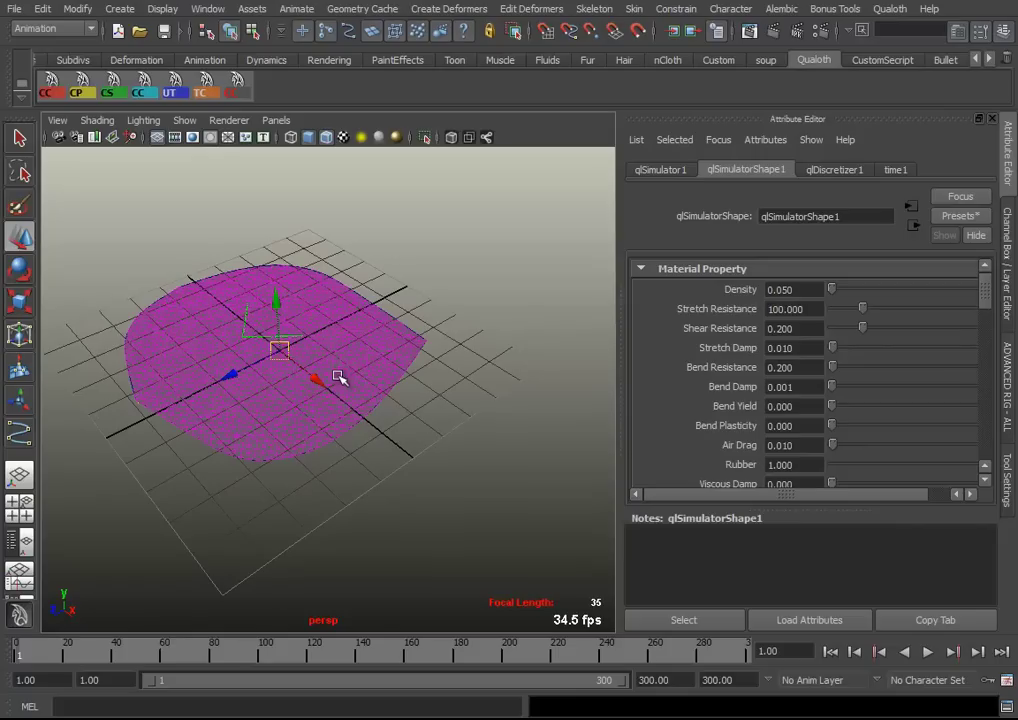
{"action": "left_click", "coordinate": [327, 138]}
{"action": "left_click", "coordinate": [938, 653]}
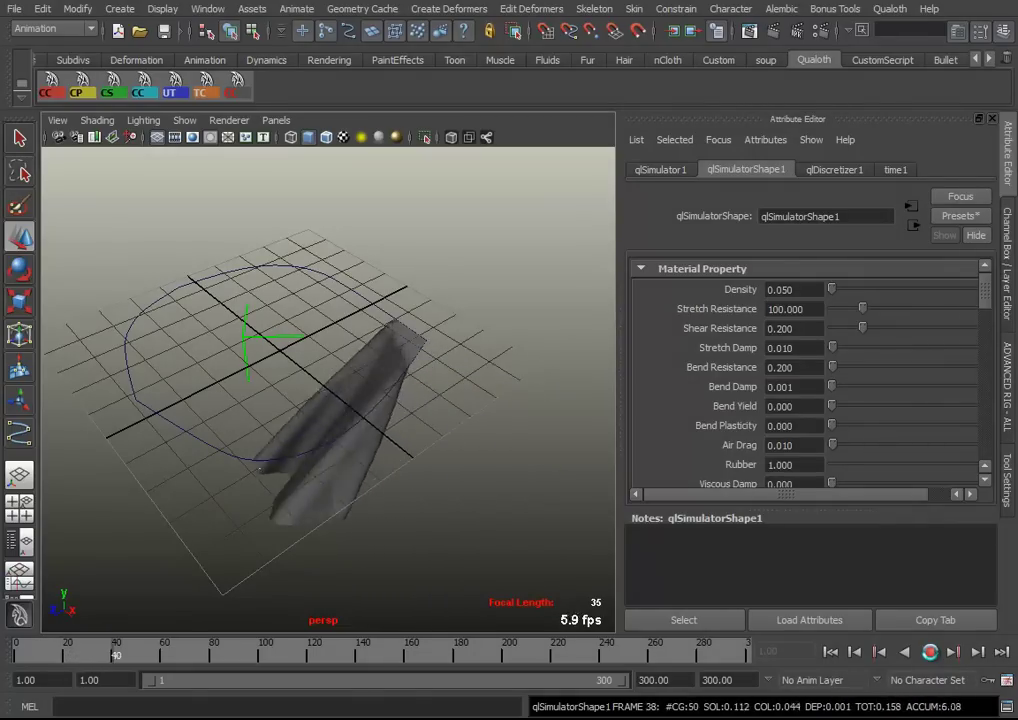
Stop playback, enter Density 0.200 and reset the cloth to its flat starting pose
{"action": "key", "text": "Escape"}
{"action": "left_click", "coordinate": [797, 290]}
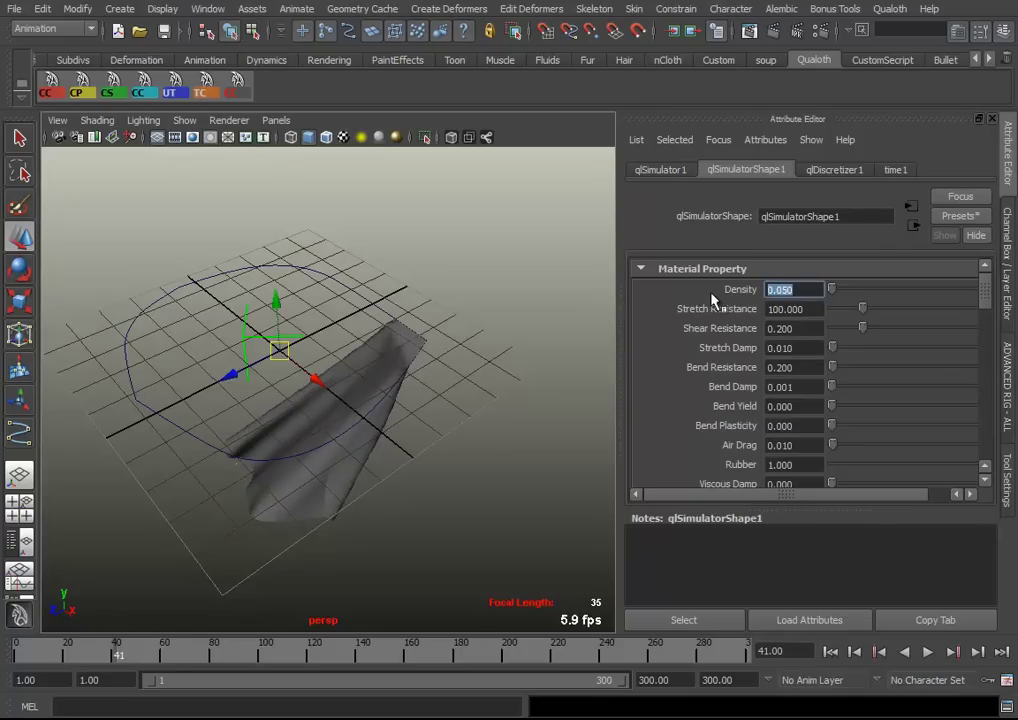
{"action": "type", "text": "0.200"}
{"action": "left_click", "coordinate": [352, 358]}
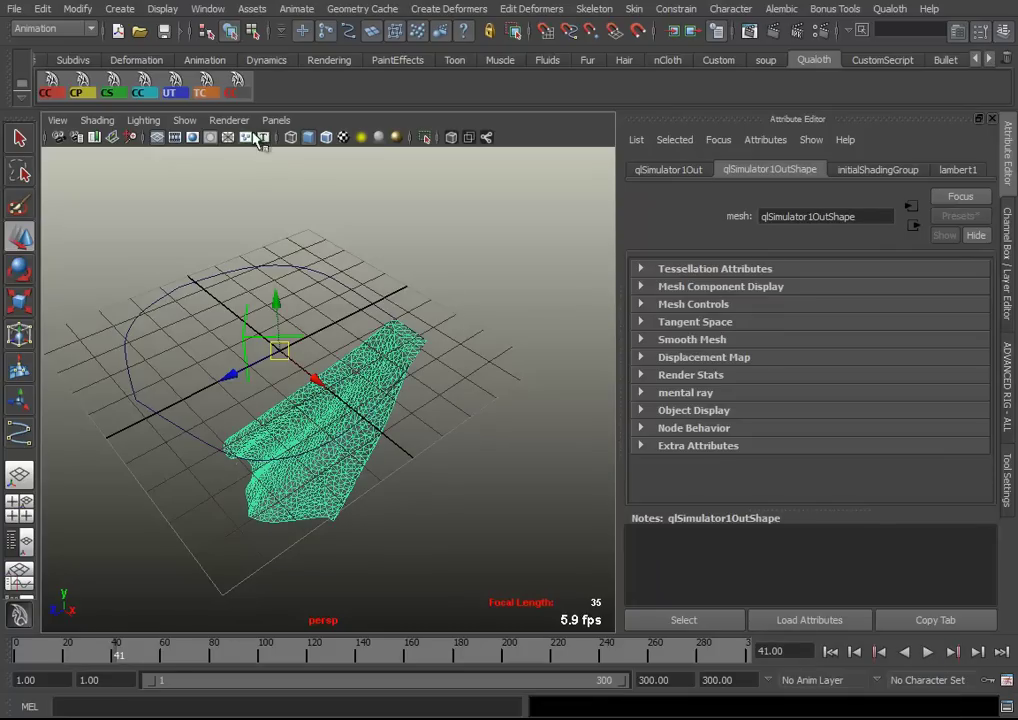
{"action": "left_click", "coordinate": [237, 82]}
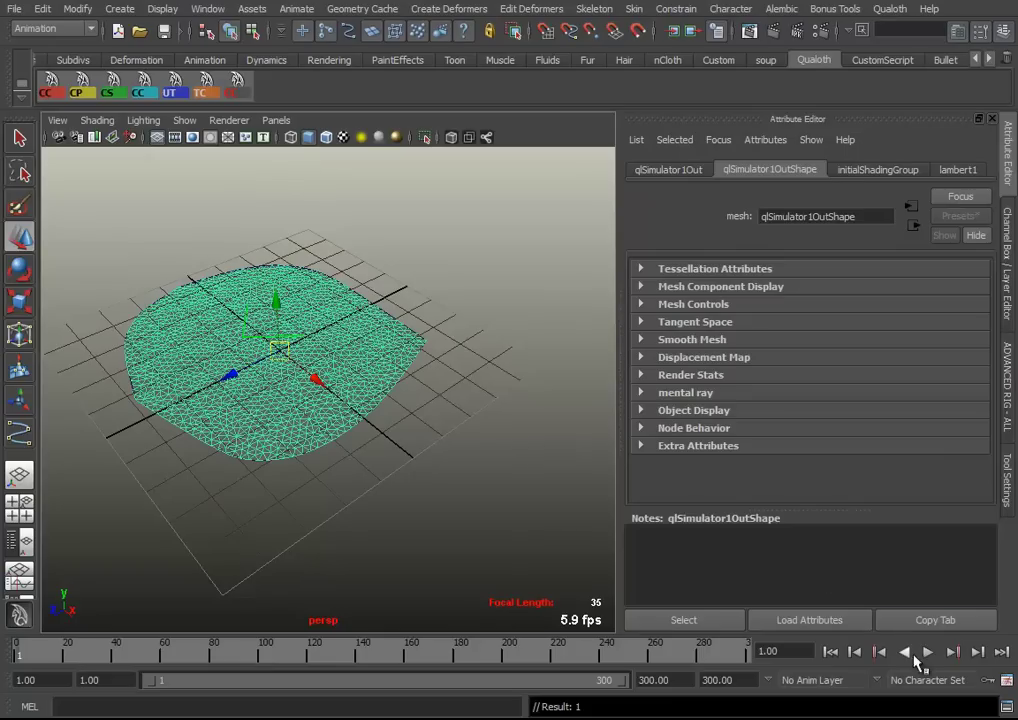
Rerun the simulation, stop it at frame 23, and rewind to frame 1
{"action": "left_click", "coordinate": [928, 651]}
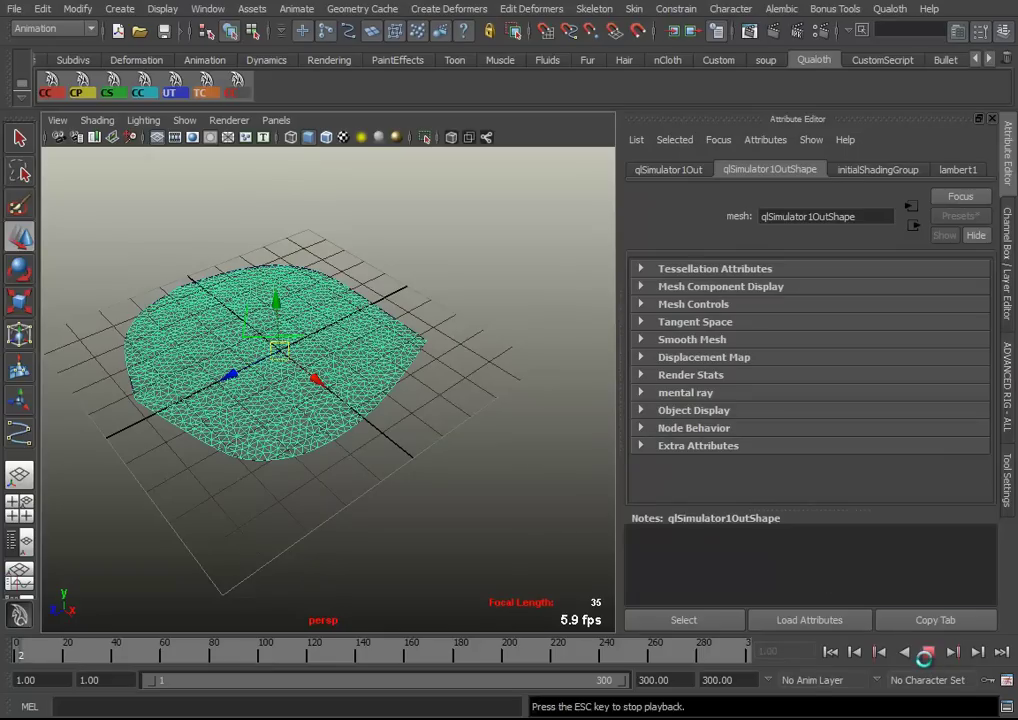
{"action": "left_click", "coordinate": [540, 485]}
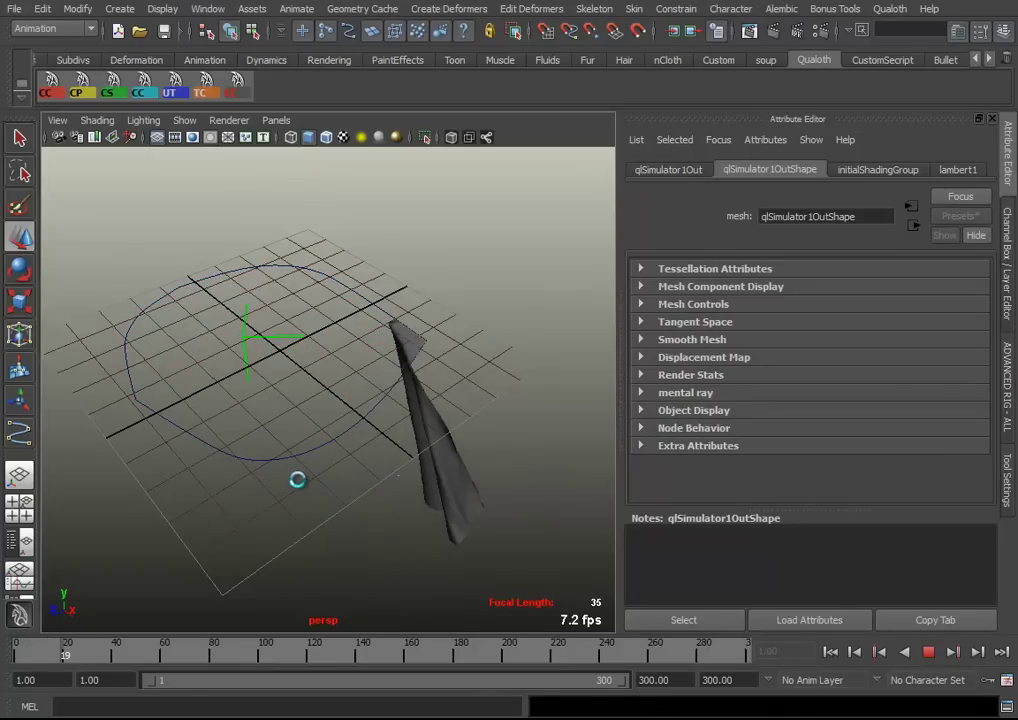
{"action": "left_click_drag", "start_coordinate": [302, 482], "coordinate": [295, 480], "text": "alt"}
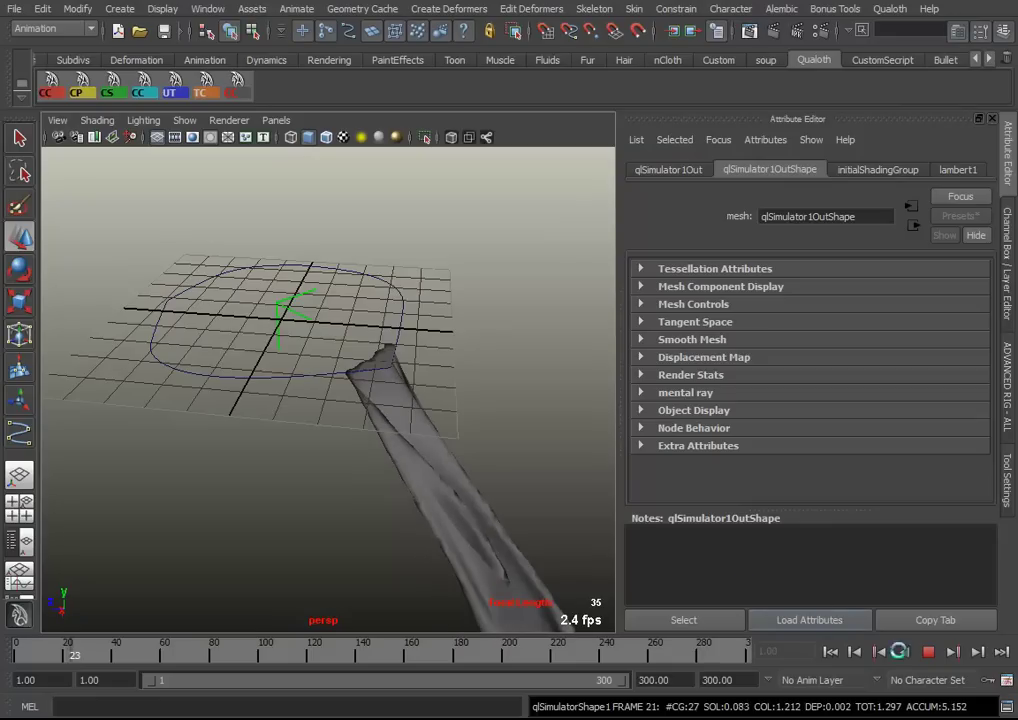
{"action": "key", "text": "Escape"}
{"action": "mouse_move", "coordinate": [342, 414]}
{"action": "left_mouse_down", "text": "alt"}
{"action": "mouse_move", "coordinate": [352, 481]}
{"action": "mouse_move", "coordinate": [331, 459]}
{"action": "mouse_move", "coordinate": [418, 404]}
{"action": "mouse_move", "coordinate": [205, 475]}
{"action": "mouse_move", "coordinate": [411, 448]}
{"action": "mouse_move", "coordinate": [520, 519]}
{"action": "left_mouse_up", "text": "alt"}
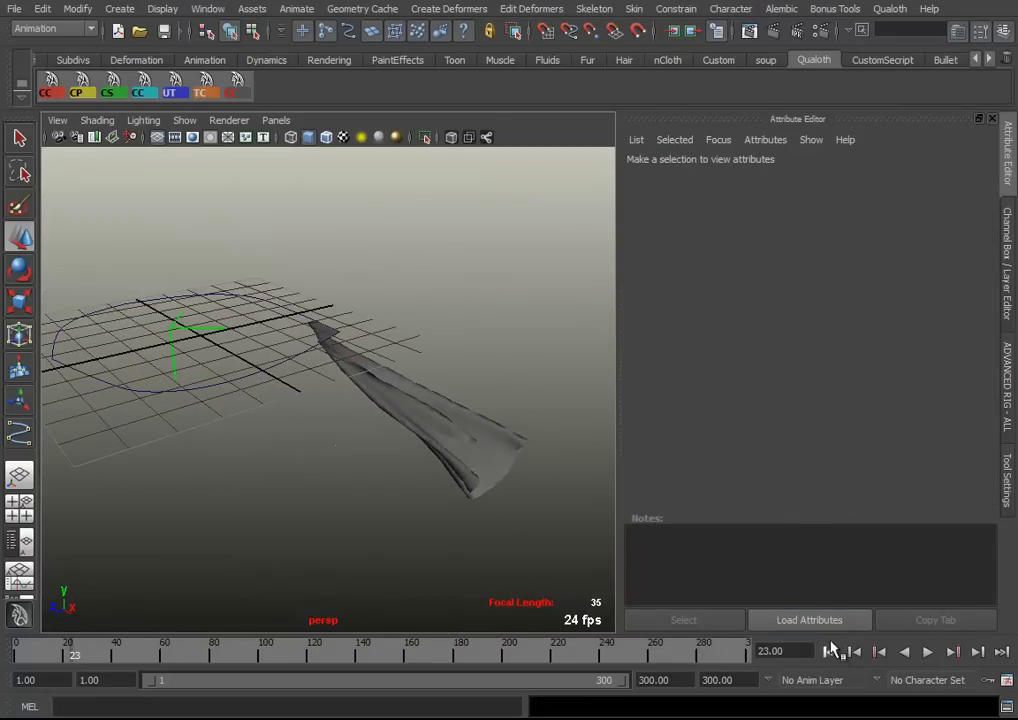
{"action": "left_click", "coordinate": [830, 651]}
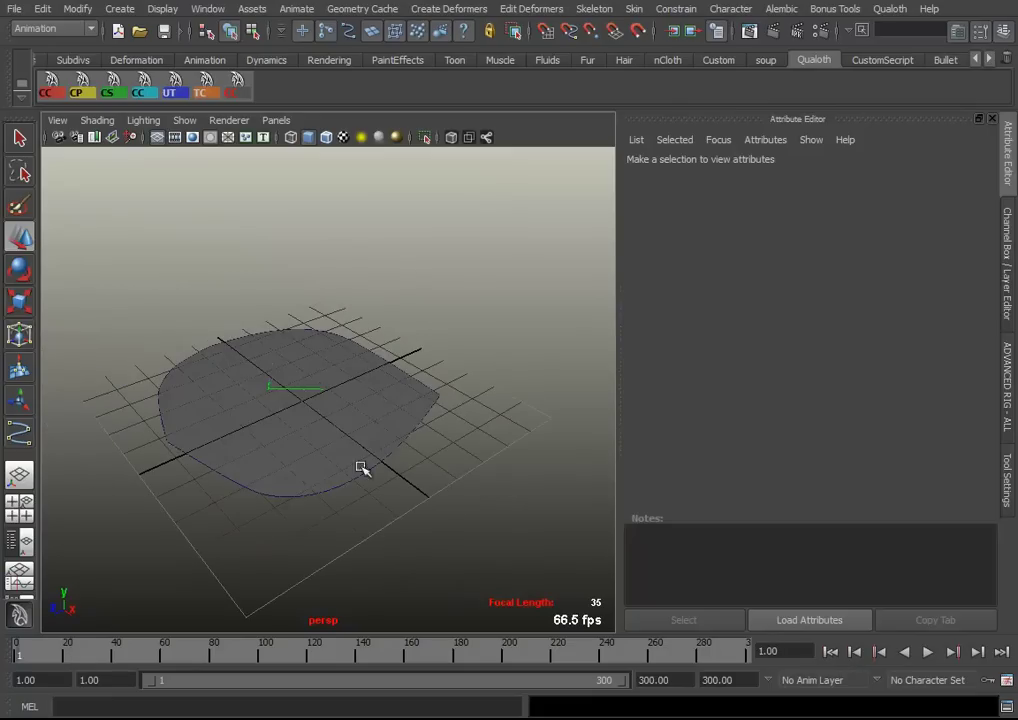
Select qlSimulator1 in the Outliner and set its Density back to 0.050
{"action": "left_click", "coordinate": [283, 356]}
{"action": "left_click", "coordinate": [236, 88]}
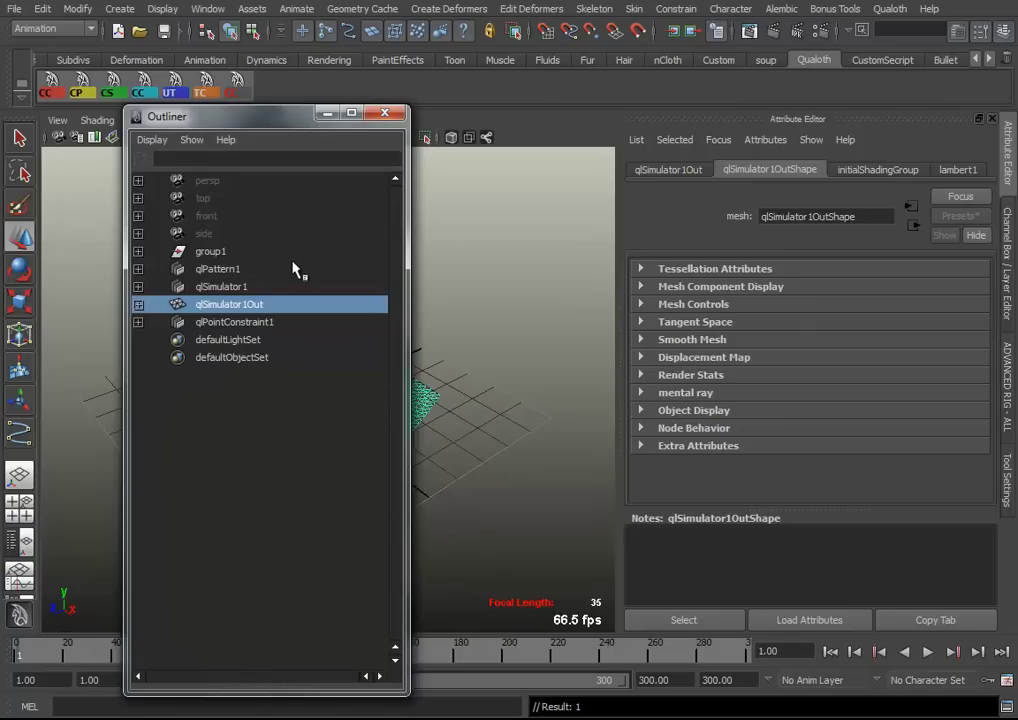
{"action": "left_click", "coordinate": [222, 286]}
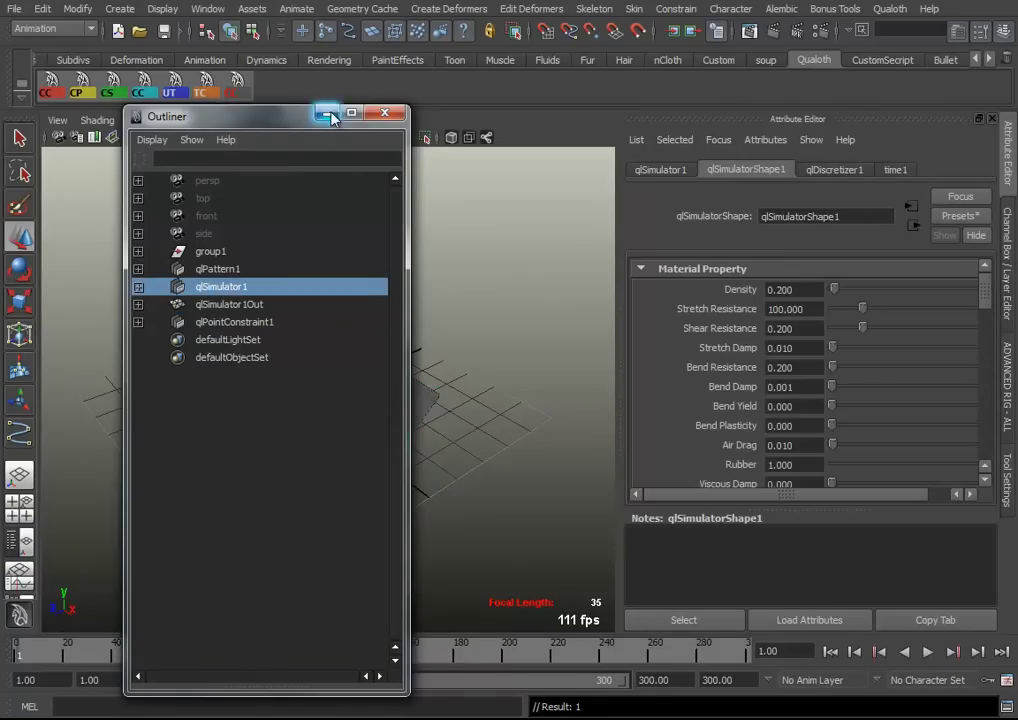
{"action": "left_click", "coordinate": [328, 114]}
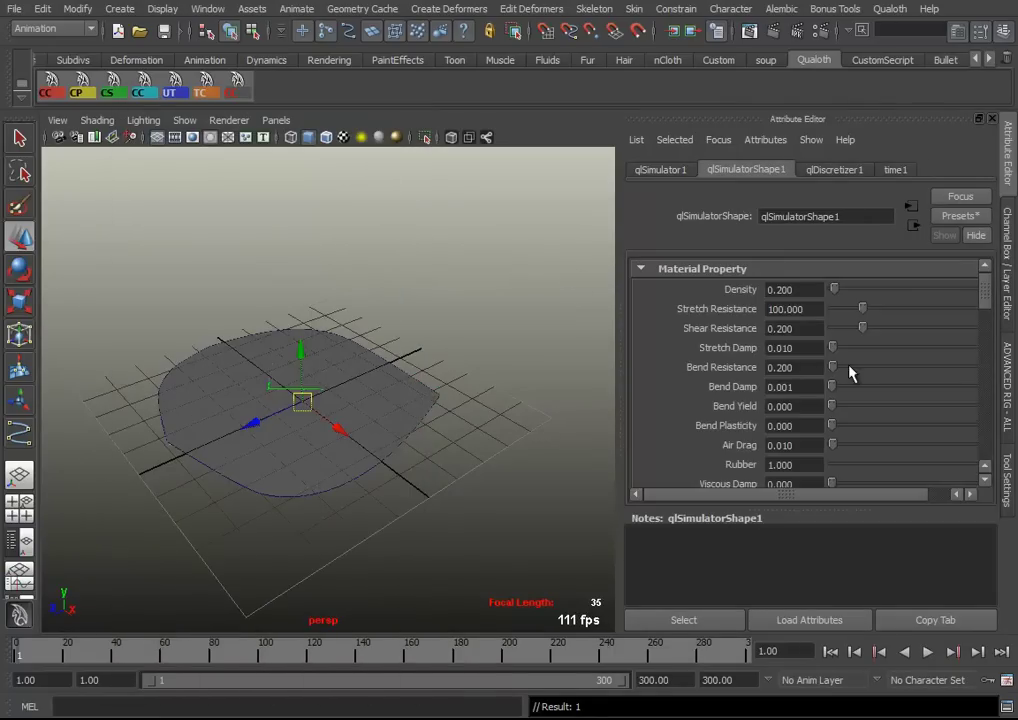
{"action": "left_click", "coordinate": [805, 288]}
{"action": "type", "text": "."}
{"action": "key", "text": "Return"}
Review the Simulator Attributes and zoom the view out from the cloth
{"action": "scroll", "coordinate": [942, 396], "scroll_direction": "down", "scroll_amount": 2}
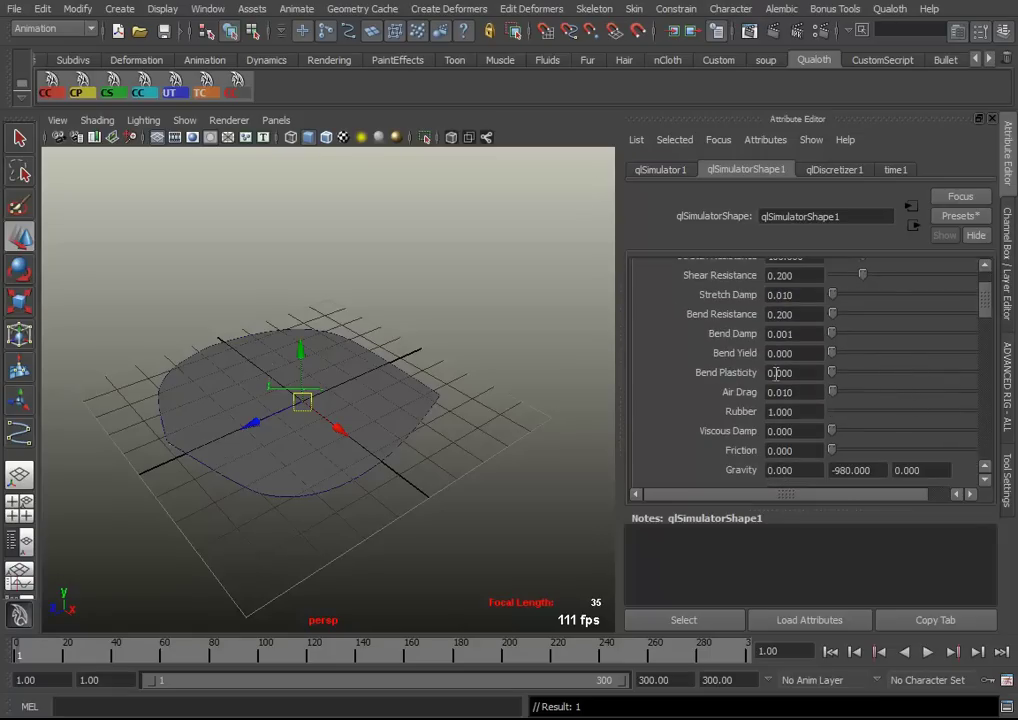
{"action": "scroll", "coordinate": [823, 413], "scroll_direction": "down", "scroll_amount": 2}
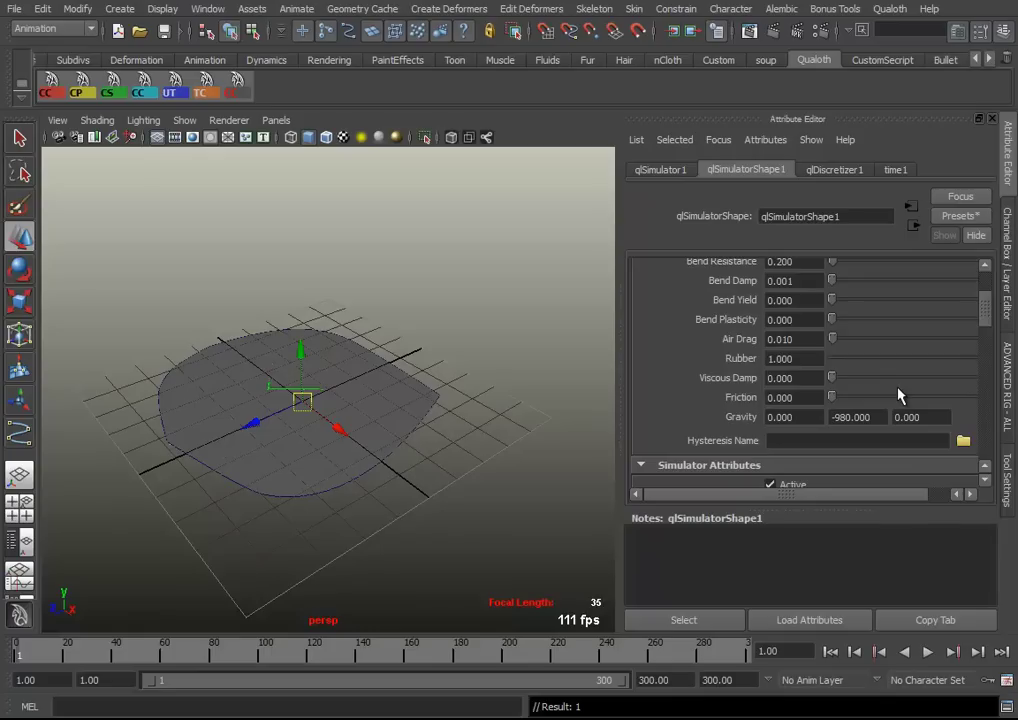
{"action": "scroll", "coordinate": [898, 396], "scroll_direction": "down", "scroll_amount": 8}
{"action": "scroll", "coordinate": [898, 394], "scroll_direction": "up", "scroll_amount": 2}
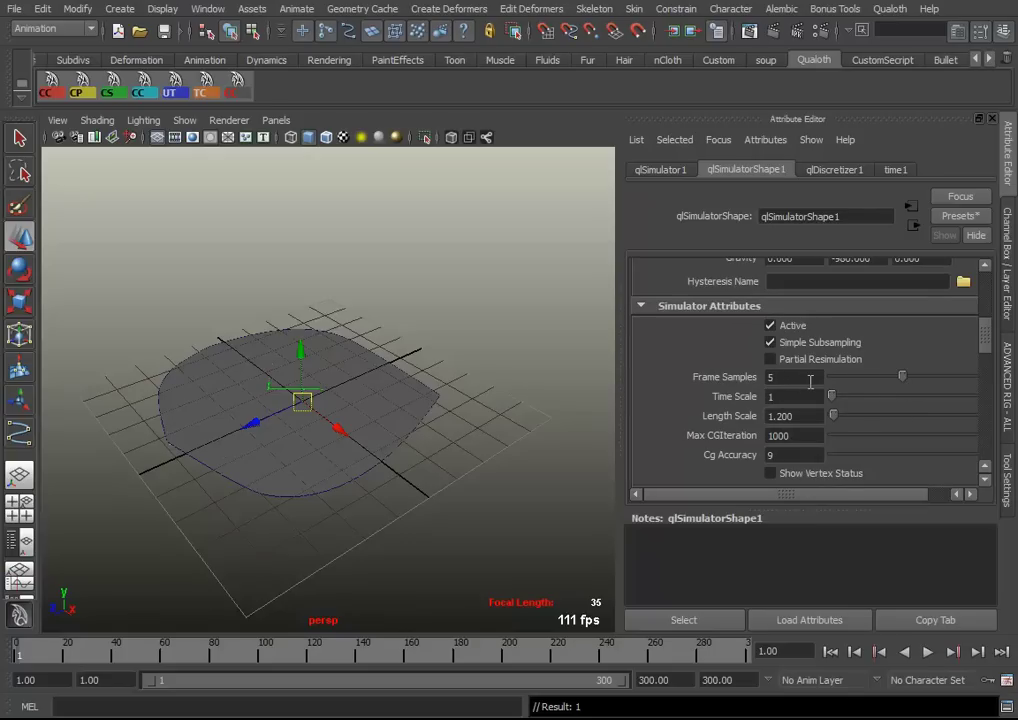
{"action": "right_click_drag", "start_coordinate": [250, 436], "coordinate": [430, 458], "text": "alt"}
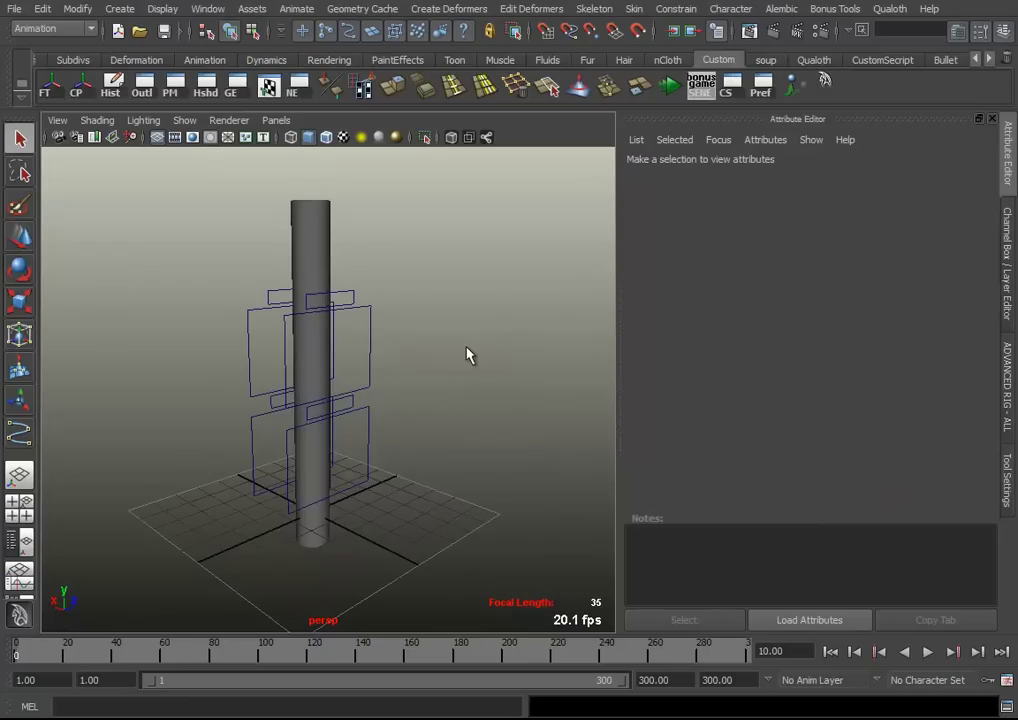
Click through grp_curve10, 9, 7, 3 and 1 to see where each frame sits around the cylinder
{"action": "mouse_move", "coordinate": [335, 402]}
{"action": "left_mouse_down", "text": "alt"}
{"action": "mouse_move", "coordinate": [276, 391]}
{"action": "mouse_move", "coordinate": [250, 438]}
{"action": "mouse_move", "coordinate": [336, 448]}
{"action": "mouse_move", "coordinate": [416, 391]}
{"action": "mouse_move", "coordinate": [375, 402]}
{"action": "mouse_move", "coordinate": [416, 425]}
{"action": "mouse_move", "coordinate": [445, 400]}
{"action": "mouse_move", "coordinate": [264, 410]}
{"action": "mouse_move", "coordinate": [270, 504]}
{"action": "left_mouse_up", "text": "alt"}
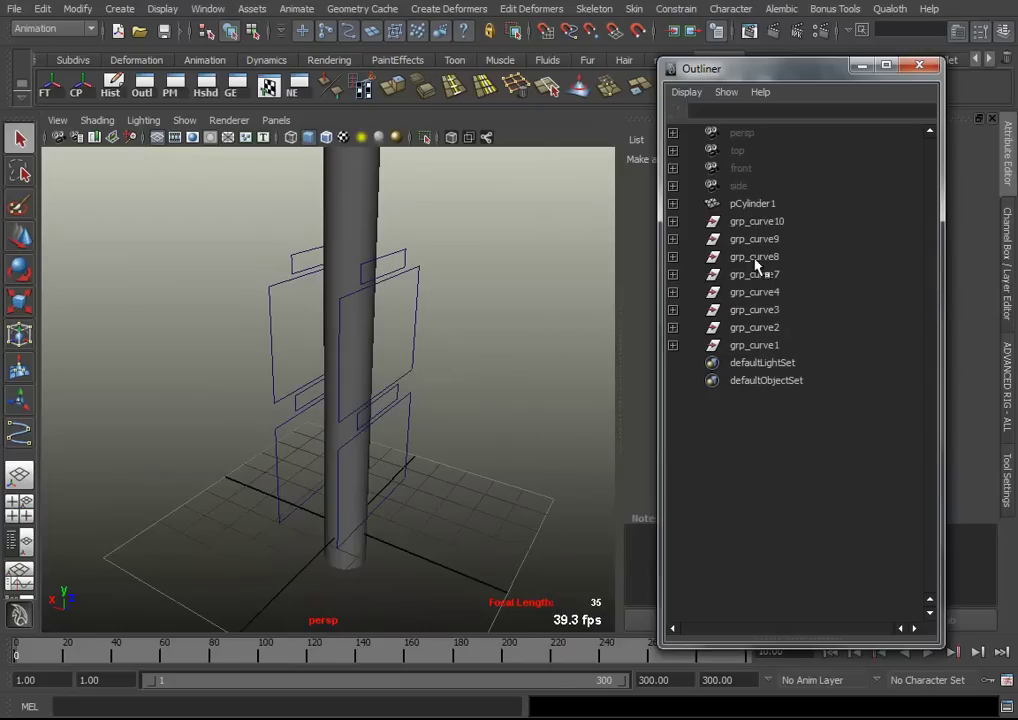
{"action": "left_click", "coordinate": [757, 222]}
{"action": "left_click", "coordinate": [757, 240]}
{"action": "left_click", "coordinate": [752, 275]}
{"action": "left_click", "coordinate": [752, 309]}
{"action": "left_click", "coordinate": [752, 345]}
{"action": "mouse_move", "coordinate": [500, 360]}
{"action": "left_mouse_down", "text": "alt"}
{"action": "mouse_move", "coordinate": [289, 363]}
{"action": "mouse_move", "coordinate": [373, 366]}
{"action": "mouse_move", "coordinate": [541, 338]}
{"action": "mouse_move", "coordinate": [358, 354]}
{"action": "mouse_move", "coordinate": [404, 377]}
{"action": "mouse_move", "coordinate": [393, 363]}
{"action": "mouse_move", "coordinate": [466, 370]}
{"action": "mouse_move", "coordinate": [293, 357]}
{"action": "mouse_move", "coordinate": [298, 370]}
{"action": "mouse_move", "coordinate": [432, 372]}
{"action": "mouse_move", "coordinate": [440, 361]}
{"action": "mouse_move", "coordinate": [381, 374]}
{"action": "mouse_move", "coordinate": [423, 391]}
{"action": "mouse_move", "coordinate": [348, 395]}
{"action": "mouse_move", "coordinate": [495, 379]}
{"action": "mouse_move", "coordinate": [495, 389]}
{"action": "left_mouse_up", "text": "alt"}
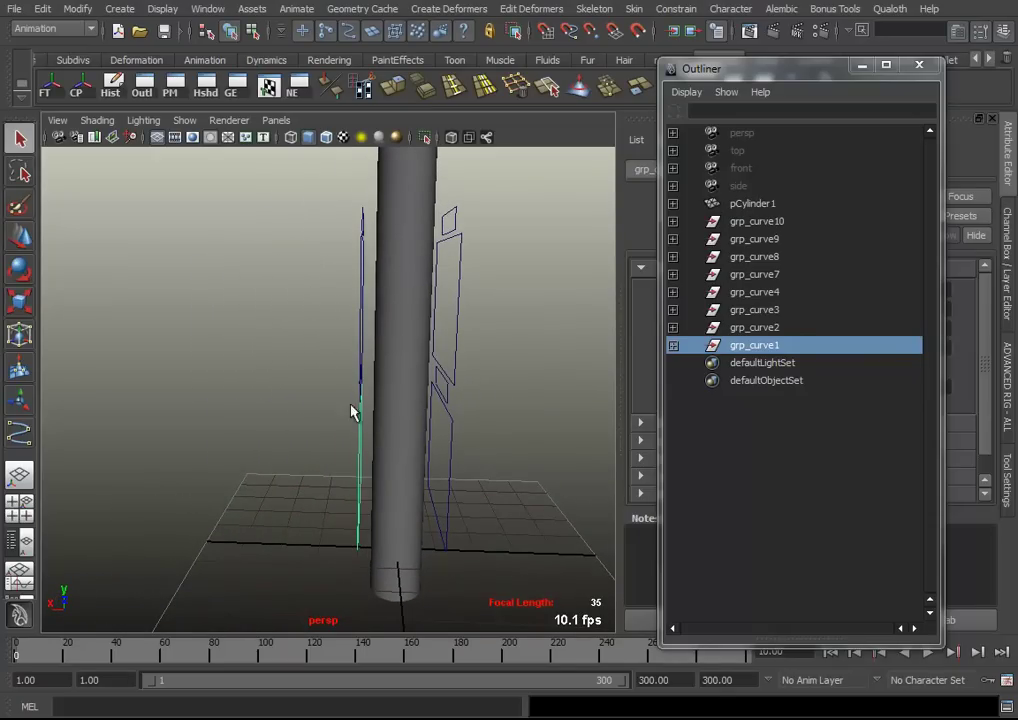
{"action": "mouse_move", "coordinate": [563, 368]}
{"action": "left_mouse_down", "text": "alt"}
{"action": "mouse_move", "coordinate": [393, 370]}
{"action": "mouse_move", "coordinate": [345, 382]}
{"action": "left_mouse_up", "text": "alt"}
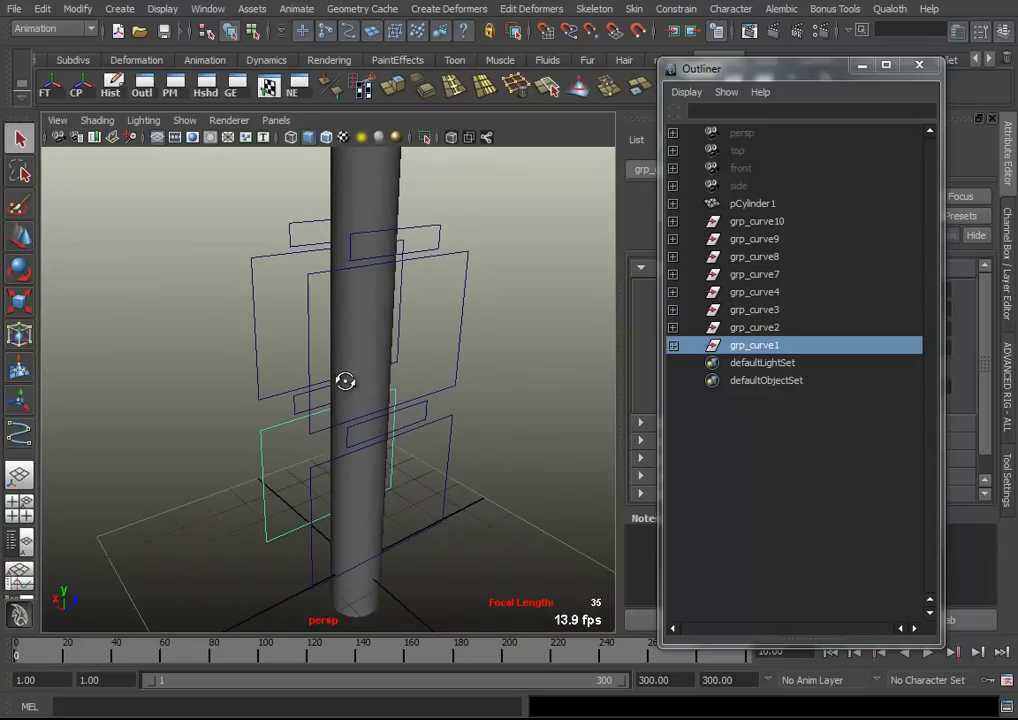
{"action": "left_click", "coordinate": [890, 9]}
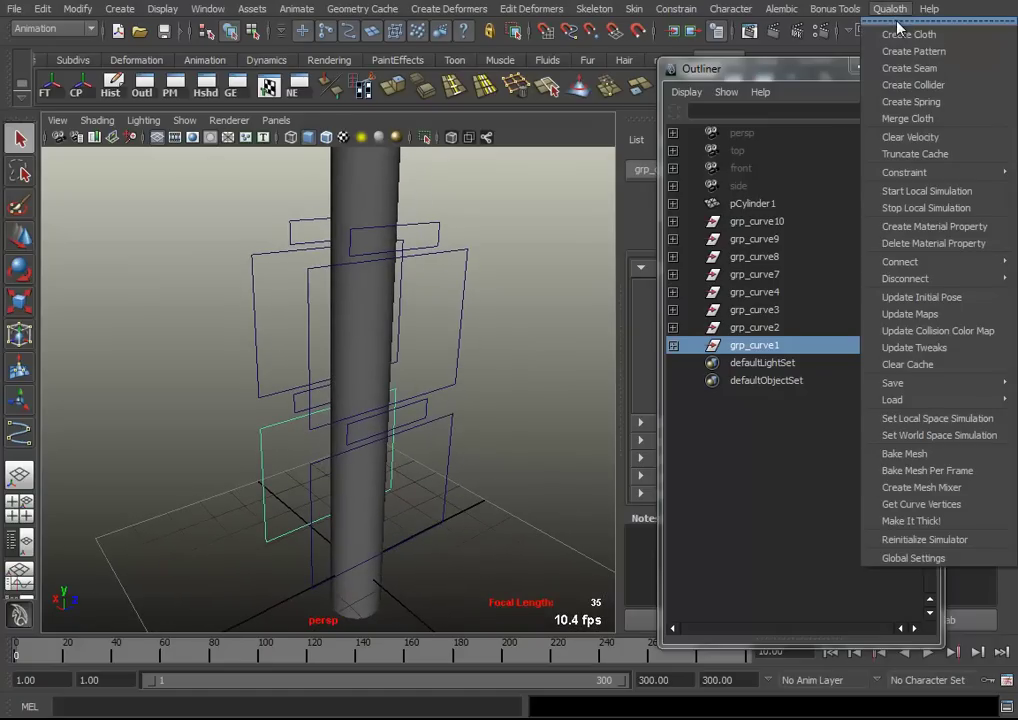
{"action": "left_click", "coordinate": [918, 18]}
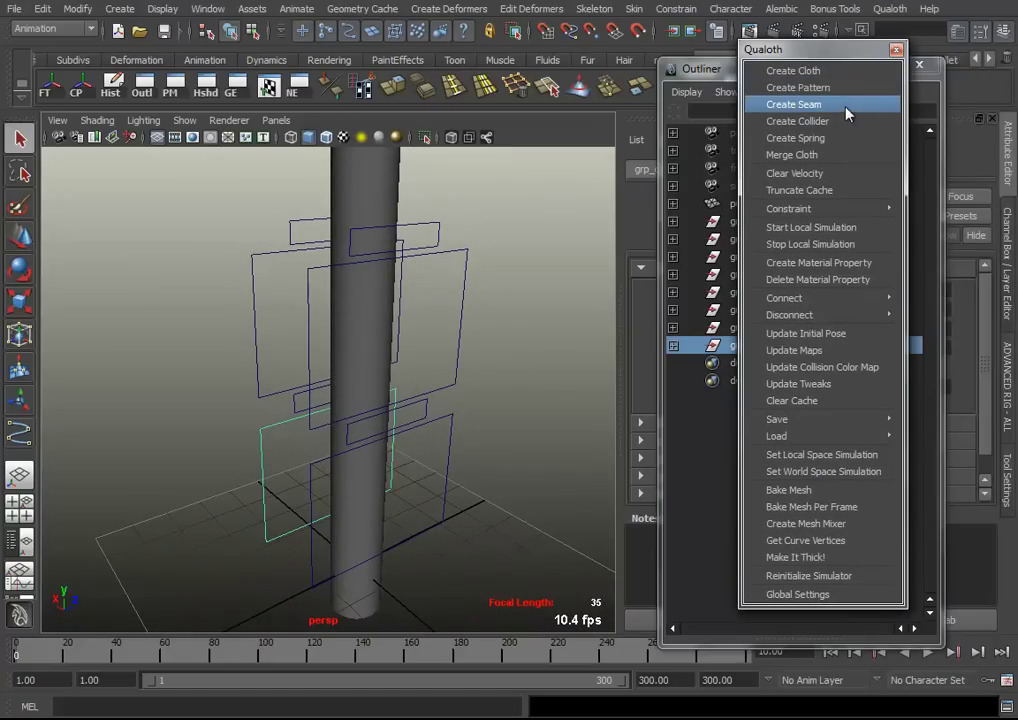
{"action": "mouse_move", "coordinate": [789, 208]}
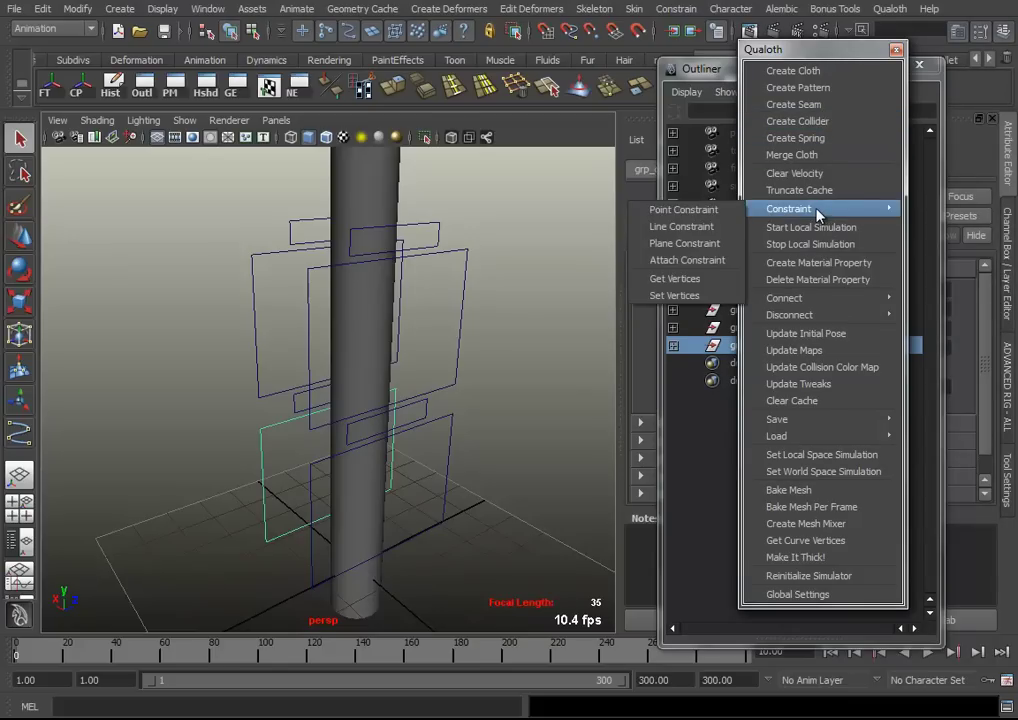
{"action": "left_click_drag", "start_coordinate": [856, 57], "coordinate": [845, 80]}
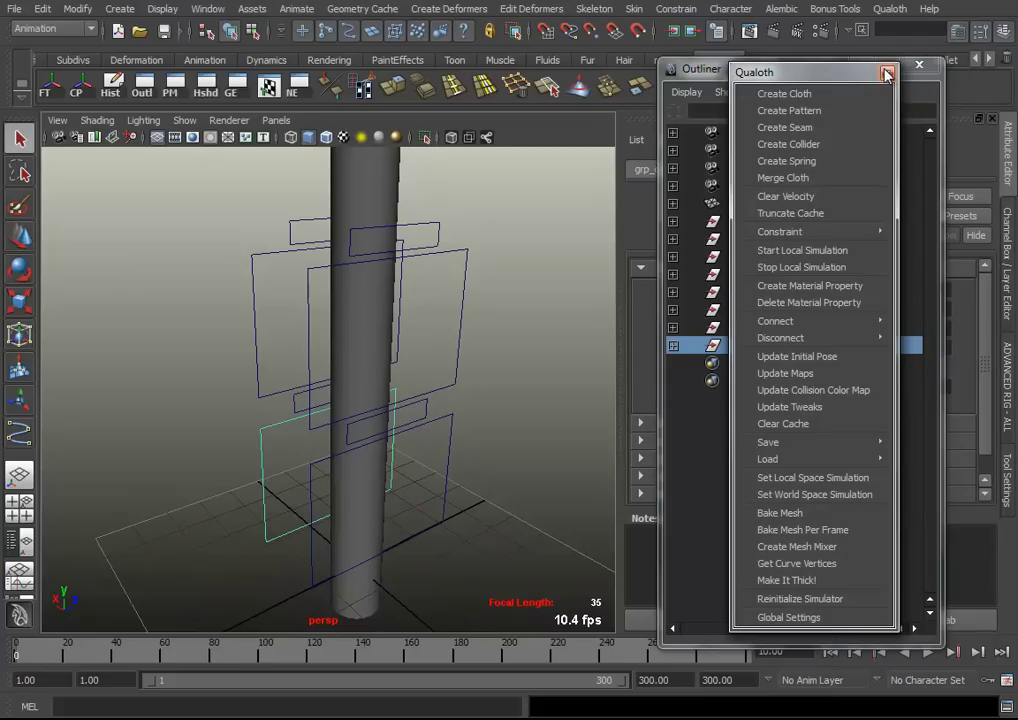
{"action": "left_click", "coordinate": [886, 74]}
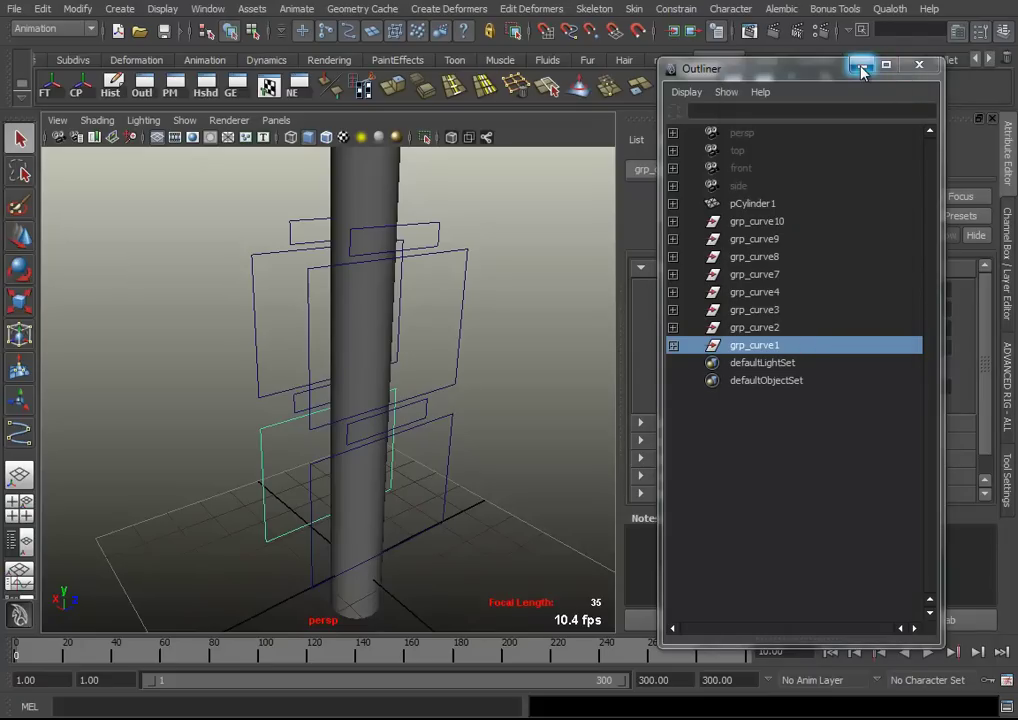
{"action": "left_click_drag", "start_coordinate": [817, 72], "coordinate": [818, 63]}
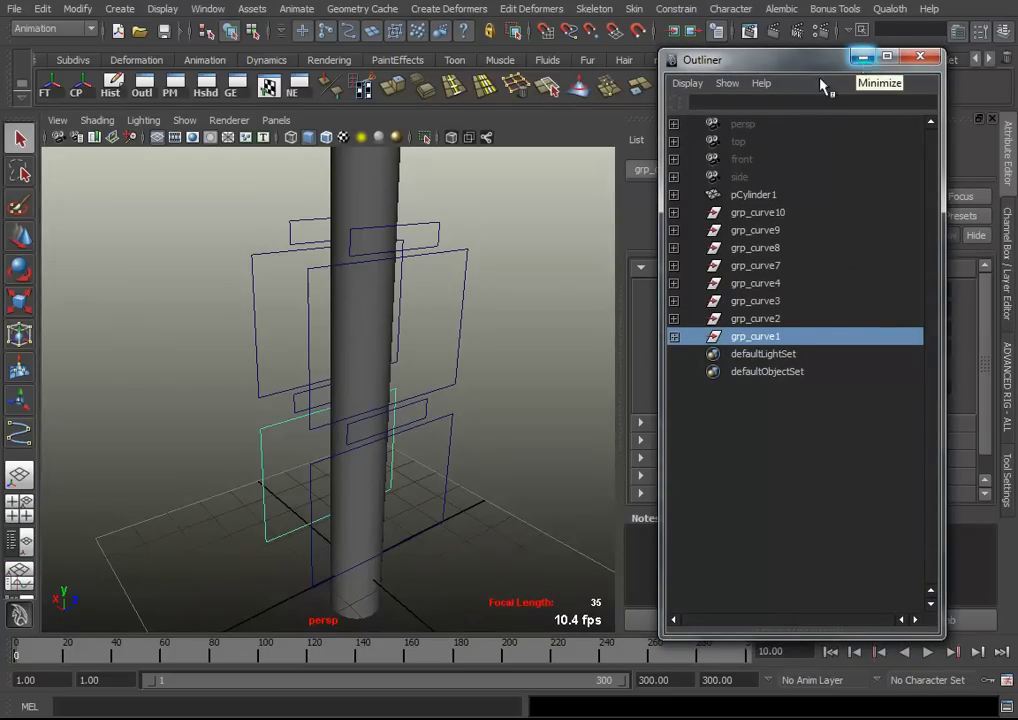
{"action": "left_click_drag", "start_coordinate": [393, 411], "coordinate": [443, 402], "text": "alt"}
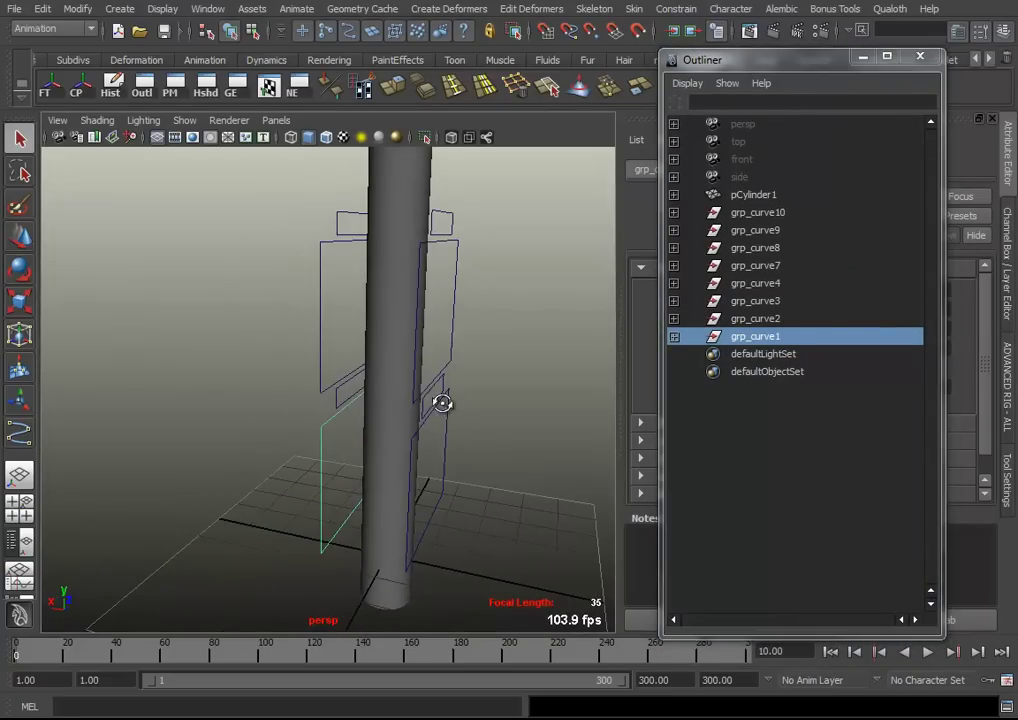
{"action": "left_click", "coordinate": [793, 216]}
{"action": "left_click_drag", "start_coordinate": [461, 345], "coordinate": [414, 341], "text": "alt"}
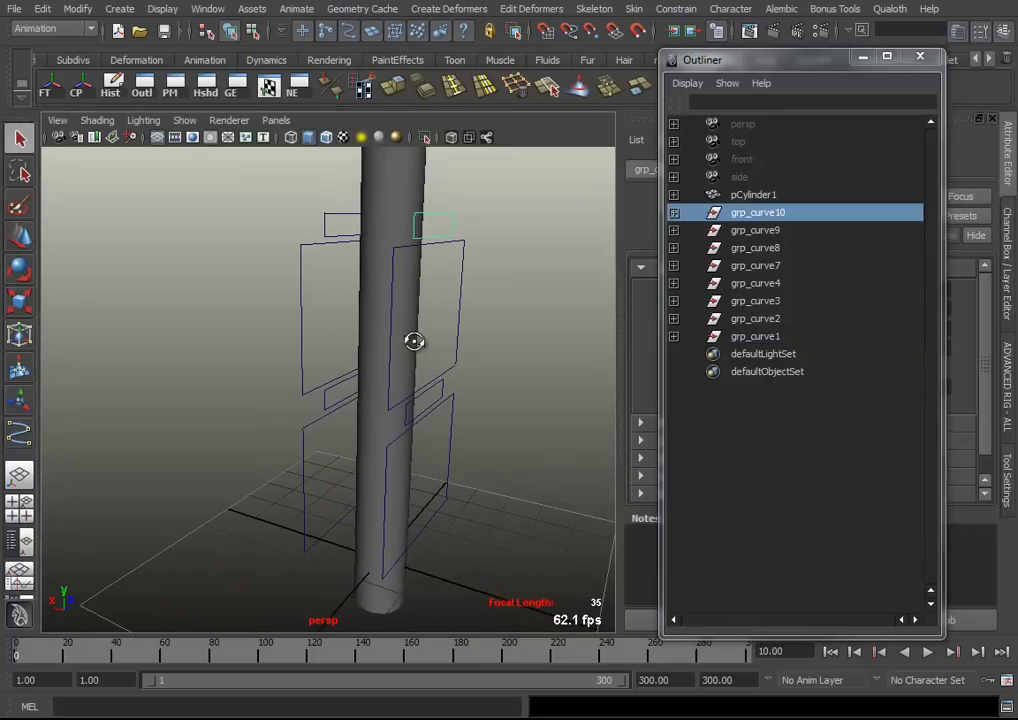
Create a Qualoth cloth pattern from grp_curve10, then repeat it for grp_curve9 and grp_curve8
{"action": "left_click", "coordinate": [889, 9]}
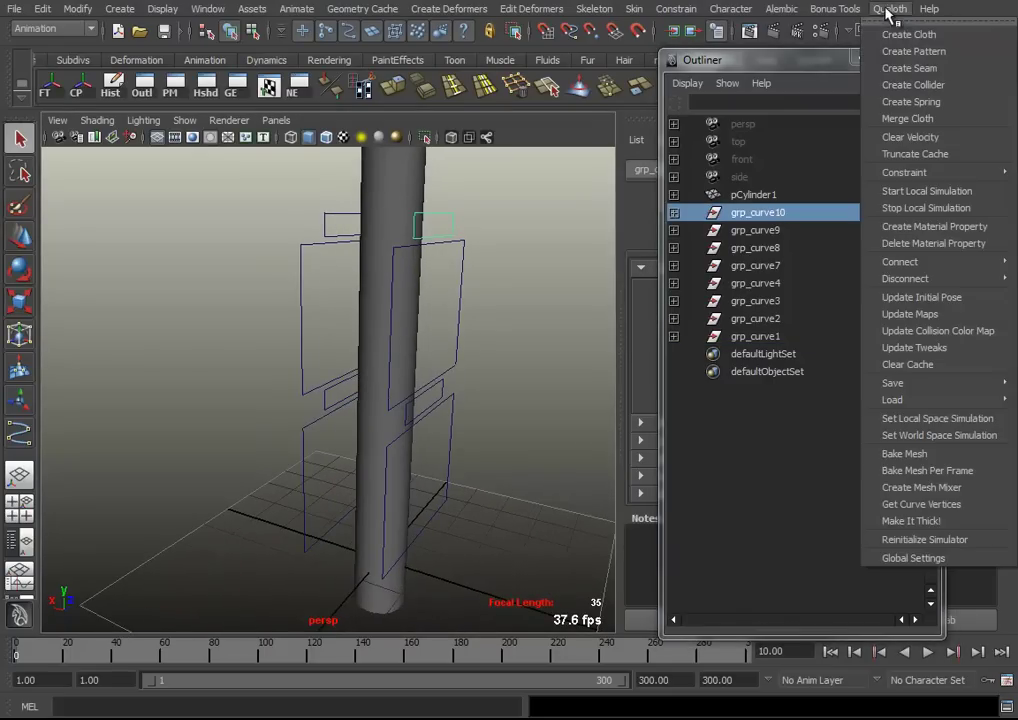
{"action": "left_click", "coordinate": [945, 52]}
{"action": "left_click_drag", "start_coordinate": [395, 322], "coordinate": [379, 329], "text": "alt"}
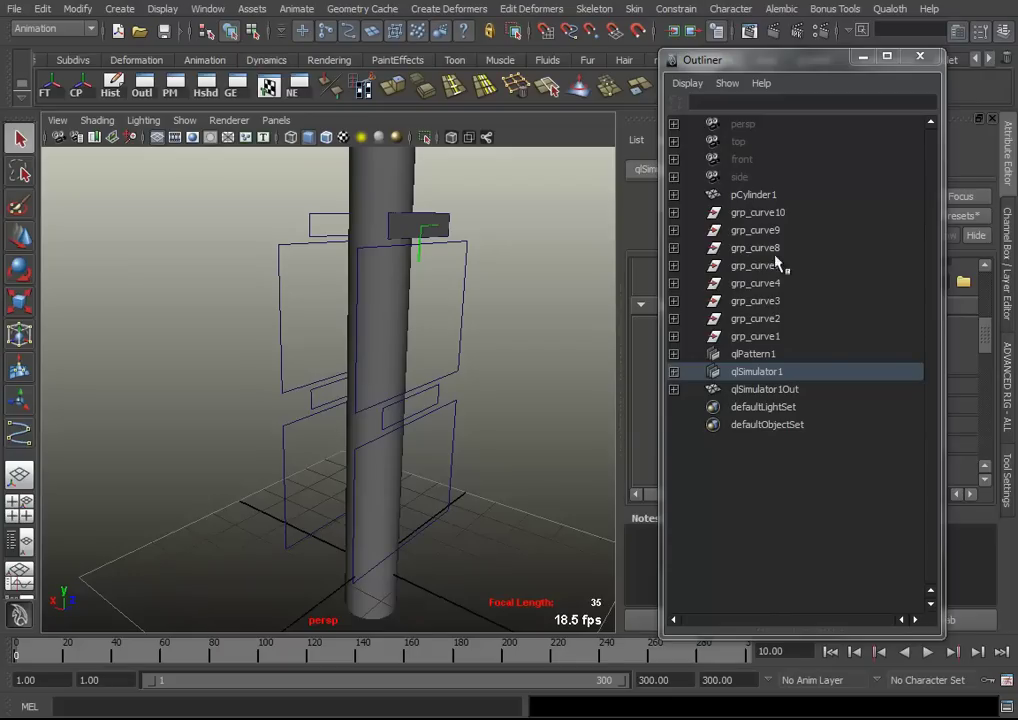
{"action": "left_click", "coordinate": [762, 232]}
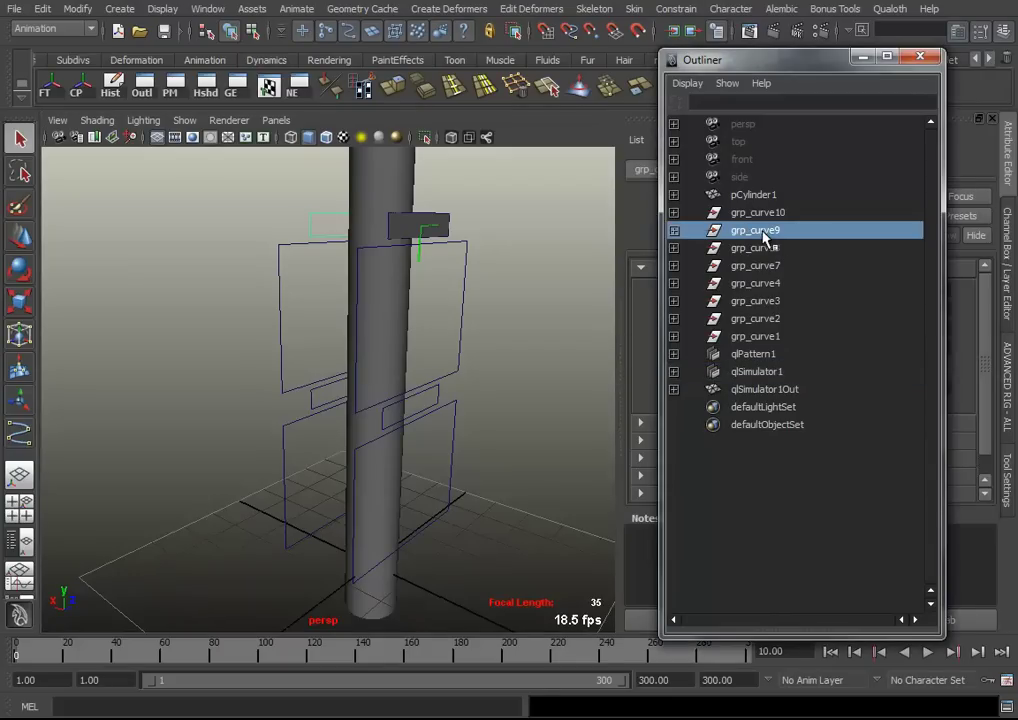
{"action": "key", "text": "g"}
{"action": "left_click", "coordinate": [797, 249]}
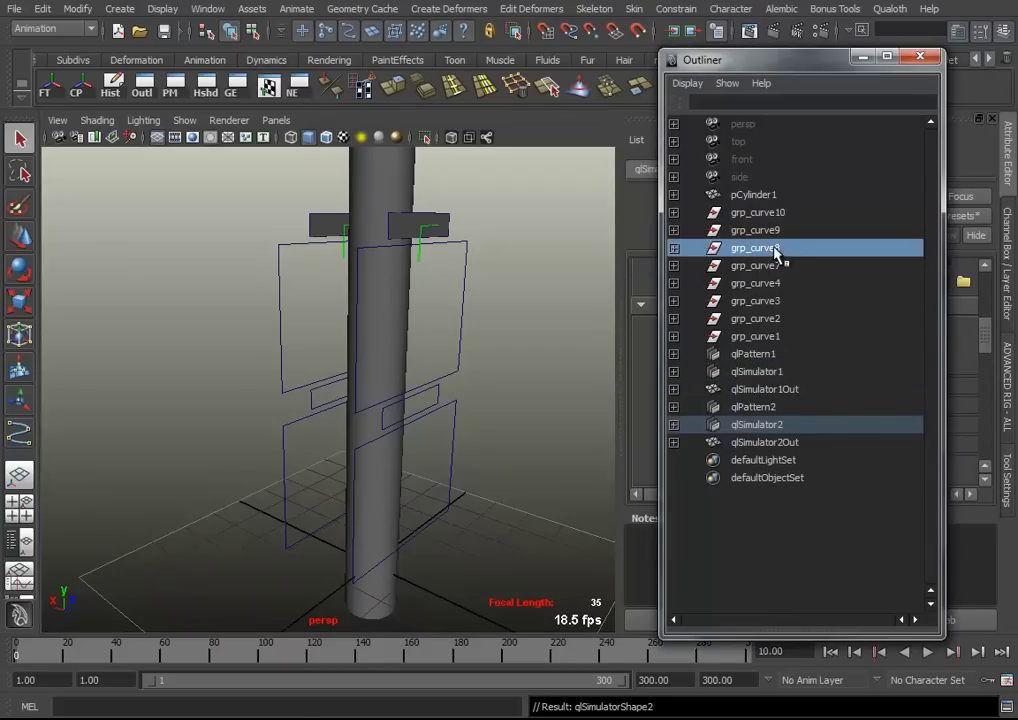
{"action": "key", "text": "g"}
Repeat cloth pattern creation with G for grp_curve7, grp_curve4, grp_curve3, grp_curve2 and grp_curve1
{"action": "left_click", "coordinate": [778, 268]}
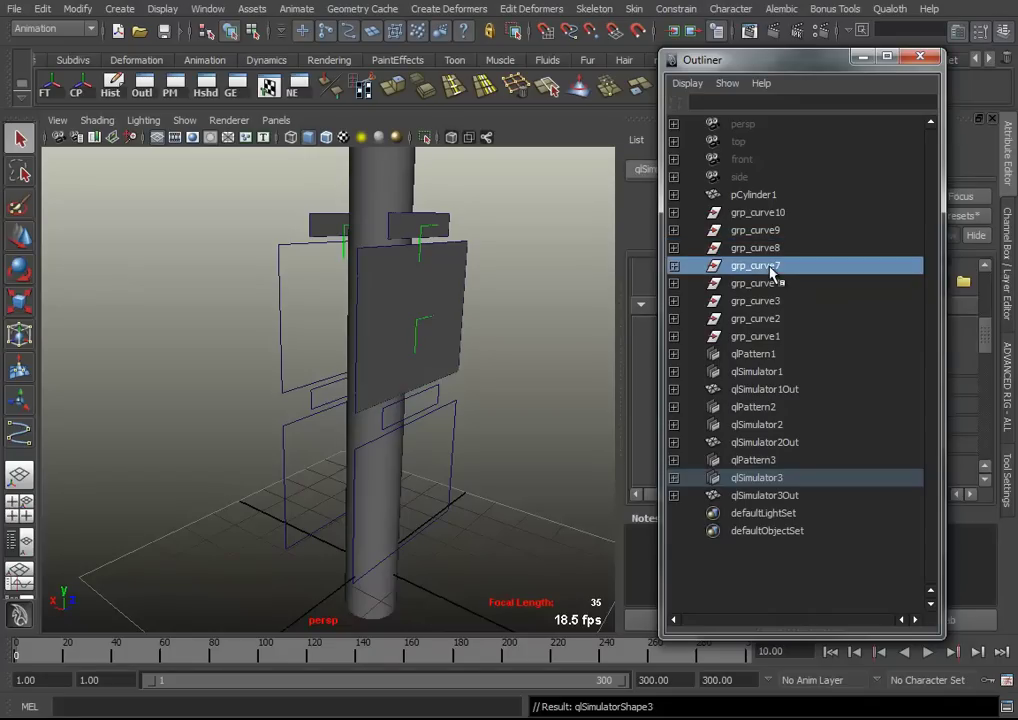
{"action": "key", "text": "g"}
{"action": "left_click", "coordinate": [770, 285]}
{"action": "key", "text": "g"}
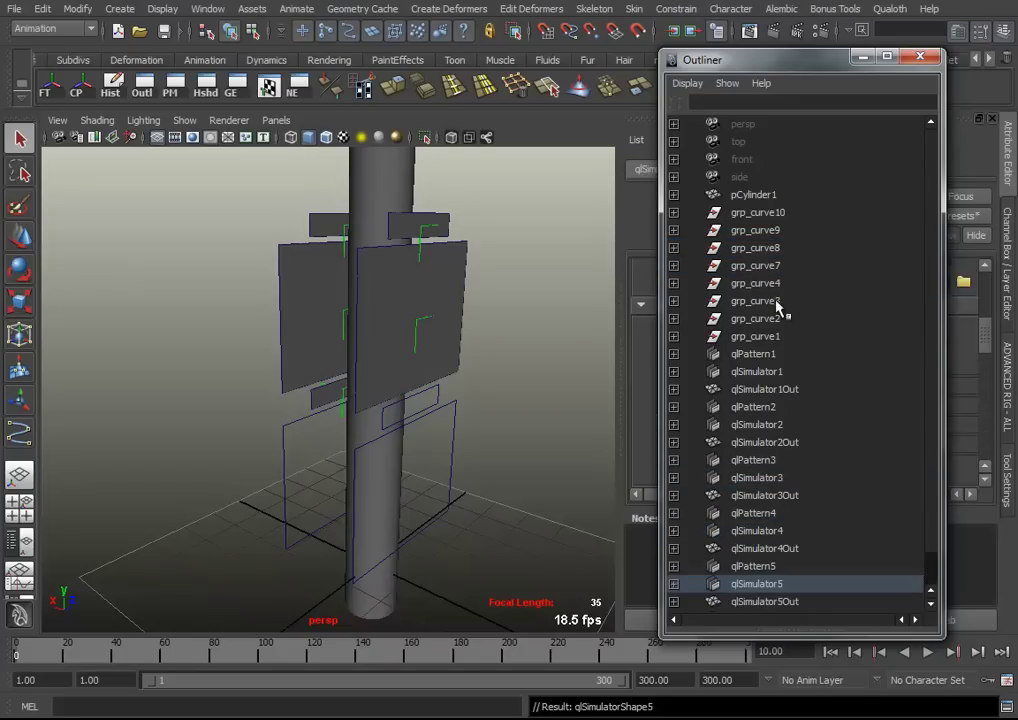
{"action": "left_click", "coordinate": [780, 301]}
{"action": "key", "text": "g"}
{"action": "left_click", "coordinate": [785, 319]}
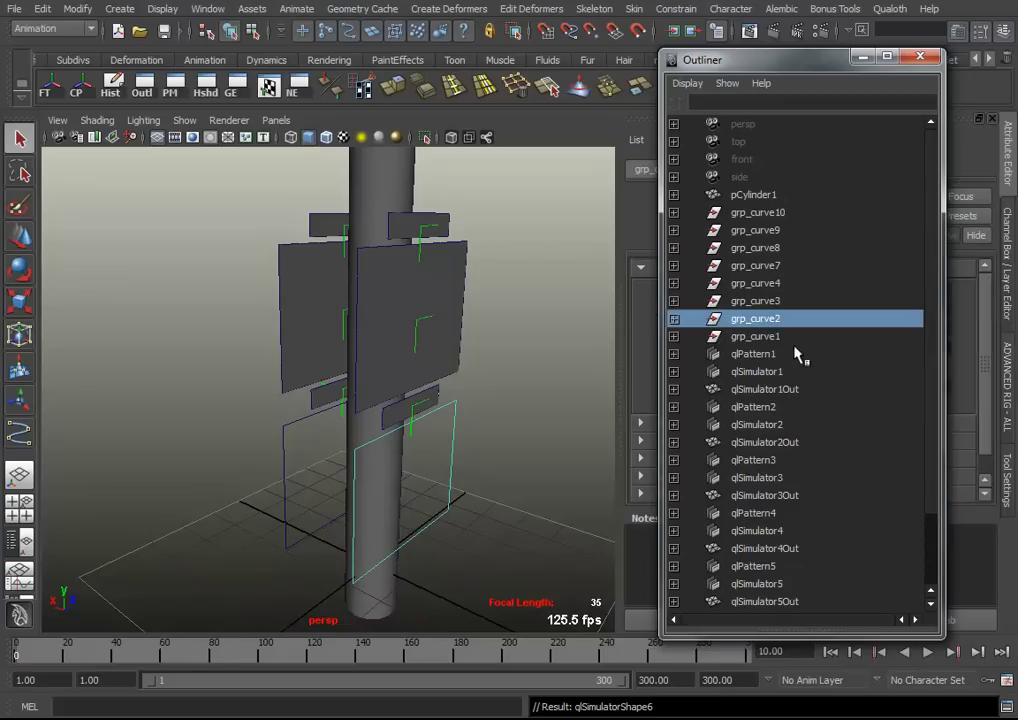
{"action": "key", "text": "g"}
{"action": "left_click", "coordinate": [766, 337]}
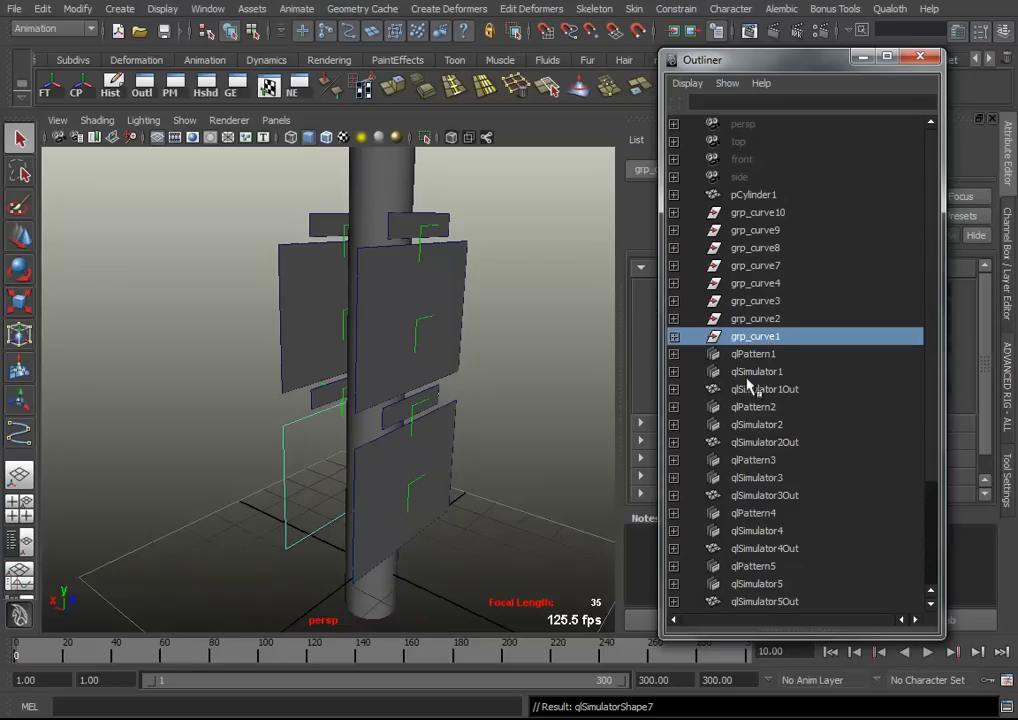
{"action": "key", "text": "g"}
{"action": "mouse_move", "coordinate": [397, 483]}
{"action": "left_mouse_down", "text": "alt"}
{"action": "mouse_move", "coordinate": [432, 391]}
{"action": "mouse_move", "coordinate": [307, 457]}
{"action": "mouse_move", "coordinate": [380, 464]}
{"action": "mouse_move", "coordinate": [289, 398]}
{"action": "left_mouse_up", "text": "alt"}
{"action": "middle_click_drag", "start_coordinate": [289, 398], "coordinate": [290, 384], "text": "alt"}
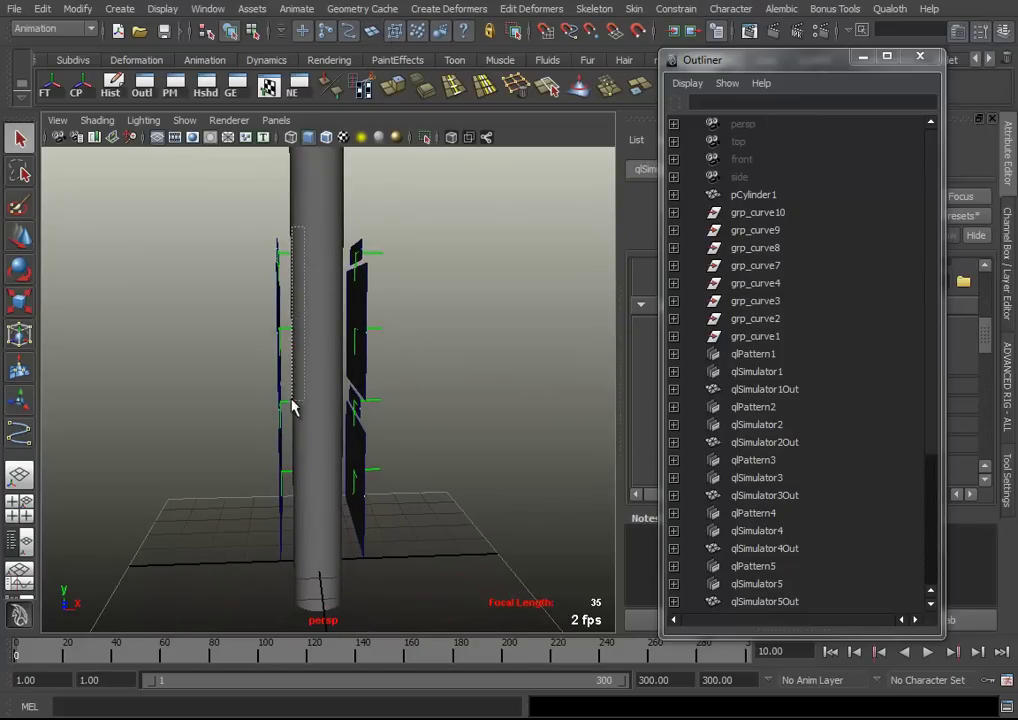
Select the left-side cloth panels and set Flip Normal to 1 in the Channel Box
{"action": "left_click_drag", "start_coordinate": [296, 281], "coordinate": [286, 487]}
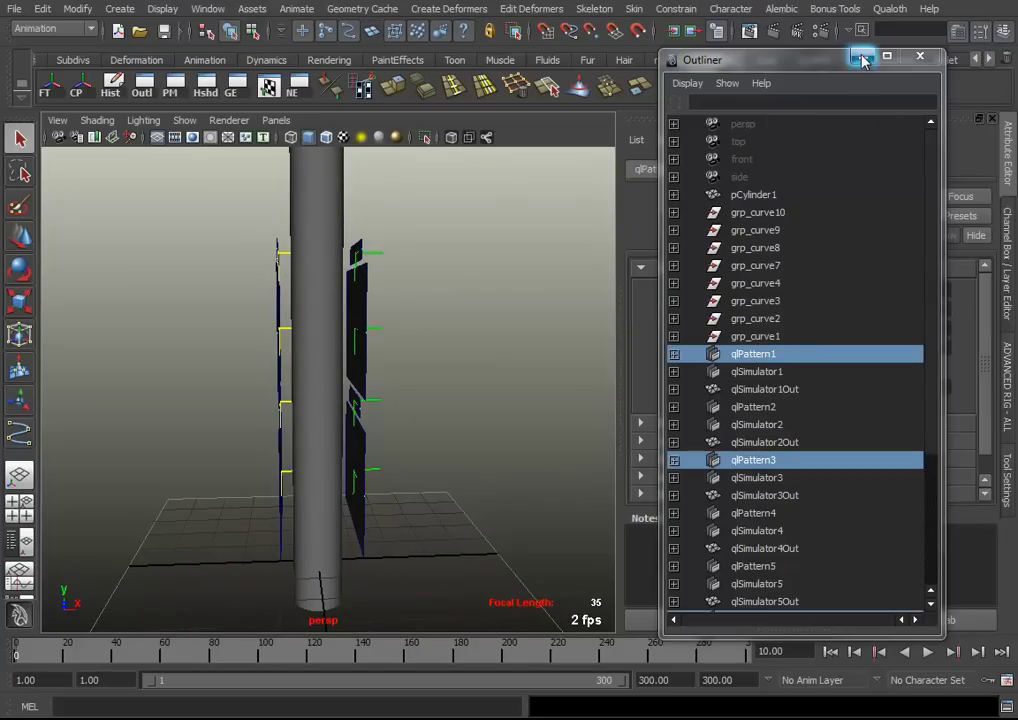
{"action": "left_click", "coordinate": [862, 57]}
{"action": "left_click", "coordinate": [1005, 303]}
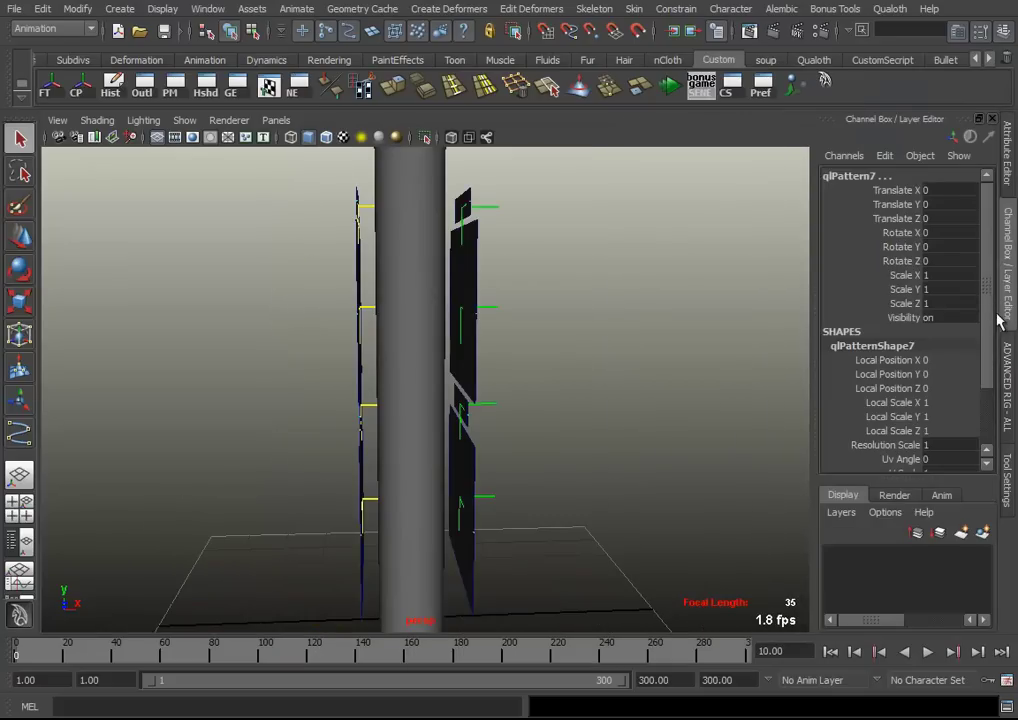
{"action": "scroll", "coordinate": [950, 413], "scroll_direction": "down", "scroll_amount": 2}
{"action": "scroll", "coordinate": [944, 412], "scroll_direction": "down", "scroll_amount": 2}
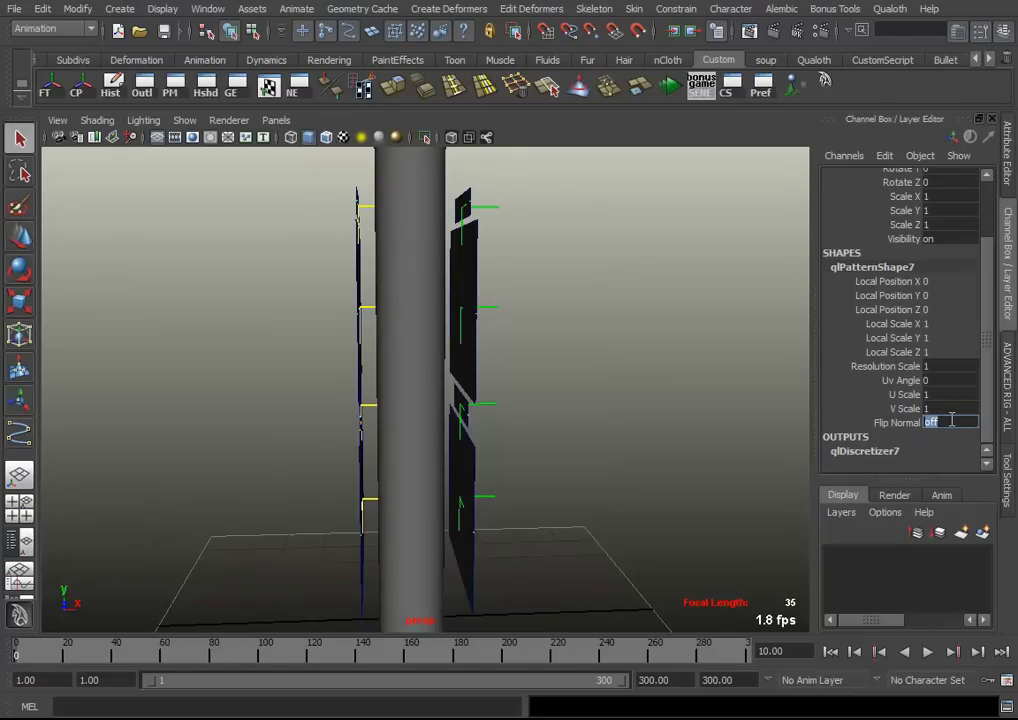
{"action": "type", "text": "1"}
{"action": "key", "text": "Return"}
Orbit around the panels to check the flipped normals and select a panel's simulator
{"action": "mouse_move", "coordinate": [541, 402]}
{"action": "left_mouse_down", "text": "alt"}
{"action": "mouse_move", "coordinate": [479, 436]}
{"action": "mouse_move", "coordinate": [448, 439]}
{"action": "mouse_move", "coordinate": [550, 416]}
{"action": "mouse_move", "coordinate": [536, 416]}
{"action": "left_mouse_up", "text": "alt"}
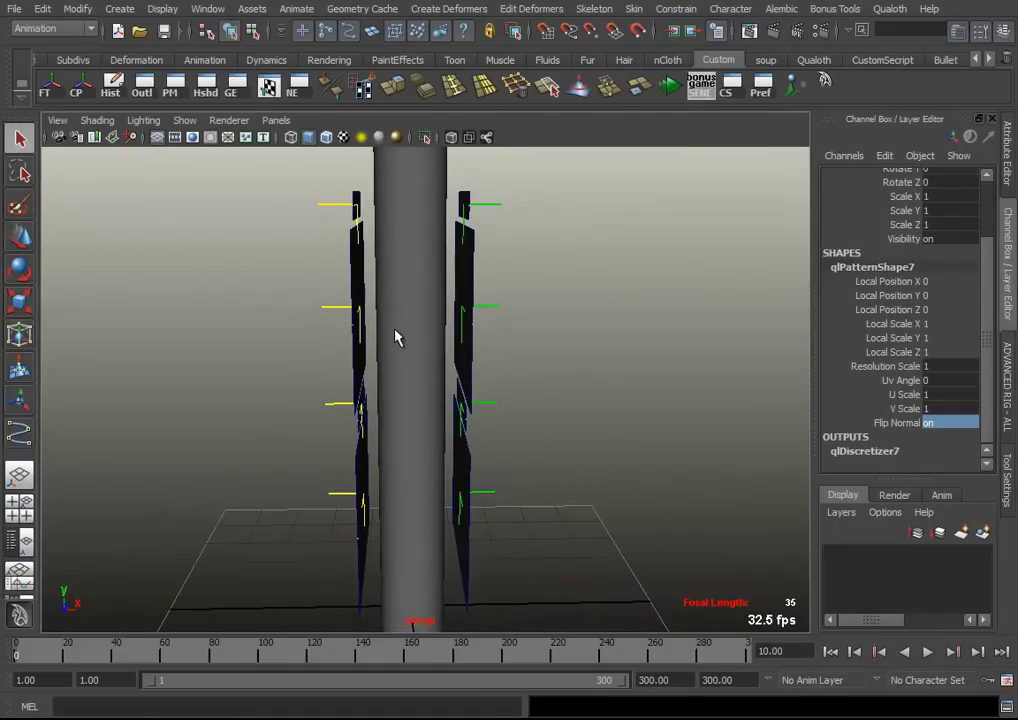
{"action": "mouse_move", "coordinate": [316, 389]}
{"action": "left_mouse_down", "text": "alt"}
{"action": "mouse_move", "coordinate": [445, 425]}
{"action": "mouse_move", "coordinate": [476, 403]}
{"action": "mouse_move", "coordinate": [273, 409]}
{"action": "mouse_move", "coordinate": [504, 406]}
{"action": "mouse_move", "coordinate": [470, 395]}
{"action": "mouse_move", "coordinate": [482, 420]}
{"action": "mouse_move", "coordinate": [482, 404]}
{"action": "mouse_move", "coordinate": [325, 393]}
{"action": "left_mouse_up", "text": "alt"}
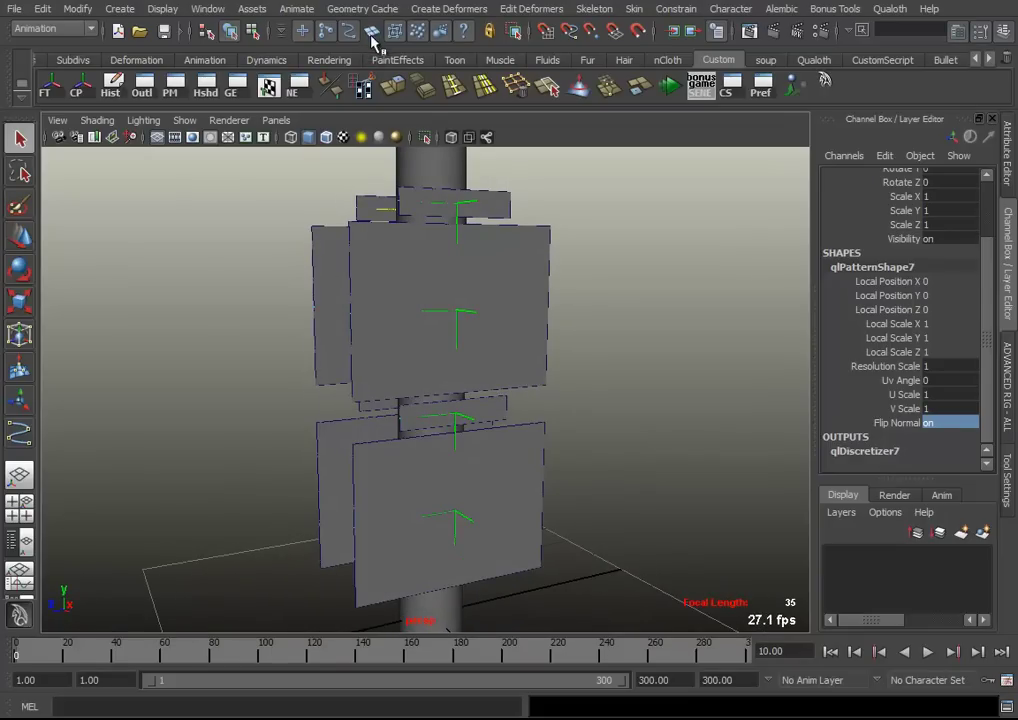
{"action": "mouse_move", "coordinate": [427, 373]}
{"action": "left_mouse_down", "text": "alt"}
{"action": "mouse_move", "coordinate": [553, 374]}
{"action": "mouse_move", "coordinate": [411, 384]}
{"action": "mouse_move", "coordinate": [441, 398]}
{"action": "mouse_move", "coordinate": [361, 377]}
{"action": "mouse_move", "coordinate": [391, 389]}
{"action": "mouse_move", "coordinate": [397, 377]}
{"action": "left_mouse_up", "text": "alt"}
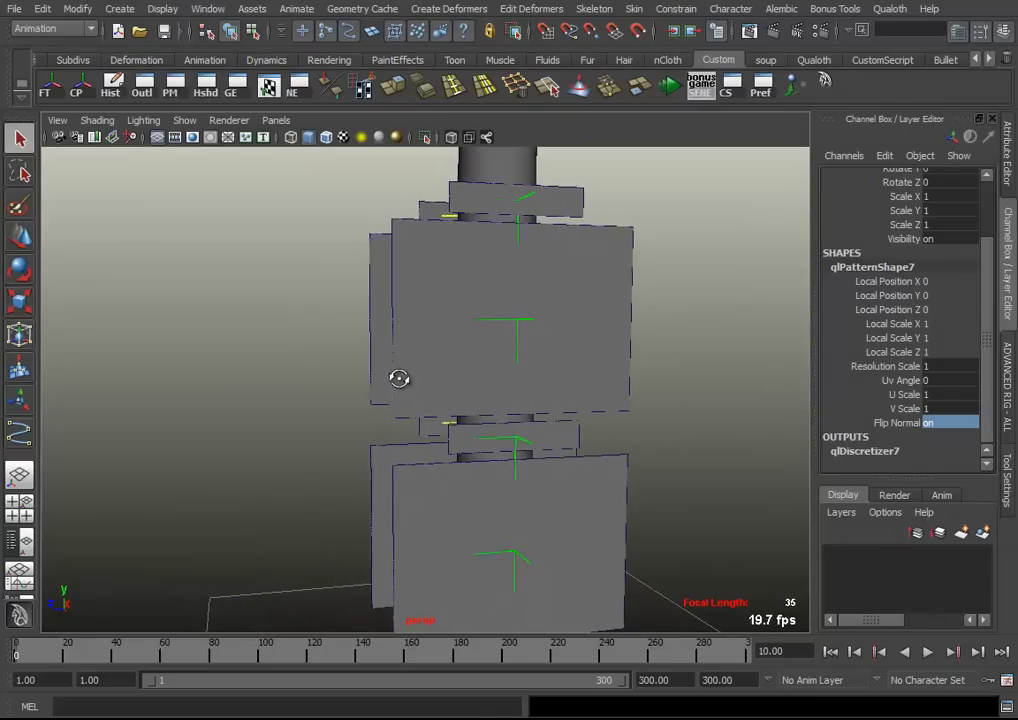
{"action": "left_click_drag", "start_coordinate": [347, 298], "coordinate": [399, 341]}
{"action": "mouse_move", "coordinate": [482, 368]}
{"action": "left_mouse_down", "text": "alt"}
{"action": "mouse_move", "coordinate": [654, 388]}
{"action": "mouse_move", "coordinate": [614, 384]}
{"action": "left_mouse_up", "text": "alt"}
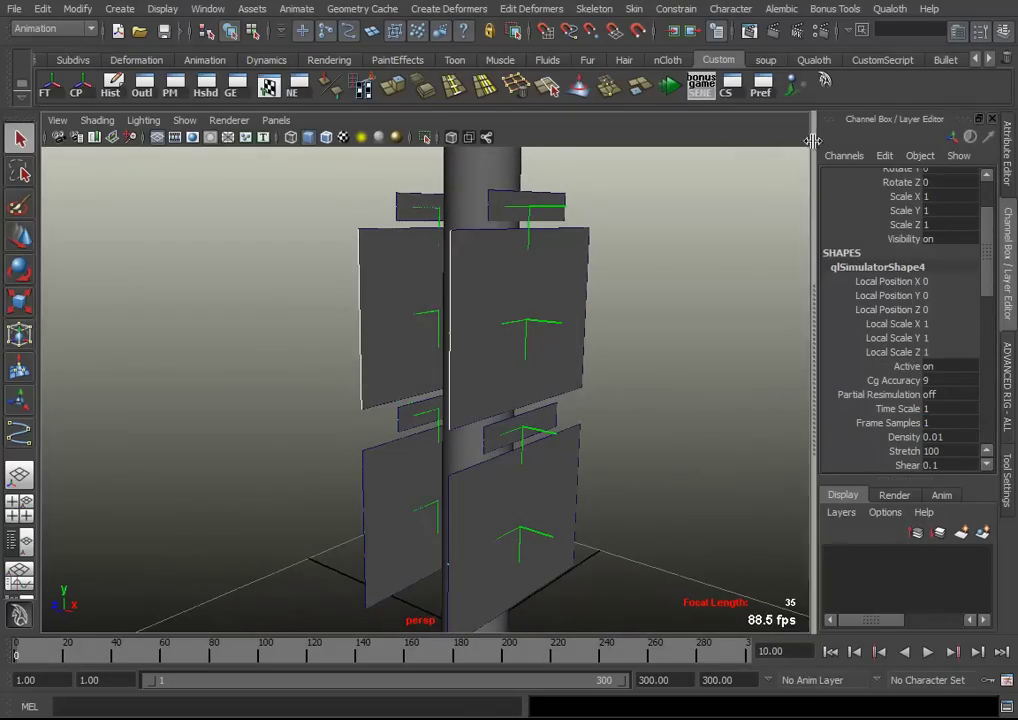
Create a Qualoth seam between the first selected pair of panel edges
{"action": "left_click", "coordinate": [890, 9]}
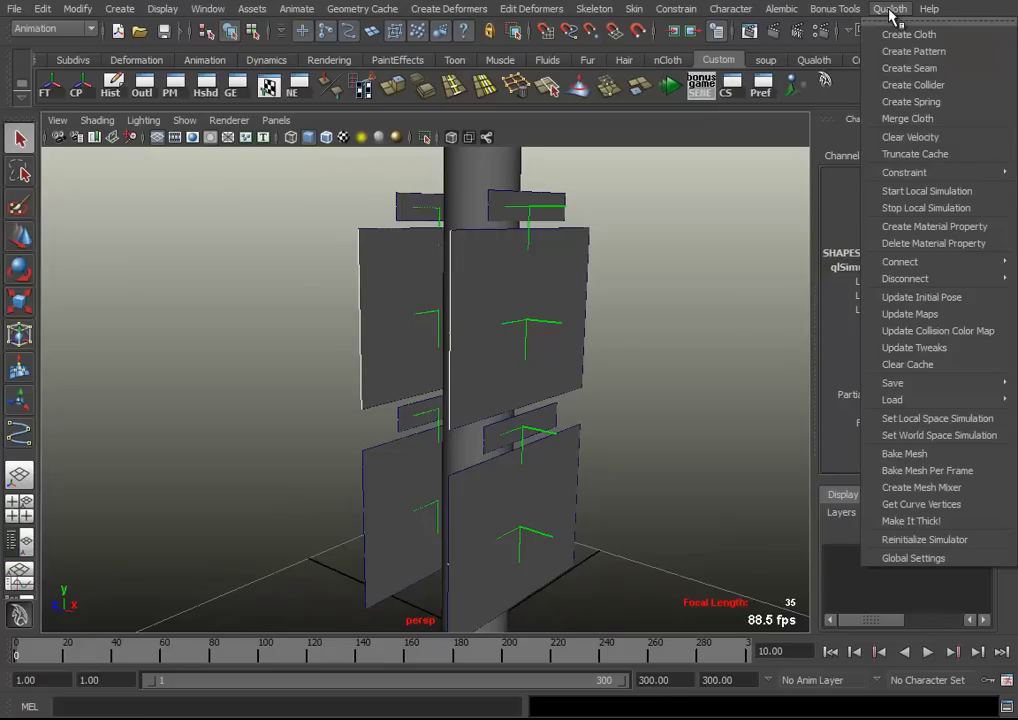
{"action": "left_click", "coordinate": [905, 68]}
{"action": "mouse_move", "coordinate": [617, 309]}
{"action": "left_mouse_down", "text": "alt"}
{"action": "mouse_move", "coordinate": [495, 364]}
{"action": "mouse_move", "coordinate": [532, 341]}
{"action": "mouse_move", "coordinate": [373, 380]}
{"action": "mouse_move", "coordinate": [313, 407]}
{"action": "left_mouse_up", "text": "alt"}
{"action": "right_click_drag", "start_coordinate": [313, 407], "coordinate": [466, 438], "text": "alt"}
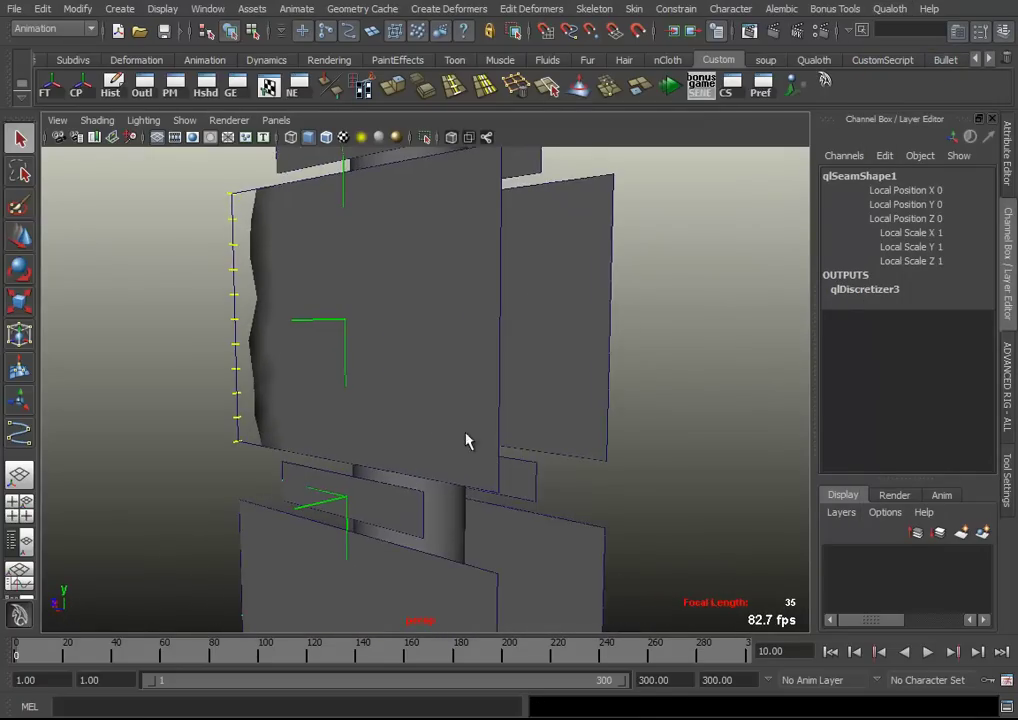
{"action": "middle_click_drag", "start_coordinate": [466, 438], "coordinate": [325, 457], "text": "alt"}
{"action": "left_click_drag", "start_coordinate": [325, 457], "coordinate": [437, 441], "text": "alt"}
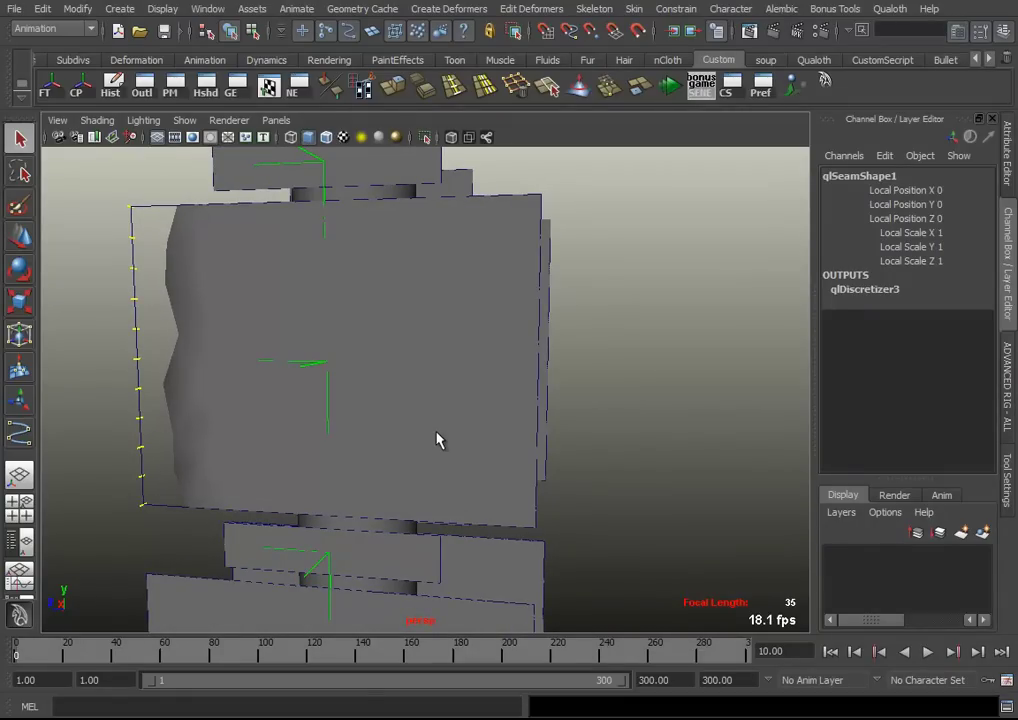
{"action": "mouse_move", "coordinate": [461, 414]}
{"action": "left_mouse_down", "text": "alt"}
{"action": "mouse_move", "coordinate": [448, 416]}
{"action": "mouse_move", "coordinate": [482, 416]}
{"action": "left_mouse_up", "text": "alt"}
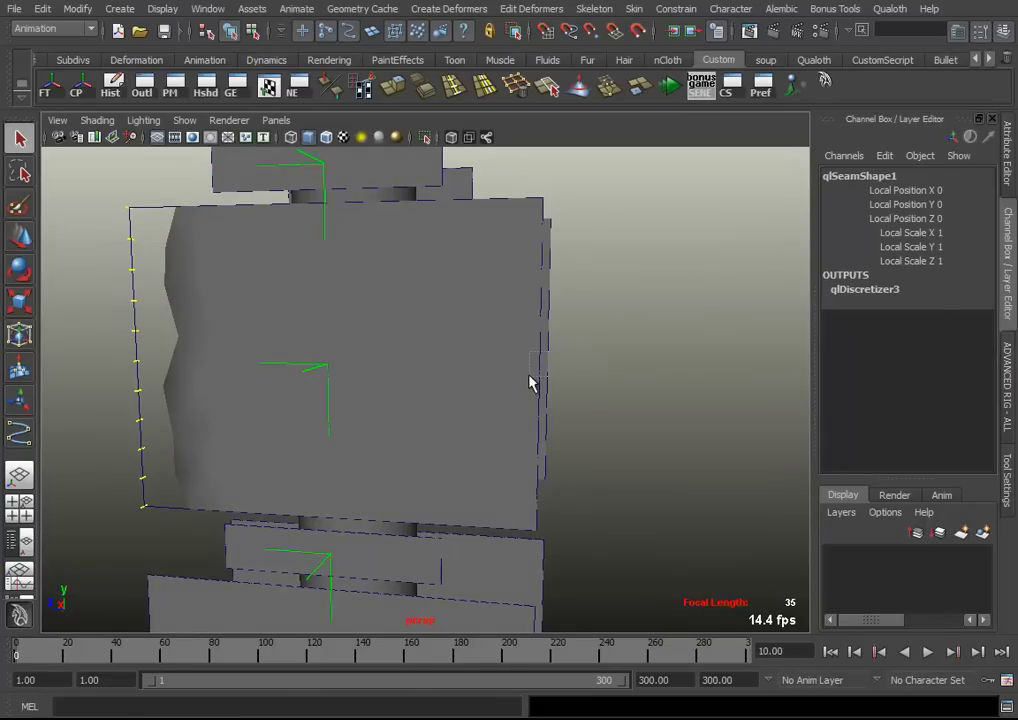
Select the panel's right edge and the facing curve2 edge, and repeat seam creation with G
{"action": "left_click", "coordinate": [533, 382]}
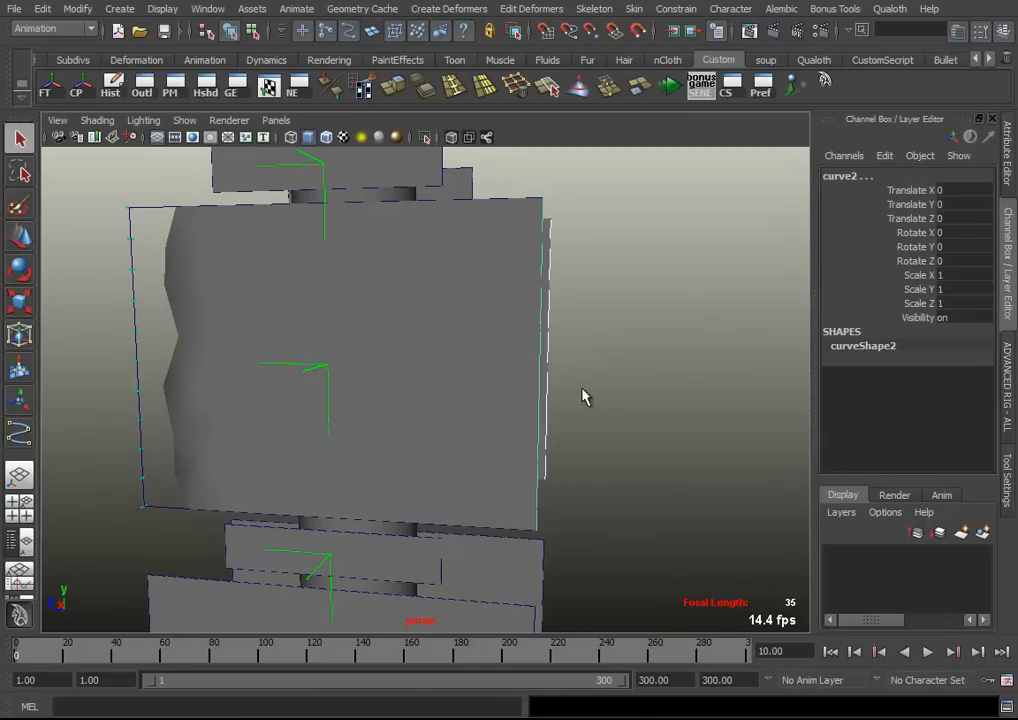
{"action": "mouse_move", "coordinate": [425, 295]}
{"action": "left_mouse_down", "text": "alt"}
{"action": "mouse_move", "coordinate": [422, 418]}
{"action": "mouse_move", "coordinate": [504, 411]}
{"action": "mouse_move", "coordinate": [488, 436]}
{"action": "mouse_move", "coordinate": [473, 382]}
{"action": "mouse_move", "coordinate": [416, 428]}
{"action": "mouse_move", "coordinate": [357, 445]}
{"action": "mouse_move", "coordinate": [570, 457]}
{"action": "mouse_move", "coordinate": [345, 347]}
{"action": "left_mouse_up", "text": "alt"}
{"action": "left_click", "coordinate": [428, 311]}
{"action": "key", "text": "g"}
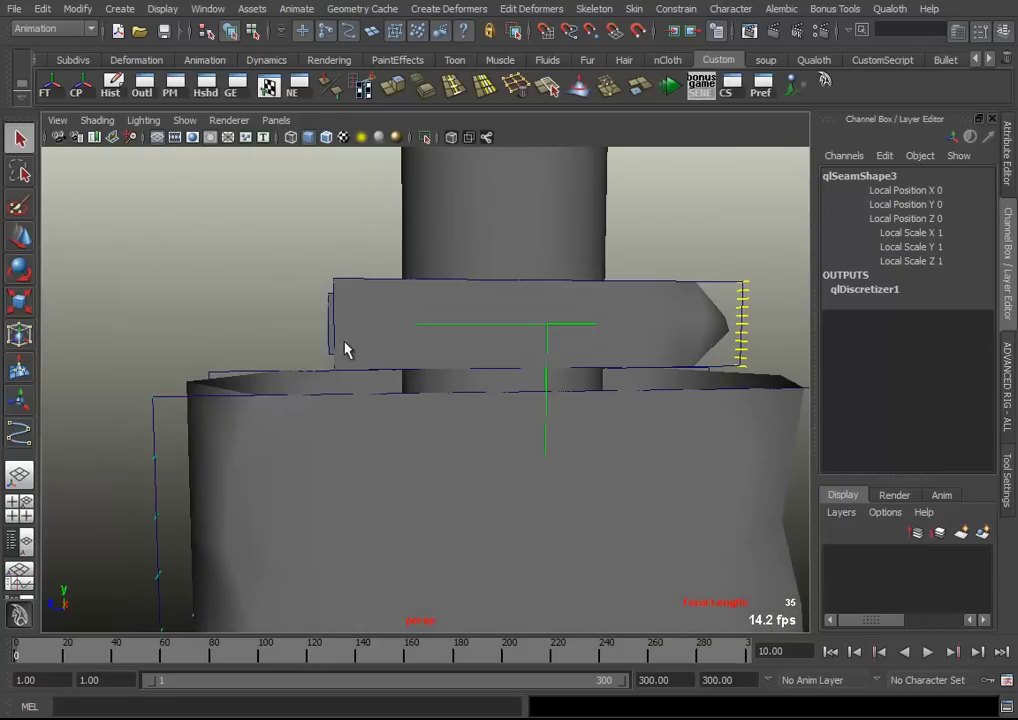
{"action": "key", "text": "g"}
{"action": "key", "text": "g"}
Orbit in on the pole and seams, then pick the curve4 edge and the qlSimulator8 panel
{"action": "mouse_move", "coordinate": [448, 402]}
{"action": "left_mouse_down", "text": "alt"}
{"action": "mouse_move", "coordinate": [534, 436]}
{"action": "mouse_move", "coordinate": [520, 384]}
{"action": "mouse_move", "coordinate": [500, 385]}
{"action": "mouse_move", "coordinate": [498, 404]}
{"action": "mouse_move", "coordinate": [536, 420]}
{"action": "mouse_move", "coordinate": [611, 429]}
{"action": "mouse_move", "coordinate": [645, 416]}
{"action": "mouse_move", "coordinate": [598, 448]}
{"action": "mouse_move", "coordinate": [550, 423]}
{"action": "left_mouse_up", "text": "alt"}
{"action": "mouse_move", "coordinate": [550, 423]}
{"action": "middle_mouse_down", "text": "alt"}
{"action": "mouse_move", "coordinate": [582, 445]}
{"action": "mouse_move", "coordinate": [552, 343]}
{"action": "middle_mouse_up", "text": "alt"}
{"action": "left_click_drag", "start_coordinate": [552, 343], "coordinate": [552, 416], "text": "alt"}
{"action": "middle_click_drag", "start_coordinate": [552, 416], "coordinate": [493, 438], "text": "alt"}
{"action": "mouse_move", "coordinate": [493, 437]}
{"action": "left_mouse_down", "text": "alt"}
{"action": "mouse_move", "coordinate": [473, 398]}
{"action": "mouse_move", "coordinate": [434, 391]}
{"action": "left_mouse_up", "text": "alt"}
{"action": "left_click", "coordinate": [478, 406]}
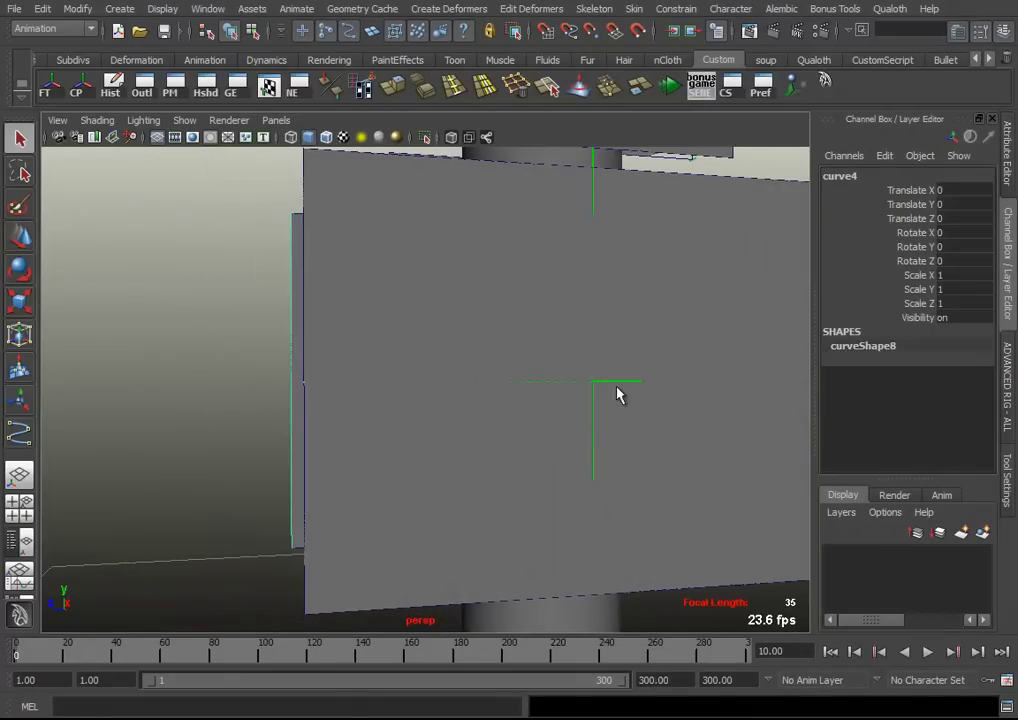
{"action": "left_click", "coordinate": [323, 411]}
{"action": "mouse_move", "coordinate": [323, 411]}
{"action": "left_mouse_down", "text": "alt"}
{"action": "mouse_move", "coordinate": [545, 448]}
{"action": "mouse_move", "coordinate": [538, 275]}
{"action": "left_mouse_up", "text": "alt"}
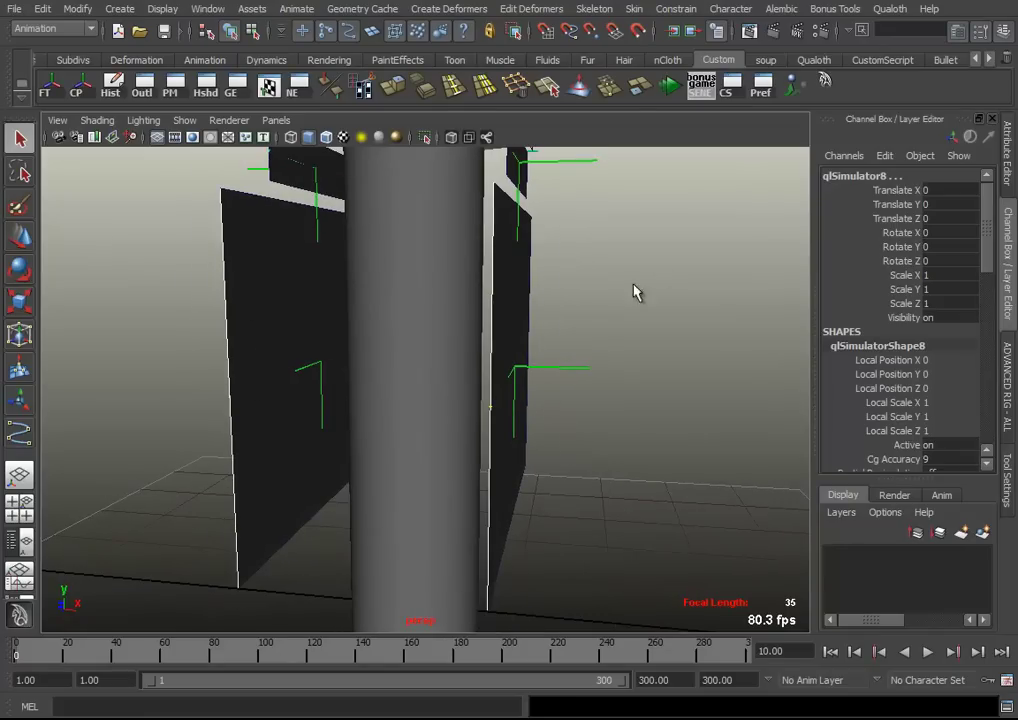
{"action": "mouse_move", "coordinate": [507, 318]}
{"action": "left_mouse_down", "text": "alt"}
{"action": "mouse_move", "coordinate": [618, 336]}
{"action": "mouse_move", "coordinate": [474, 360]}
{"action": "mouse_move", "coordinate": [586, 391]}
{"action": "mouse_move", "coordinate": [527, 352]}
{"action": "left_mouse_up", "text": "alt"}
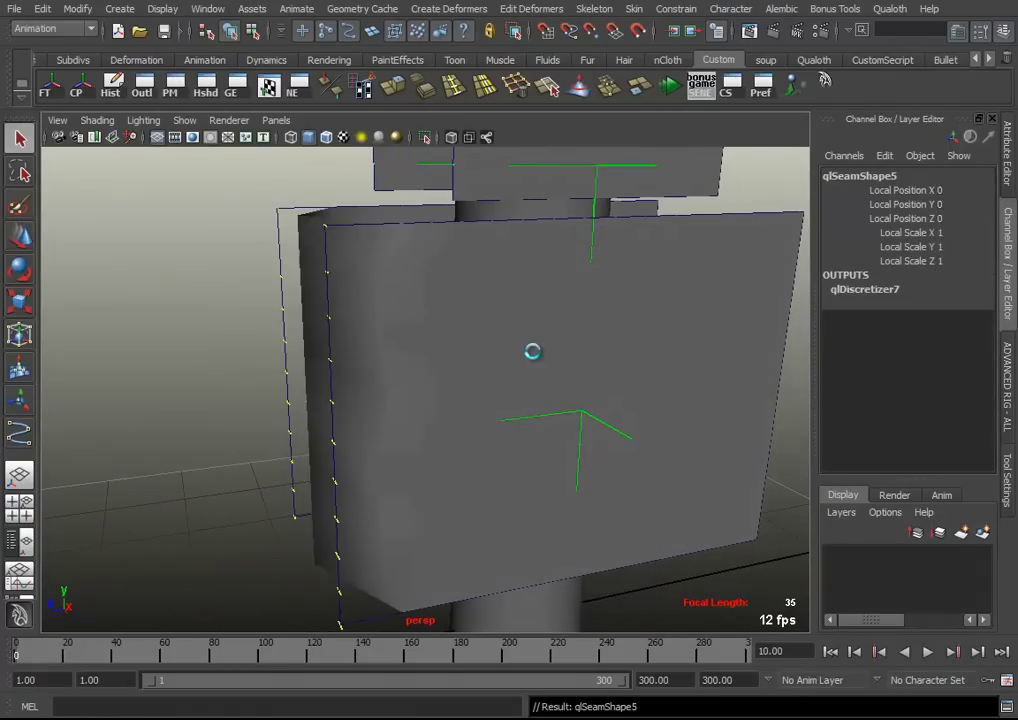
Create seams on three more panel edge curves, ending with curve4
{"action": "mouse_move", "coordinate": [600, 357]}
{"action": "left_mouse_down", "text": "alt"}
{"action": "mouse_move", "coordinate": [672, 411]}
{"action": "mouse_move", "coordinate": [613, 393]}
{"action": "mouse_move", "coordinate": [676, 349]}
{"action": "left_mouse_up", "text": "alt"}
{"action": "left_click", "coordinate": [558, 388]}
{"action": "key", "text": "g"}
{"action": "mouse_move", "coordinate": [552, 381]}
{"action": "left_mouse_down", "text": "alt"}
{"action": "mouse_move", "coordinate": [538, 336]}
{"action": "mouse_move", "coordinate": [518, 474]}
{"action": "mouse_move", "coordinate": [530, 431]}
{"action": "left_mouse_up", "text": "alt"}
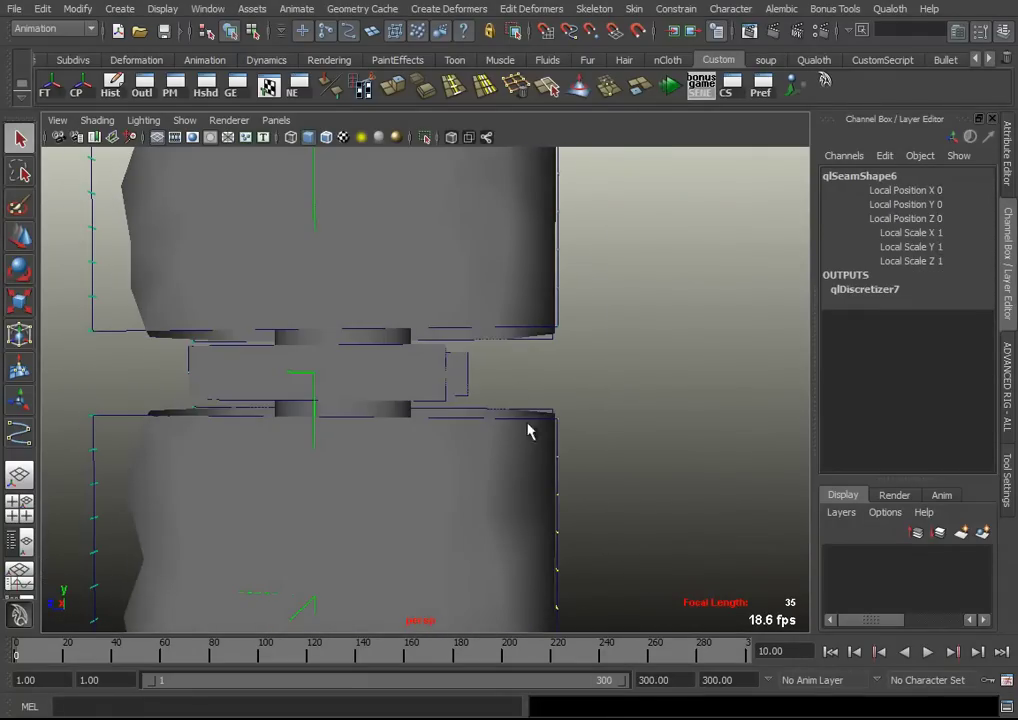
{"action": "left_click", "coordinate": [443, 390]}
{"action": "key", "text": "g"}
{"action": "mouse_move", "coordinate": [325, 398]}
{"action": "left_mouse_down", "text": "alt"}
{"action": "mouse_move", "coordinate": [382, 395]}
{"action": "mouse_move", "coordinate": [264, 376]}
{"action": "left_mouse_up", "text": "alt"}
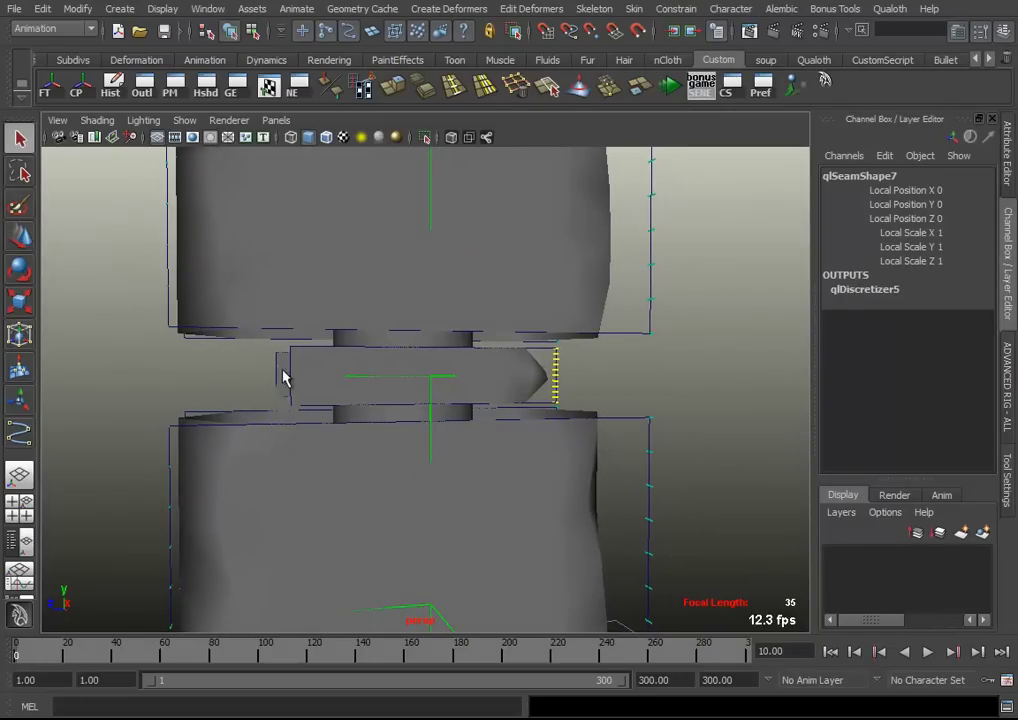
{"action": "left_click", "coordinate": [307, 373]}
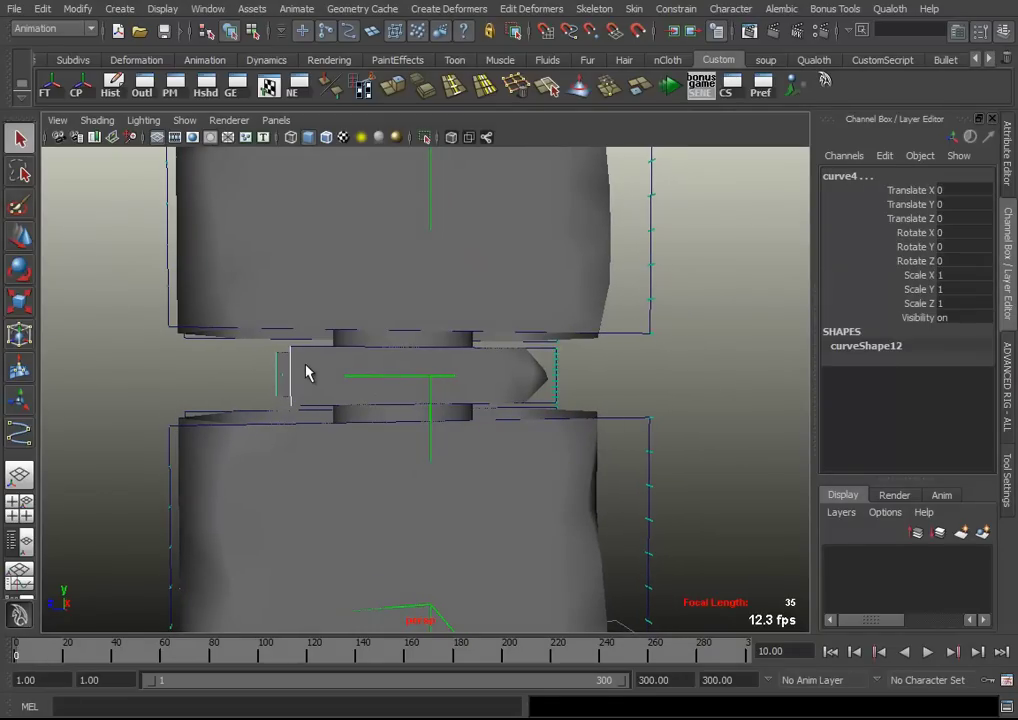
{"action": "key", "text": "g"}
Seam curve3 to curve1, then the lower pattern curve to its dashed partner
{"action": "right_click_drag", "start_coordinate": [307, 373], "coordinate": [409, 466], "text": "alt"}
{"action": "mouse_move", "coordinate": [409, 466]}
{"action": "left_mouse_down", "text": "alt"}
{"action": "mouse_move", "coordinate": [420, 386]}
{"action": "mouse_move", "coordinate": [503, 353]}
{"action": "left_mouse_up", "text": "alt"}
{"action": "scroll", "coordinate": [416, 414], "scroll_direction": "up", "scroll_amount": 3}
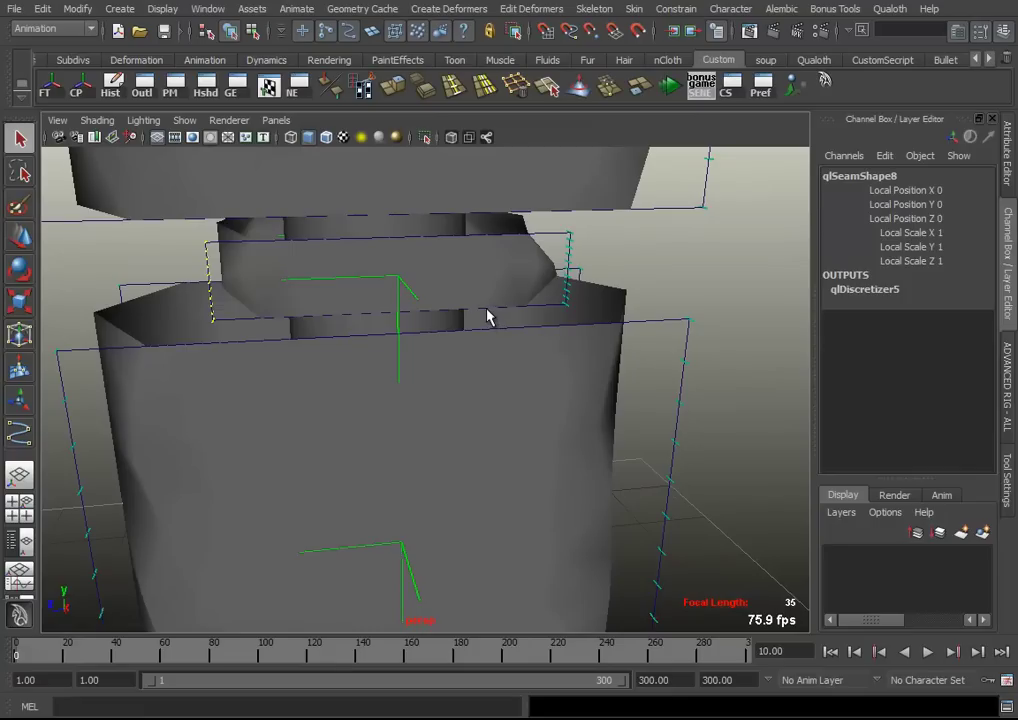
{"action": "left_click", "coordinate": [488, 317]}
{"action": "left_click", "coordinate": [497, 335], "text": "shift"}
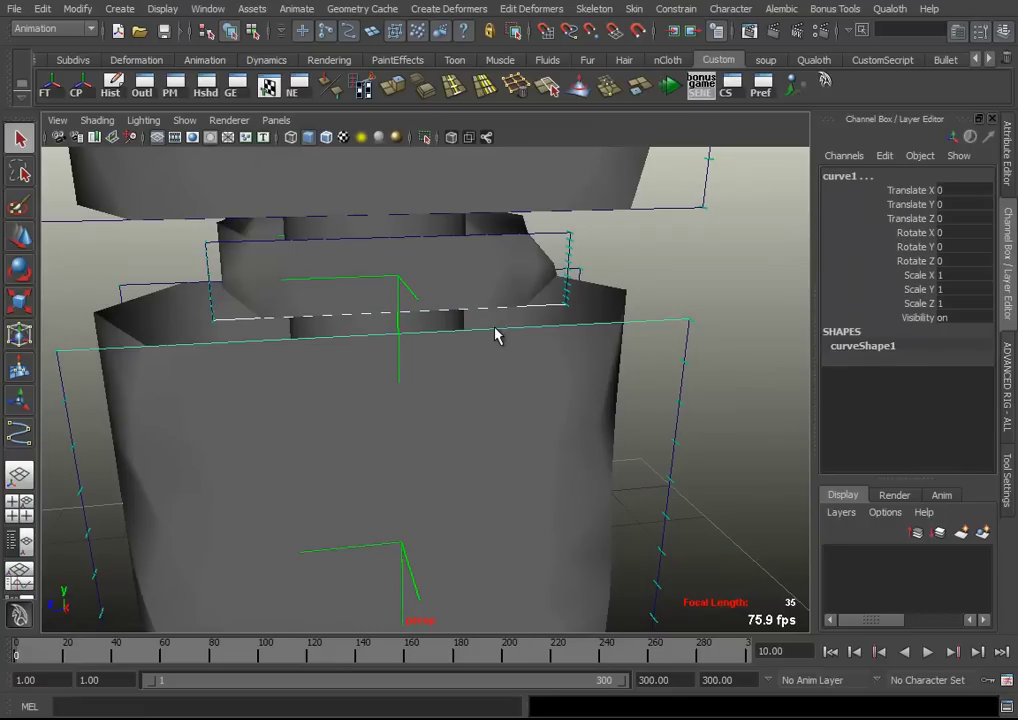
{"action": "key", "text": "g"}
{"action": "mouse_move", "coordinate": [409, 354]}
{"action": "left_mouse_down", "text": "alt"}
{"action": "mouse_move", "coordinate": [382, 357]}
{"action": "mouse_move", "coordinate": [427, 352]}
{"action": "mouse_move", "coordinate": [401, 413]}
{"action": "mouse_move", "coordinate": [493, 384]}
{"action": "mouse_move", "coordinate": [391, 461]}
{"action": "mouse_move", "coordinate": [468, 411]}
{"action": "mouse_move", "coordinate": [522, 420]}
{"action": "left_mouse_up", "text": "alt"}
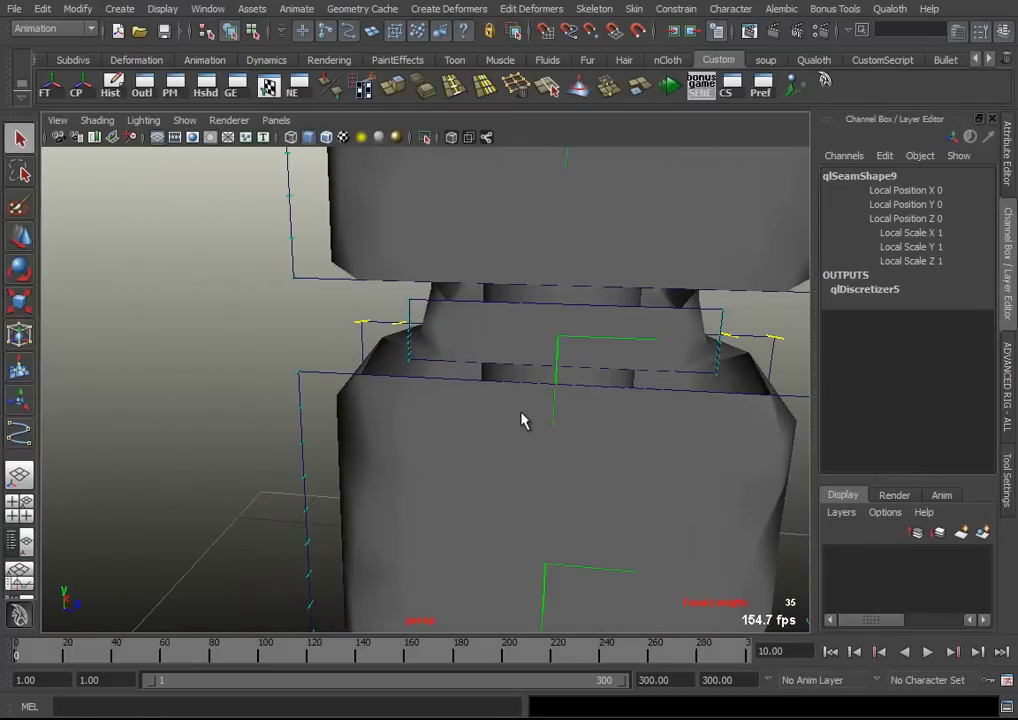
{"action": "left_click", "coordinate": [513, 383]}
{"action": "left_click", "coordinate": [505, 366], "text": "shift"}
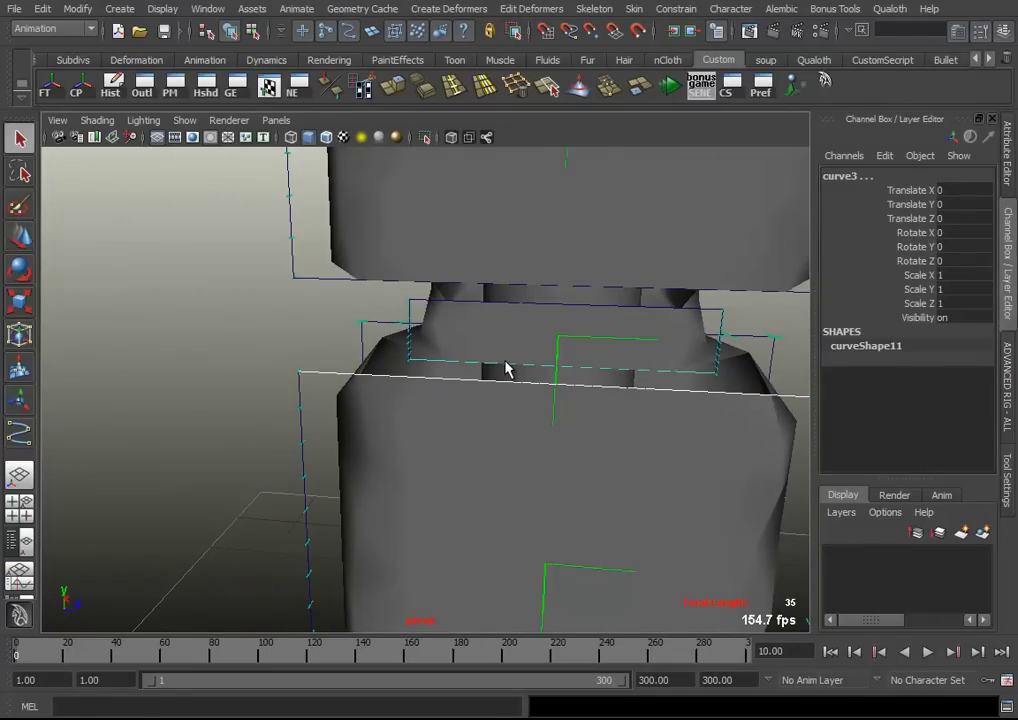
{"action": "key", "text": "g"}
Seam an upper curve to its dashed partner and a horizontal curve to the curve above
{"action": "mouse_move", "coordinate": [654, 470]}
{"action": "left_mouse_down", "text": "alt"}
{"action": "mouse_move", "coordinate": [477, 447]}
{"action": "mouse_move", "coordinate": [559, 338]}
{"action": "mouse_move", "coordinate": [540, 397]}
{"action": "mouse_move", "coordinate": [479, 463]}
{"action": "mouse_move", "coordinate": [591, 461]}
{"action": "left_mouse_up", "text": "alt"}
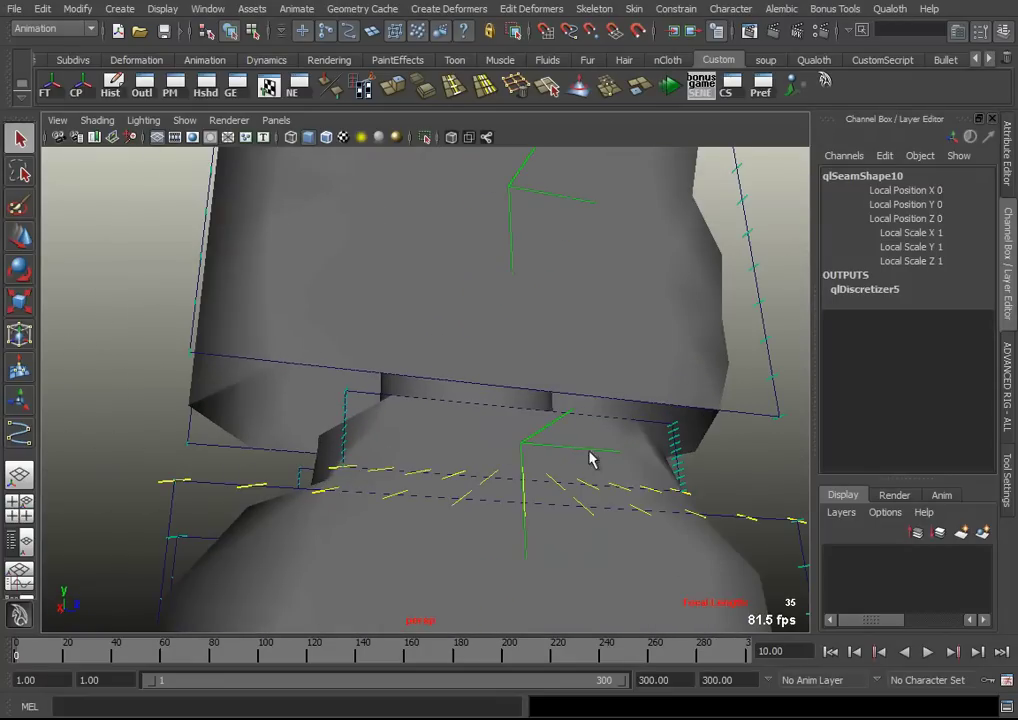
{"action": "left_click", "coordinate": [503, 392]}
{"action": "left_click", "coordinate": [494, 410], "text": "shift"}
{"action": "key", "text": "g"}
{"action": "mouse_move", "coordinate": [488, 411]}
{"action": "left_mouse_down", "text": "alt"}
{"action": "mouse_move", "coordinate": [340, 452]}
{"action": "mouse_move", "coordinate": [477, 479]}
{"action": "left_mouse_up", "text": "alt"}
{"action": "left_click_drag", "start_coordinate": [340, 419], "coordinate": [391, 404], "text": "alt"}
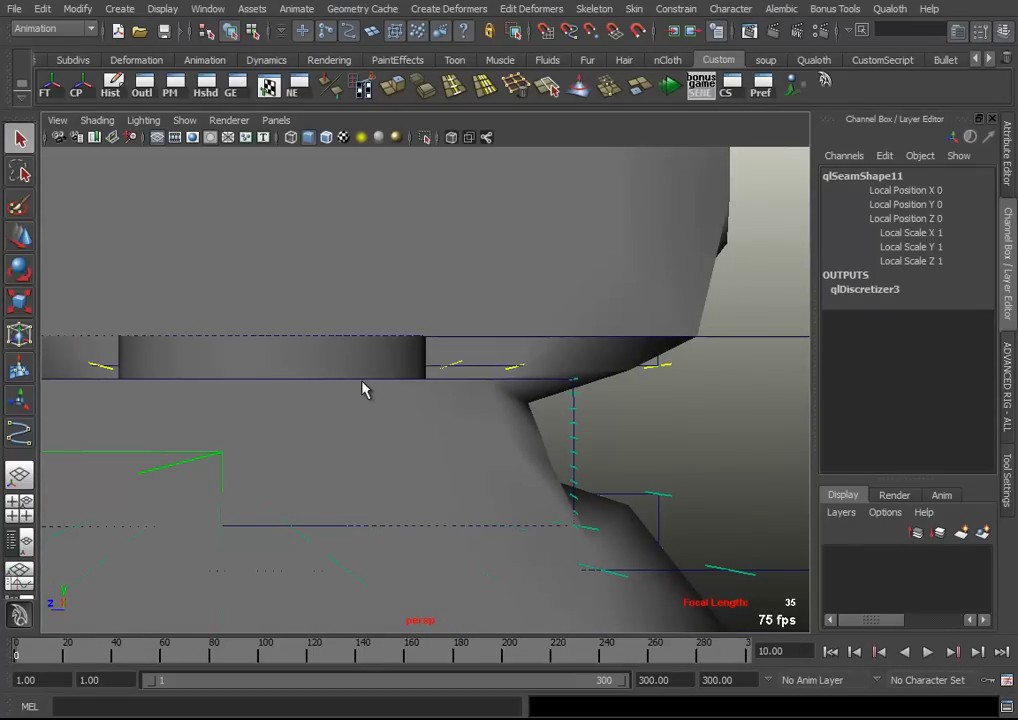
{"action": "left_click", "coordinate": [359, 384]}
{"action": "left_click", "coordinate": [341, 340], "text": "shift"}
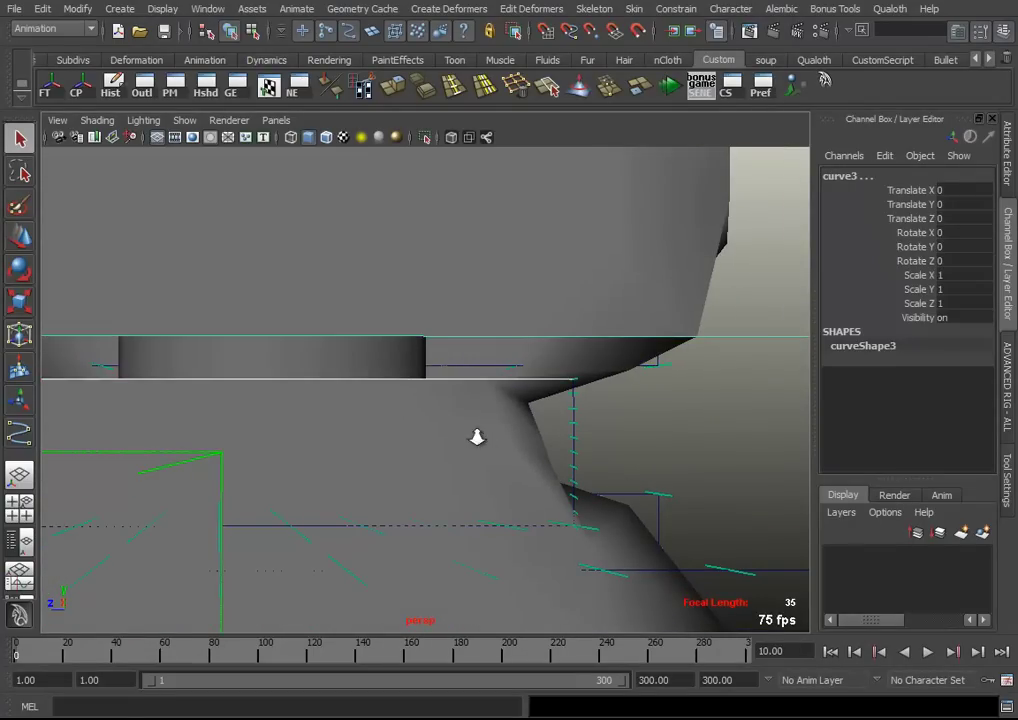
{"action": "left_click_drag", "start_coordinate": [477, 438], "coordinate": [370, 423], "text": "alt"}
{"action": "key", "text": "g"}
Seam the last two horizontal curves to their upper and dashed partners near the cylinder top
{"action": "left_click_drag", "start_coordinate": [416, 286], "coordinate": [436, 438], "text": "alt"}
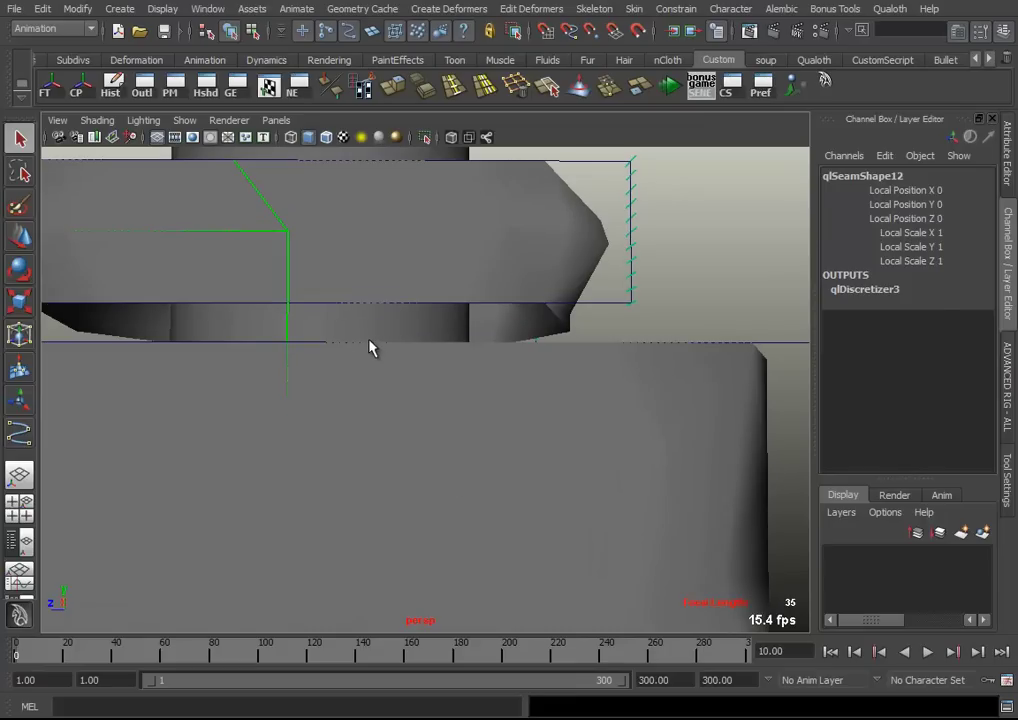
{"action": "left_click", "coordinate": [370, 343]}
{"action": "left_click", "coordinate": [366, 303], "text": "shift"}
{"action": "key", "text": "g"}
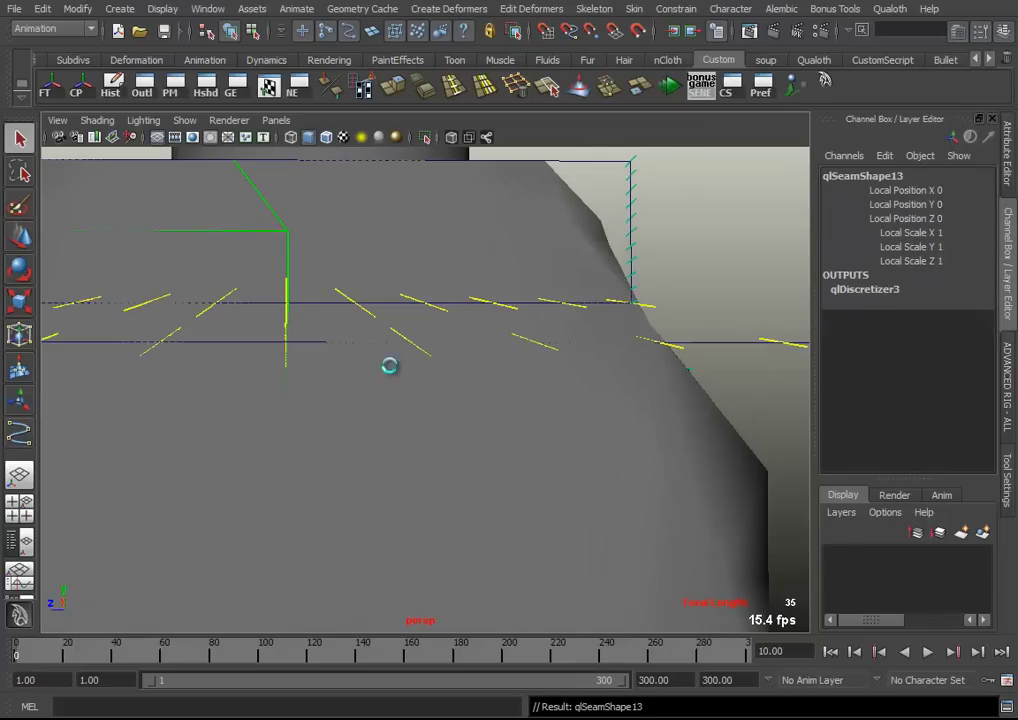
{"action": "mouse_move", "coordinate": [223, 404]}
{"action": "left_mouse_down", "text": "alt"}
{"action": "mouse_move", "coordinate": [489, 484]}
{"action": "mouse_move", "coordinate": [327, 466]}
{"action": "mouse_move", "coordinate": [586, 463]}
{"action": "mouse_move", "coordinate": [468, 479]}
{"action": "mouse_move", "coordinate": [414, 385]}
{"action": "left_mouse_up", "text": "alt"}
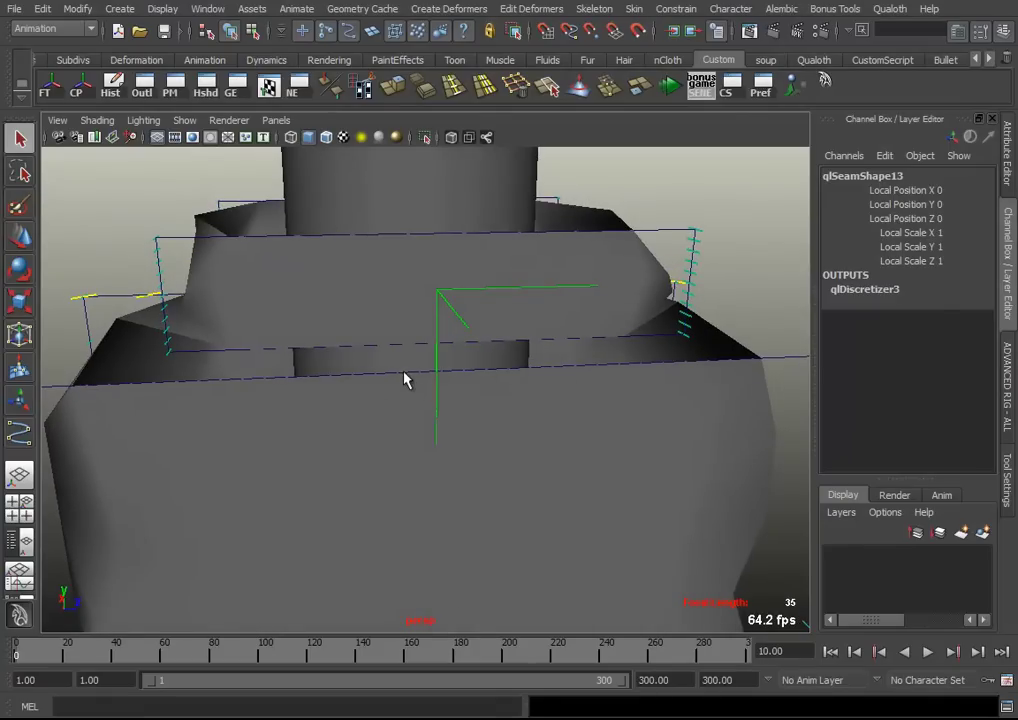
{"action": "left_click", "coordinate": [405, 374]}
{"action": "left_click", "coordinate": [392, 349], "text": "shift"}
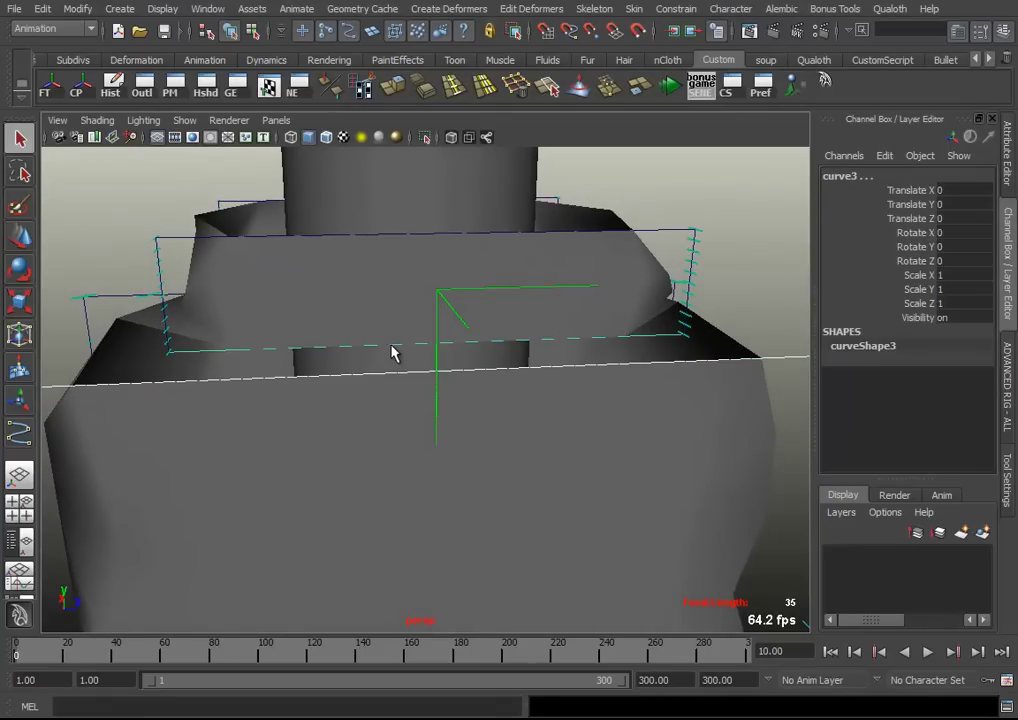
{"action": "key", "text": "g"}
{"action": "mouse_move", "coordinate": [454, 420]}
{"action": "left_mouse_down", "text": "alt"}
{"action": "mouse_move", "coordinate": [586, 493]}
{"action": "mouse_move", "coordinate": [417, 458]}
{"action": "mouse_move", "coordinate": [434, 450]}
{"action": "left_mouse_up", "text": "alt"}
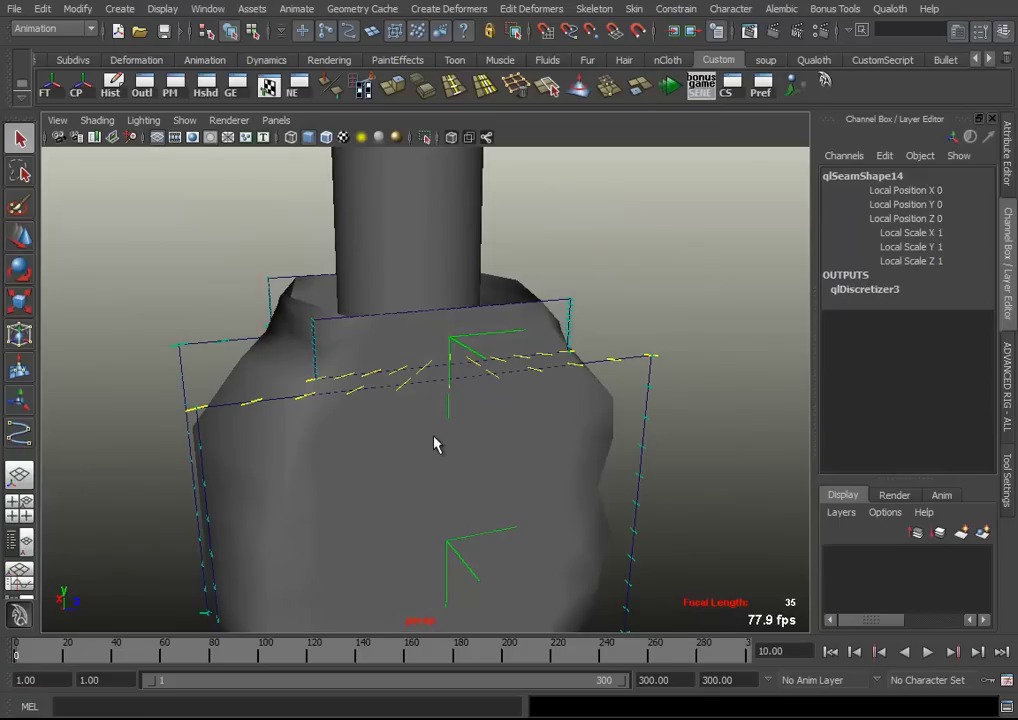
Select the cloth patterns, show qlDiscretizer3 in the Attribute Editor, and turn on wireframe on shaded
{"action": "left_click", "coordinate": [889, 9]}
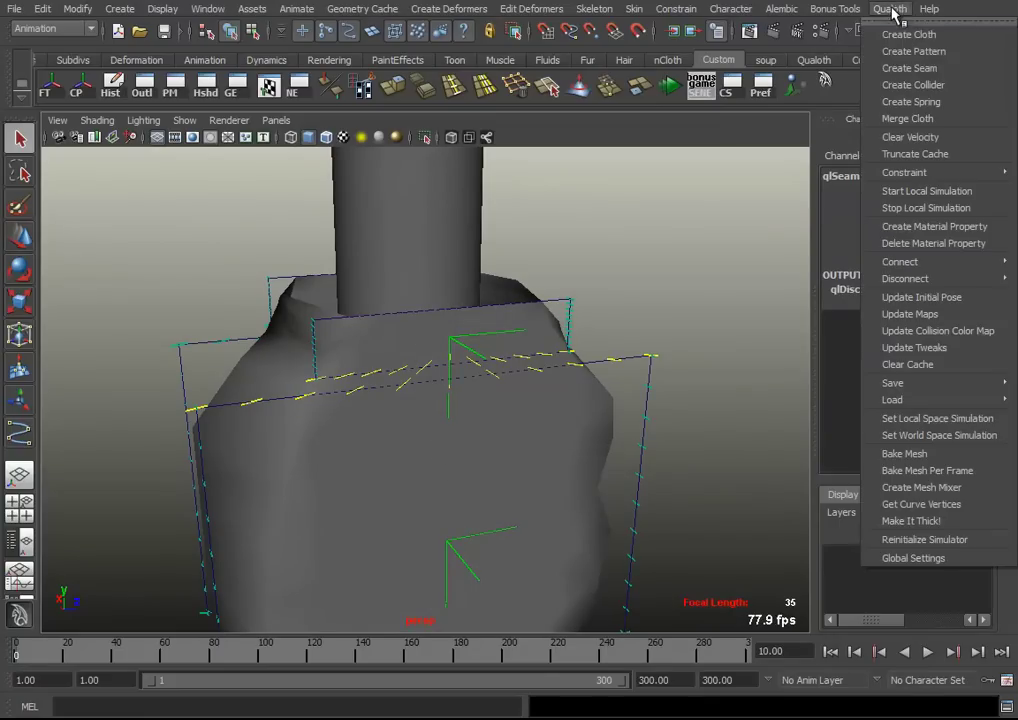
{"action": "mouse_move", "coordinate": [600, 350]}
{"action": "left_mouse_down", "text": "alt"}
{"action": "mouse_move", "coordinate": [511, 398]}
{"action": "mouse_move", "coordinate": [616, 388]}
{"action": "mouse_move", "coordinate": [573, 349]}
{"action": "mouse_move", "coordinate": [591, 345]}
{"action": "mouse_move", "coordinate": [548, 354]}
{"action": "mouse_move", "coordinate": [578, 355]}
{"action": "left_mouse_up", "text": "alt"}
{"action": "left_click_drag", "start_coordinate": [589, 199], "coordinate": [546, 294]}
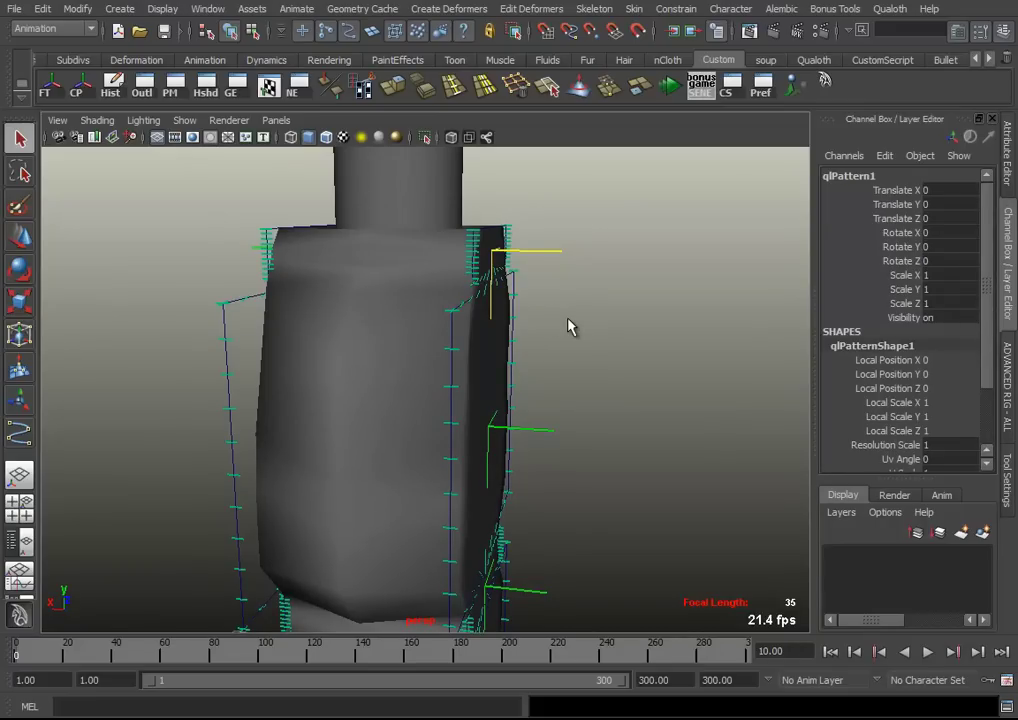
{"action": "key", "text": "ctrl+a"}
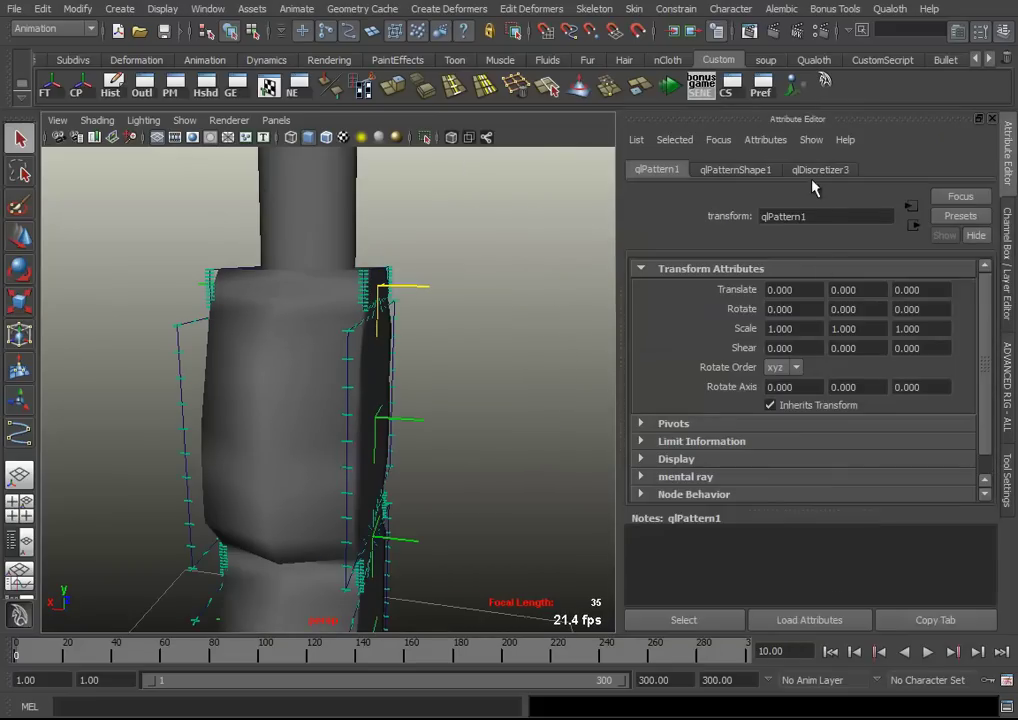
{"action": "left_click", "coordinate": [811, 171]}
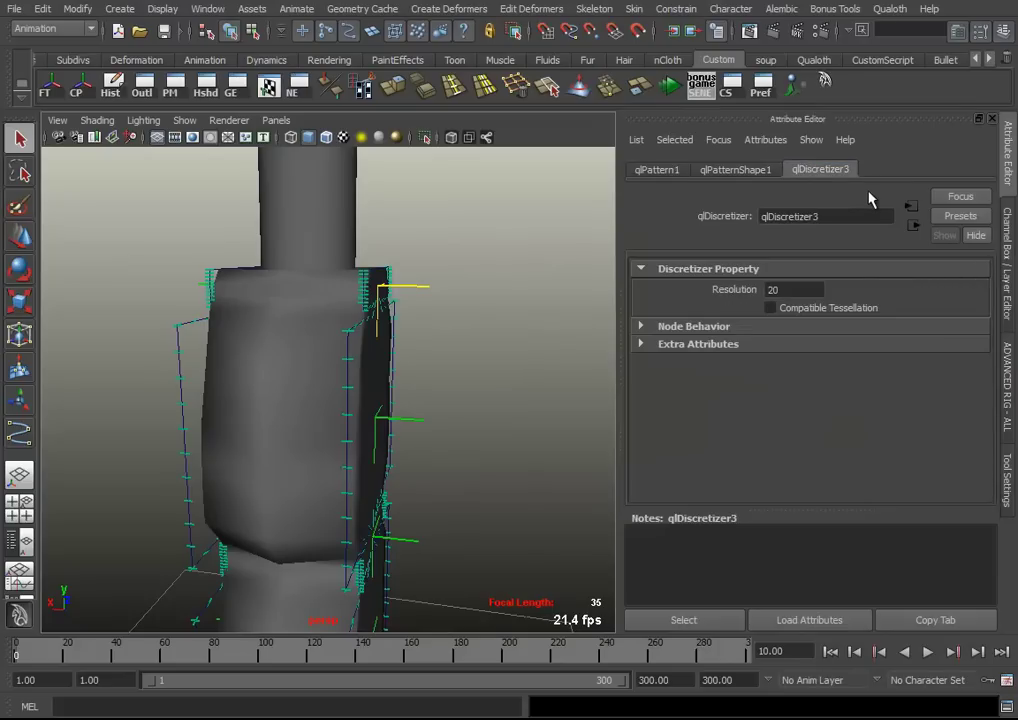
{"action": "left_click", "coordinate": [804, 287]}
{"action": "key", "text": "Return"}
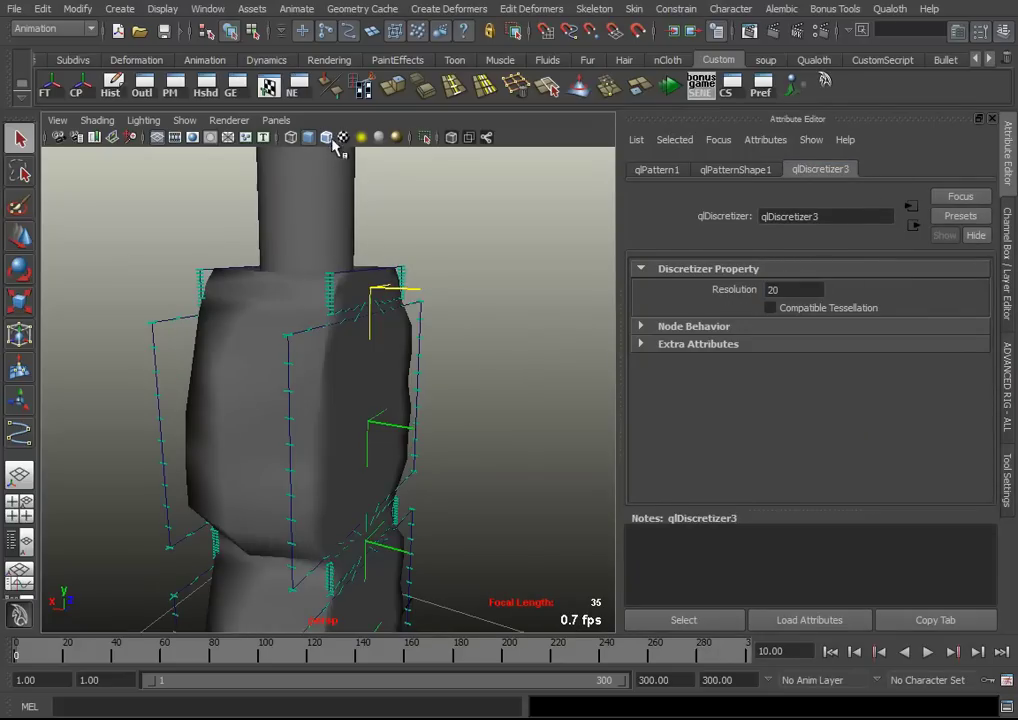
{"action": "left_click", "coordinate": [330, 138]}
Raise qlDiscretizer3 Resolution to 100, then to 120
{"action": "left_click_drag", "start_coordinate": [815, 289], "coordinate": [755, 289]}
{"action": "type", "text": "00"}
{"action": "key", "text": "Return"}
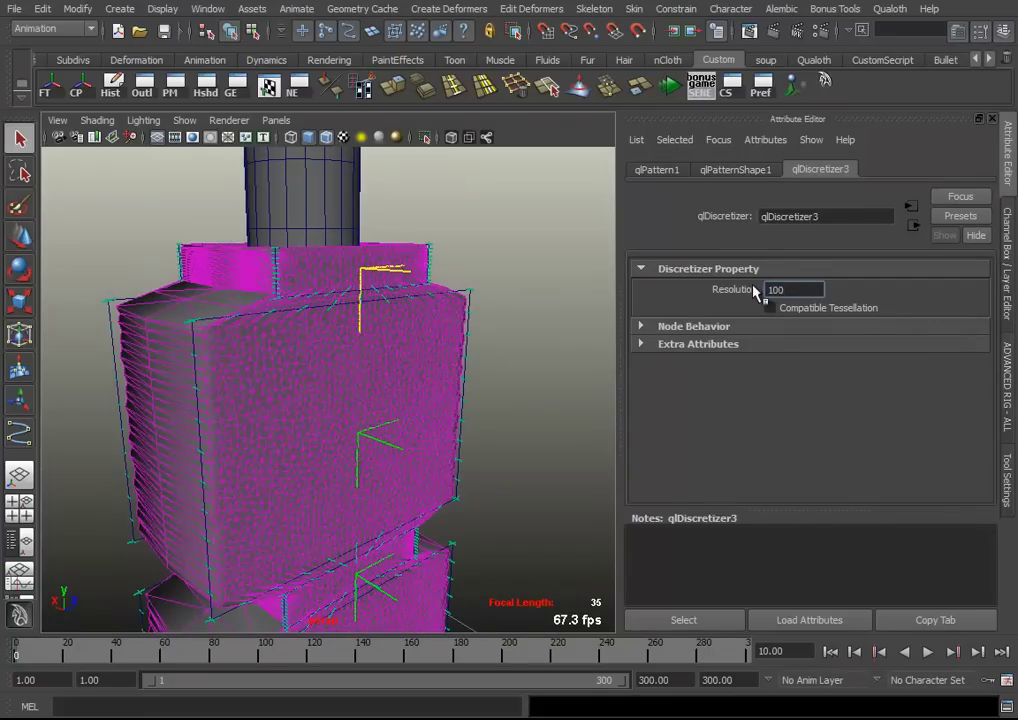
{"action": "mouse_move", "coordinate": [357, 352]}
{"action": "left_mouse_down", "text": "alt"}
{"action": "mouse_move", "coordinate": [270, 352]}
{"action": "mouse_move", "coordinate": [307, 357]}
{"action": "left_mouse_up", "text": "alt"}
{"action": "mouse_move", "coordinate": [307, 357]}
{"action": "right_mouse_down", "text": "alt"}
{"action": "mouse_move", "coordinate": [400, 411]}
{"action": "mouse_move", "coordinate": [320, 399]}
{"action": "right_mouse_up", "text": "alt"}
{"action": "left_click_drag", "start_coordinate": [320, 399], "coordinate": [354, 412], "text": "alt"}
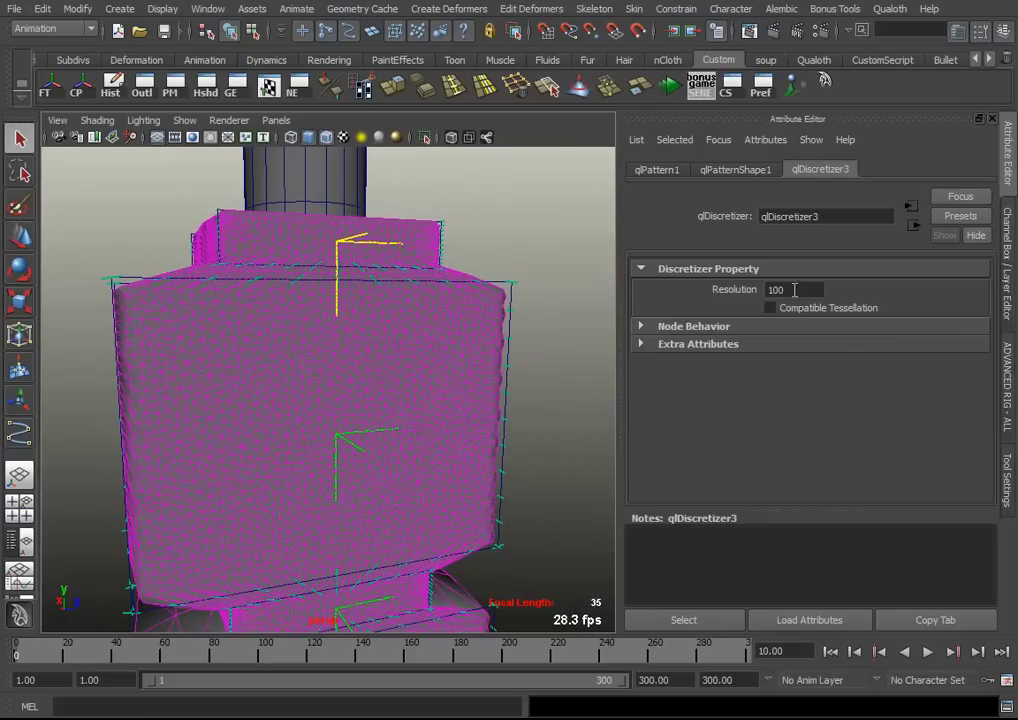
{"action": "left_click_drag", "start_coordinate": [785, 289], "coordinate": [762, 288]}
{"action": "key", "text": "Return"}
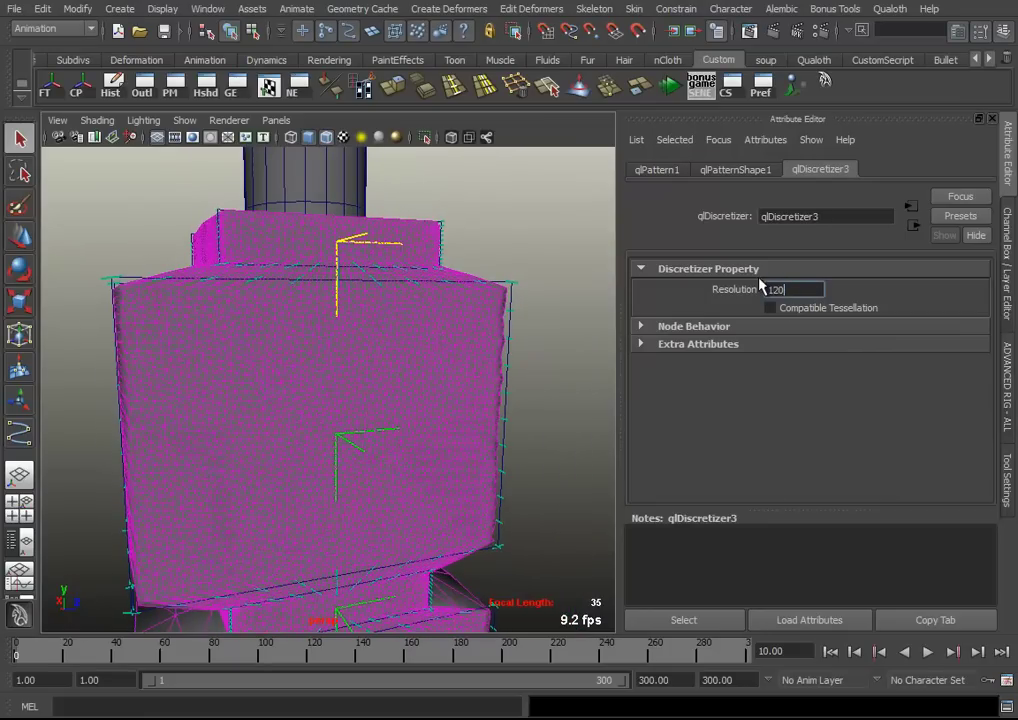
{"action": "mouse_move", "coordinate": [503, 328]}
{"action": "left_mouse_down", "text": "alt"}
{"action": "mouse_move", "coordinate": [518, 334]}
{"action": "mouse_move", "coordinate": [393, 397]}
{"action": "mouse_move", "coordinate": [479, 416]}
{"action": "mouse_move", "coordinate": [437, 371]}
{"action": "mouse_move", "coordinate": [439, 359]}
{"action": "mouse_move", "coordinate": [398, 398]}
{"action": "mouse_move", "coordinate": [416, 411]}
{"action": "mouse_move", "coordinate": [416, 444]}
{"action": "mouse_move", "coordinate": [357, 402]}
{"action": "mouse_move", "coordinate": [404, 359]}
{"action": "mouse_move", "coordinate": [362, 378]}
{"action": "mouse_move", "coordinate": [357, 345]}
{"action": "left_mouse_up", "text": "alt"}
Deselect, pick the simulated cloth mesh qlSimulator3Out, and open the Outliner
{"action": "left_click", "coordinate": [335, 376]}
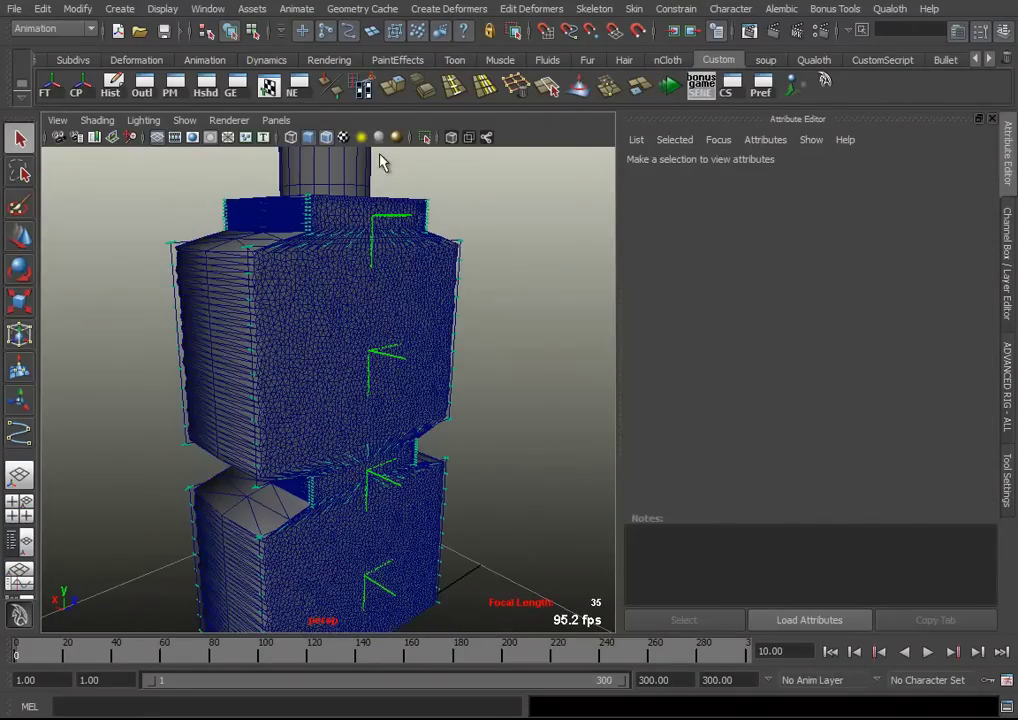
{"action": "left_click", "coordinate": [405, 386]}
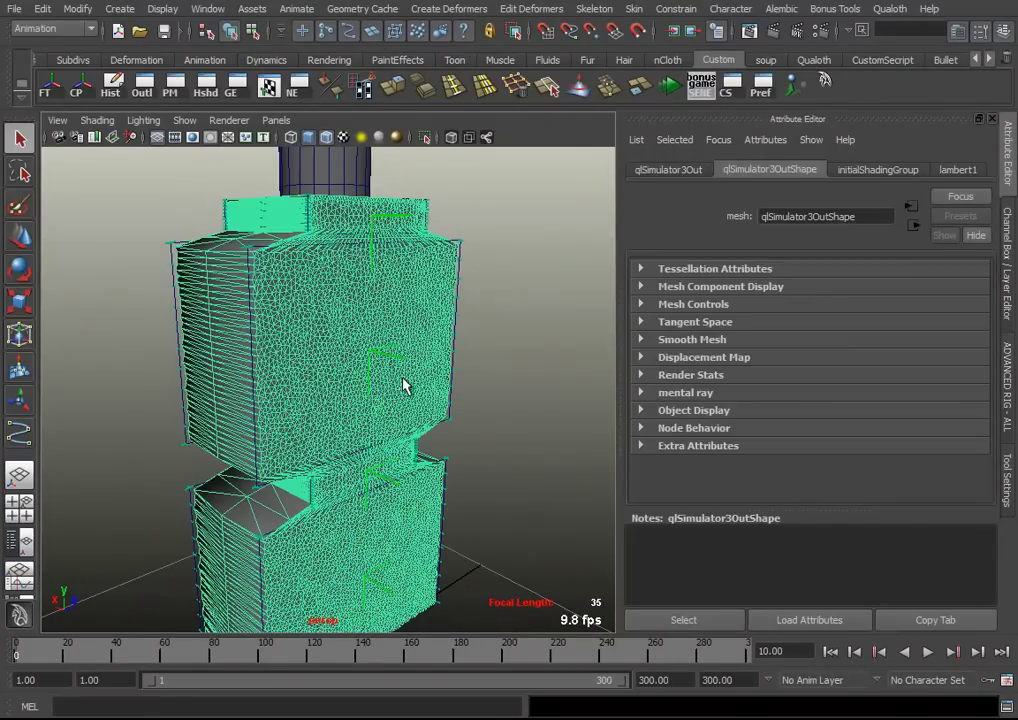
{"action": "left_click", "coordinate": [110, 85]}
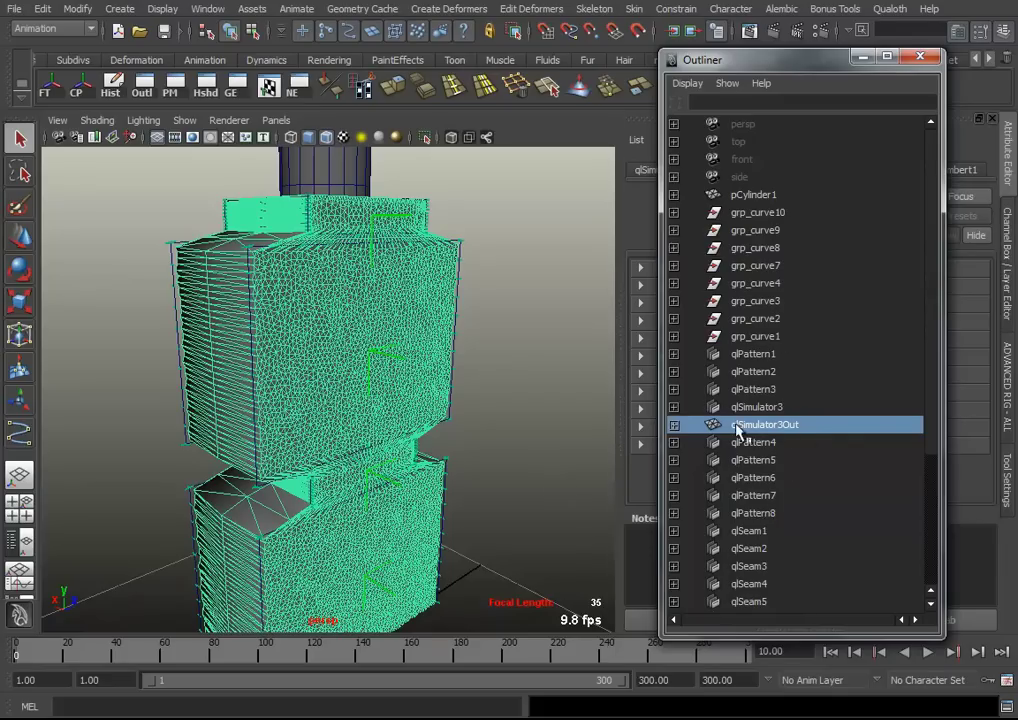
Select qlSimulator3 in the Outliner and bring its qlSimulatorShape3 attributes to the front
{"action": "mouse_move", "coordinate": [450, 397]}
{"action": "left_mouse_down", "text": "alt"}
{"action": "mouse_move", "coordinate": [473, 386]}
{"action": "mouse_move", "coordinate": [477, 402]}
{"action": "mouse_move", "coordinate": [495, 357]}
{"action": "mouse_move", "coordinate": [456, 380]}
{"action": "mouse_move", "coordinate": [348, 345]}
{"action": "mouse_move", "coordinate": [440, 350]}
{"action": "left_mouse_up", "text": "alt"}
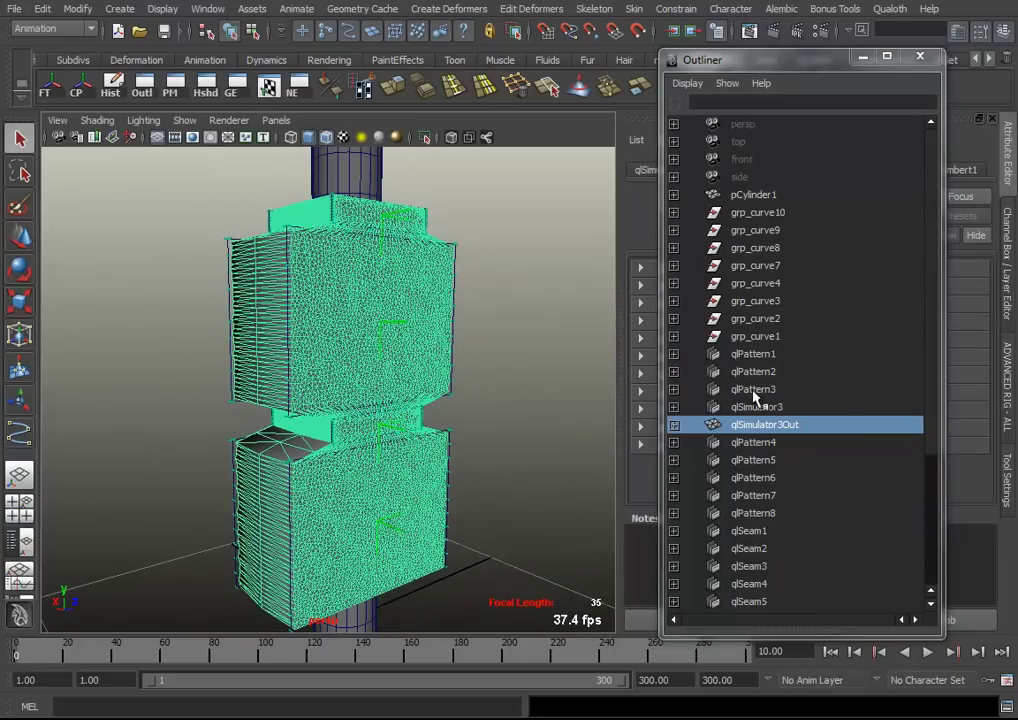
{"action": "left_click", "coordinate": [805, 407]}
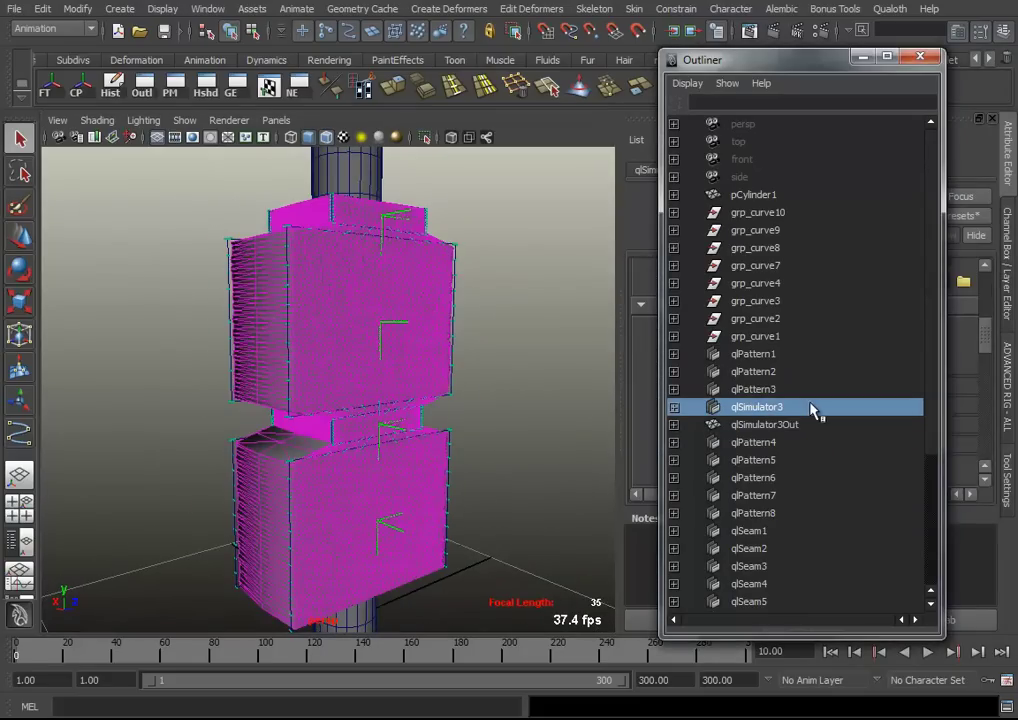
{"action": "left_click_drag", "start_coordinate": [820, 68], "coordinate": [743, 75]}
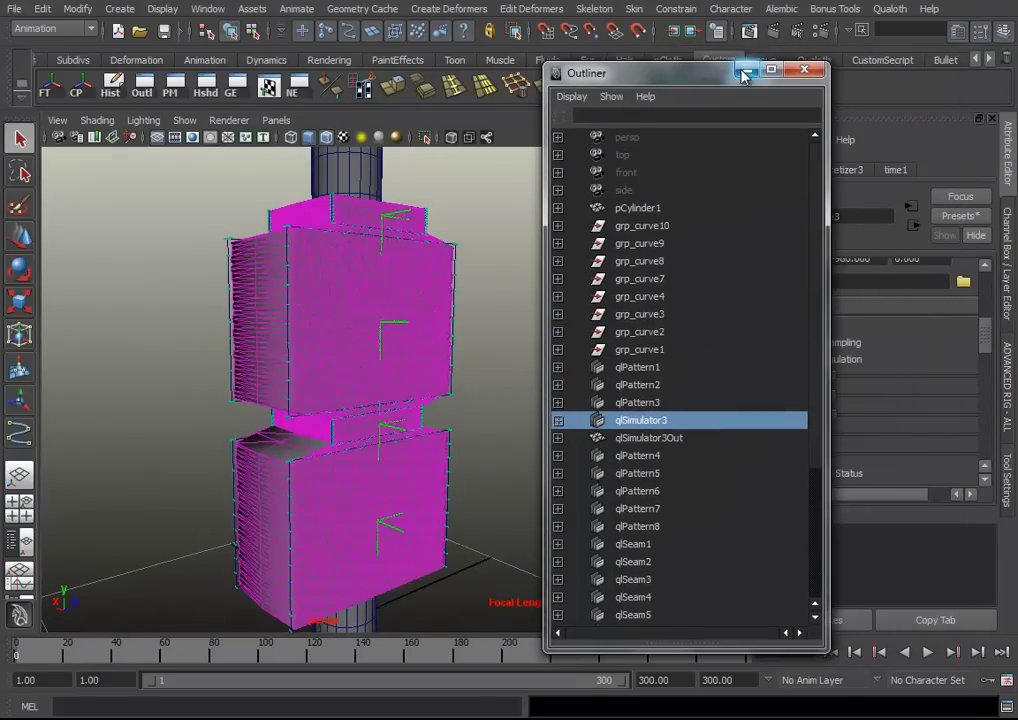
{"action": "left_click", "coordinate": [848, 322]}
Set Density to 0.020, Stretch Resistance to 90, and Shear Resistance to 0.200
{"action": "scroll", "coordinate": [922, 348], "scroll_direction": "up", "scroll_amount": 5}
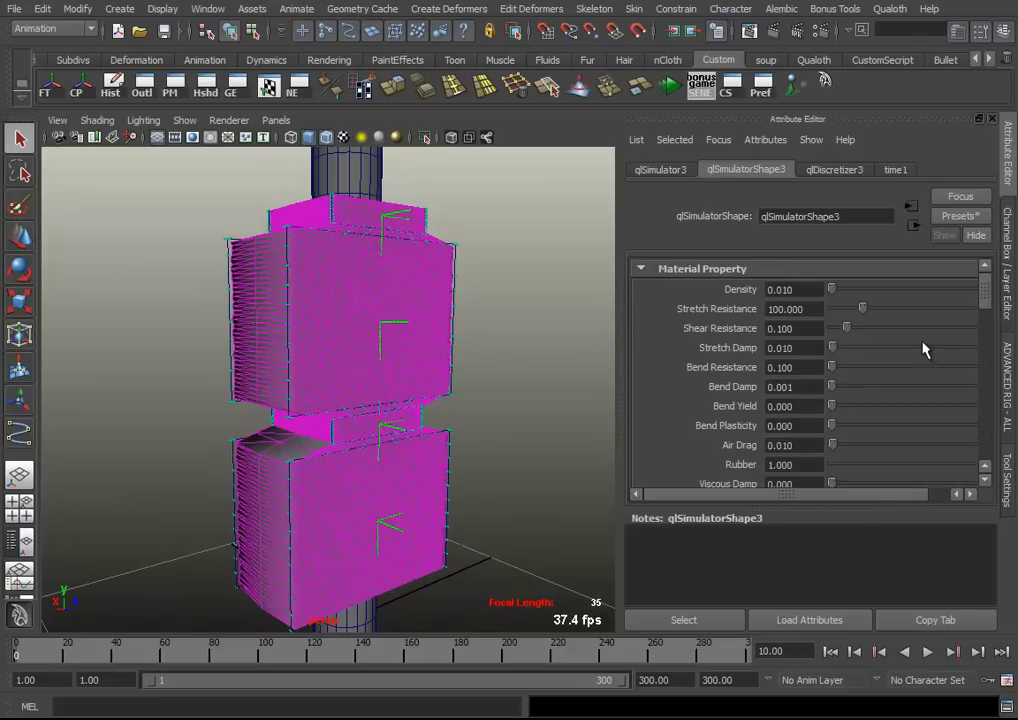
{"action": "left_click_drag", "start_coordinate": [815, 289], "coordinate": [705, 290]}
{"action": "type", "text": "0.020"}
{"action": "left_click_drag", "start_coordinate": [810, 311], "coordinate": [652, 311]}
{"action": "type", "text": "90"}
{"action": "key", "text": "Return"}
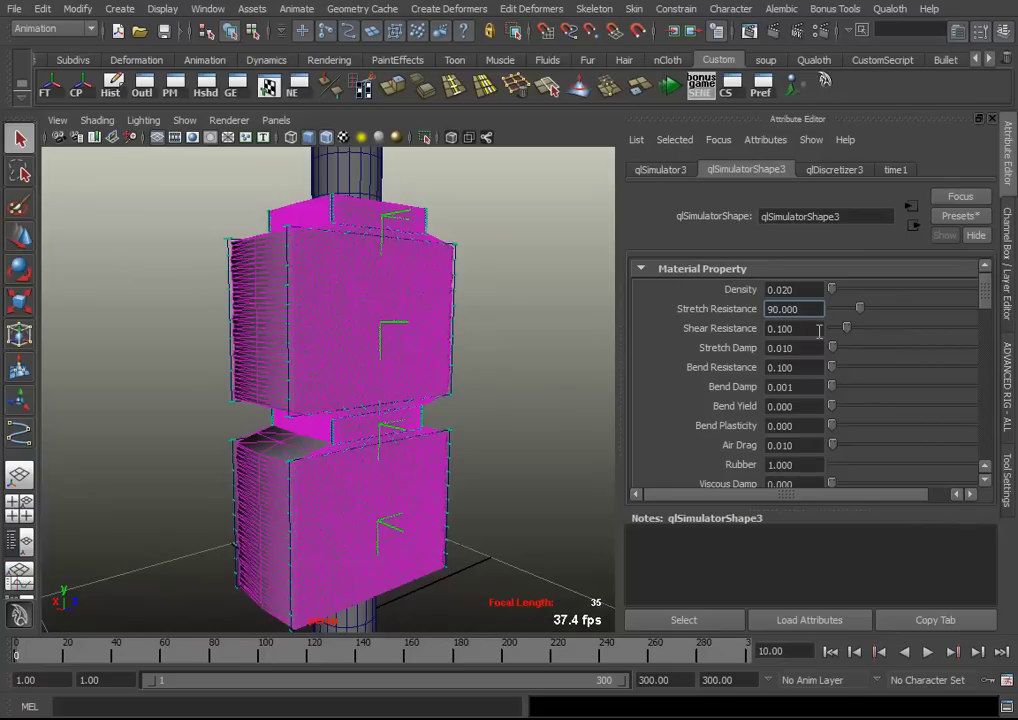
{"action": "key", "text": "Tab"}
{"action": "type", "text": ".2"}
{"action": "key", "text": "Return"}
Set Bend Resistance to 0.200 and clear gravity Y from -980 to 0
{"action": "left_click", "coordinate": [809, 370]}
{"action": "left_click_drag", "start_coordinate": [809, 373], "coordinate": [698, 377]}
{"action": "key", "text": "BackSpace"}
{"action": "type", "text": ".2"}
{"action": "key", "text": "Return"}
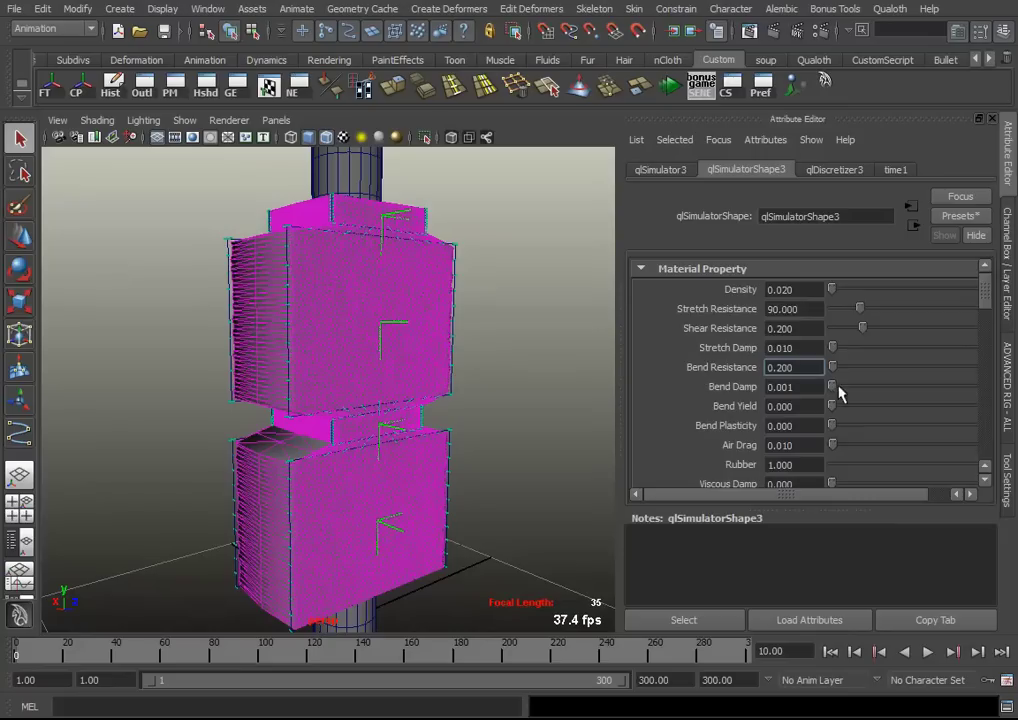
{"action": "scroll", "coordinate": [850, 392], "scroll_direction": "down", "scroll_amount": 3}
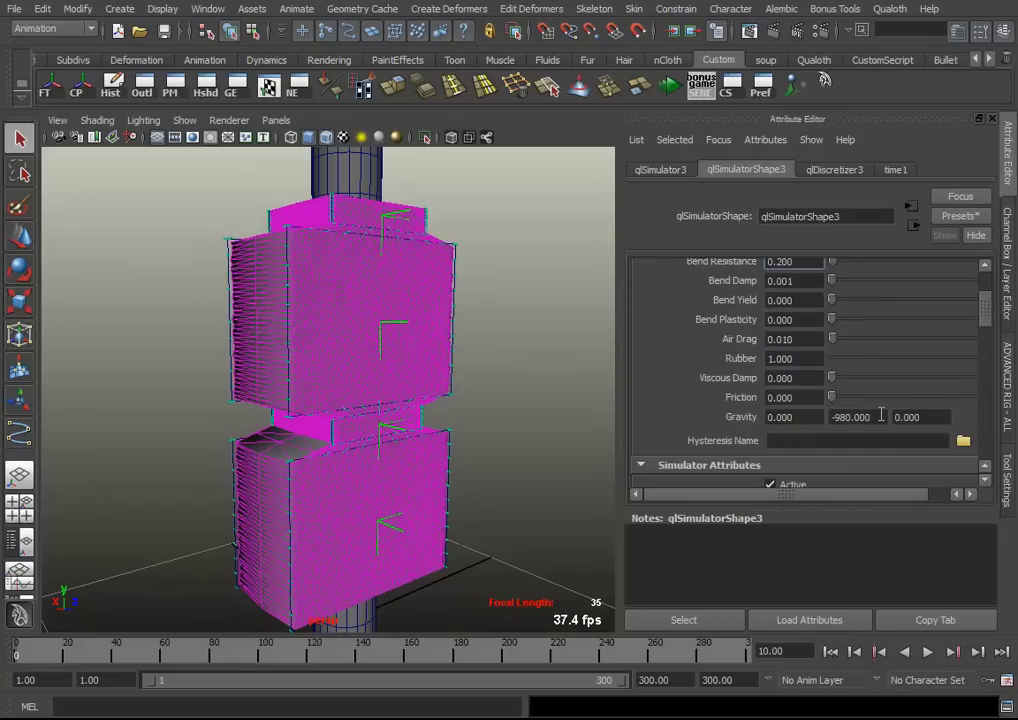
{"action": "left_click_drag", "start_coordinate": [881, 416], "coordinate": [819, 421]}
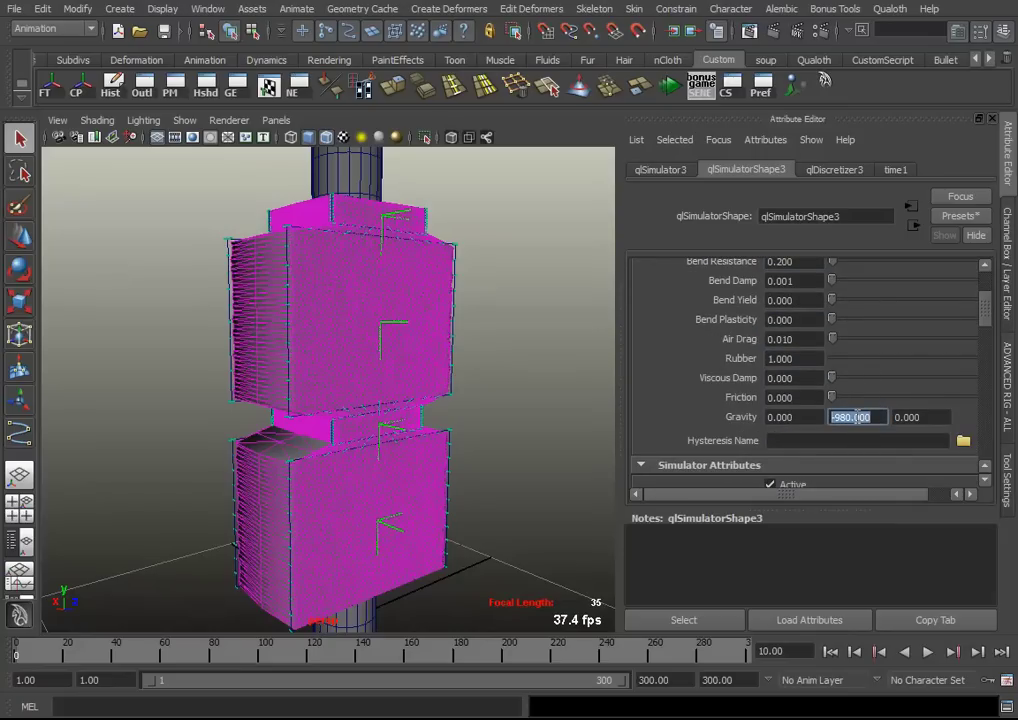
{"action": "key", "text": "BackSpace"}
{"action": "scroll", "coordinate": [889, 384], "scroll_direction": "up", "scroll_amount": 2}
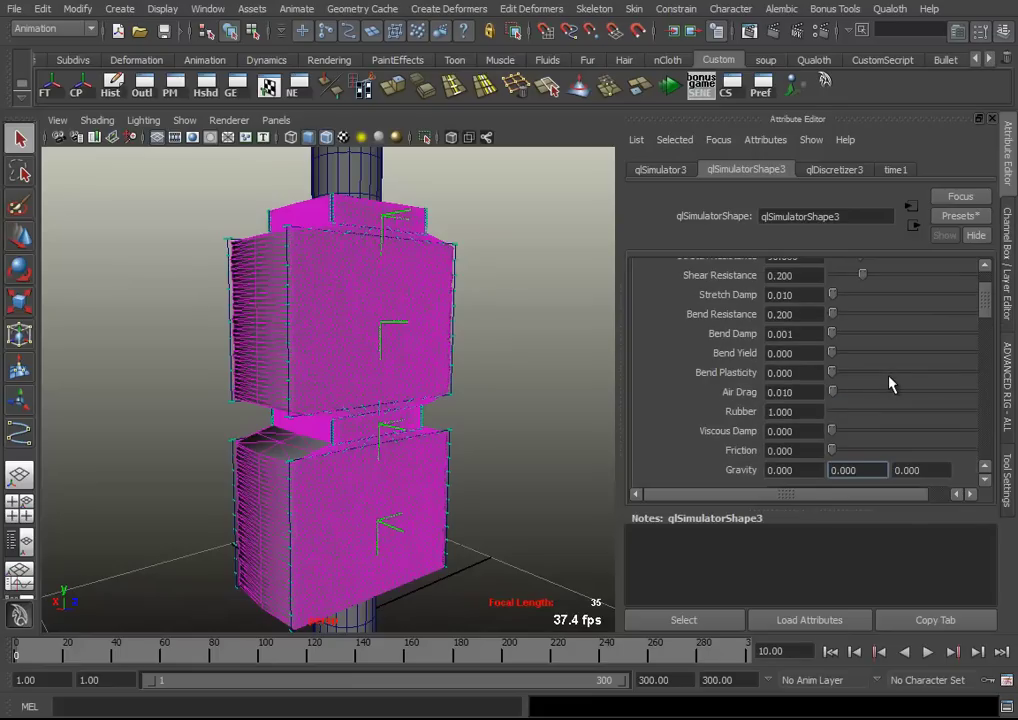
{"action": "scroll", "coordinate": [889, 384], "scroll_direction": "down", "scroll_amount": 3}
{"action": "scroll", "coordinate": [889, 384], "scroll_direction": "down", "scroll_amount": 2}
{"action": "left_click_drag", "start_coordinate": [800, 377], "coordinate": [683, 386]}
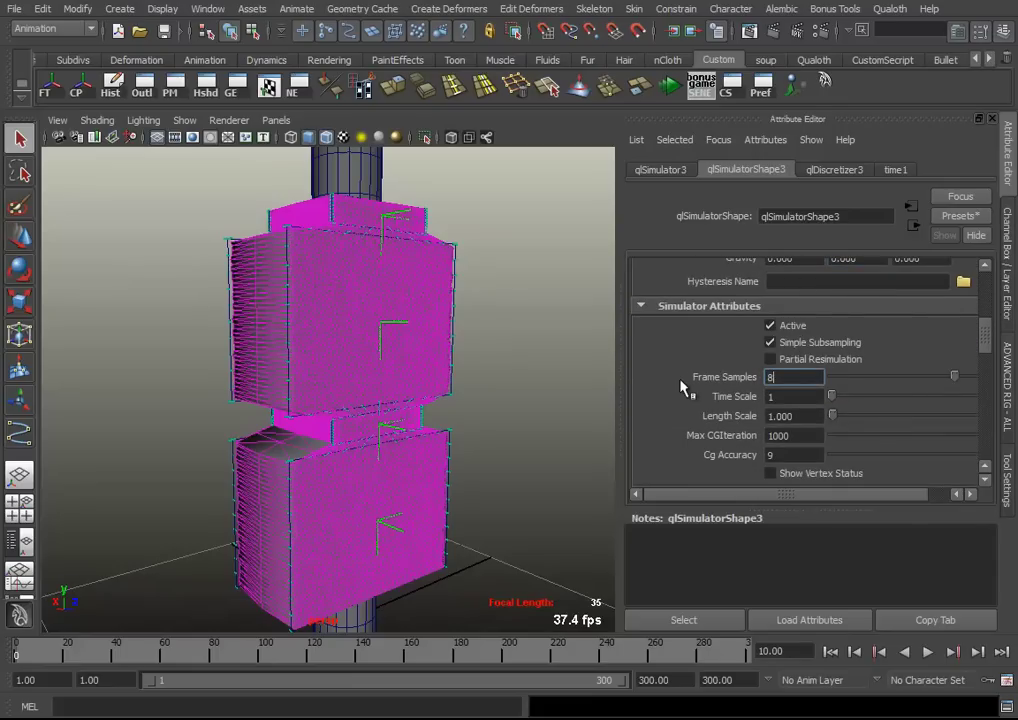
Set Length Scale to 1.200 and enable Self Collision on qlSimulatorShape3
{"action": "double_click", "coordinate": [810, 416]}
{"action": "type", "text": "1.200"}
{"action": "scroll", "coordinate": [852, 423], "scroll_direction": "down", "scroll_amount": 3}
{"action": "scroll", "coordinate": [852, 423], "scroll_direction": "down", "scroll_amount": 1}
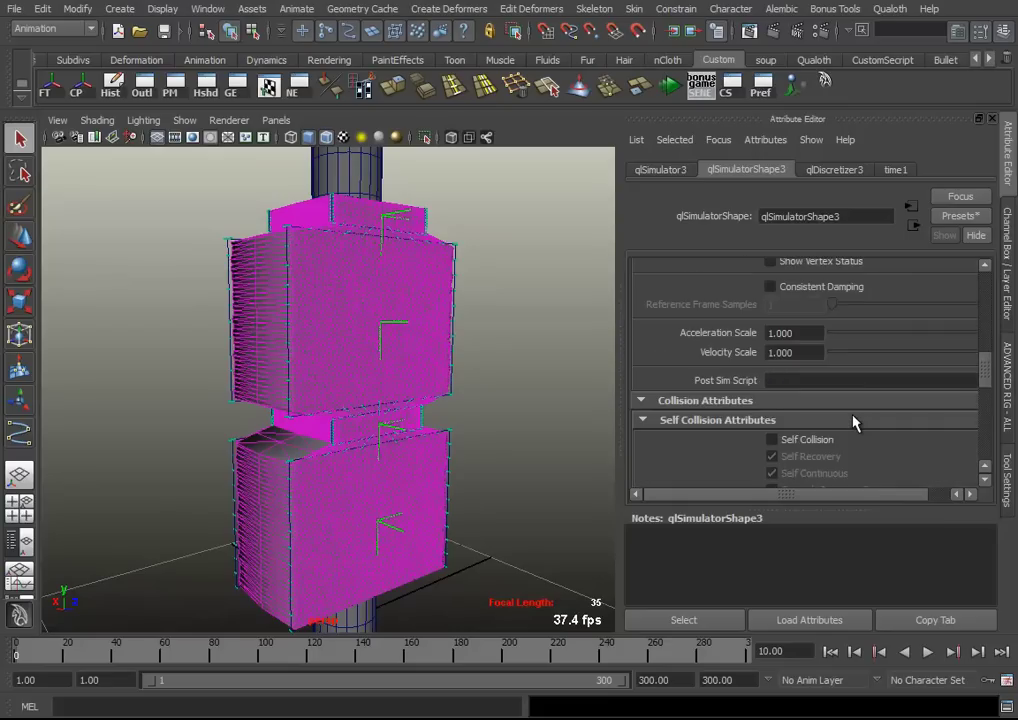
{"action": "scroll", "coordinate": [852, 423], "scroll_direction": "down", "scroll_amount": 1}
{"action": "left_click", "coordinate": [772, 386]}
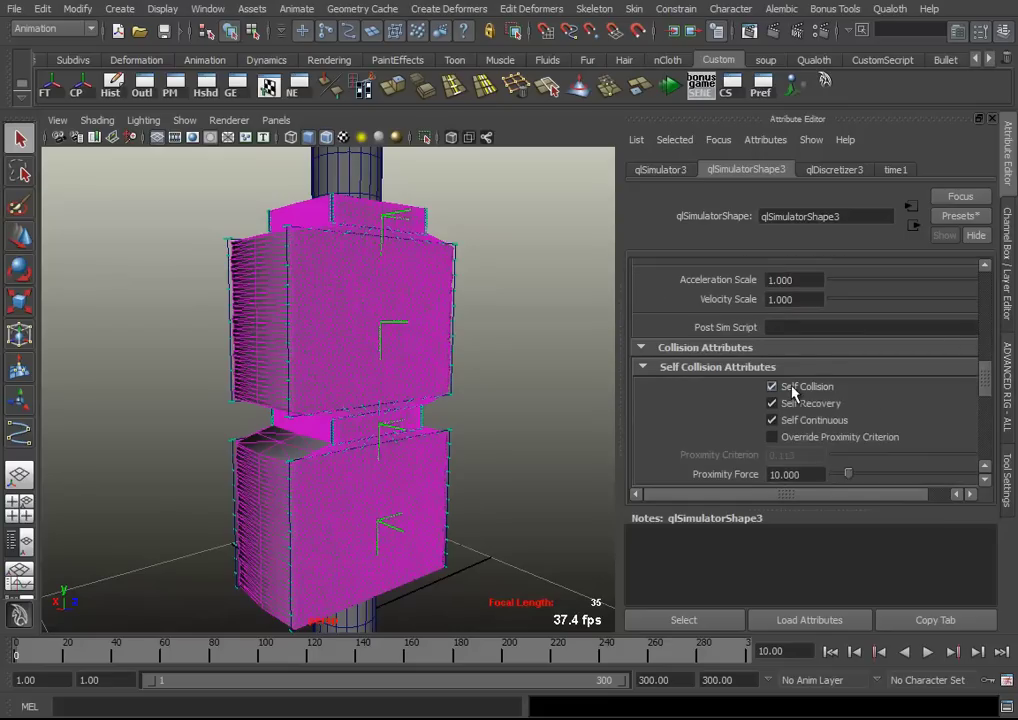
{"action": "scroll", "coordinate": [870, 408], "scroll_direction": "down", "scroll_amount": 2}
{"action": "scroll", "coordinate": [870, 408], "scroll_direction": "down", "scroll_amount": 3}
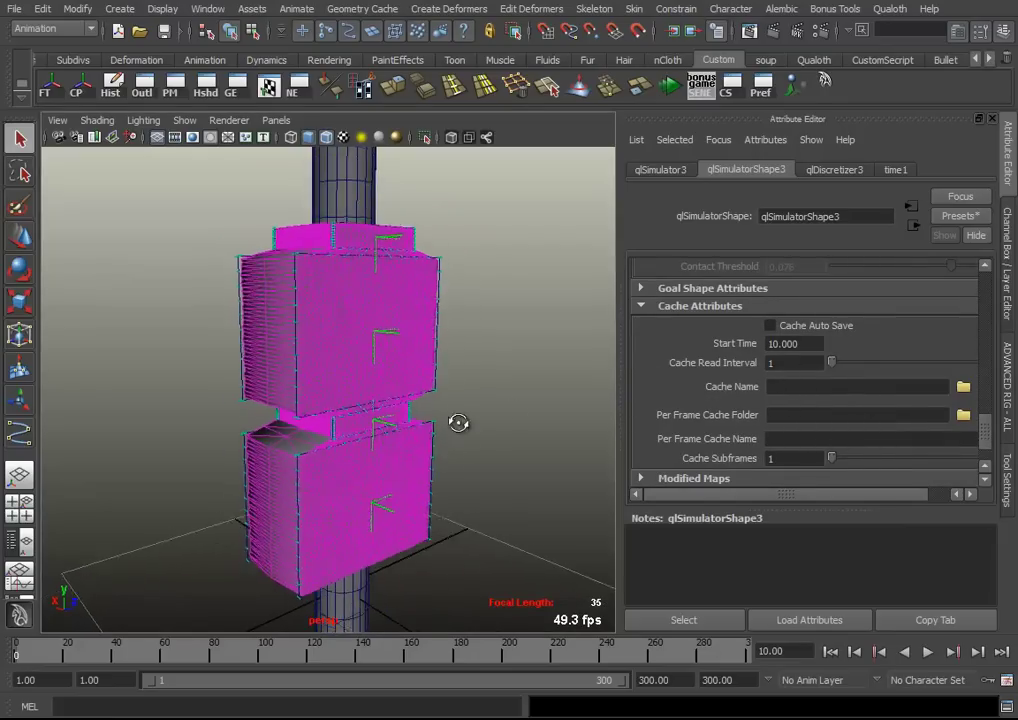
Select the cylinder in the viewport
{"action": "left_click_drag", "start_coordinate": [512, 408], "coordinate": [424, 401], "text": "alt"}
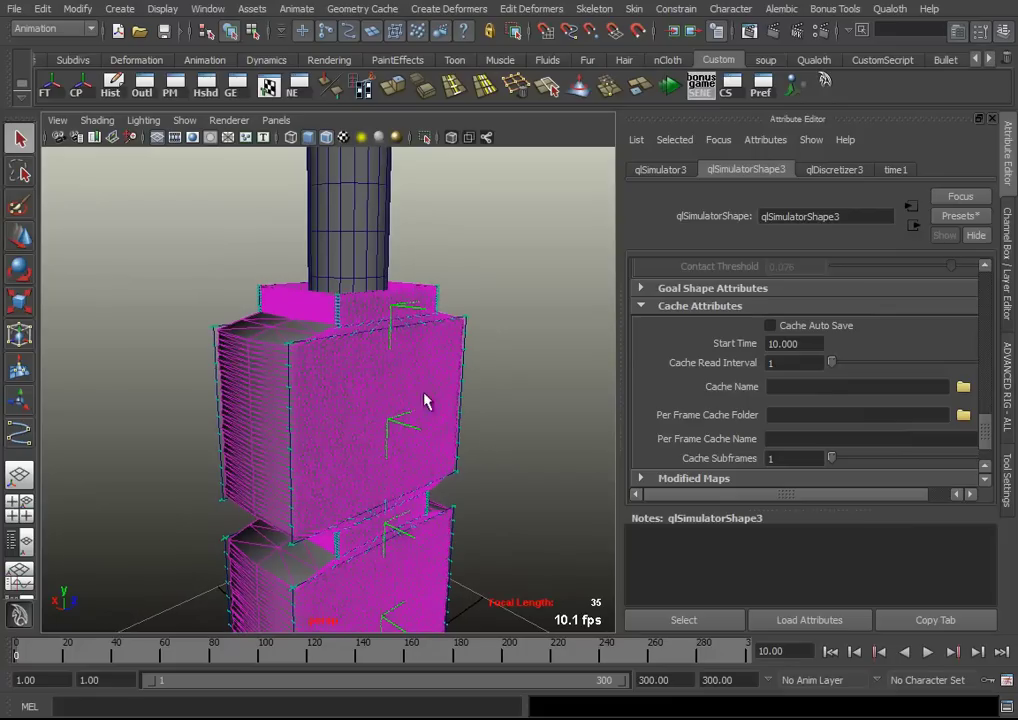
{"action": "left_click", "coordinate": [377, 365]}
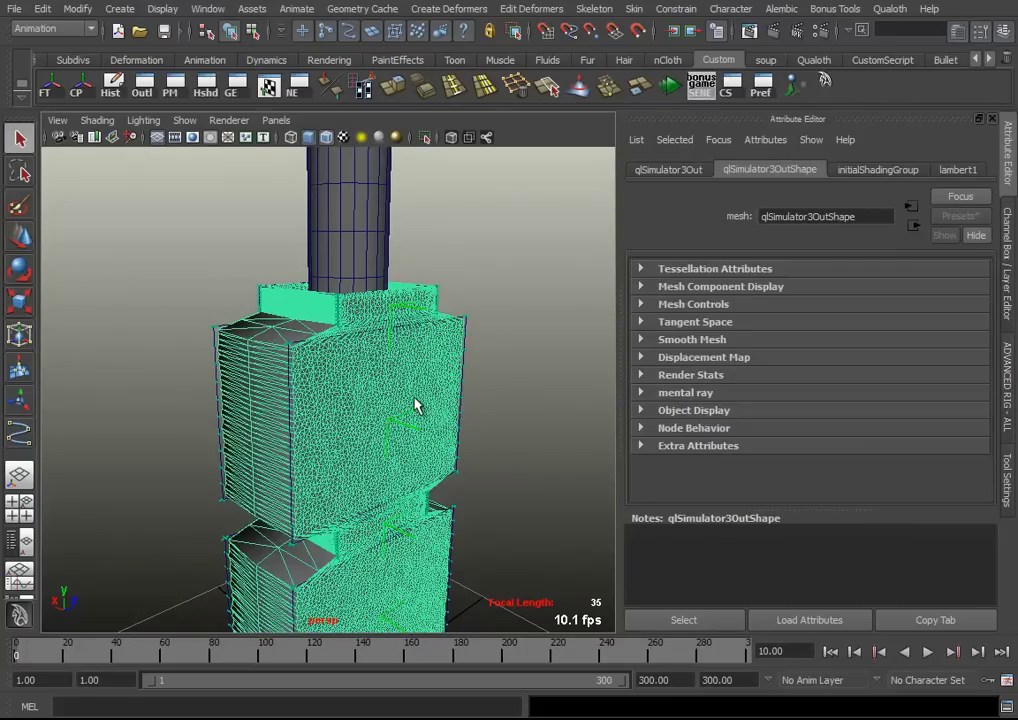
{"action": "middle_click_drag", "start_coordinate": [416, 409], "coordinate": [423, 452], "text": "alt"}
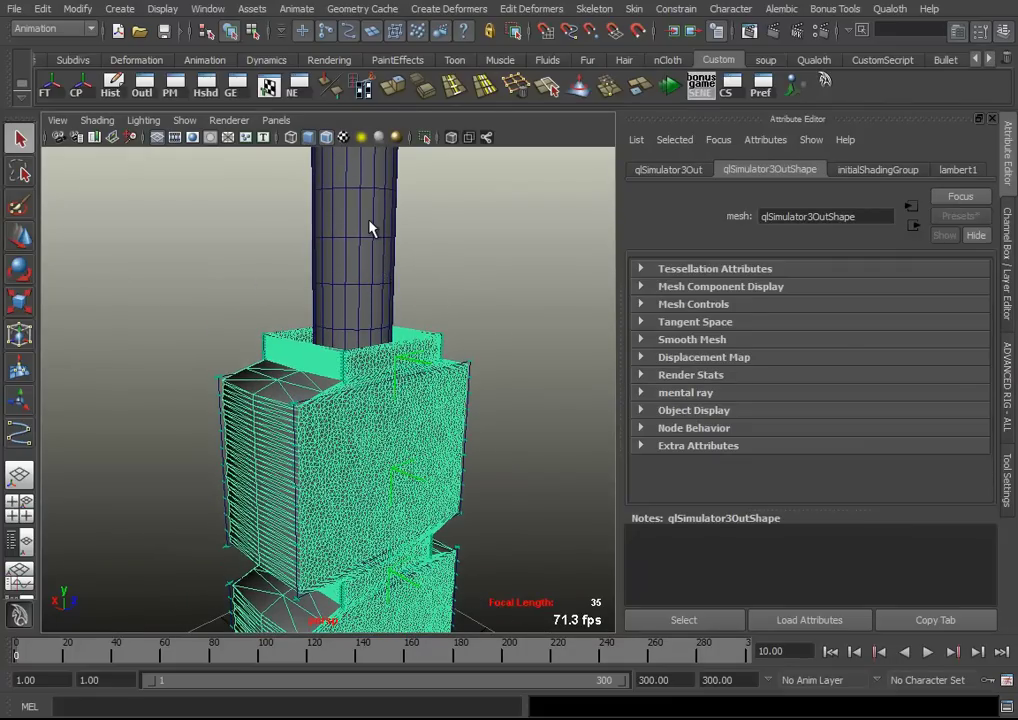
{"action": "left_click", "coordinate": [375, 228]}
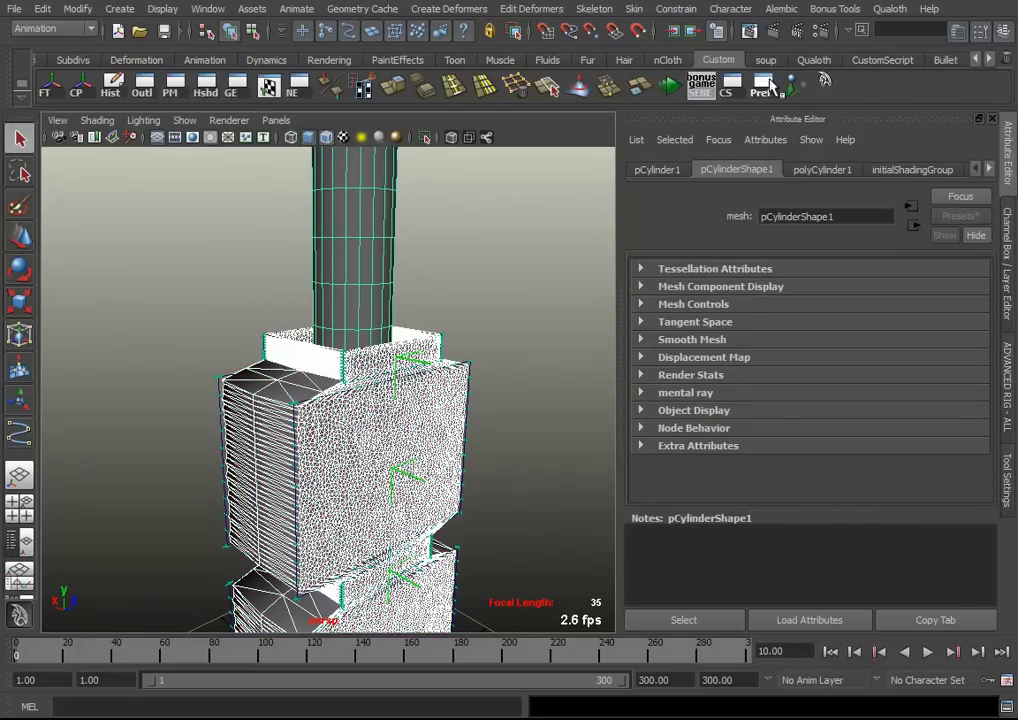
Make the cylinder a Qualoth collider, qlColliderShape1 with Offset 0.300
{"action": "left_click", "coordinate": [883, 12]}
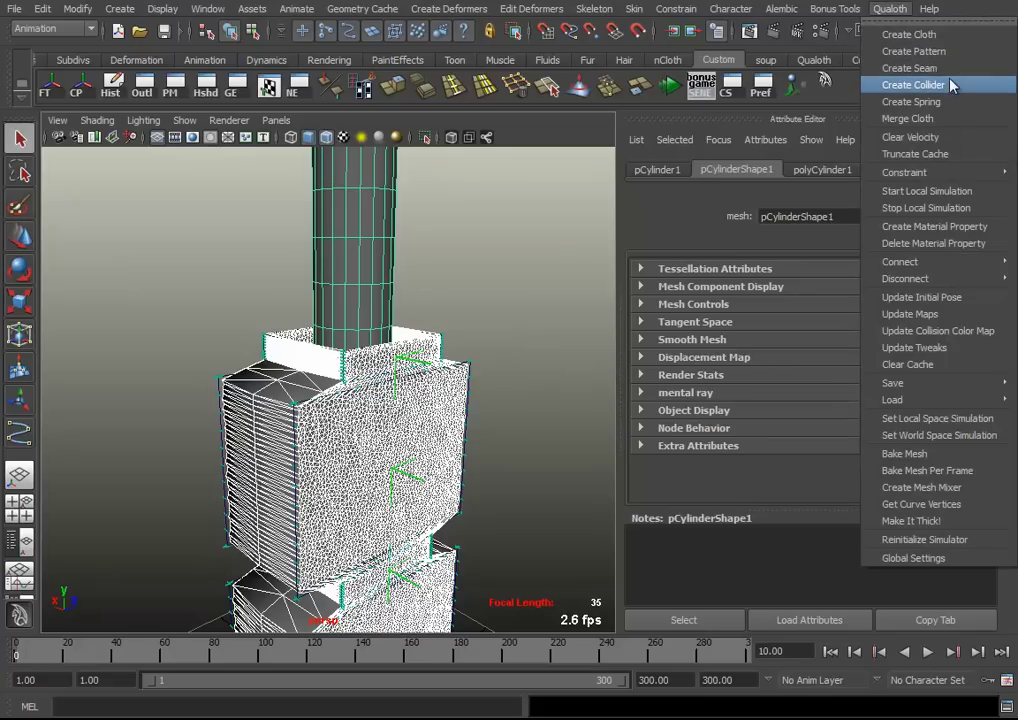
{"action": "left_click", "coordinate": [912, 85]}
{"action": "mouse_move", "coordinate": [376, 447]}
{"action": "left_mouse_down", "text": "alt"}
{"action": "mouse_move", "coordinate": [311, 454]}
{"action": "mouse_move", "coordinate": [364, 448]}
{"action": "mouse_move", "coordinate": [339, 391]}
{"action": "mouse_move", "coordinate": [362, 405]}
{"action": "mouse_move", "coordinate": [372, 385]}
{"action": "left_mouse_up", "text": "alt"}
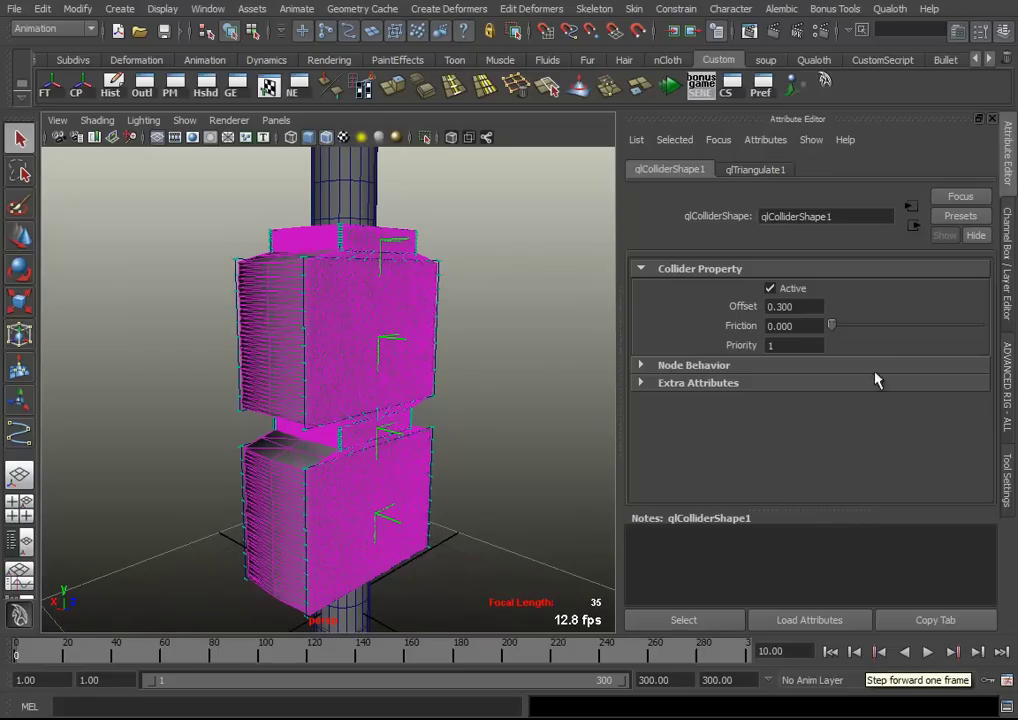
{"action": "left_click", "coordinate": [887, 9]}
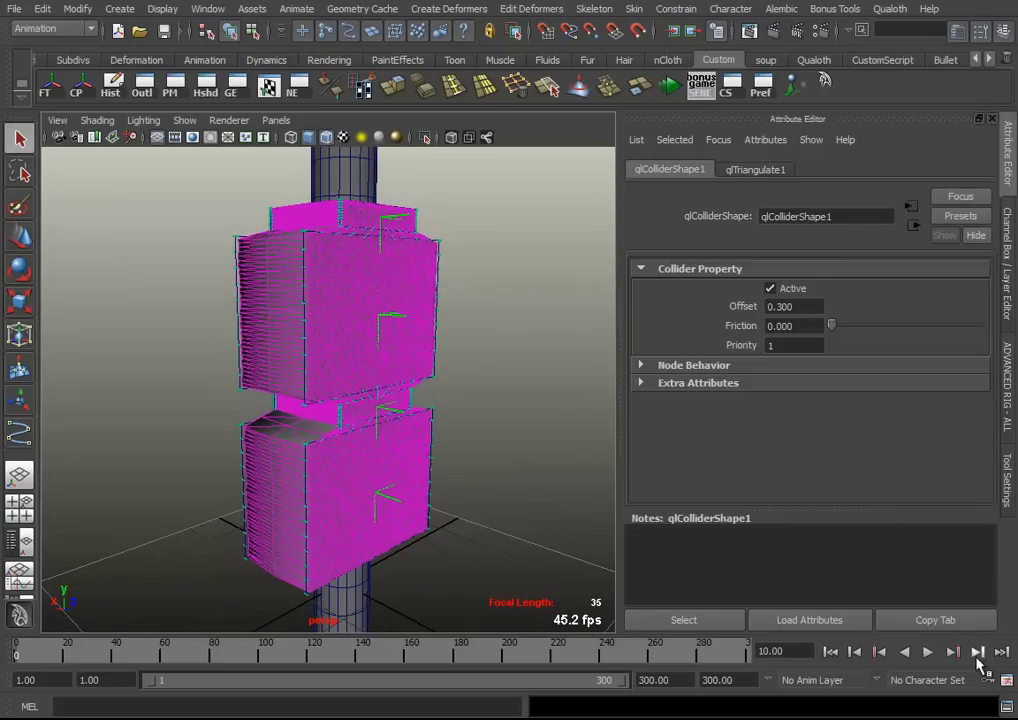
Step the simulation to frames 11 and 12 and inspect the cloth around the cylinder
{"action": "left_click", "coordinate": [976, 652]}
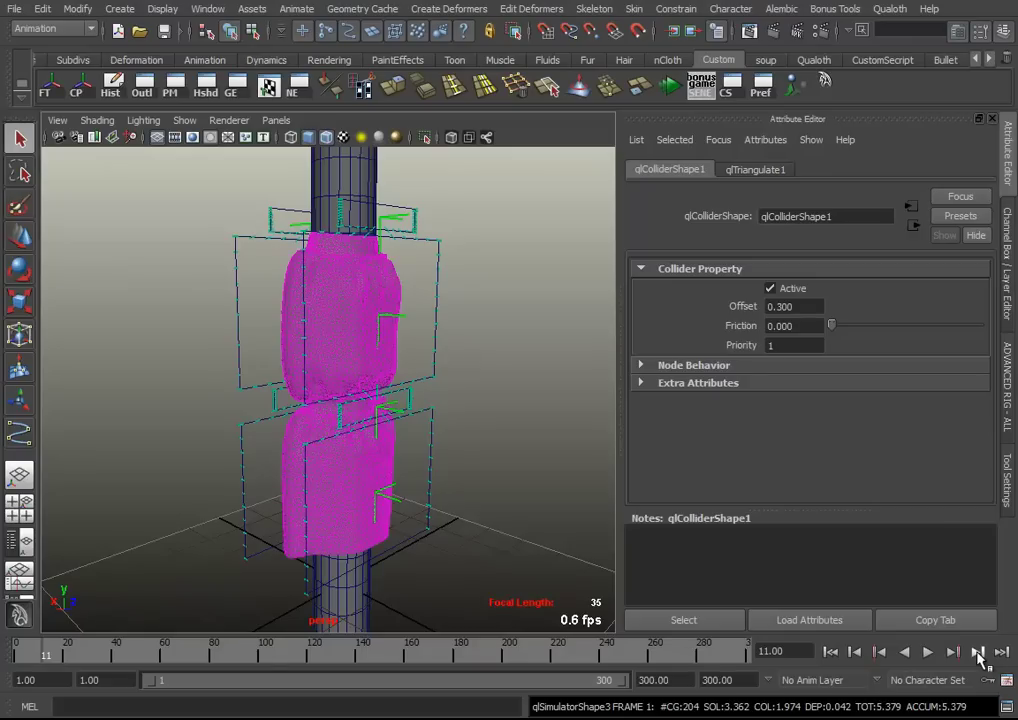
{"action": "left_click", "coordinate": [978, 653]}
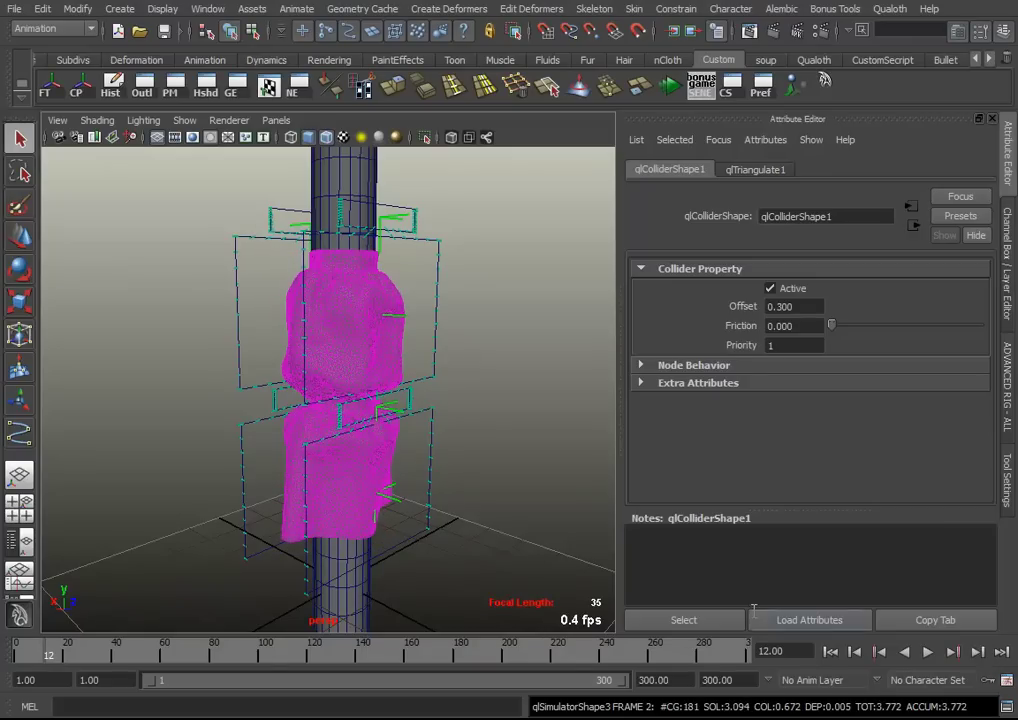
{"action": "left_click_drag", "start_coordinate": [400, 450], "coordinate": [286, 463], "text": "alt"}
{"action": "scroll", "coordinate": [477, 538], "scroll_direction": "up", "scroll_amount": 5}
{"action": "mouse_move", "coordinate": [477, 538]}
{"action": "left_mouse_down", "text": "alt"}
{"action": "mouse_move", "coordinate": [419, 546]}
{"action": "mouse_move", "coordinate": [439, 454]}
{"action": "left_mouse_up", "text": "alt"}
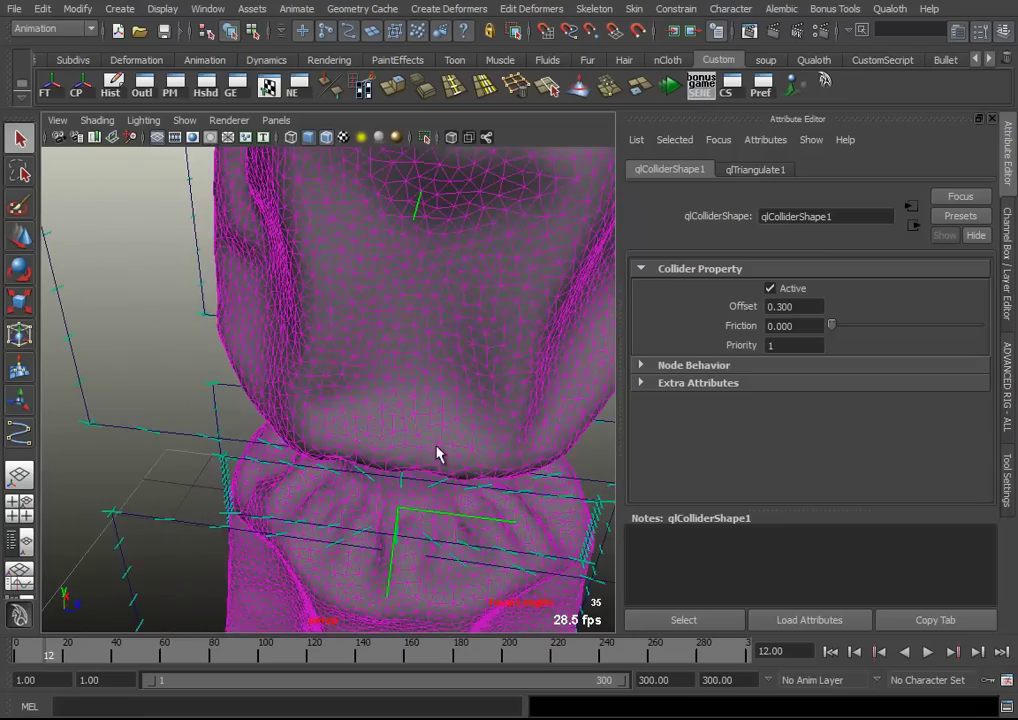
{"action": "scroll", "coordinate": [398, 604], "scroll_direction": "down", "scroll_amount": 5}
{"action": "mouse_move", "coordinate": [370, 531]}
{"action": "left_mouse_down", "text": "alt"}
{"action": "mouse_move", "coordinate": [413, 556]}
{"action": "mouse_move", "coordinate": [439, 545]}
{"action": "mouse_move", "coordinate": [457, 504]}
{"action": "left_mouse_up", "text": "alt"}
{"action": "scroll", "coordinate": [364, 504], "scroll_direction": "down", "scroll_amount": 3}
{"action": "scroll", "coordinate": [287, 446], "scroll_direction": "down", "scroll_amount": 3}
Rewind to frame 1 and select the simulated cloth mesh
{"action": "left_click_drag", "start_coordinate": [286, 446], "coordinate": [423, 479], "text": "alt"}
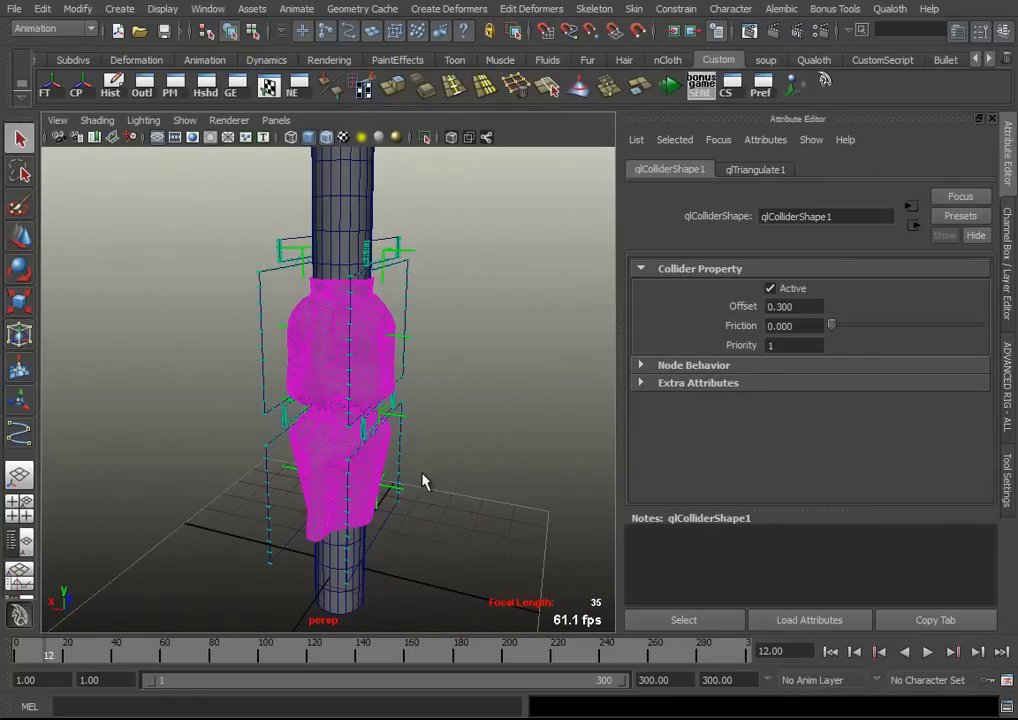
{"action": "left_click", "coordinate": [829, 652]}
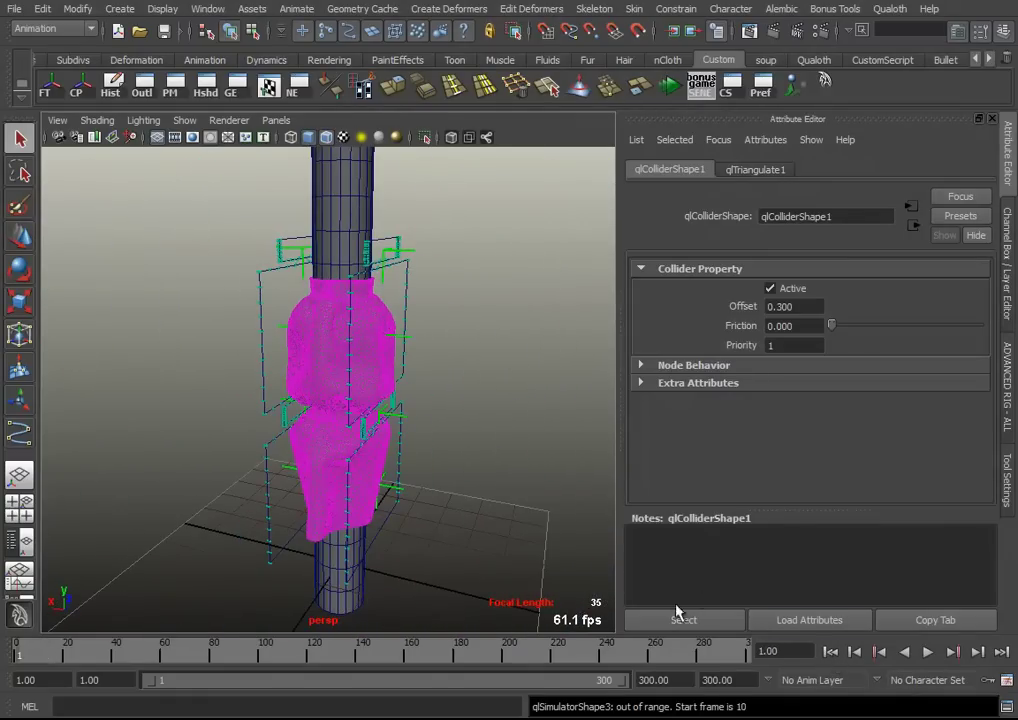
{"action": "left_click", "coordinate": [375, 355]}
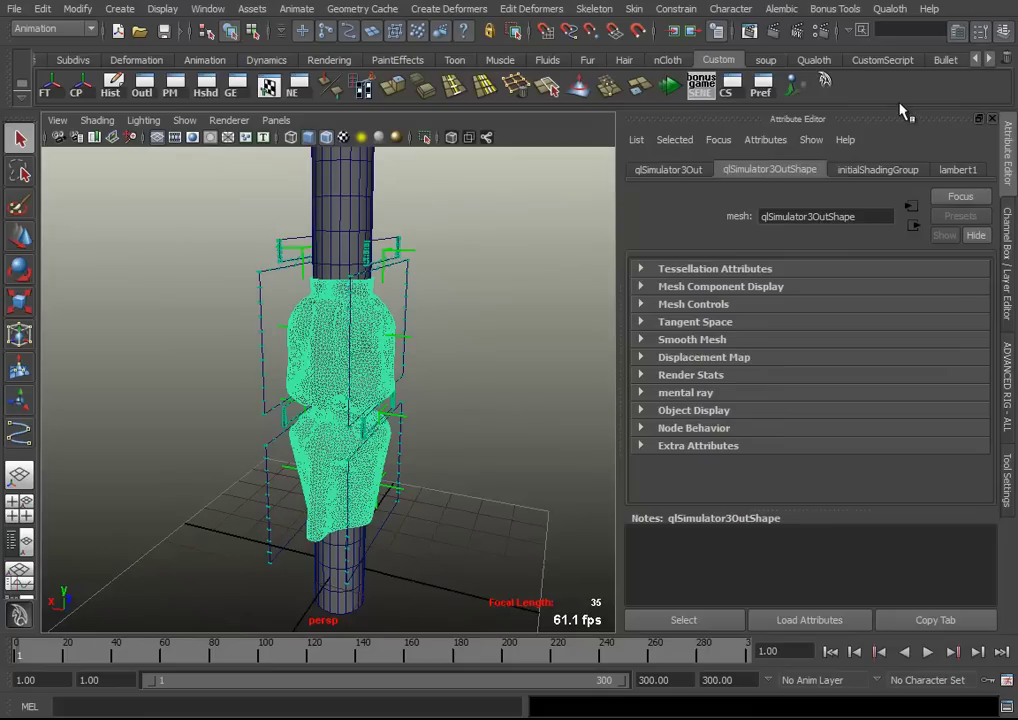
{"action": "left_click", "coordinate": [814, 60]}
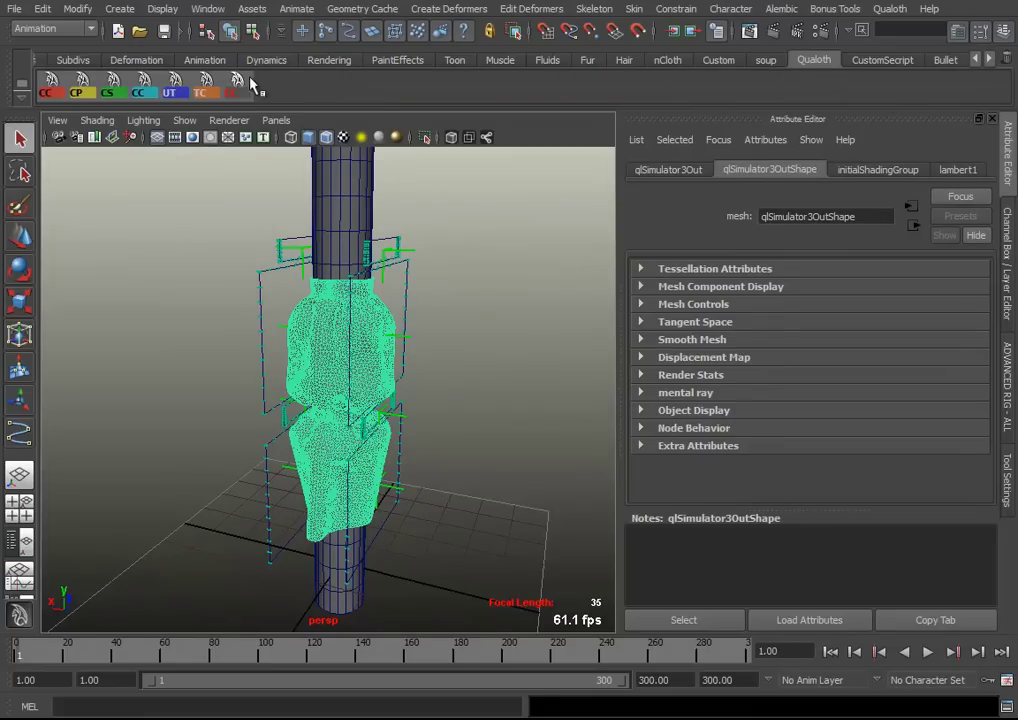
Reset the cloth to its initial pose and select pattern qlPatternShape5
{"action": "left_click", "coordinate": [200, 78]}
{"action": "left_click_drag", "start_coordinate": [343, 345], "coordinate": [368, 359], "text": "alt"}
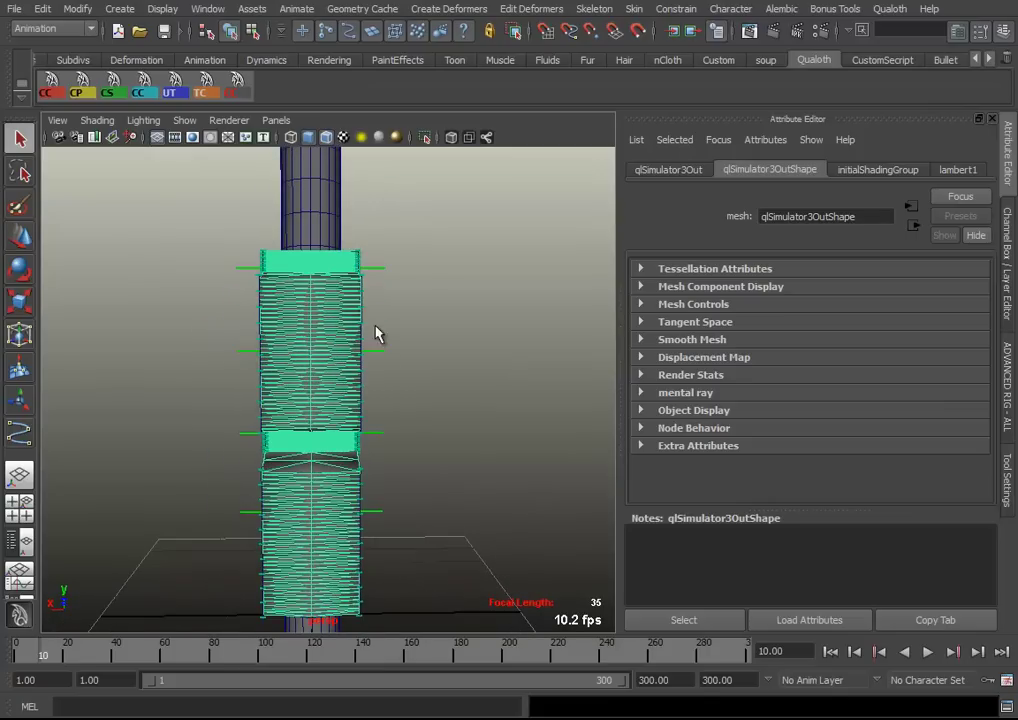
{"action": "left_click", "coordinate": [268, 320]}
{"action": "left_click", "coordinate": [248, 289]}
{"action": "left_click_drag", "start_coordinate": [320, 364], "coordinate": [302, 338], "text": "alt"}
{"action": "right_click_drag", "start_coordinate": [302, 338], "coordinate": [397, 342], "text": "alt"}
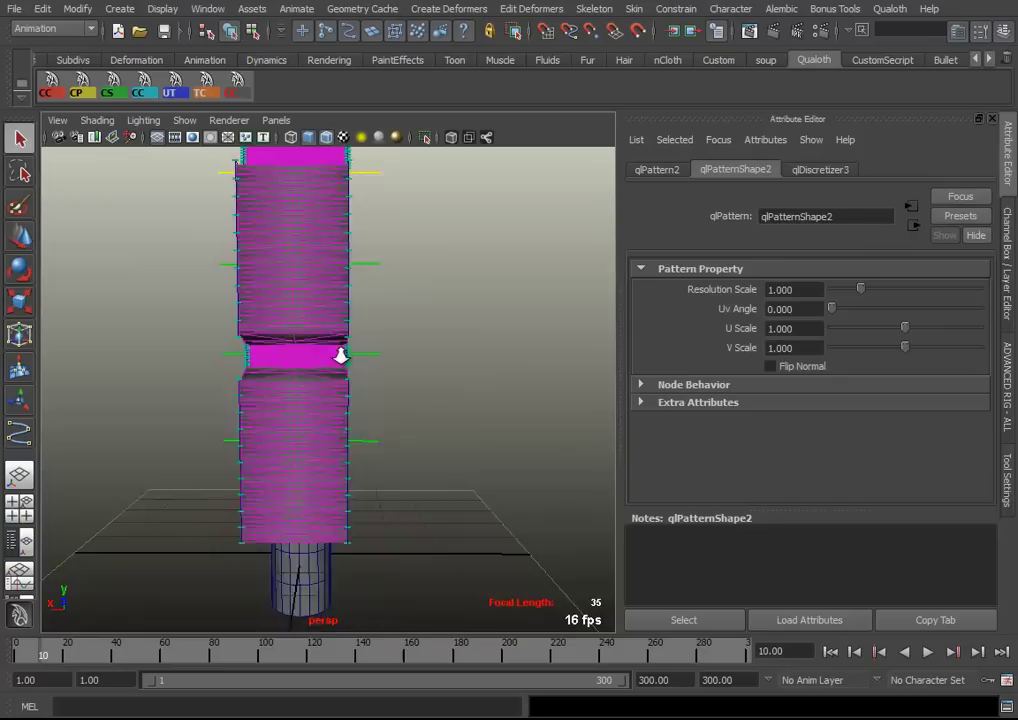
{"action": "left_click", "coordinate": [205, 343]}
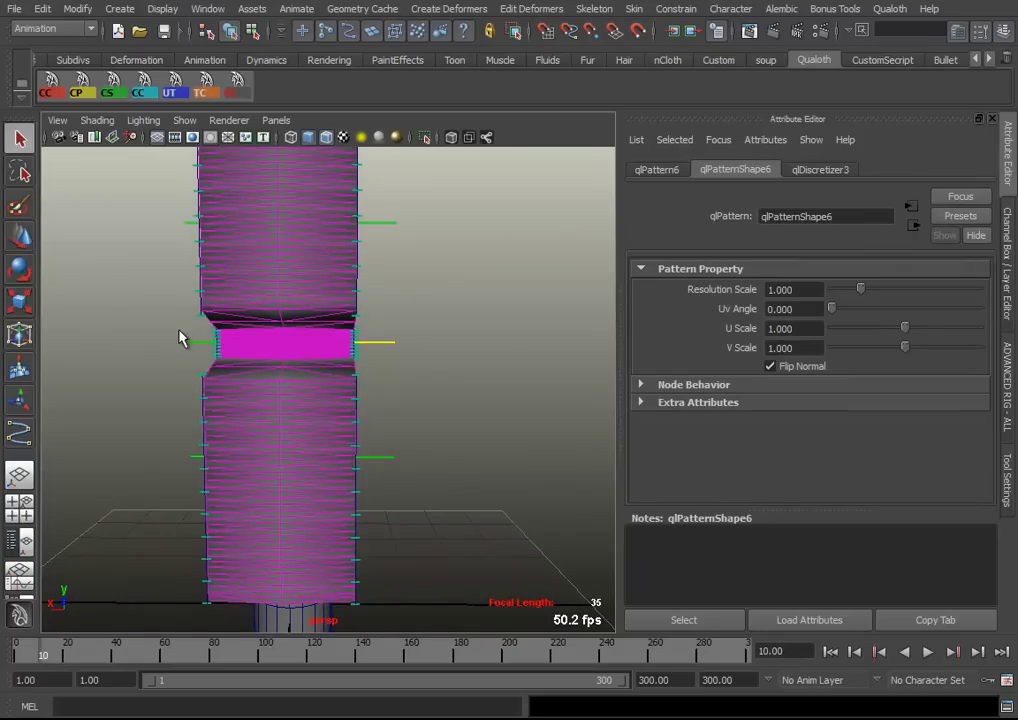
{"action": "left_click", "coordinate": [770, 366]}
{"action": "double_click", "coordinate": [783, 328]}
Set qlPatternShape5's U Scale to 0.600
{"action": "mouse_move", "coordinate": [466, 357]}
{"action": "left_mouse_down", "text": "alt"}
{"action": "mouse_move", "coordinate": [393, 375]}
{"action": "mouse_move", "coordinate": [357, 416]}
{"action": "mouse_move", "coordinate": [291, 400]}
{"action": "mouse_move", "coordinate": [287, 433]}
{"action": "mouse_move", "coordinate": [329, 448]}
{"action": "mouse_move", "coordinate": [434, 432]}
{"action": "mouse_move", "coordinate": [509, 445]}
{"action": "mouse_move", "coordinate": [366, 415]}
{"action": "mouse_move", "coordinate": [377, 404]}
{"action": "mouse_move", "coordinate": [382, 341]}
{"action": "left_mouse_up", "text": "alt"}
{"action": "right_click_drag", "start_coordinate": [413, 313], "coordinate": [348, 352], "text": "alt"}
{"action": "mouse_move", "coordinate": [348, 352]}
{"action": "left_mouse_down", "text": "alt"}
{"action": "mouse_move", "coordinate": [370, 289]}
{"action": "mouse_move", "coordinate": [395, 341]}
{"action": "mouse_move", "coordinate": [516, 340]}
{"action": "mouse_move", "coordinate": [273, 425]}
{"action": "mouse_move", "coordinate": [311, 411]}
{"action": "mouse_move", "coordinate": [224, 380]}
{"action": "mouse_move", "coordinate": [227, 235]}
{"action": "mouse_move", "coordinate": [247, 272]}
{"action": "left_mouse_up", "text": "alt"}
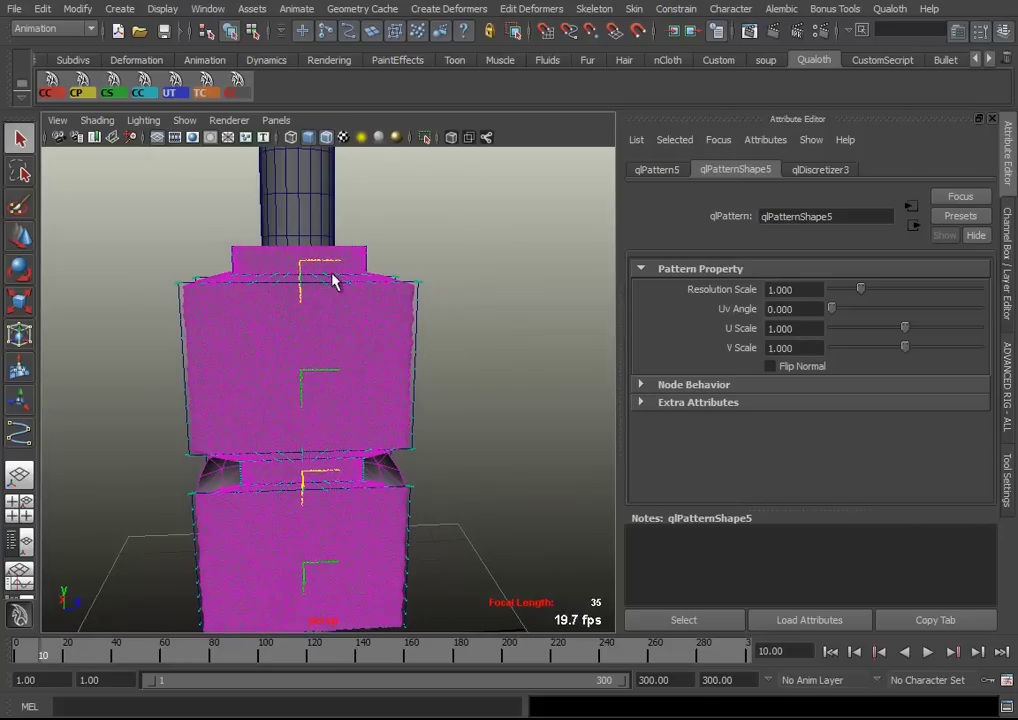
{"action": "mouse_move", "coordinate": [316, 392]}
{"action": "left_mouse_down", "text": "alt"}
{"action": "mouse_move", "coordinate": [295, 382]}
{"action": "mouse_move", "coordinate": [348, 391]}
{"action": "mouse_move", "coordinate": [325, 386]}
{"action": "left_mouse_up", "text": "alt"}
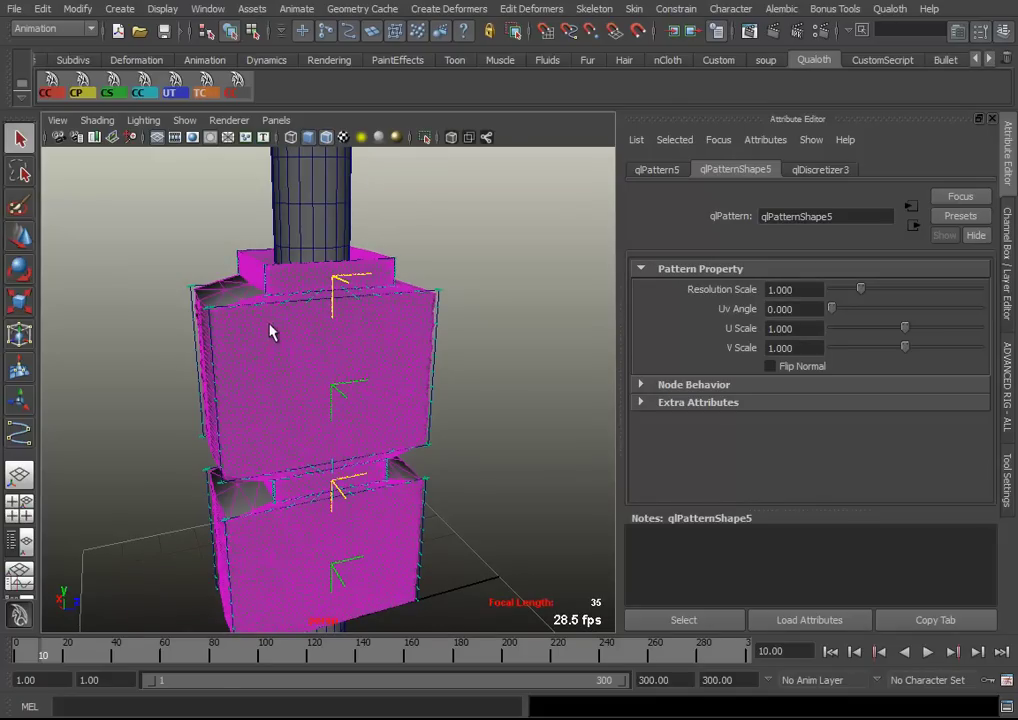
{"action": "mouse_move", "coordinate": [355, 307]}
{"action": "left_mouse_down", "text": "alt"}
{"action": "mouse_move", "coordinate": [382, 379]}
{"action": "mouse_move", "coordinate": [745, 368]}
{"action": "mouse_move", "coordinate": [382, 354]}
{"action": "mouse_move", "coordinate": [370, 364]}
{"action": "mouse_move", "coordinate": [435, 296]}
{"action": "mouse_move", "coordinate": [573, 345]}
{"action": "left_mouse_up", "text": "alt"}
{"action": "left_click_drag", "start_coordinate": [804, 327], "coordinate": [726, 333]}
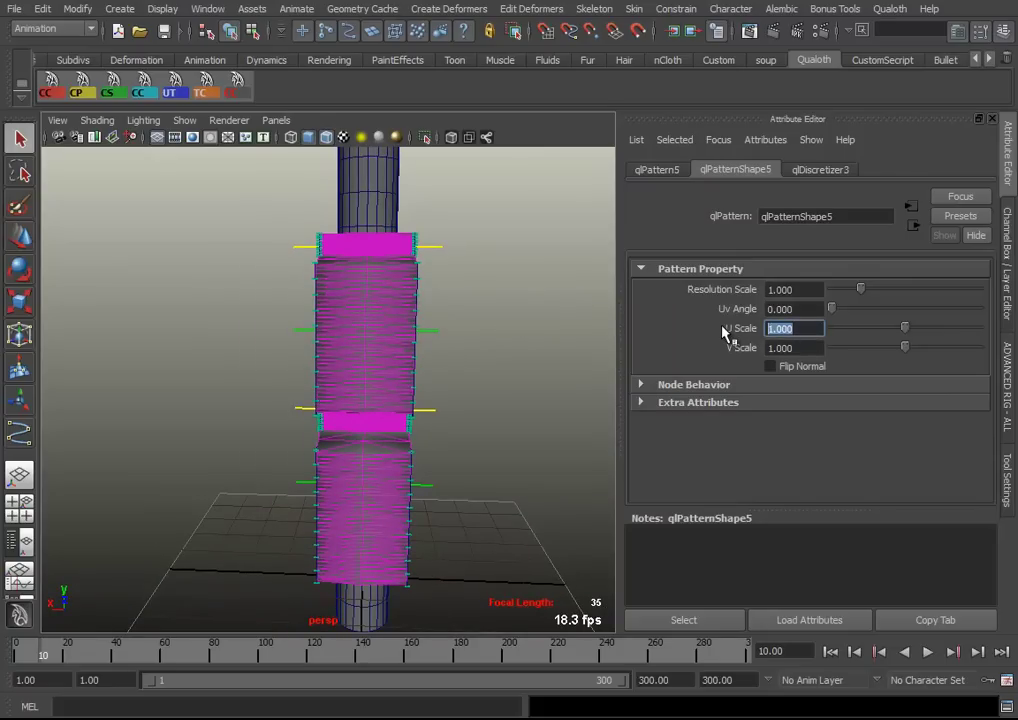
{"action": "type", "text": "0.6"}
{"action": "key", "text": "Return"}
{"action": "mouse_move", "coordinate": [420, 320]}
{"action": "left_mouse_down", "text": "alt"}
{"action": "mouse_move", "coordinate": [323, 325]}
{"action": "mouse_move", "coordinate": [359, 345]}
{"action": "left_mouse_up", "text": "alt"}
Deselect everything, jump to frame 1, and step forward to frame 2
{"action": "left_click", "coordinate": [364, 307]}
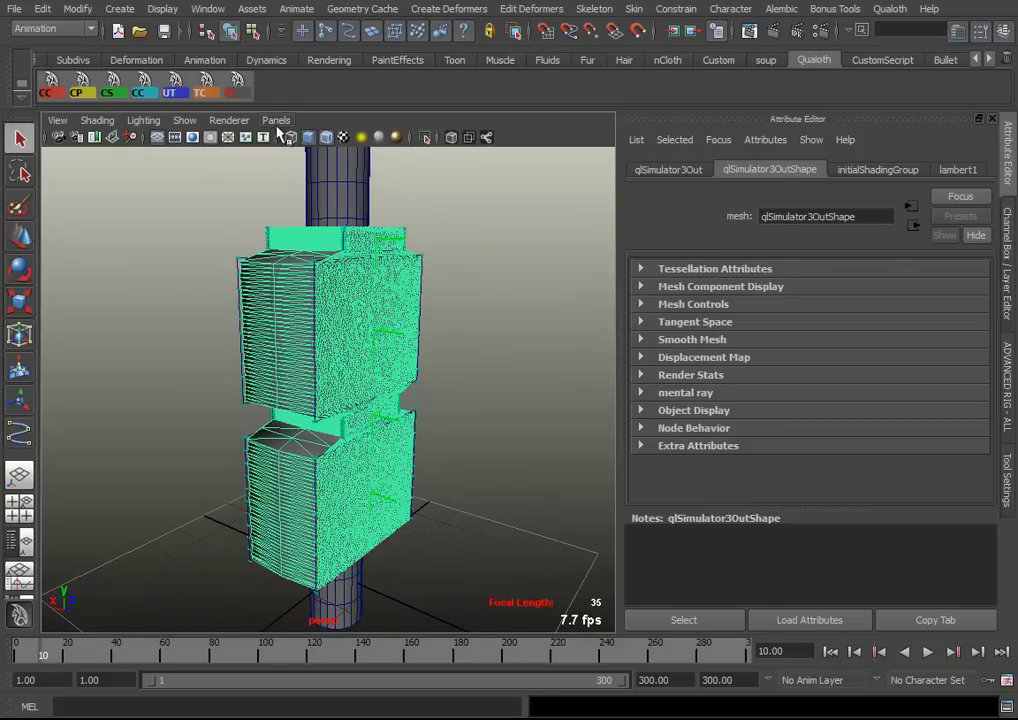
{"action": "left_click", "coordinate": [459, 398]}
{"action": "left_click_drag", "start_coordinate": [459, 398], "coordinate": [411, 404], "text": "alt"}
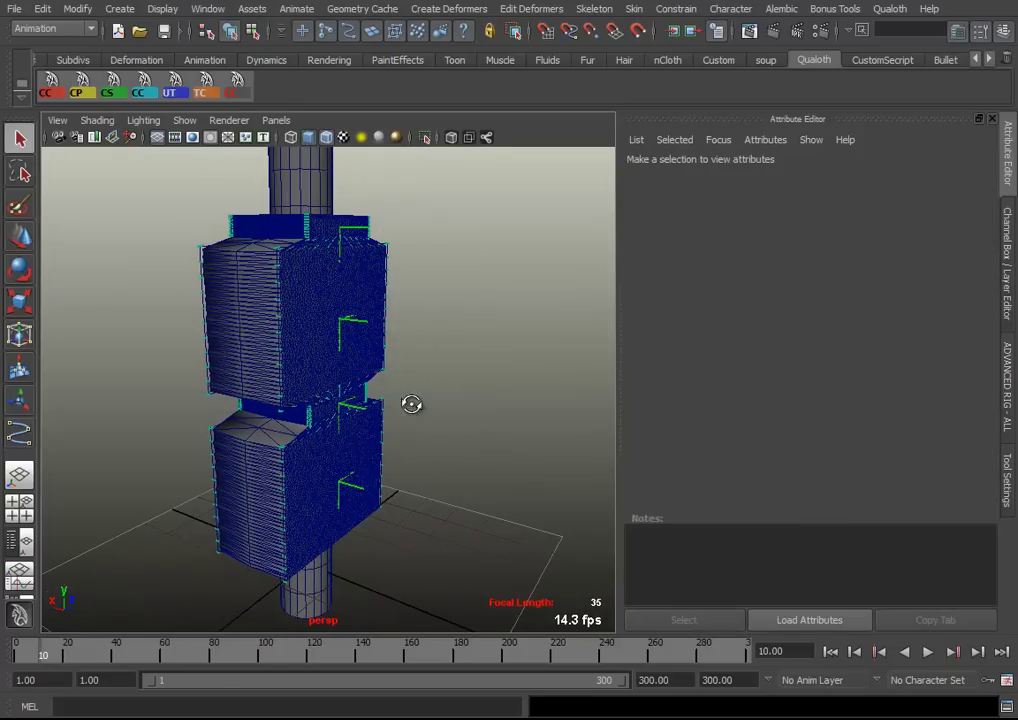
{"action": "left_click", "coordinate": [829, 654]}
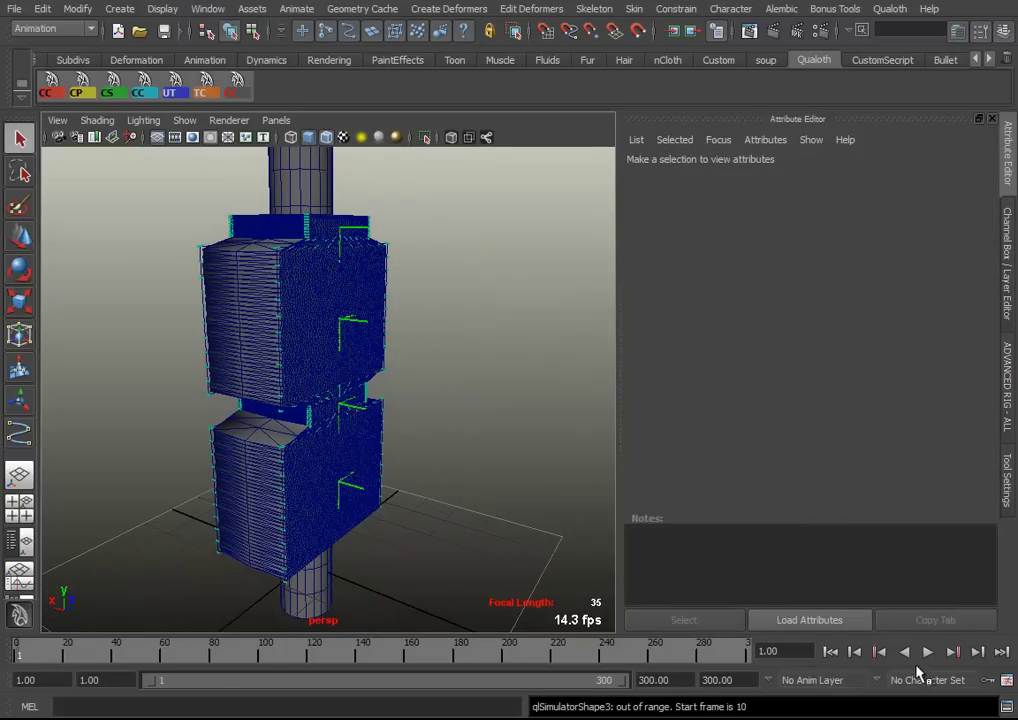
{"action": "left_click", "coordinate": [979, 654]}
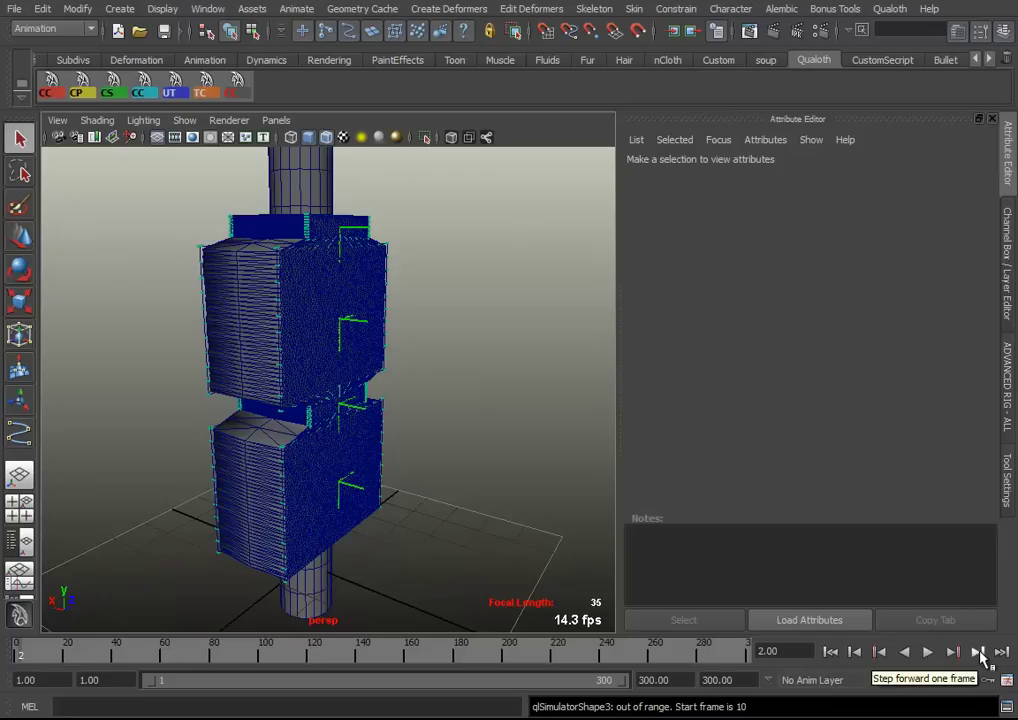
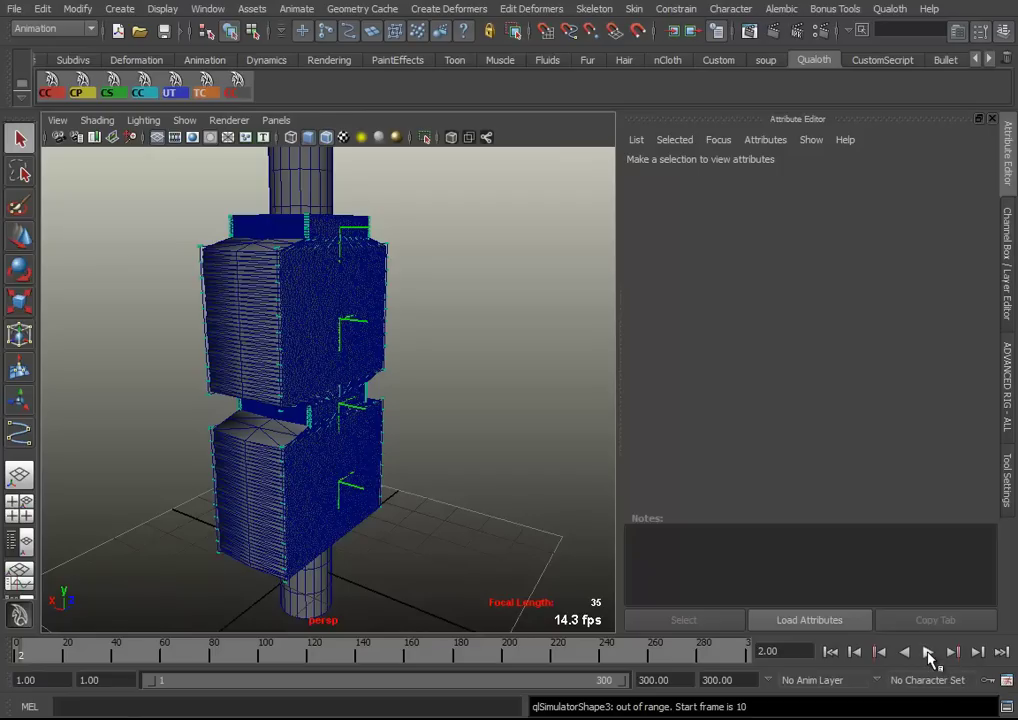
Step and play the cloth simulation, stopping around frame 12
{"action": "left_click", "coordinate": [953, 652]}
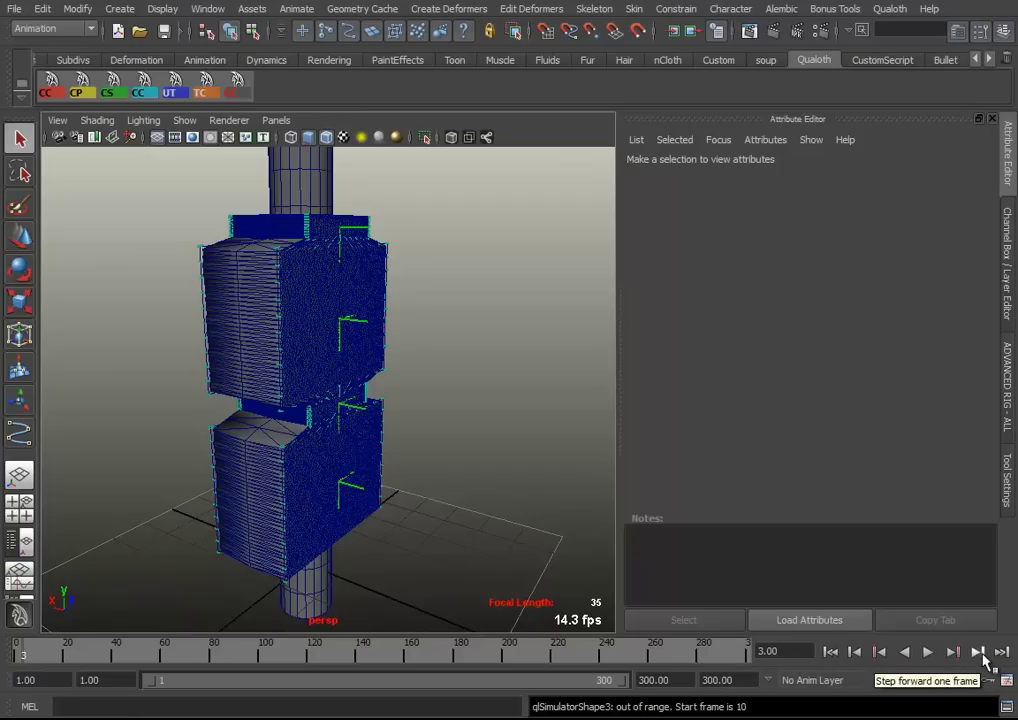
{"action": "left_click", "coordinate": [927, 652]}
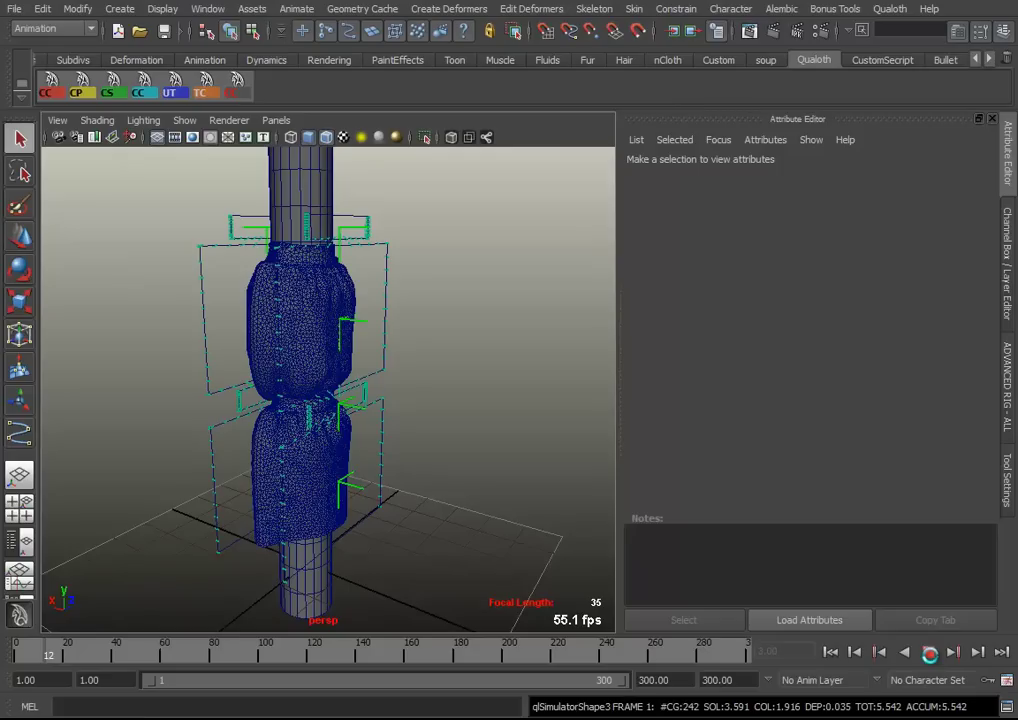
{"action": "left_click", "coordinate": [929, 653]}
Return to the start frame and clear the cloth mesh's Qualoth cache
{"action": "left_click", "coordinate": [834, 652]}
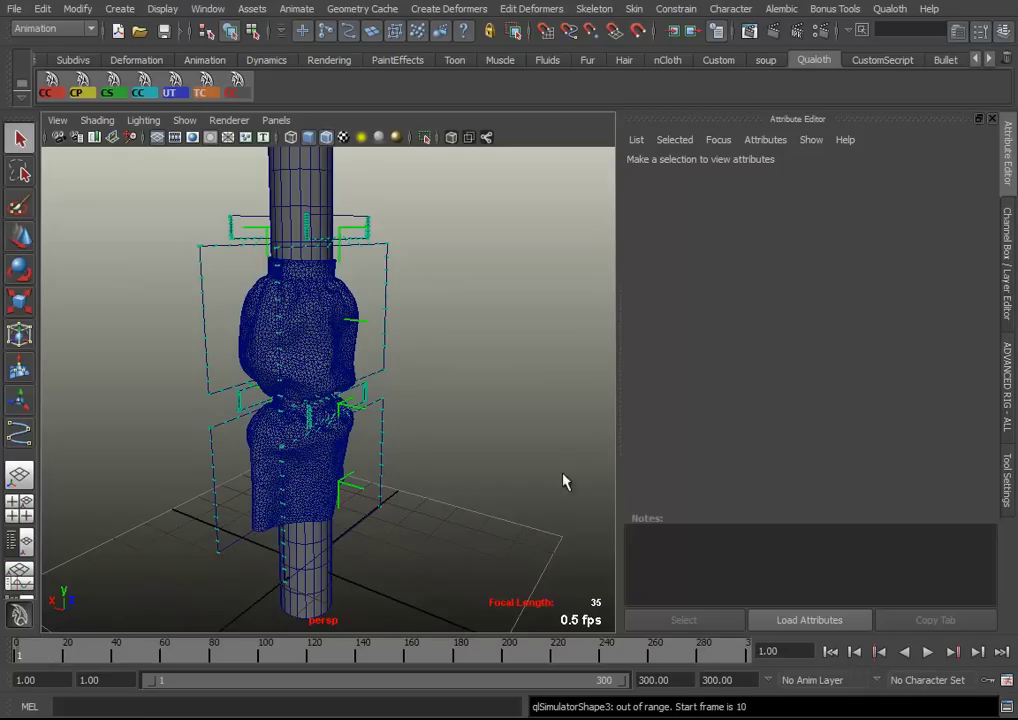
{"action": "left_click", "coordinate": [312, 313]}
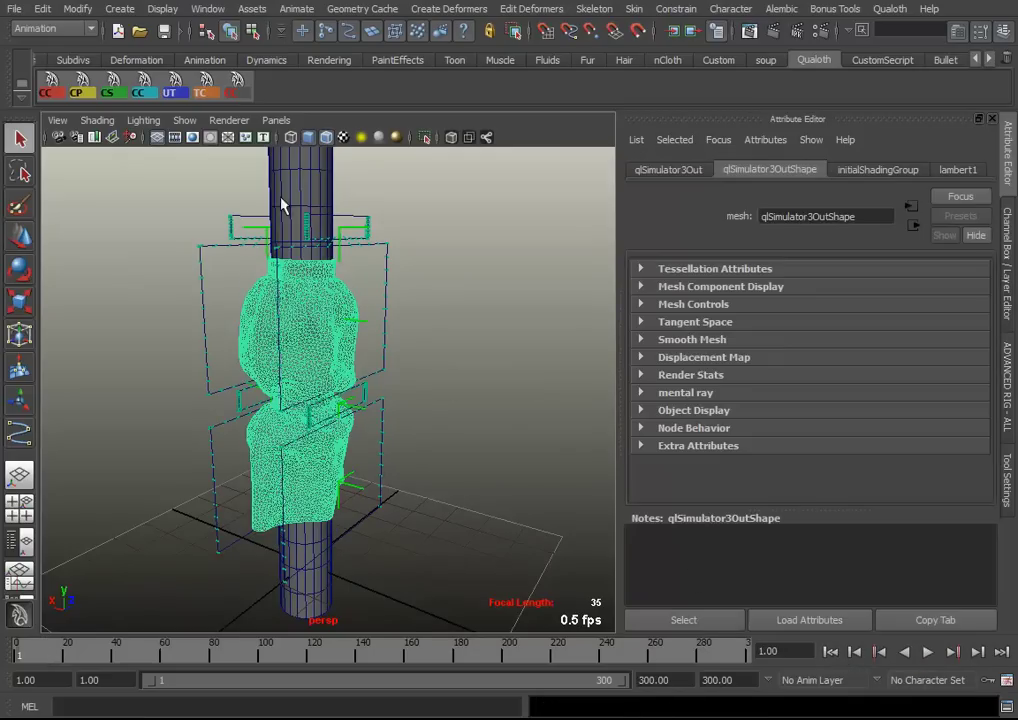
{"action": "left_click", "coordinate": [247, 93]}
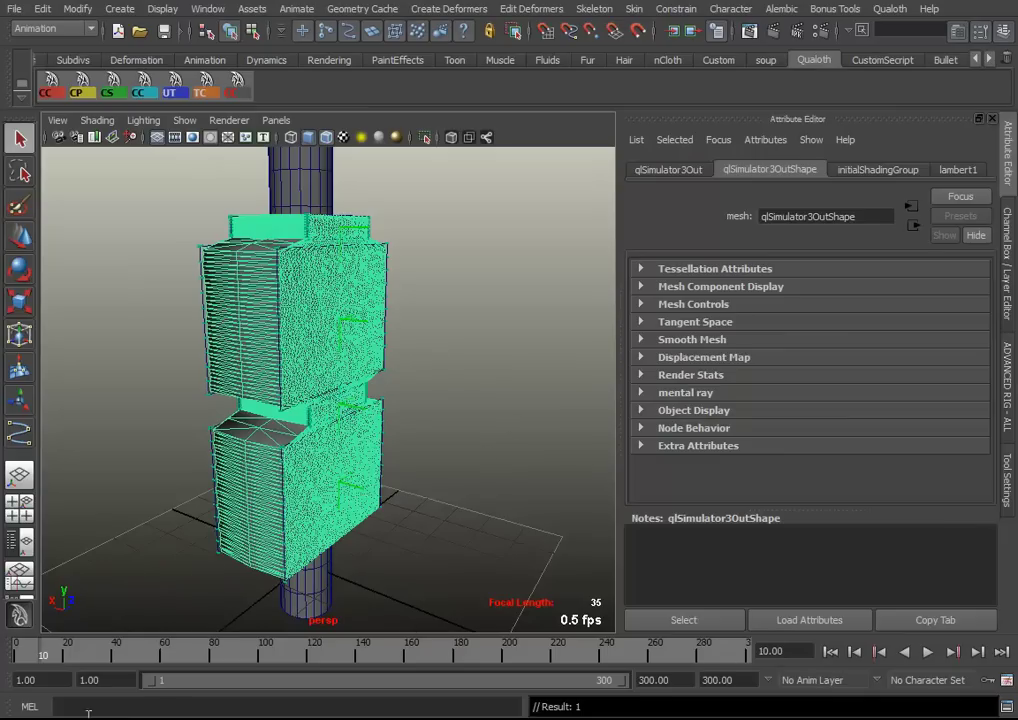
Set qlSimulator3's cache Start Time to 1.000 from the Outliner
{"action": "key", "text": "space"}
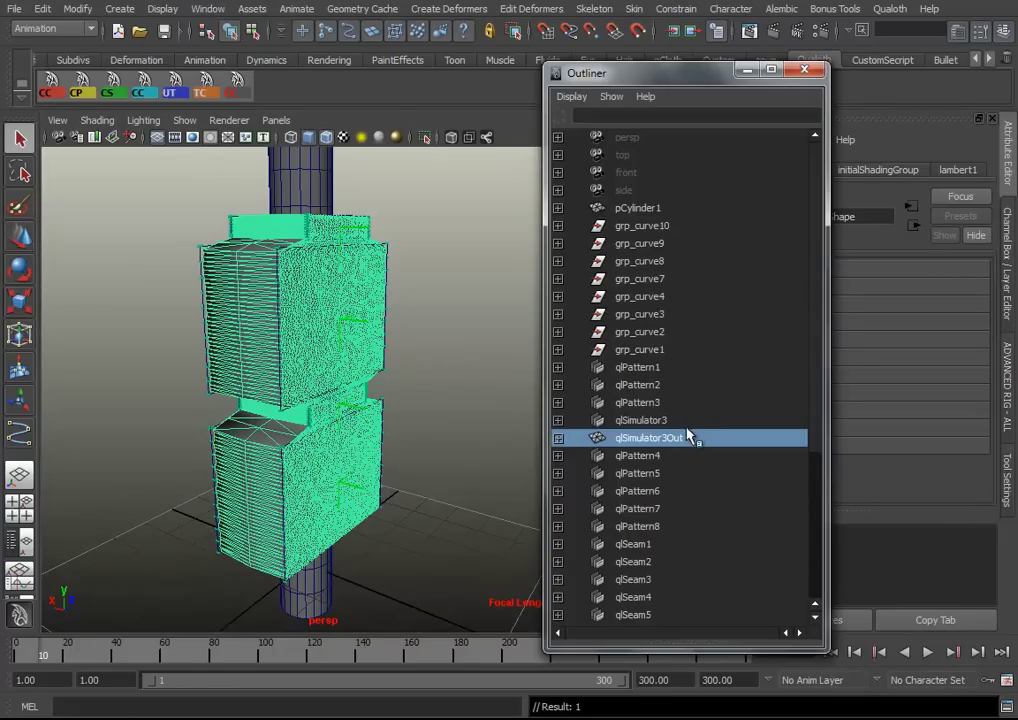
{"action": "left_click", "coordinate": [643, 420]}
{"action": "left_click_drag", "start_coordinate": [697, 80], "coordinate": [482, 78]}
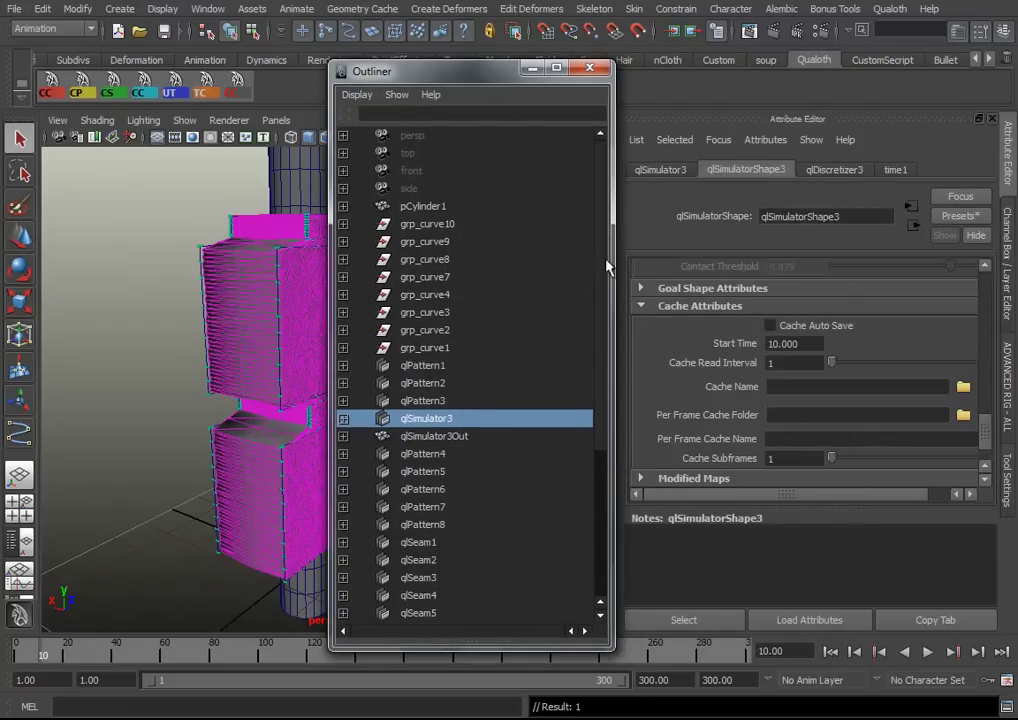
{"action": "left_click", "coordinate": [793, 343]}
{"action": "type", "text": "1.000"}
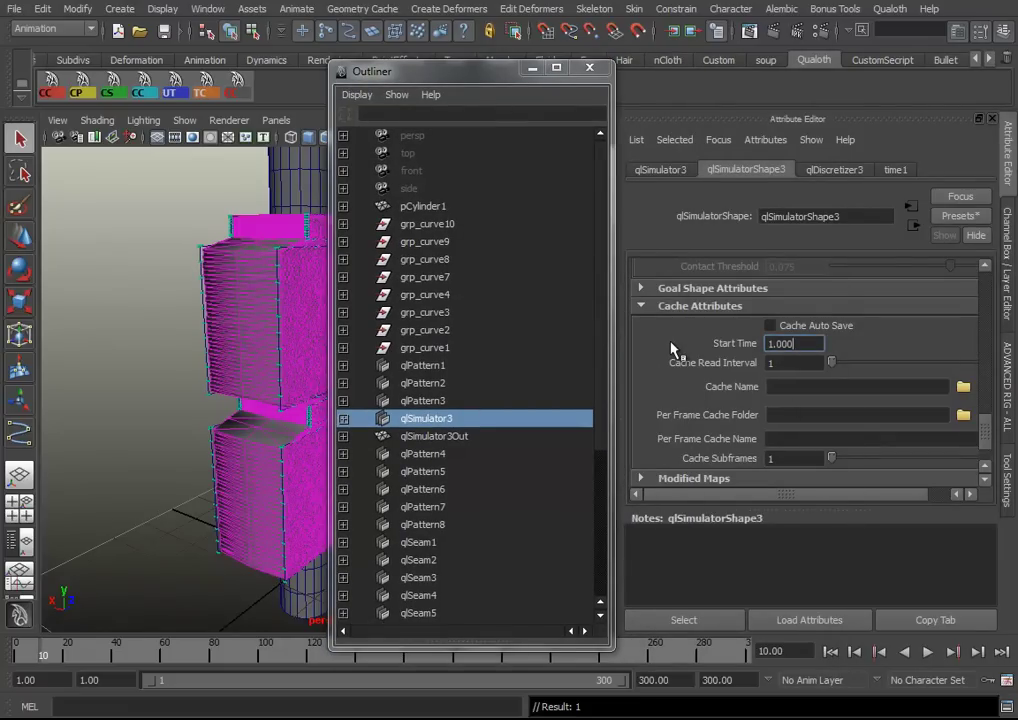
Minimize the Outliner and move the time slider to frame 41
{"action": "left_click_drag", "start_coordinate": [545, 78], "coordinate": [595, 65]}
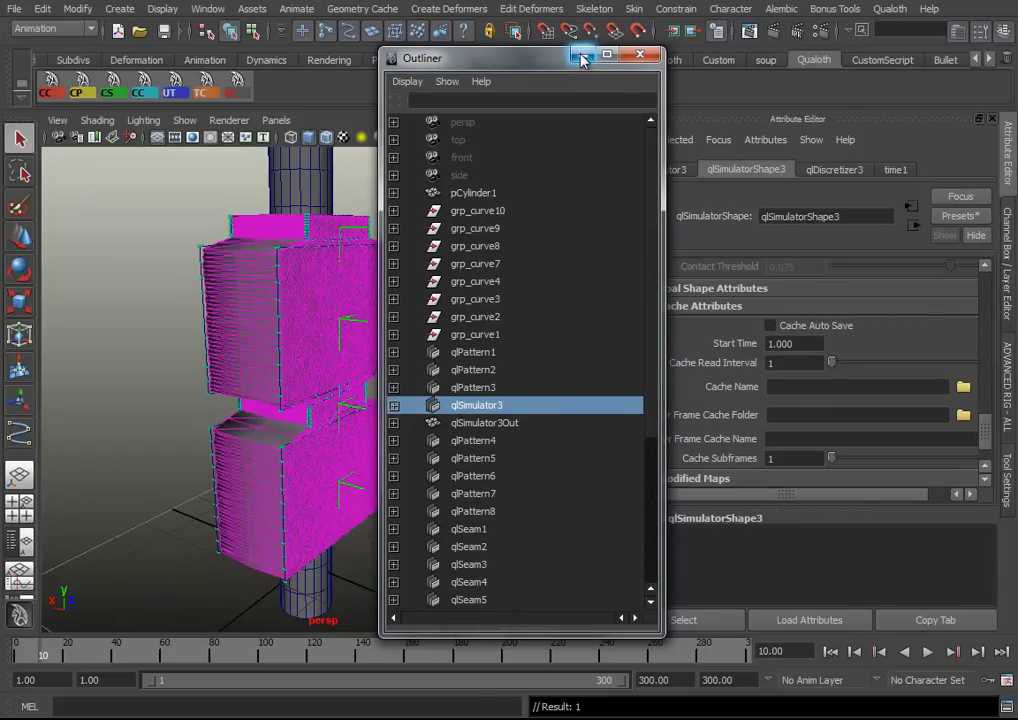
{"action": "left_click", "coordinate": [583, 57]}
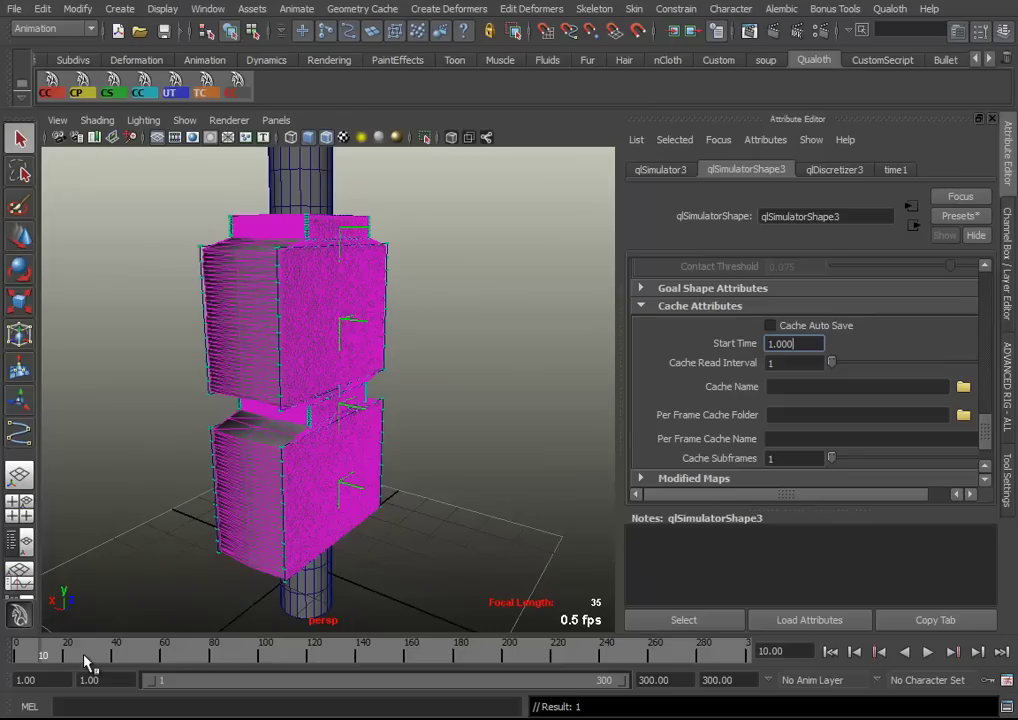
{"action": "left_click", "coordinate": [118, 655]}
Go to frame 1, select the cloth mesh and clear its cache
{"action": "left_click", "coordinate": [831, 651]}
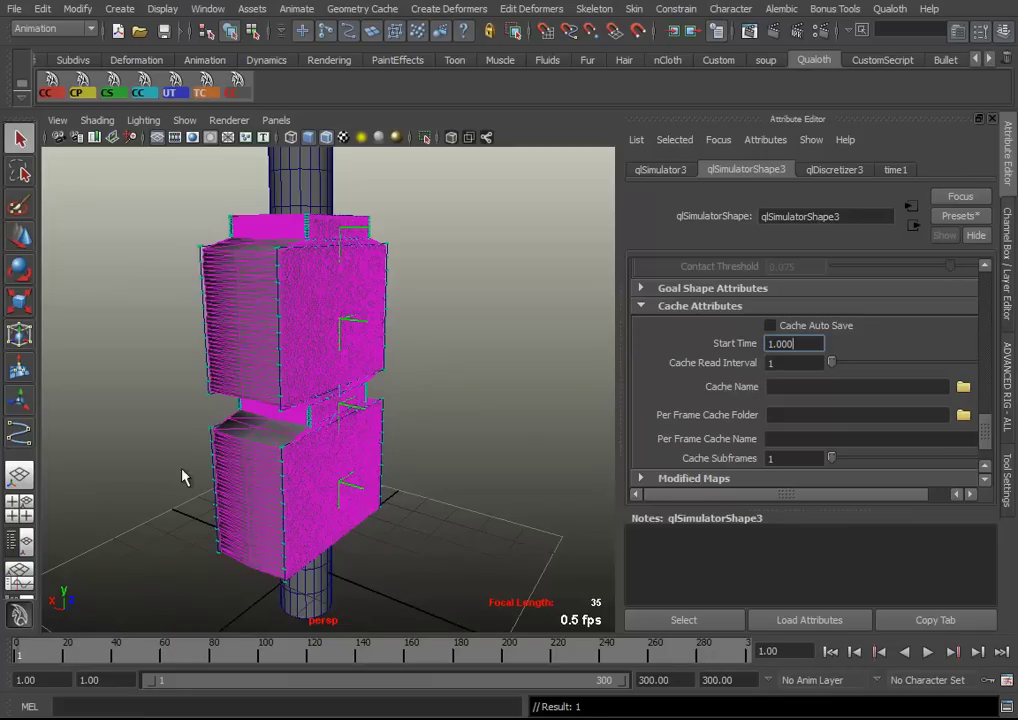
{"action": "left_click_drag", "start_coordinate": [182, 476], "coordinate": [216, 448], "text": "alt"}
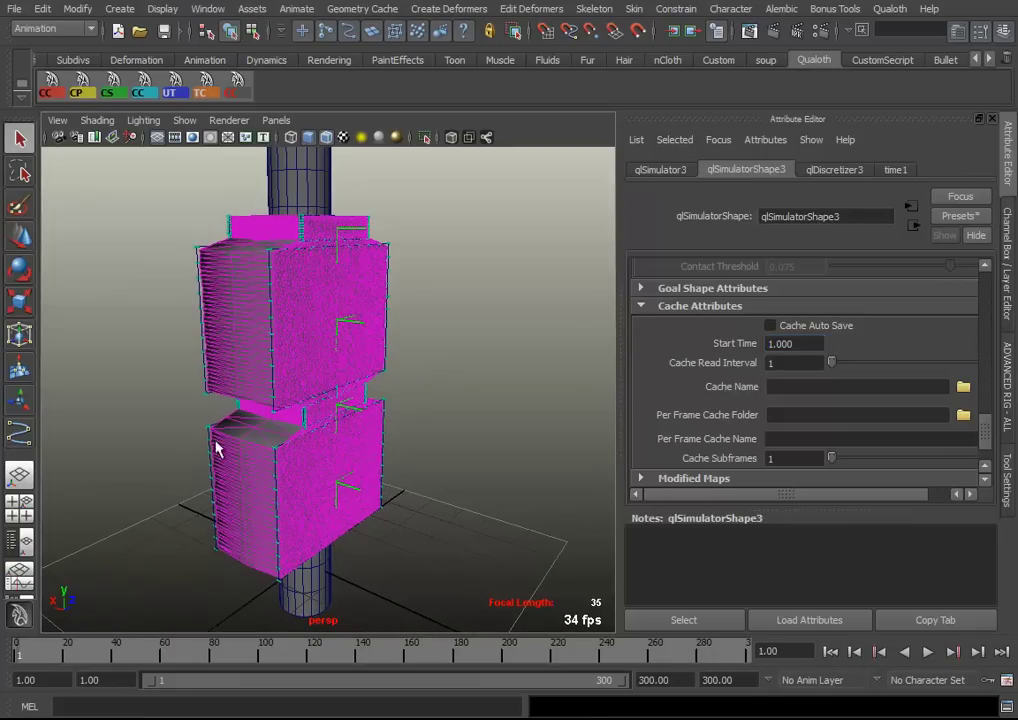
{"action": "left_click", "coordinate": [344, 292]}
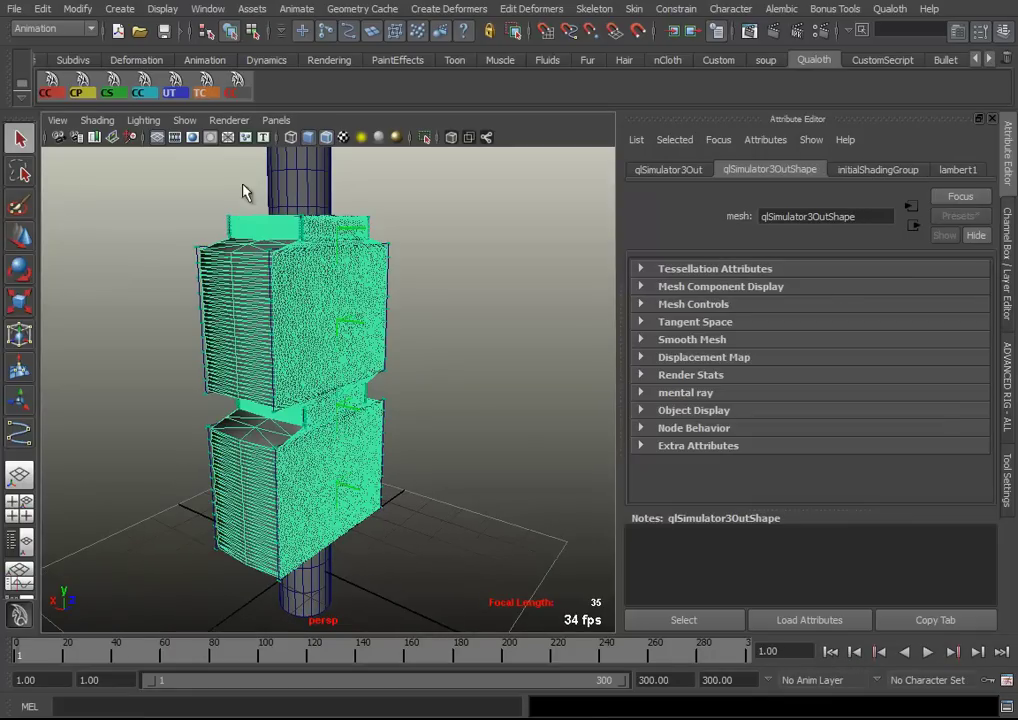
{"action": "left_click", "coordinate": [245, 90]}
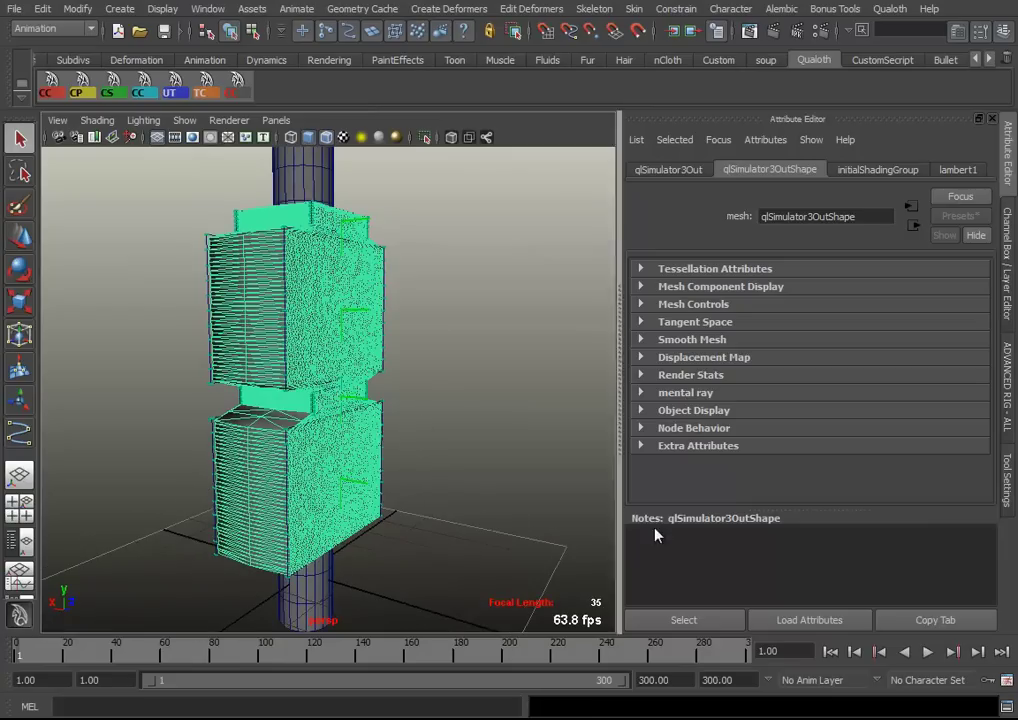
Step the simulation to frame 3 and inspect the draping from below and angled views
{"action": "left_click", "coordinate": [977, 652]}
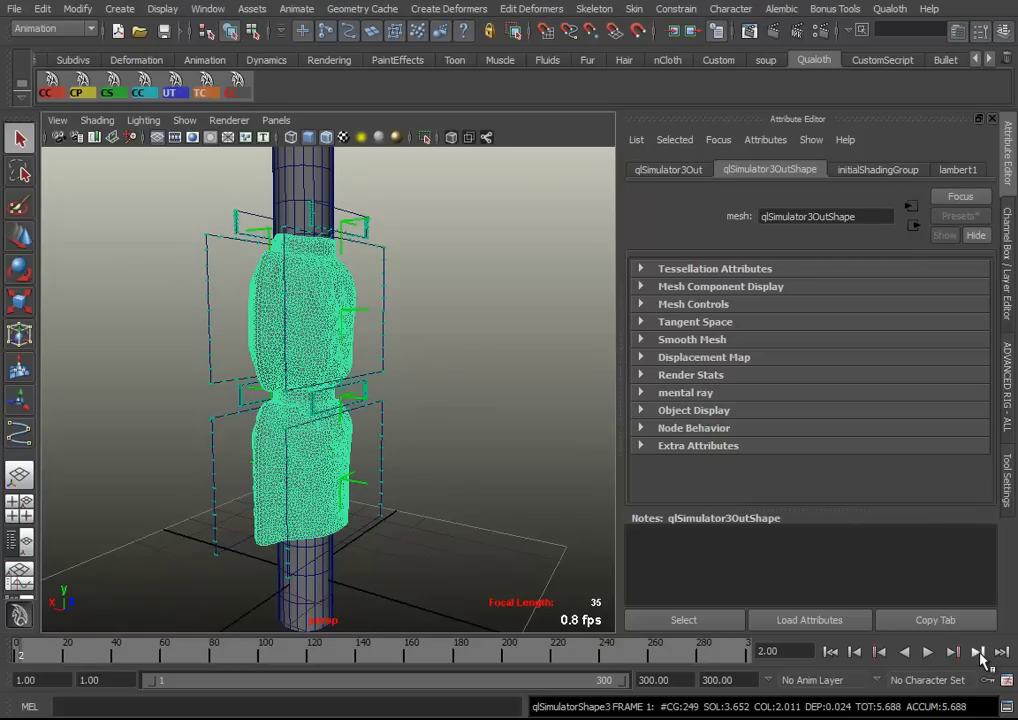
{"action": "left_click", "coordinate": [978, 652]}
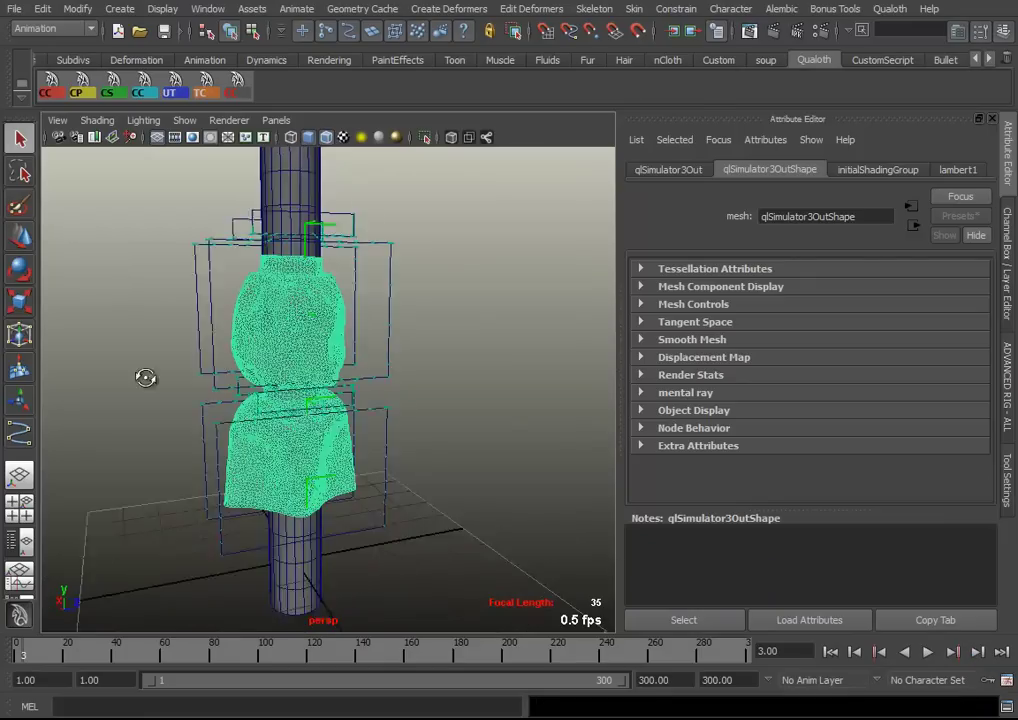
{"action": "scroll", "coordinate": [400, 511], "scroll_direction": "up", "scroll_amount": 5}
{"action": "scroll", "coordinate": [295, 420], "scroll_direction": "up", "scroll_amount": 2}
{"action": "mouse_move", "coordinate": [295, 420]}
{"action": "left_mouse_down", "text": "alt"}
{"action": "mouse_move", "coordinate": [336, 468]}
{"action": "mouse_move", "coordinate": [357, 443]}
{"action": "mouse_move", "coordinate": [345, 477]}
{"action": "mouse_move", "coordinate": [346, 461]}
{"action": "mouse_move", "coordinate": [391, 468]}
{"action": "mouse_move", "coordinate": [393, 484]}
{"action": "mouse_move", "coordinate": [375, 466]}
{"action": "mouse_move", "coordinate": [370, 430]}
{"action": "left_mouse_up", "text": "alt"}
{"action": "scroll", "coordinate": [284, 422], "scroll_direction": "down", "scroll_amount": 5}
{"action": "mouse_move", "coordinate": [284, 422]}
{"action": "left_mouse_down", "text": "alt"}
{"action": "mouse_move", "coordinate": [254, 416]}
{"action": "mouse_move", "coordinate": [197, 437]}
{"action": "mouse_move", "coordinate": [198, 425]}
{"action": "mouse_move", "coordinate": [289, 509]}
{"action": "mouse_move", "coordinate": [323, 495]}
{"action": "mouse_move", "coordinate": [355, 450]}
{"action": "mouse_move", "coordinate": [314, 402]}
{"action": "mouse_move", "coordinate": [339, 361]}
{"action": "mouse_move", "coordinate": [301, 383]}
{"action": "left_mouse_up", "text": "alt"}
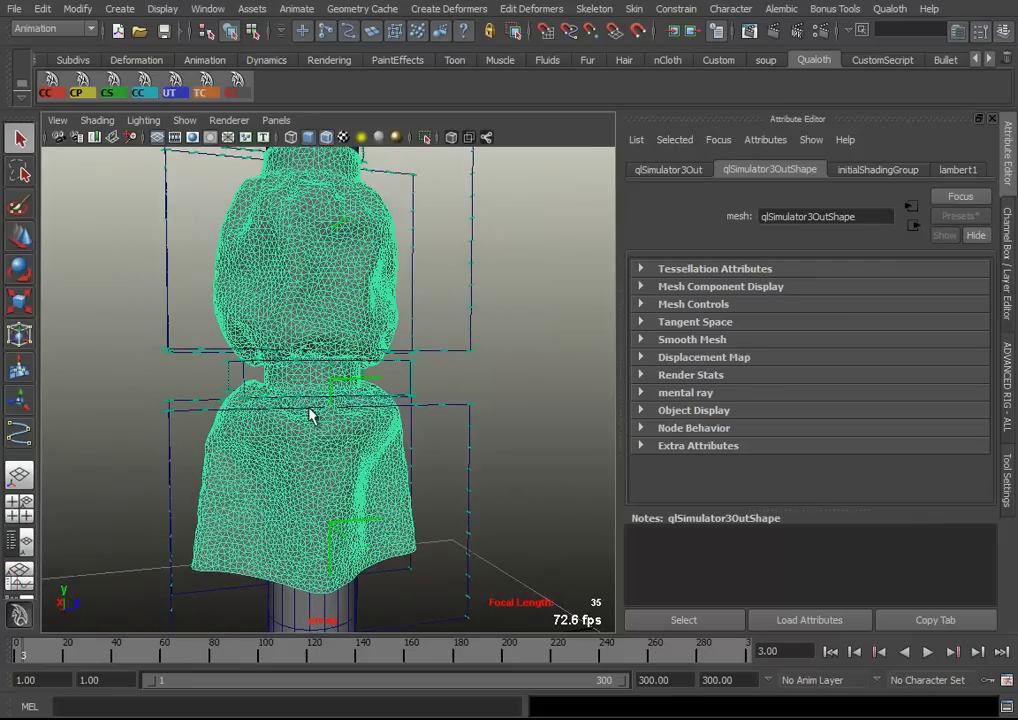
{"action": "scroll", "coordinate": [311, 413], "scroll_direction": "up", "scroll_amount": 1}
{"action": "left_click", "coordinate": [857, 657]}
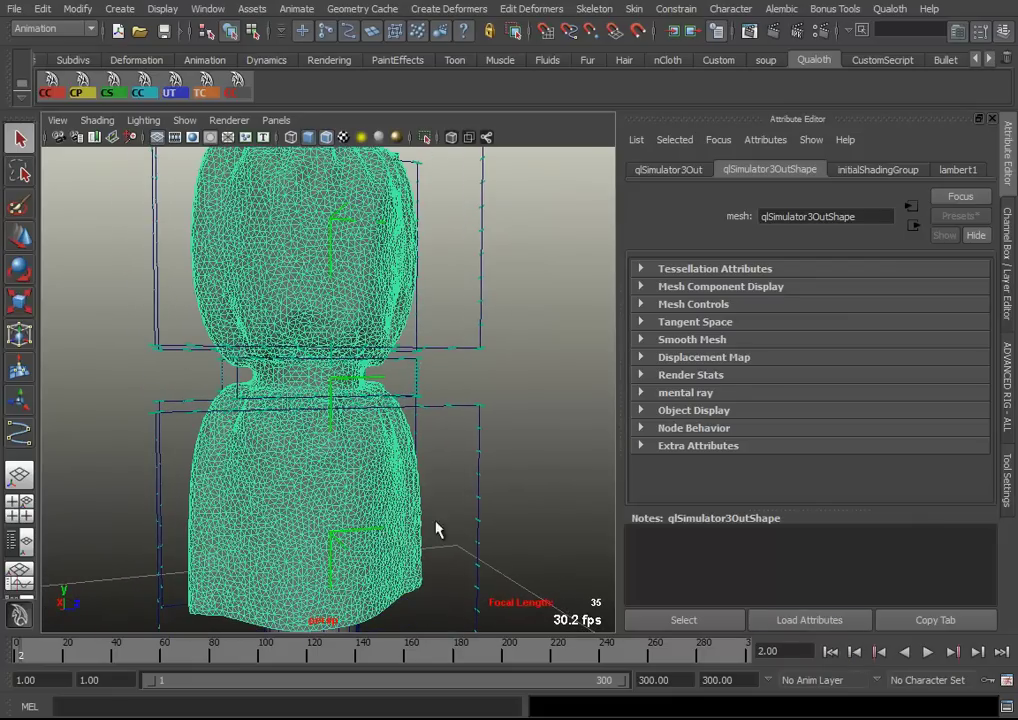
{"action": "mouse_move", "coordinate": [293, 449]}
{"action": "left_mouse_down", "text": "alt"}
{"action": "mouse_move", "coordinate": [352, 432]}
{"action": "mouse_move", "coordinate": [441, 463]}
{"action": "mouse_move", "coordinate": [432, 368]}
{"action": "mouse_move", "coordinate": [398, 397]}
{"action": "left_mouse_up", "text": "alt"}
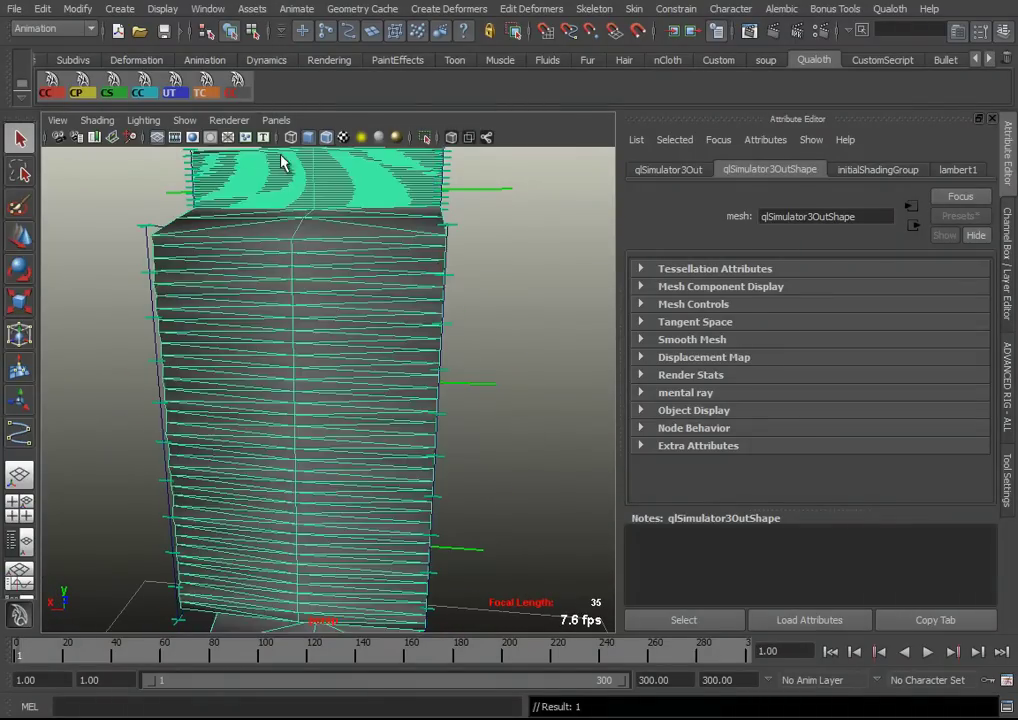
Select pattern pieces qlPattern1, qlPattern2 and qlPattern5 to review their Pattern Property
{"action": "left_click", "coordinate": [411, 320]}
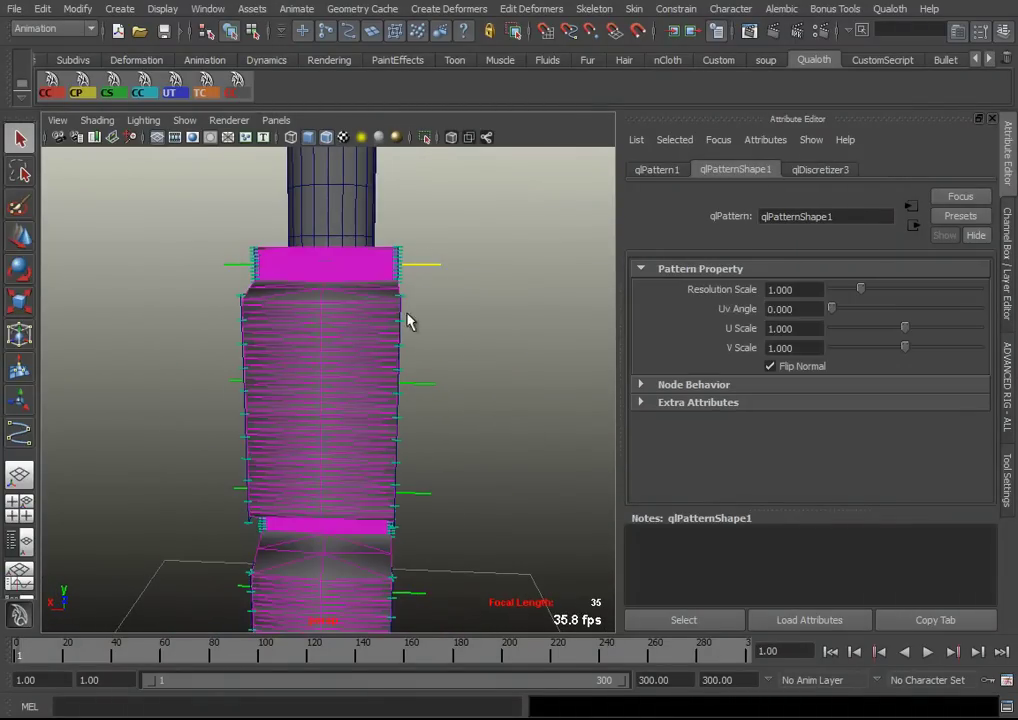
{"action": "left_click", "coordinate": [318, 368]}
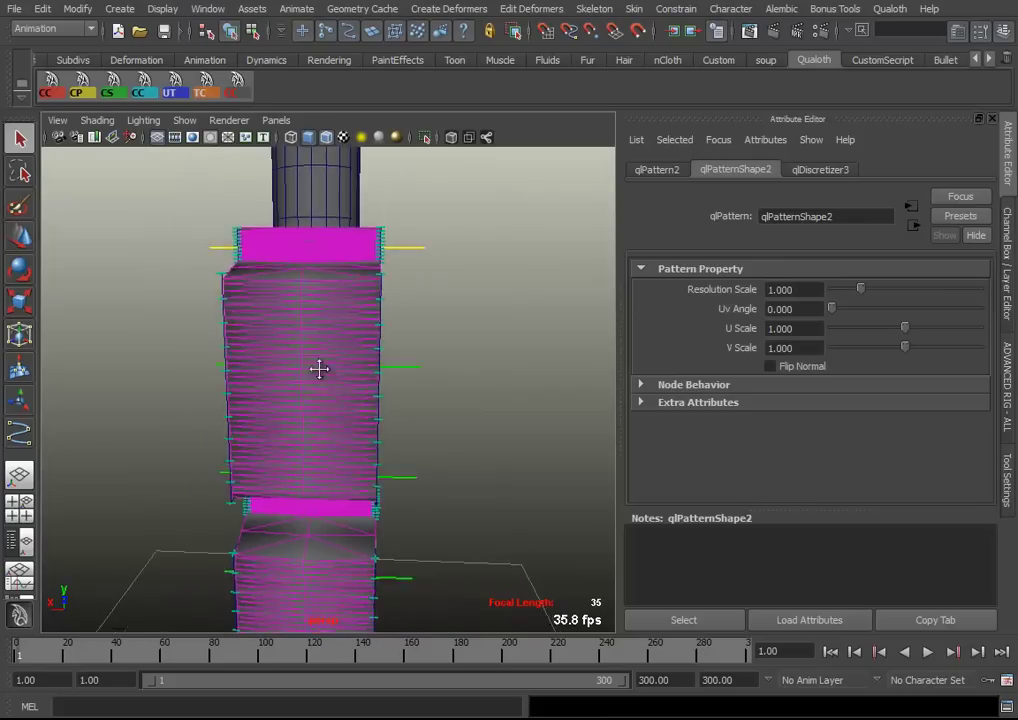
{"action": "left_click_drag", "start_coordinate": [318, 368], "coordinate": [298, 305], "text": "alt"}
{"action": "left_click_drag", "start_coordinate": [268, 410], "coordinate": [236, 409], "text": "alt"}
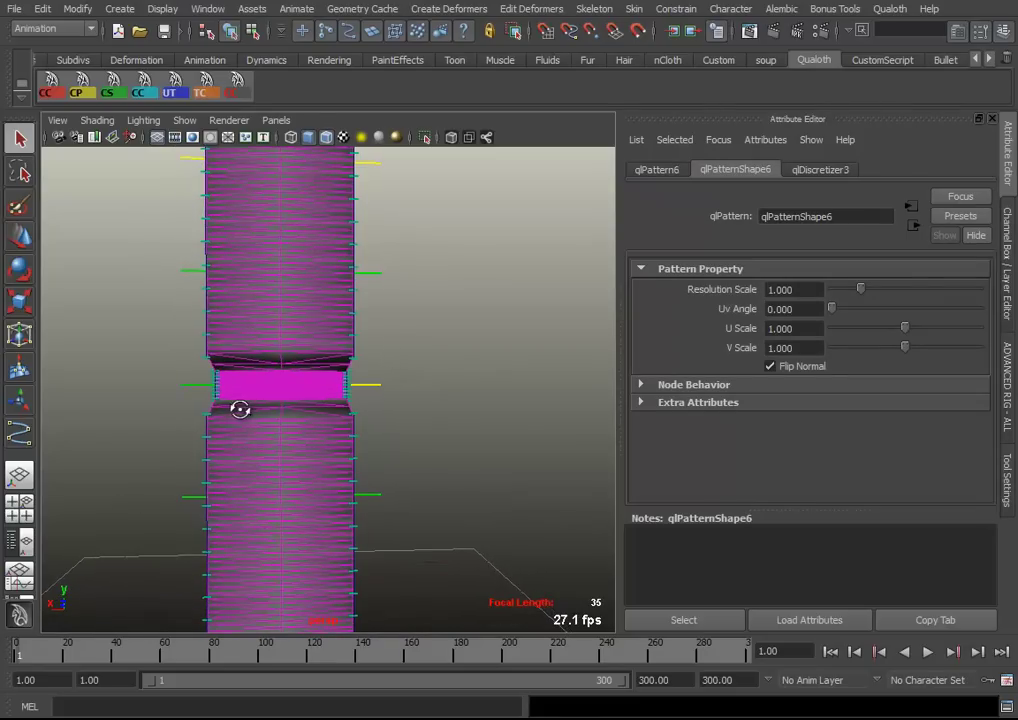
{"action": "left_click", "coordinate": [214, 334]}
{"action": "left_click_drag", "start_coordinate": [408, 322], "coordinate": [359, 374], "text": "alt"}
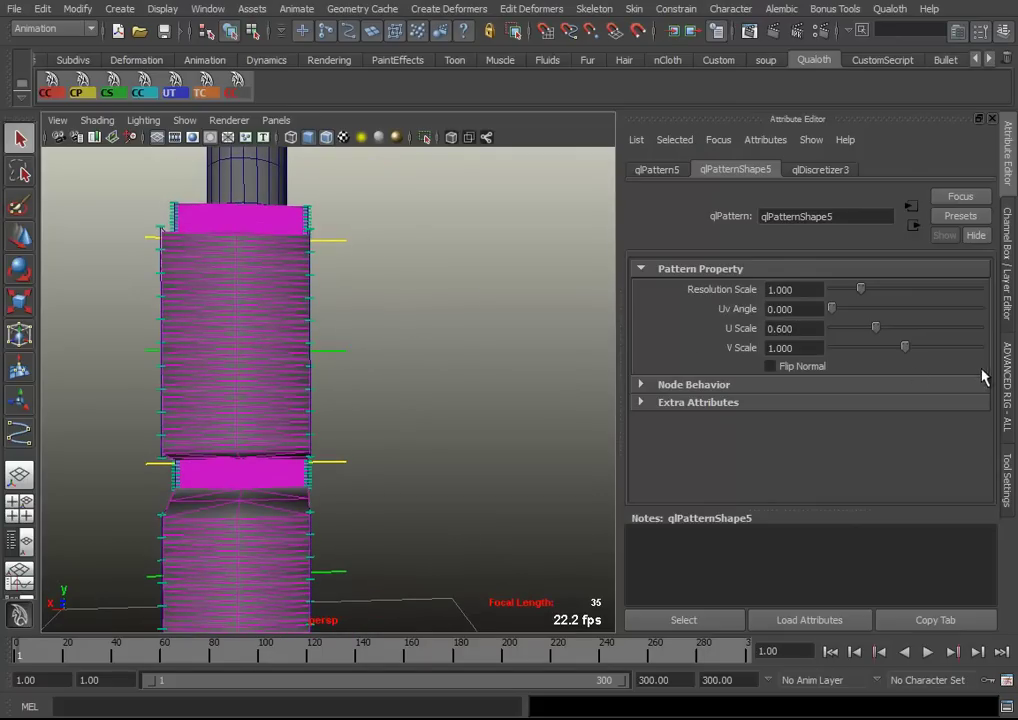
Show the Channel Box to check qlPattern5's U Scale 0.6 and V Scale 1
{"action": "left_click", "coordinate": [1010, 301]}
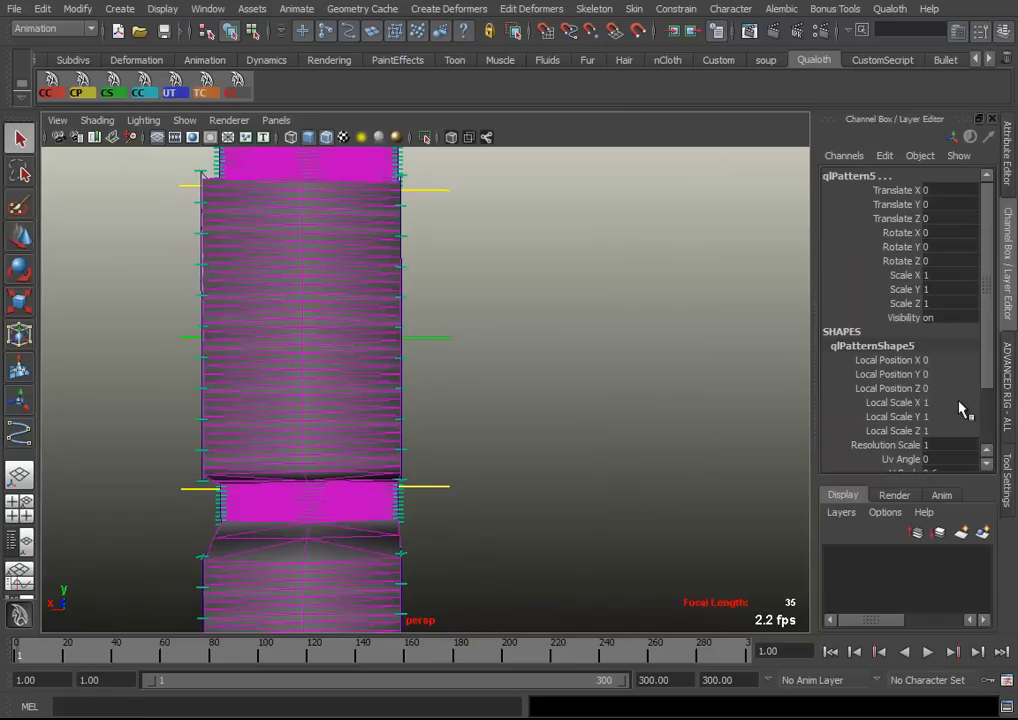
{"action": "scroll", "coordinate": [963, 410], "scroll_direction": "down", "scroll_amount": 3}
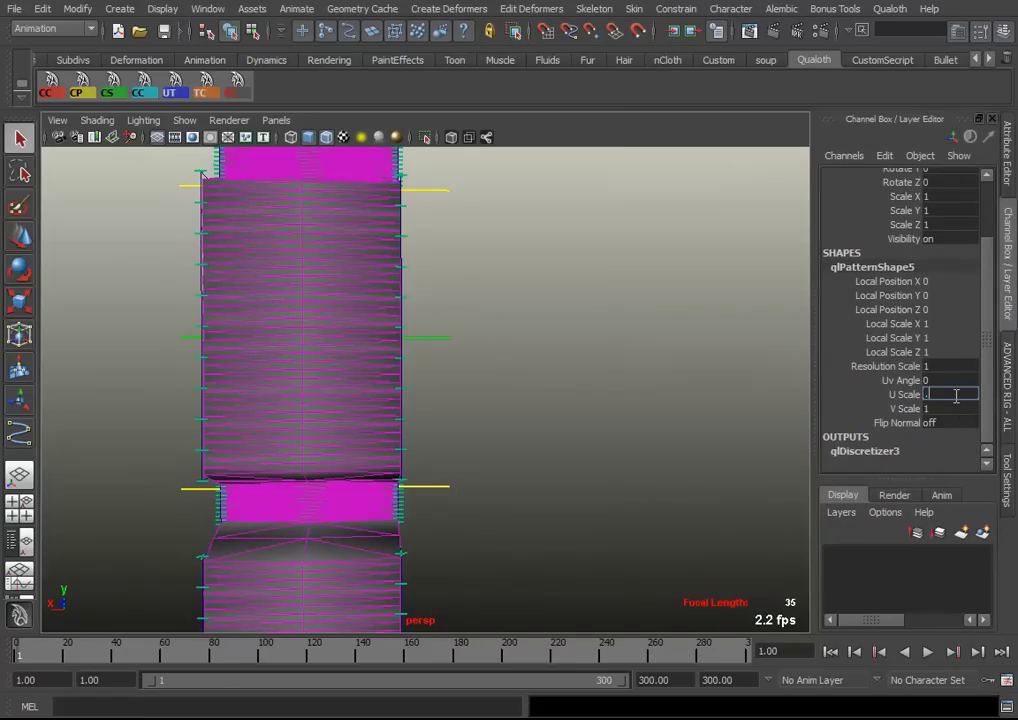
{"action": "mouse_move", "coordinate": [496, 346]}
{"action": "left_mouse_down", "text": "alt"}
{"action": "mouse_move", "coordinate": [441, 334]}
{"action": "mouse_move", "coordinate": [437, 293]}
{"action": "left_mouse_up", "text": "alt"}
Select the cloth output, advance one frame, and inspect cloth and collider from several angles
{"action": "left_click", "coordinate": [447, 287]}
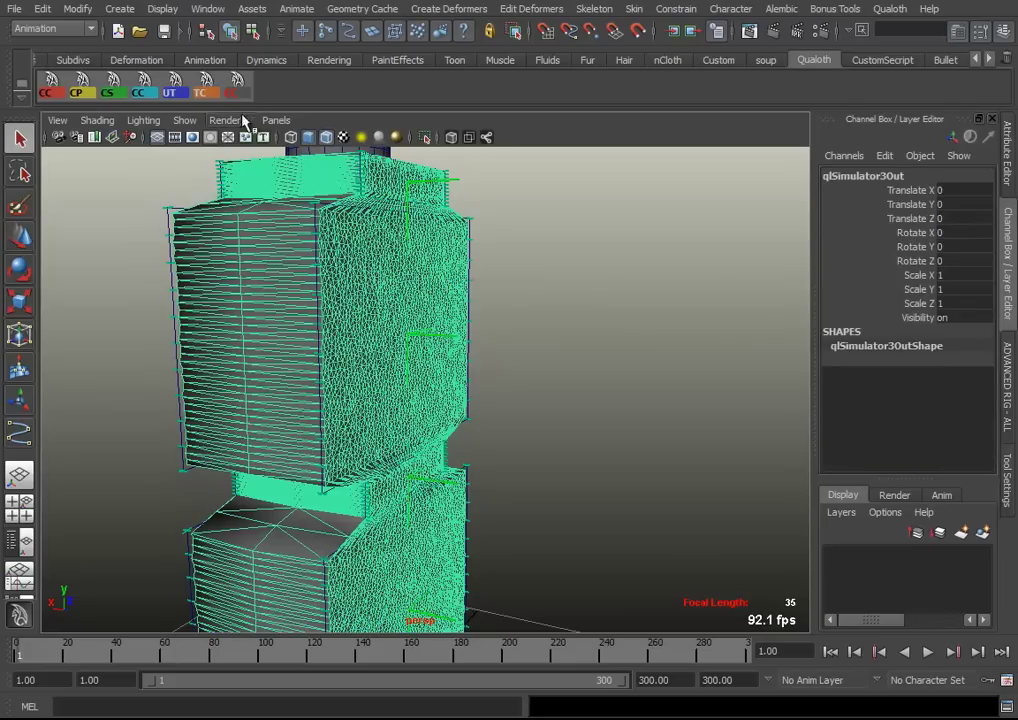
{"action": "left_click", "coordinate": [977, 651]}
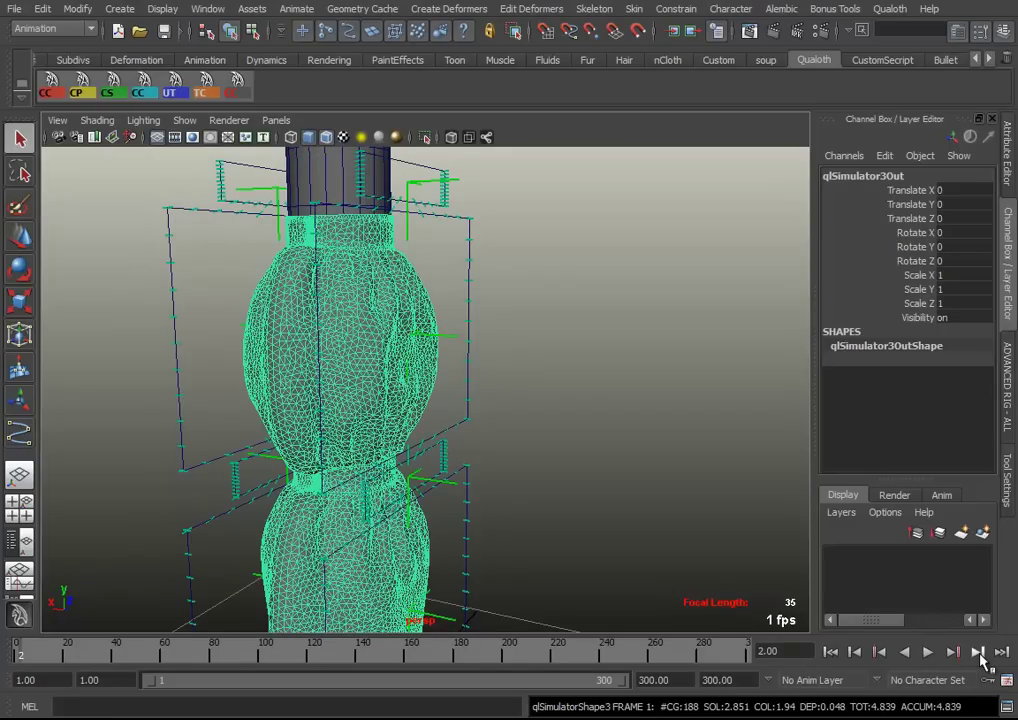
{"action": "mouse_move", "coordinate": [375, 411]}
{"action": "left_mouse_down", "text": "alt"}
{"action": "mouse_move", "coordinate": [266, 386]}
{"action": "mouse_move", "coordinate": [432, 411]}
{"action": "mouse_move", "coordinate": [341, 448]}
{"action": "left_mouse_up", "text": "alt"}
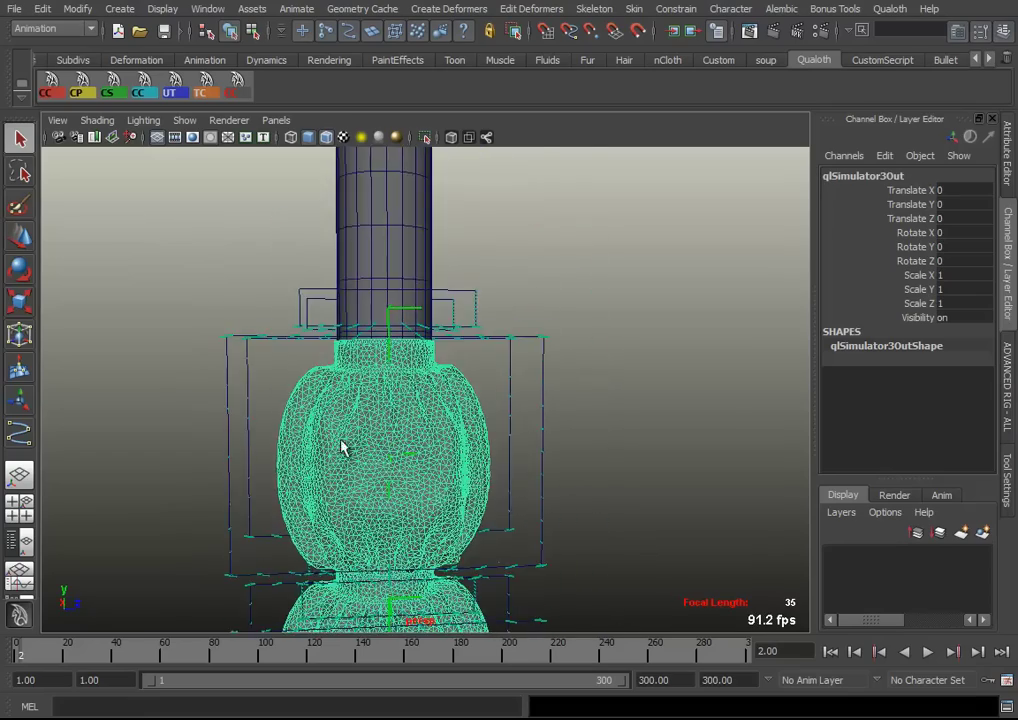
{"action": "scroll", "coordinate": [545, 538], "scroll_direction": "up", "scroll_amount": 3}
{"action": "scroll", "coordinate": [527, 529], "scroll_direction": "up", "scroll_amount": 2}
{"action": "mouse_move", "coordinate": [527, 529]}
{"action": "left_mouse_down", "text": "alt"}
{"action": "mouse_move", "coordinate": [404, 461]}
{"action": "mouse_move", "coordinate": [555, 447]}
{"action": "mouse_move", "coordinate": [525, 418]}
{"action": "mouse_move", "coordinate": [302, 432]}
{"action": "mouse_move", "coordinate": [243, 411]}
{"action": "mouse_move", "coordinate": [419, 463]}
{"action": "mouse_move", "coordinate": [443, 454]}
{"action": "left_mouse_up", "text": "alt"}
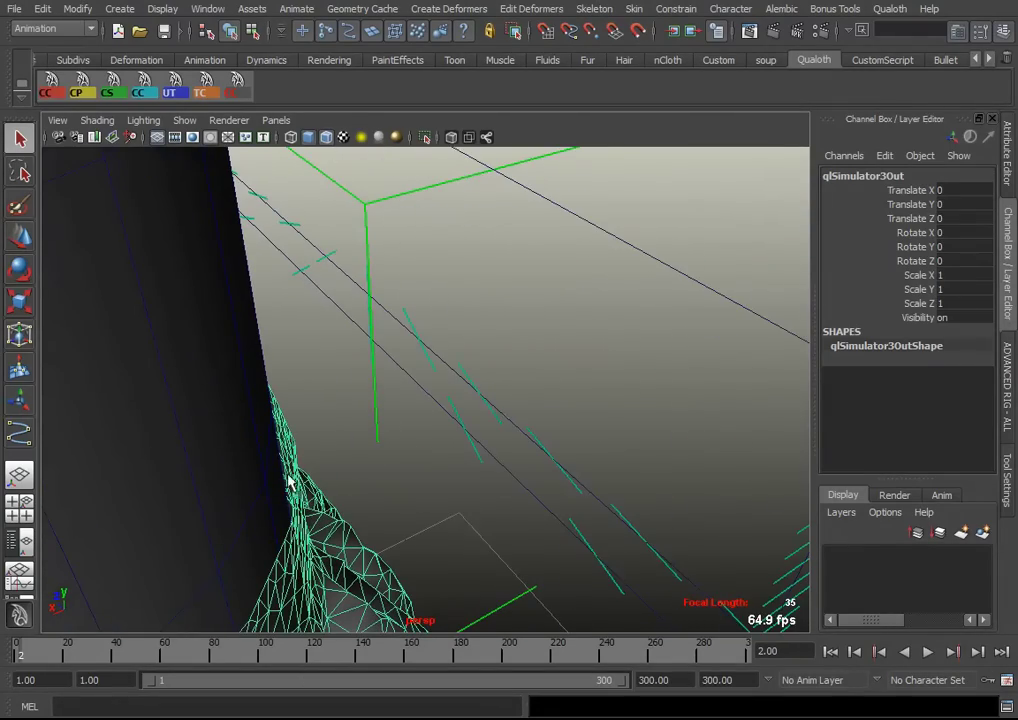
{"action": "mouse_move", "coordinate": [323, 518]}
{"action": "left_mouse_down", "text": "alt"}
{"action": "mouse_move", "coordinate": [336, 491]}
{"action": "mouse_move", "coordinate": [346, 494]}
{"action": "left_mouse_up", "text": "alt"}
{"action": "left_click_drag", "start_coordinate": [432, 519], "coordinate": [318, 491], "text": "alt"}
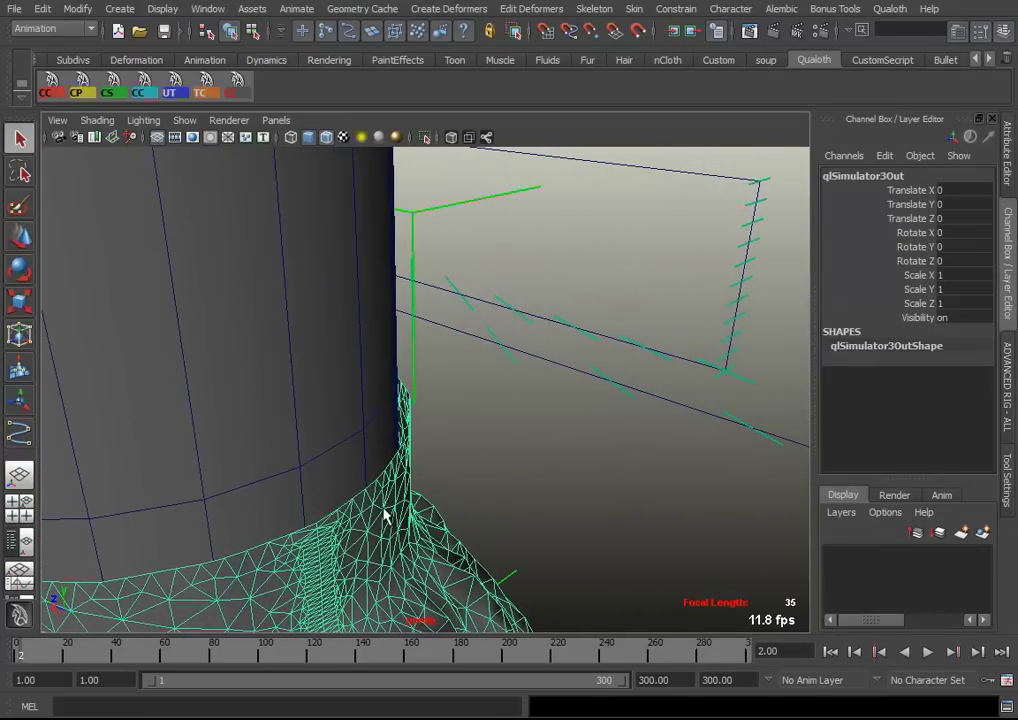
{"action": "left_click_drag", "start_coordinate": [383, 515], "coordinate": [124, 627], "text": "alt"}
{"action": "scroll", "coordinate": [560, 414], "scroll_direction": "down", "scroll_amount": 4}
Review qlCollider1's attributes, including Offset 0.3, then close the Outliner
{"action": "left_click", "coordinate": [482, 547]}
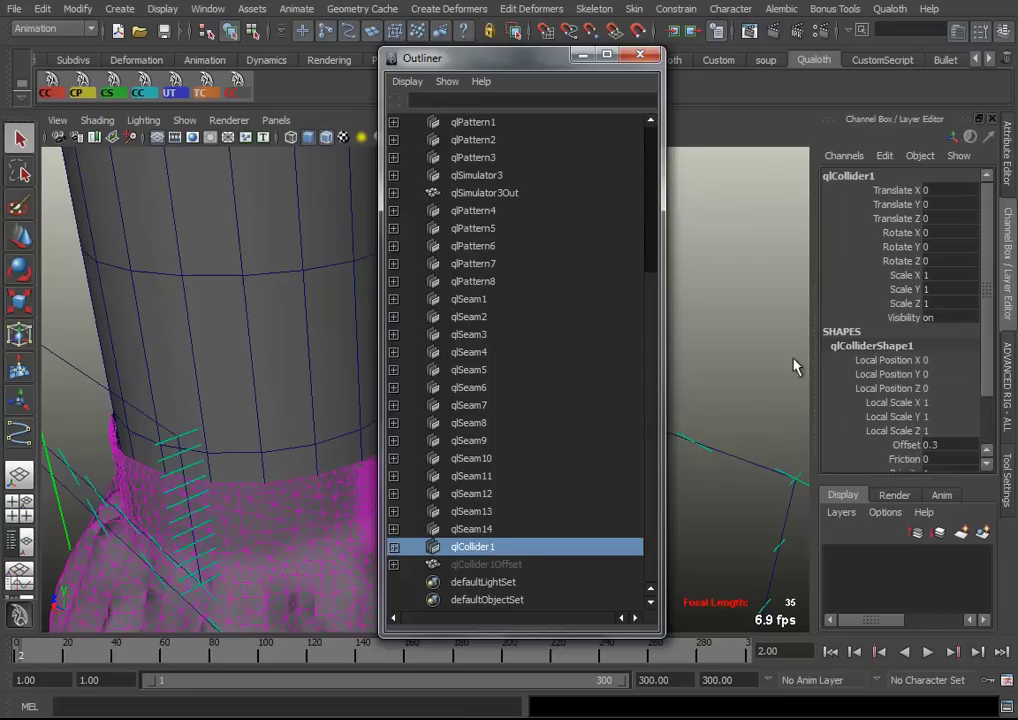
{"action": "scroll", "coordinate": [958, 448], "scroll_direction": "down", "scroll_amount": 2}
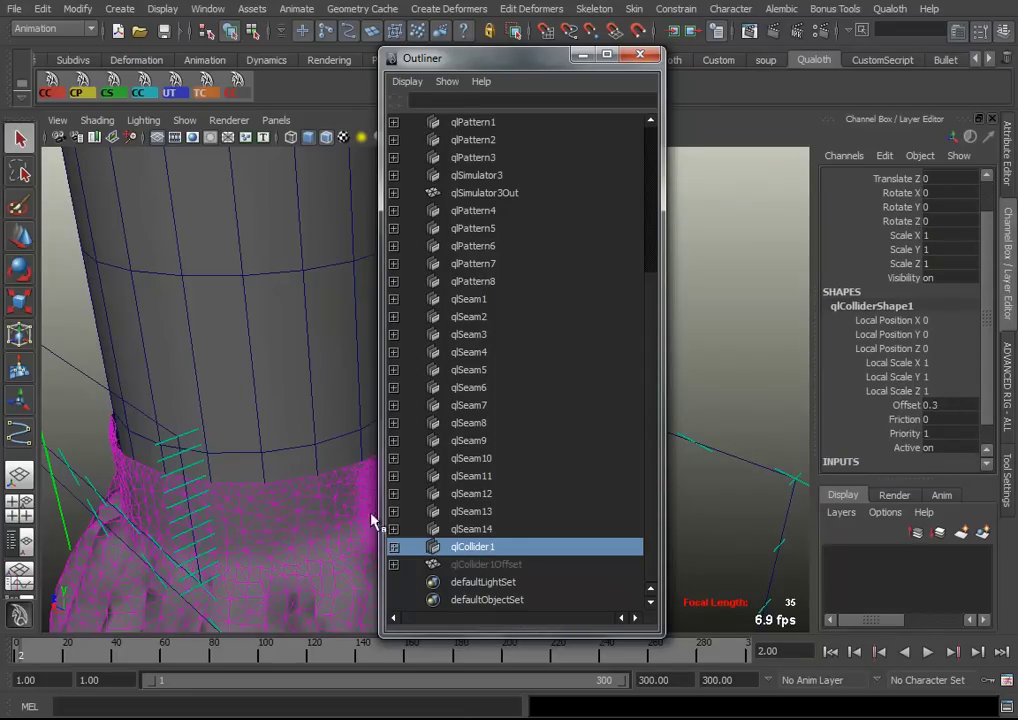
{"action": "left_click", "coordinate": [583, 55]}
{"action": "mouse_move", "coordinate": [594, 338]}
{"action": "left_mouse_down", "text": "alt"}
{"action": "mouse_move", "coordinate": [479, 420]}
{"action": "mouse_move", "coordinate": [541, 359]}
{"action": "mouse_move", "coordinate": [445, 375]}
{"action": "mouse_move", "coordinate": [290, 368]}
{"action": "mouse_move", "coordinate": [398, 409]}
{"action": "mouse_move", "coordinate": [391, 395]}
{"action": "mouse_move", "coordinate": [277, 391]}
{"action": "mouse_move", "coordinate": [295, 177]}
{"action": "left_mouse_up", "text": "alt"}
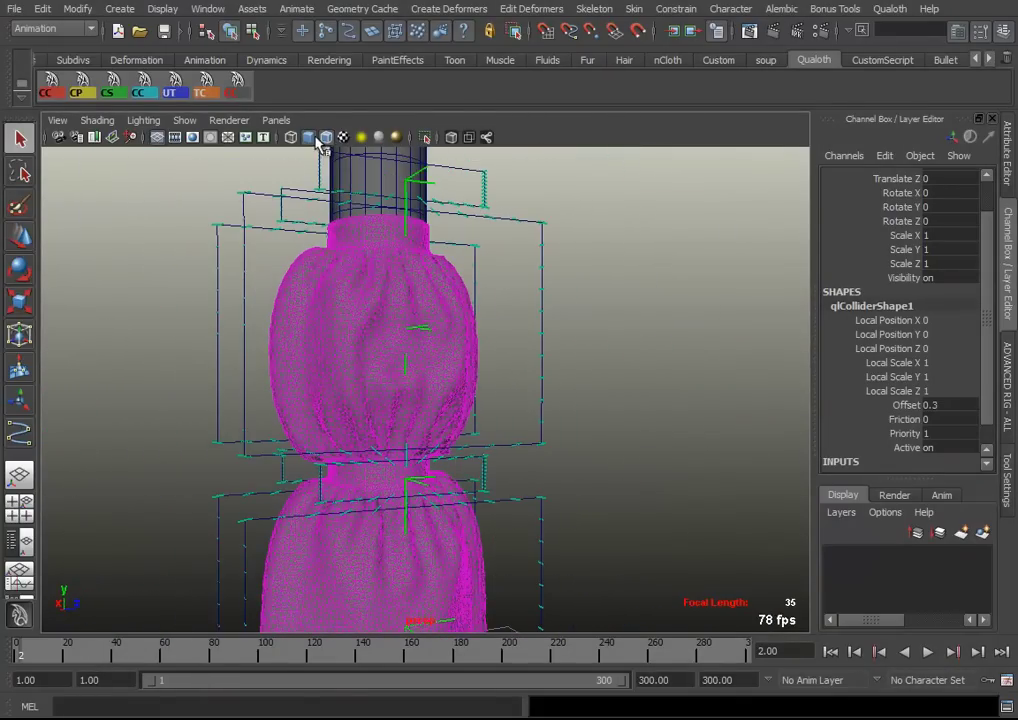
Deselect everything and orbit around both gathered cloth bulges on the pillar
{"action": "left_click", "coordinate": [326, 139]}
{"action": "left_click", "coordinate": [598, 382]}
{"action": "mouse_move", "coordinate": [598, 382]}
{"action": "left_mouse_down", "text": "alt"}
{"action": "mouse_move", "coordinate": [407, 339]}
{"action": "mouse_move", "coordinate": [421, 438]}
{"action": "left_mouse_up", "text": "alt"}
{"action": "right_click_drag", "start_coordinate": [421, 438], "coordinate": [577, 529], "text": "alt"}
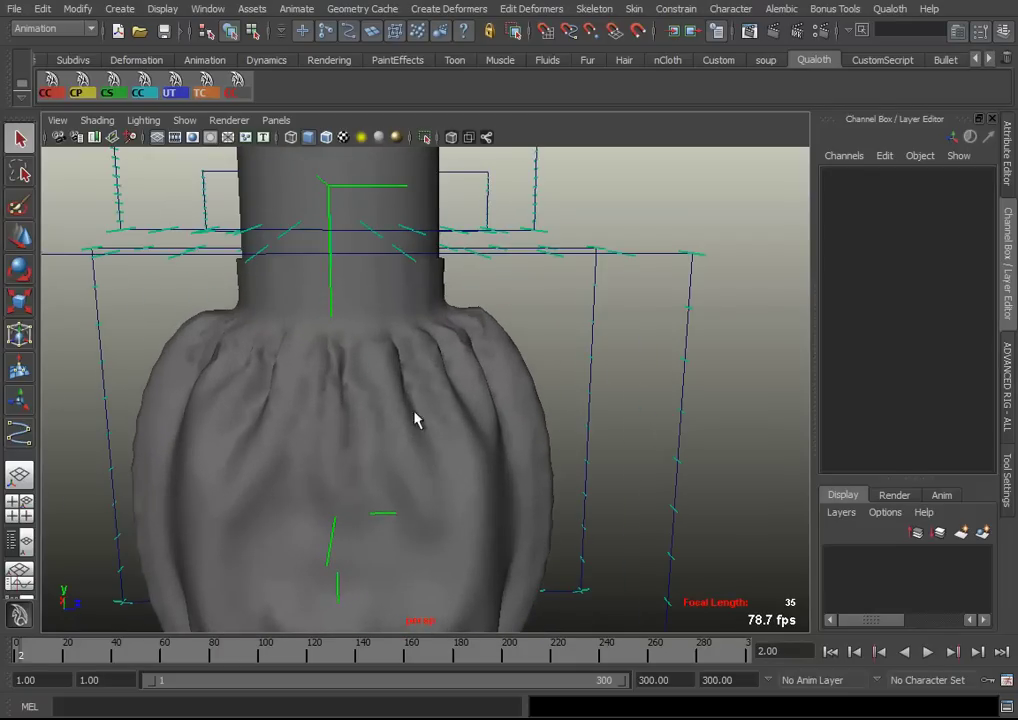
{"action": "scroll", "coordinate": [310, 425], "scroll_direction": "down", "scroll_amount": 2}
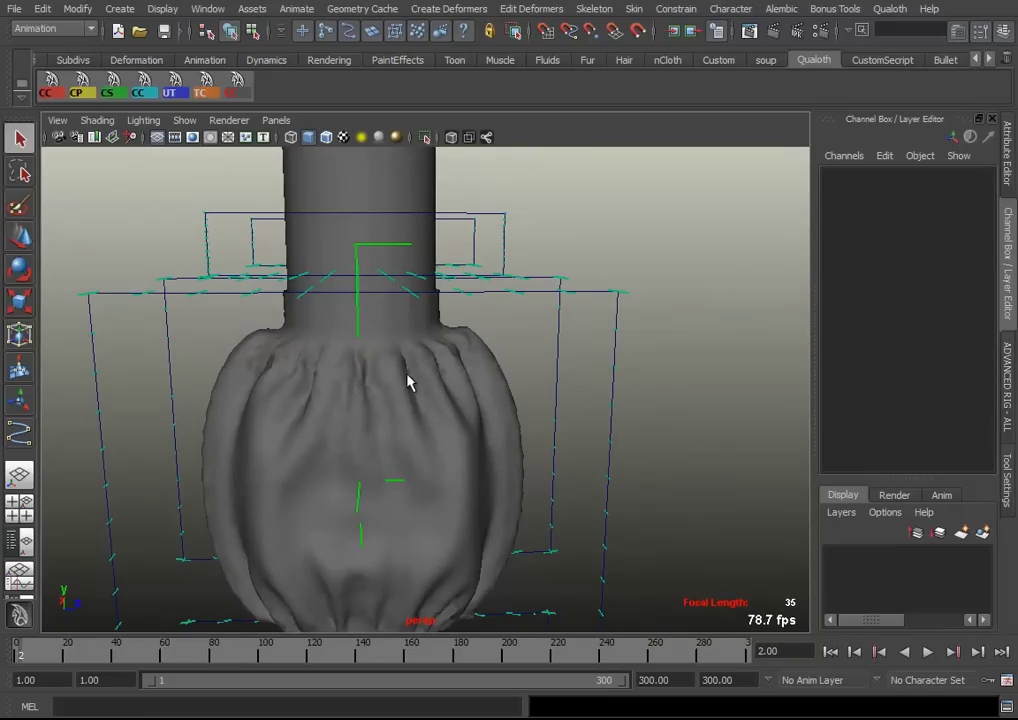
{"action": "mouse_move", "coordinate": [476, 432]}
{"action": "left_mouse_down", "text": "alt"}
{"action": "mouse_move", "coordinate": [370, 429]}
{"action": "mouse_move", "coordinate": [429, 416]}
{"action": "left_mouse_up", "text": "alt"}
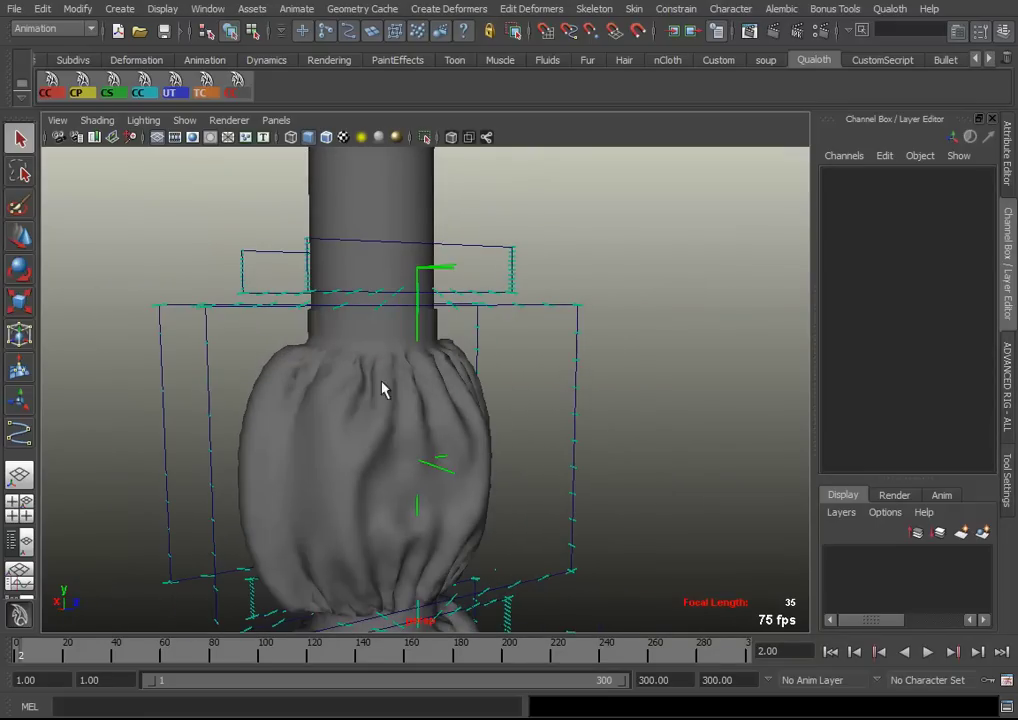
{"action": "middle_click_drag", "start_coordinate": [382, 390], "coordinate": [452, 354], "text": "alt"}
{"action": "scroll", "coordinate": [402, 334], "scroll_direction": "down", "scroll_amount": 2}
{"action": "mouse_move", "coordinate": [402, 334]}
{"action": "left_mouse_down", "text": "alt"}
{"action": "mouse_move", "coordinate": [489, 348]}
{"action": "mouse_move", "coordinate": [644, 346]}
{"action": "mouse_move", "coordinate": [432, 368]}
{"action": "mouse_move", "coordinate": [432, 391]}
{"action": "mouse_move", "coordinate": [359, 364]}
{"action": "mouse_move", "coordinate": [343, 400]}
{"action": "left_mouse_up", "text": "alt"}
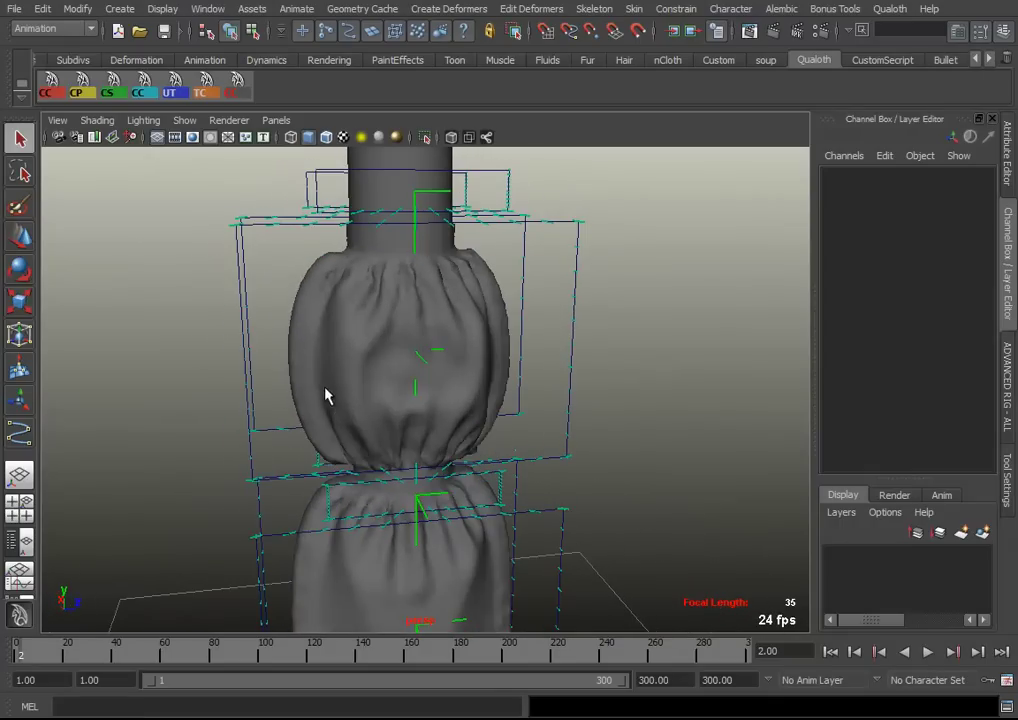
Select the simulated cloth mesh qlSimulator3Out and view it from a higher angle
{"action": "scroll", "coordinate": [340, 400], "scroll_direction": "up", "scroll_amount": 2}
{"action": "scroll", "coordinate": [357, 404], "scroll_direction": "up", "scroll_amount": 1}
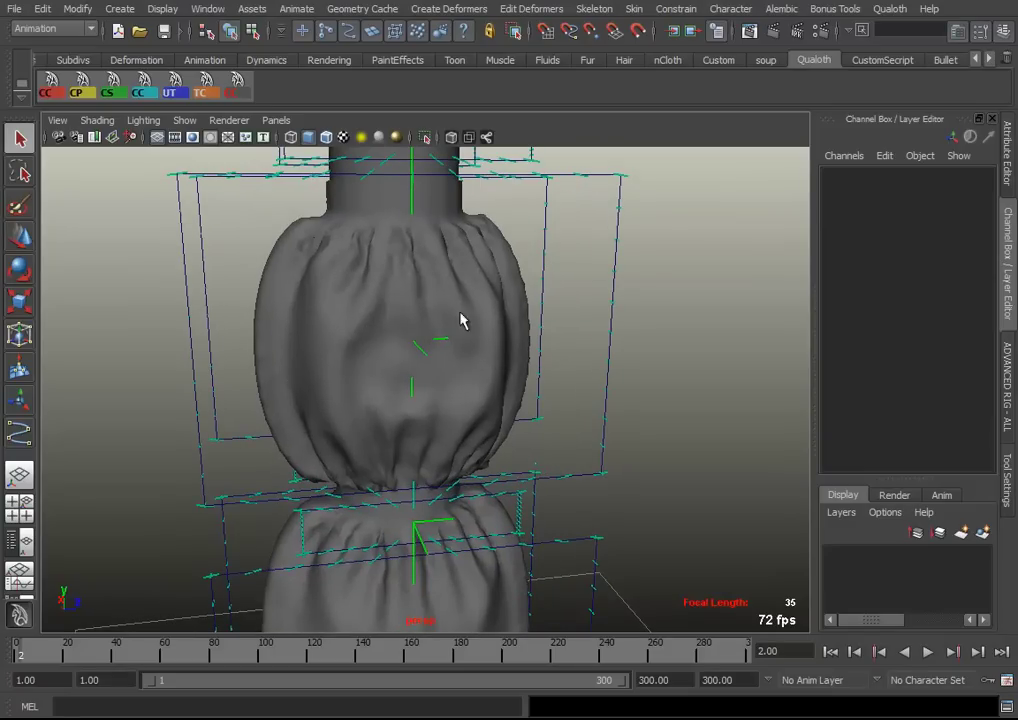
{"action": "scroll", "coordinate": [418, 333], "scroll_direction": "down", "scroll_amount": 2}
{"action": "mouse_move", "coordinate": [504, 404]}
{"action": "left_mouse_down", "text": "alt"}
{"action": "mouse_move", "coordinate": [660, 423]}
{"action": "mouse_move", "coordinate": [368, 432]}
{"action": "mouse_move", "coordinate": [389, 416]}
{"action": "mouse_move", "coordinate": [395, 432]}
{"action": "mouse_move", "coordinate": [379, 423]}
{"action": "mouse_move", "coordinate": [436, 405]}
{"action": "mouse_move", "coordinate": [404, 454]}
{"action": "mouse_move", "coordinate": [468, 438]}
{"action": "mouse_move", "coordinate": [362, 446]}
{"action": "mouse_move", "coordinate": [289, 436]}
{"action": "mouse_move", "coordinate": [329, 443]}
{"action": "mouse_move", "coordinate": [320, 424]}
{"action": "mouse_move", "coordinate": [357, 380]}
{"action": "mouse_move", "coordinate": [298, 468]}
{"action": "mouse_move", "coordinate": [328, 360]}
{"action": "left_mouse_up", "text": "alt"}
{"action": "left_click", "coordinate": [357, 380]}
{"action": "right_click_drag", "start_coordinate": [328, 360], "coordinate": [264, 409], "text": "alt"}
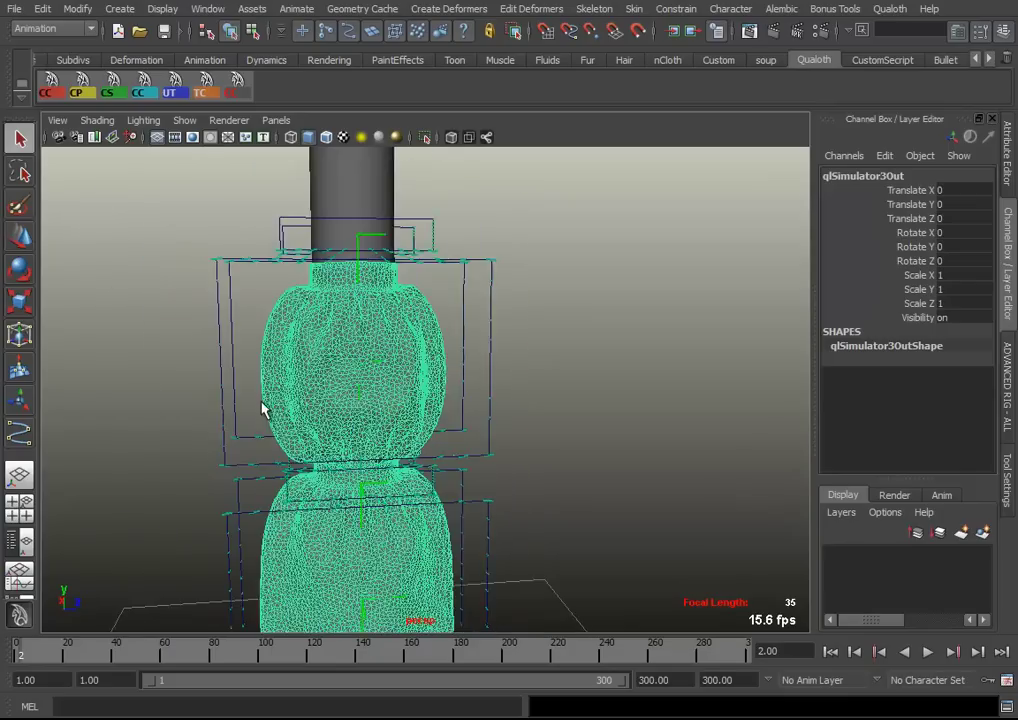
{"action": "left_click_drag", "start_coordinate": [264, 409], "coordinate": [632, 200], "text": "alt"}
Save the current cloth pose via Qualoth > Save Pose as cloth01
{"action": "left_click", "coordinate": [888, 10]}
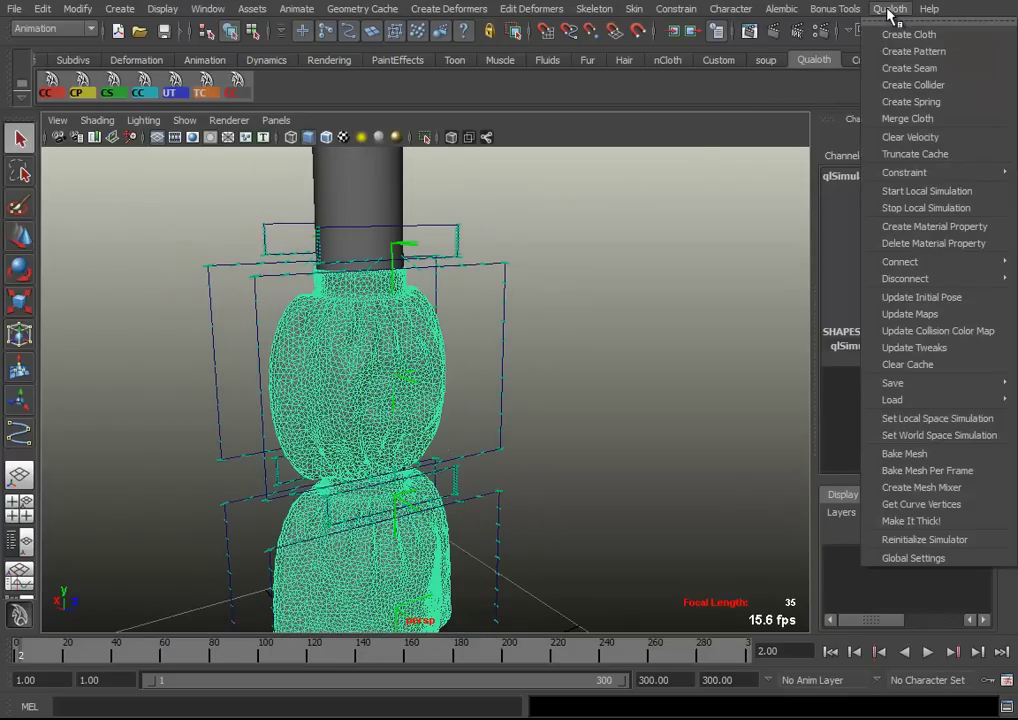
{"action": "mouse_move", "coordinate": [893, 383]}
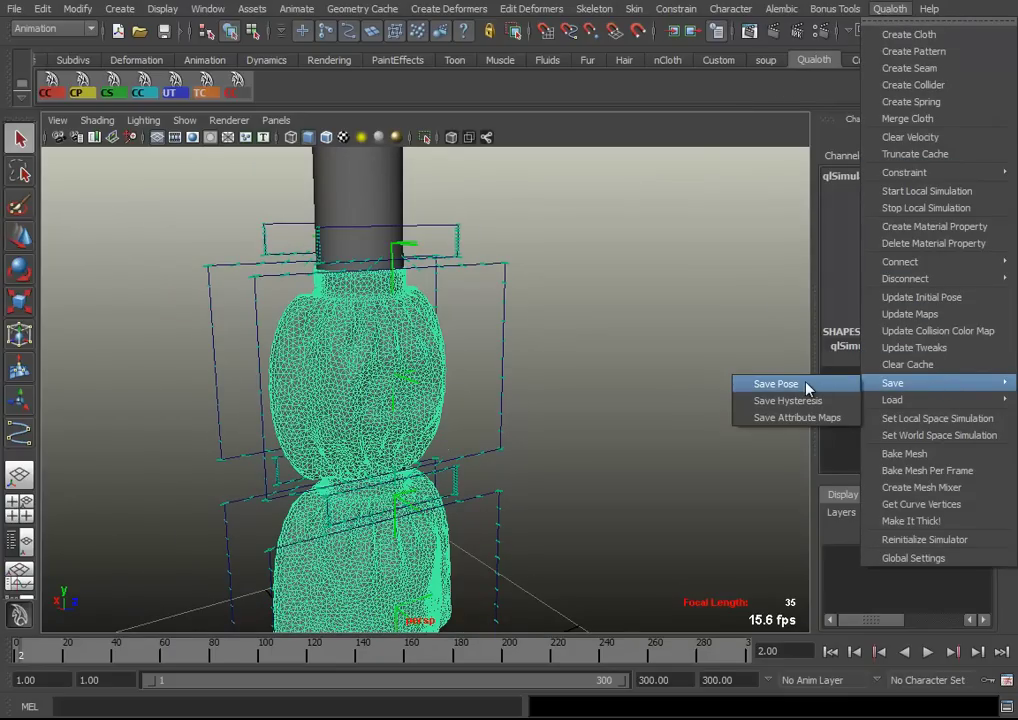
{"action": "left_click", "coordinate": [806, 386]}
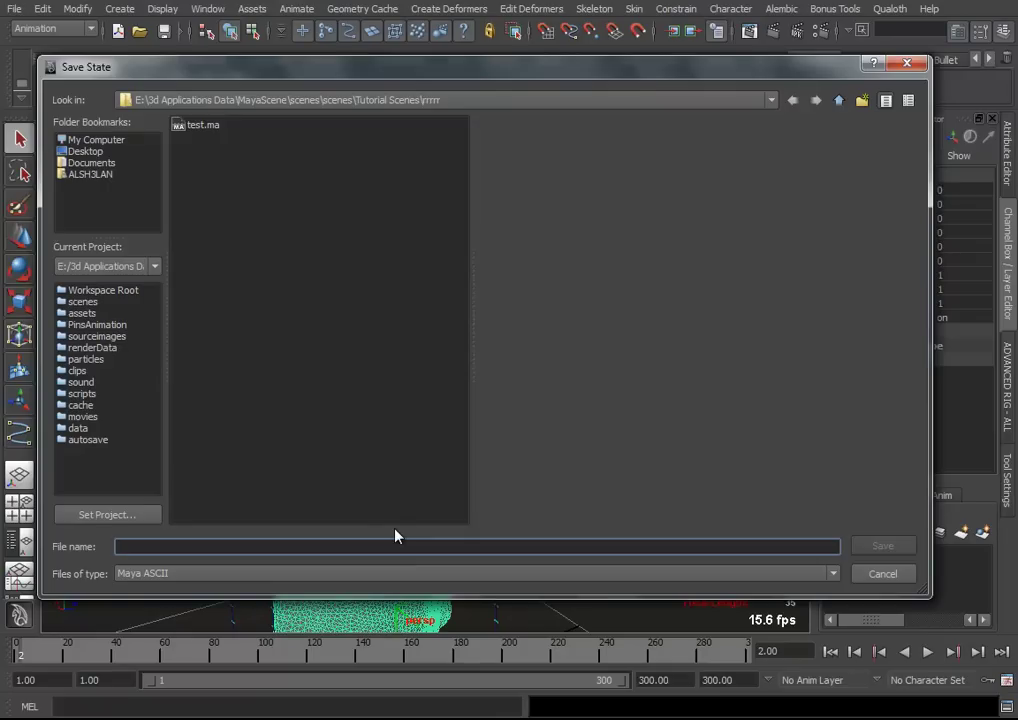
{"action": "type", "text": "d"}
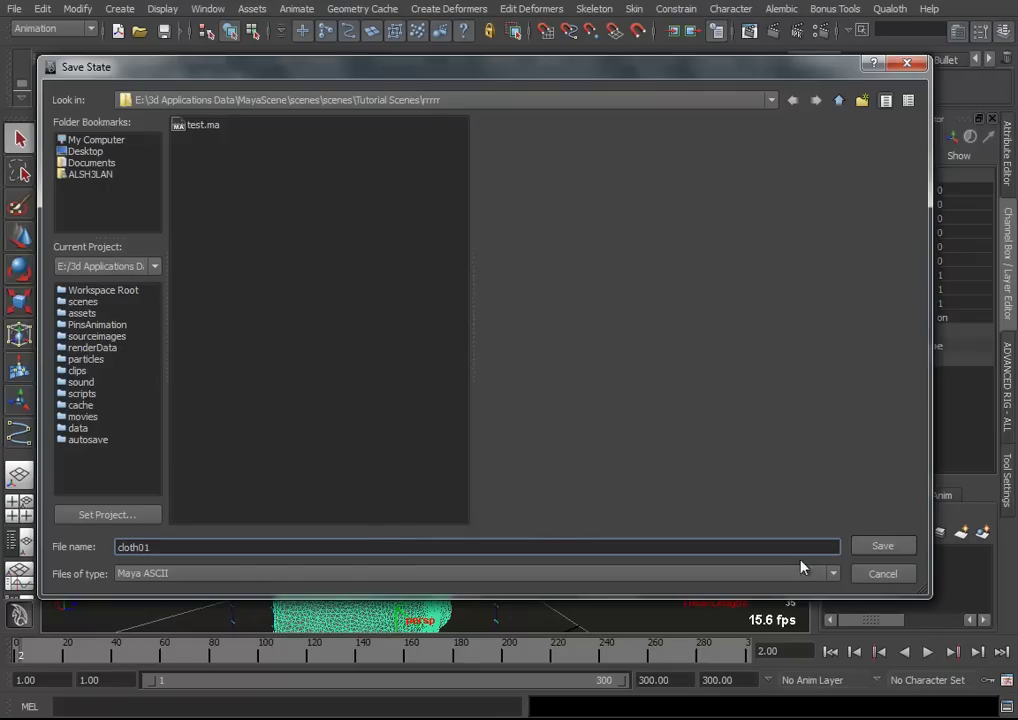
{"action": "left_click", "coordinate": [885, 549]}
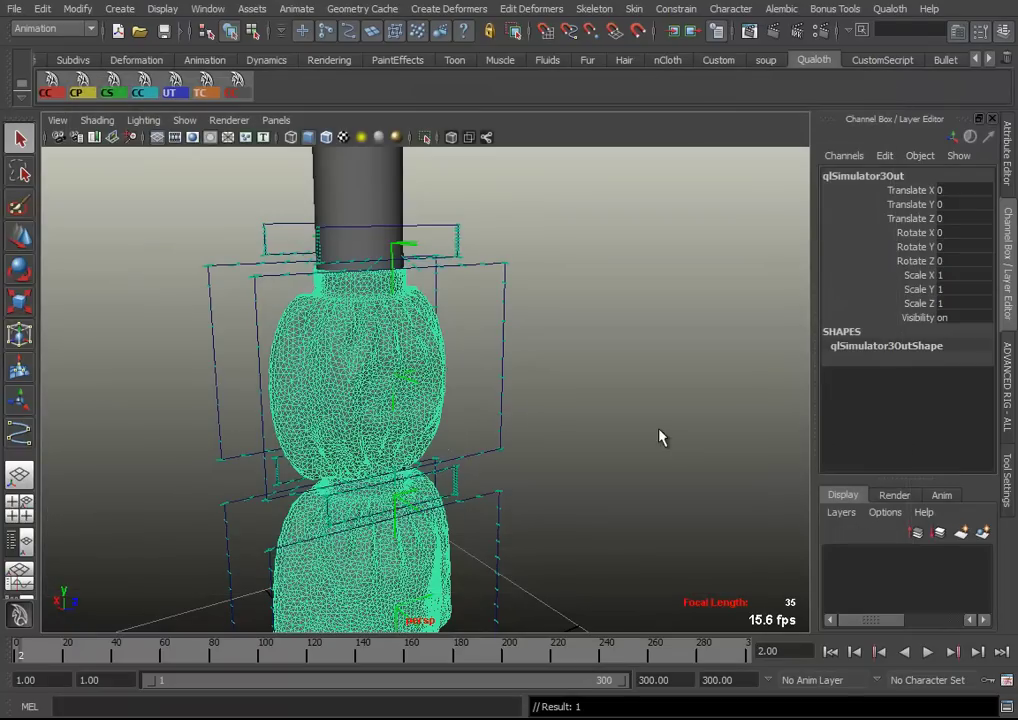
Select qlSimulator3 and browse its Cache Name to the cloth01.ma file
{"action": "key", "text": "shift+o"}
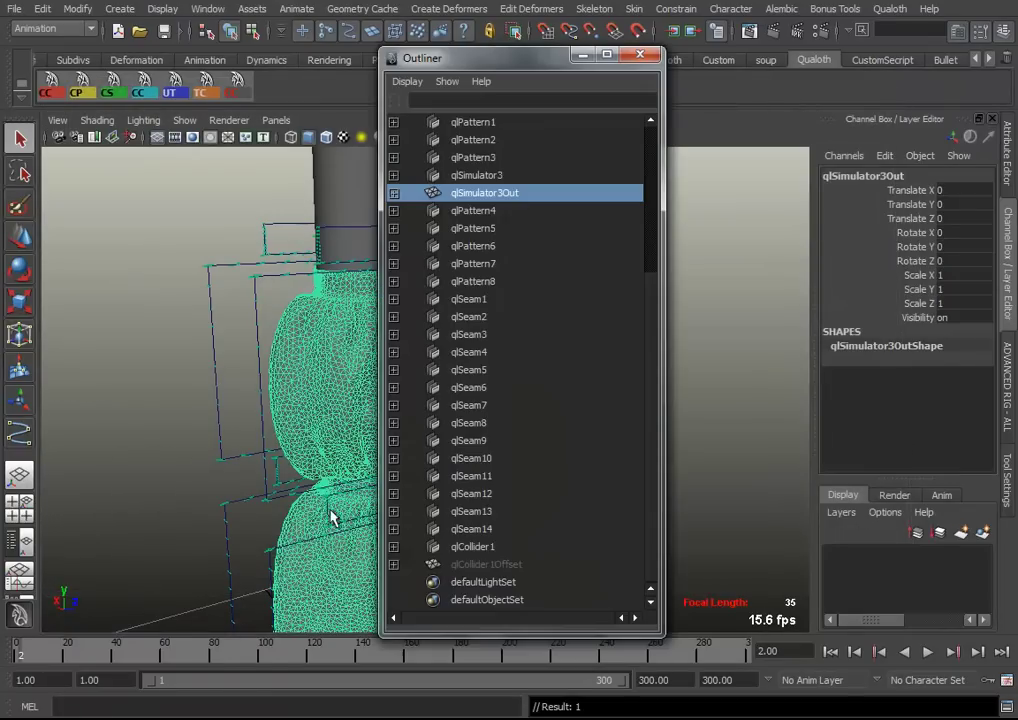
{"action": "left_click", "coordinate": [503, 176]}
{"action": "left_click", "coordinate": [640, 55]}
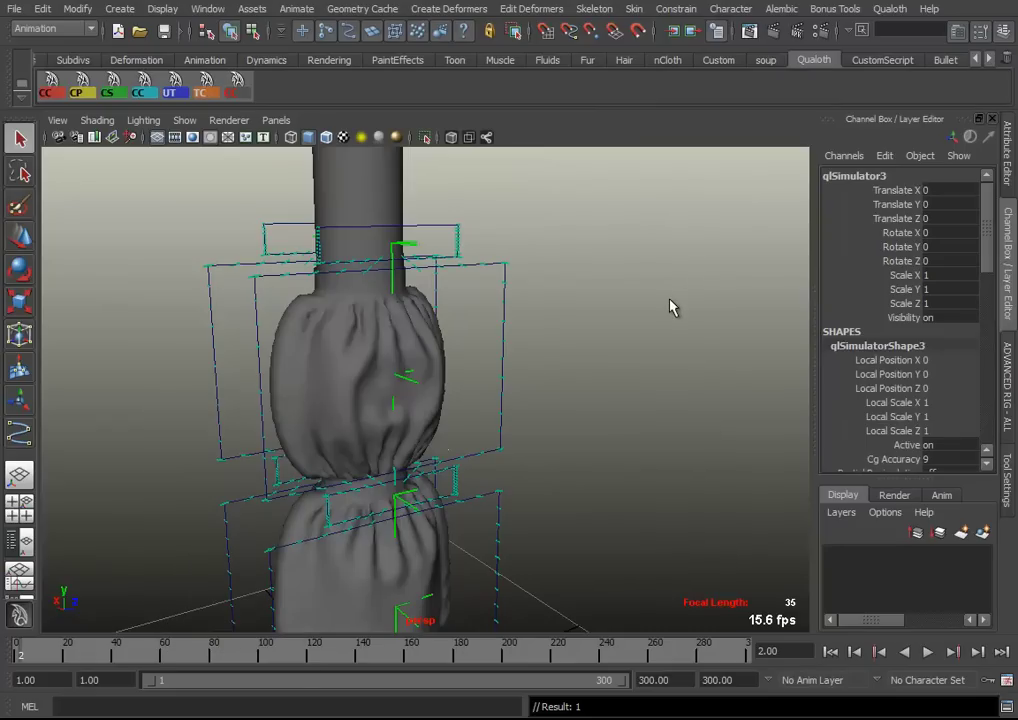
{"action": "key", "text": "ctrl+a"}
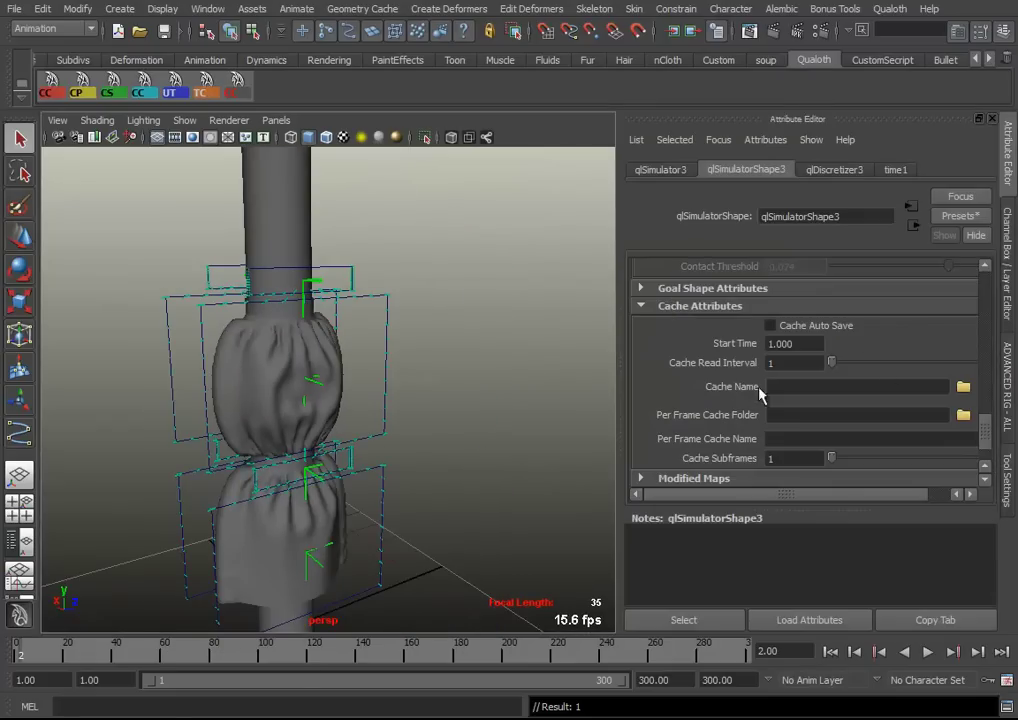
{"action": "left_click", "coordinate": [962, 387]}
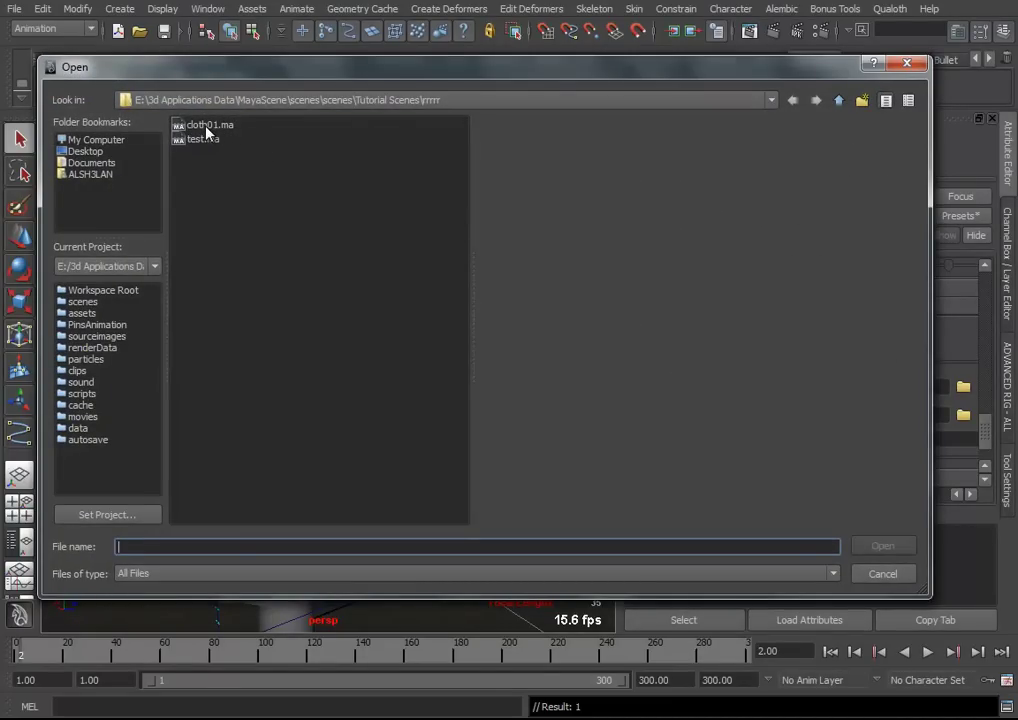
{"action": "double_click", "coordinate": [207, 127]}
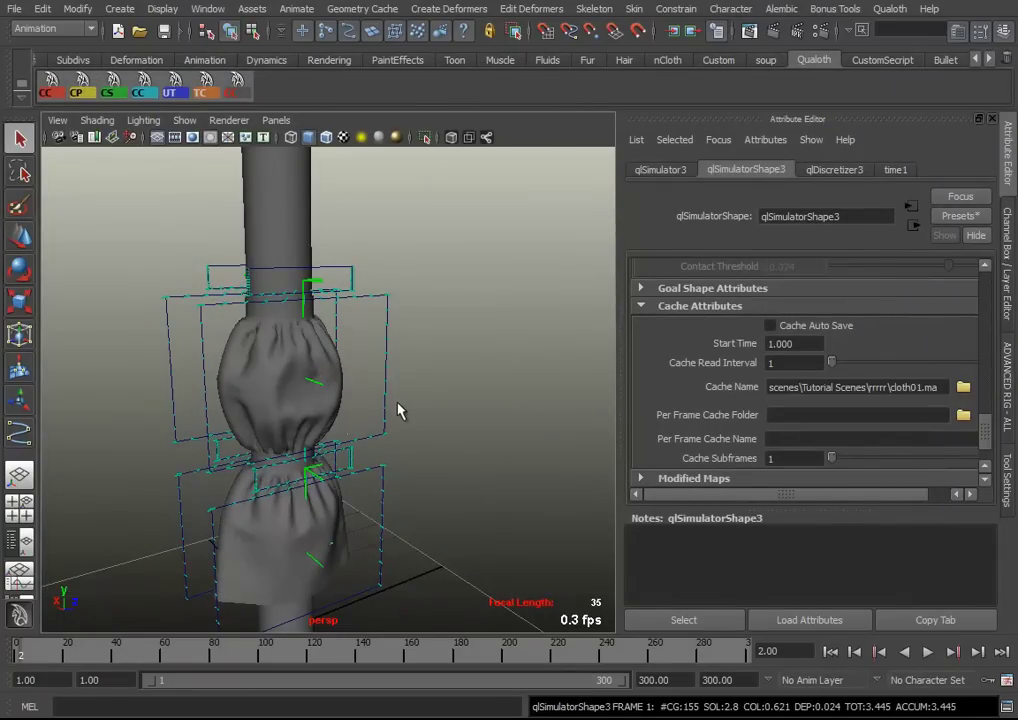
Select the cloth and reset it to its initial cloth01 pose at frame 1, then deselect
{"action": "left_click", "coordinate": [328, 400]}
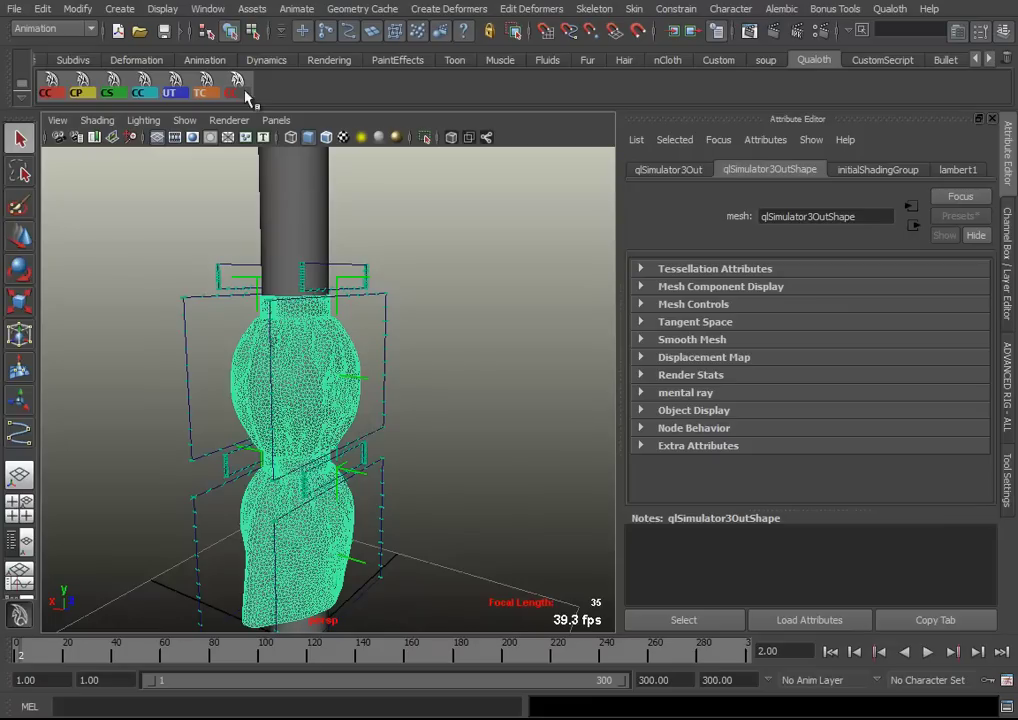
{"action": "left_click", "coordinate": [241, 86]}
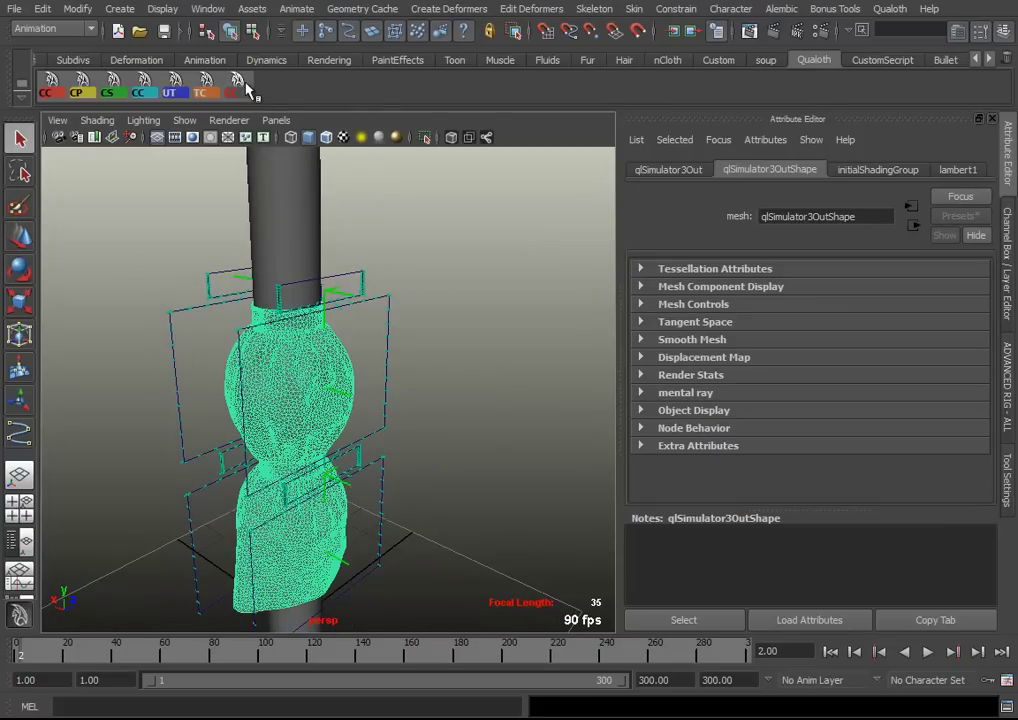
{"action": "left_click", "coordinate": [245, 86]}
{"action": "mouse_move", "coordinate": [276, 318]}
{"action": "left_mouse_down", "text": "alt"}
{"action": "mouse_move", "coordinate": [159, 391]}
{"action": "mouse_move", "coordinate": [448, 375]}
{"action": "mouse_move", "coordinate": [425, 382]}
{"action": "left_mouse_up", "text": "alt"}
{"action": "left_click", "coordinate": [247, 88]}
{"action": "mouse_move", "coordinate": [311, 432]}
{"action": "left_mouse_down", "text": "alt"}
{"action": "mouse_move", "coordinate": [280, 413]}
{"action": "mouse_move", "coordinate": [236, 413]}
{"action": "left_mouse_up", "text": "alt"}
{"action": "right_click_drag", "start_coordinate": [236, 413], "coordinate": [297, 442], "text": "alt"}
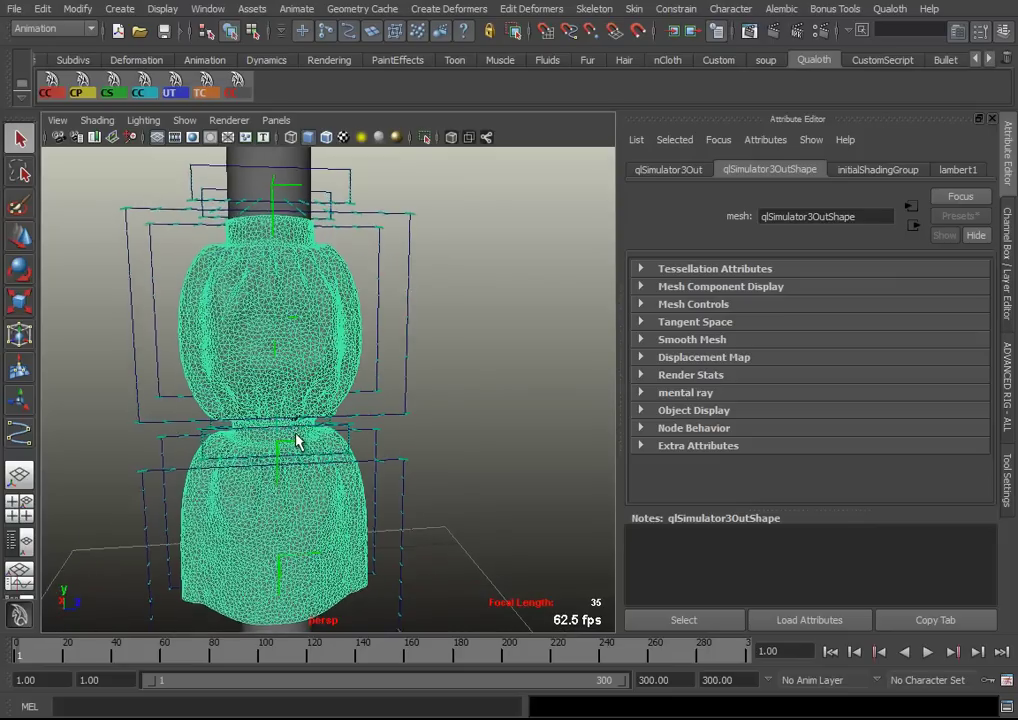
{"action": "left_click", "coordinate": [527, 491]}
{"action": "mouse_move", "coordinate": [494, 483]}
{"action": "left_mouse_down", "text": "alt"}
{"action": "mouse_move", "coordinate": [516, 495]}
{"action": "mouse_move", "coordinate": [386, 459]}
{"action": "left_mouse_up", "text": "alt"}
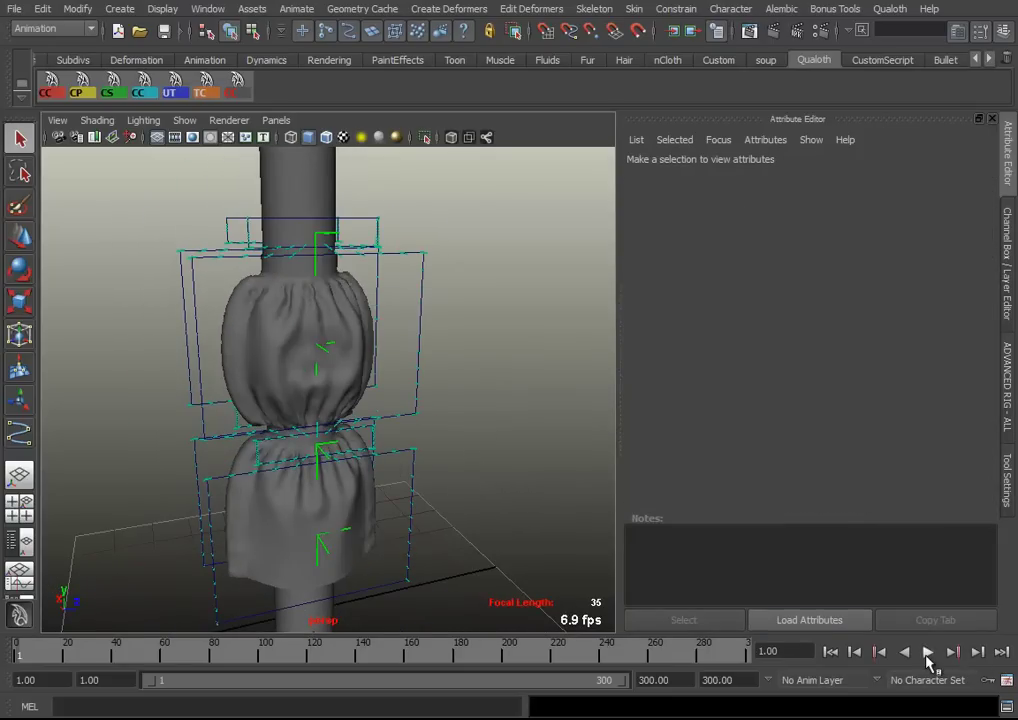
Play the simulation to frame 3 and zoom in on the cloth's neck
{"action": "left_click", "coordinate": [927, 651]}
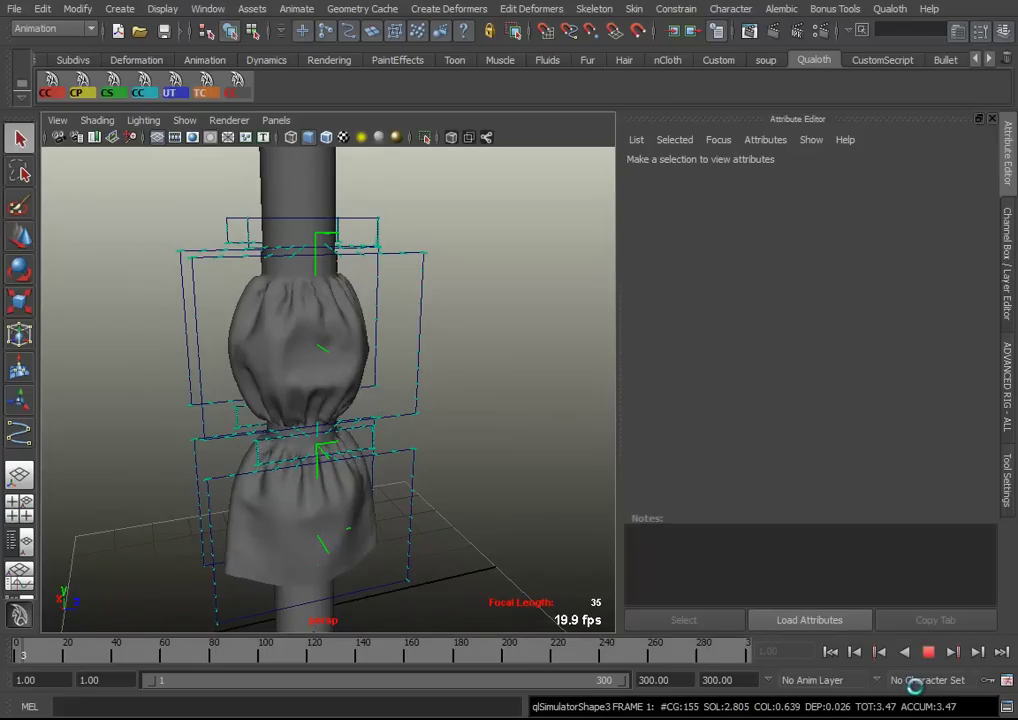
{"action": "key", "text": "Escape"}
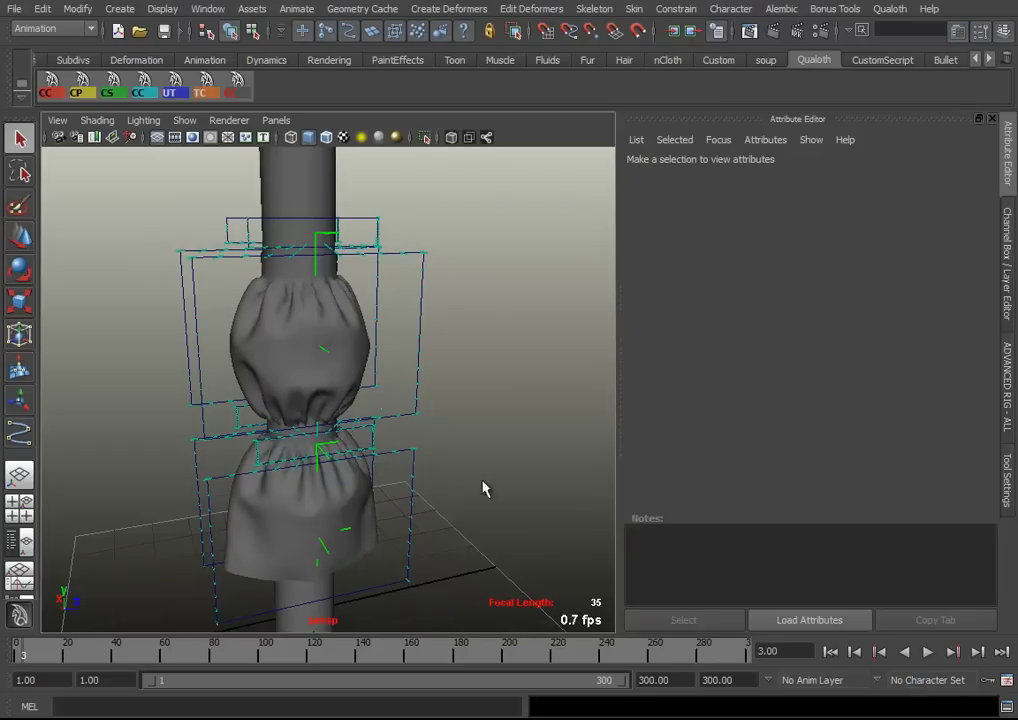
{"action": "left_click_drag", "start_coordinate": [391, 438], "coordinate": [336, 450], "text": "alt"}
{"action": "scroll", "coordinate": [464, 536], "scroll_direction": "up", "scroll_amount": 5}
{"action": "mouse_move", "coordinate": [464, 536]}
{"action": "middle_mouse_down", "text": "alt"}
{"action": "mouse_move", "coordinate": [395, 436]}
{"action": "mouse_move", "coordinate": [362, 496]}
{"action": "middle_mouse_up", "text": "alt"}
Switch the cloth to vertex mode and marquee-select the ring of neck vertices at the pillar
{"action": "right_click_drag", "start_coordinate": [347, 350], "coordinate": [275, 347]}
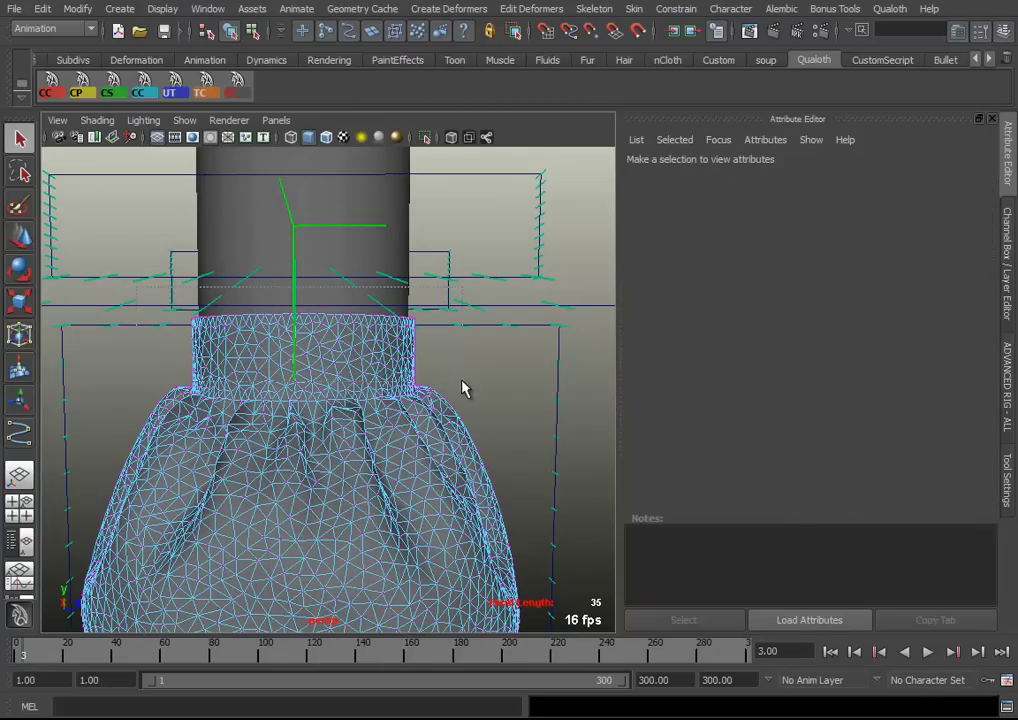
{"action": "left_click_drag", "start_coordinate": [463, 388], "coordinate": [175, 310]}
{"action": "mouse_move", "coordinate": [454, 382]}
{"action": "left_mouse_down", "text": "alt"}
{"action": "mouse_move", "coordinate": [507, 425]}
{"action": "mouse_move", "coordinate": [391, 425]}
{"action": "mouse_move", "coordinate": [361, 482]}
{"action": "mouse_move", "coordinate": [323, 443]}
{"action": "mouse_move", "coordinate": [379, 166]}
{"action": "mouse_move", "coordinate": [352, 325]}
{"action": "left_mouse_up", "text": "alt"}
{"action": "scroll", "coordinate": [391, 450], "scroll_direction": "up", "scroll_amount": 3}
{"action": "scroll", "coordinate": [347, 440], "scroll_direction": "up", "scroll_amount": 2}
{"action": "key", "text": "space"}
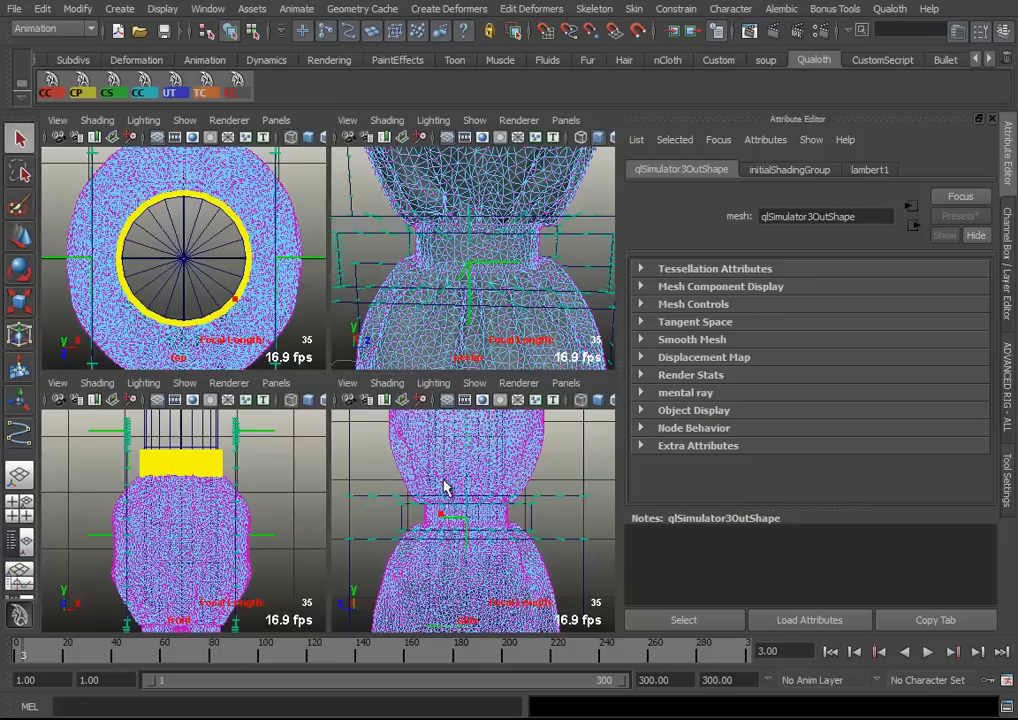
{"action": "key", "text": "space"}
{"action": "right_click_drag", "start_coordinate": [211, 386], "coordinate": [428, 425], "text": "alt"}
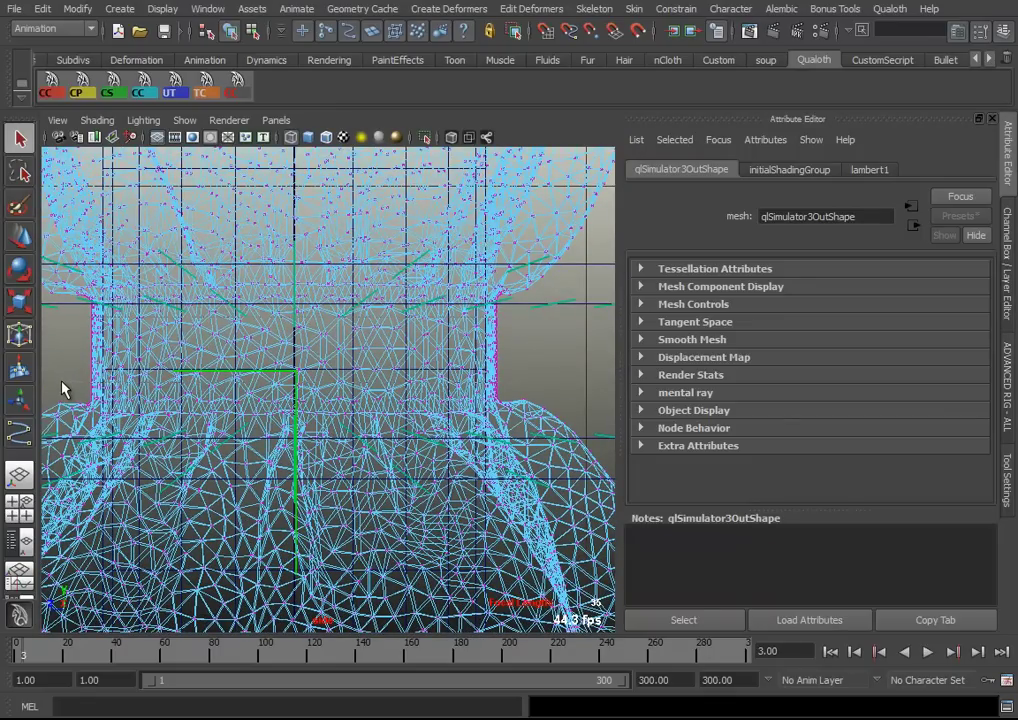
{"action": "left_click_drag", "start_coordinate": [505, 310], "coordinate": [86, 390]}
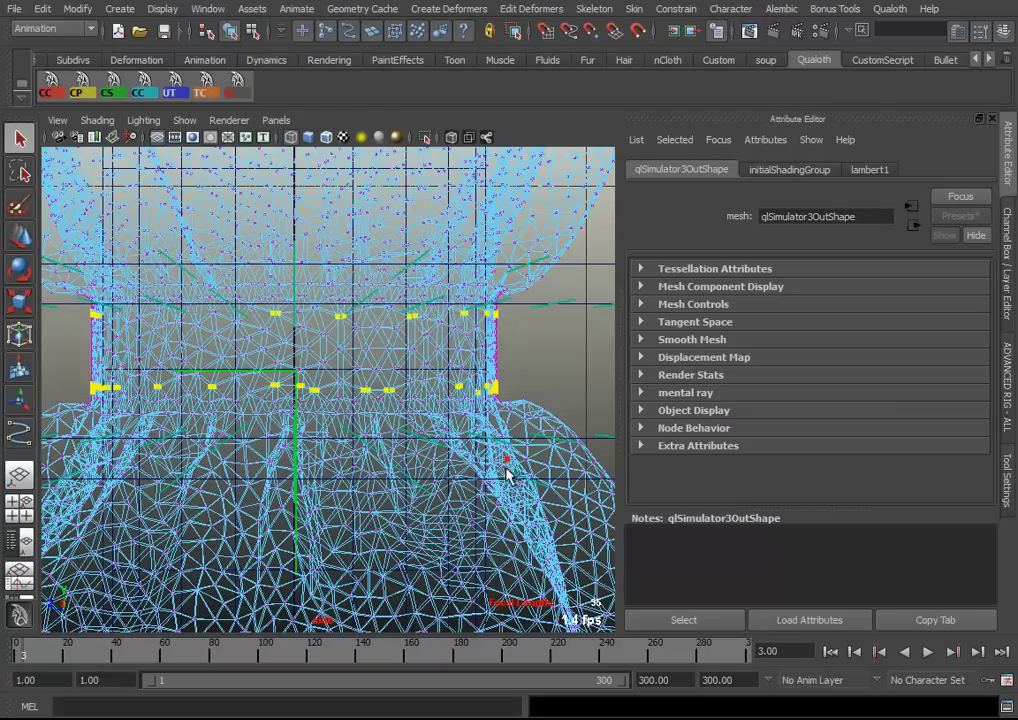
{"action": "scroll", "coordinate": [504, 470], "scroll_direction": "down", "scroll_amount": 2}
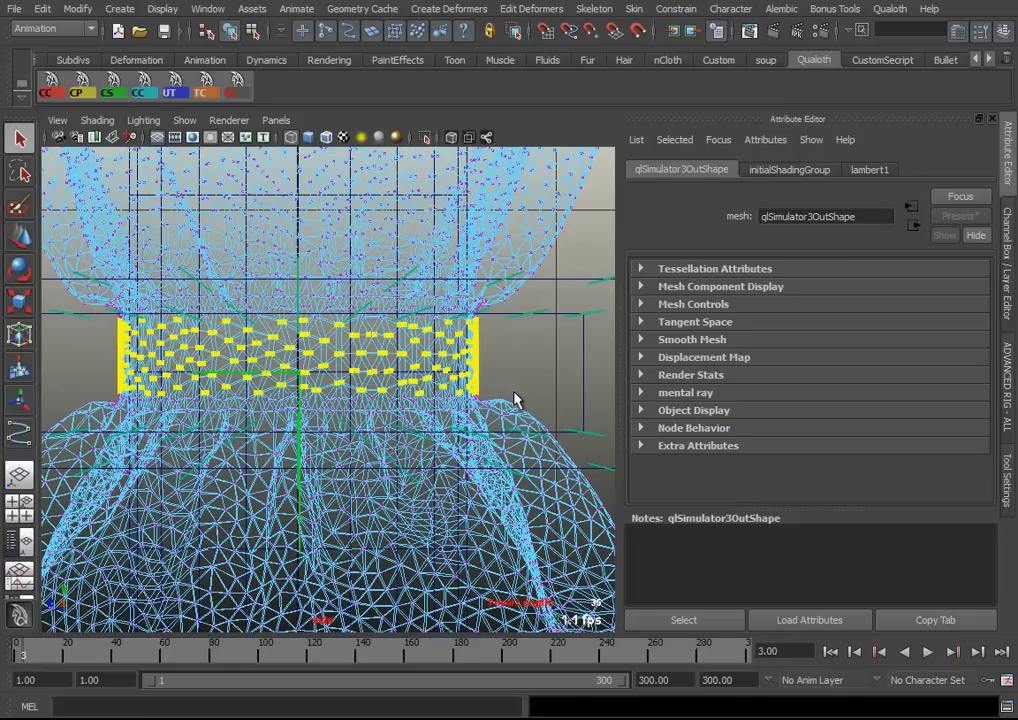
Pin the cloth's waistband vertices with a Qualoth point constraint, qlPointConstraint1
{"action": "left_click", "coordinate": [888, 9]}
{"action": "mouse_move", "coordinate": [905, 172]}
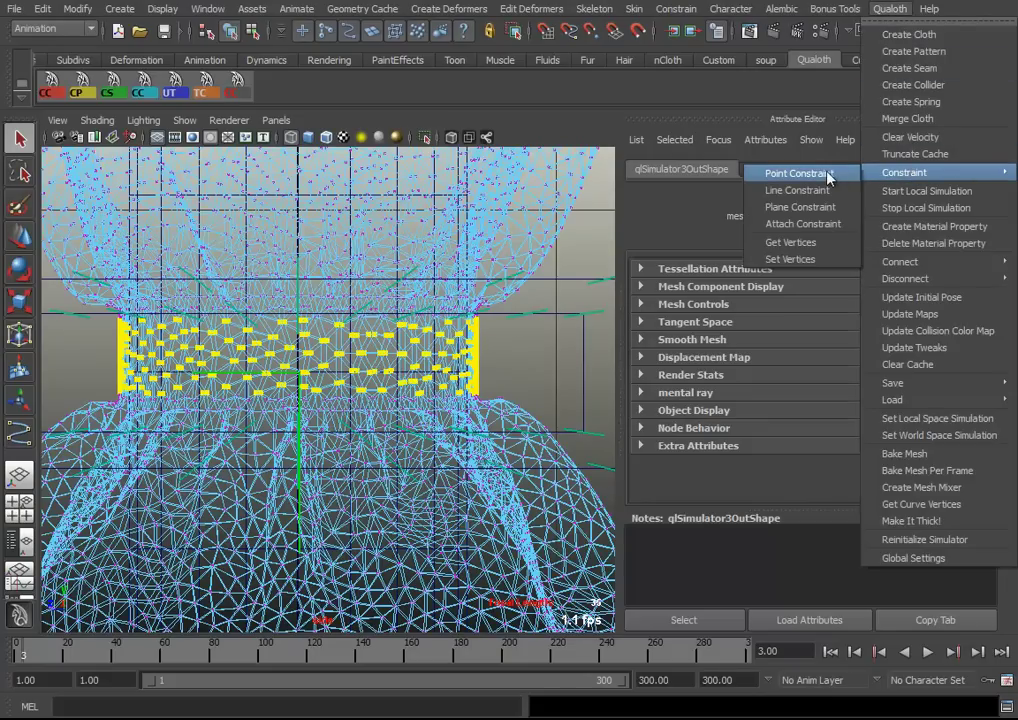
{"action": "left_click", "coordinate": [828, 174]}
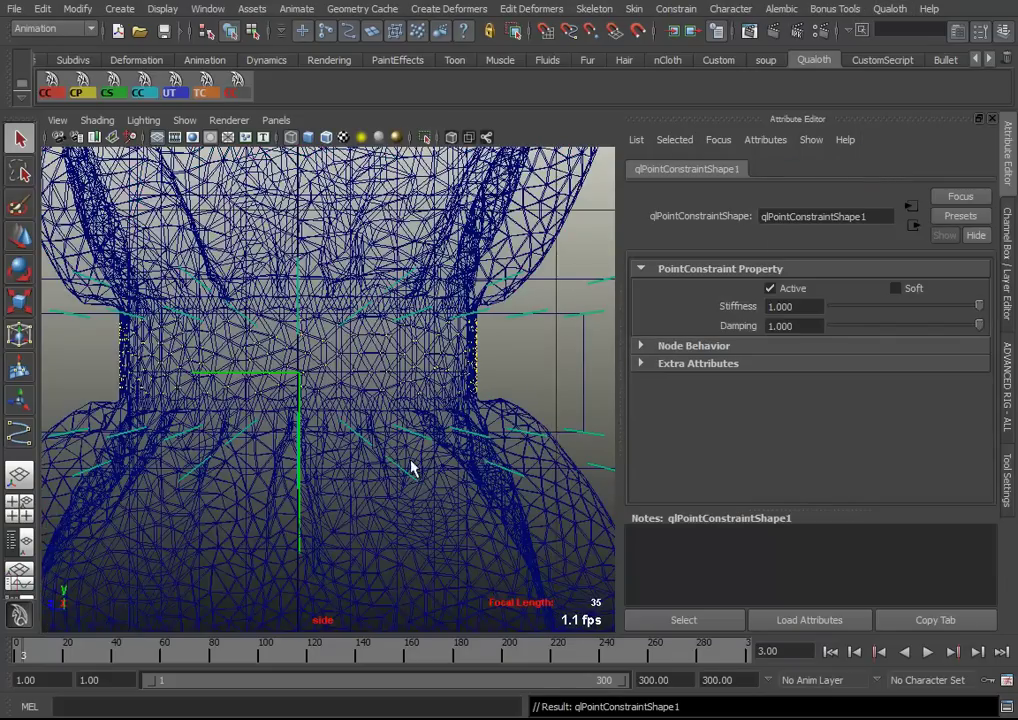
{"action": "key", "text": "space"}
{"action": "key", "text": "space"}
{"action": "right_click_drag", "start_coordinate": [511, 295], "coordinate": [277, 313], "text": "alt"}
Select the cloth mesh from a frontal view and bring up the scene Outliner
{"action": "mouse_move", "coordinate": [277, 313]}
{"action": "left_mouse_down", "text": "alt"}
{"action": "mouse_move", "coordinate": [311, 336]}
{"action": "mouse_move", "coordinate": [385, 324]}
{"action": "left_mouse_up", "text": "alt"}
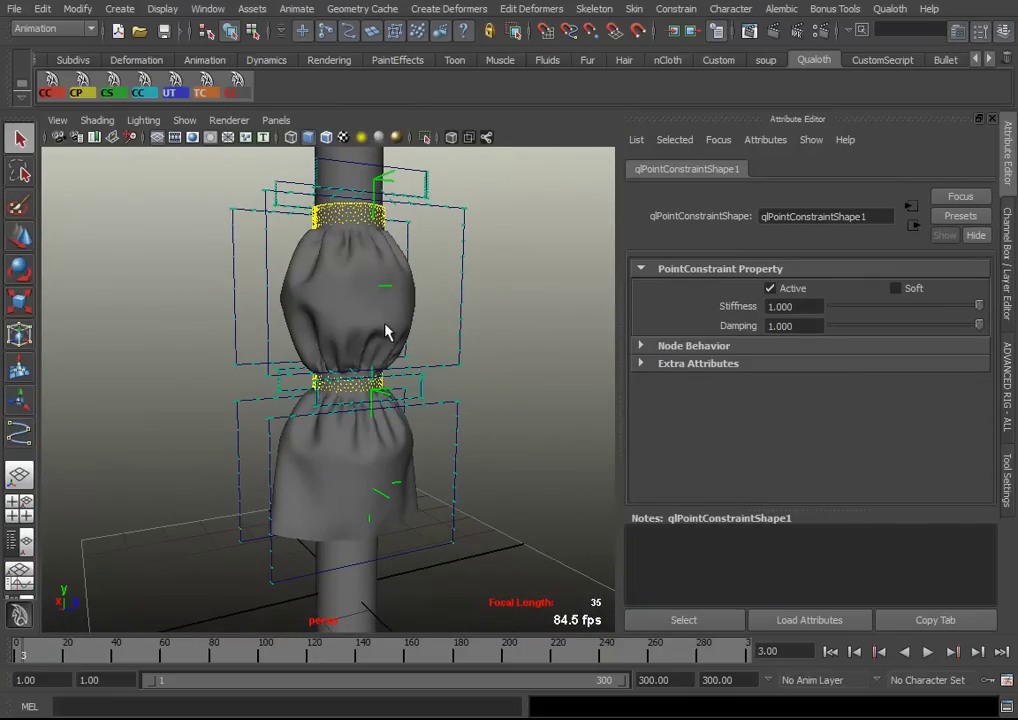
{"action": "left_click", "coordinate": [386, 333]}
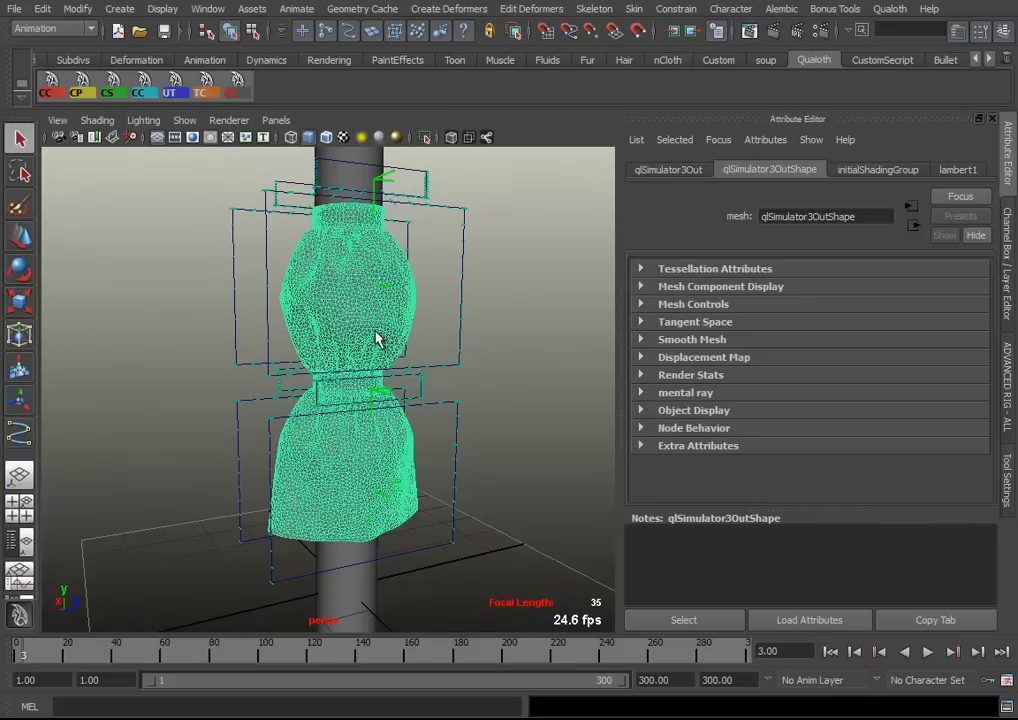
{"action": "mouse_move", "coordinate": [357, 409]}
{"action": "left_mouse_down", "text": "alt"}
{"action": "mouse_move", "coordinate": [170, 432]}
{"action": "mouse_move", "coordinate": [397, 409]}
{"action": "left_mouse_up", "text": "alt"}
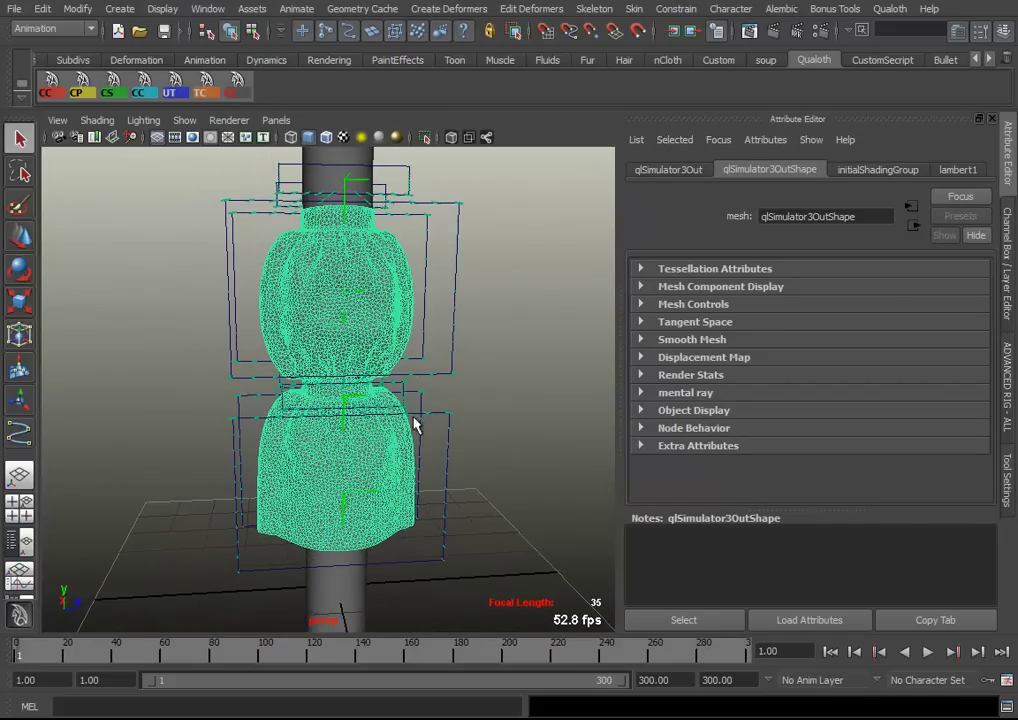
{"action": "key", "text": "shift+o"}
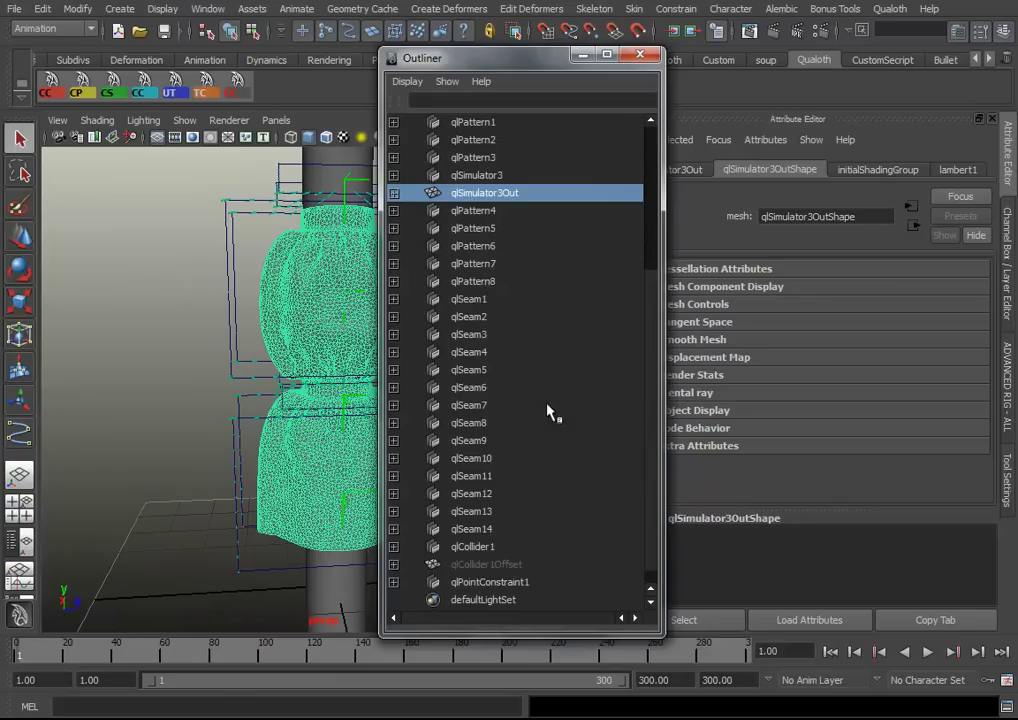
Select qlSimulator3 and set its Density to 0.05
{"action": "left_click", "coordinate": [490, 175]}
{"action": "left_click", "coordinate": [583, 54]}
{"action": "scroll", "coordinate": [815, 355], "scroll_direction": "up", "scroll_amount": 5}
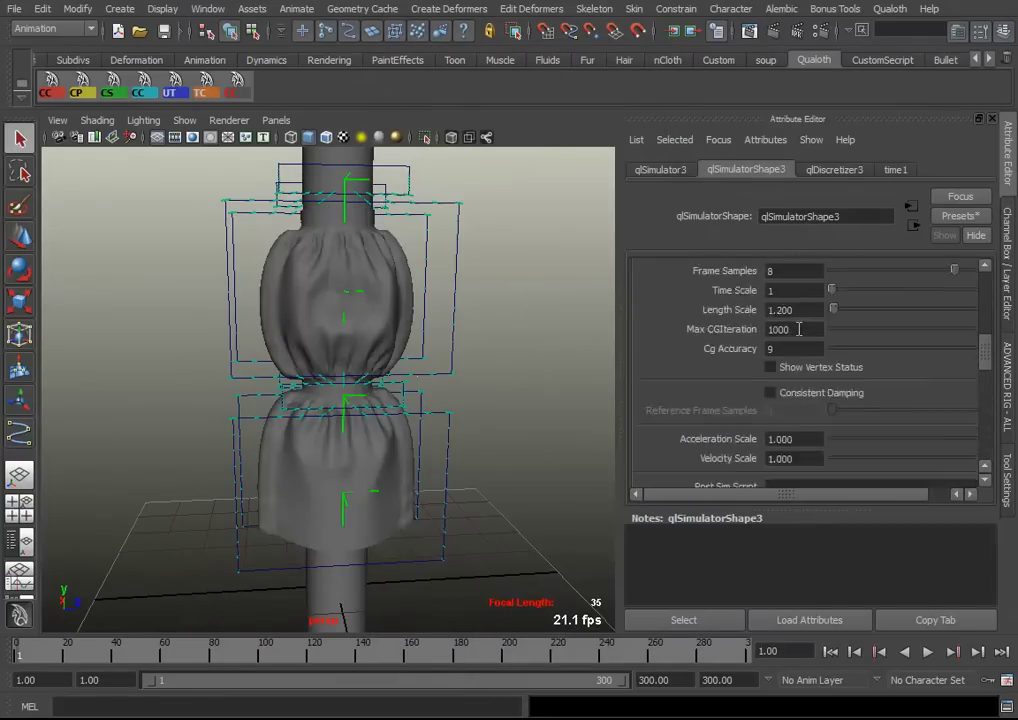
{"action": "scroll", "coordinate": [800, 335], "scroll_direction": "up", "scroll_amount": 5}
{"action": "left_click_drag", "start_coordinate": [805, 289], "coordinate": [730, 289]}
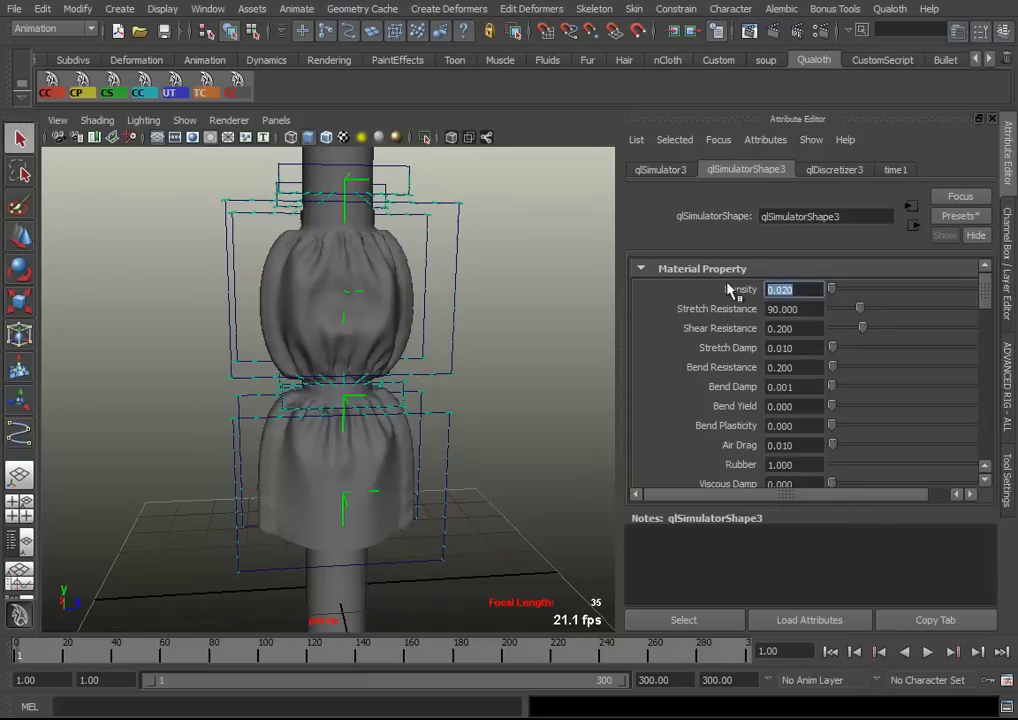
{"action": "type", "text": "0.05"}
{"action": "key", "text": "Return"}
Set the simulator's vertical (Y) Gravity to -980
{"action": "scroll", "coordinate": [870, 355], "scroll_direction": "down", "scroll_amount": 3}
{"action": "left_click", "coordinate": [868, 358]}
{"action": "type", "text": "-980"}
{"action": "key", "text": "Return"}
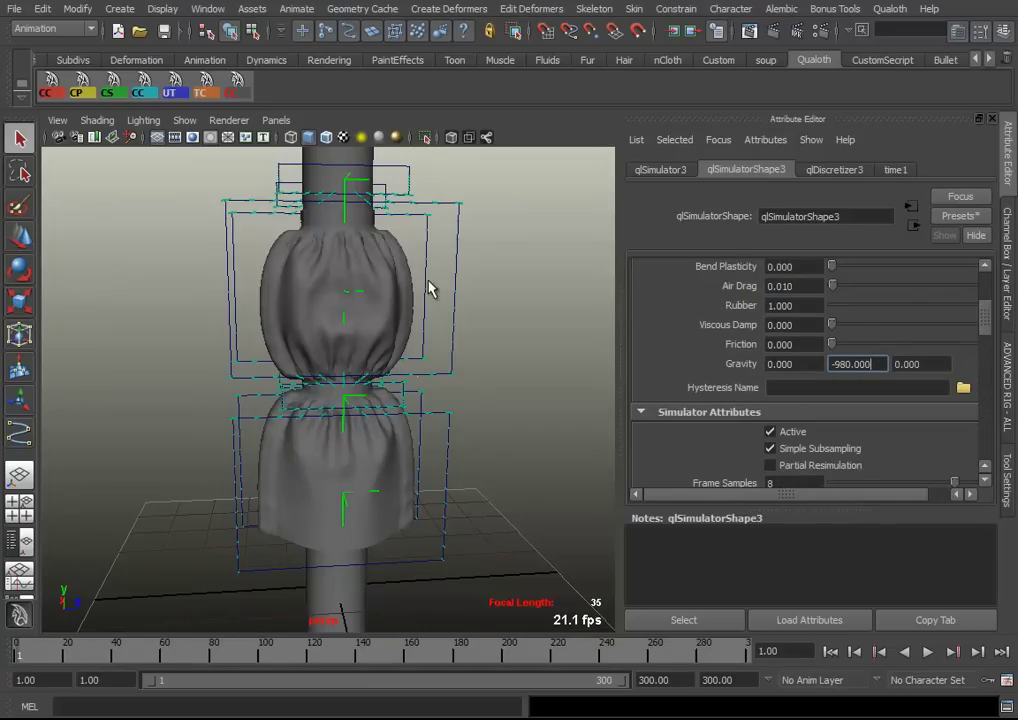
Orbit closer around the draped cloth and select the cylinder pole
{"action": "left_click_drag", "start_coordinate": [432, 288], "coordinate": [409, 279], "text": "alt"}
{"action": "left_click_drag", "start_coordinate": [352, 329], "coordinate": [378, 345], "text": "alt"}
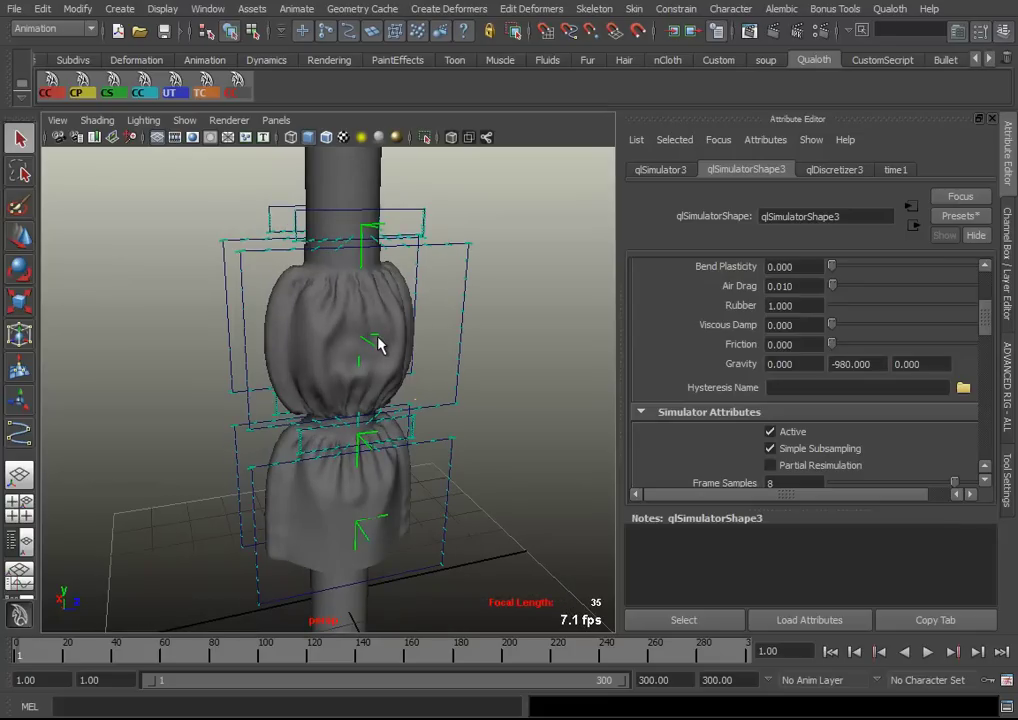
{"action": "scroll", "coordinate": [378, 345], "scroll_direction": "up", "scroll_amount": 2}
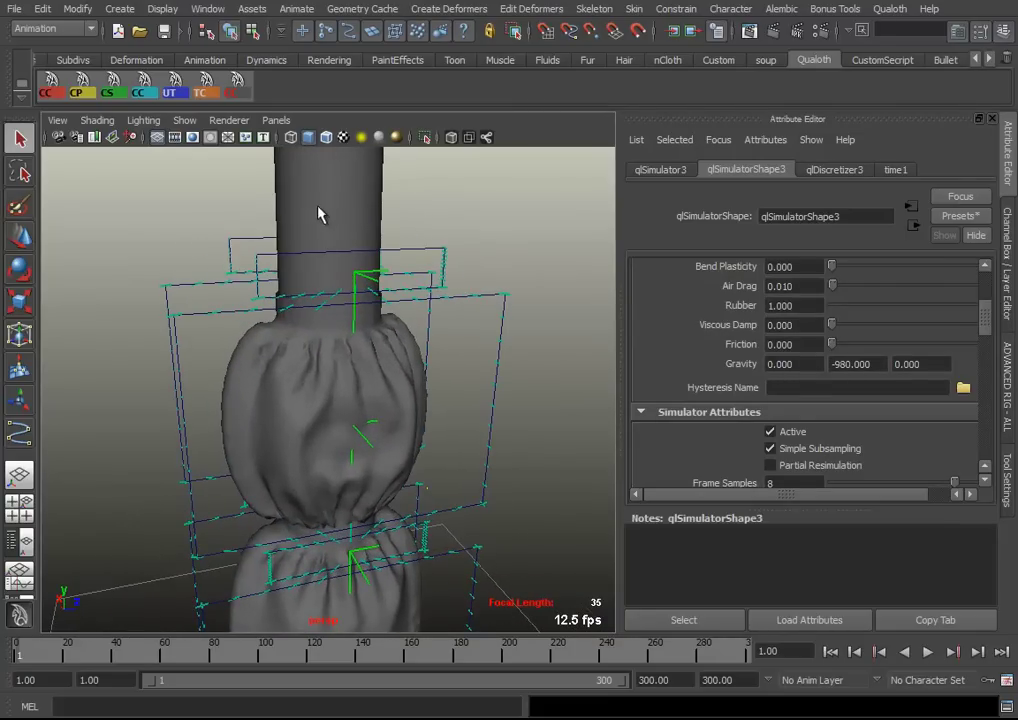
{"action": "mouse_move", "coordinate": [316, 281]}
{"action": "left_mouse_down", "text": "alt"}
{"action": "mouse_move", "coordinate": [323, 363]}
{"action": "mouse_move", "coordinate": [340, 378]}
{"action": "mouse_move", "coordinate": [388, 400]}
{"action": "mouse_move", "coordinate": [508, 403]}
{"action": "mouse_move", "coordinate": [363, 414]}
{"action": "mouse_move", "coordinate": [386, 402]}
{"action": "mouse_move", "coordinate": [377, 402]}
{"action": "mouse_move", "coordinate": [360, 414]}
{"action": "left_mouse_up", "text": "alt"}
{"action": "left_click", "coordinate": [357, 348]}
{"action": "right_click_drag", "start_coordinate": [360, 414], "coordinate": [408, 461], "text": "alt"}
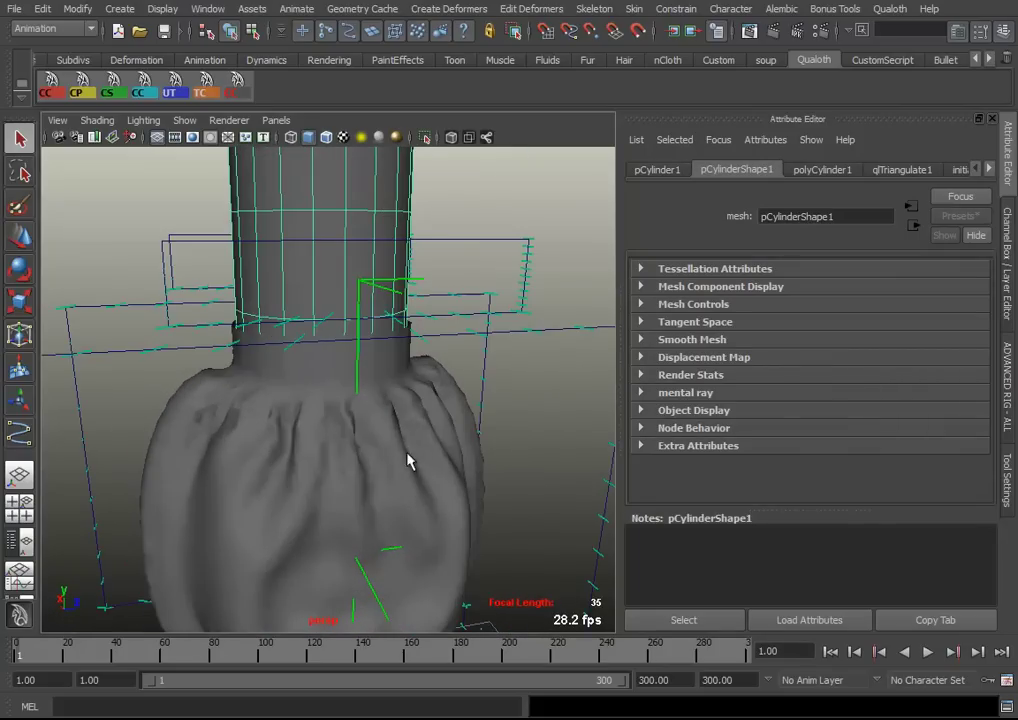
{"action": "left_click", "coordinate": [450, 424]}
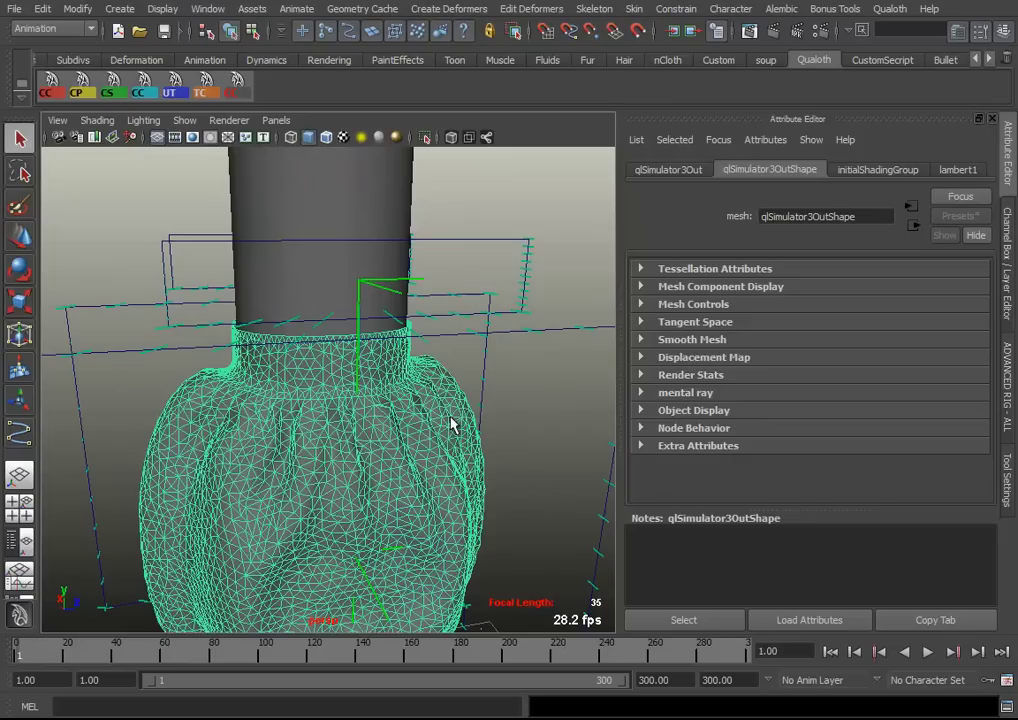
{"action": "mouse_move", "coordinate": [450, 424]}
{"action": "left_mouse_down", "text": "alt"}
{"action": "mouse_move", "coordinate": [347, 393]}
{"action": "mouse_move", "coordinate": [330, 410]}
{"action": "left_mouse_up", "text": "alt"}
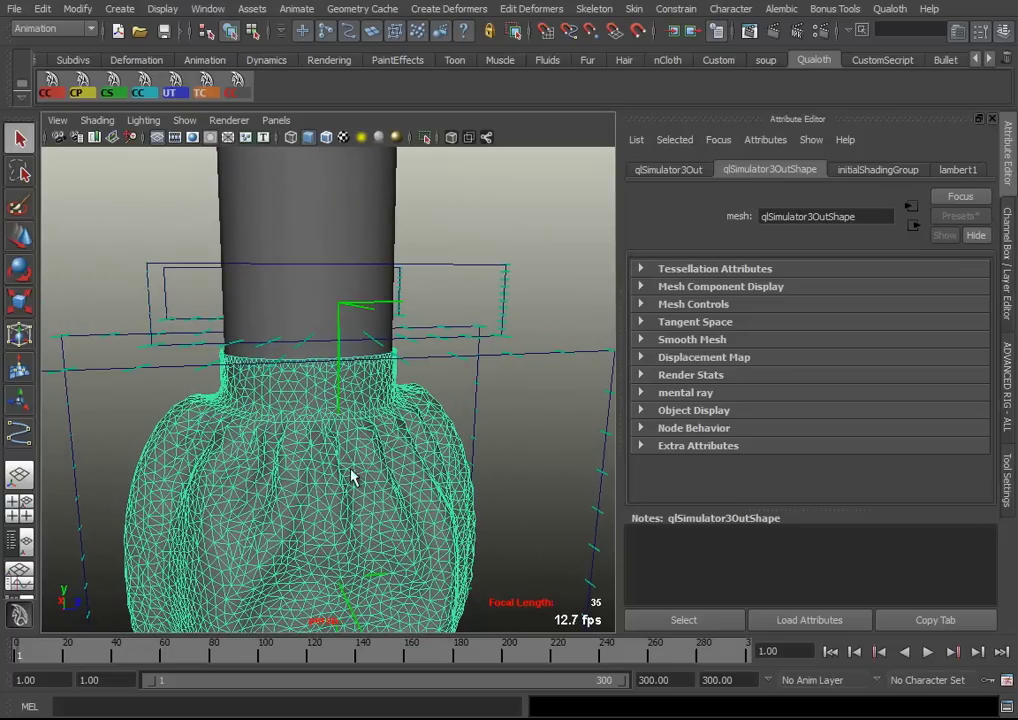
{"action": "left_click_drag", "start_coordinate": [352, 477], "coordinate": [345, 484], "text": "alt"}
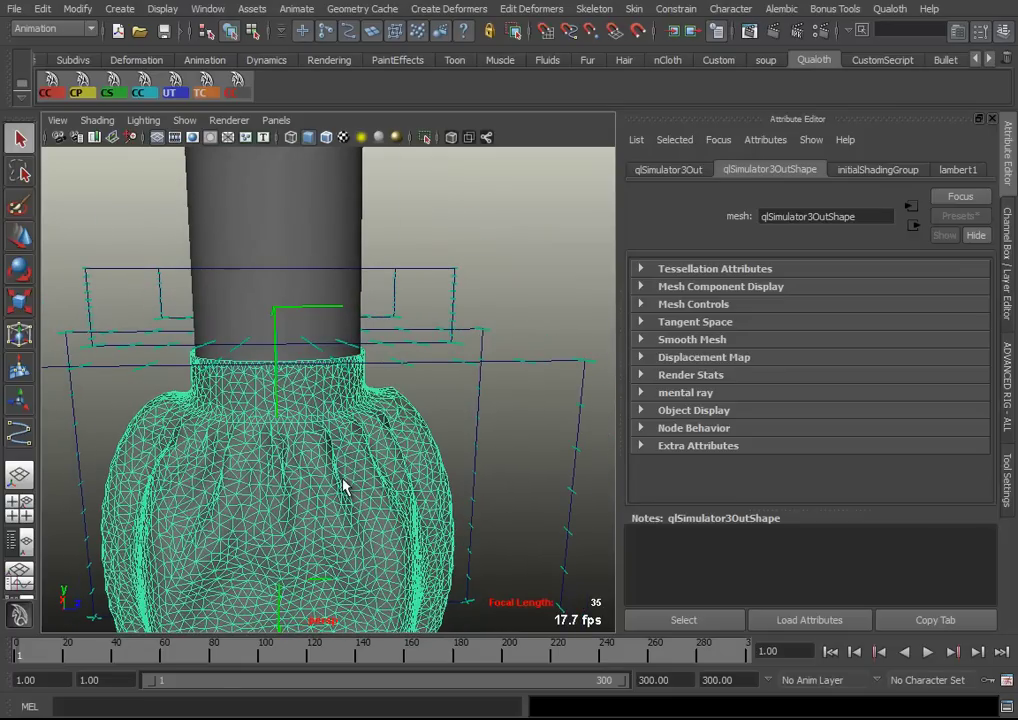
{"action": "left_click", "coordinate": [322, 221]}
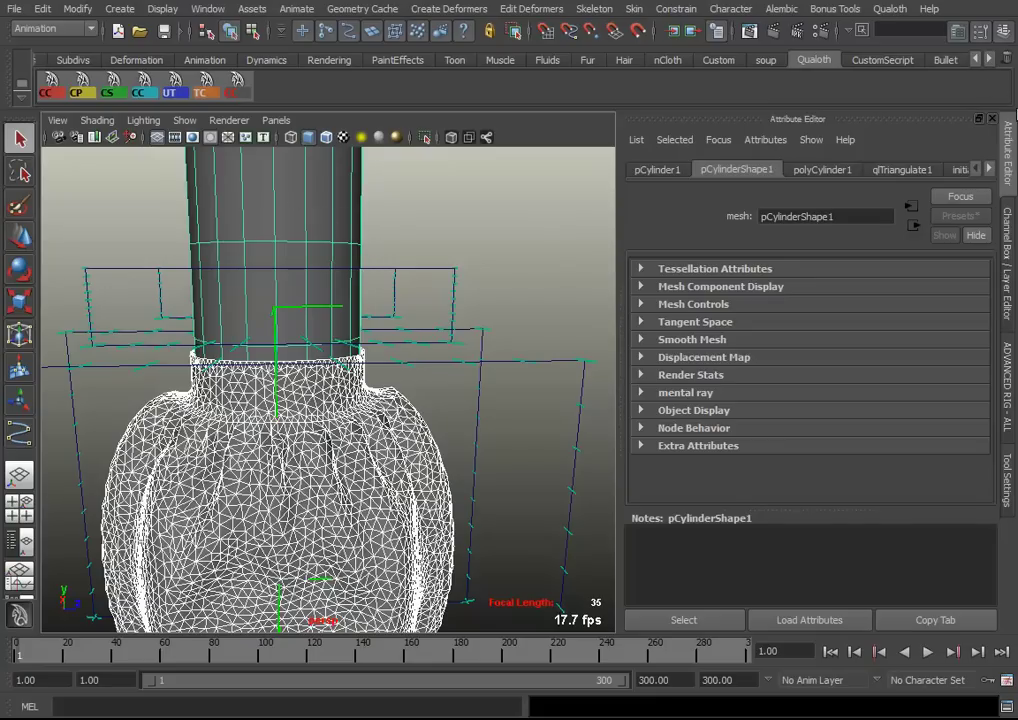
{"action": "left_click", "coordinate": [892, 10]}
{"action": "mouse_move", "coordinate": [904, 172]}
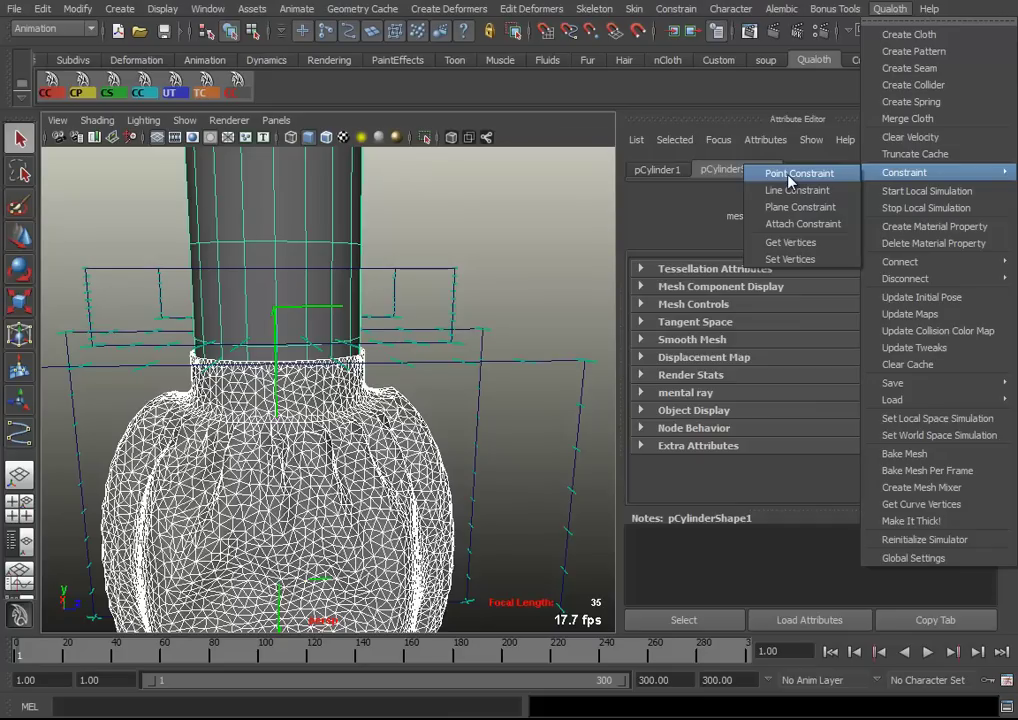
{"action": "left_click", "coordinate": [478, 222]}
{"action": "mouse_move", "coordinate": [473, 320]}
{"action": "left_mouse_down", "text": "alt"}
{"action": "mouse_move", "coordinate": [364, 416]}
{"action": "mouse_move", "coordinate": [404, 427]}
{"action": "mouse_move", "coordinate": [398, 438]}
{"action": "mouse_move", "coordinate": [336, 459]}
{"action": "mouse_move", "coordinate": [229, 459]}
{"action": "mouse_move", "coordinate": [338, 425]}
{"action": "left_mouse_up", "text": "alt"}
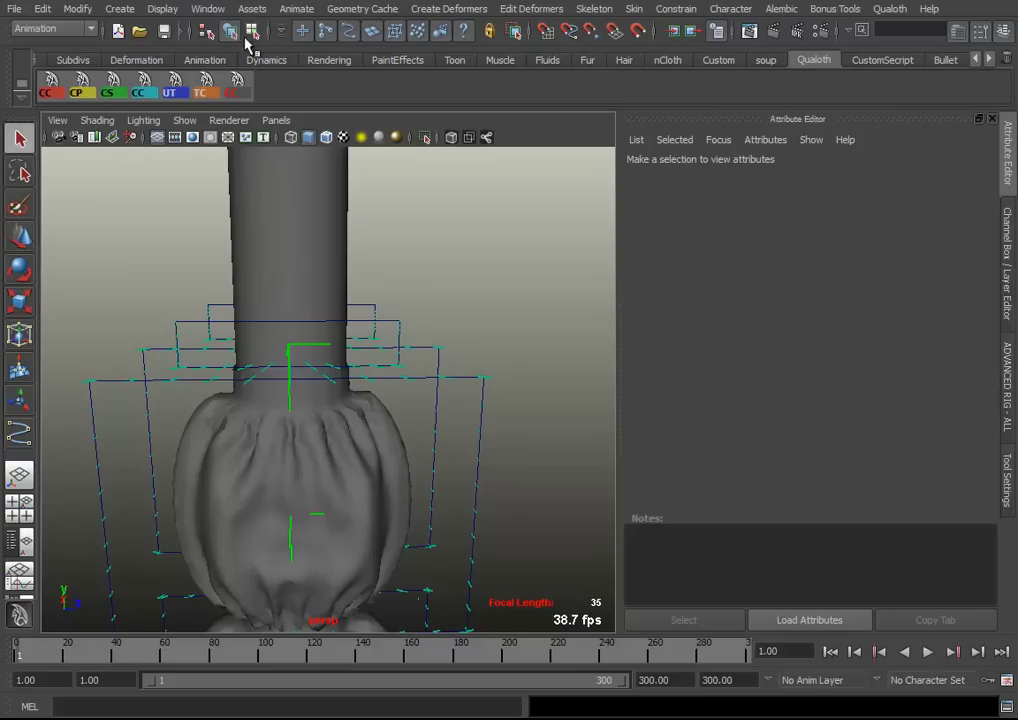
Switch to the nDynamics menu set, browse nConstraint and nSolver, then open the Outliner
{"action": "left_click", "coordinate": [24, 35]}
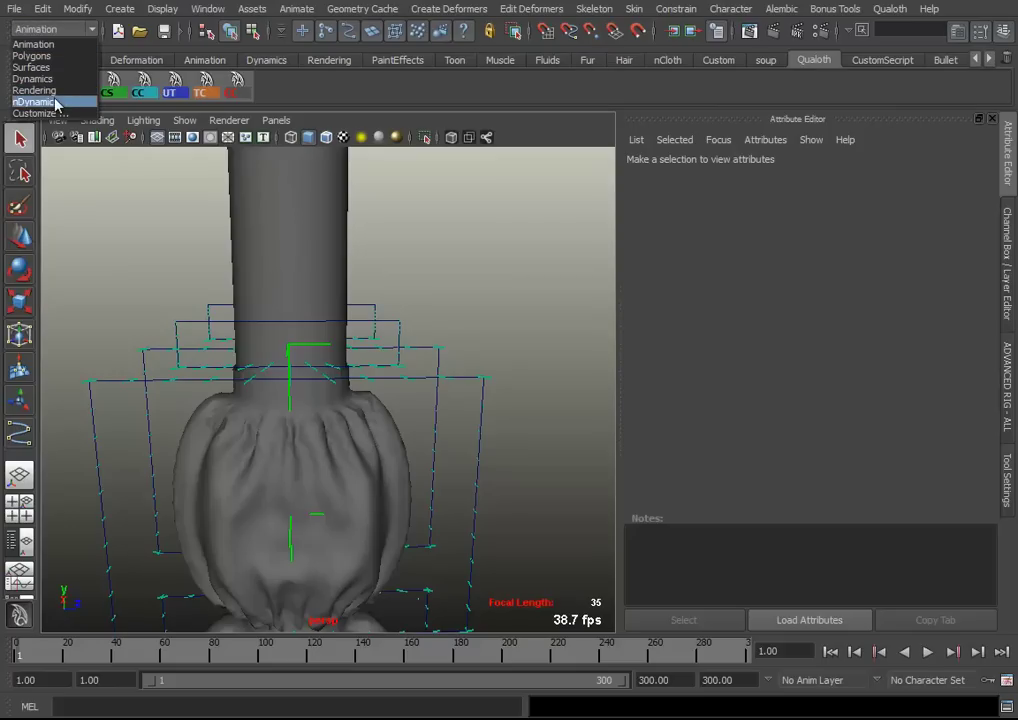
{"action": "left_click", "coordinate": [50, 96]}
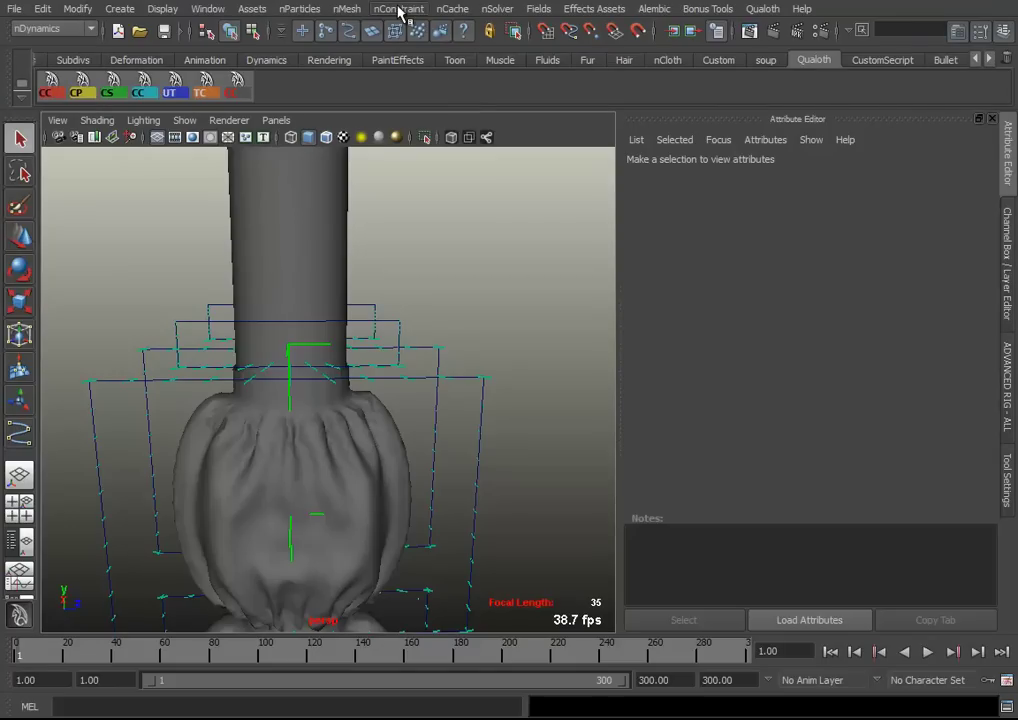
{"action": "left_click", "coordinate": [399, 9]}
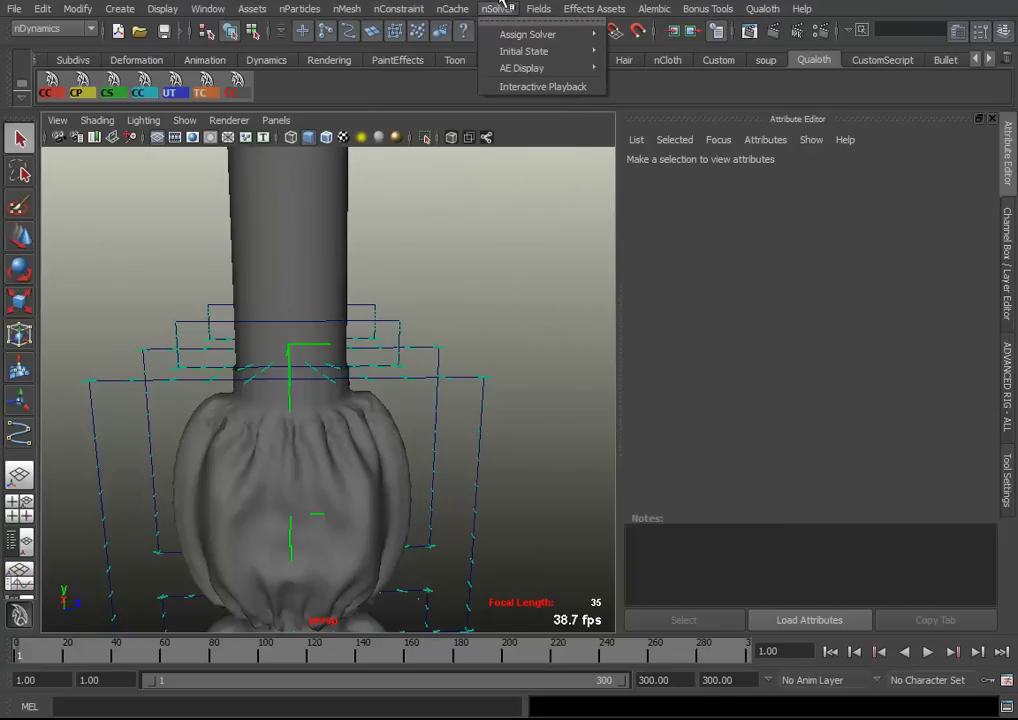
{"action": "left_click", "coordinate": [497, 8]}
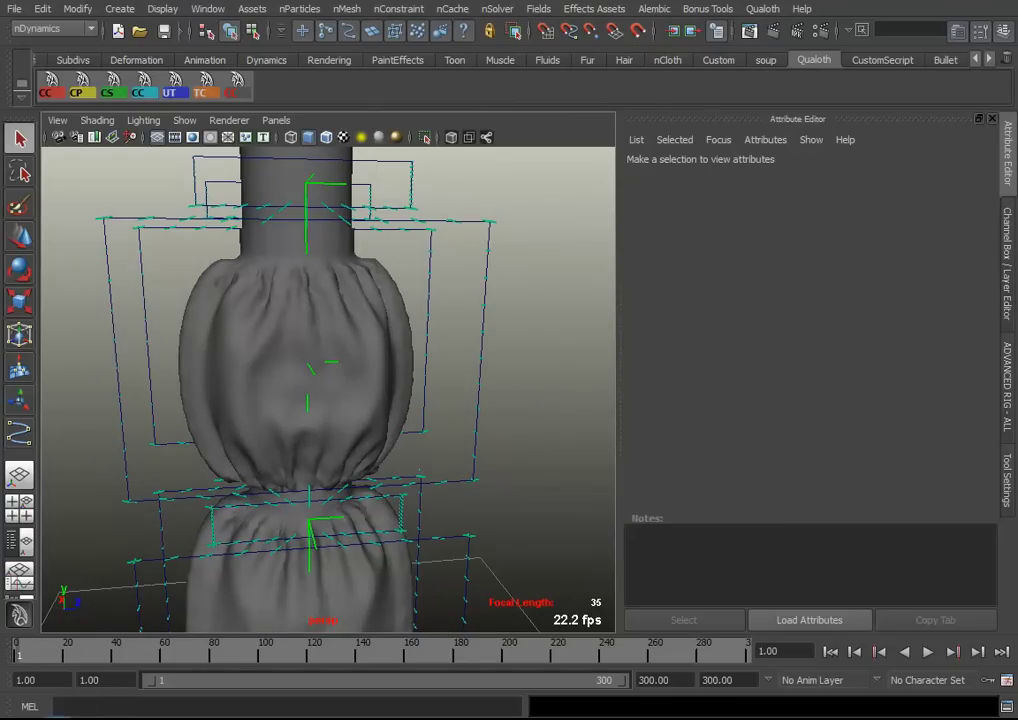
{"action": "key", "text": "shift+o"}
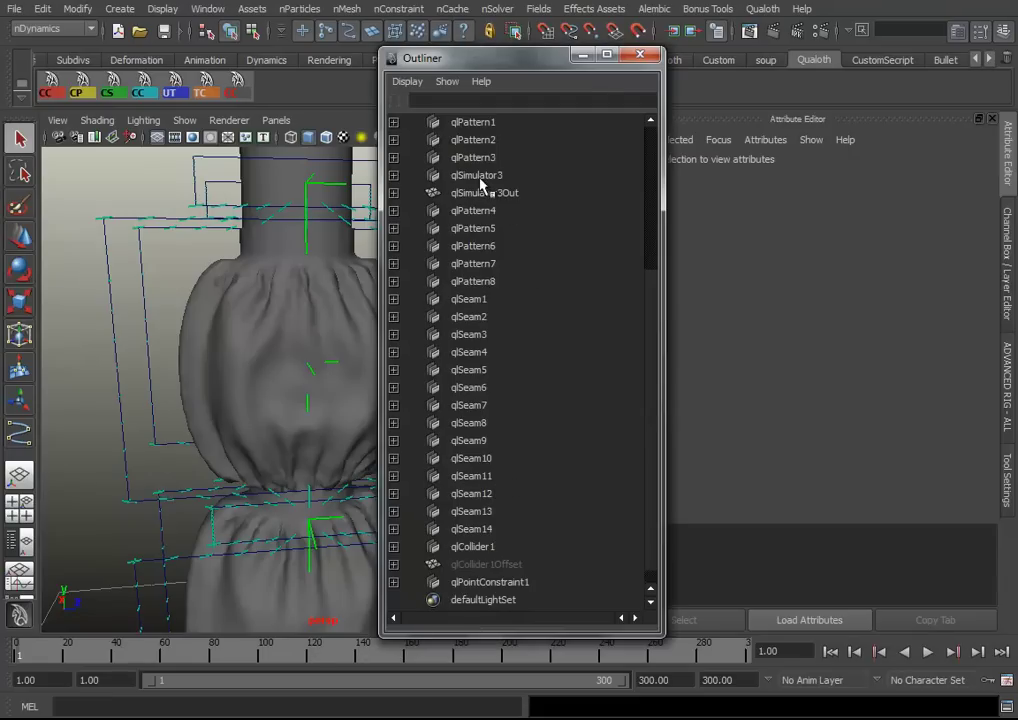
Select qlSimulator3 to check its Material Property, then frame the cloth frontally and clear the selection
{"action": "left_click", "coordinate": [470, 175]}
{"action": "left_click", "coordinate": [583, 55]}
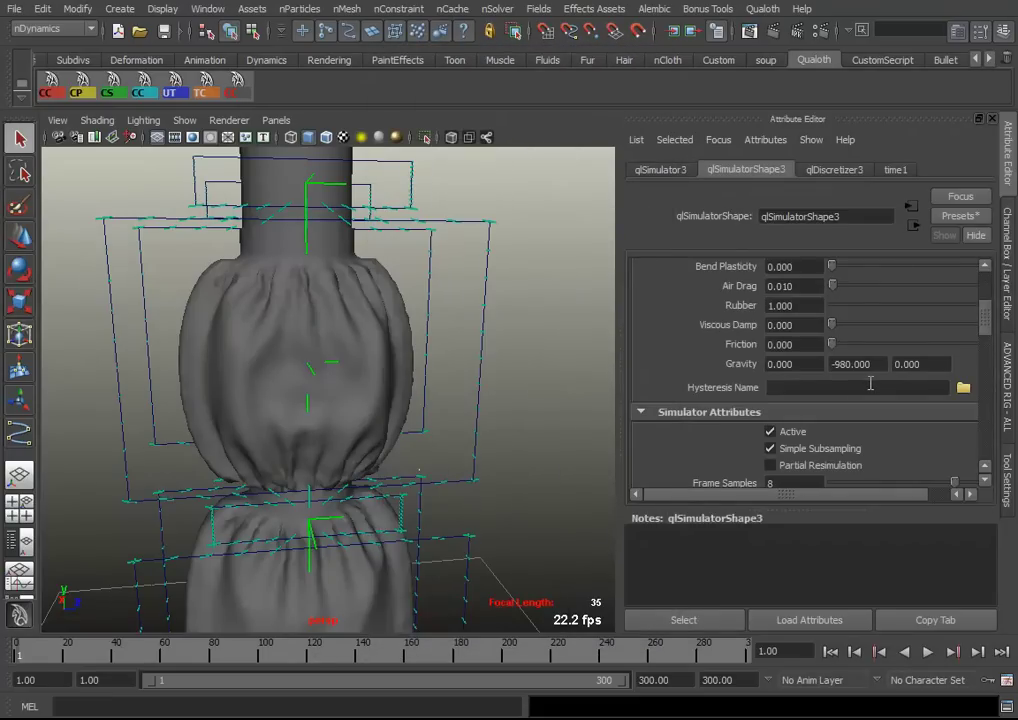
{"action": "scroll", "coordinate": [870, 383], "scroll_direction": "up", "scroll_amount": 4}
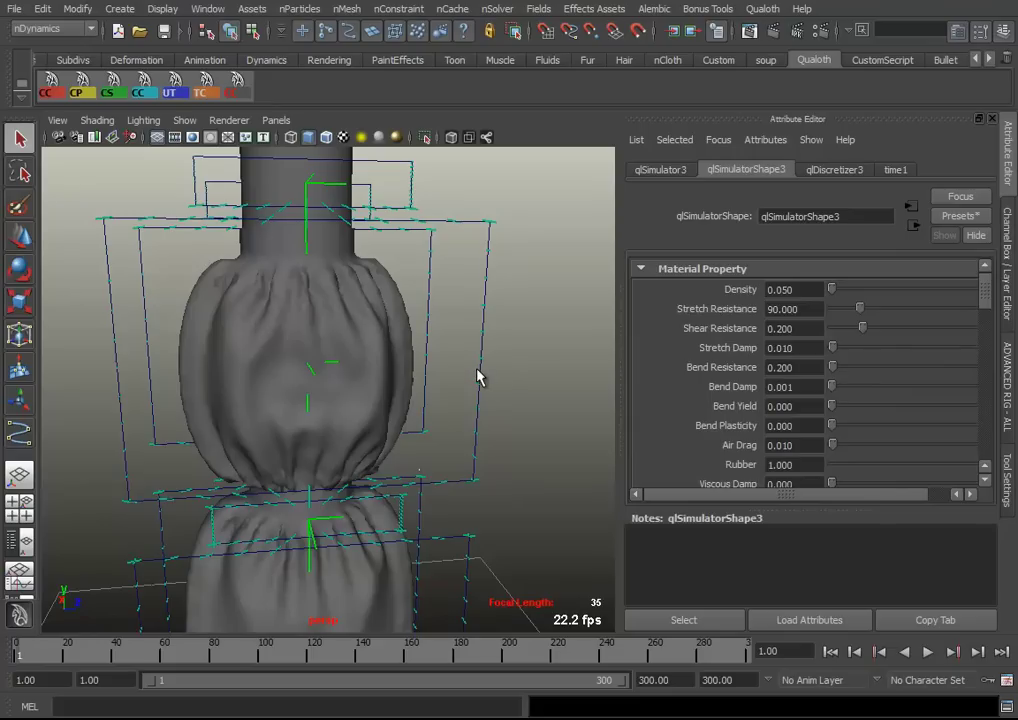
{"action": "mouse_move", "coordinate": [443, 409]}
{"action": "left_mouse_down", "text": "alt"}
{"action": "mouse_move", "coordinate": [295, 477]}
{"action": "mouse_move", "coordinate": [473, 425]}
{"action": "left_mouse_up", "text": "alt"}
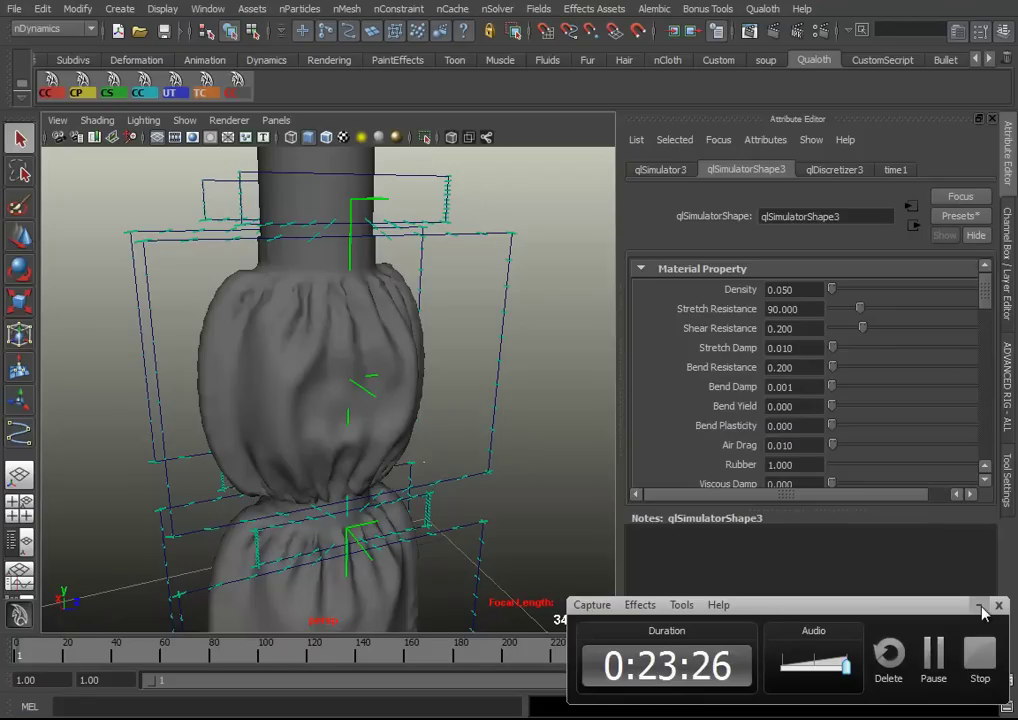
{"action": "left_click", "coordinate": [978, 605]}
{"action": "mouse_move", "coordinate": [477, 523]}
{"action": "left_mouse_down", "text": "alt"}
{"action": "mouse_move", "coordinate": [376, 468]}
{"action": "mouse_move", "coordinate": [411, 477]}
{"action": "mouse_move", "coordinate": [350, 504]}
{"action": "left_mouse_up", "text": "alt"}
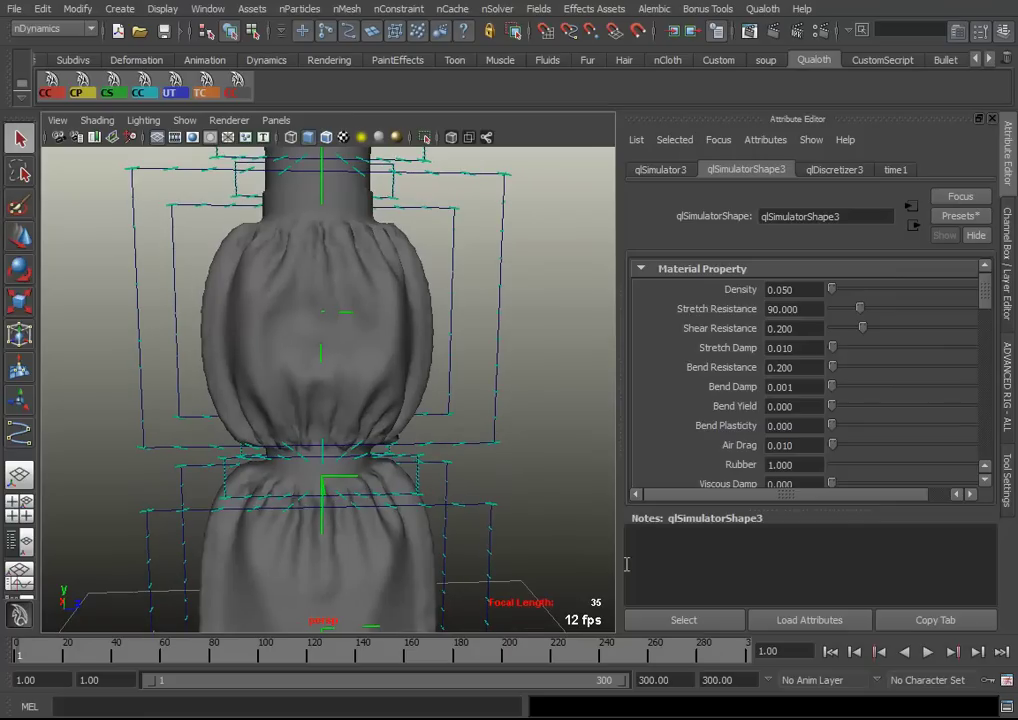
{"action": "left_click", "coordinate": [415, 374]}
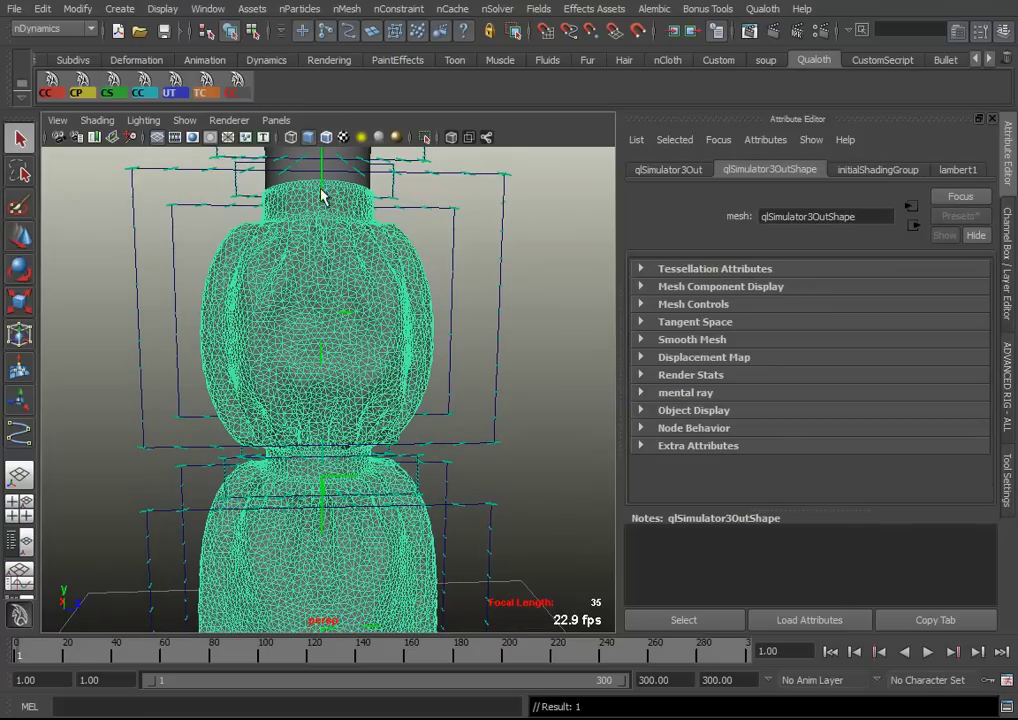
{"action": "left_click", "coordinate": [530, 374]}
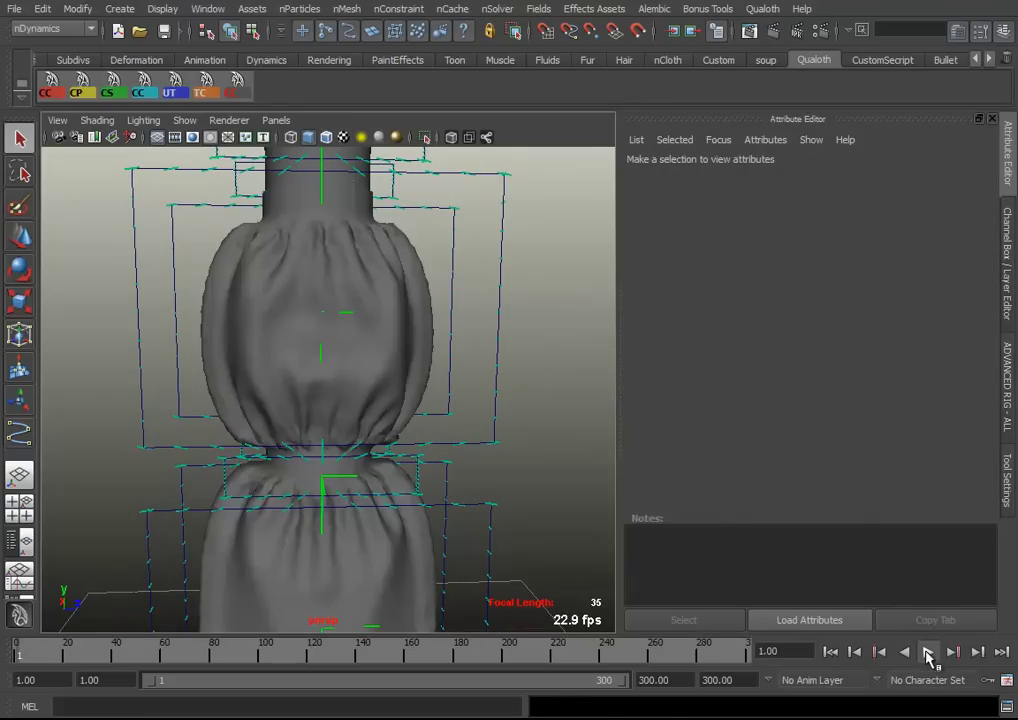
Play the cloth simulation and frame the cloth and column from the front
{"action": "left_click", "coordinate": [927, 651]}
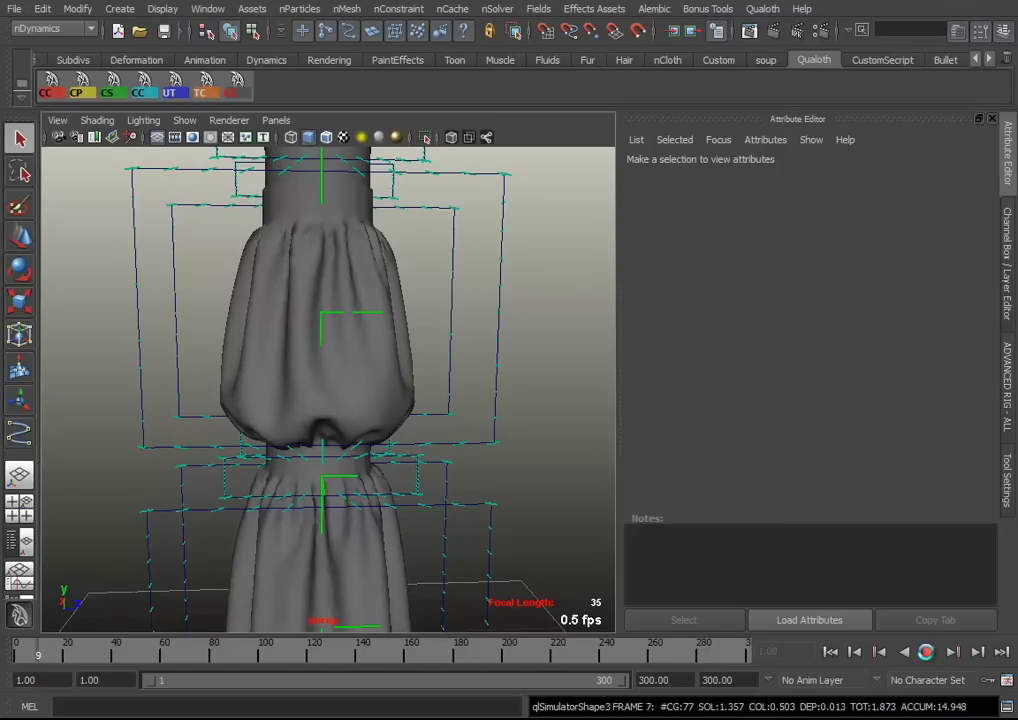
{"action": "mouse_move", "coordinate": [484, 450]}
{"action": "right_mouse_down", "text": "alt"}
{"action": "mouse_move", "coordinate": [425, 431]}
{"action": "mouse_move", "coordinate": [397, 393]}
{"action": "right_mouse_up", "text": "alt"}
{"action": "mouse_move", "coordinate": [397, 393]}
{"action": "left_mouse_down", "text": "alt"}
{"action": "mouse_move", "coordinate": [686, 404]}
{"action": "mouse_move", "coordinate": [257, 386]}
{"action": "mouse_move", "coordinate": [198, 404]}
{"action": "mouse_move", "coordinate": [273, 423]}
{"action": "mouse_move", "coordinate": [325, 416]}
{"action": "left_mouse_up", "text": "alt"}
{"action": "right_click_drag", "start_coordinate": [325, 416], "coordinate": [379, 461], "text": "alt"}
{"action": "mouse_move", "coordinate": [379, 461]}
{"action": "left_mouse_down", "text": "alt"}
{"action": "mouse_move", "coordinate": [277, 418]}
{"action": "mouse_move", "coordinate": [322, 405]}
{"action": "left_mouse_up", "text": "alt"}
{"action": "mouse_move", "coordinate": [322, 405]}
{"action": "right_mouse_down", "text": "alt"}
{"action": "mouse_move", "coordinate": [314, 386]}
{"action": "mouse_move", "coordinate": [393, 438]}
{"action": "right_mouse_up", "text": "alt"}
{"action": "mouse_move", "coordinate": [398, 436]}
{"action": "left_mouse_down", "text": "alt"}
{"action": "mouse_move", "coordinate": [323, 450]}
{"action": "mouse_move", "coordinate": [318, 429]}
{"action": "mouse_move", "coordinate": [254, 427]}
{"action": "mouse_move", "coordinate": [519, 449]}
{"action": "mouse_move", "coordinate": [254, 420]}
{"action": "mouse_move", "coordinate": [304, 420]}
{"action": "mouse_move", "coordinate": [498, 440]}
{"action": "mouse_move", "coordinate": [177, 420]}
{"action": "left_mouse_up", "text": "alt"}
{"action": "middle_click_drag", "start_coordinate": [391, 436], "coordinate": [409, 435], "text": "alt"}
{"action": "left_click_drag", "start_coordinate": [409, 435], "coordinate": [357, 443], "text": "alt"}
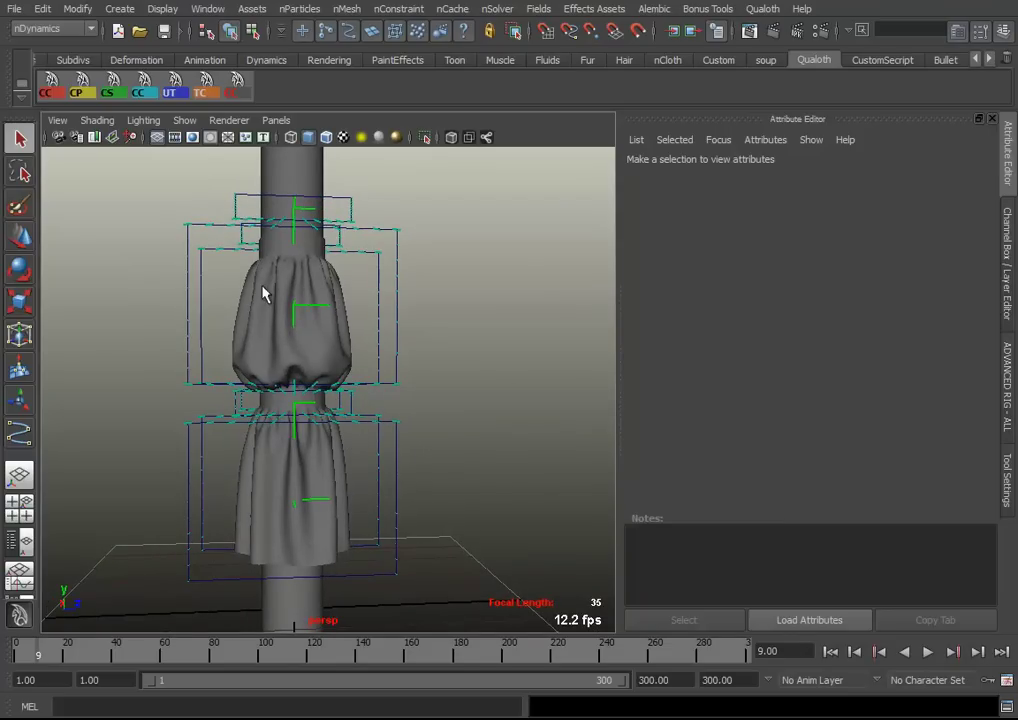
{"action": "left_click_drag", "start_coordinate": [434, 498], "coordinate": [278, 500], "text": "alt"}
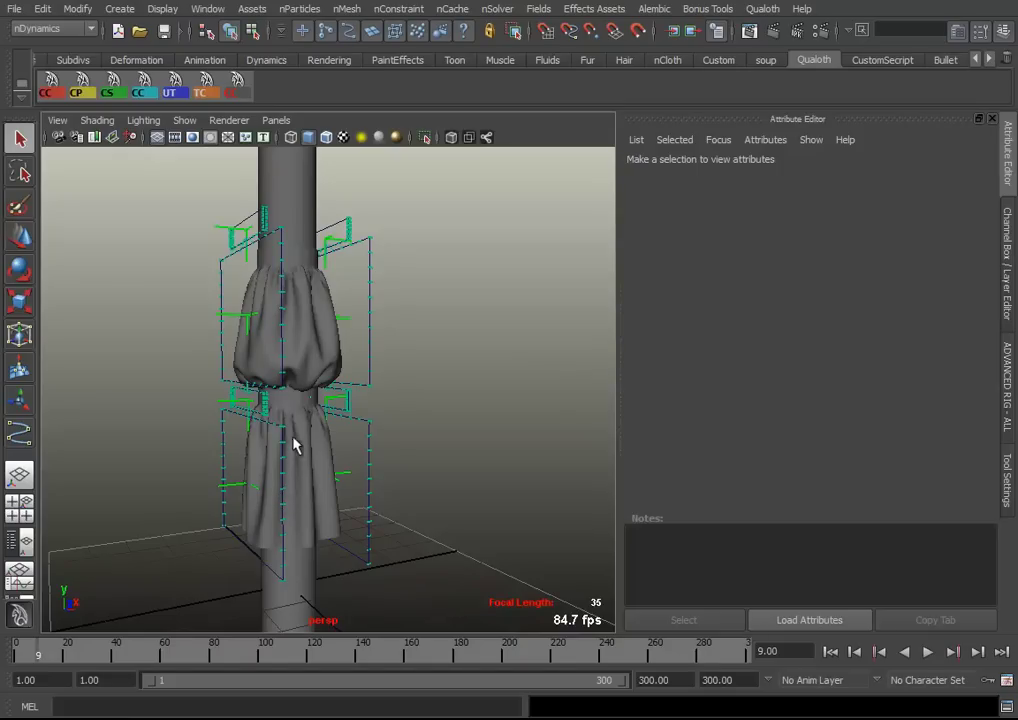
Inspect the cloth and pole from several angles, selecting each, then clear the selection
{"action": "left_click_drag", "start_coordinate": [295, 443], "coordinate": [494, 375], "text": "alt"}
{"action": "left_click_drag", "start_coordinate": [500, 373], "coordinate": [418, 388], "text": "alt"}
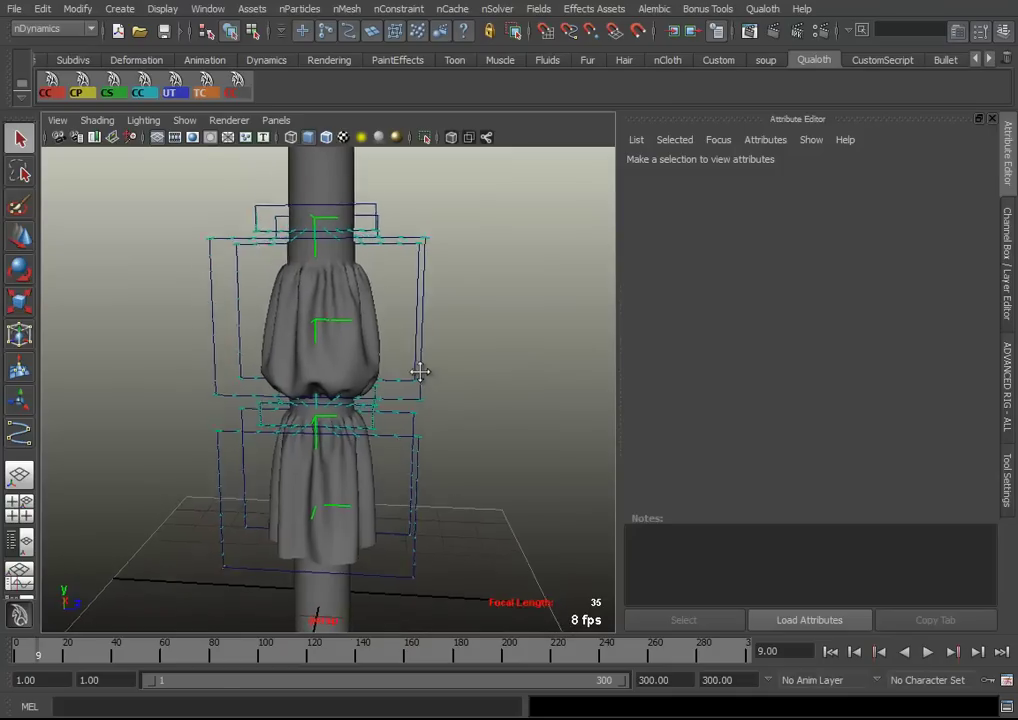
{"action": "scroll", "coordinate": [420, 375], "scroll_direction": "up", "scroll_amount": 3}
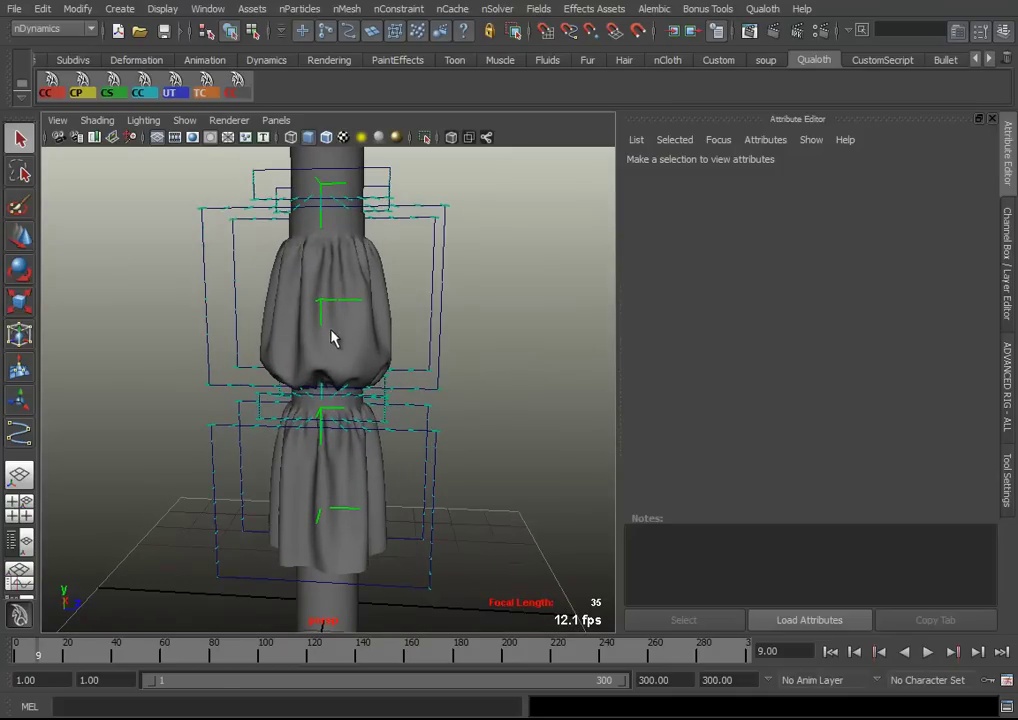
{"action": "mouse_move", "coordinate": [320, 339]}
{"action": "left_mouse_down", "text": "alt"}
{"action": "mouse_move", "coordinate": [410, 336]}
{"action": "mouse_move", "coordinate": [261, 352]}
{"action": "mouse_move", "coordinate": [375, 345]}
{"action": "mouse_move", "coordinate": [403, 323]}
{"action": "mouse_move", "coordinate": [391, 338]}
{"action": "left_mouse_up", "text": "alt"}
{"action": "left_click", "coordinate": [391, 338]}
{"action": "left_click_drag", "start_coordinate": [402, 277], "coordinate": [395, 345], "text": "alt"}
{"action": "left_click", "coordinate": [358, 240]}
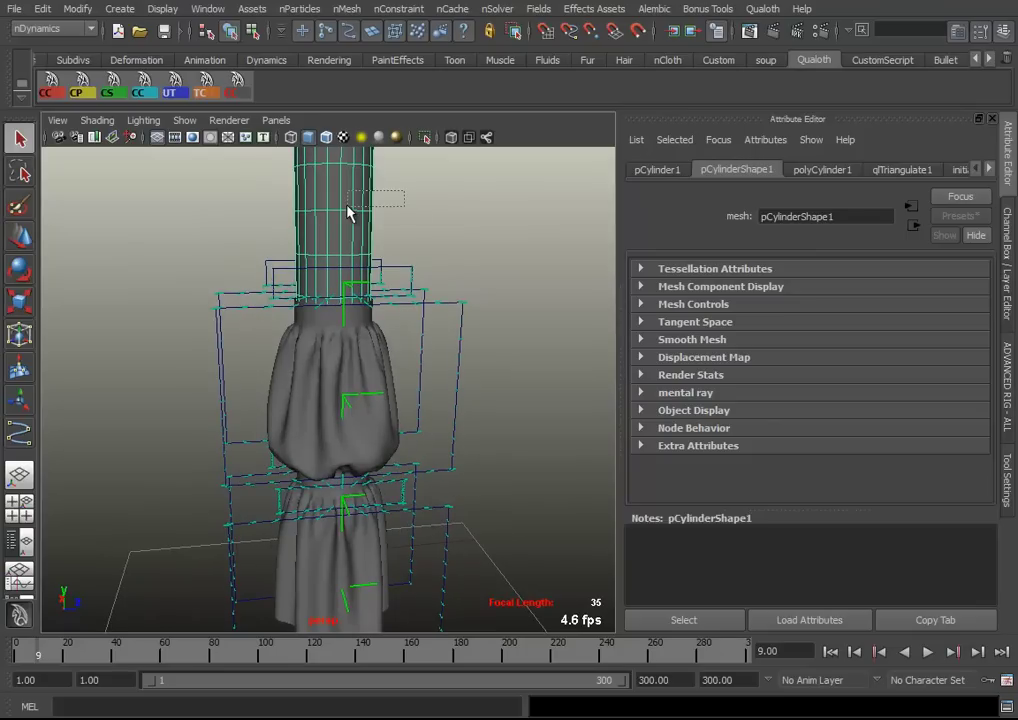
{"action": "mouse_move", "coordinate": [416, 402]}
{"action": "left_mouse_down", "text": "alt"}
{"action": "mouse_move", "coordinate": [419, 370]}
{"action": "mouse_move", "coordinate": [488, 347]}
{"action": "mouse_move", "coordinate": [252, 345]}
{"action": "mouse_move", "coordinate": [236, 357]}
{"action": "left_mouse_up", "text": "alt"}
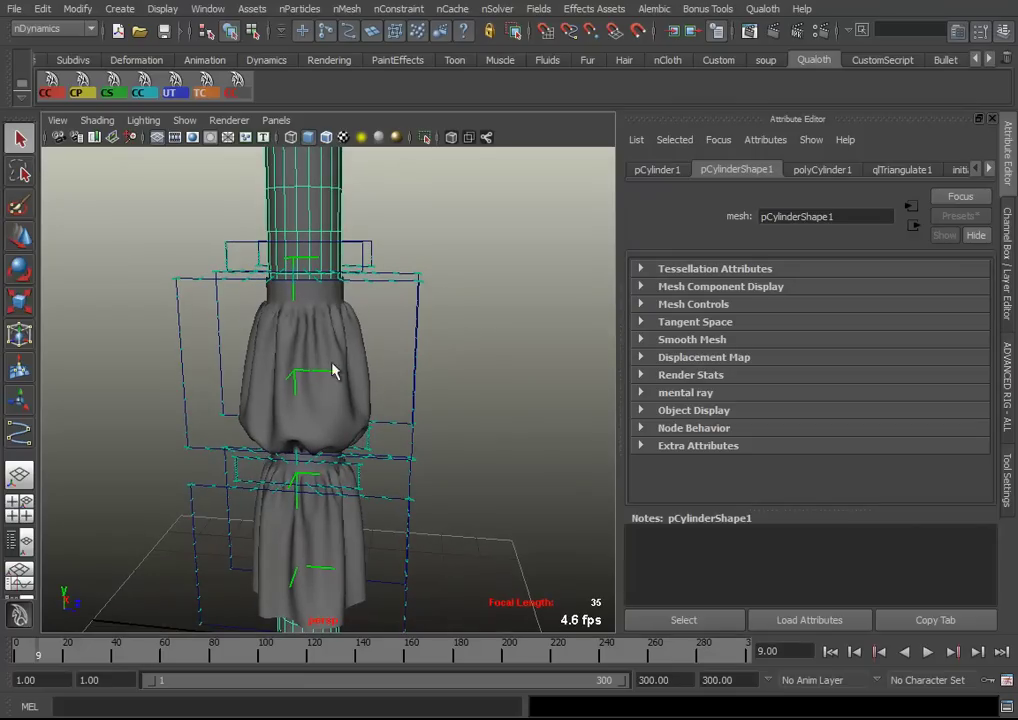
{"action": "left_click", "coordinate": [368, 383]}
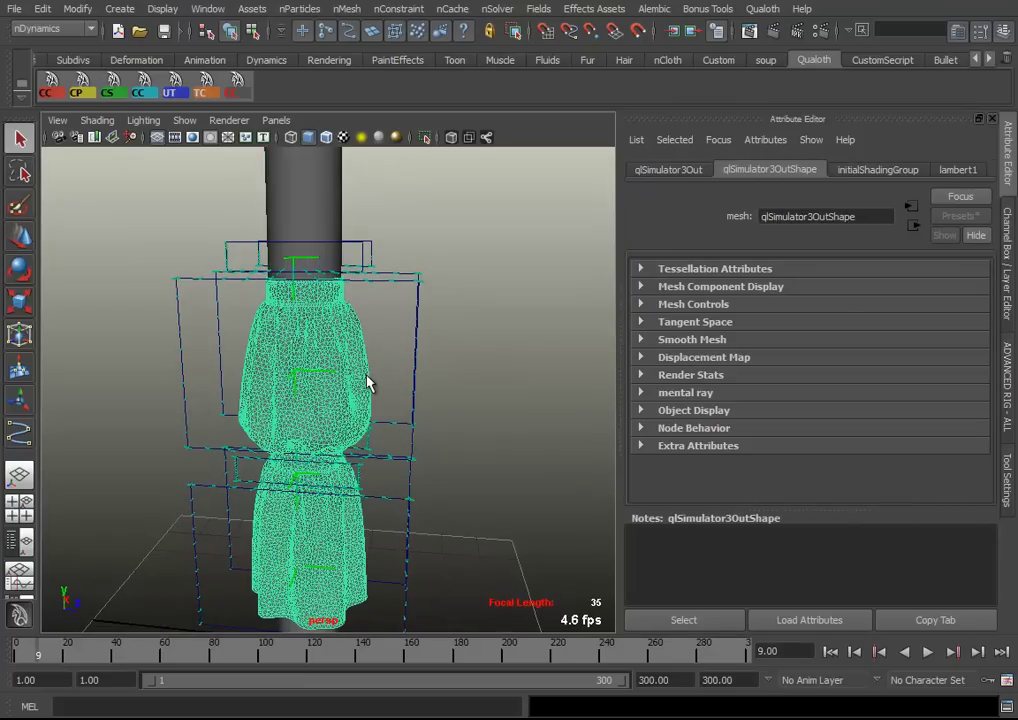
{"action": "left_click_drag", "start_coordinate": [360, 186], "coordinate": [321, 199]}
{"action": "mouse_move", "coordinate": [470, 422]}
{"action": "left_mouse_down", "text": "alt"}
{"action": "mouse_move", "coordinate": [446, 391]}
{"action": "mouse_move", "coordinate": [482, 384]}
{"action": "left_mouse_up", "text": "alt"}
{"action": "left_click", "coordinate": [220, 384]}
{"action": "mouse_move", "coordinate": [220, 384]}
{"action": "left_mouse_down", "text": "alt"}
{"action": "mouse_move", "coordinate": [457, 382]}
{"action": "mouse_move", "coordinate": [214, 382]}
{"action": "left_mouse_up", "text": "alt"}
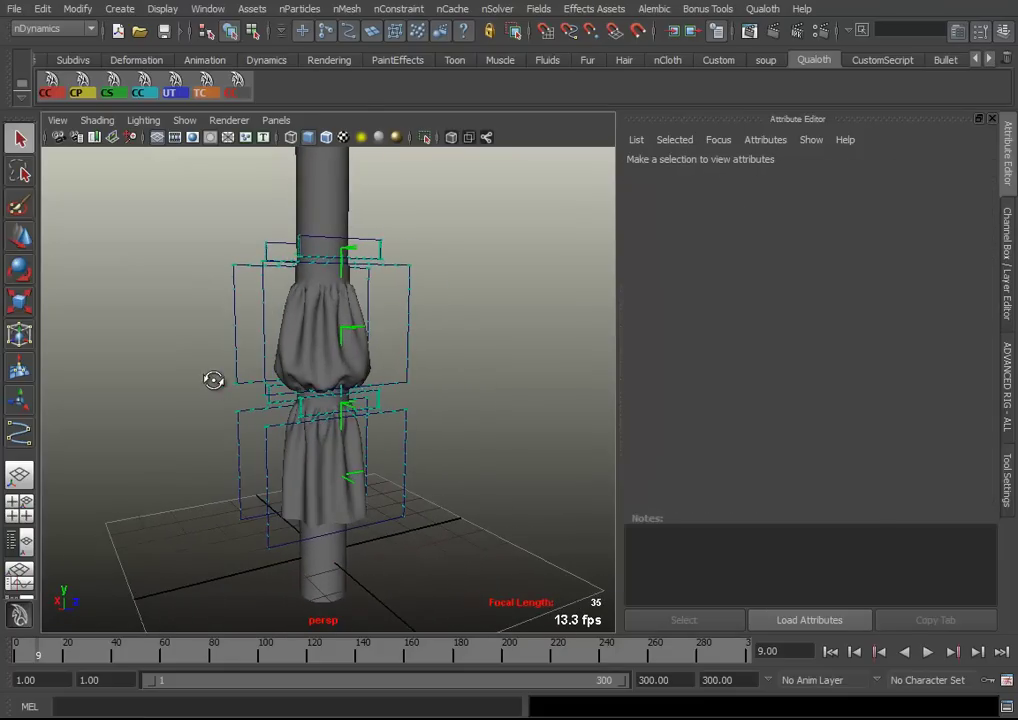
{"action": "scroll", "coordinate": [275, 375], "scroll_direction": "up", "scroll_amount": 2}
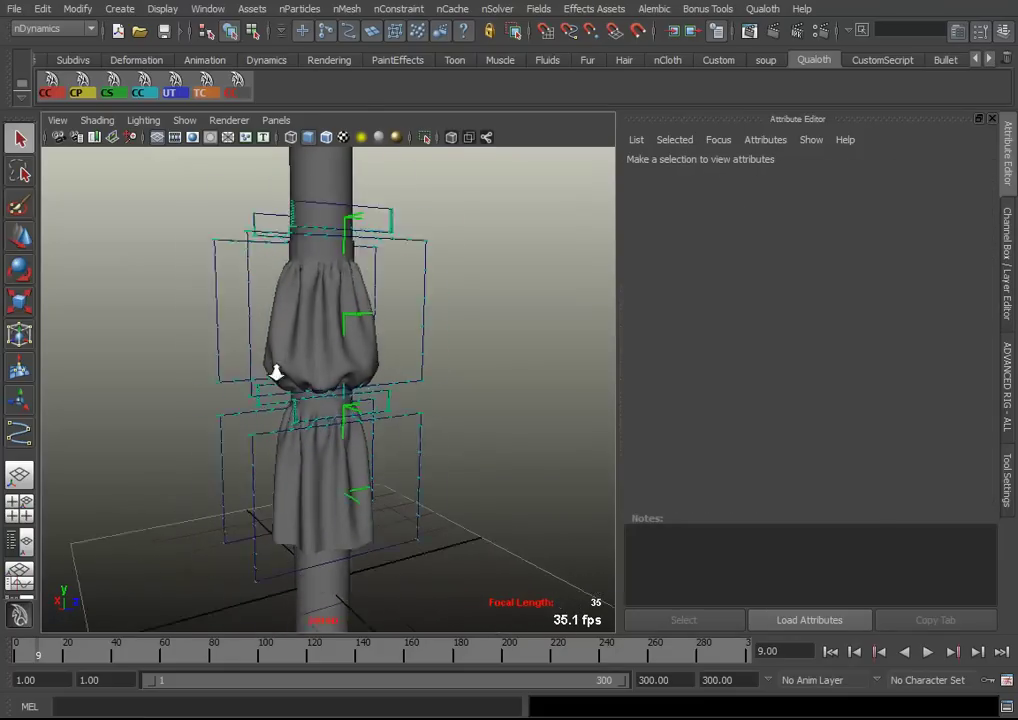
{"action": "scroll", "coordinate": [329, 400], "scroll_direction": "up", "scroll_amount": 3}
{"action": "scroll", "coordinate": [367, 418], "scroll_direction": "up", "scroll_amount": 2}
{"action": "scroll", "coordinate": [350, 413], "scroll_direction": "down", "scroll_amount": 3}
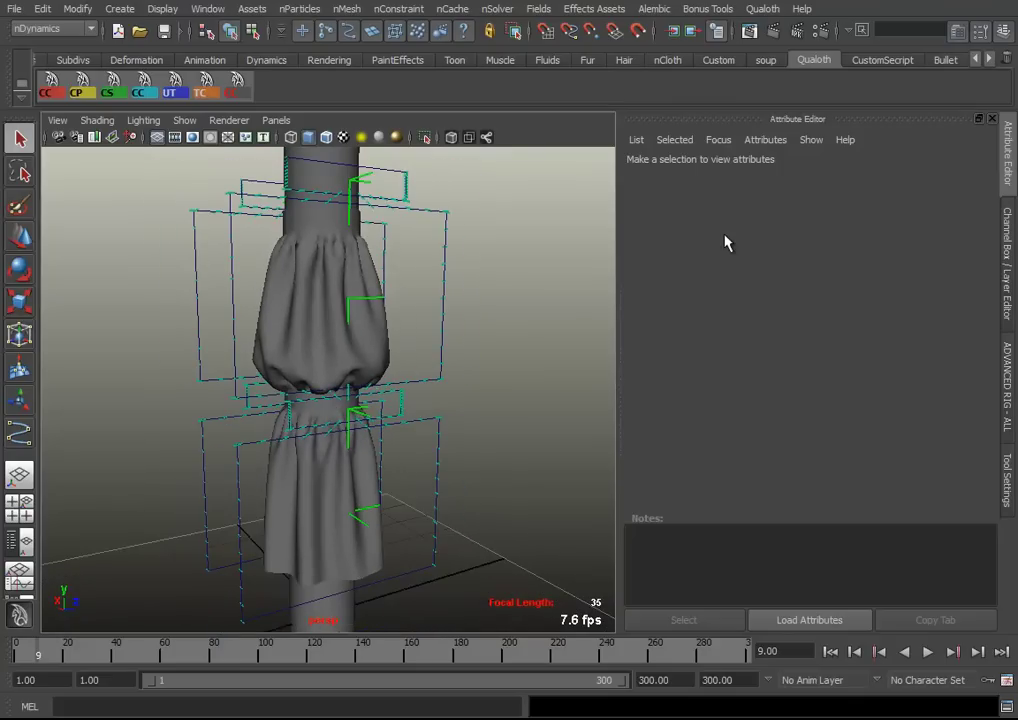
Tear off the Qualoth menu into a floating window and move it lower
{"action": "left_click", "coordinate": [762, 8]}
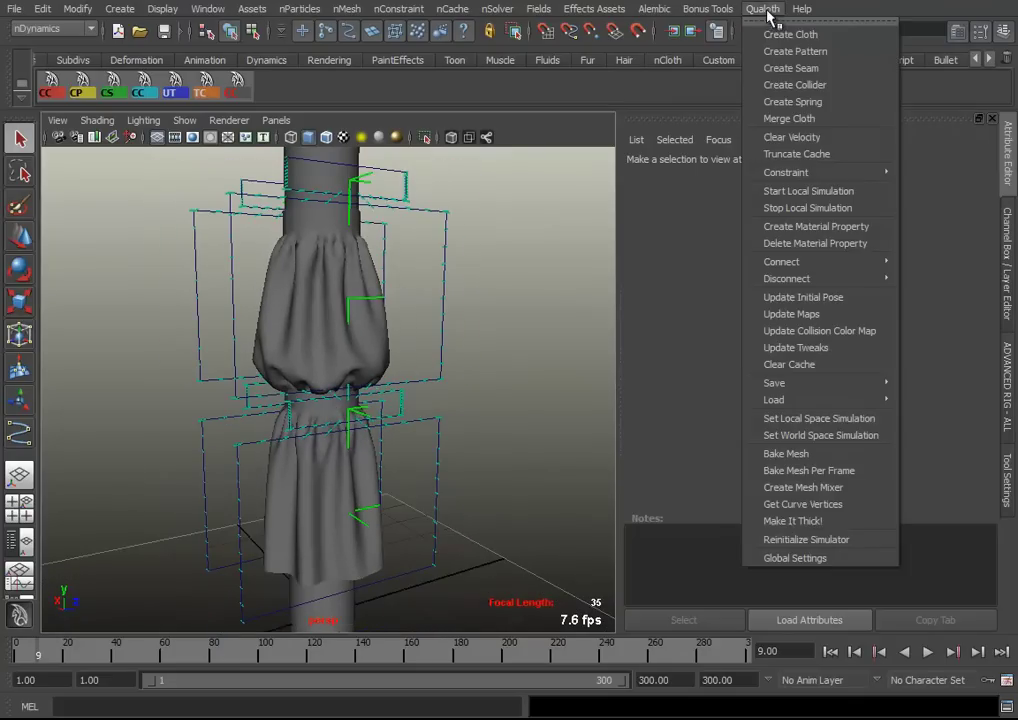
{"action": "left_click", "coordinate": [805, 21]}
{"action": "mouse_move", "coordinate": [780, 5]}
{"action": "left_mouse_down"}
{"action": "mouse_move", "coordinate": [759, 41]}
{"action": "mouse_move", "coordinate": [784, 64]}
{"action": "left_mouse_up"}
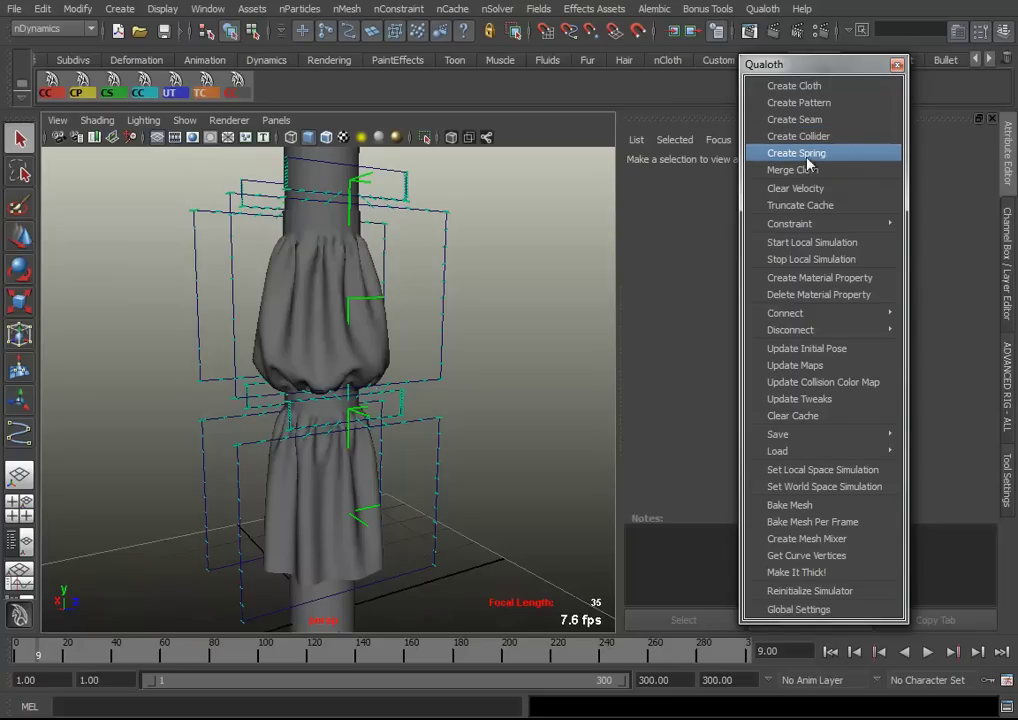
Zoom in on the cloth's waist, select the cloth mesh, and rewind to frame 1
{"action": "scroll", "coordinate": [370, 363], "scroll_direction": "up", "scroll_amount": 3}
{"action": "scroll", "coordinate": [363, 375], "scroll_direction": "up", "scroll_amount": 2}
{"action": "scroll", "coordinate": [400, 400], "scroll_direction": "up", "scroll_amount": 3}
{"action": "mouse_move", "coordinate": [422, 418]}
{"action": "left_mouse_down", "text": "alt"}
{"action": "mouse_move", "coordinate": [352, 381]}
{"action": "mouse_move", "coordinate": [390, 354]}
{"action": "left_mouse_up", "text": "alt"}
{"action": "scroll", "coordinate": [408, 403], "scroll_direction": "up", "scroll_amount": 3}
{"action": "scroll", "coordinate": [408, 403], "scroll_direction": "down", "scroll_amount": 3}
{"action": "mouse_move", "coordinate": [486, 409]}
{"action": "left_mouse_down", "text": "alt"}
{"action": "mouse_move", "coordinate": [434, 420]}
{"action": "mouse_move", "coordinate": [313, 336]}
{"action": "left_mouse_up", "text": "alt"}
{"action": "left_click", "coordinate": [432, 415]}
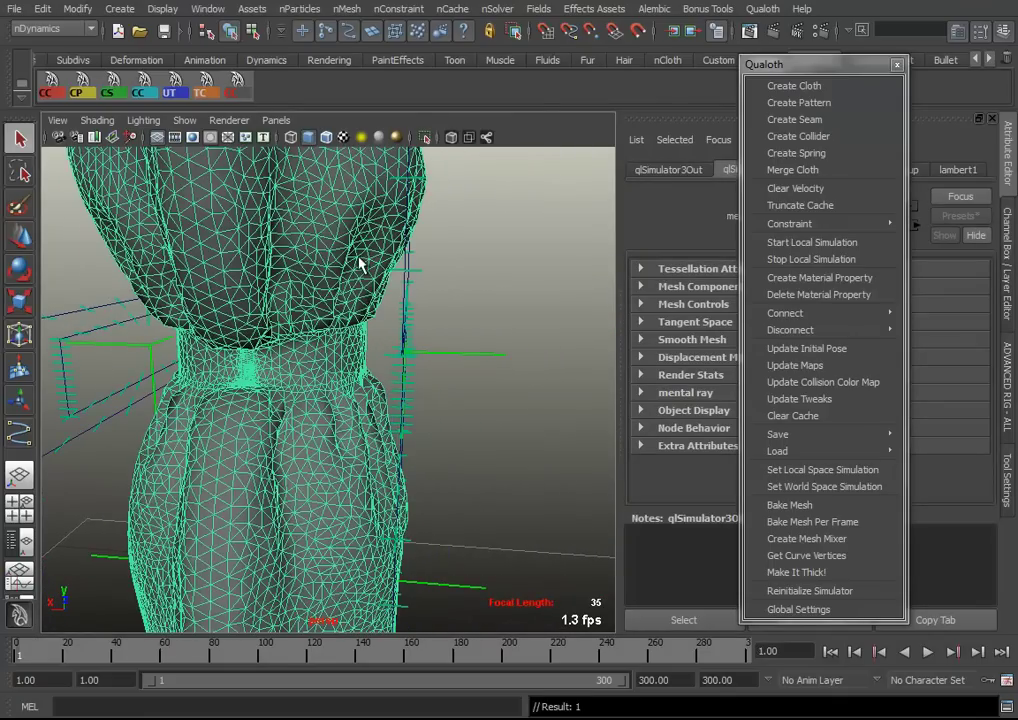
{"action": "left_click_drag", "start_coordinate": [285, 222], "coordinate": [228, 285], "text": "alt"}
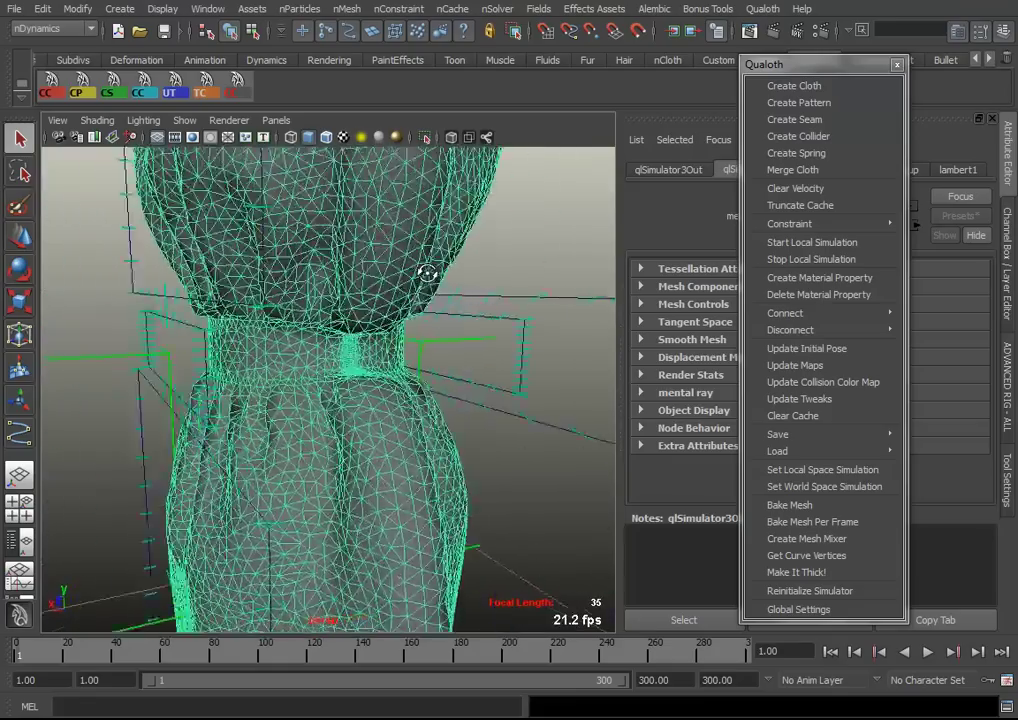
{"action": "mouse_move", "coordinate": [420, 275]}
{"action": "right_mouse_down", "text": "alt"}
{"action": "mouse_move", "coordinate": [453, 384]}
{"action": "mouse_move", "coordinate": [368, 357]}
{"action": "right_mouse_up", "text": "alt"}
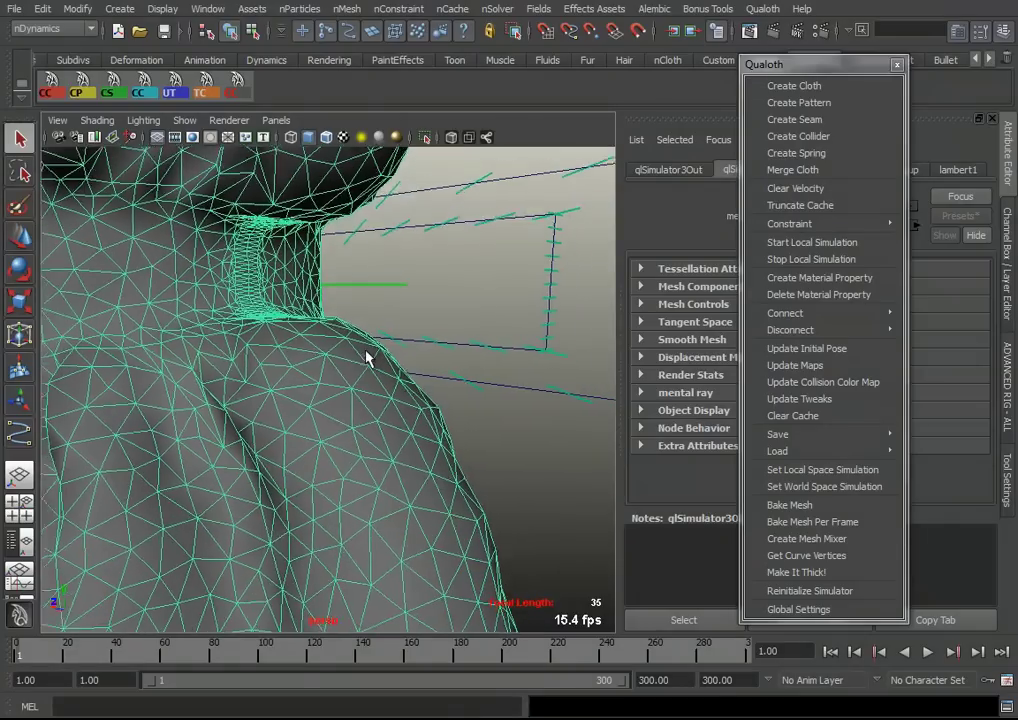
Pick vertices at the cinched waist and create the spring qlSpringShape1 between them
{"action": "right_click", "coordinate": [343, 349]}
{"action": "left_click", "coordinate": [268, 349]}
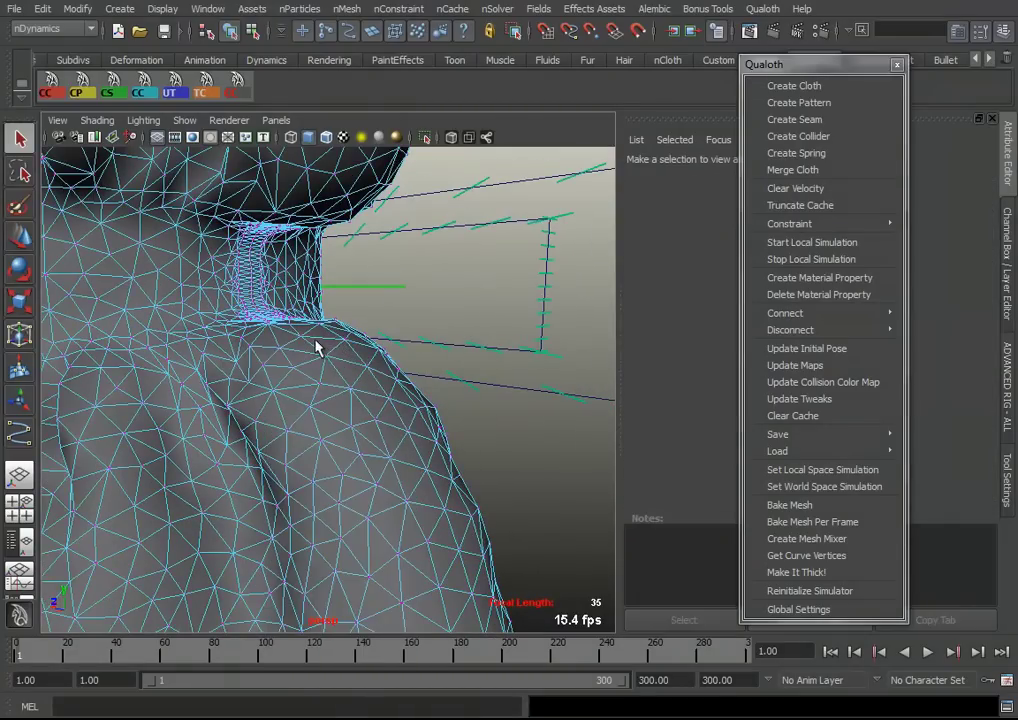
{"action": "left_click", "coordinate": [301, 335], "text": "shift"}
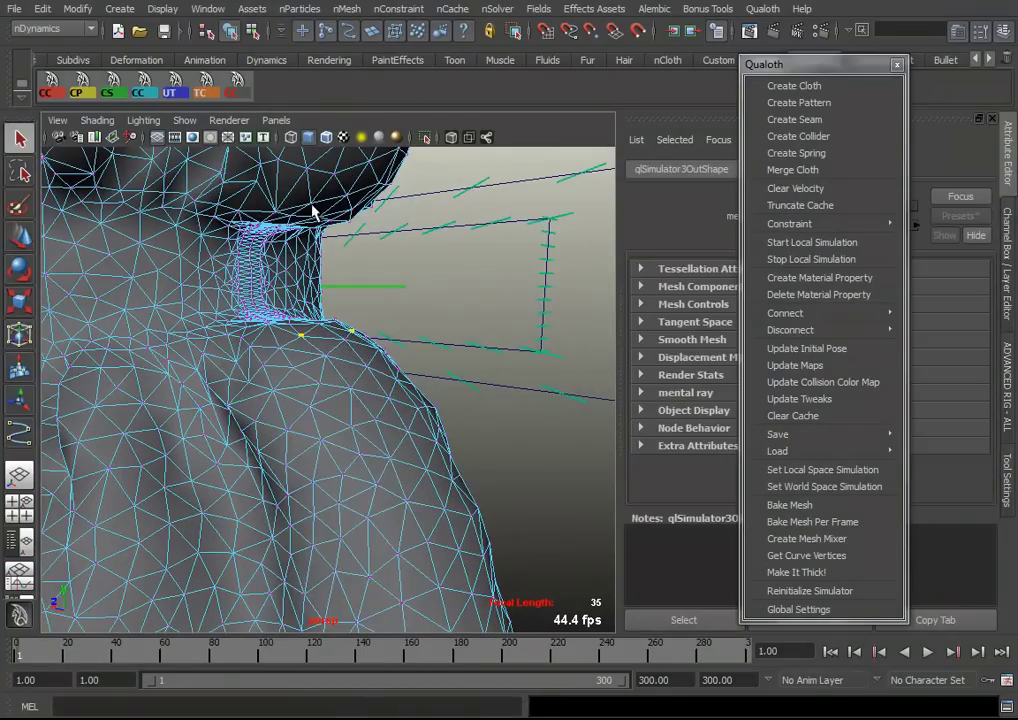
{"action": "left_click", "coordinate": [343, 339]}
{"action": "left_click_drag", "start_coordinate": [345, 317], "coordinate": [217, 373], "text": "alt"}
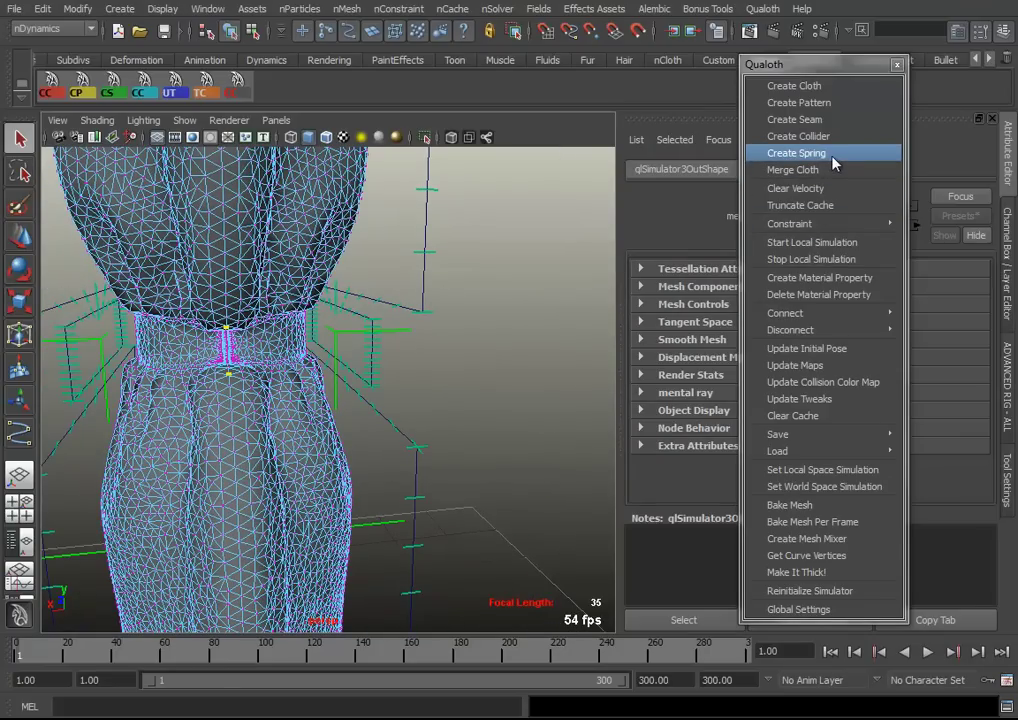
{"action": "left_click", "coordinate": [834, 156]}
{"action": "mouse_move", "coordinate": [318, 375]}
{"action": "left_mouse_down", "text": "alt"}
{"action": "mouse_move", "coordinate": [397, 364]}
{"action": "mouse_move", "coordinate": [333, 378]}
{"action": "left_mouse_up", "text": "alt"}
{"action": "left_click", "coordinate": [350, 441]}
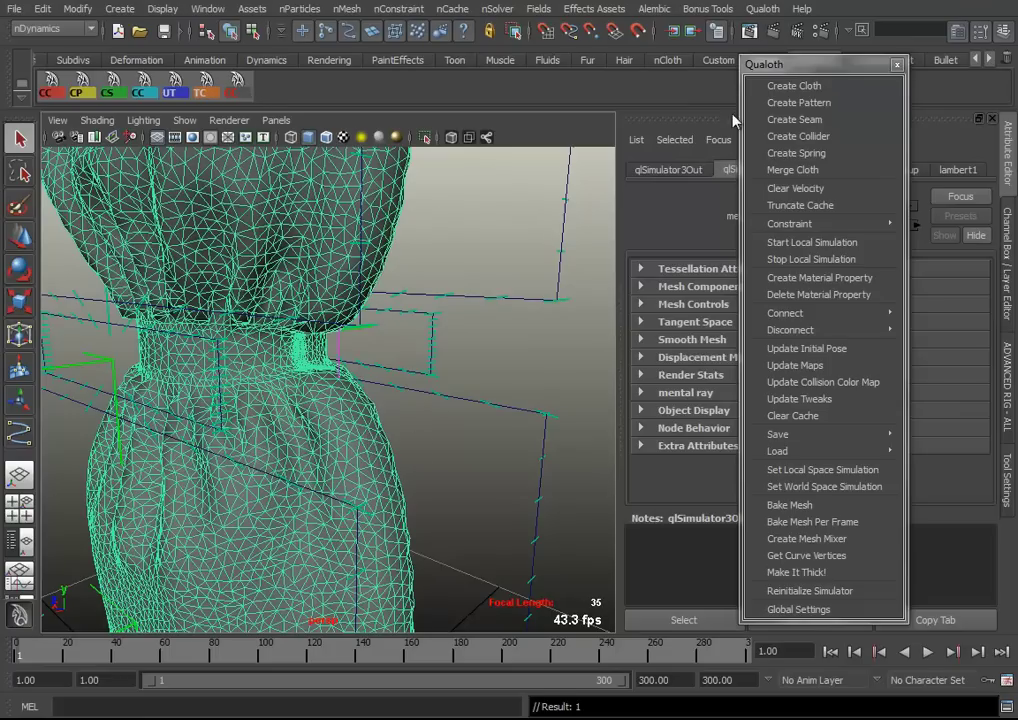
{"action": "mouse_move", "coordinate": [489, 350]}
{"action": "left_mouse_down", "text": "alt"}
{"action": "mouse_move", "coordinate": [490, 305]}
{"action": "mouse_move", "coordinate": [398, 382]}
{"action": "left_mouse_up", "text": "alt"}
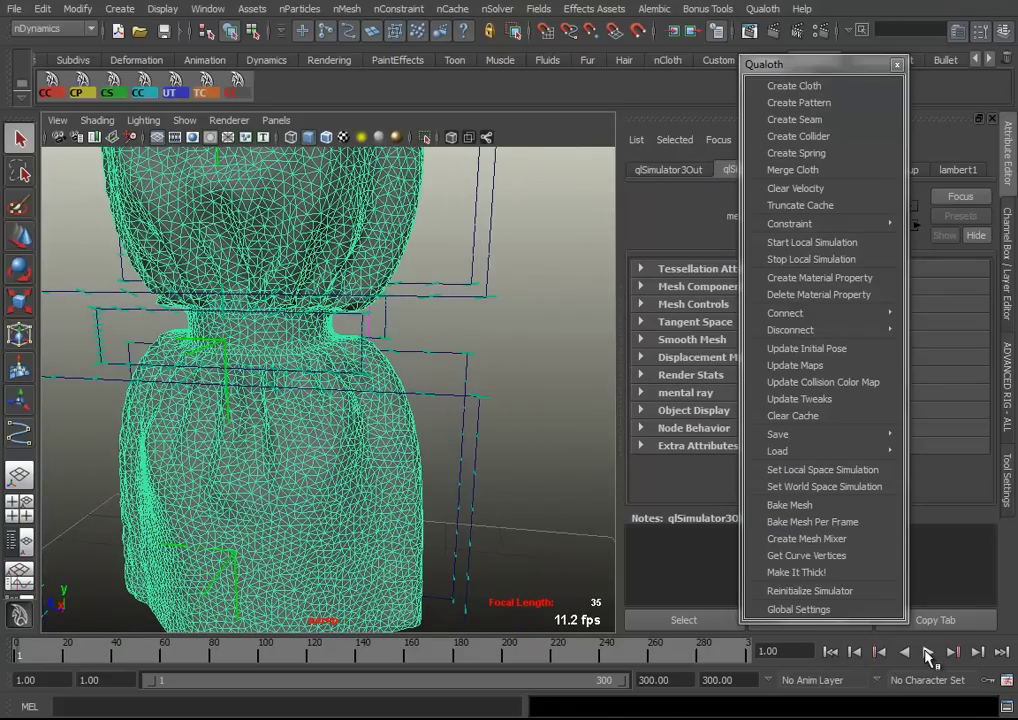
Play the simulation, stop it at frame 7, and orbit to inspect the waist spring
{"action": "left_click", "coordinate": [927, 651]}
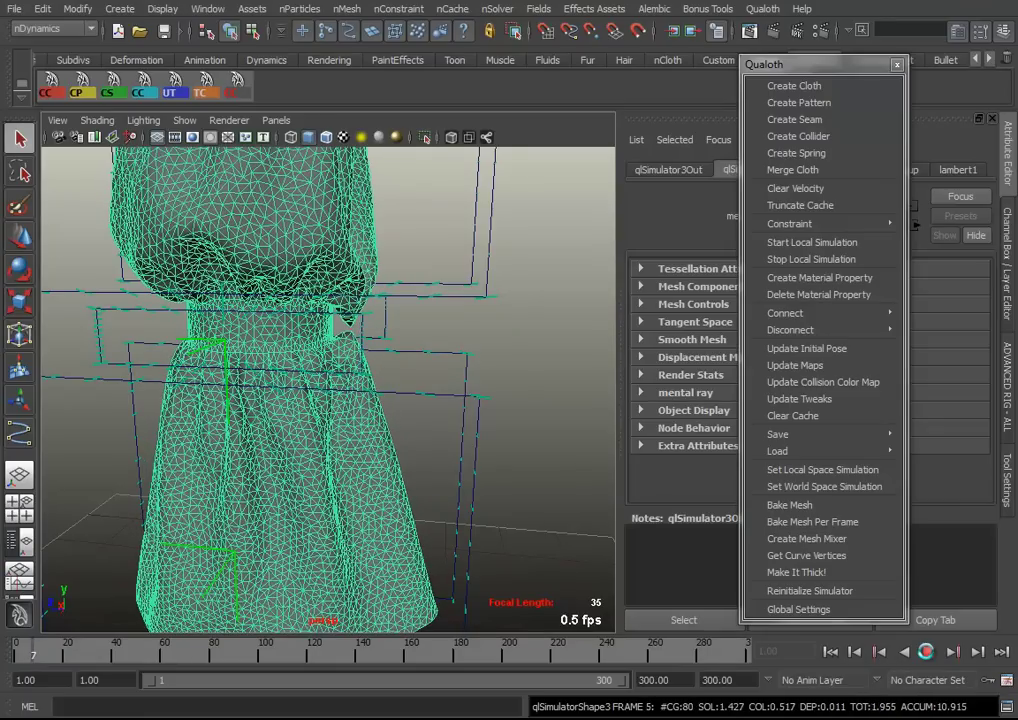
{"action": "key", "text": "Escape"}
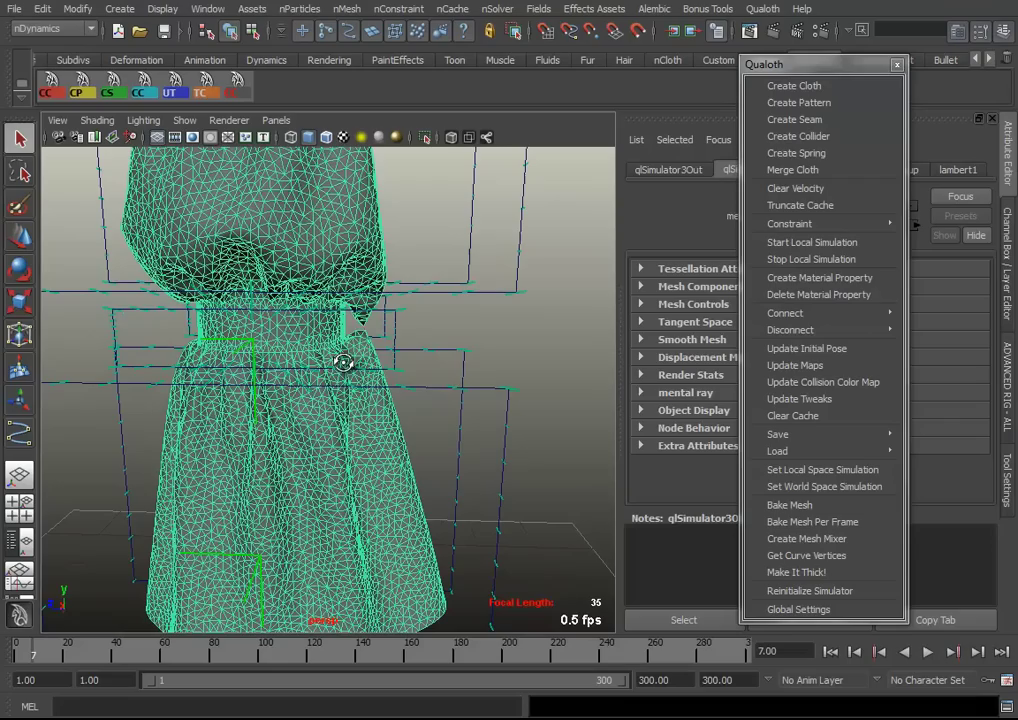
{"action": "left_click_drag", "start_coordinate": [127, 275], "coordinate": [236, 281], "text": "alt"}
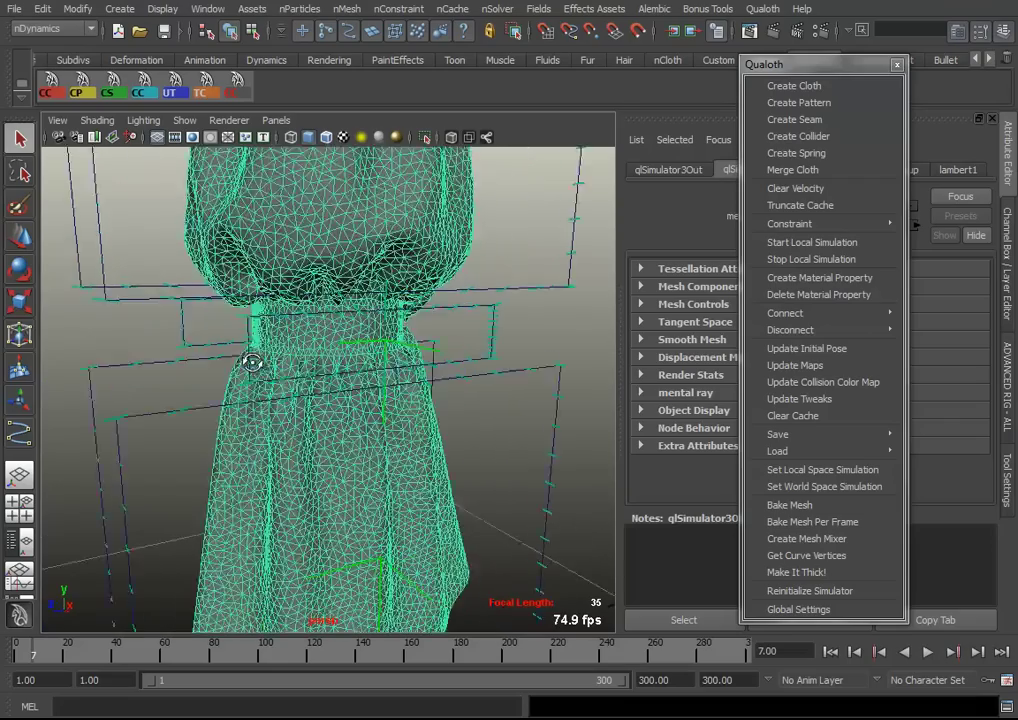
{"action": "mouse_move", "coordinate": [421, 399]}
{"action": "left_mouse_down", "text": "alt"}
{"action": "mouse_move", "coordinate": [237, 455]}
{"action": "mouse_move", "coordinate": [80, 439]}
{"action": "mouse_move", "coordinate": [105, 454]}
{"action": "mouse_move", "coordinate": [442, 438]}
{"action": "left_mouse_up", "text": "alt"}
{"action": "right_click_drag", "start_coordinate": [441, 440], "coordinate": [279, 447], "text": "alt"}
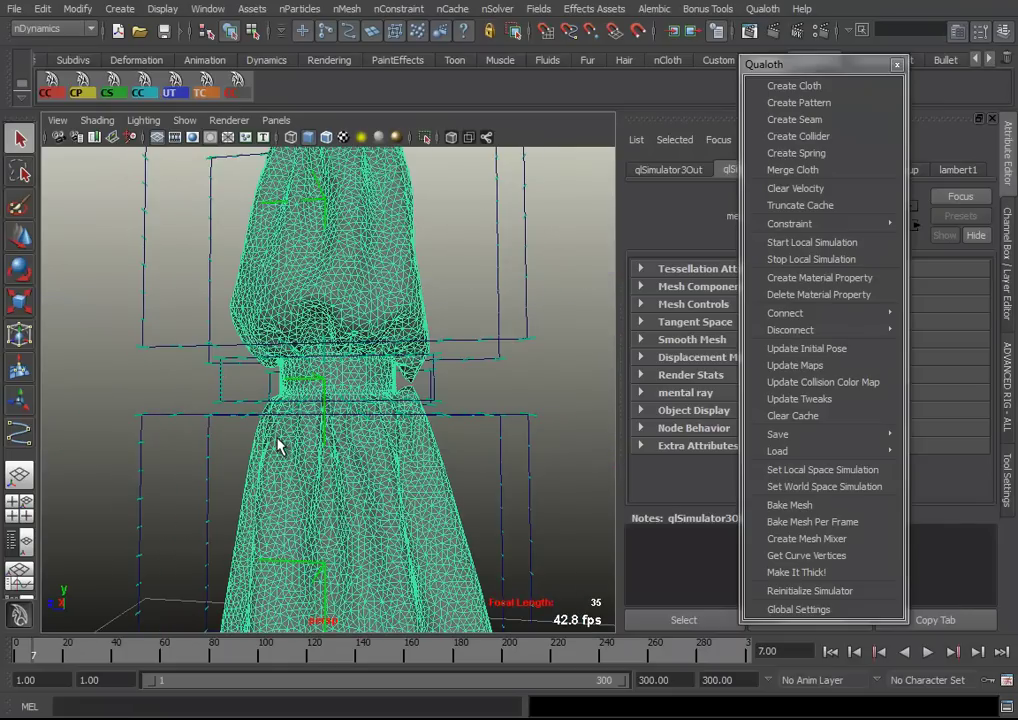
{"action": "mouse_move", "coordinate": [279, 447]}
{"action": "left_mouse_down", "text": "alt"}
{"action": "mouse_move", "coordinate": [325, 432]}
{"action": "mouse_move", "coordinate": [312, 449]}
{"action": "left_mouse_up", "text": "alt"}
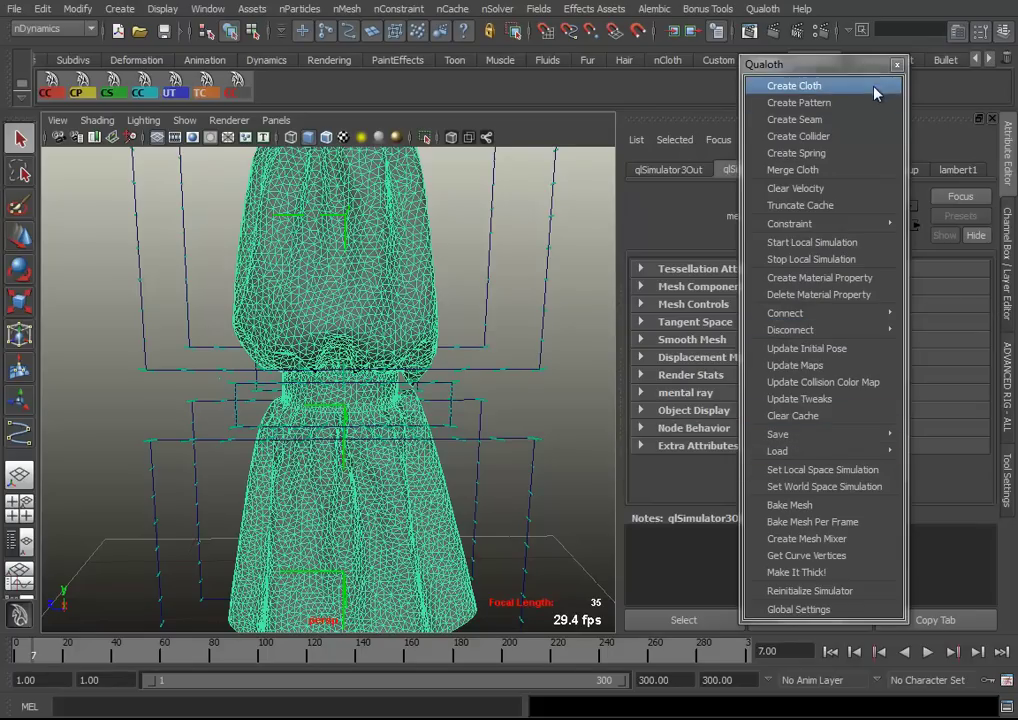
Close the floating Qualoth window and replay the simulation from frame 1, stopping at frame 13
{"action": "left_click", "coordinate": [897, 65]}
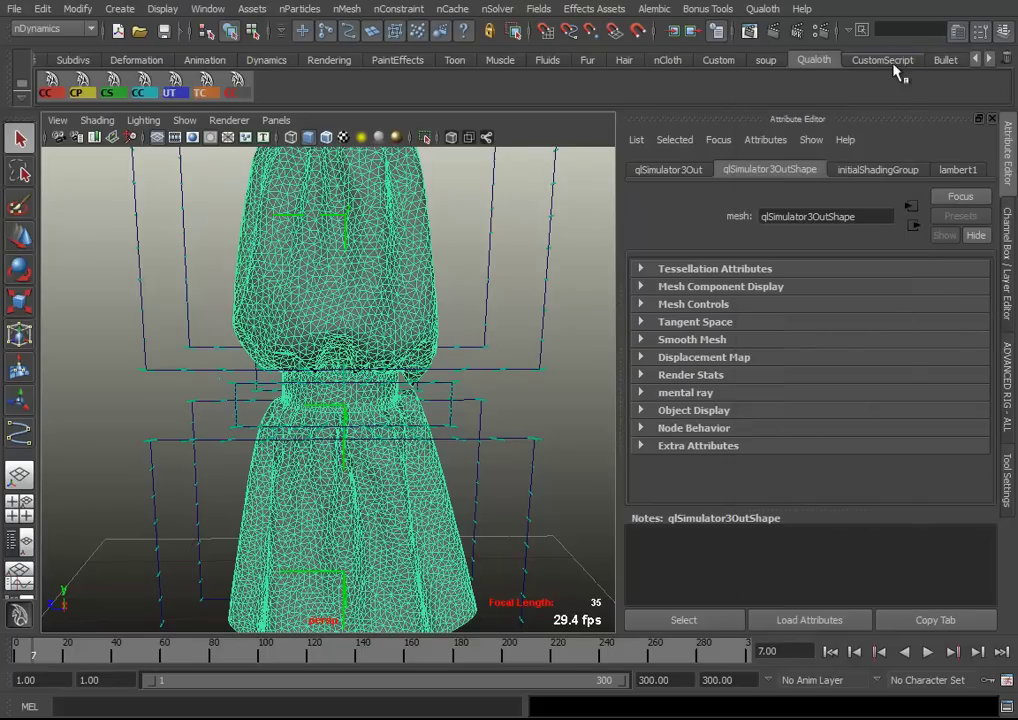
{"action": "mouse_move", "coordinate": [309, 448]}
{"action": "left_mouse_down", "text": "alt"}
{"action": "mouse_move", "coordinate": [343, 461]}
{"action": "mouse_move", "coordinate": [159, 470]}
{"action": "left_mouse_up", "text": "alt"}
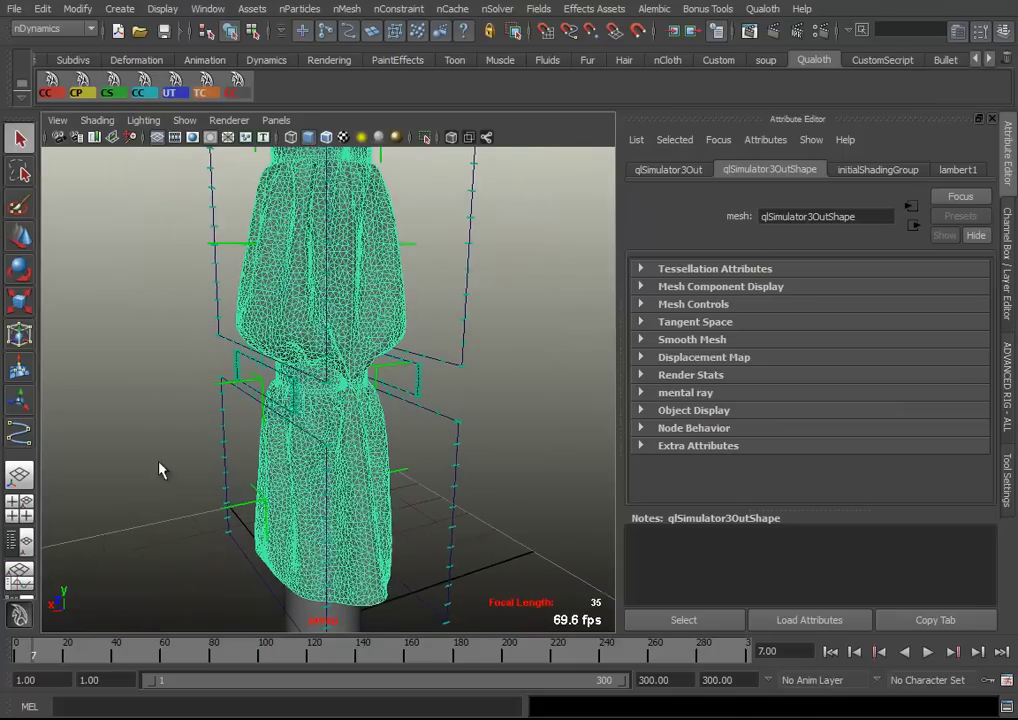
{"action": "left_click", "coordinate": [830, 651]}
{"action": "mouse_move", "coordinate": [586, 550]}
{"action": "left_mouse_down", "text": "alt"}
{"action": "mouse_move", "coordinate": [409, 472]}
{"action": "mouse_move", "coordinate": [298, 477]}
{"action": "left_mouse_up", "text": "alt"}
{"action": "left_click", "coordinate": [927, 651]}
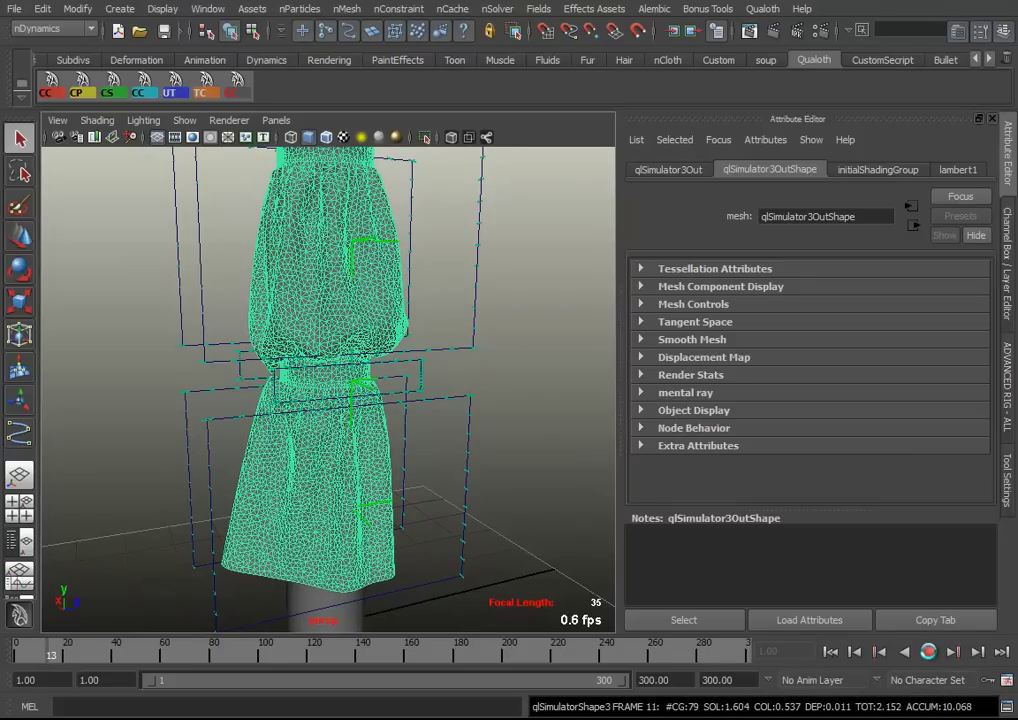
{"action": "left_click", "coordinate": [928, 651]}
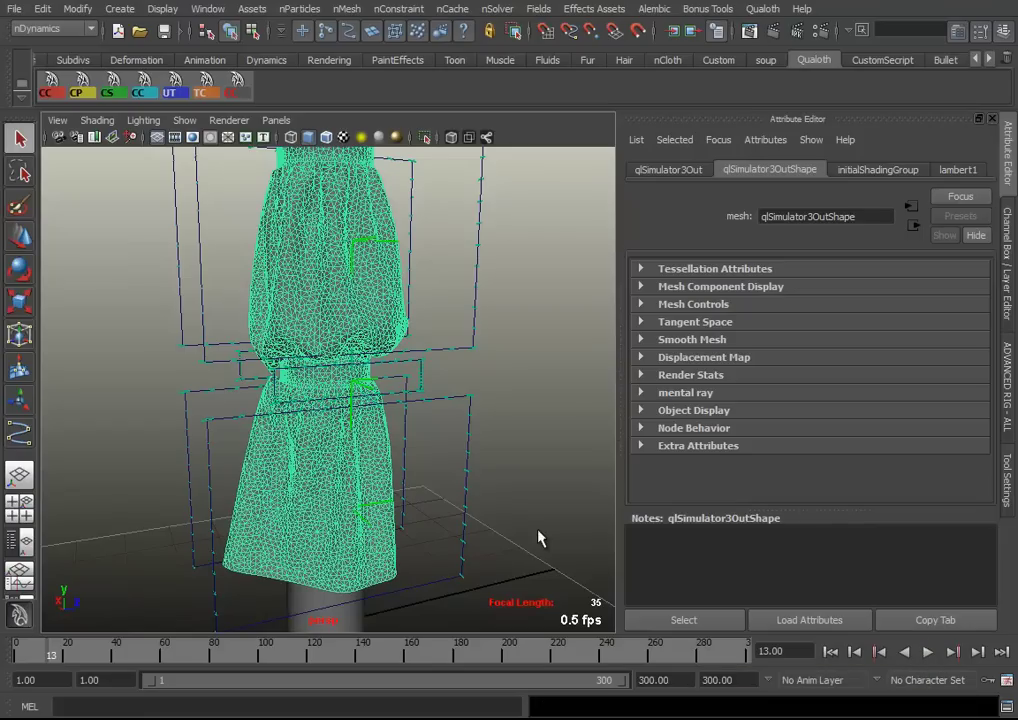
Select qlSimulator3 and, under Cache Attributes, save the cache to cloth01.ma, confirming replacement
{"action": "key", "text": "shift+o"}
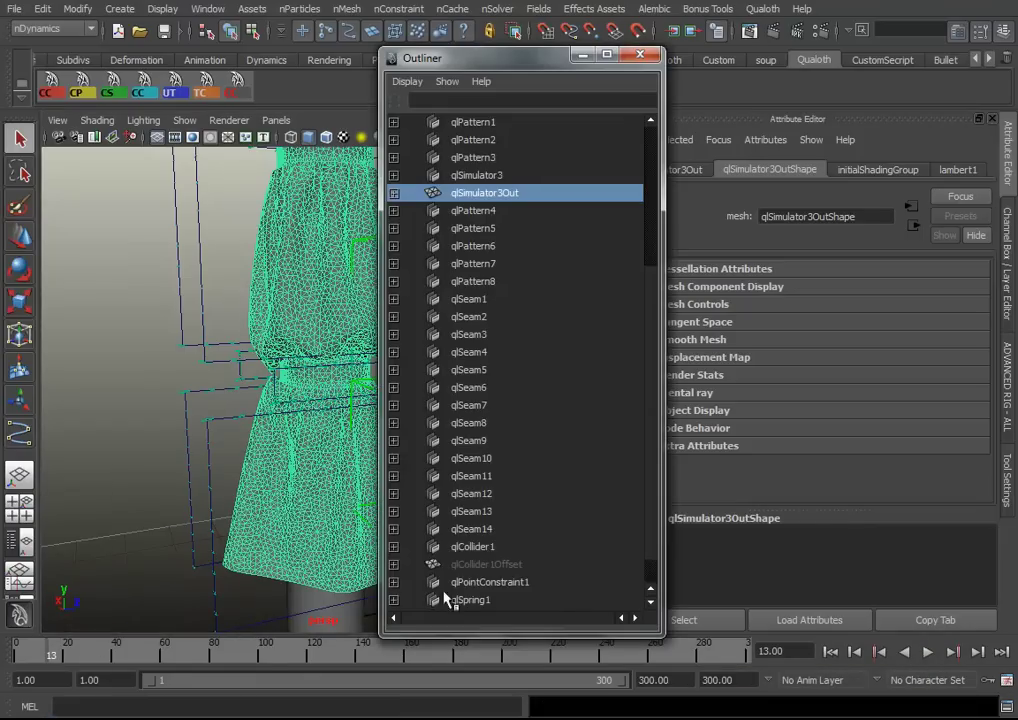
{"action": "left_click", "coordinate": [483, 175]}
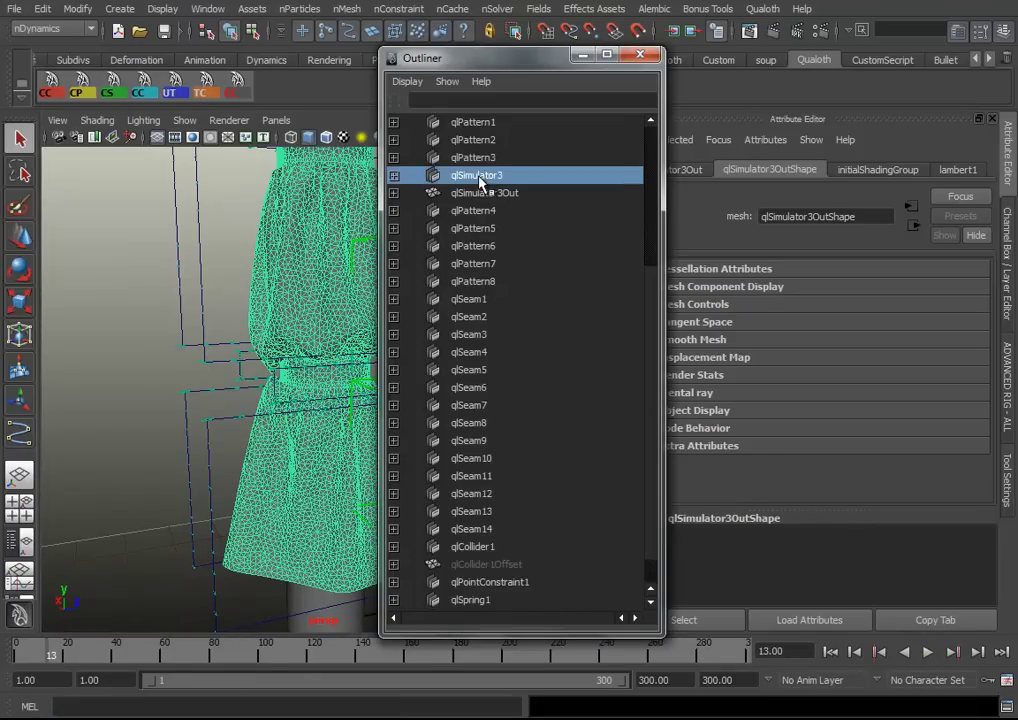
{"action": "left_click", "coordinate": [584, 55]}
{"action": "scroll", "coordinate": [898, 345], "scroll_direction": "down", "scroll_amount": 5}
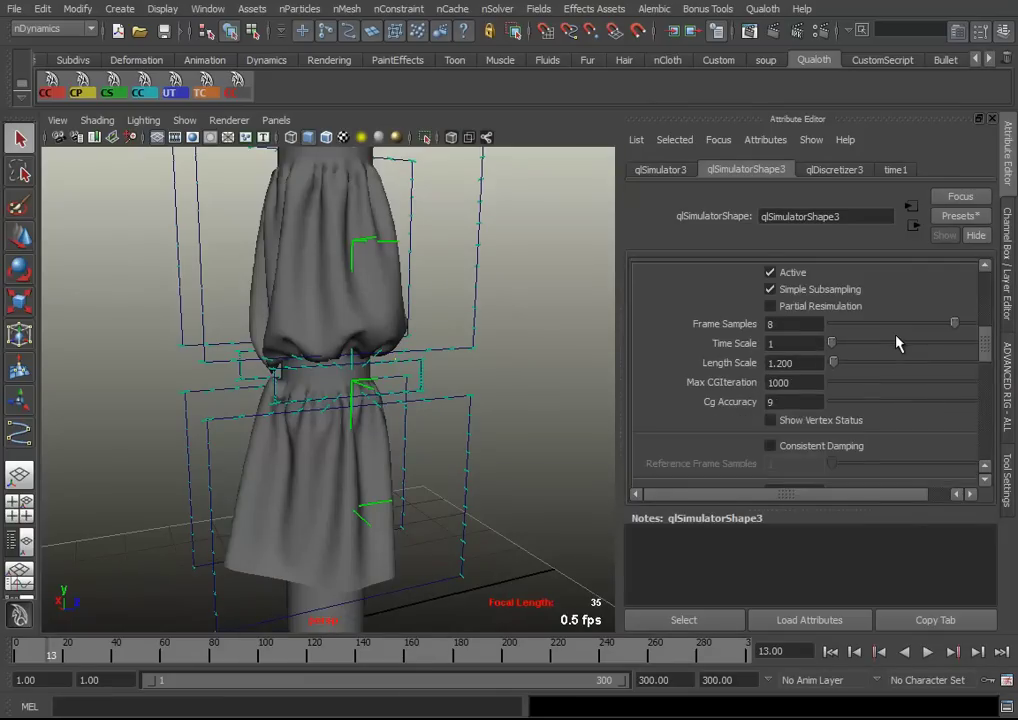
{"action": "scroll", "coordinate": [898, 345], "scroll_direction": "down", "scroll_amount": 5}
{"action": "left_click", "coordinate": [941, 494]}
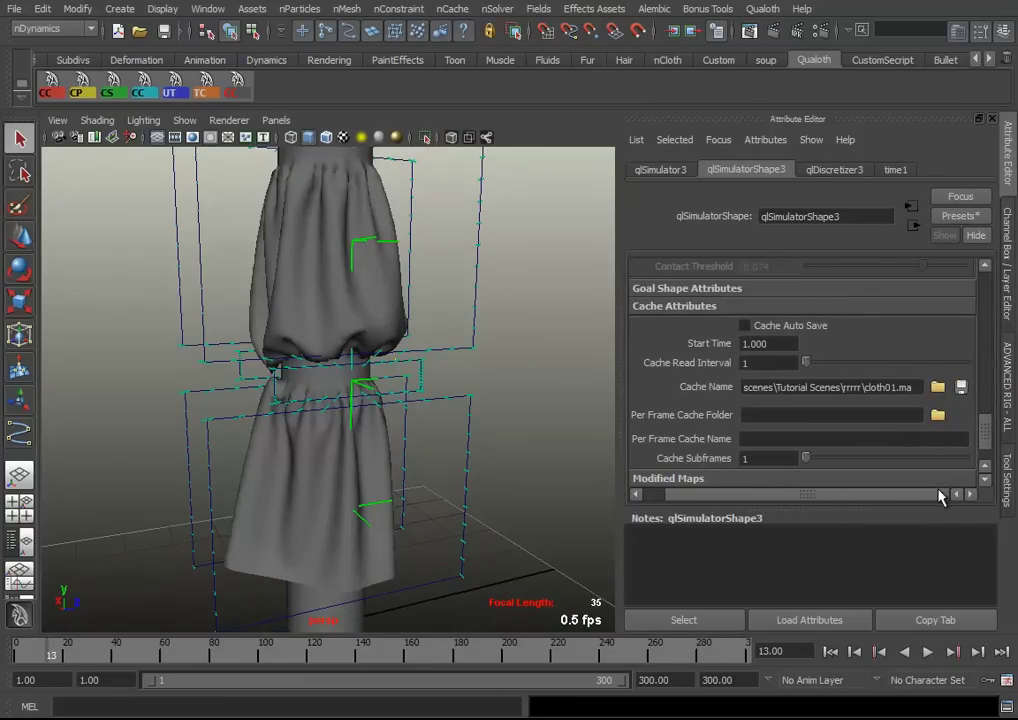
{"action": "left_click", "coordinate": [960, 387]}
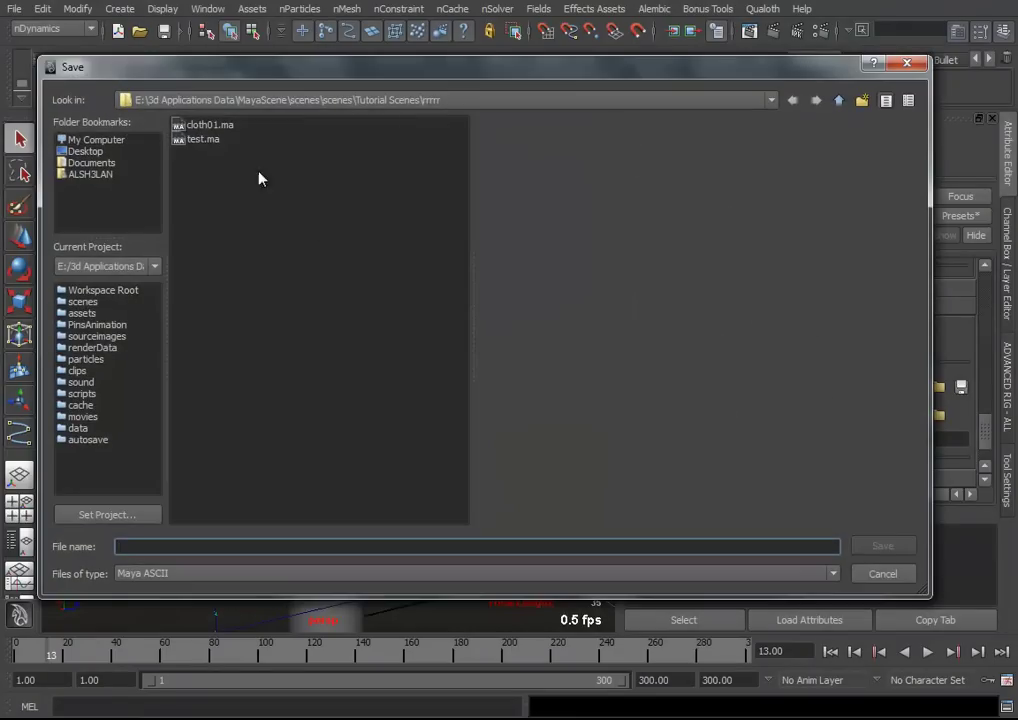
{"action": "double_click", "coordinate": [209, 125]}
{"action": "left_click", "coordinate": [441, 347]}
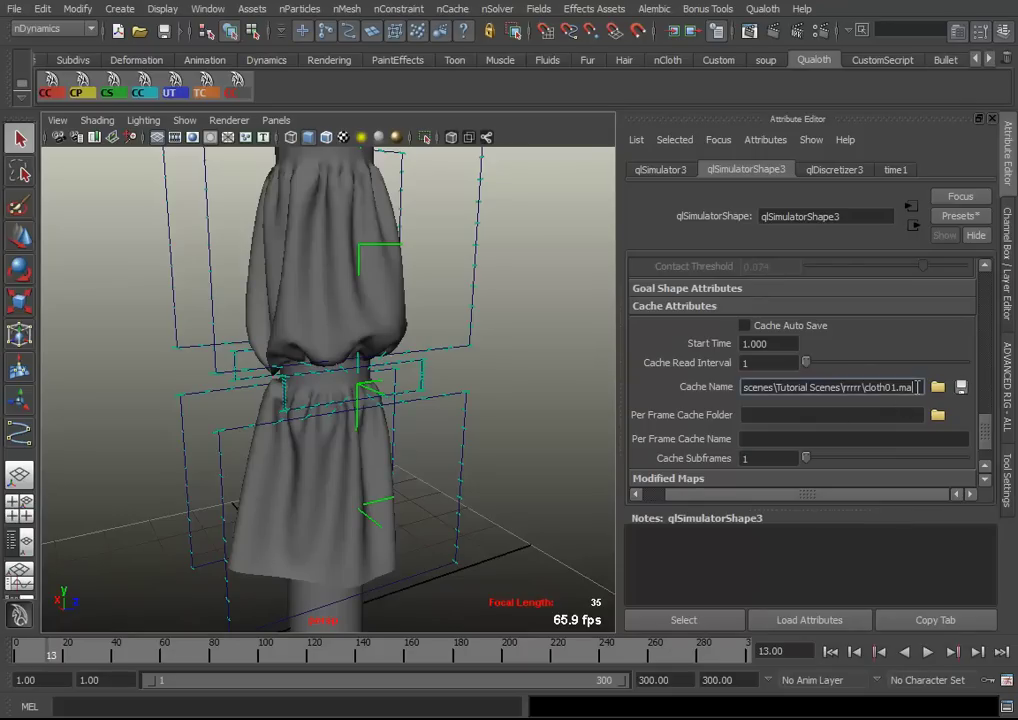
Orbit around the cloth and rewind to frame 1, showing the two puffy bulges cinched around the cylinder
{"action": "left_click_drag", "start_coordinate": [908, 390], "coordinate": [745, 388]}
{"action": "mouse_move", "coordinate": [523, 481]}
{"action": "left_mouse_down", "text": "alt"}
{"action": "mouse_move", "coordinate": [305, 418]}
{"action": "mouse_move", "coordinate": [409, 420]}
{"action": "left_mouse_up", "text": "alt"}
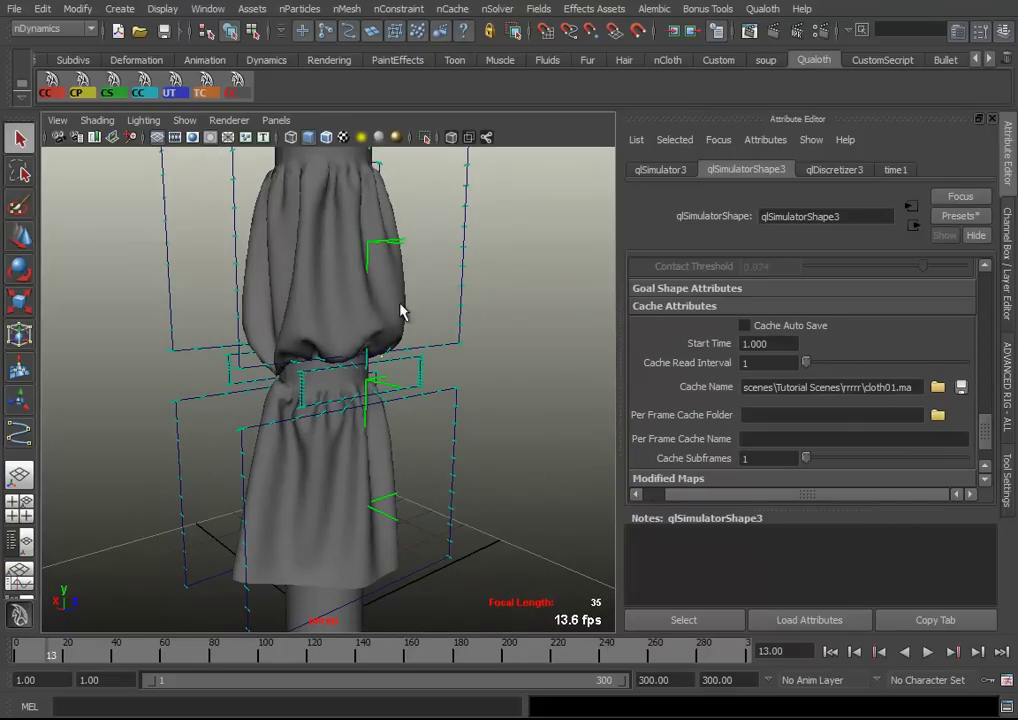
{"action": "mouse_move", "coordinate": [332, 463]}
{"action": "left_mouse_down", "text": "alt"}
{"action": "mouse_move", "coordinate": [448, 477]}
{"action": "mouse_move", "coordinate": [384, 468]}
{"action": "mouse_move", "coordinate": [411, 454]}
{"action": "mouse_move", "coordinate": [307, 461]}
{"action": "mouse_move", "coordinate": [275, 400]}
{"action": "left_mouse_up", "text": "alt"}
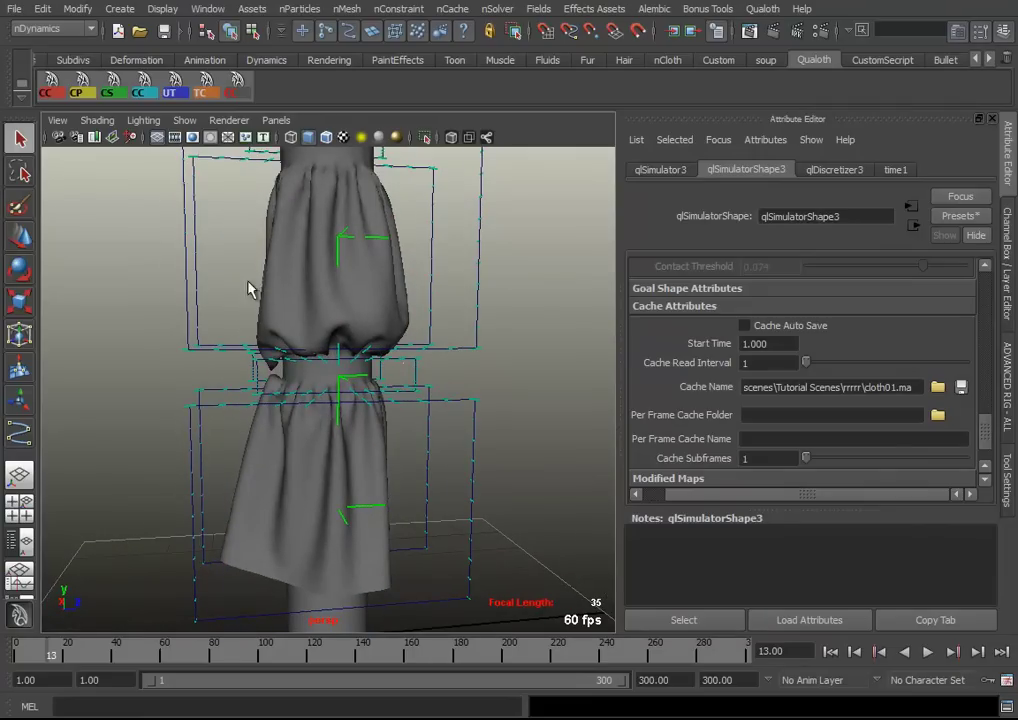
{"action": "mouse_move", "coordinate": [348, 407]}
{"action": "left_mouse_down", "text": "alt"}
{"action": "mouse_move", "coordinate": [325, 420]}
{"action": "mouse_move", "coordinate": [333, 444]}
{"action": "mouse_move", "coordinate": [357, 420]}
{"action": "left_mouse_up", "text": "alt"}
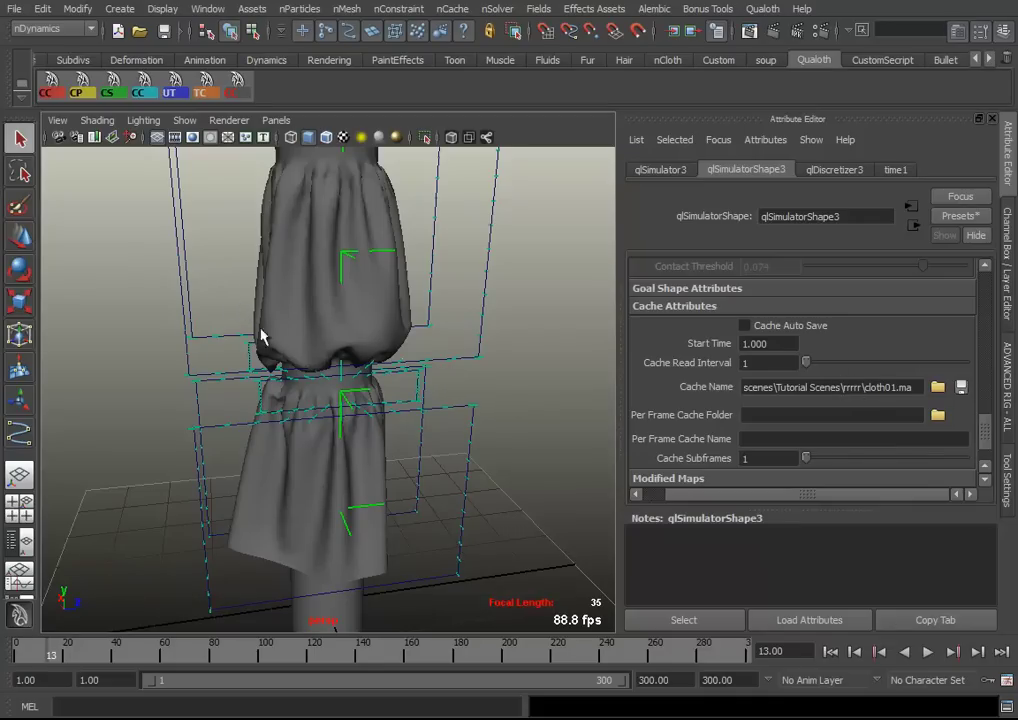
{"action": "left_click", "coordinate": [826, 651]}
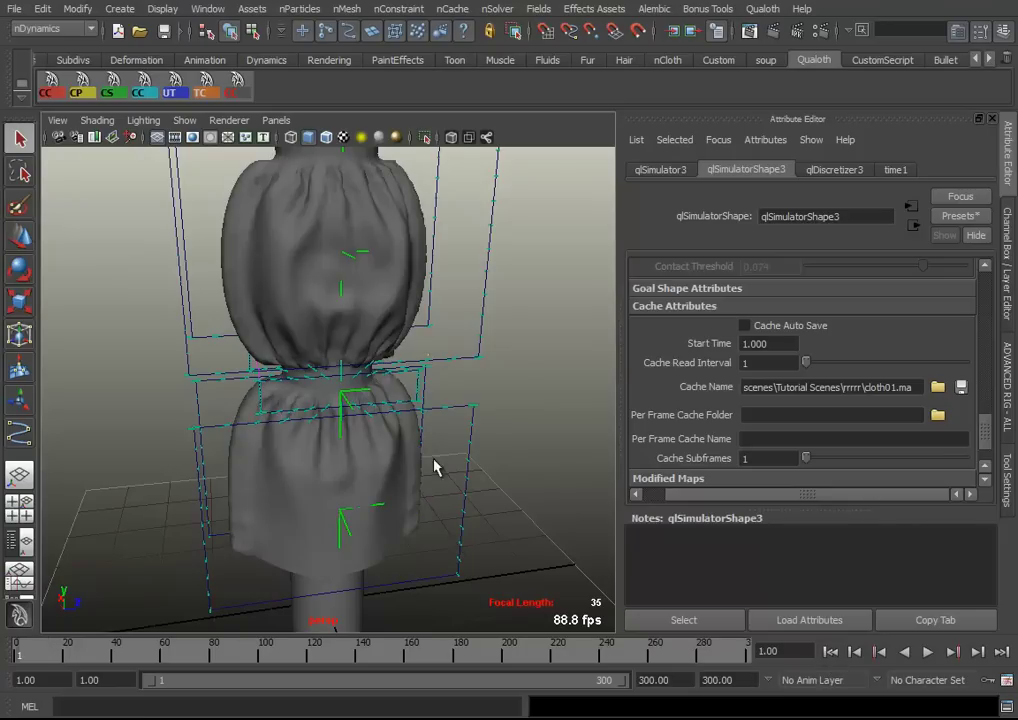
{"action": "left_click_drag", "start_coordinate": [434, 466], "coordinate": [400, 461], "text": "alt"}
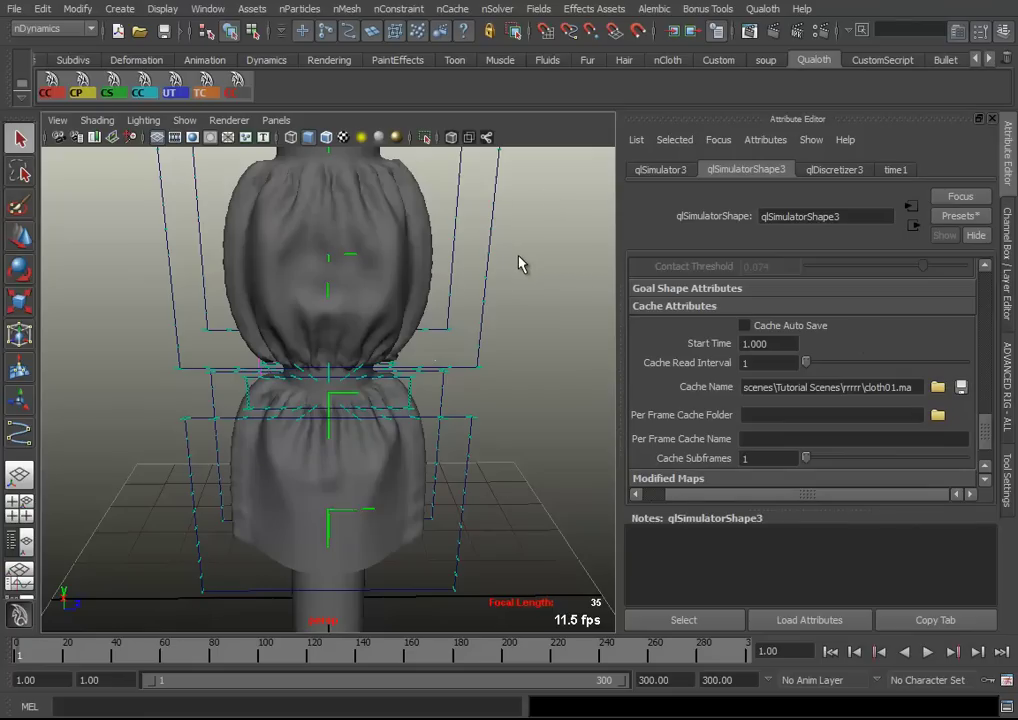
{"action": "mouse_move", "coordinate": [510, 285]}
{"action": "left_mouse_down", "text": "alt"}
{"action": "mouse_move", "coordinate": [523, 336]}
{"action": "mouse_move", "coordinate": [393, 359]}
{"action": "mouse_move", "coordinate": [397, 435]}
{"action": "mouse_move", "coordinate": [416, 423]}
{"action": "mouse_move", "coordinate": [489, 423]}
{"action": "mouse_move", "coordinate": [230, 424]}
{"action": "mouse_move", "coordinate": [304, 420]}
{"action": "mouse_move", "coordinate": [315, 413]}
{"action": "mouse_move", "coordinate": [275, 420]}
{"action": "mouse_move", "coordinate": [296, 383]}
{"action": "mouse_move", "coordinate": [338, 387]}
{"action": "left_mouse_up", "text": "alt"}
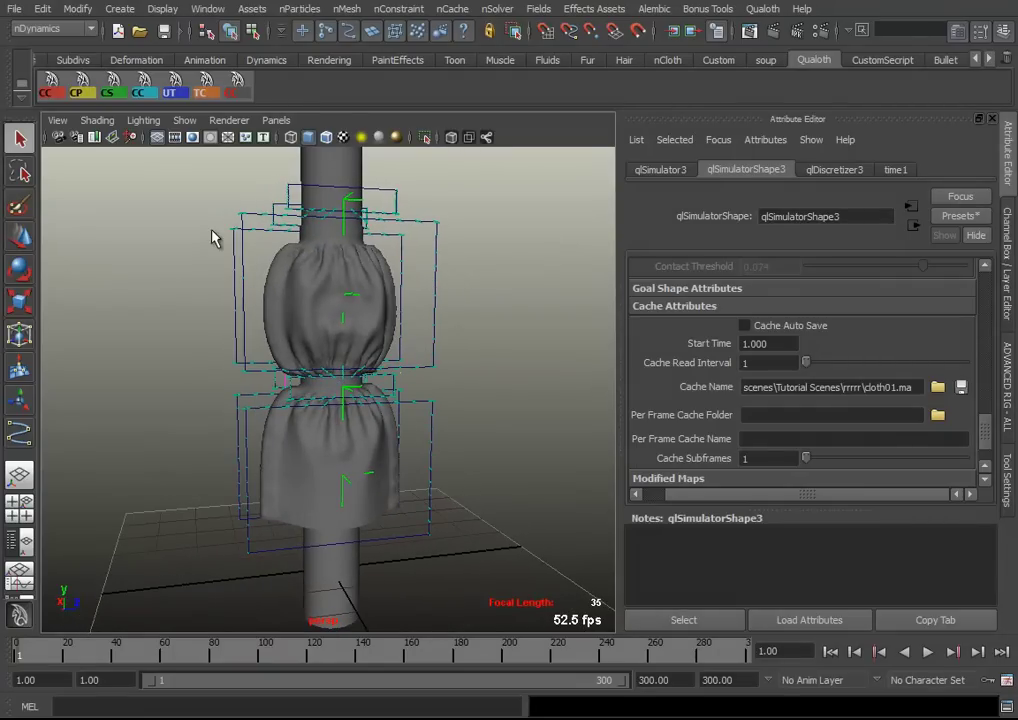
Start a new empty scene without saving the changes to test.ma
{"action": "left_click", "coordinate": [117, 31]}
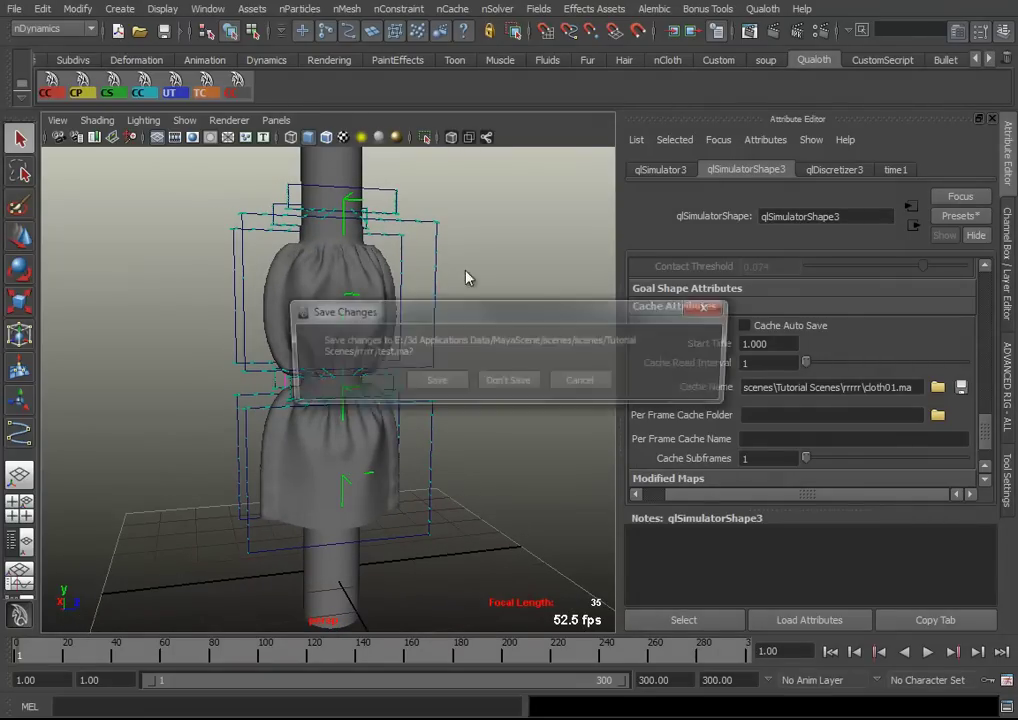
{"action": "left_click", "coordinate": [508, 382]}
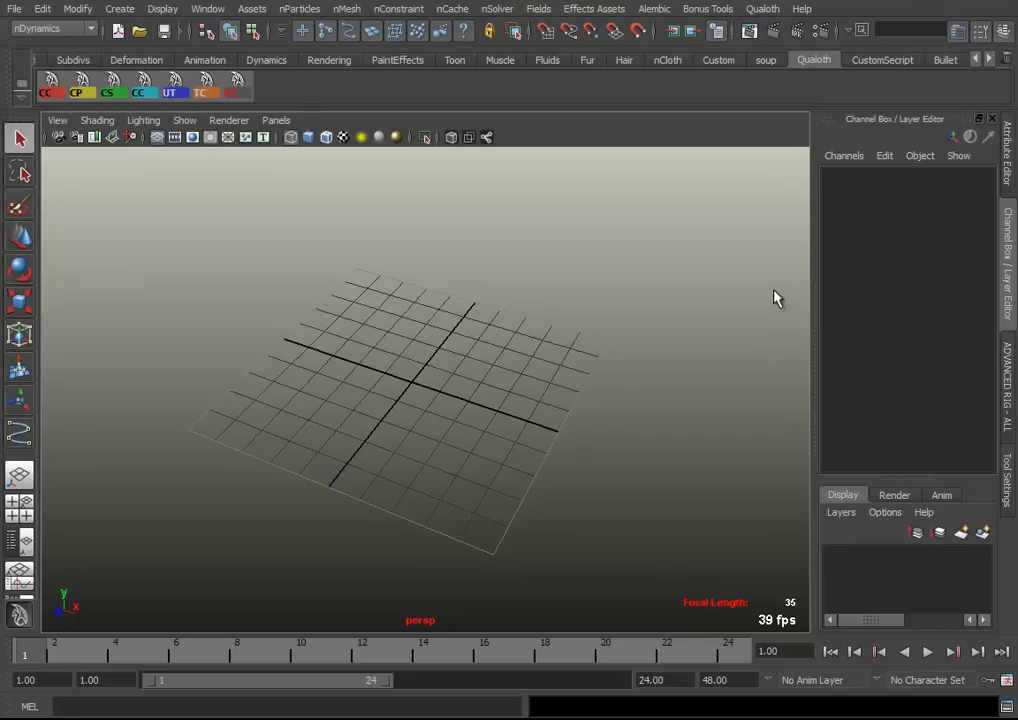
{"action": "left_click", "coordinate": [761, 12]}
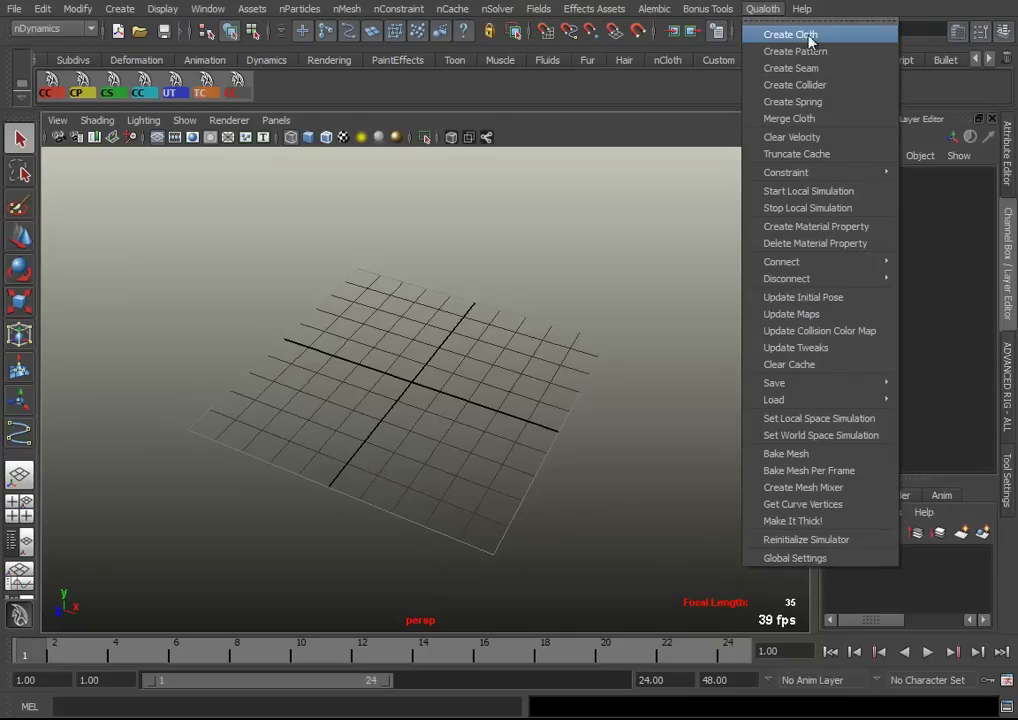
{"action": "left_click", "coordinate": [338, 382]}
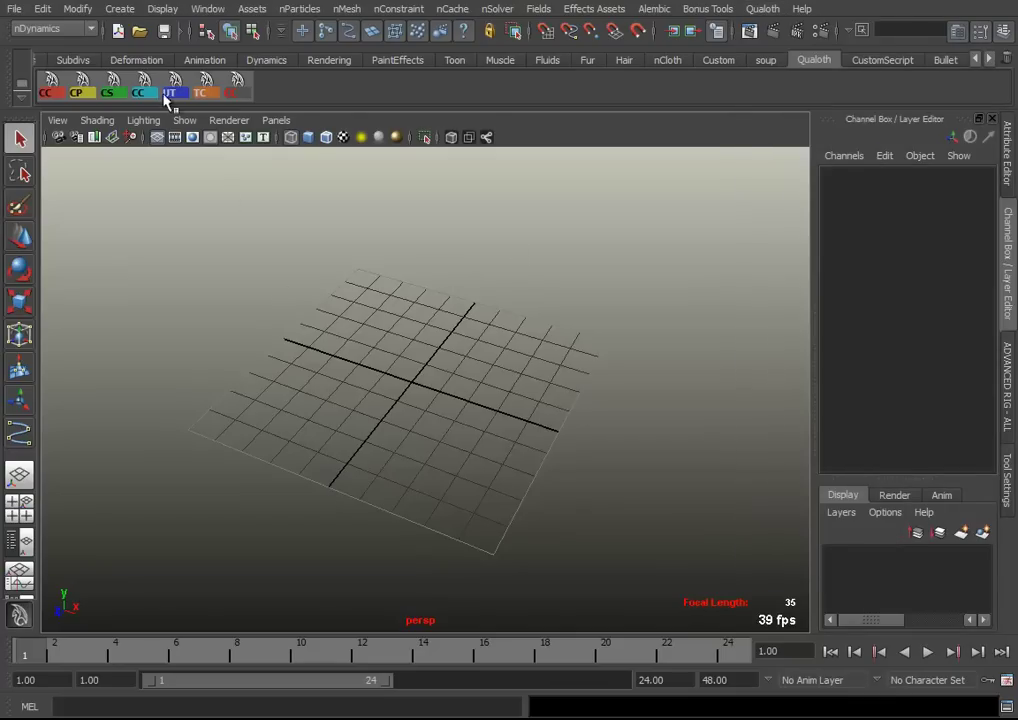
{"action": "left_click", "coordinate": [132, 10]}
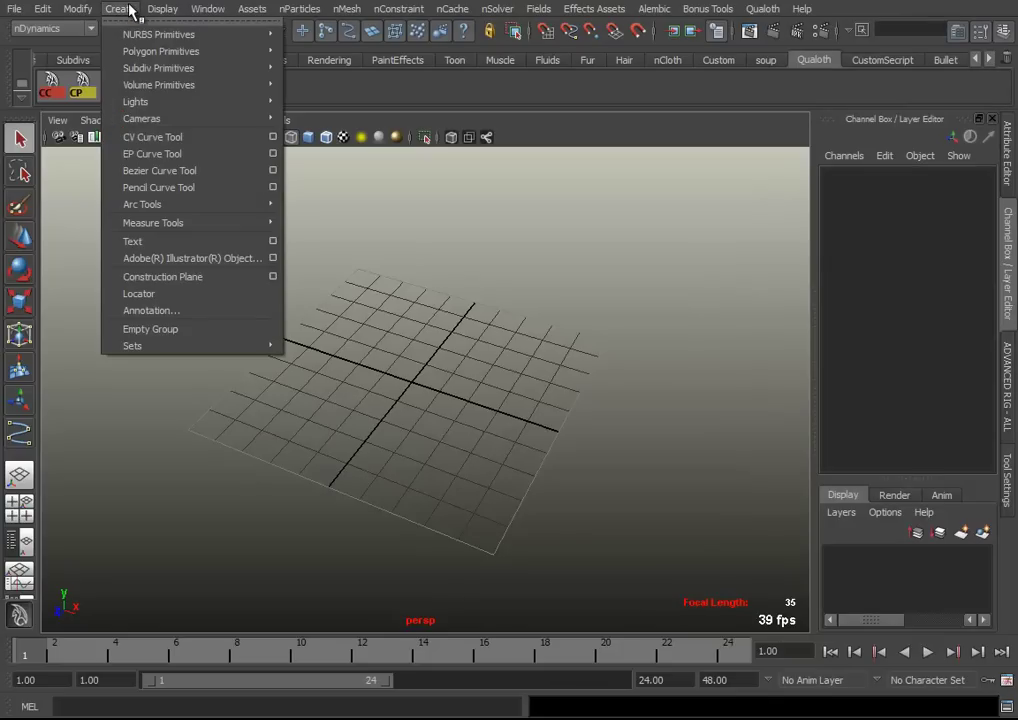
{"action": "mouse_move", "coordinate": [161, 51]}
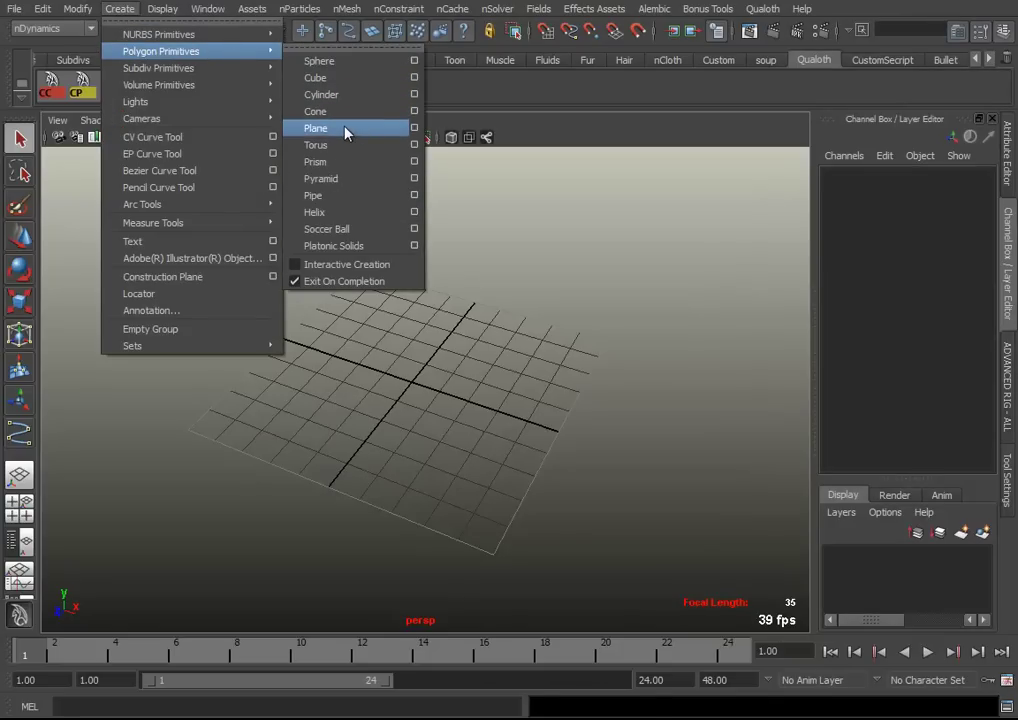
Create a polygon plane and scale it up uniformly to about 60.867
{"action": "left_click", "coordinate": [343, 129]}
{"action": "key", "text": "r"}
{"action": "mouse_move", "coordinate": [410, 382]}
{"action": "left_mouse_down"}
{"action": "mouse_move", "coordinate": [550, 418]}
{"action": "mouse_move", "coordinate": [542, 415]}
{"action": "left_mouse_up"}
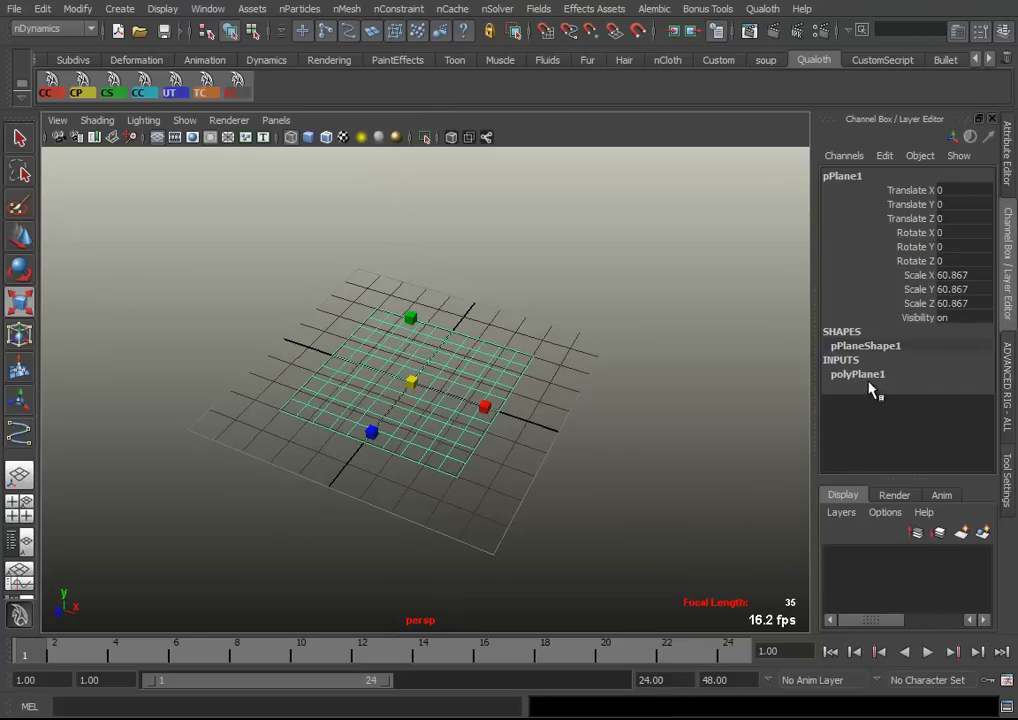
Set the plane's width and height subdivisions to 50, then freeze its transforms
{"action": "left_click", "coordinate": [860, 375]}
{"action": "left_click_drag", "start_coordinate": [906, 413], "coordinate": [898, 431]}
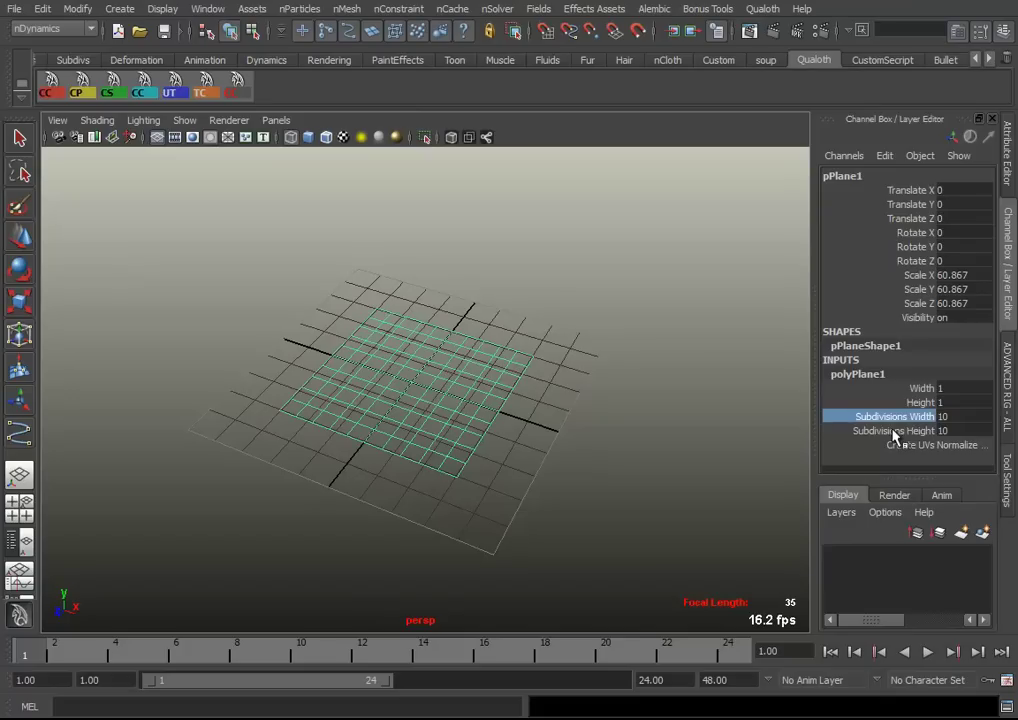
{"action": "middle_click_drag", "start_coordinate": [361, 426], "coordinate": [573, 438]}
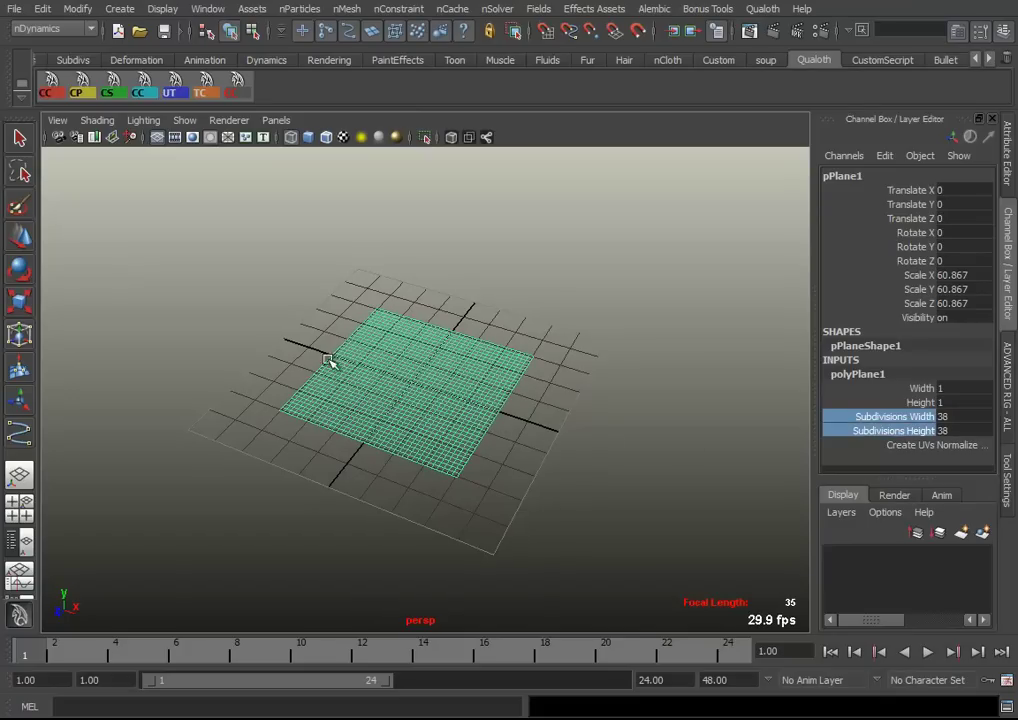
{"action": "right_click_drag", "start_coordinate": [330, 359], "coordinate": [575, 436], "text": "alt"}
{"action": "key", "text": "f"}
{"action": "middle_click_drag", "start_coordinate": [500, 395], "coordinate": [608, 400]}
{"action": "right_click_drag", "start_coordinate": [608, 400], "coordinate": [475, 432], "text": "alt"}
{"action": "mouse_move", "coordinate": [475, 432]}
{"action": "left_mouse_down", "text": "alt"}
{"action": "mouse_move", "coordinate": [454, 447]}
{"action": "mouse_move", "coordinate": [538, 391]}
{"action": "left_mouse_up", "text": "alt"}
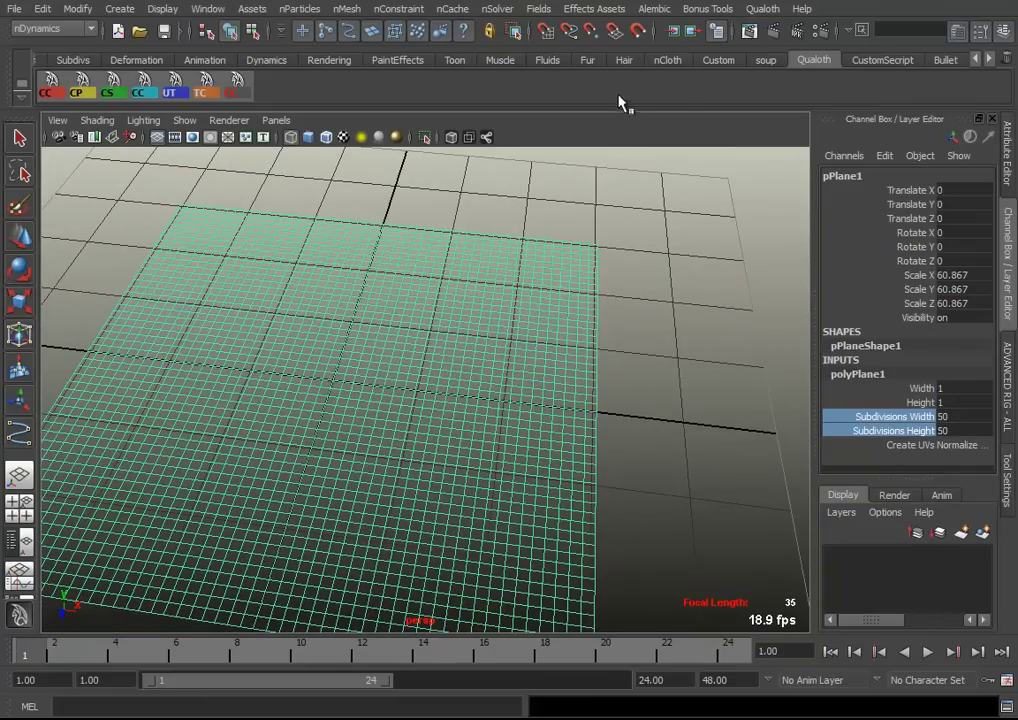
{"action": "left_click", "coordinate": [720, 60]}
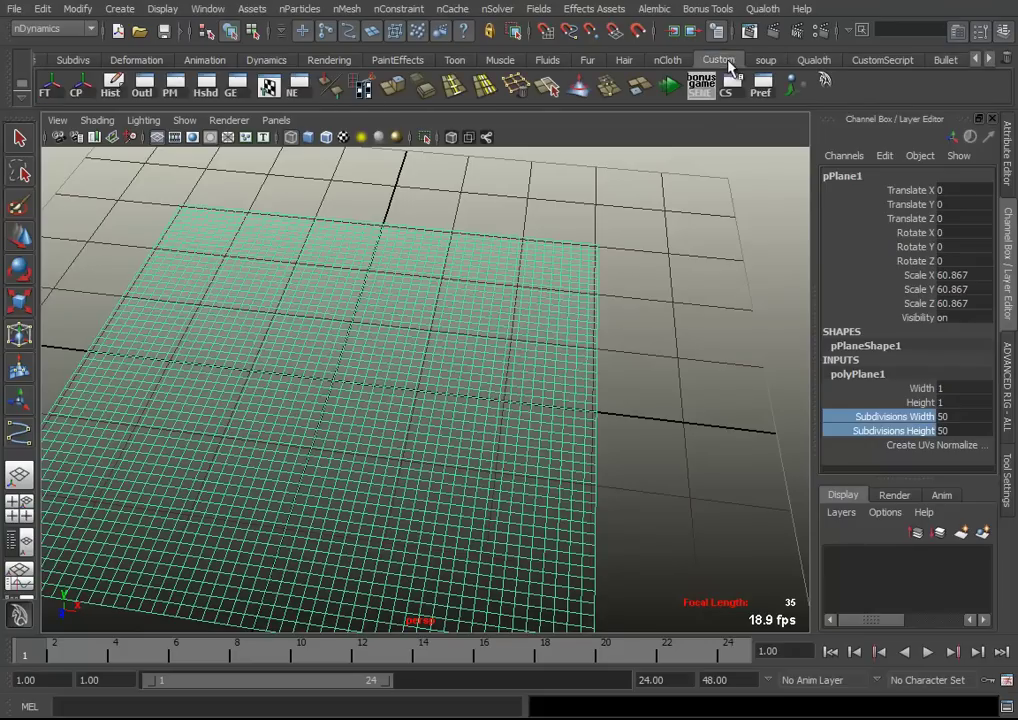
{"action": "left_click", "coordinate": [48, 92]}
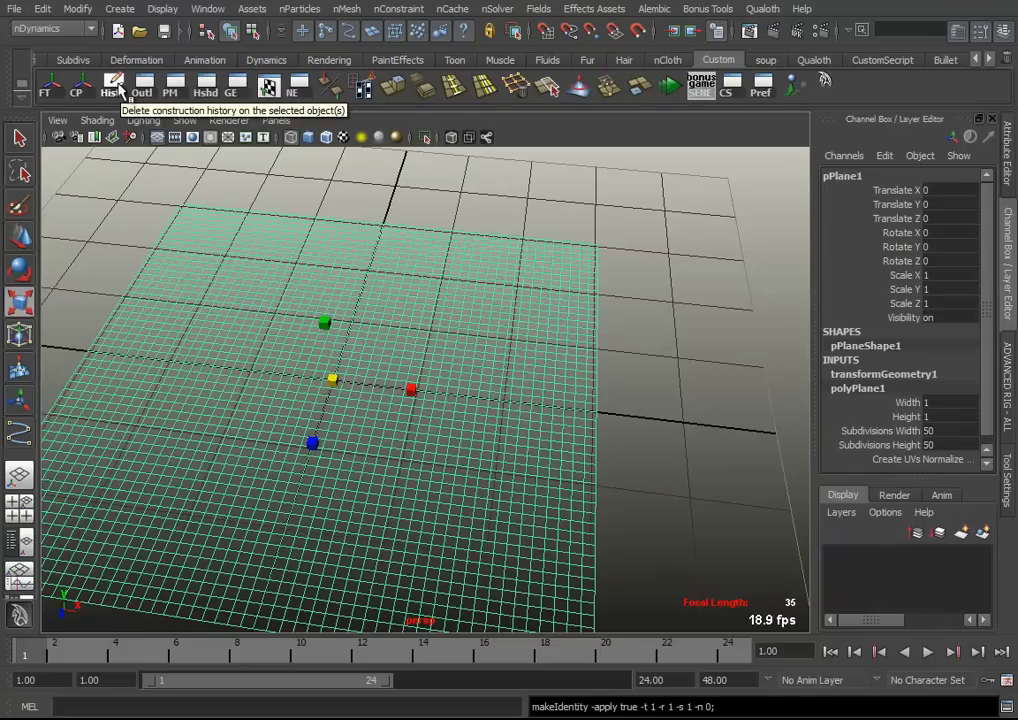
Delete the plane's construction history
{"action": "left_click", "coordinate": [112, 86]}
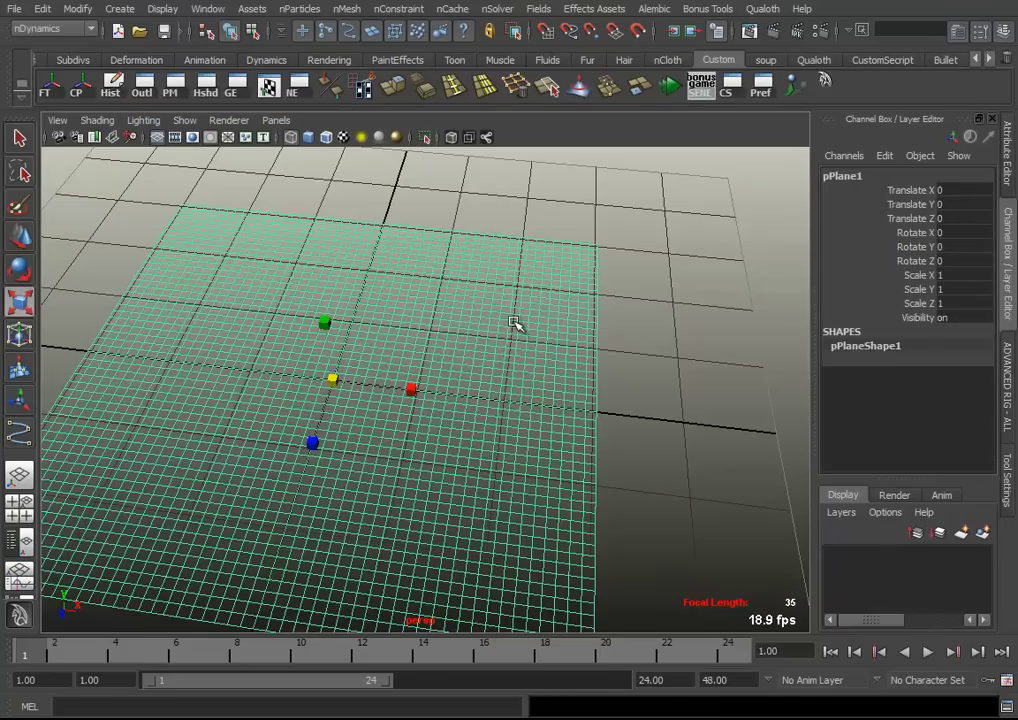
{"action": "middle_click_drag", "start_coordinate": [511, 339], "coordinate": [460, 487], "text": "alt"}
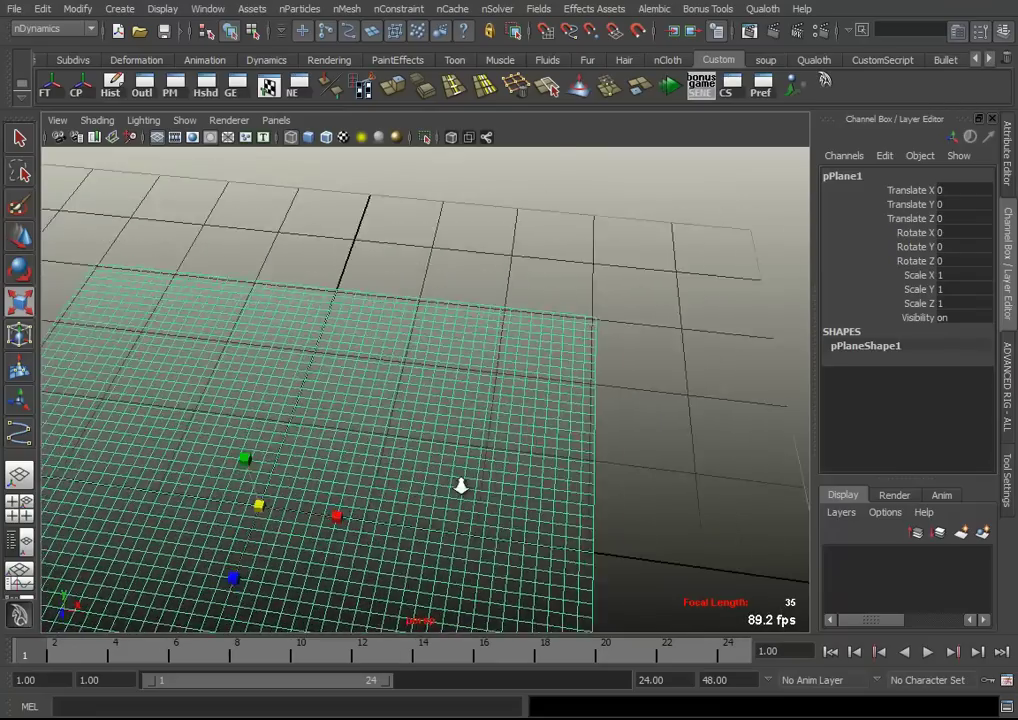
{"action": "left_click_drag", "start_coordinate": [460, 487], "coordinate": [463, 323], "text": "alt"}
Switch to vertex mode and marquee-select the vertices at two corners of the plane
{"action": "right_click", "coordinate": [460, 320]}
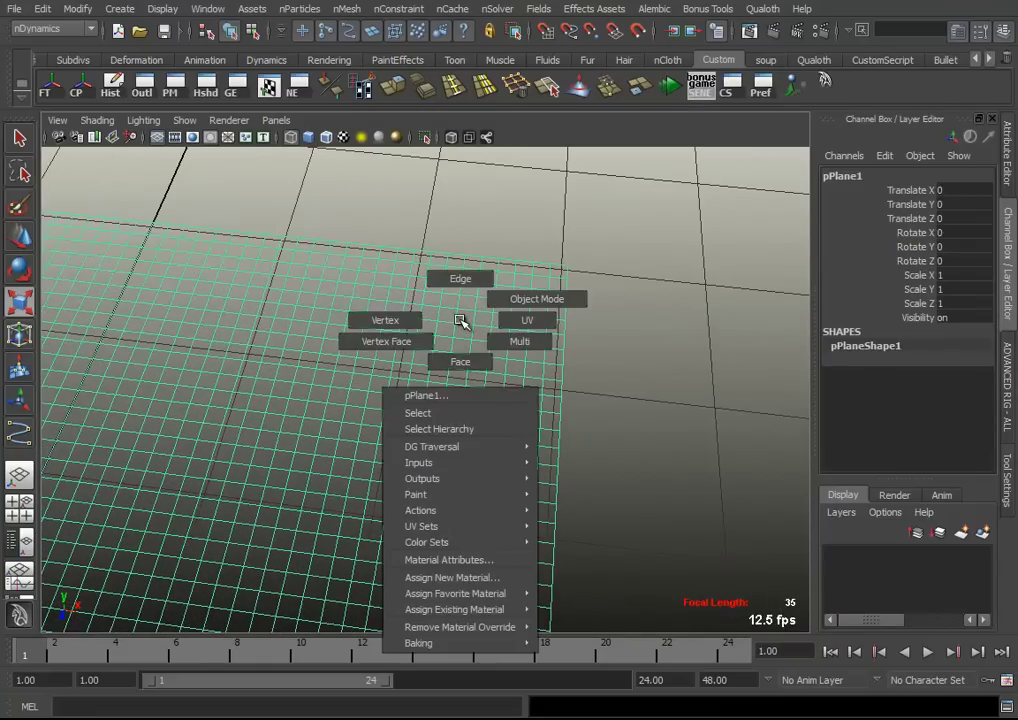
{"action": "left_click", "coordinate": [456, 320]}
{"action": "left_click_drag", "start_coordinate": [538, 209], "coordinate": [466, 290]}
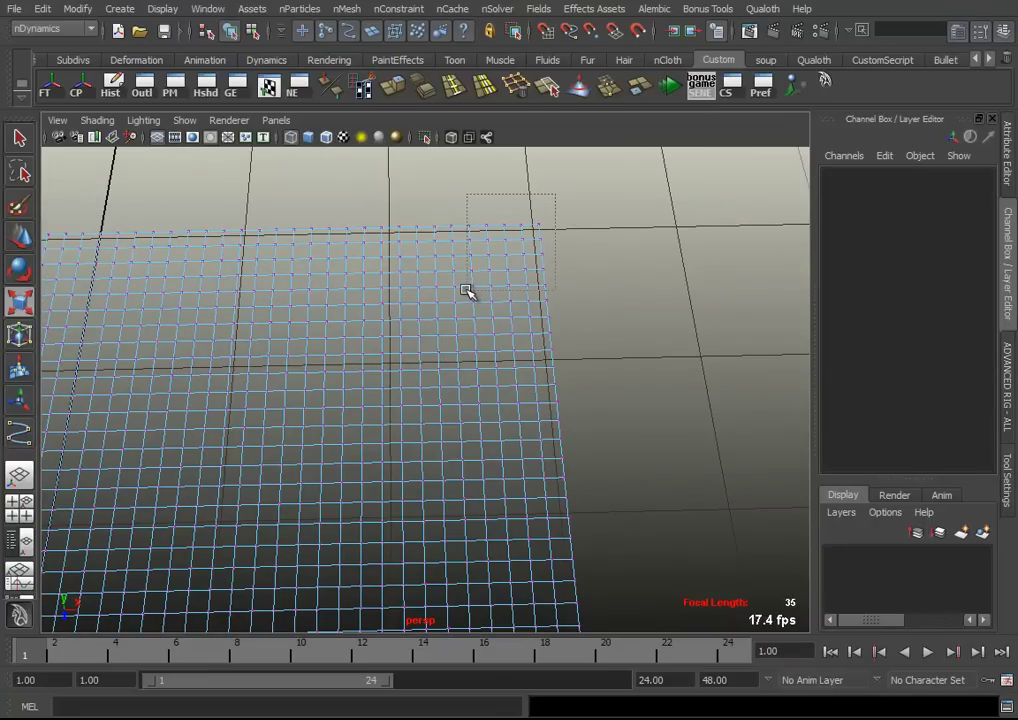
{"action": "left_click_drag", "start_coordinate": [647, 457], "coordinate": [468, 461], "text": "alt"}
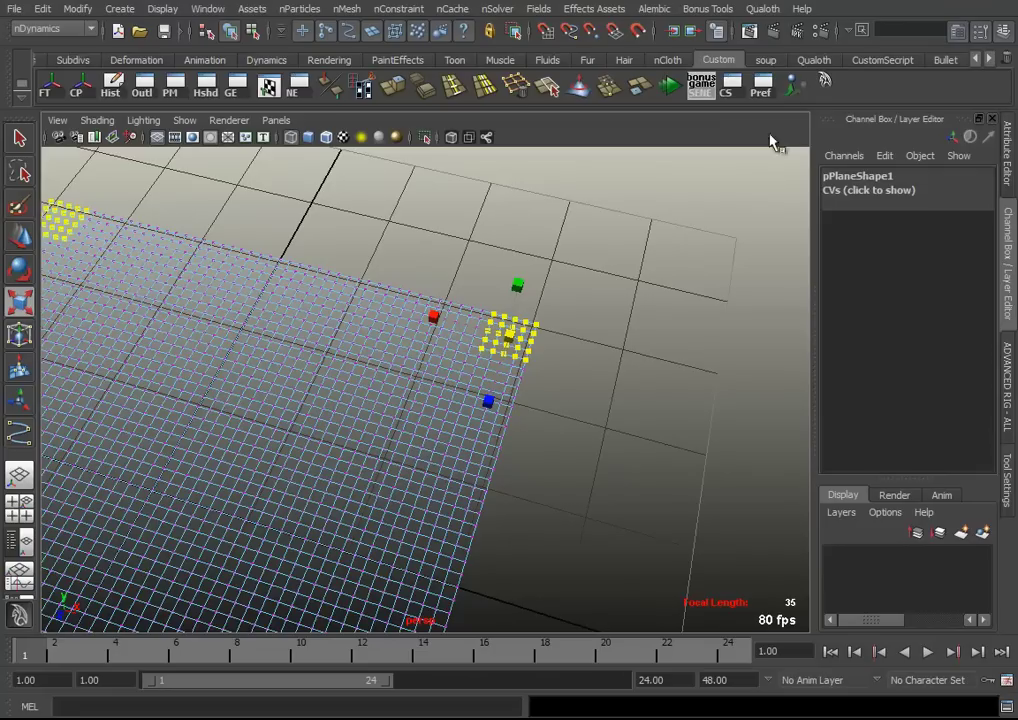
{"action": "left_click", "coordinate": [765, 9]}
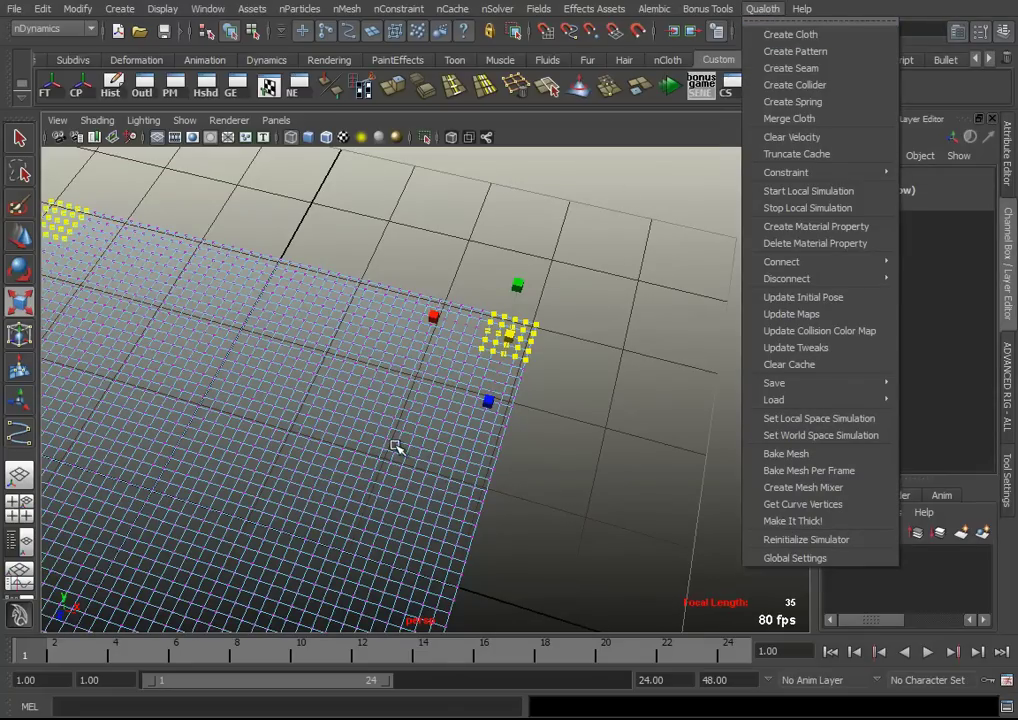
Return to object mode and select the whole pPlane1
{"action": "right_click", "coordinate": [374, 378]}
{"action": "left_click", "coordinate": [413, 358]}
{"action": "mouse_move", "coordinate": [541, 484]}
{"action": "left_mouse_down", "text": "alt"}
{"action": "mouse_move", "coordinate": [476, 354]}
{"action": "mouse_move", "coordinate": [434, 345]}
{"action": "mouse_move", "coordinate": [466, 447]}
{"action": "mouse_move", "coordinate": [341, 424]}
{"action": "mouse_move", "coordinate": [329, 404]}
{"action": "mouse_move", "coordinate": [307, 404]}
{"action": "mouse_move", "coordinate": [322, 432]}
{"action": "left_mouse_up", "text": "alt"}
{"action": "left_click", "coordinate": [434, 345]}
Play the timeline and save the time slider preferences
{"action": "left_click", "coordinate": [927, 651]}
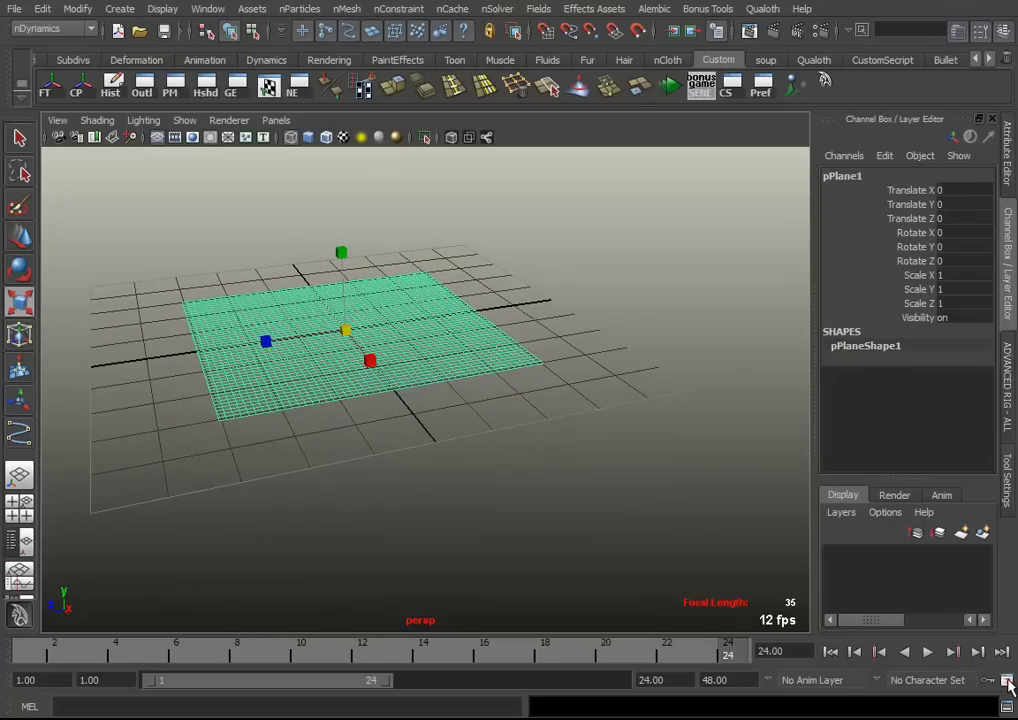
{"action": "left_click", "coordinate": [1005, 680]}
{"action": "left_click", "coordinate": [503, 567]}
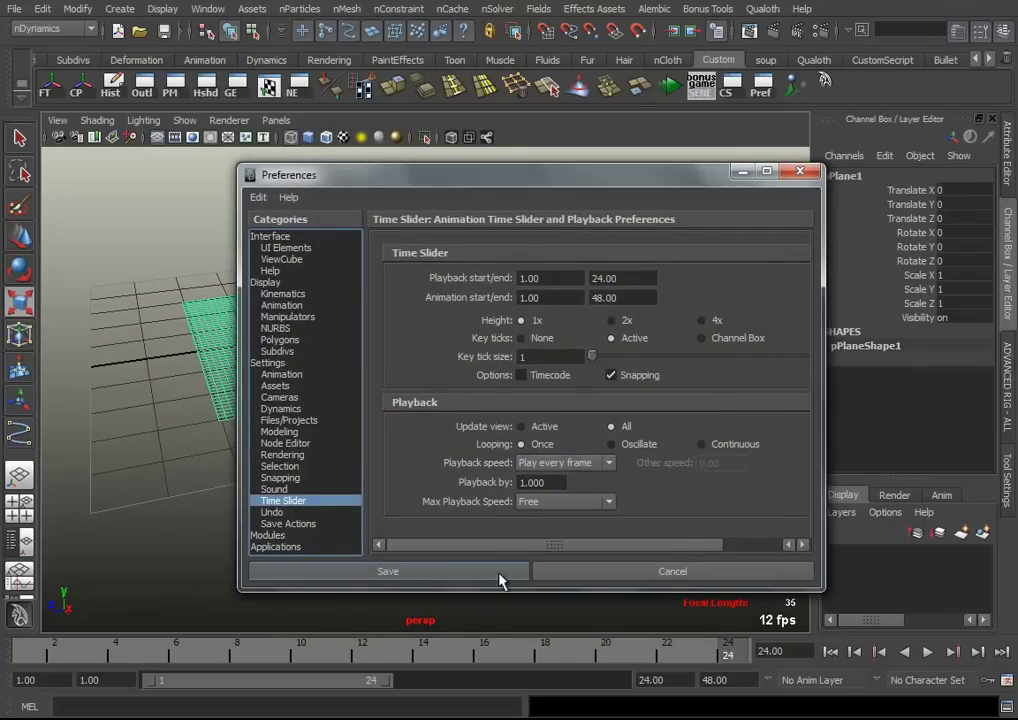
{"action": "mouse_move", "coordinate": [136, 445]}
{"action": "left_mouse_down", "text": "alt"}
{"action": "mouse_move", "coordinate": [243, 479]}
{"action": "mouse_move", "coordinate": [360, 442]}
{"action": "left_mouse_up", "text": "alt"}
{"action": "mouse_move", "coordinate": [360, 442]}
{"action": "right_mouse_down", "text": "alt"}
{"action": "mouse_move", "coordinate": [420, 475]}
{"action": "mouse_move", "coordinate": [466, 348]}
{"action": "right_mouse_up", "text": "alt"}
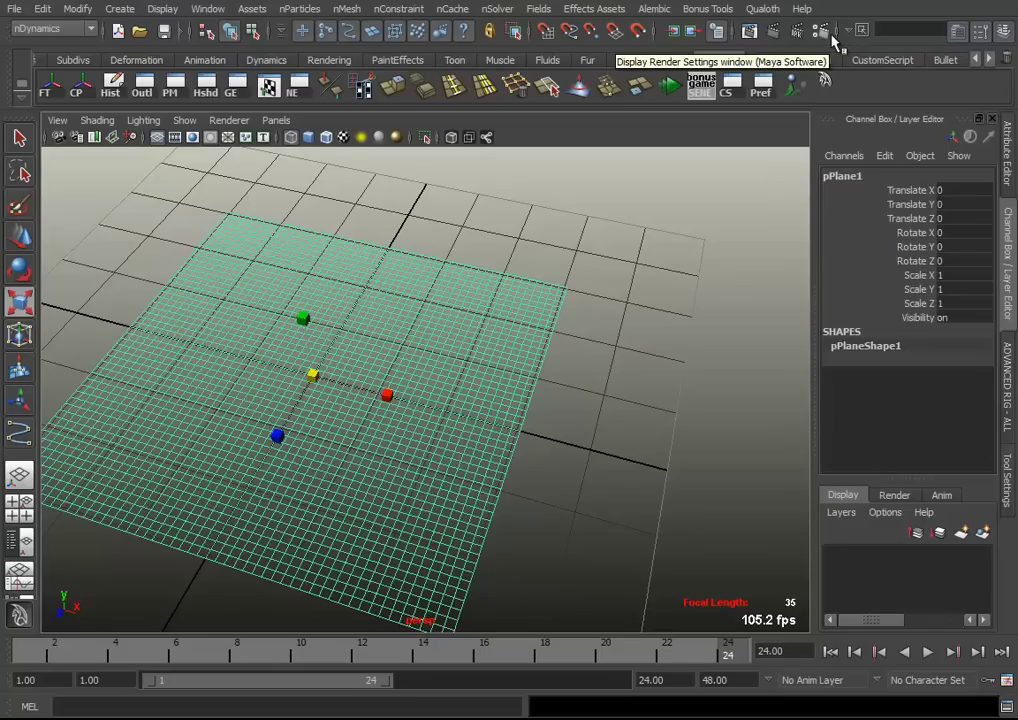
{"action": "left_click", "coordinate": [764, 9]}
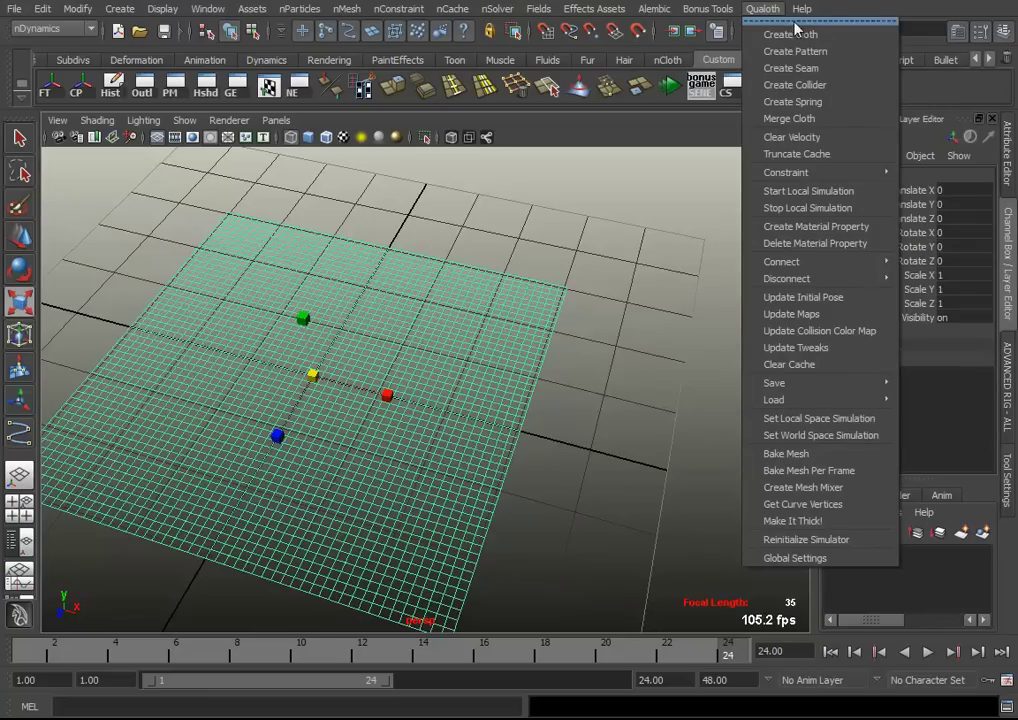
Convert the plane to Qualoth cloth and marquee-select a vertex patch at one corner
{"action": "left_click", "coordinate": [828, 38]}
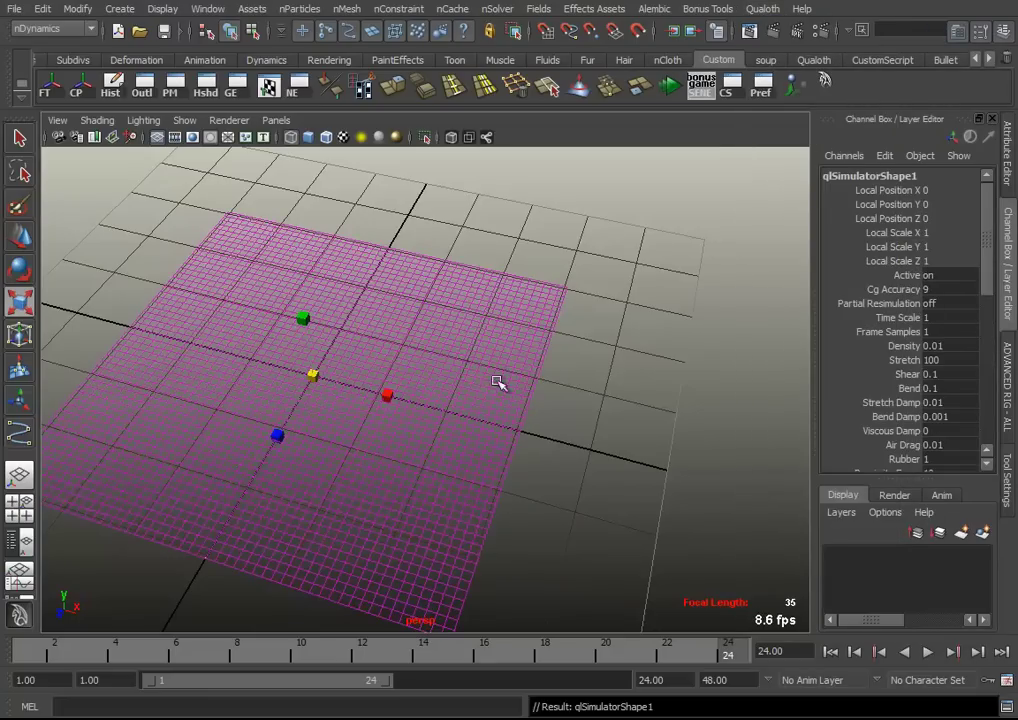
{"action": "left_click", "coordinate": [494, 319]}
{"action": "mouse_move", "coordinate": [494, 319]}
{"action": "left_mouse_down", "text": "alt"}
{"action": "mouse_move", "coordinate": [443, 415]}
{"action": "mouse_move", "coordinate": [559, 477]}
{"action": "mouse_move", "coordinate": [534, 293]}
{"action": "left_mouse_up", "text": "alt"}
{"action": "right_click", "coordinate": [497, 290]}
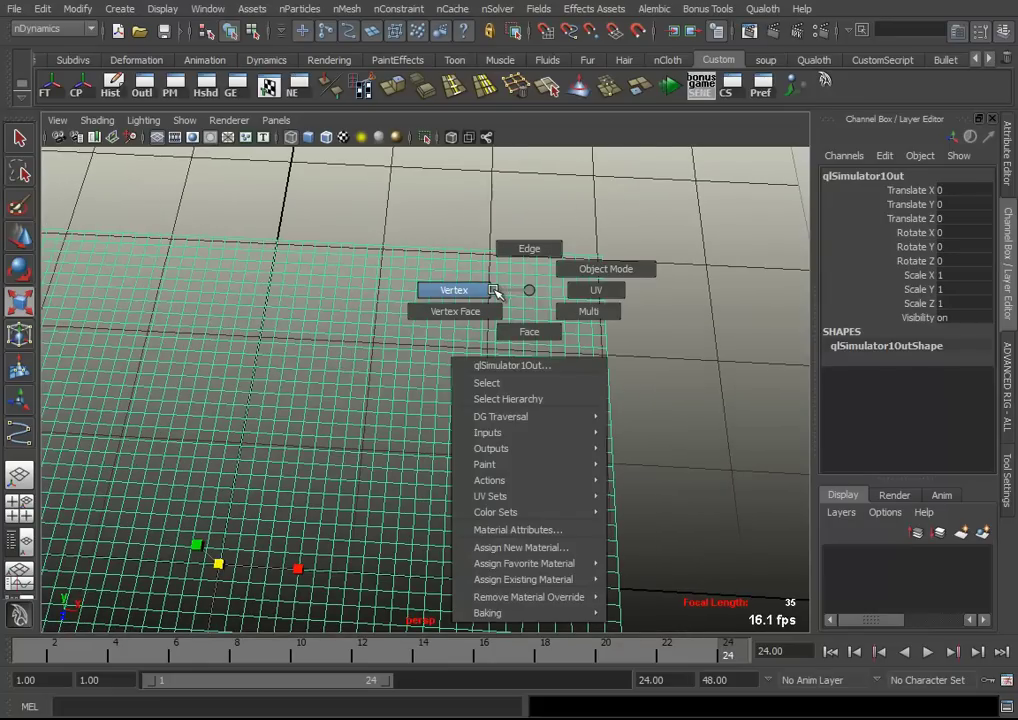
{"action": "left_click_drag", "start_coordinate": [629, 228], "coordinate": [536, 302]}
{"action": "mouse_move", "coordinate": [604, 463]}
{"action": "left_mouse_down", "text": "alt"}
{"action": "mouse_move", "coordinate": [450, 475]}
{"action": "mouse_move", "coordinate": [518, 550]}
{"action": "mouse_move", "coordinate": [509, 513]}
{"action": "left_mouse_up", "text": "alt"}
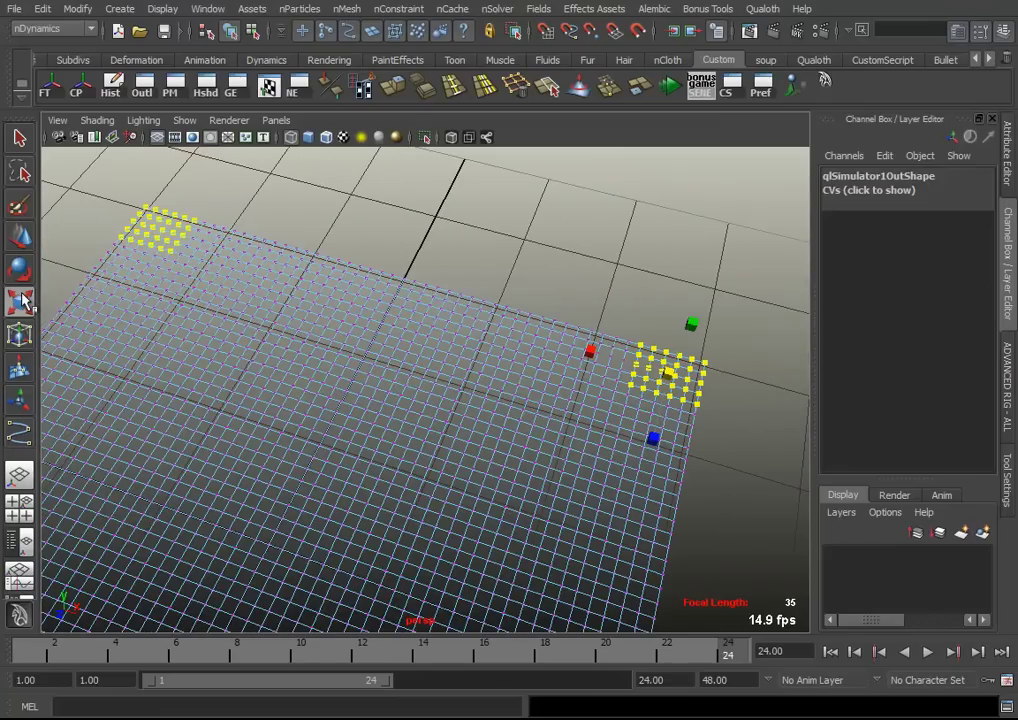
Turn off Reflection in the Scale Tool settings and switch to the Move tool
{"action": "double_click", "coordinate": [22, 300]}
{"action": "scroll", "coordinate": [760, 445], "scroll_direction": "down", "scroll_amount": 3}
{"action": "scroll", "coordinate": [828, 443], "scroll_direction": "down", "scroll_amount": 3}
{"action": "scroll", "coordinate": [828, 443], "scroll_direction": "down", "scroll_amount": 3}
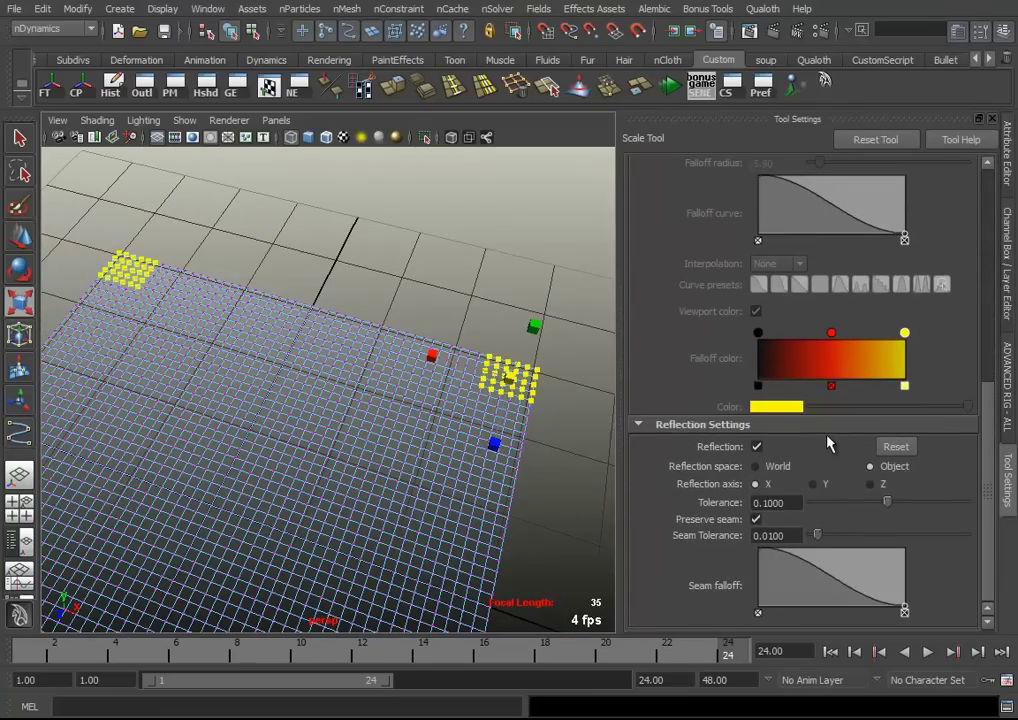
{"action": "left_click", "coordinate": [757, 447]}
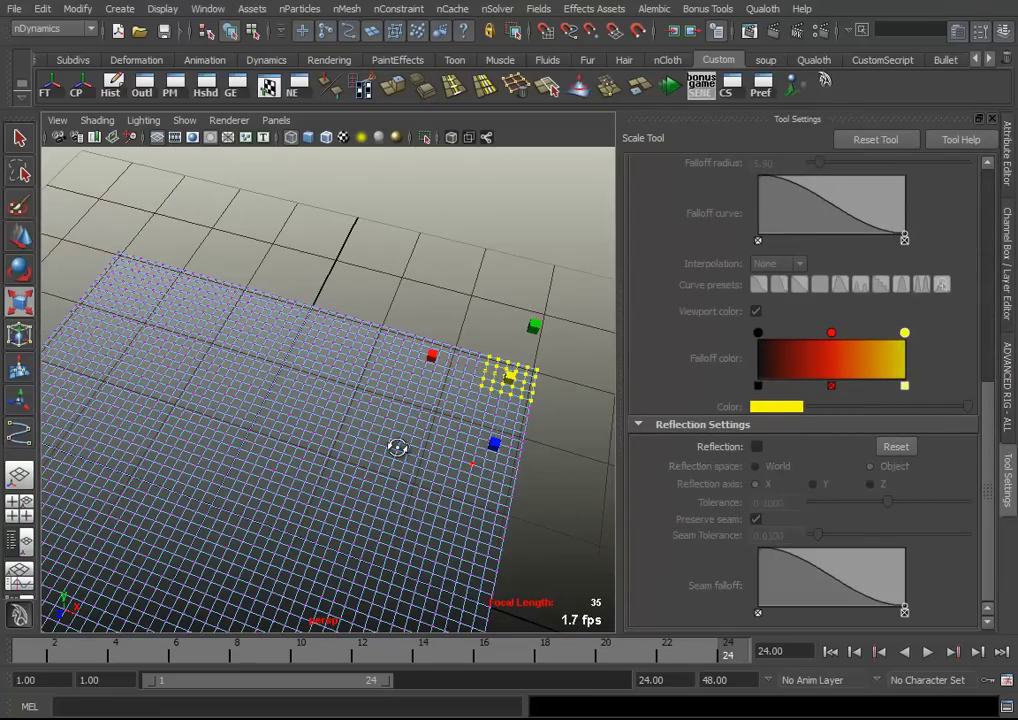
{"action": "left_click_drag", "start_coordinate": [398, 447], "coordinate": [540, 415], "text": "alt"}
{"action": "left_click", "coordinate": [20, 240]}
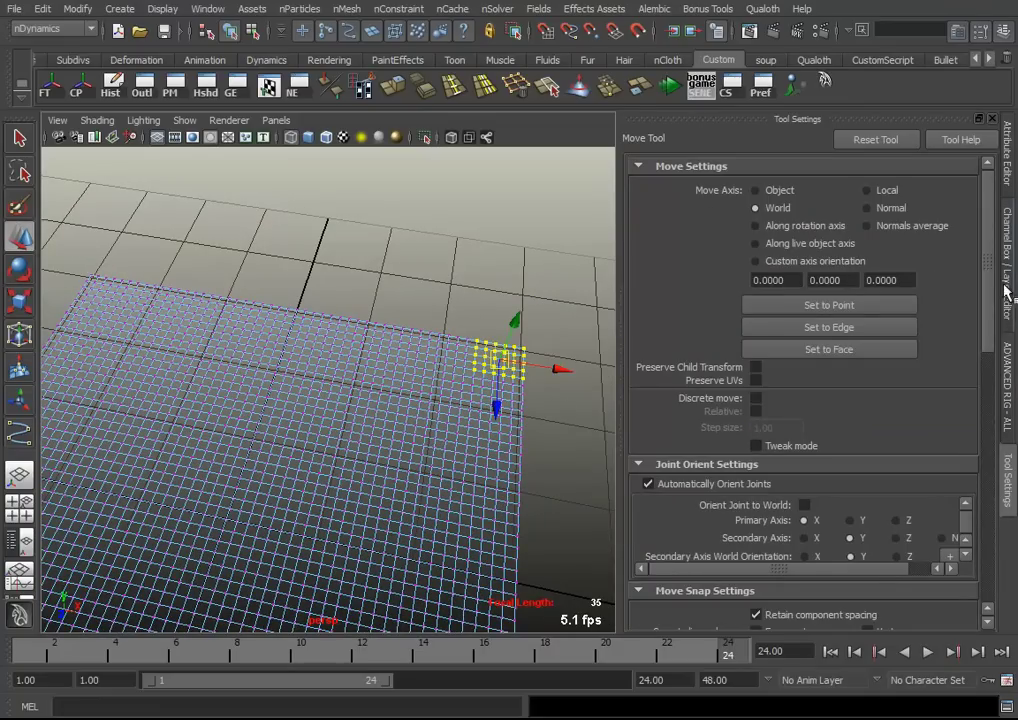
{"action": "left_click", "coordinate": [1008, 474]}
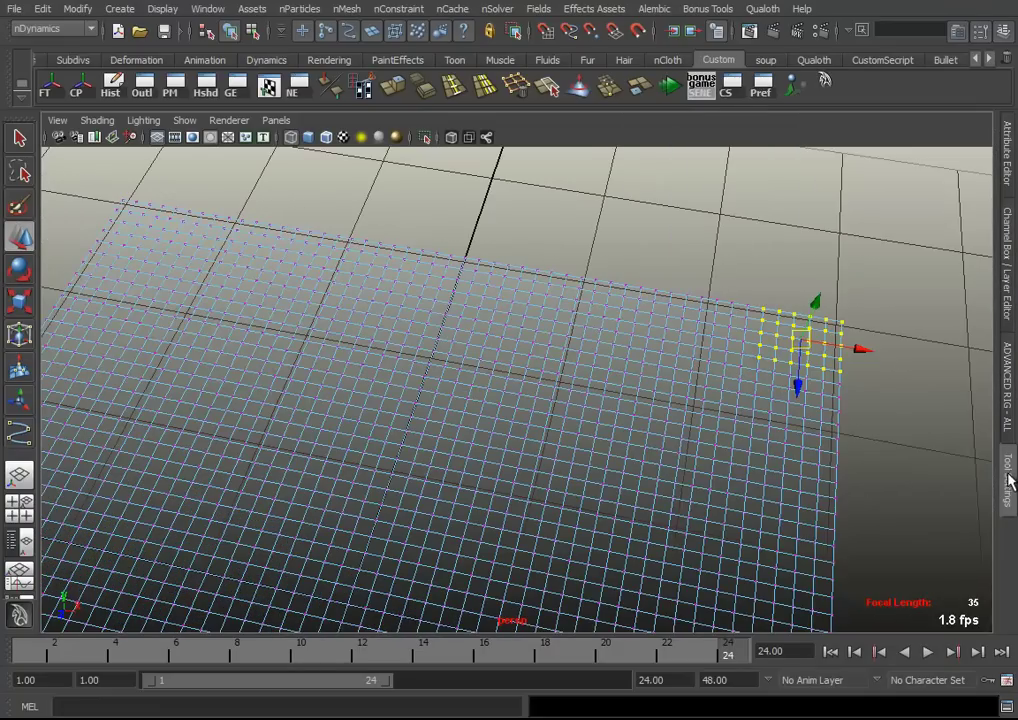
{"action": "mouse_move", "coordinate": [513, 445]}
{"action": "left_mouse_down", "text": "alt"}
{"action": "mouse_move", "coordinate": [409, 477]}
{"action": "mouse_move", "coordinate": [461, 493]}
{"action": "mouse_move", "coordinate": [531, 353]}
{"action": "left_mouse_up", "text": "alt"}
{"action": "left_click", "coordinate": [1005, 272]}
{"action": "mouse_move", "coordinate": [716, 331]}
{"action": "left_mouse_down", "text": "alt"}
{"action": "mouse_move", "coordinate": [575, 357]}
{"action": "mouse_move", "coordinate": [332, 434]}
{"action": "mouse_move", "coordinate": [268, 349]}
{"action": "left_mouse_up", "text": "alt"}
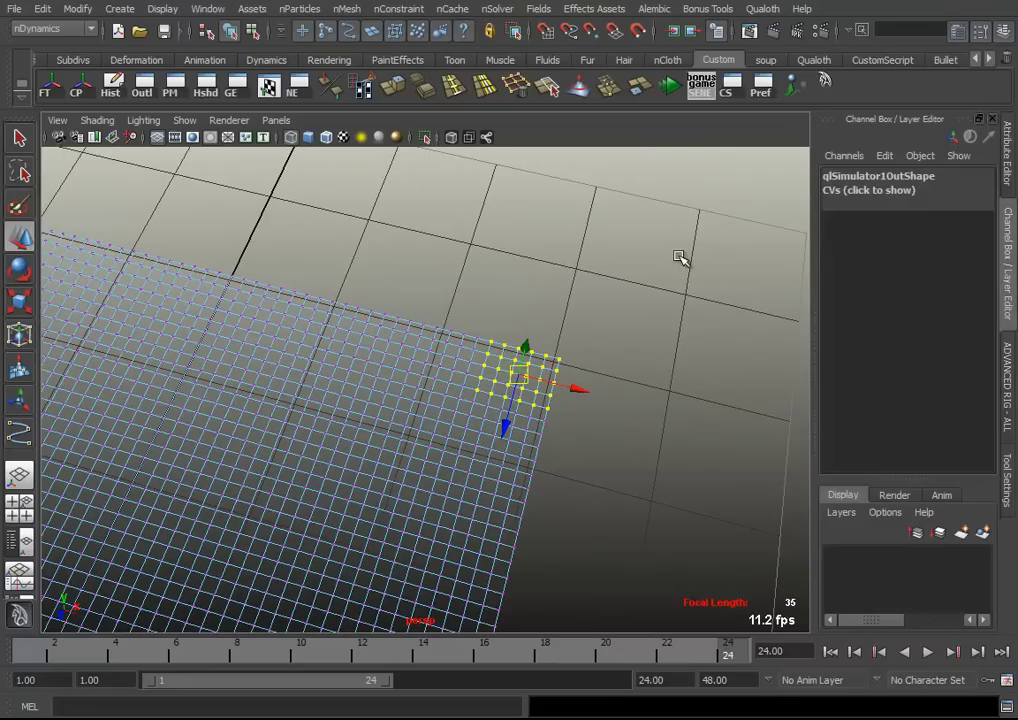
Pin the selected corner vertices with a Qualoth Point Constraint
{"action": "left_click", "coordinate": [764, 9]}
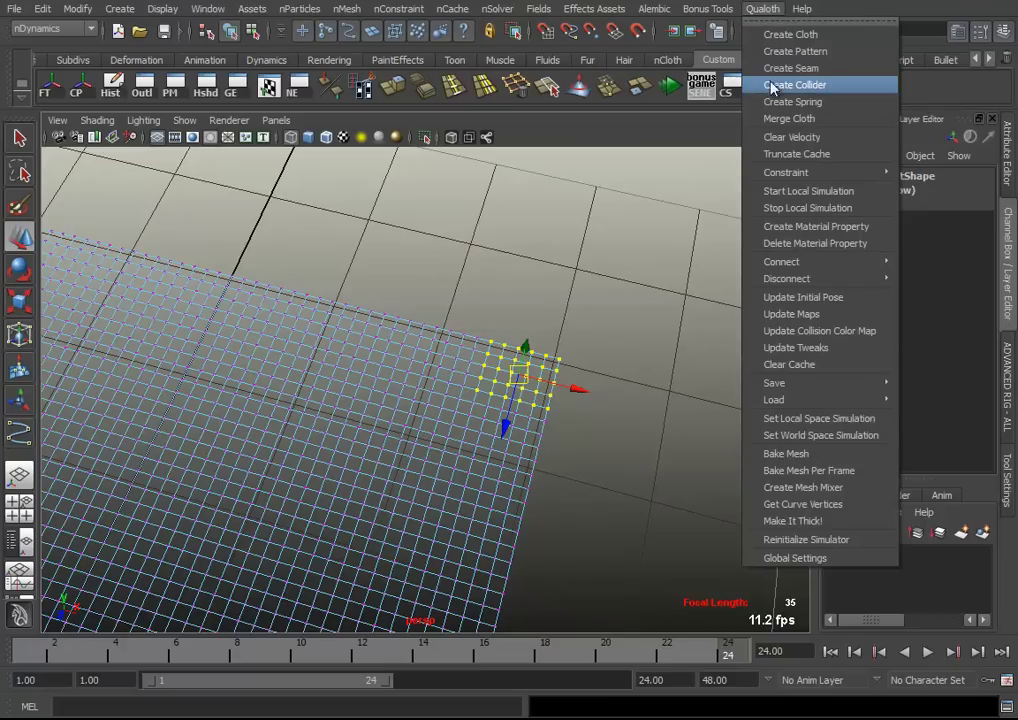
{"action": "mouse_move", "coordinate": [786, 173]}
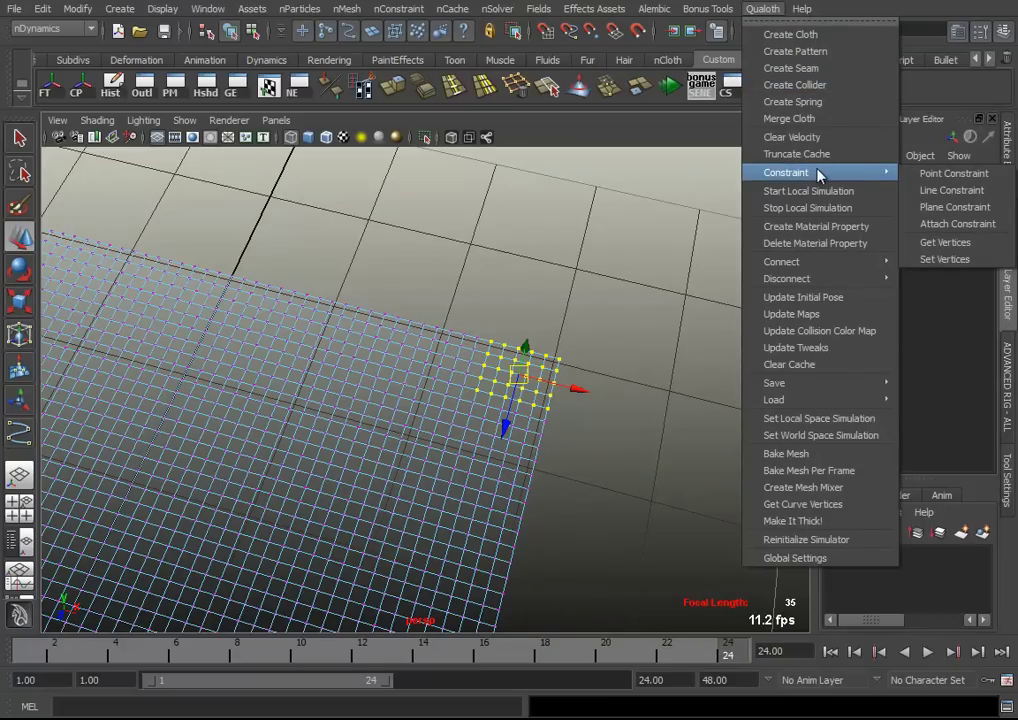
{"action": "left_click", "coordinate": [943, 180]}
{"action": "mouse_move", "coordinate": [711, 325]}
{"action": "left_mouse_down", "text": "alt"}
{"action": "mouse_move", "coordinate": [502, 404]}
{"action": "mouse_move", "coordinate": [609, 300]}
{"action": "mouse_move", "coordinate": [465, 345]}
{"action": "mouse_move", "coordinate": [448, 330]}
{"action": "mouse_move", "coordinate": [438, 357]}
{"action": "left_mouse_up", "text": "alt"}
Select the cloth and pick the qlSimulator1 node in the Outliner
{"action": "left_click", "coordinate": [438, 357]}
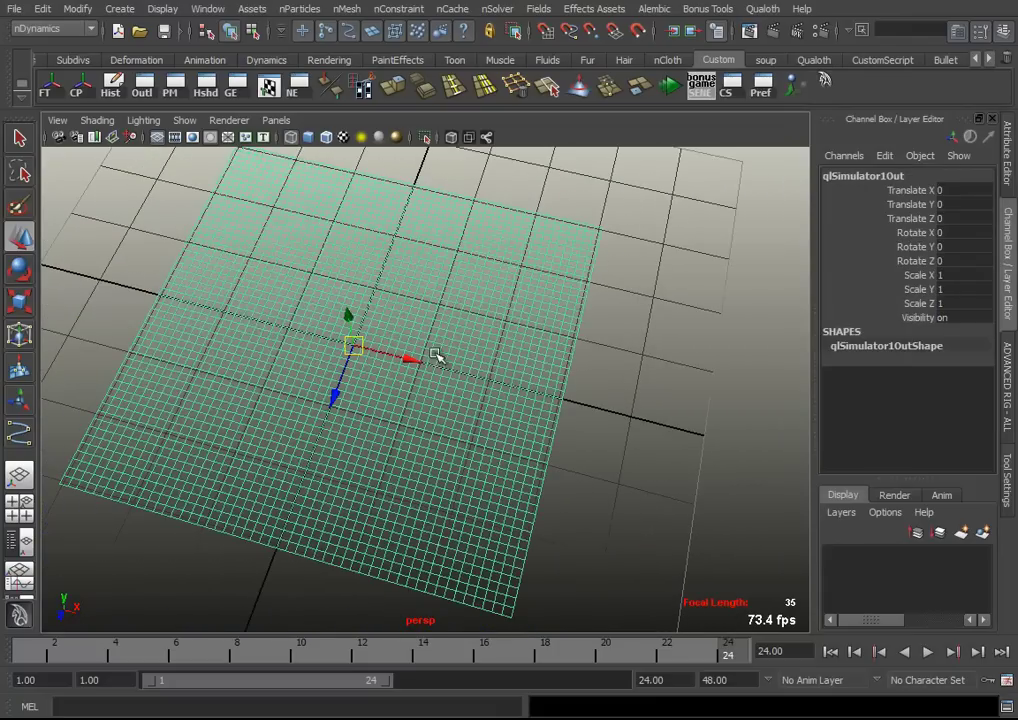
{"action": "left_click", "coordinate": [141, 93]}
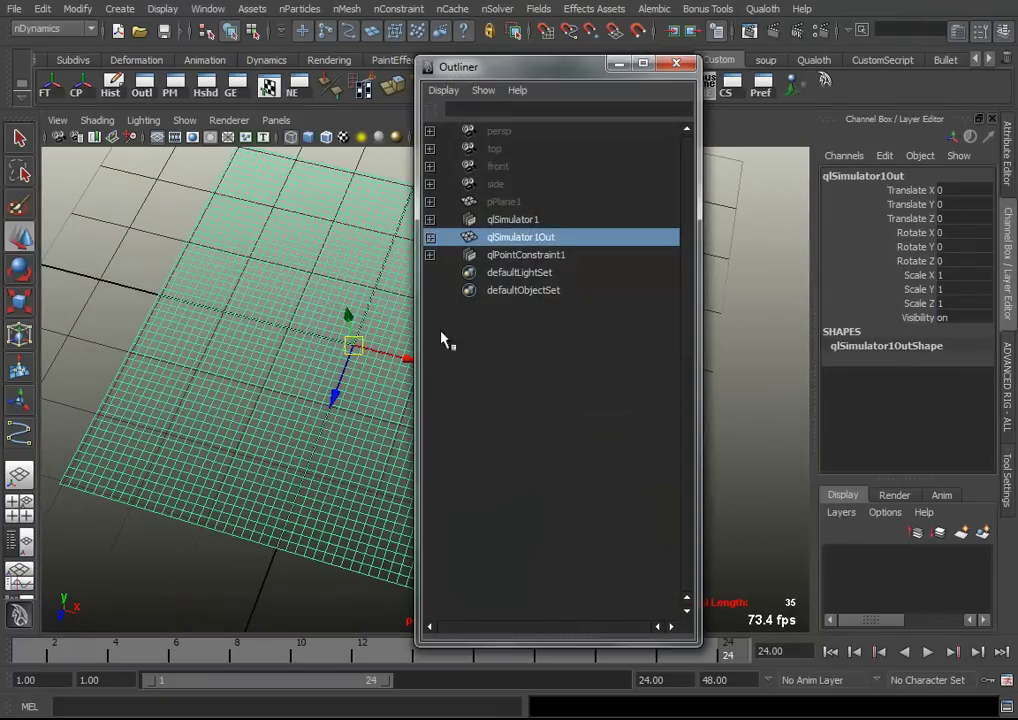
{"action": "left_click", "coordinate": [520, 220]}
Set the cloth simulator's Density to 0.2 in the Attribute Editor
{"action": "key", "text": "ctrl+a"}
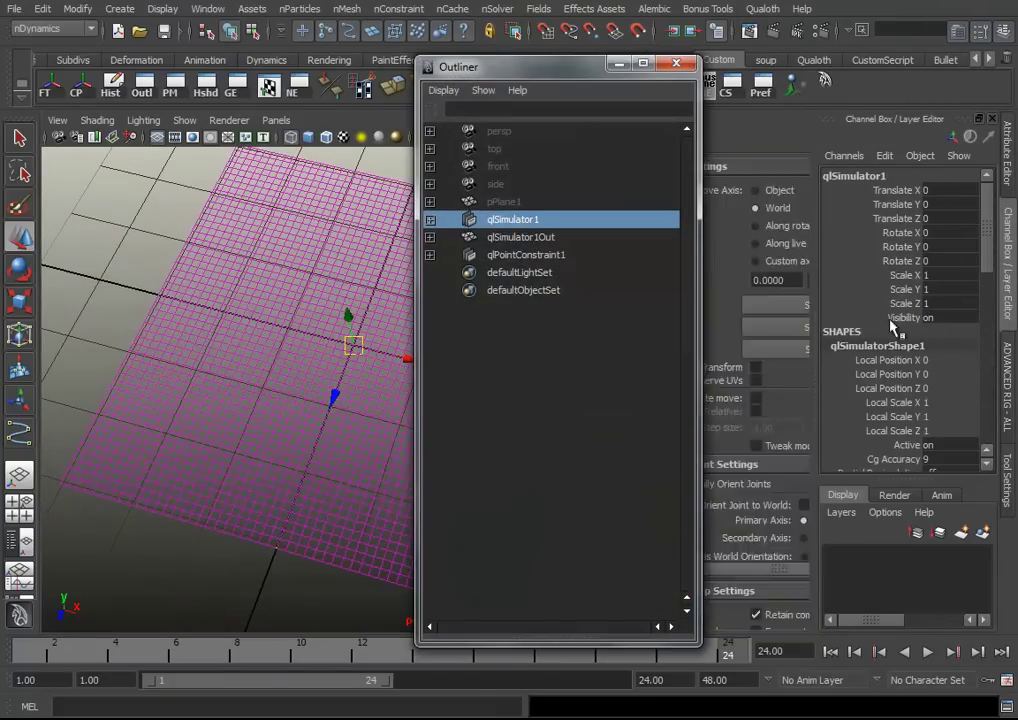
{"action": "mouse_move", "coordinate": [480, 68]}
{"action": "left_mouse_down"}
{"action": "mouse_move", "coordinate": [360, 70]}
{"action": "mouse_move", "coordinate": [265, 88]}
{"action": "left_mouse_up"}
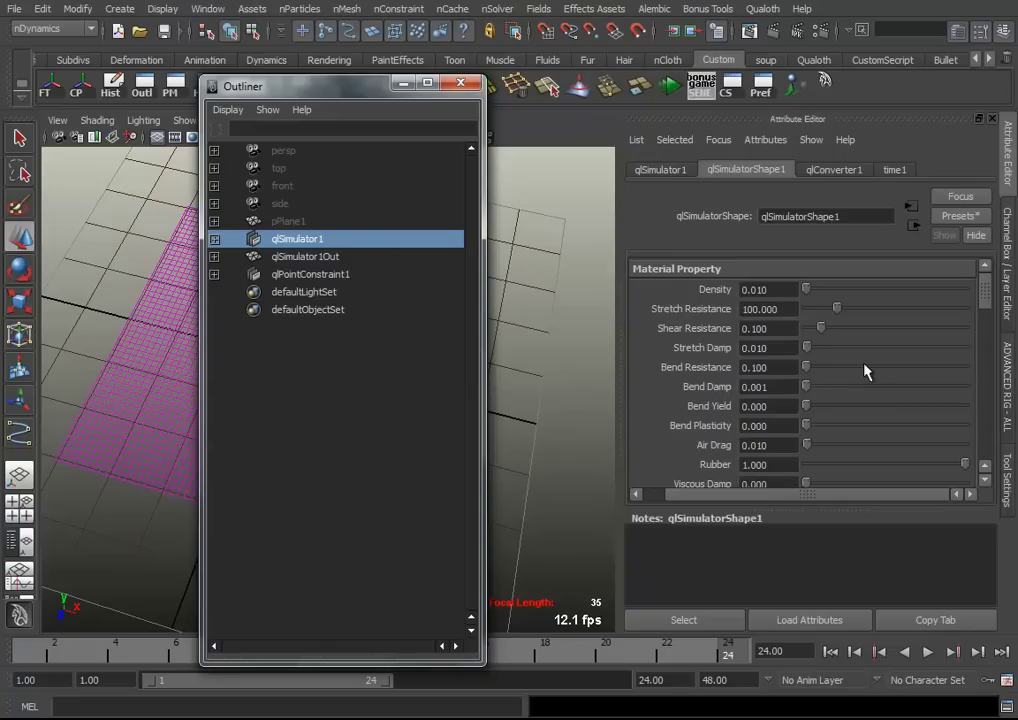
{"action": "left_click", "coordinate": [775, 292]}
{"action": "type", "text": "0.2"}
{"action": "key", "text": "Return"}
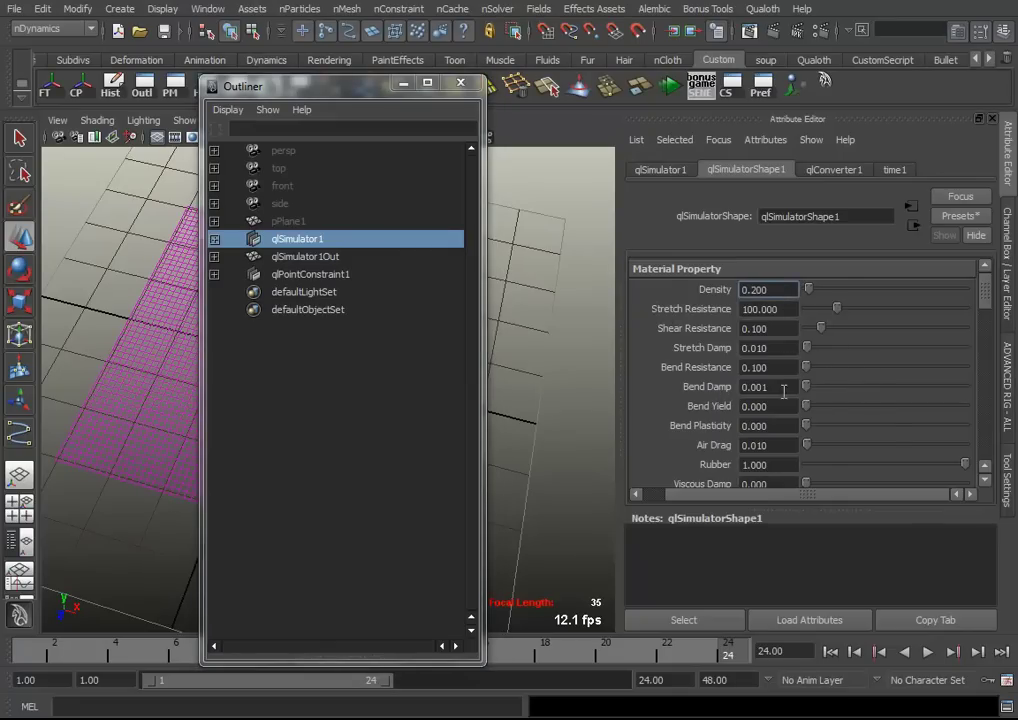
{"action": "scroll", "coordinate": [887, 424], "scroll_direction": "down", "scroll_amount": 4}
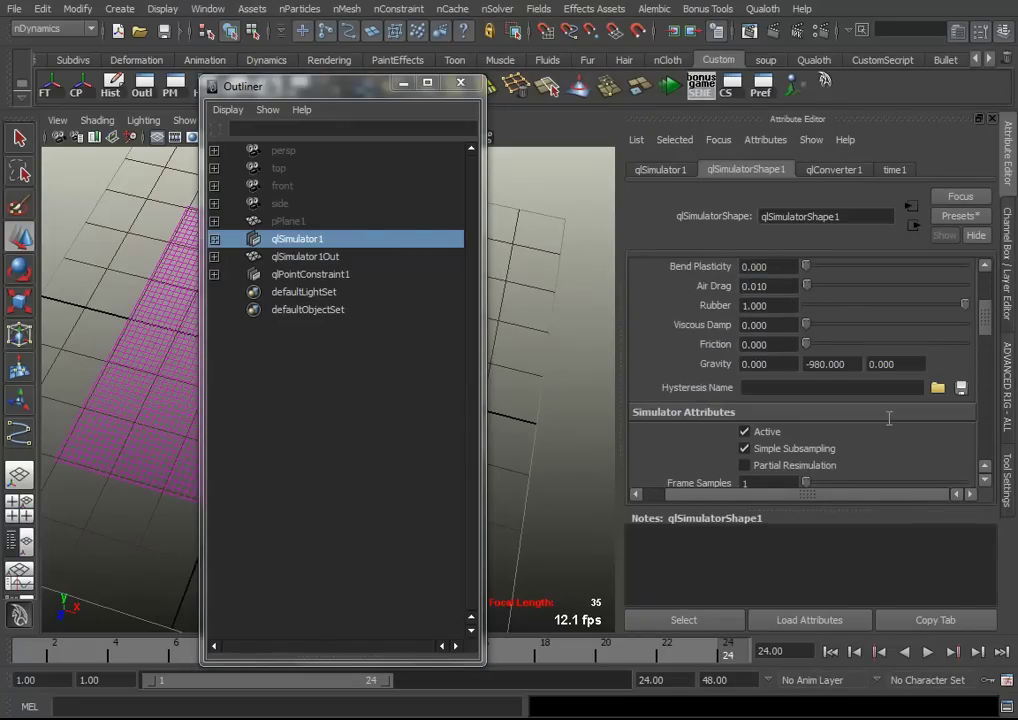
{"action": "scroll", "coordinate": [889, 418], "scroll_direction": "down", "scroll_amount": 3}
{"action": "scroll", "coordinate": [885, 422], "scroll_direction": "down", "scroll_amount": 1}
Set Frame Samples to 5, Length Scale to 1.2 and cache Start Time to 1
{"action": "left_click", "coordinate": [761, 326]}
{"action": "type", "text": "5"}
{"action": "key", "text": "Tab"}
{"action": "key", "text": "Tab"}
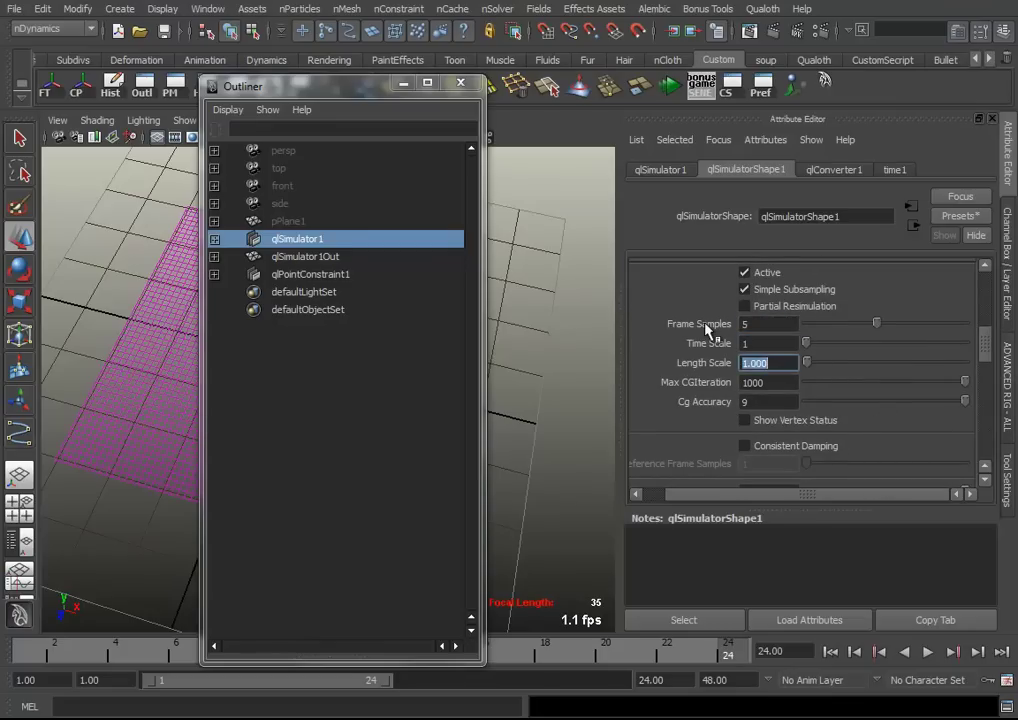
{"action": "type", "text": "1.2"}
{"action": "key", "text": "Return"}
{"action": "scroll", "coordinate": [849, 372], "scroll_direction": "down", "scroll_amount": 1}
{"action": "scroll", "coordinate": [849, 372], "scroll_direction": "down", "scroll_amount": 1}
{"action": "scroll", "coordinate": [849, 372], "scroll_direction": "down", "scroll_amount": 3}
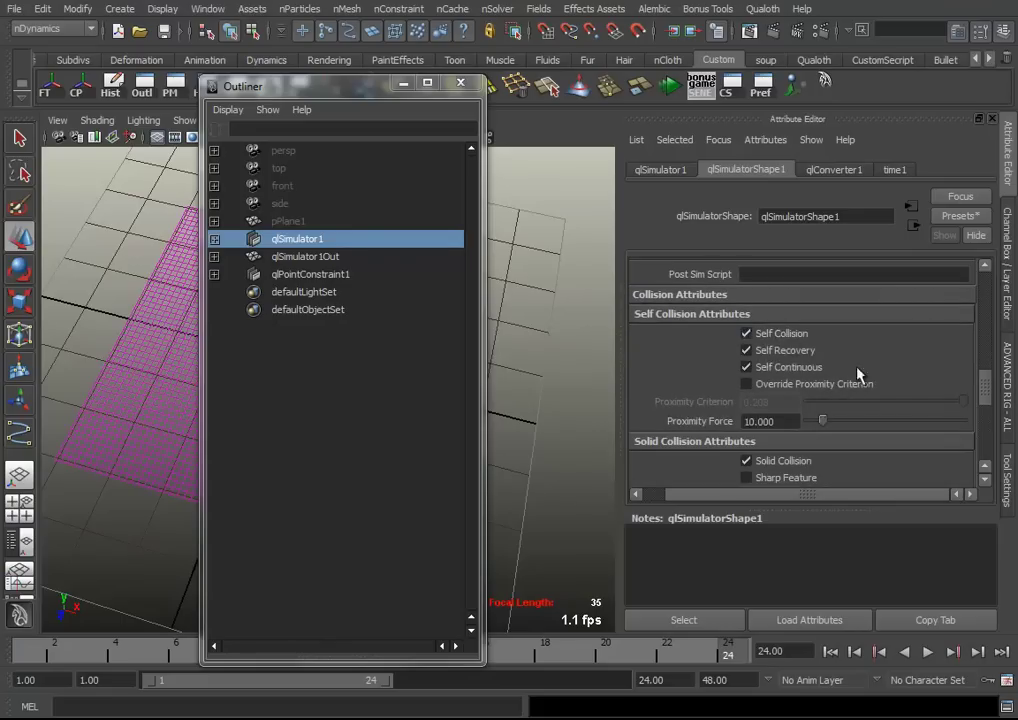
{"action": "scroll", "coordinate": [857, 373], "scroll_direction": "down", "scroll_amount": 4}
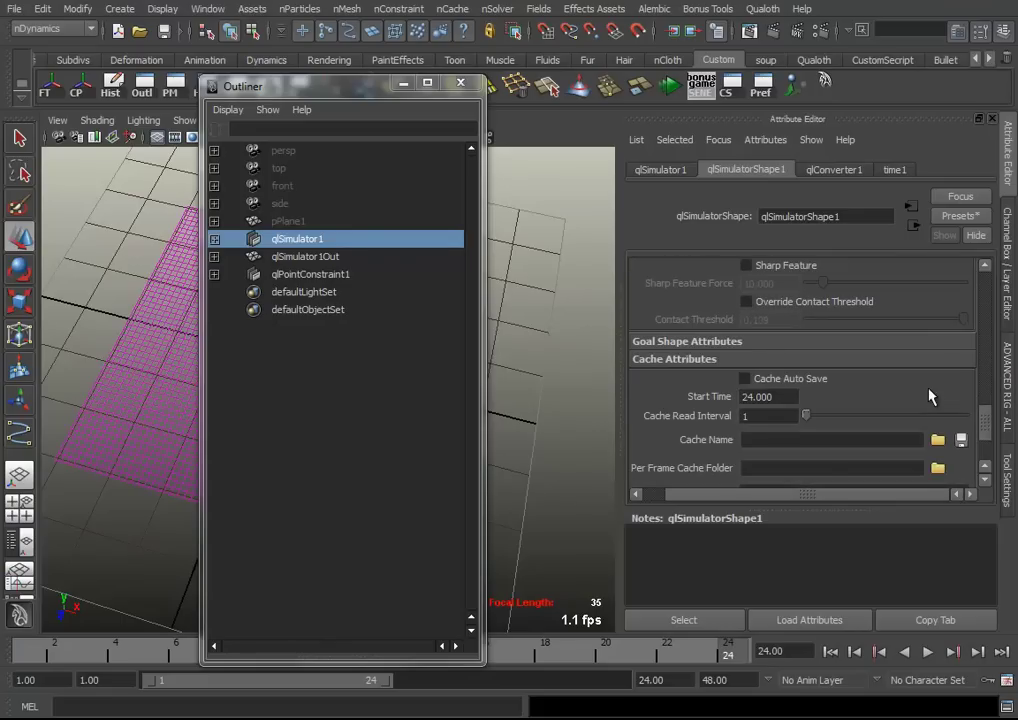
{"action": "double_click", "coordinate": [782, 397]}
{"action": "type", "text": "1"}
{"action": "key", "text": "Return"}
Extend the timeline end frame to 200 and view the plane with solid shading
{"action": "left_click", "coordinate": [779, 651]}
{"action": "double_click", "coordinate": [674, 680]}
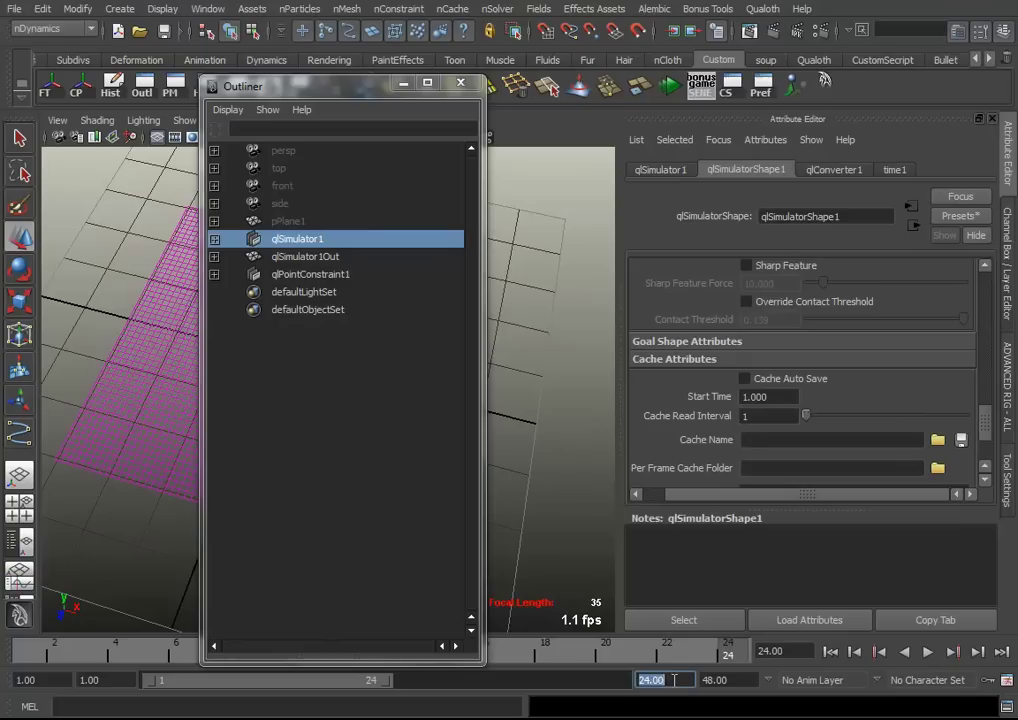
{"action": "type", "text": "200"}
{"action": "key", "text": "Return"}
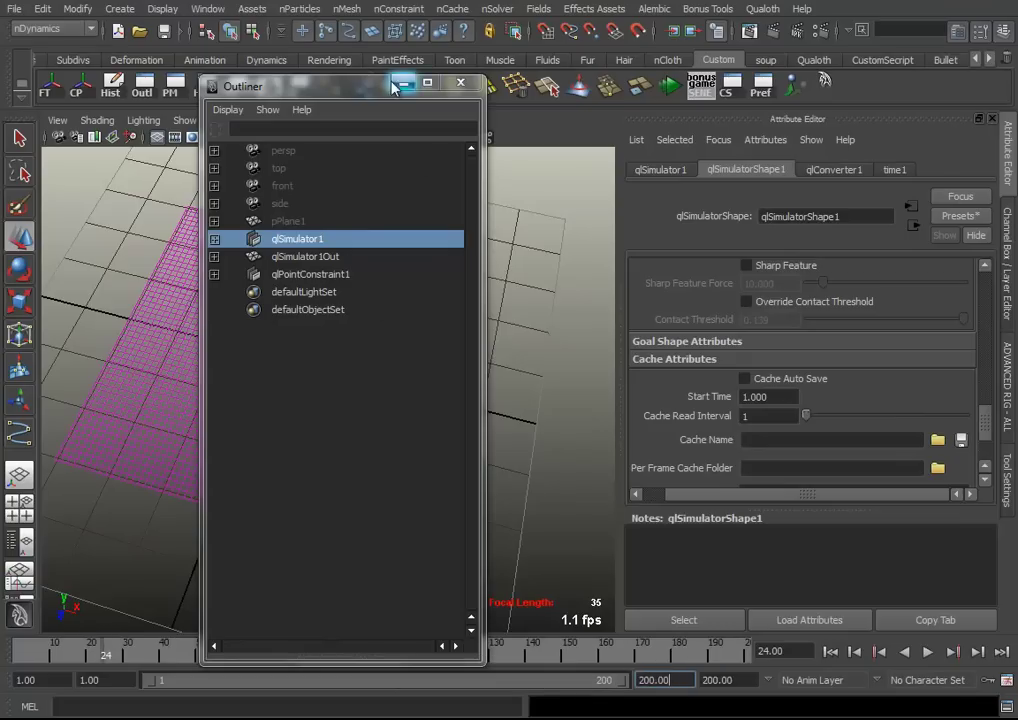
{"action": "left_click", "coordinate": [401, 83]}
{"action": "left_click_drag", "start_coordinate": [422, 270], "coordinate": [327, 216], "text": "alt"}
{"action": "left_click", "coordinate": [297, 143]}
{"action": "mouse_move", "coordinate": [348, 289]}
{"action": "left_mouse_down", "text": "alt"}
{"action": "mouse_move", "coordinate": [352, 352]}
{"action": "mouse_move", "coordinate": [382, 370]}
{"action": "mouse_move", "coordinate": [357, 342]}
{"action": "mouse_move", "coordinate": [336, 400]}
{"action": "mouse_move", "coordinate": [542, 546]}
{"action": "left_mouse_up", "text": "alt"}
Simulate the cloth from frame 1, stopping at frame 166 as it hangs from the pin
{"action": "left_click", "coordinate": [832, 651]}
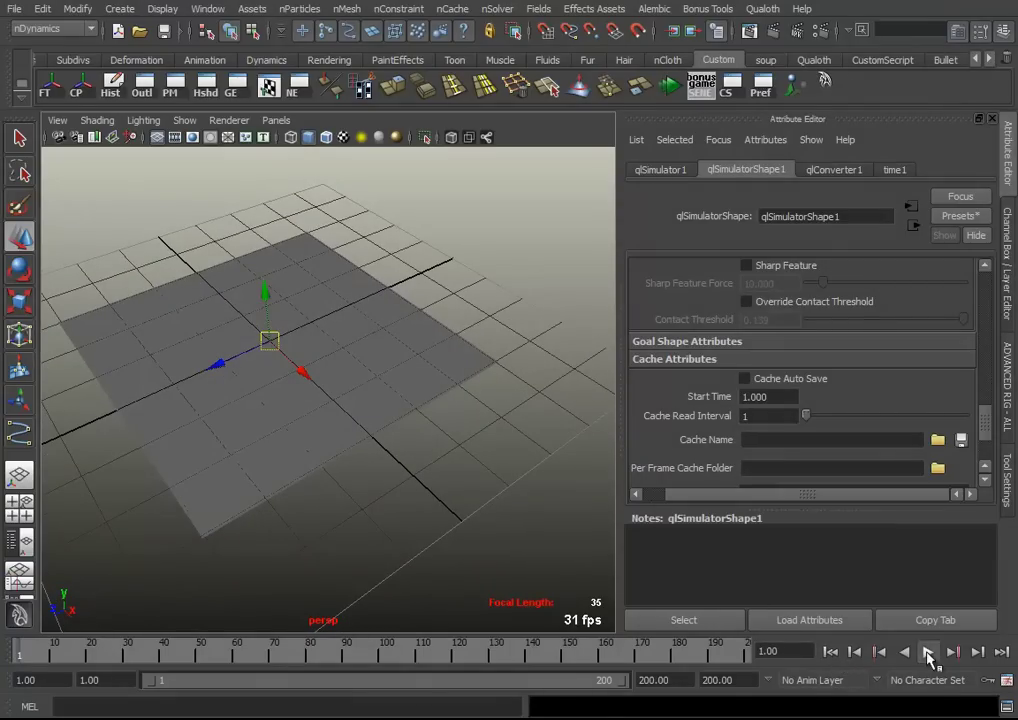
{"action": "left_click", "coordinate": [927, 652]}
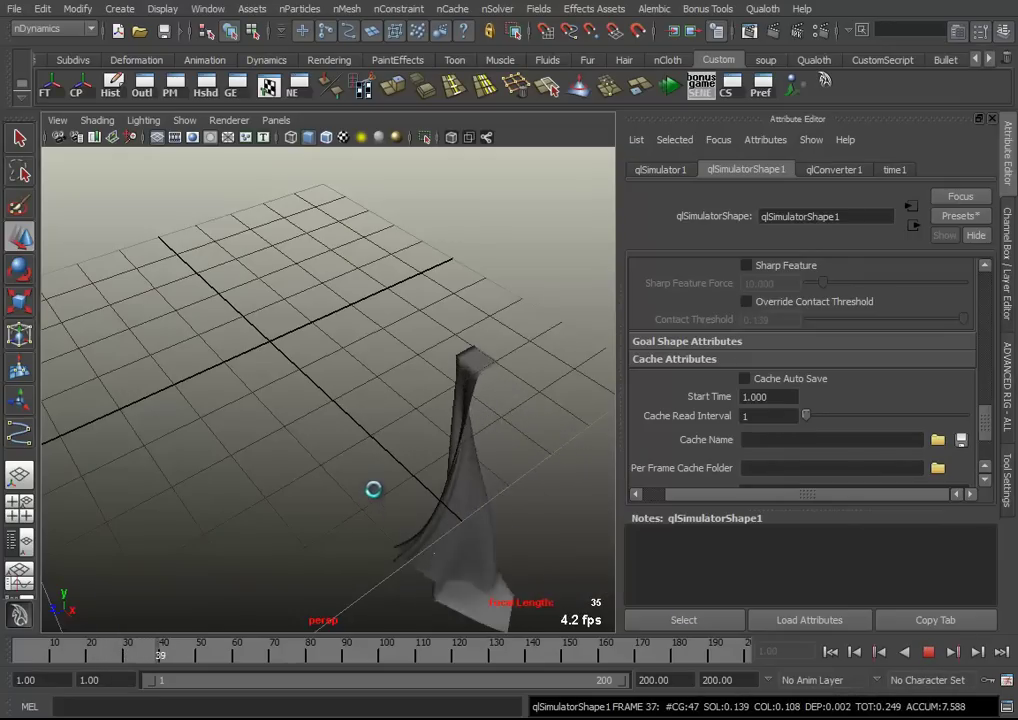
{"action": "middle_click_drag", "start_coordinate": [372, 489], "coordinate": [371, 442], "text": "alt"}
{"action": "mouse_move", "coordinate": [371, 442]}
{"action": "left_mouse_down", "text": "alt"}
{"action": "mouse_move", "coordinate": [391, 484]}
{"action": "mouse_move", "coordinate": [470, 466]}
{"action": "mouse_move", "coordinate": [327, 463]}
{"action": "mouse_move", "coordinate": [375, 390]}
{"action": "mouse_move", "coordinate": [250, 420]}
{"action": "mouse_move", "coordinate": [420, 527]}
{"action": "mouse_move", "coordinate": [433, 500]}
{"action": "mouse_move", "coordinate": [411, 502]}
{"action": "mouse_move", "coordinate": [382, 588]}
{"action": "mouse_move", "coordinate": [374, 458]}
{"action": "mouse_move", "coordinate": [227, 429]}
{"action": "mouse_move", "coordinate": [482, 509]}
{"action": "mouse_move", "coordinate": [375, 370]}
{"action": "mouse_move", "coordinate": [421, 399]}
{"action": "mouse_move", "coordinate": [229, 411]}
{"action": "left_mouse_up", "text": "alt"}
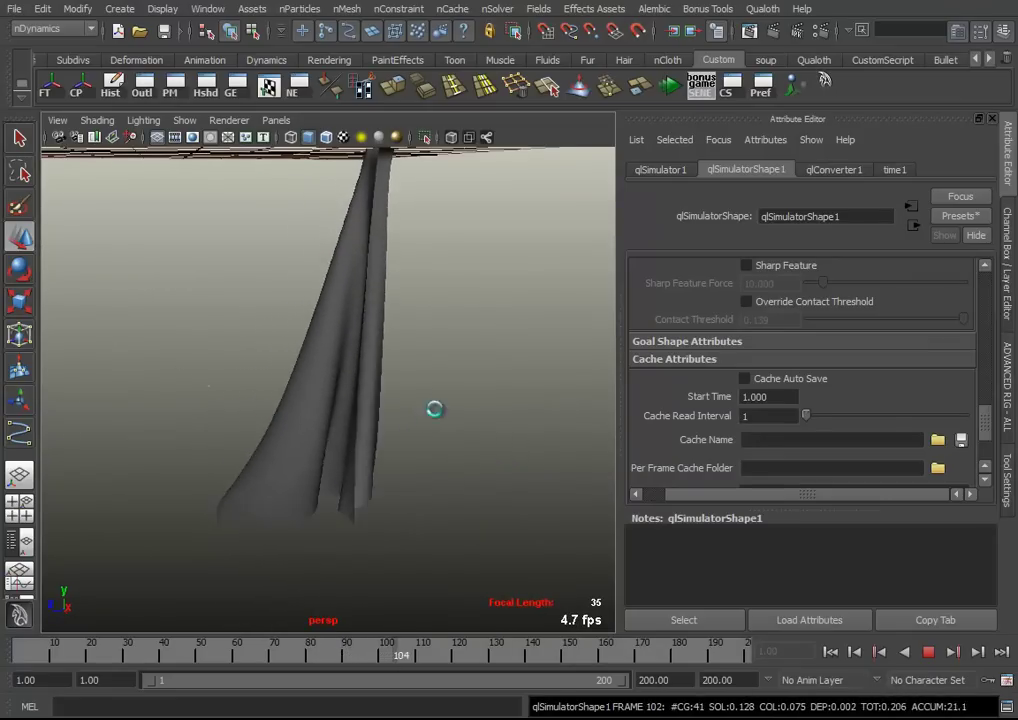
{"action": "mouse_move", "coordinate": [395, 409]}
{"action": "left_mouse_down", "text": "alt"}
{"action": "mouse_move", "coordinate": [334, 413]}
{"action": "mouse_move", "coordinate": [323, 466]}
{"action": "mouse_move", "coordinate": [461, 461]}
{"action": "left_mouse_up", "text": "alt"}
{"action": "mouse_move", "coordinate": [397, 456]}
{"action": "left_mouse_down", "text": "alt"}
{"action": "mouse_move", "coordinate": [329, 439]}
{"action": "mouse_move", "coordinate": [325, 400]}
{"action": "mouse_move", "coordinate": [345, 391]}
{"action": "mouse_move", "coordinate": [374, 452]}
{"action": "mouse_move", "coordinate": [268, 488]}
{"action": "mouse_move", "coordinate": [189, 482]}
{"action": "mouse_move", "coordinate": [298, 427]}
{"action": "mouse_move", "coordinate": [374, 486]}
{"action": "mouse_move", "coordinate": [316, 450]}
{"action": "mouse_move", "coordinate": [382, 434]}
{"action": "mouse_move", "coordinate": [320, 457]}
{"action": "mouse_move", "coordinate": [318, 438]}
{"action": "left_mouse_up", "text": "alt"}
{"action": "scroll", "coordinate": [843, 418], "scroll_direction": "up", "scroll_amount": 4}
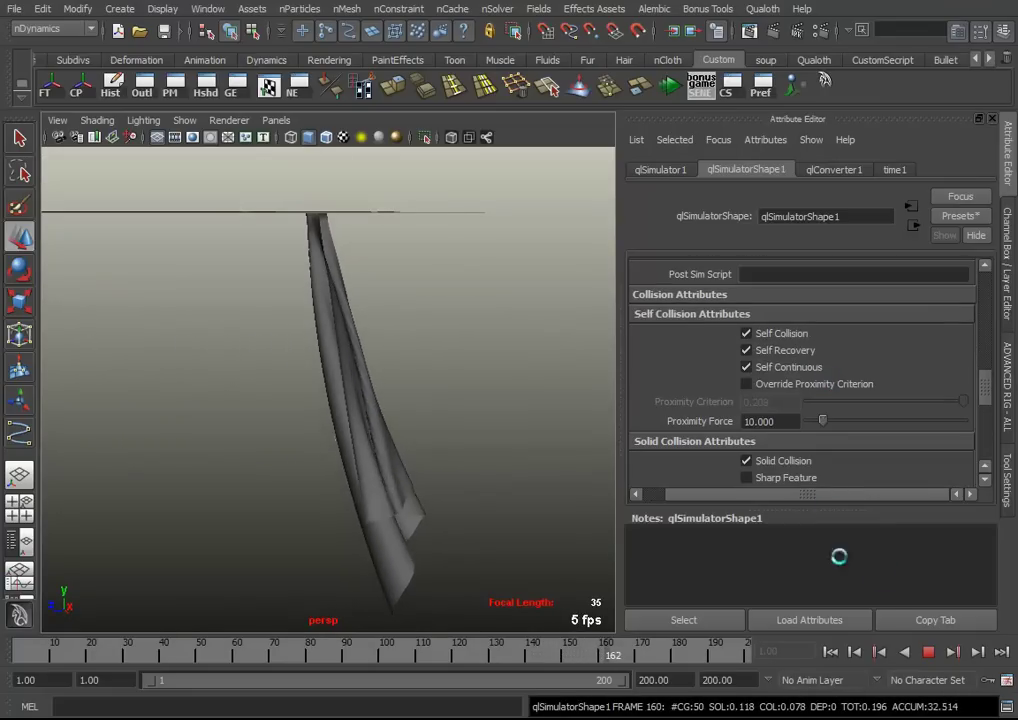
{"action": "key", "text": "Escape"}
Enlarge the attribute panel and inspect the hanging cloth from an elevated view
{"action": "scroll", "coordinate": [890, 450], "scroll_direction": "up", "scroll_amount": 3}
{"action": "scroll", "coordinate": [884, 408], "scroll_direction": "up", "scroll_amount": 3}
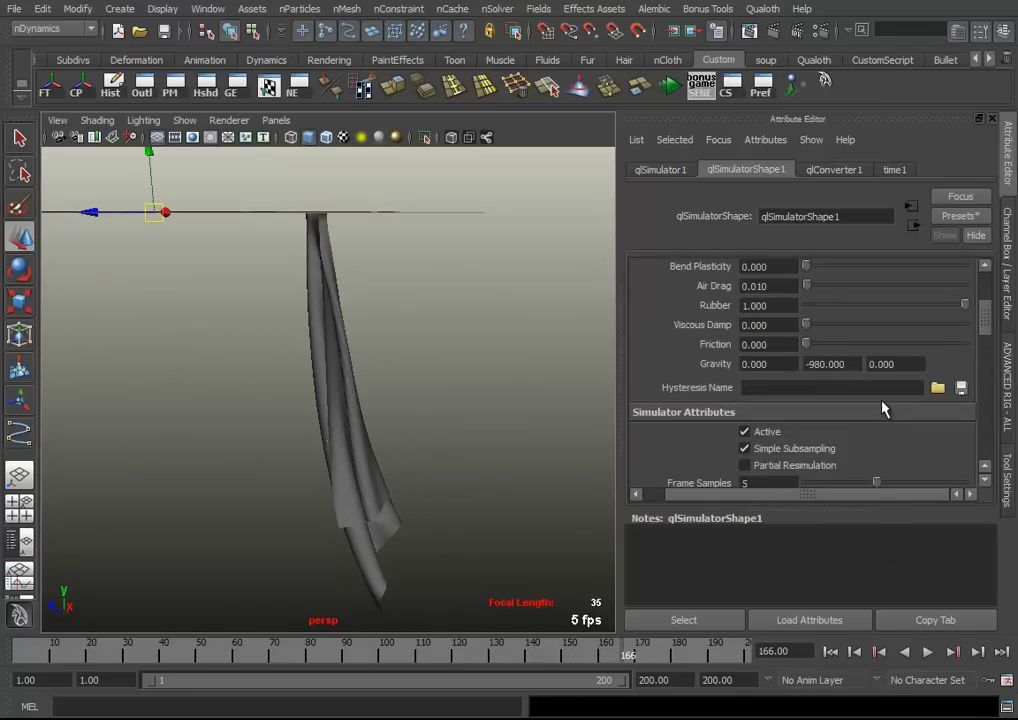
{"action": "scroll", "coordinate": [884, 408], "scroll_direction": "up", "scroll_amount": 3}
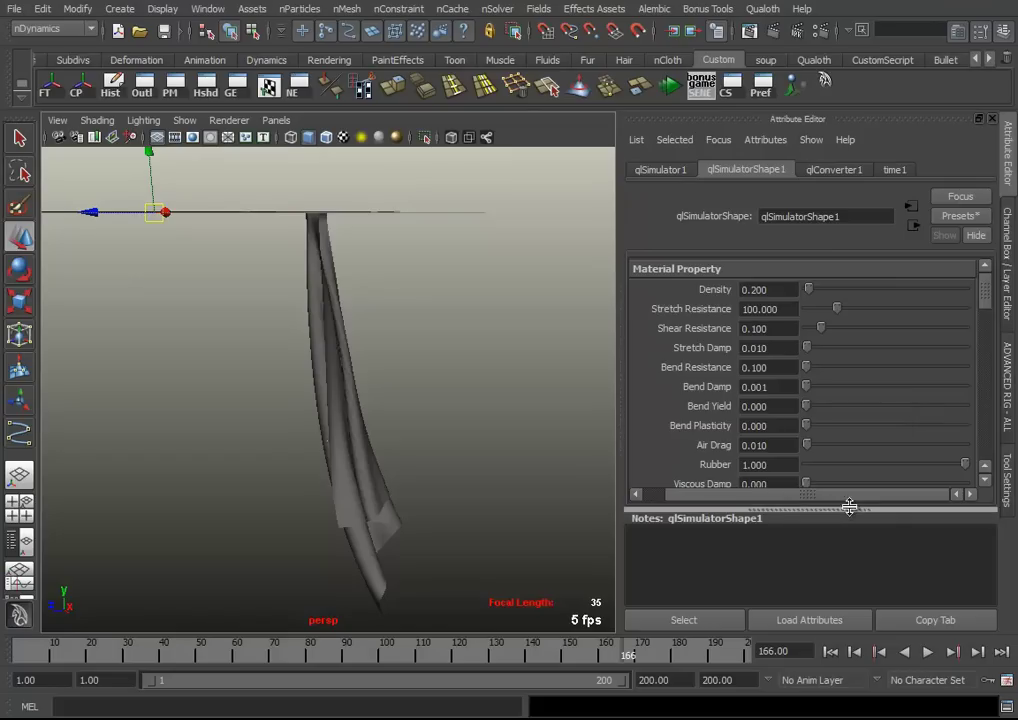
{"action": "left_click_drag", "start_coordinate": [845, 510], "coordinate": [848, 587]}
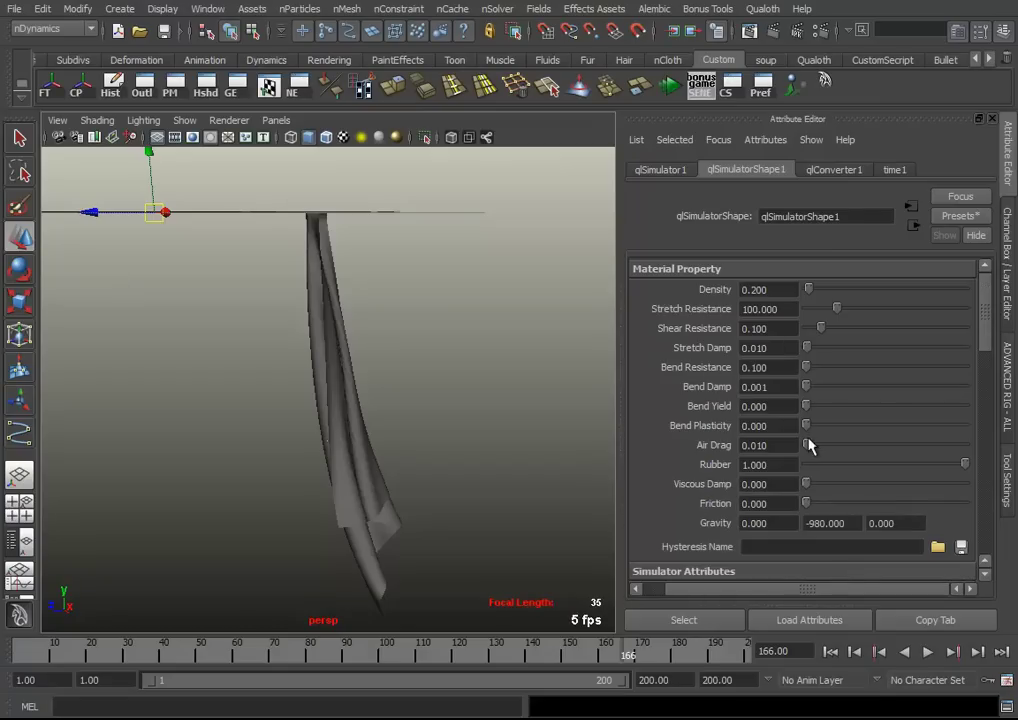
{"action": "mouse_move", "coordinate": [281, 415]}
{"action": "left_mouse_down", "text": "alt"}
{"action": "mouse_move", "coordinate": [405, 507]}
{"action": "mouse_move", "coordinate": [325, 466]}
{"action": "mouse_move", "coordinate": [152, 457]}
{"action": "mouse_move", "coordinate": [238, 463]}
{"action": "left_mouse_up", "text": "alt"}
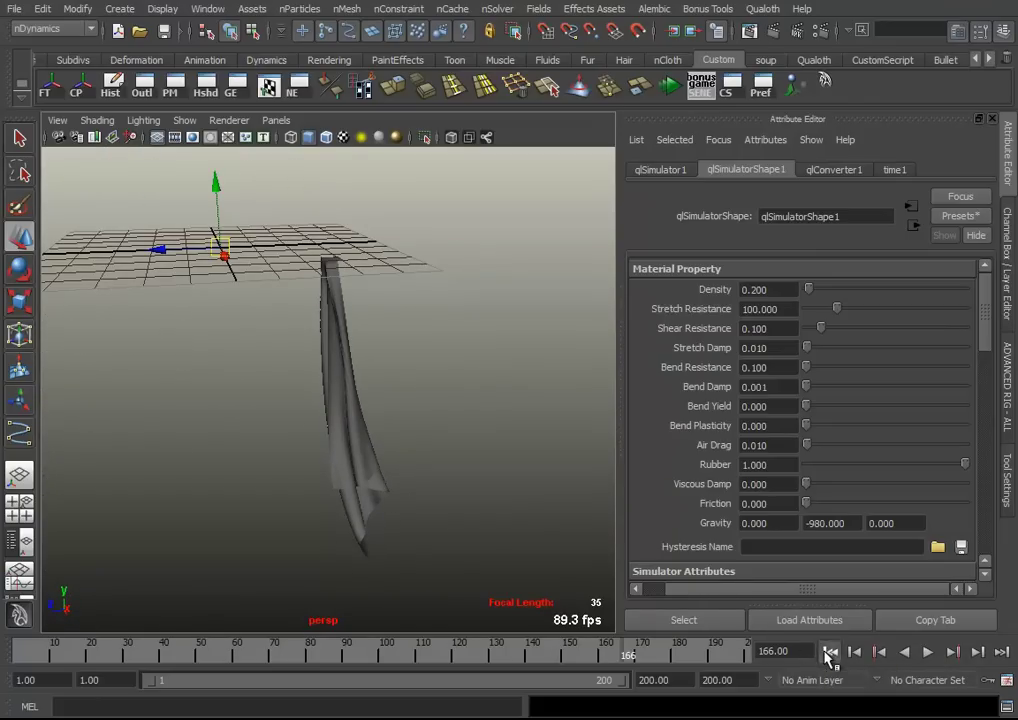
Rewind to frame 1, create a polygon sphere and scale it up
{"action": "left_click", "coordinate": [830, 651]}
{"action": "mouse_move", "coordinate": [261, 436]}
{"action": "left_mouse_down", "text": "alt"}
{"action": "mouse_move", "coordinate": [241, 481]}
{"action": "mouse_move", "coordinate": [285, 484]}
{"action": "left_mouse_up", "text": "alt"}
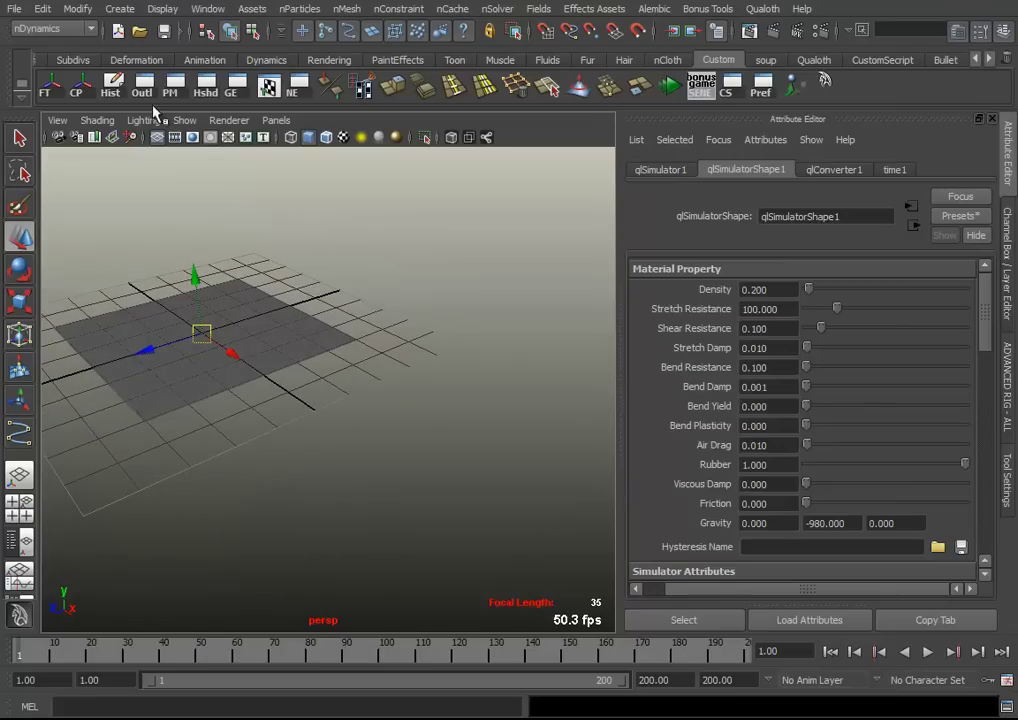
{"action": "left_click", "coordinate": [120, 9]}
{"action": "mouse_move", "coordinate": [161, 51]}
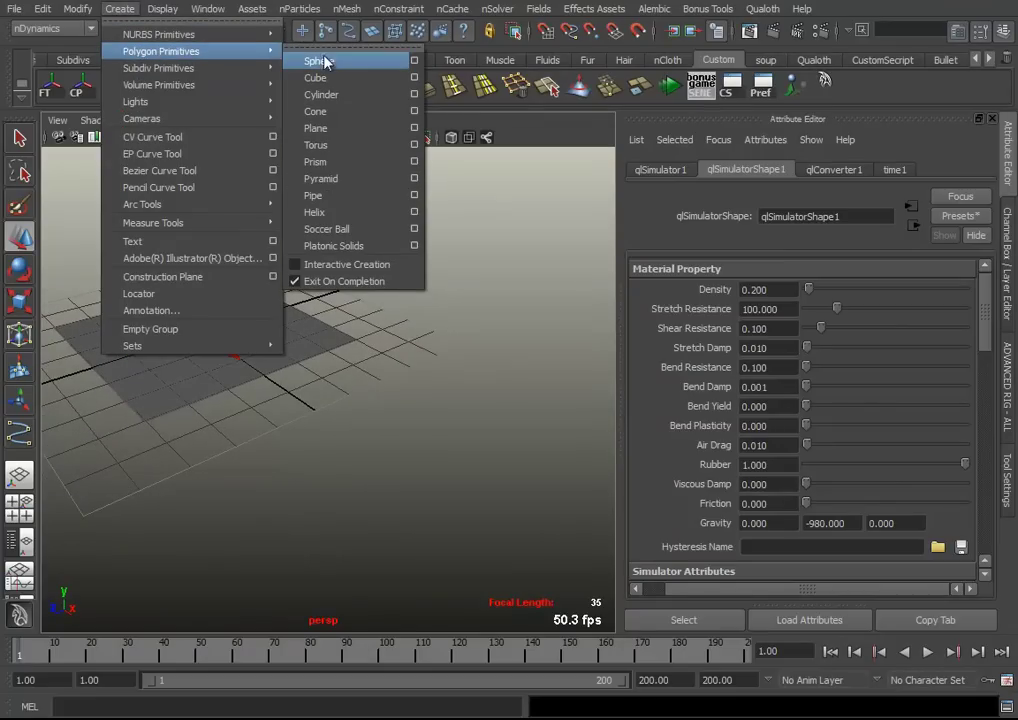
{"action": "left_click", "coordinate": [333, 64]}
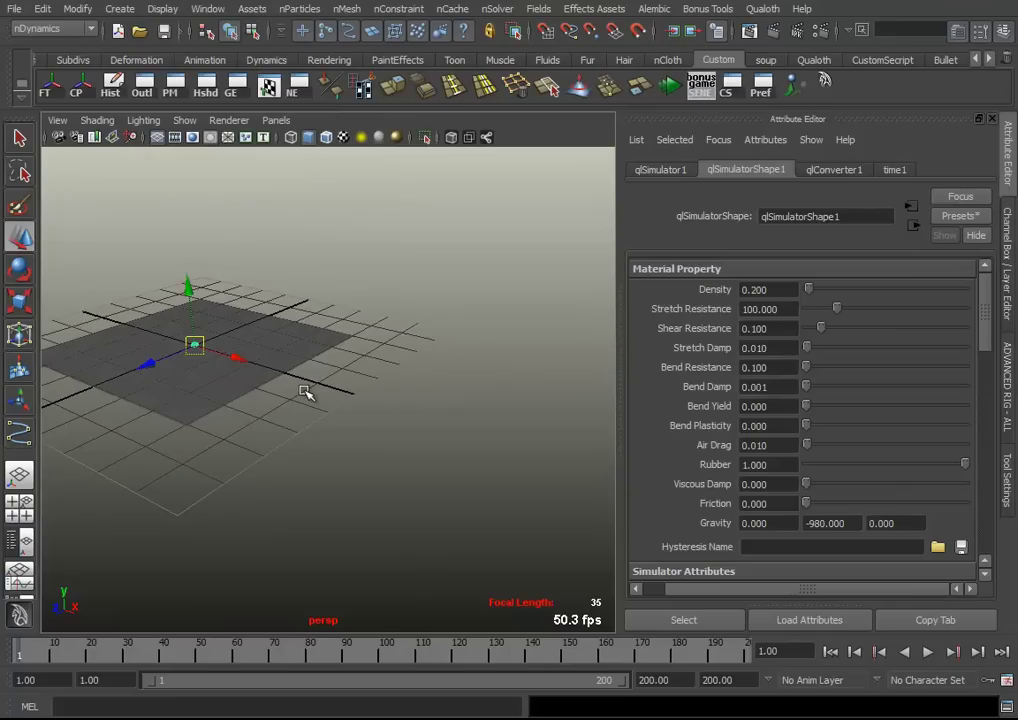
{"action": "key", "text": "r"}
{"action": "left_click_drag", "start_coordinate": [200, 344], "coordinate": [257, 357]}
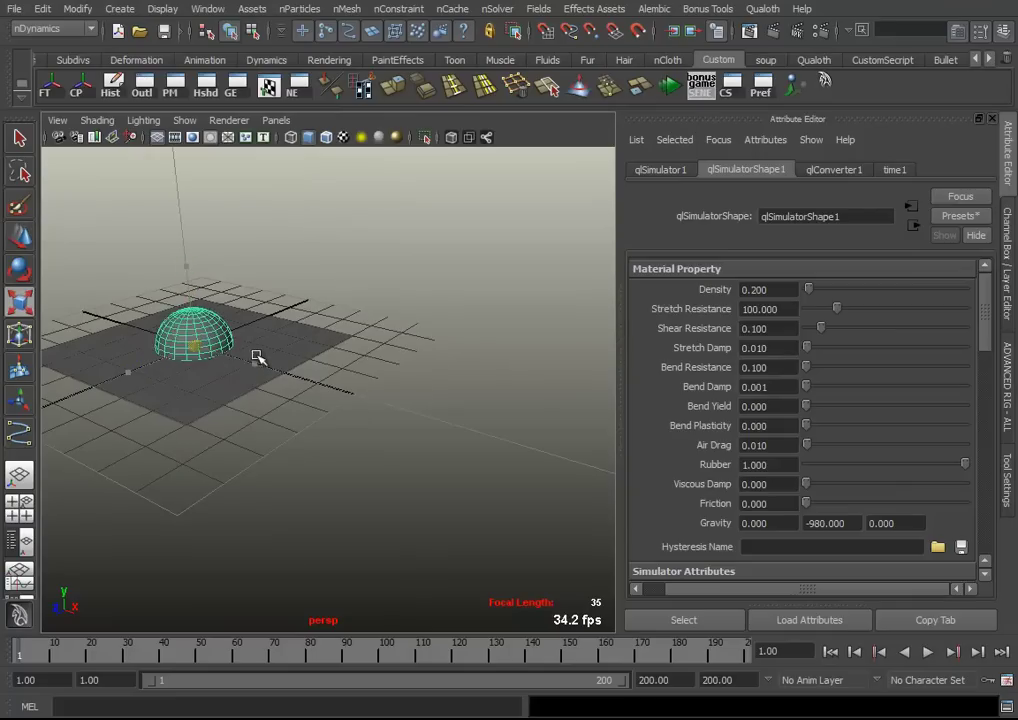
Move the sphere below the cloth plane and off to one side, then select it
{"action": "key", "text": "w"}
{"action": "left_click_drag", "start_coordinate": [190, 290], "coordinate": [198, 388]}
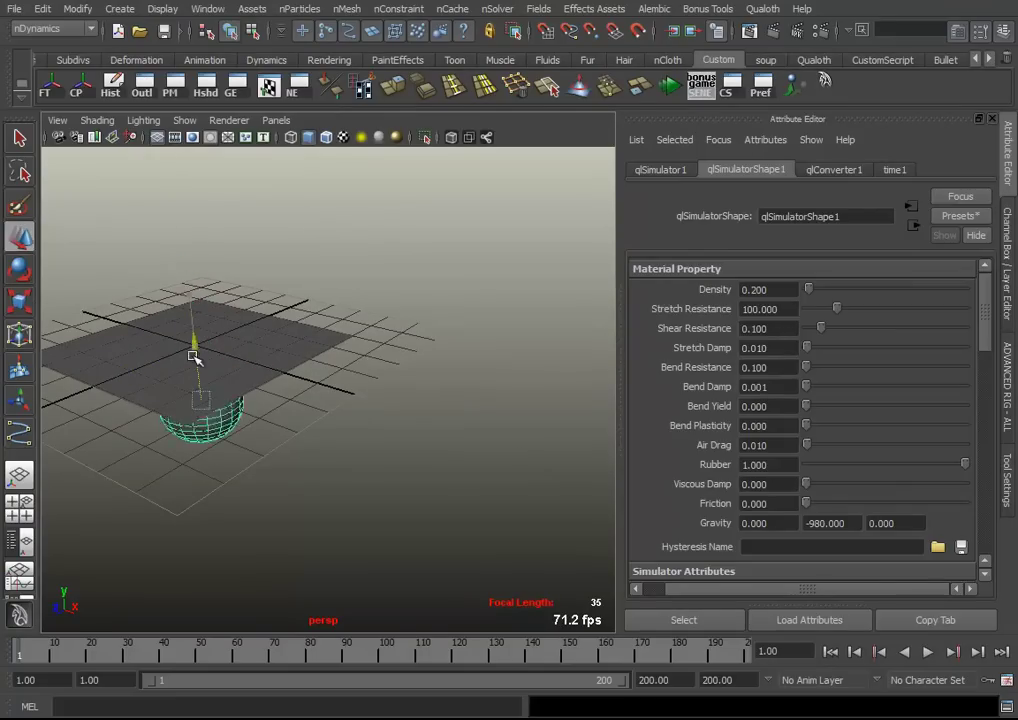
{"action": "mouse_move", "coordinate": [193, 440]}
{"action": "left_mouse_down"}
{"action": "mouse_move", "coordinate": [256, 434]}
{"action": "mouse_move", "coordinate": [282, 480]}
{"action": "mouse_move", "coordinate": [345, 447]}
{"action": "left_mouse_up"}
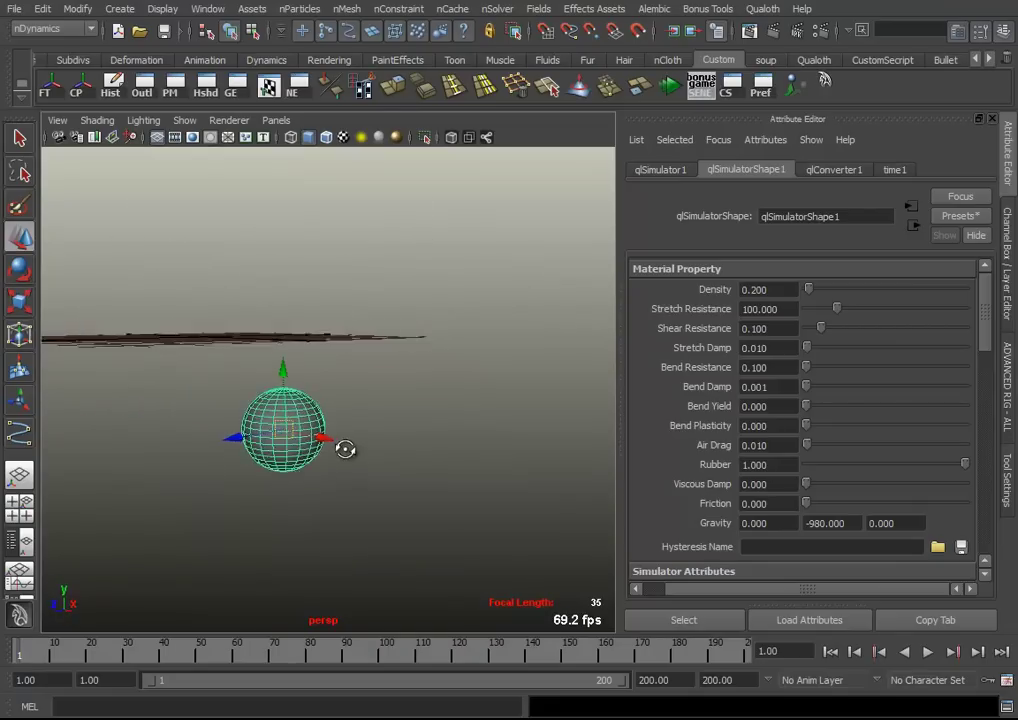
{"action": "left_click_drag", "start_coordinate": [282, 372], "coordinate": [285, 362]}
{"action": "mouse_move", "coordinate": [305, 413]}
{"action": "left_mouse_down"}
{"action": "mouse_move", "coordinate": [281, 409]}
{"action": "mouse_move", "coordinate": [280, 433]}
{"action": "left_mouse_up"}
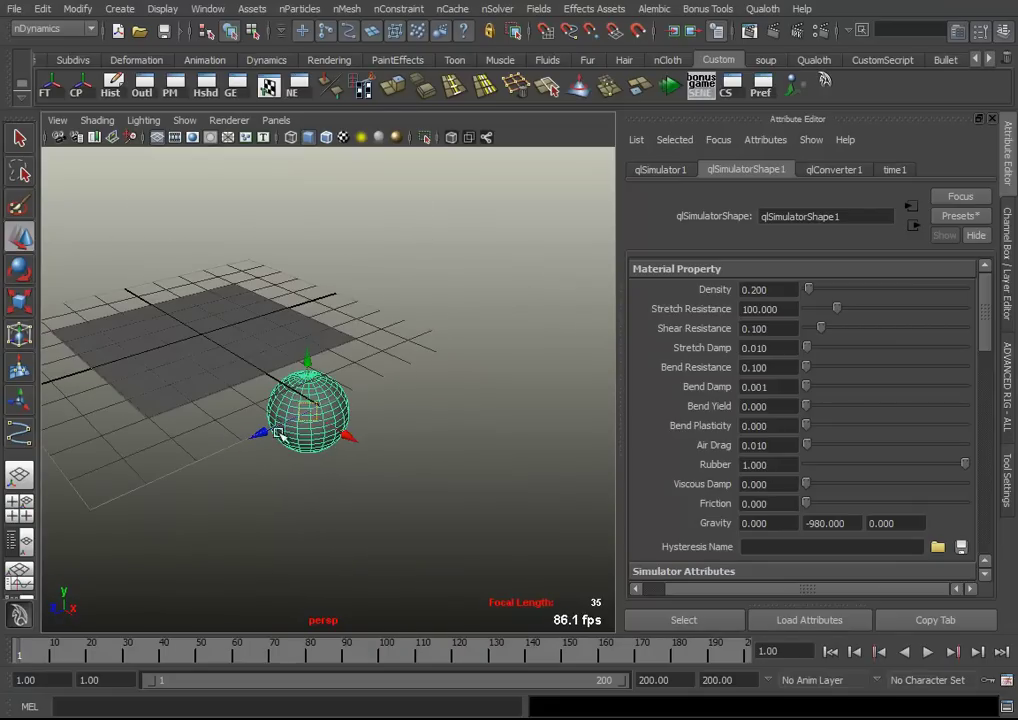
{"action": "left_click", "coordinate": [255, 341]}
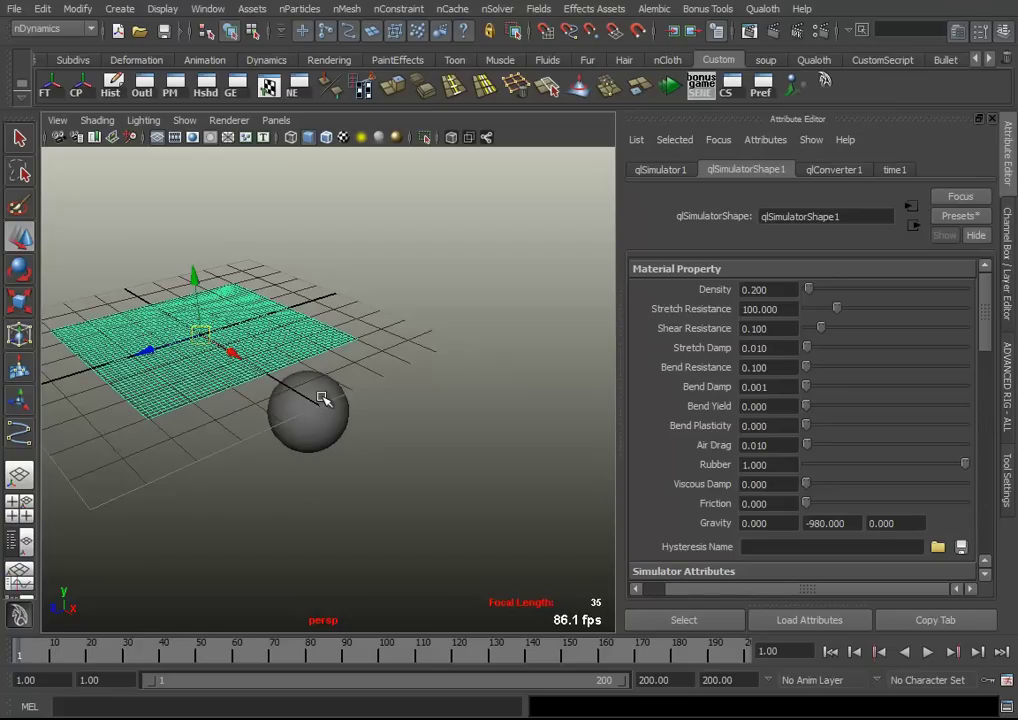
{"action": "left_click", "coordinate": [322, 398]}
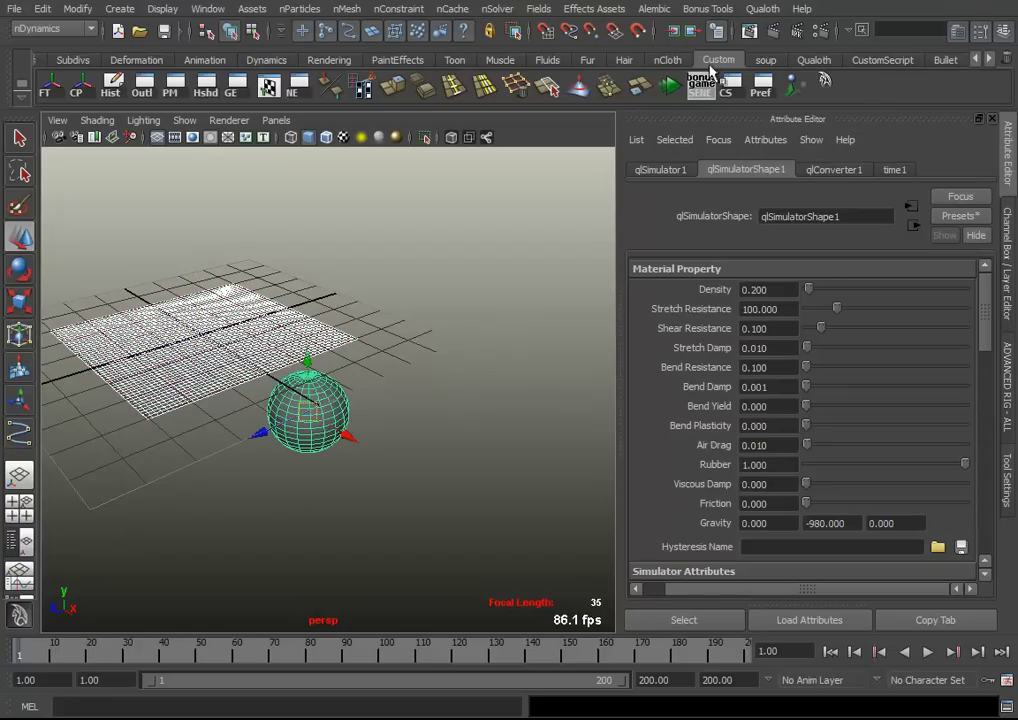
Make the selected sphere a Qualoth collider
{"action": "left_click", "coordinate": [760, 9]}
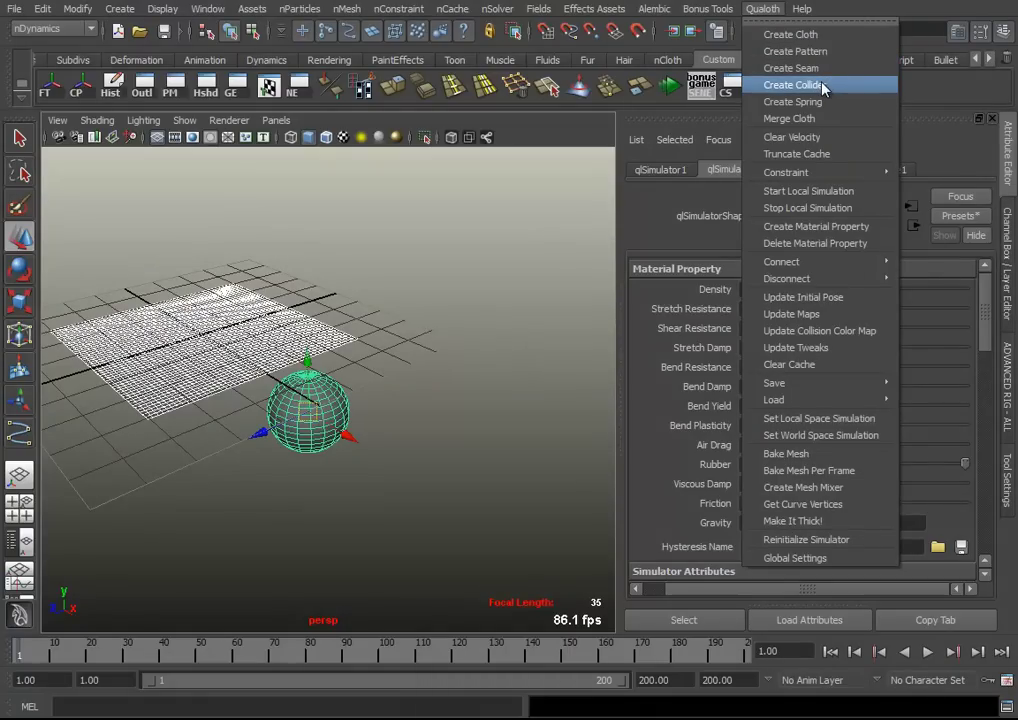
{"action": "left_click", "coordinate": [823, 88]}
{"action": "mouse_move", "coordinate": [330, 400]}
{"action": "left_mouse_down", "text": "alt"}
{"action": "mouse_move", "coordinate": [391, 359]}
{"action": "mouse_move", "coordinate": [408, 371]}
{"action": "mouse_move", "coordinate": [396, 349]}
{"action": "left_mouse_up", "text": "alt"}
Select the cloth plane and clear its Qualoth simulation cache
{"action": "left_click", "coordinate": [317, 335]}
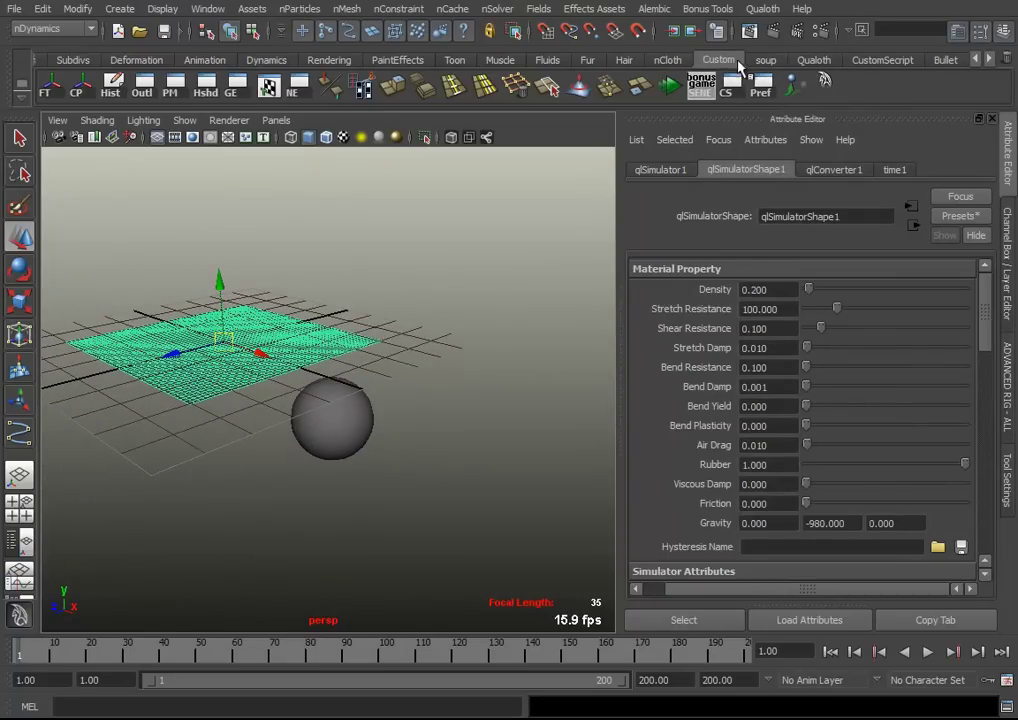
{"action": "left_click", "coordinate": [759, 10]}
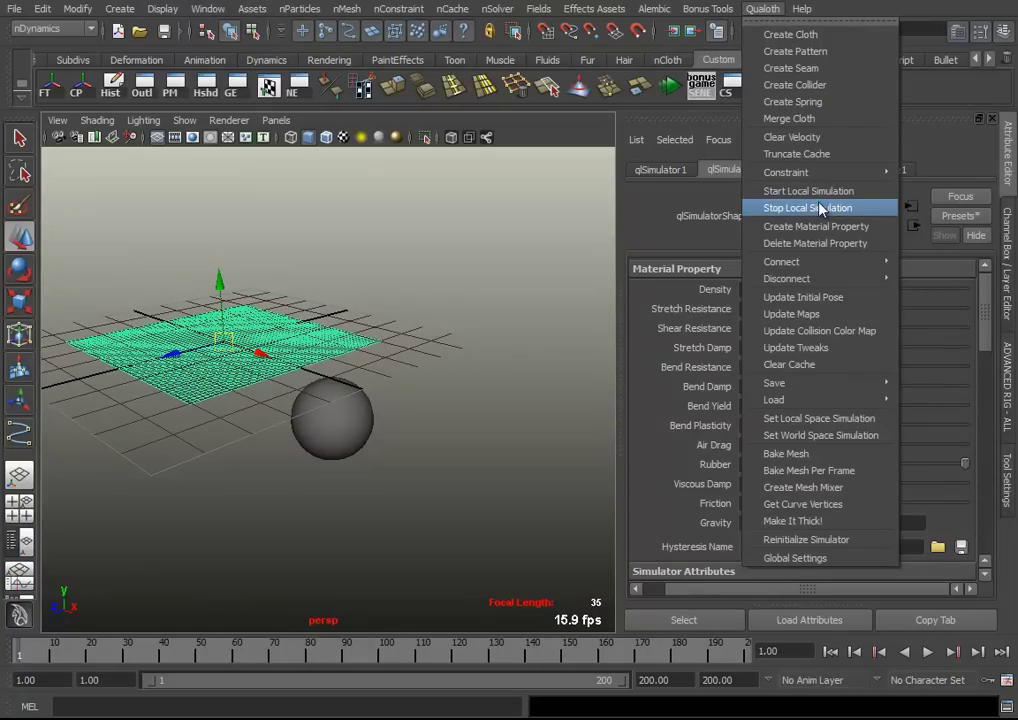
{"action": "left_click", "coordinate": [827, 364]}
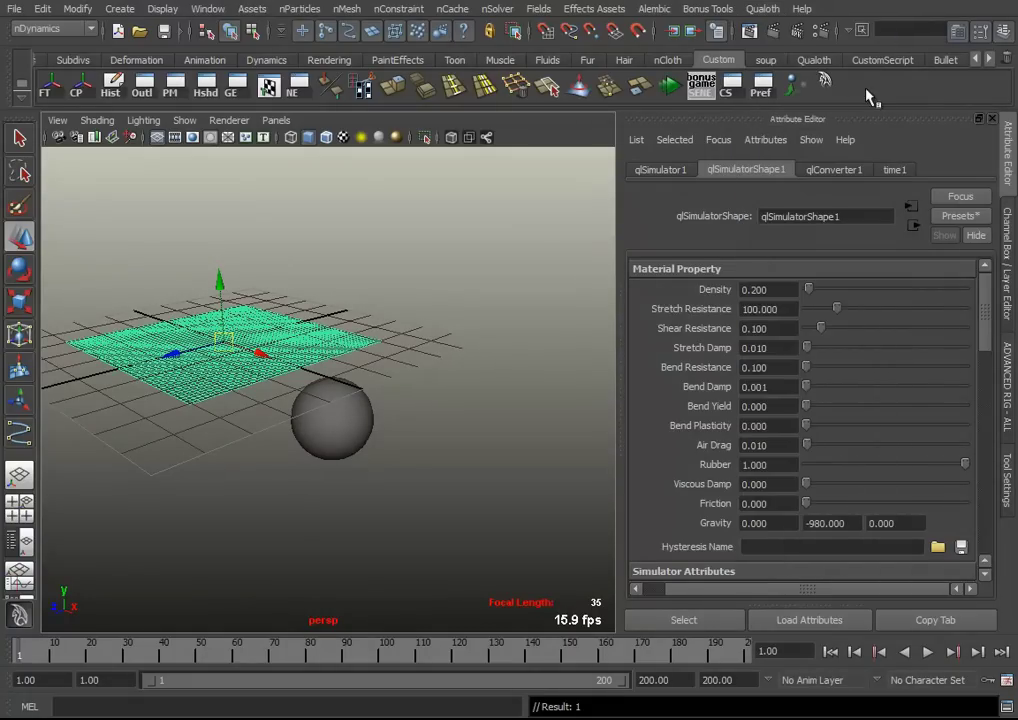
{"action": "left_click", "coordinate": [816, 62]}
{"action": "mouse_move", "coordinate": [510, 285]}
{"action": "left_mouse_down", "text": "alt"}
{"action": "mouse_move", "coordinate": [475, 305]}
{"action": "mouse_move", "coordinate": [425, 381]}
{"action": "left_mouse_up", "text": "alt"}
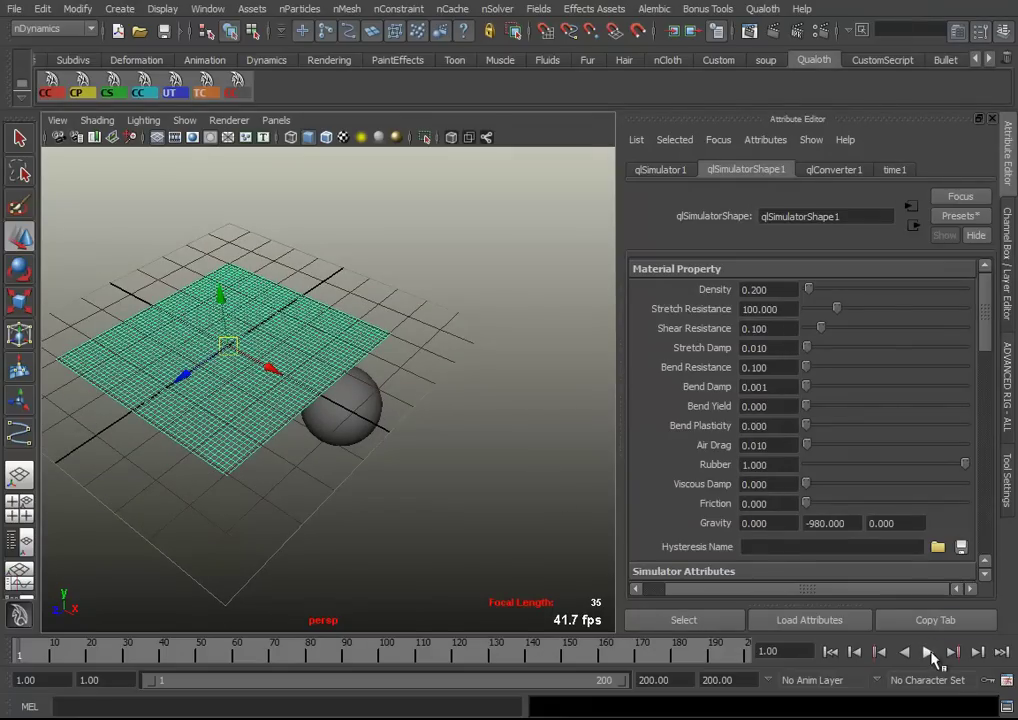
Play the cloth simulation briefly, then stop and rewind to frame 1
{"action": "left_click", "coordinate": [928, 652]}
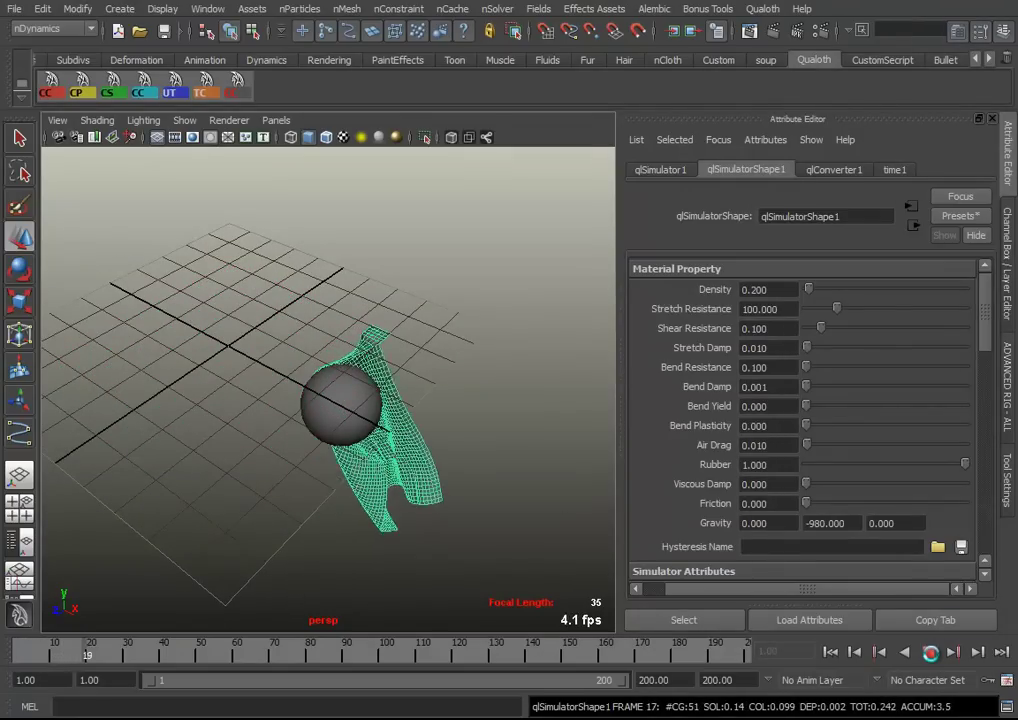
{"action": "left_click", "coordinate": [928, 652]}
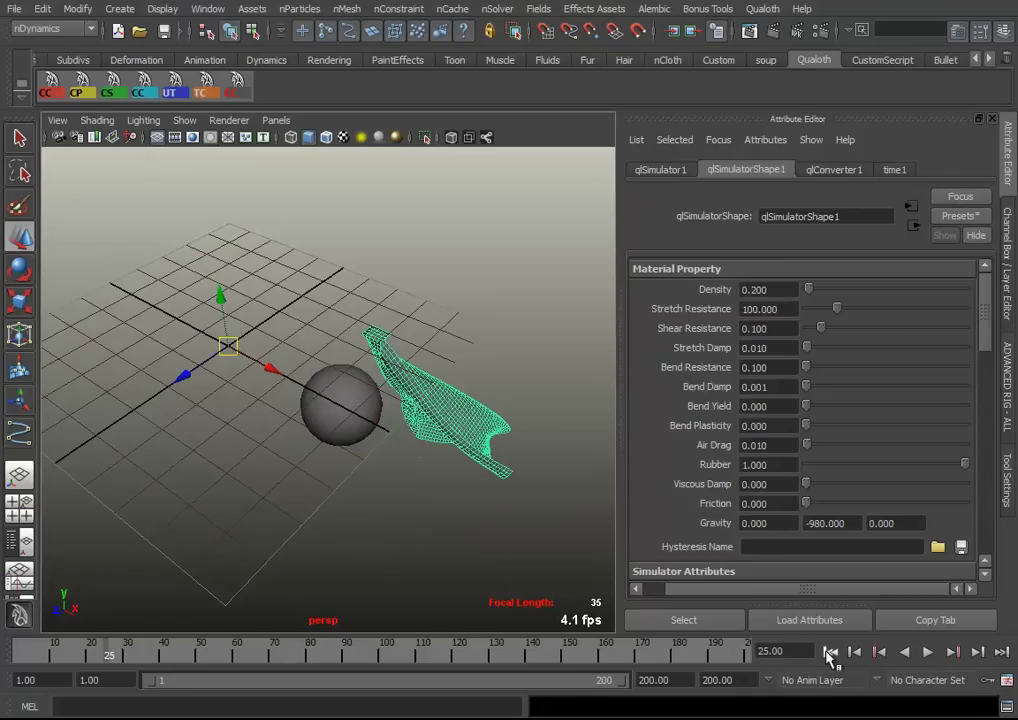
{"action": "left_click", "coordinate": [830, 652]}
Frame the cloth and sphere, and scale up the sphere collider
{"action": "mouse_move", "coordinate": [370, 487]}
{"action": "left_mouse_down", "text": "alt"}
{"action": "mouse_move", "coordinate": [323, 472]}
{"action": "mouse_move", "coordinate": [368, 505]}
{"action": "left_mouse_up", "text": "alt"}
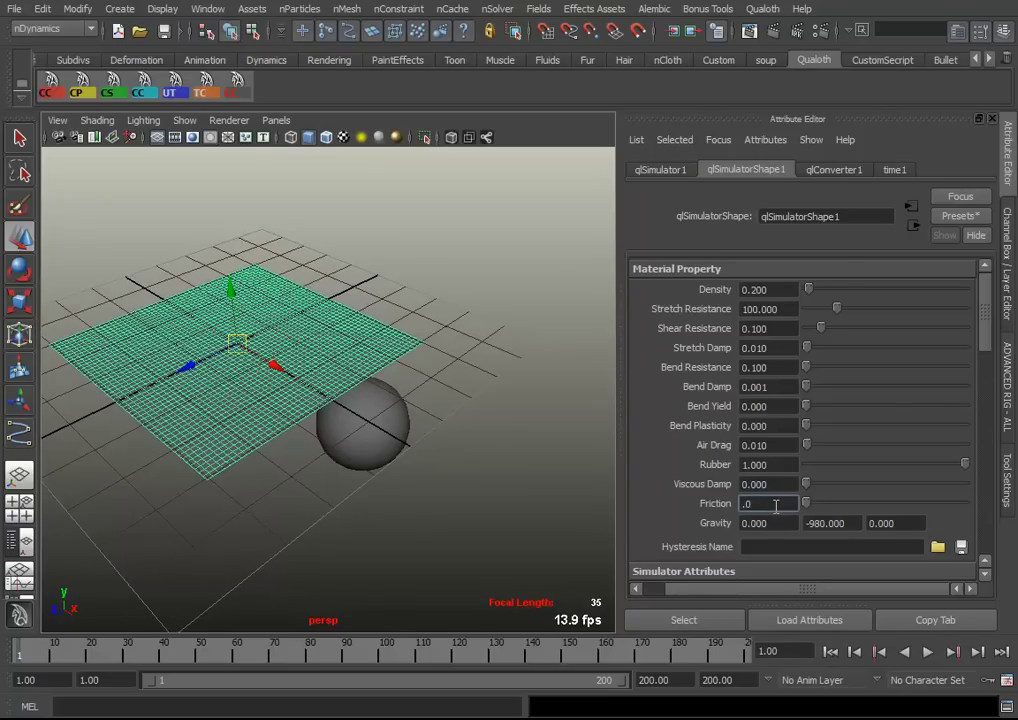
{"action": "mouse_move", "coordinate": [253, 487]}
{"action": "left_mouse_down", "text": "alt"}
{"action": "mouse_move", "coordinate": [309, 509]}
{"action": "mouse_move", "coordinate": [372, 378]}
{"action": "left_mouse_up", "text": "alt"}
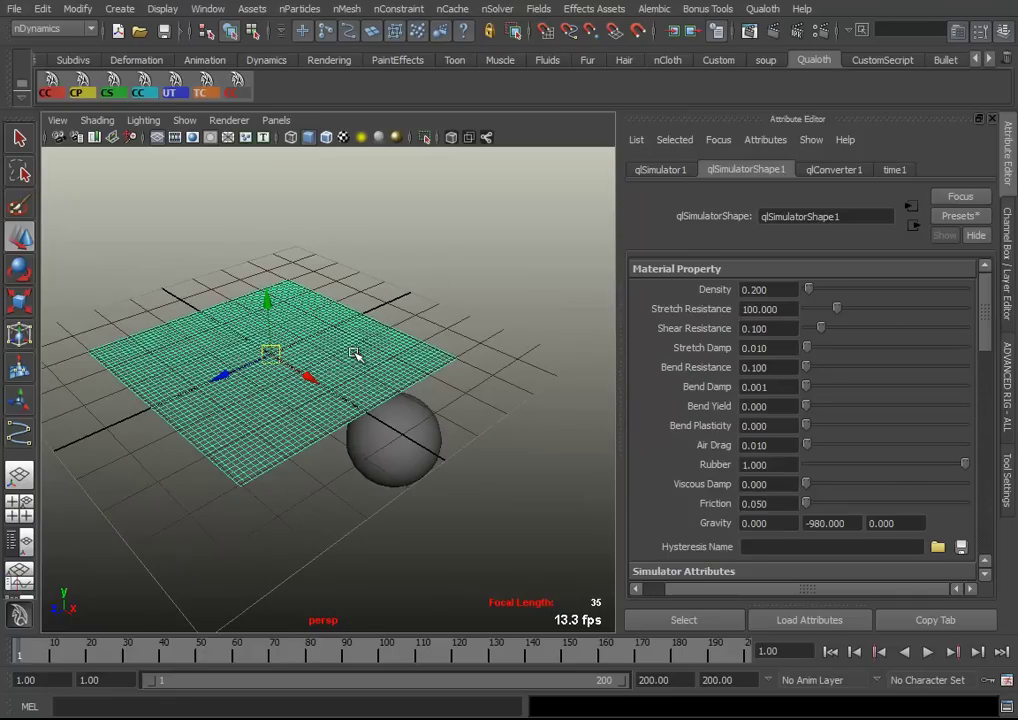
{"action": "mouse_move", "coordinate": [386, 266]}
{"action": "left_mouse_down", "text": "alt"}
{"action": "mouse_move", "coordinate": [420, 323]}
{"action": "mouse_move", "coordinate": [416, 445]}
{"action": "mouse_move", "coordinate": [425, 447]}
{"action": "mouse_move", "coordinate": [388, 445]}
{"action": "mouse_move", "coordinate": [375, 462]}
{"action": "left_mouse_up", "text": "alt"}
{"action": "left_click", "coordinate": [418, 448]}
{"action": "key", "text": "r"}
{"action": "key", "text": "w"}
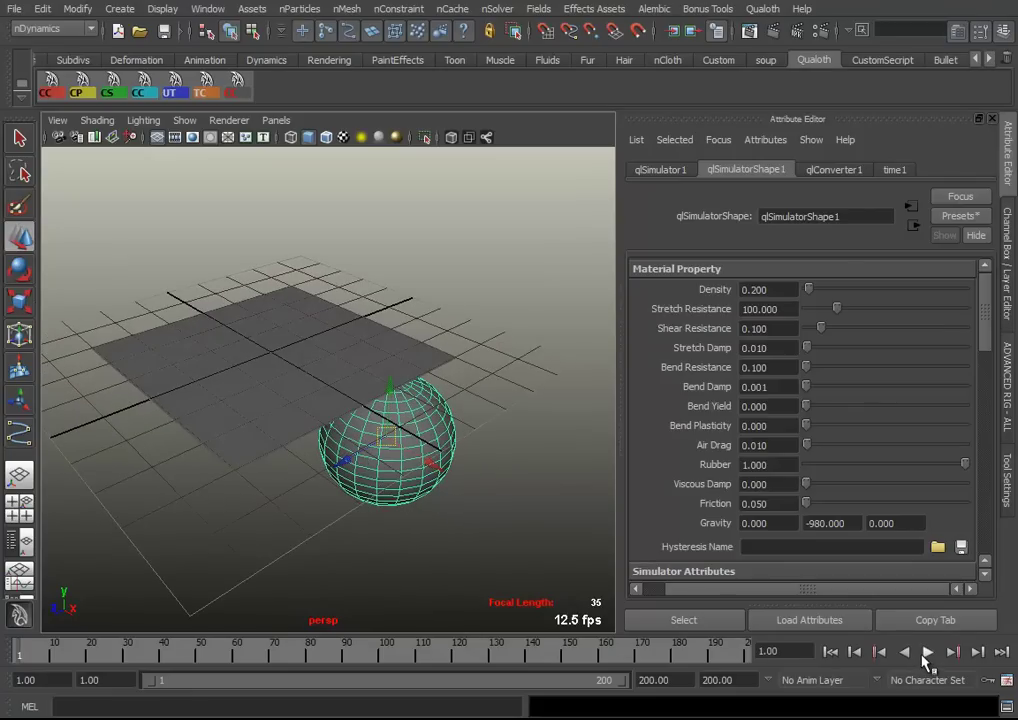
Replay the drape so the cloth slides off the enlarged sphere, then rewind to frame 1
{"action": "left_click", "coordinate": [281, 381]}
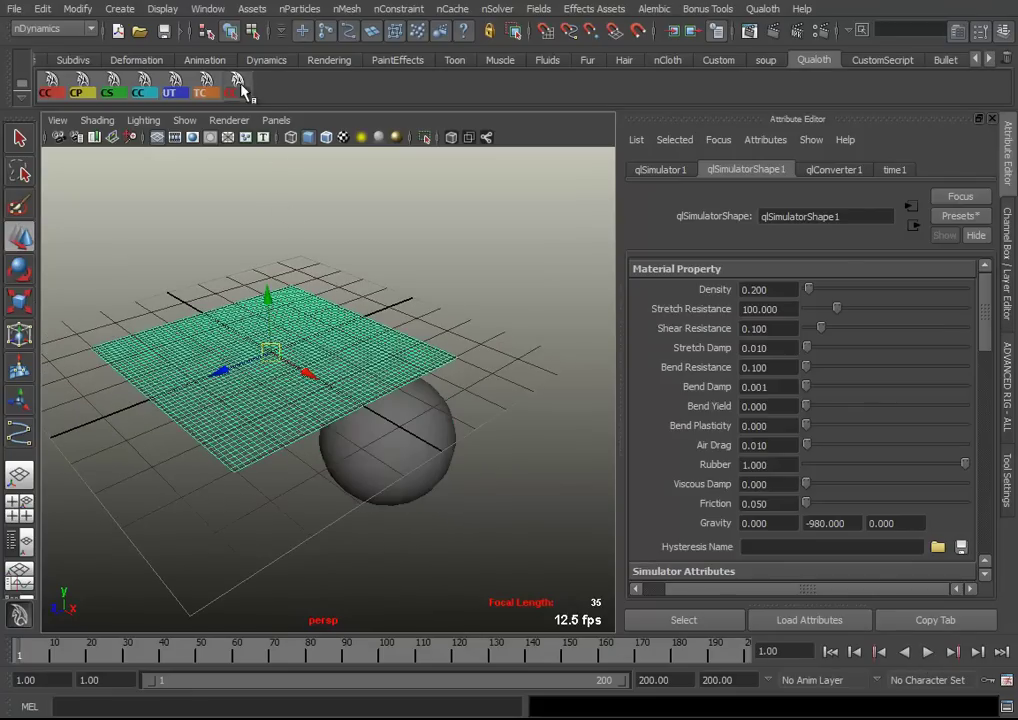
{"action": "left_click", "coordinate": [477, 291]}
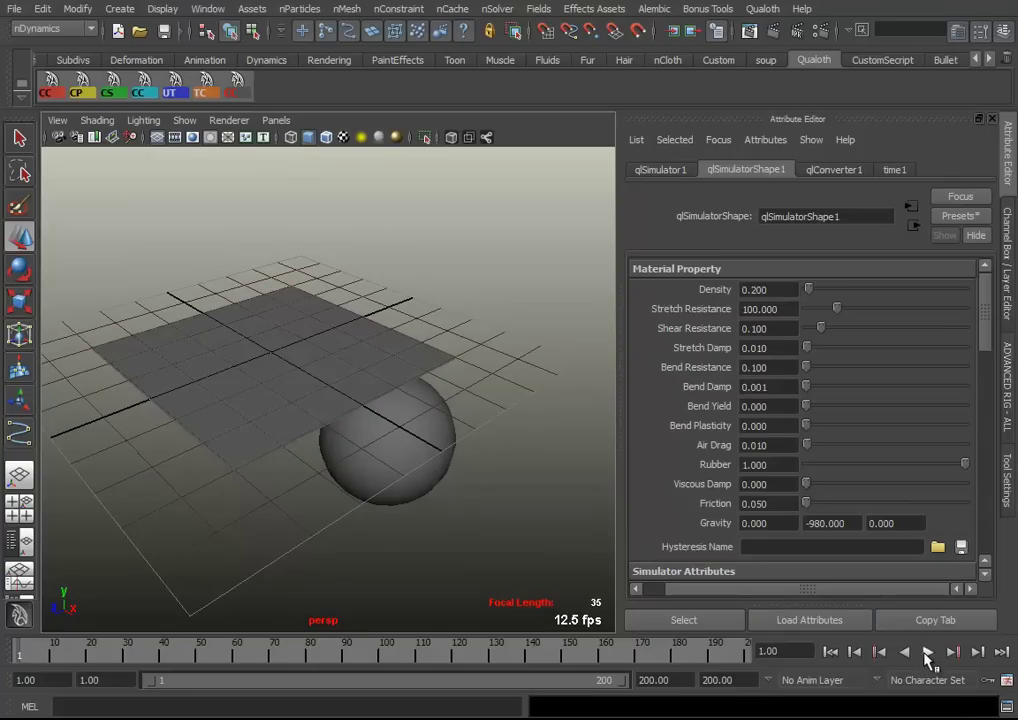
{"action": "left_click", "coordinate": [928, 652]}
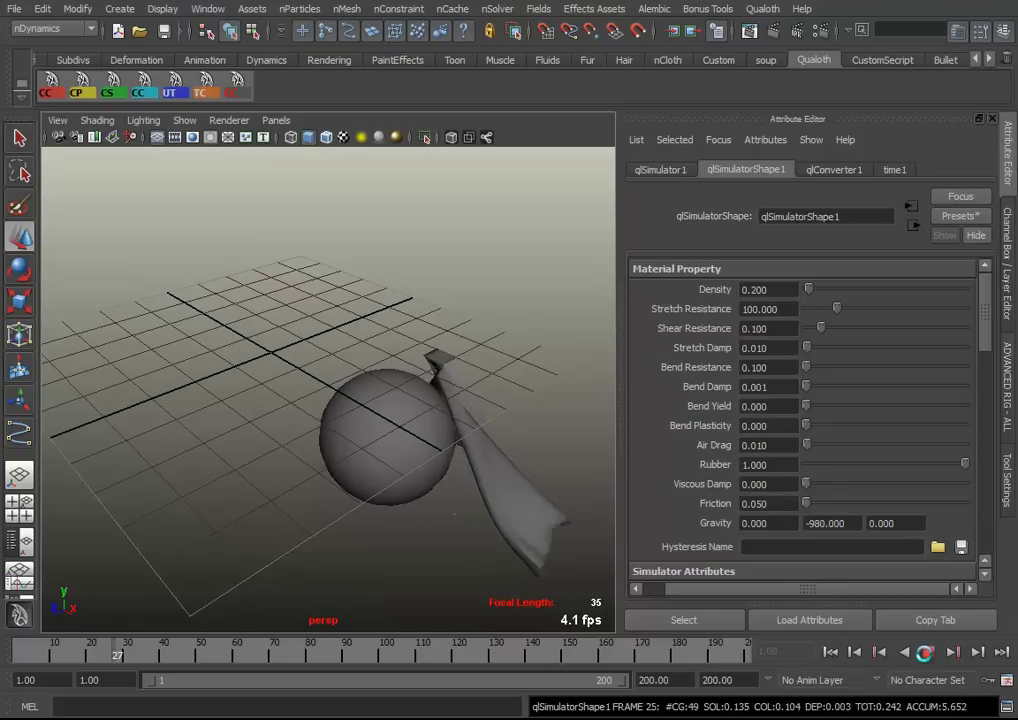
{"action": "left_click", "coordinate": [924, 652]}
{"action": "left_click", "coordinate": [830, 652]}
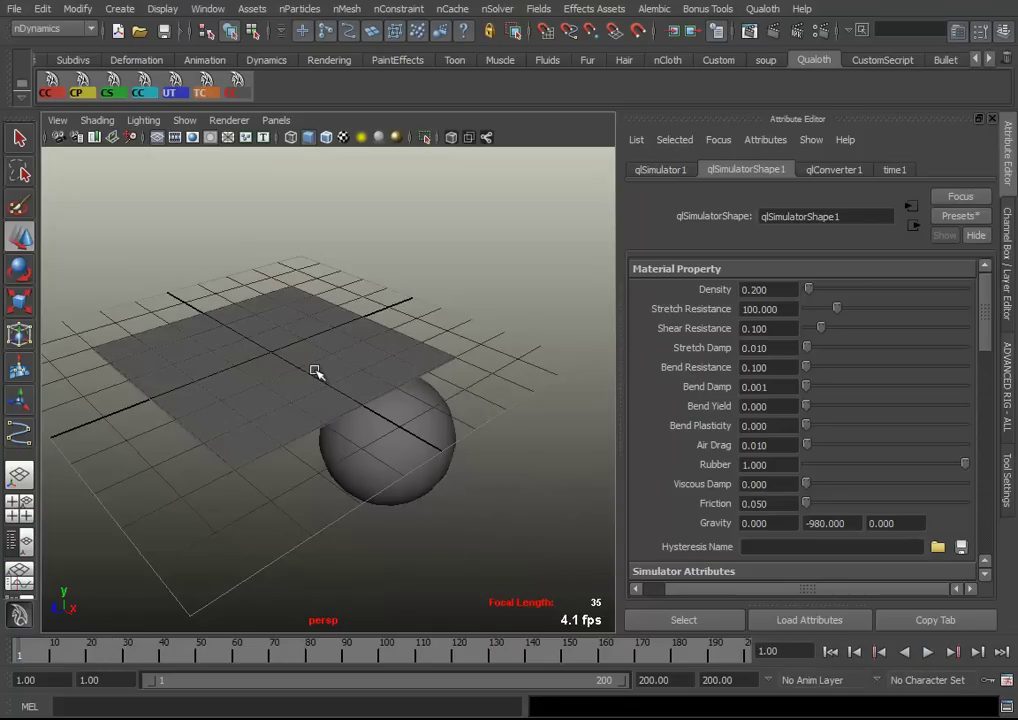
Raise the cloth friction to 1.833 and play the drape to frame 34
{"action": "left_click", "coordinate": [636, 140]}
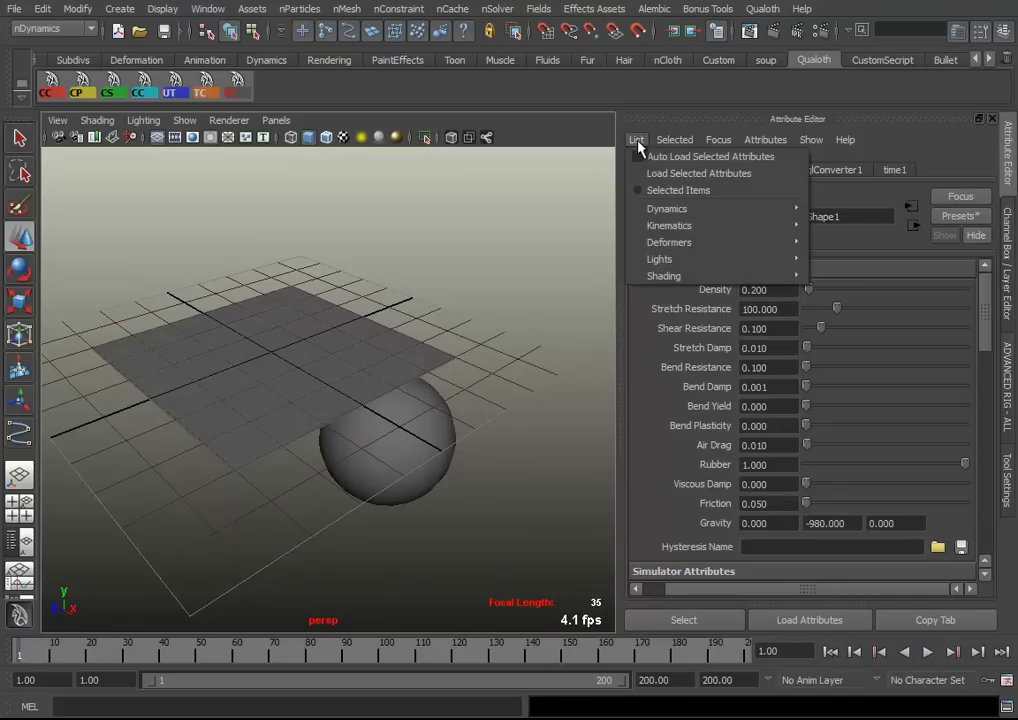
{"action": "left_click", "coordinate": [284, 379]}
{"action": "left_click", "coordinate": [199, 86]}
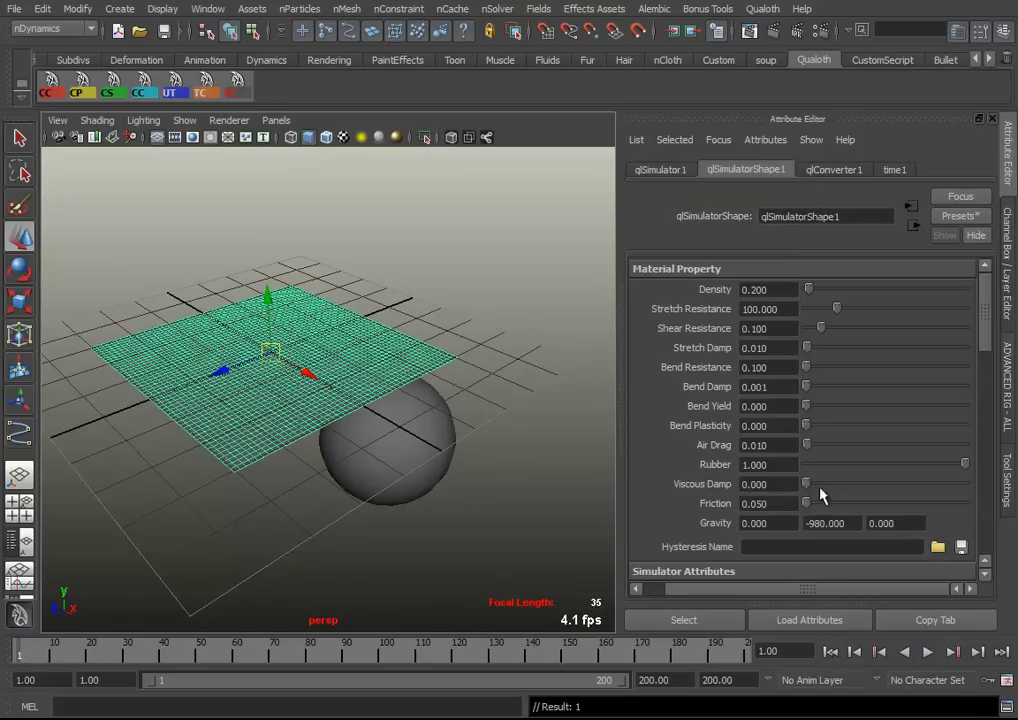
{"action": "left_click_drag", "start_coordinate": [809, 504], "coordinate": [834, 504]}
{"action": "left_click", "coordinate": [928, 652]}
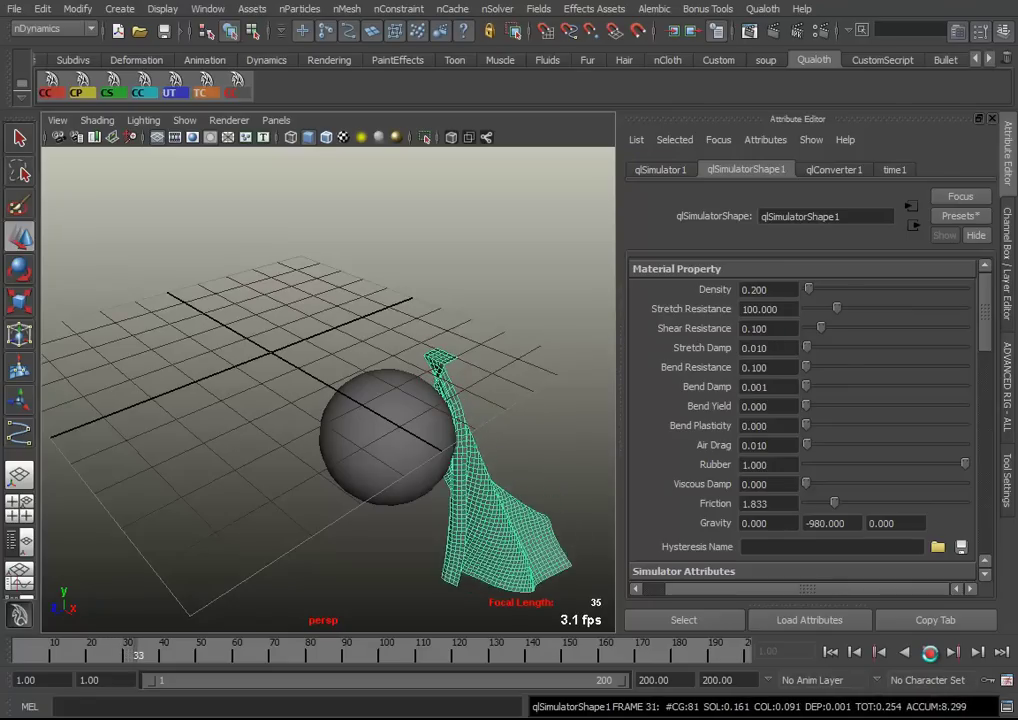
{"action": "left_click", "coordinate": [929, 652]}
Set cloth friction back to 0.000, rewind to frame 1, and open the Outliner
{"action": "mouse_move", "coordinate": [359, 493]}
{"action": "left_mouse_down", "text": "alt"}
{"action": "mouse_move", "coordinate": [200, 454]}
{"action": "mouse_move", "coordinate": [249, 488]}
{"action": "left_mouse_up", "text": "alt"}
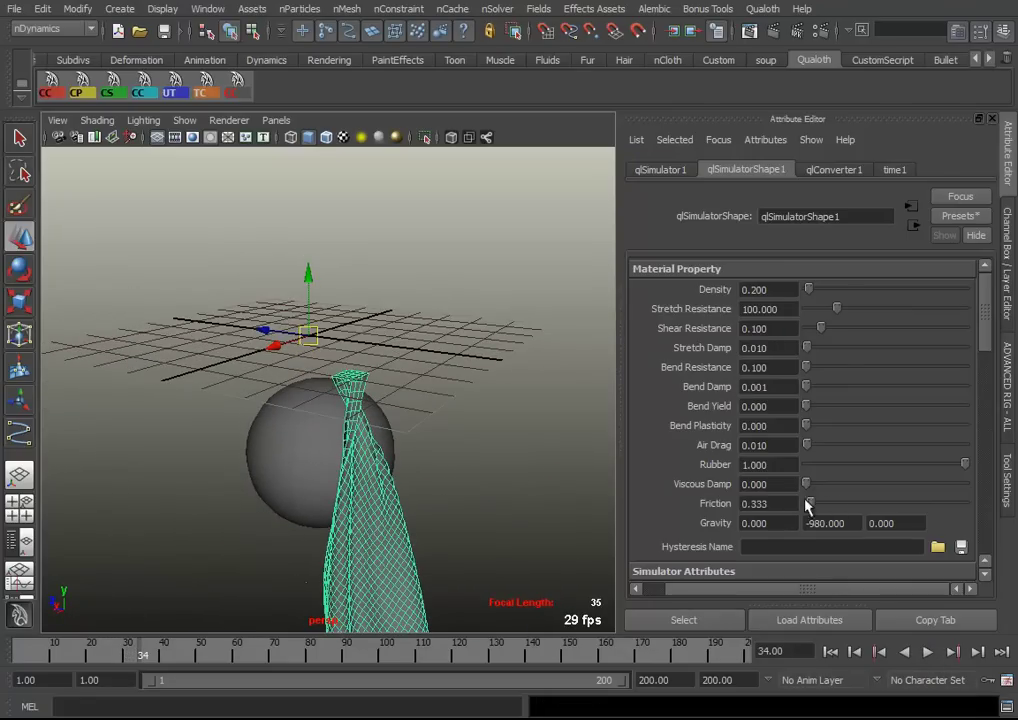
{"action": "left_click_drag", "start_coordinate": [343, 462], "coordinate": [578, 533], "text": "alt"}
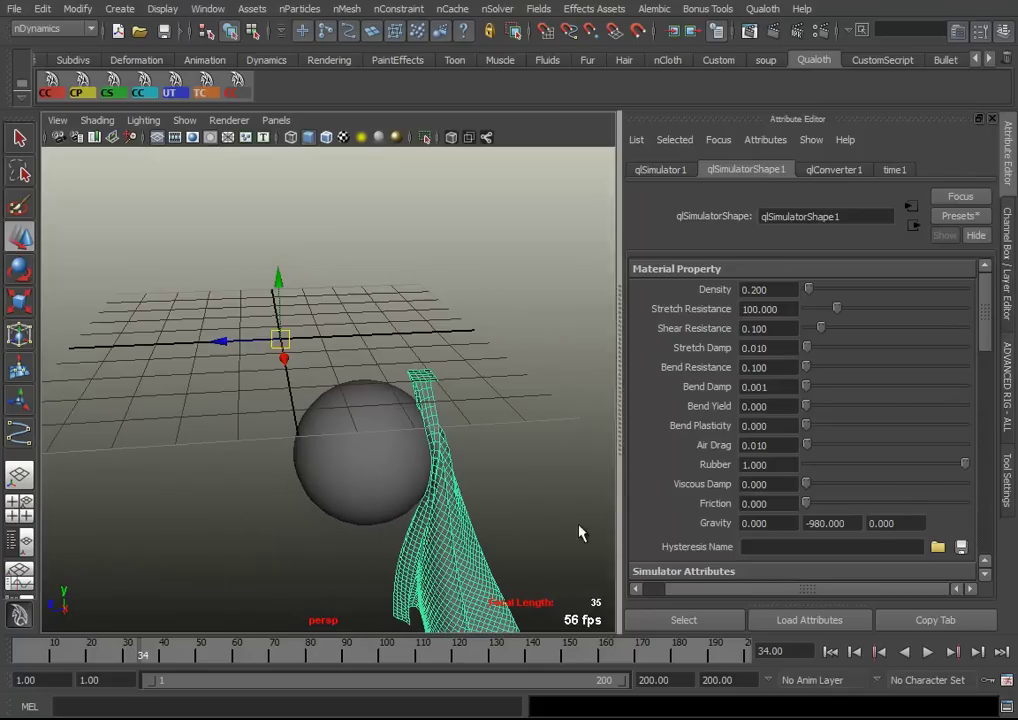
{"action": "left_click", "coordinate": [830, 652]}
{"action": "mouse_move", "coordinate": [430, 500]}
{"action": "left_mouse_down", "text": "alt"}
{"action": "mouse_move", "coordinate": [460, 508]}
{"action": "mouse_move", "coordinate": [445, 512]}
{"action": "left_mouse_up", "text": "alt"}
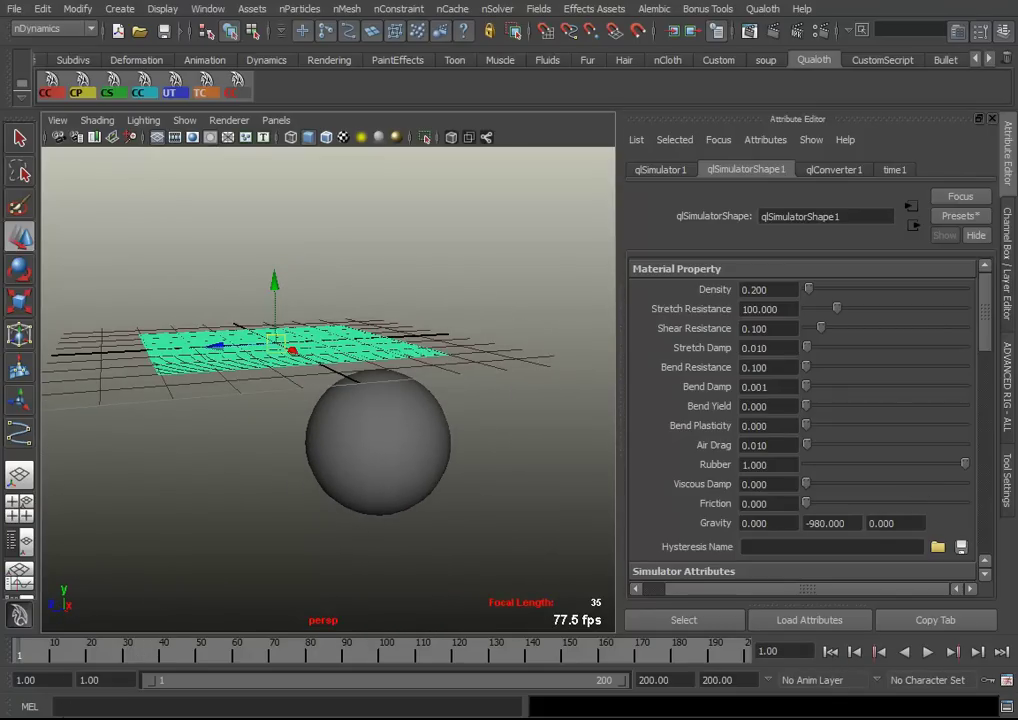
{"action": "key", "text": "shift+o"}
Load qlColliderShape1's attributes, close the Outliner, and raise collider Friction to 179.641
{"action": "left_click", "coordinate": [298, 310]}
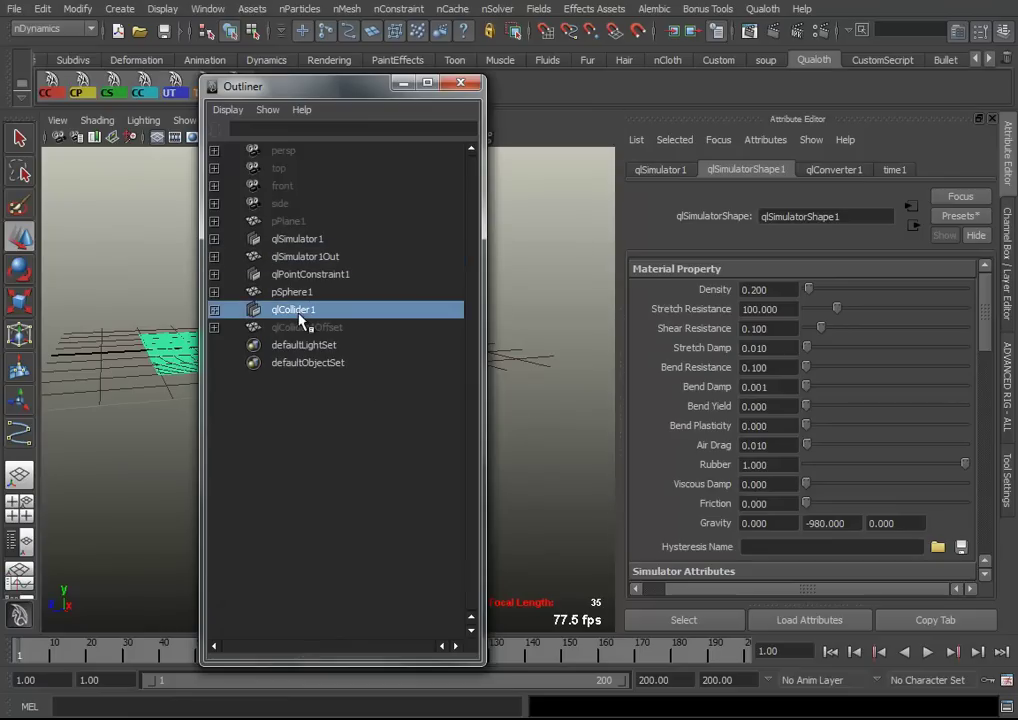
{"action": "left_click", "coordinate": [636, 140]}
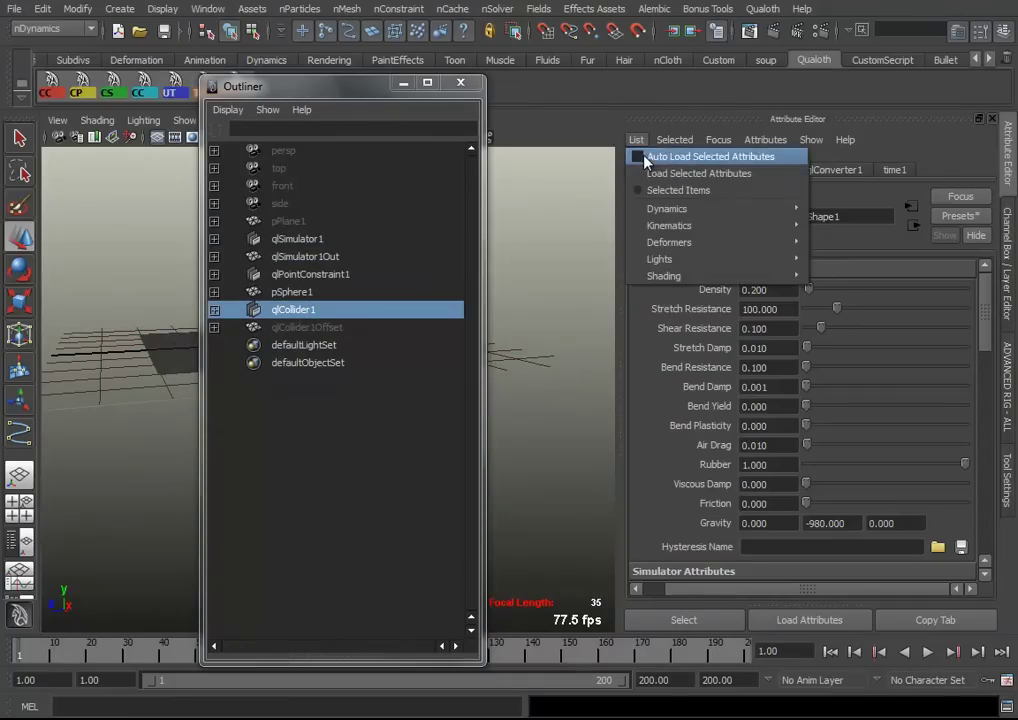
{"action": "left_click", "coordinate": [650, 152]}
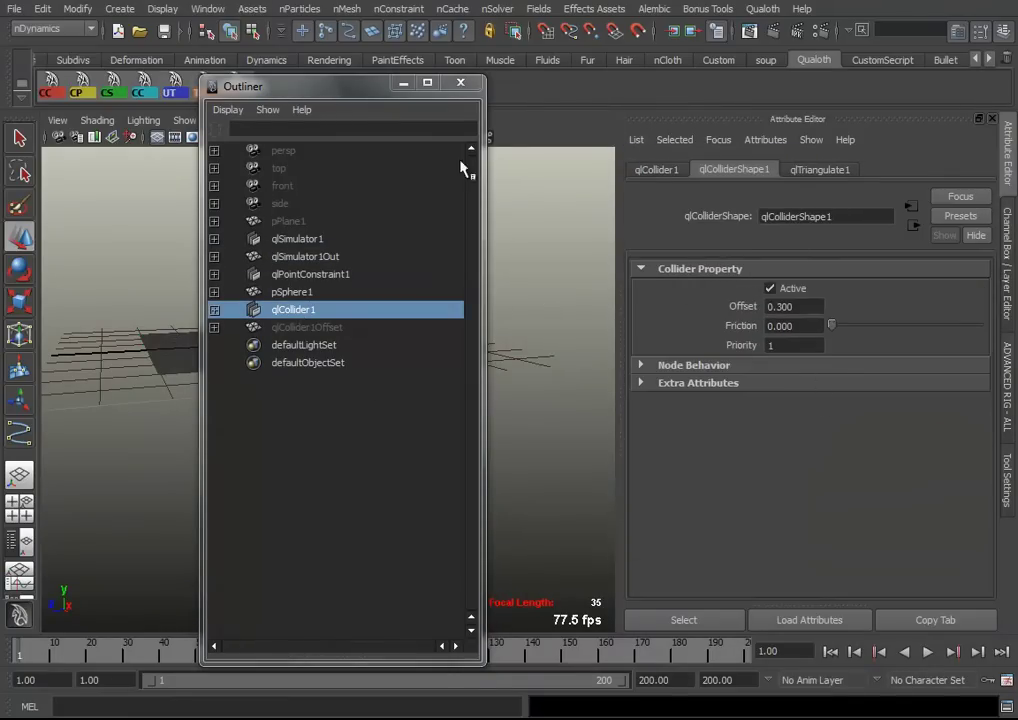
{"action": "left_click", "coordinate": [403, 85]}
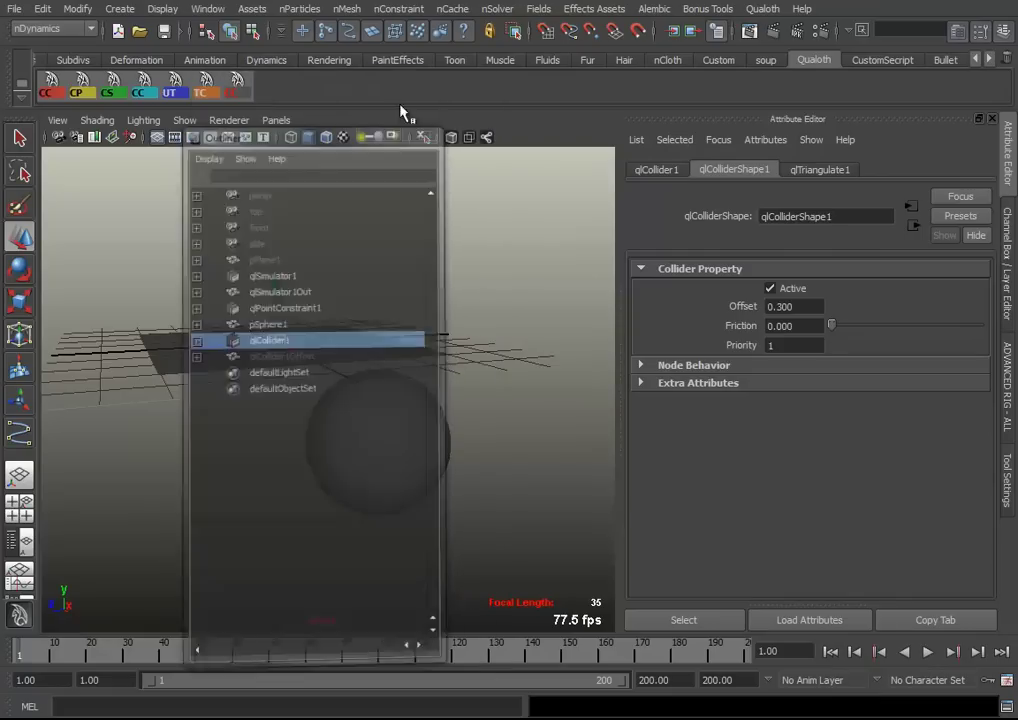
{"action": "left_click_drag", "start_coordinate": [413, 330], "coordinate": [432, 341], "text": "alt"}
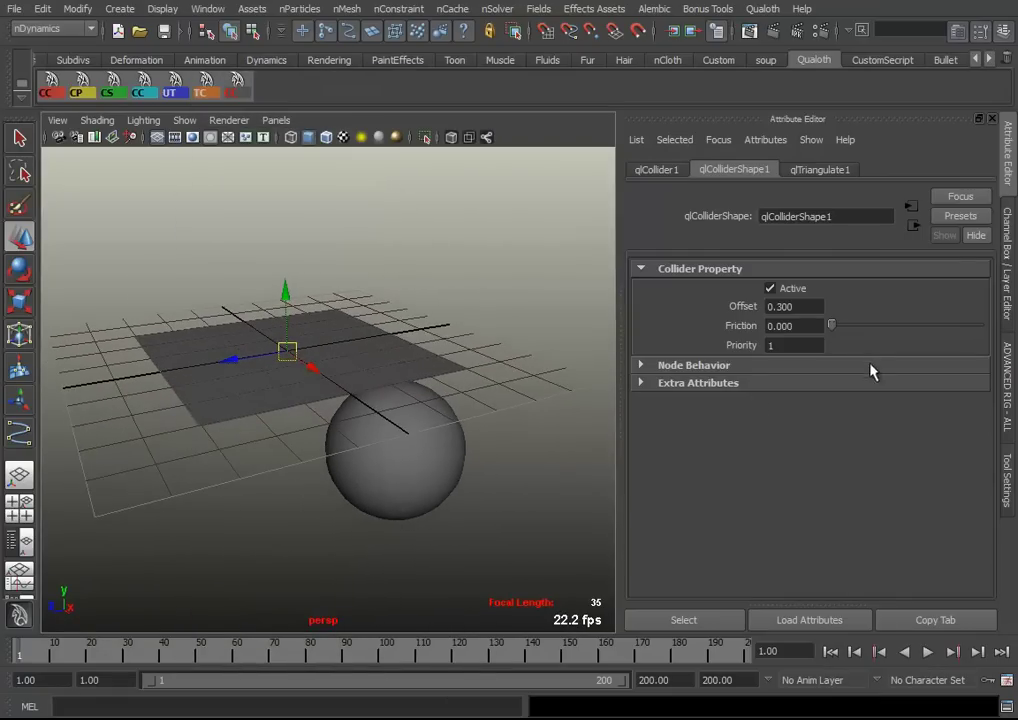
{"action": "left_click_drag", "start_coordinate": [836, 332], "coordinate": [866, 324]}
Play the simulation with the cloth plane selected and stop at frame 178, draped over the sphere
{"action": "left_click", "coordinate": [372, 363]}
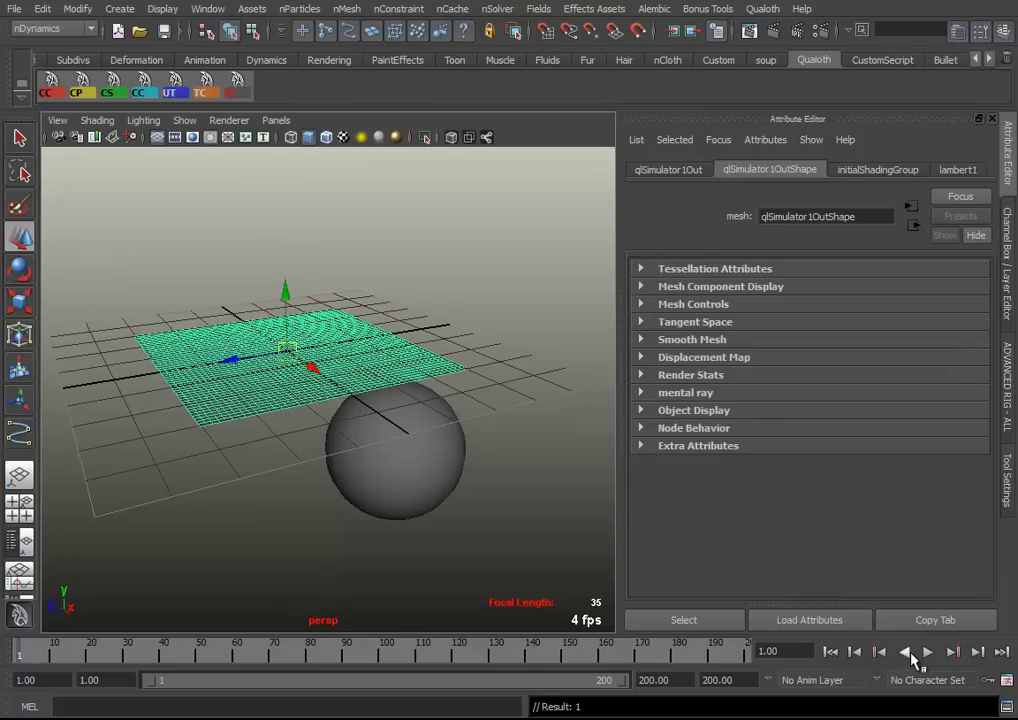
{"action": "left_click", "coordinate": [927, 651]}
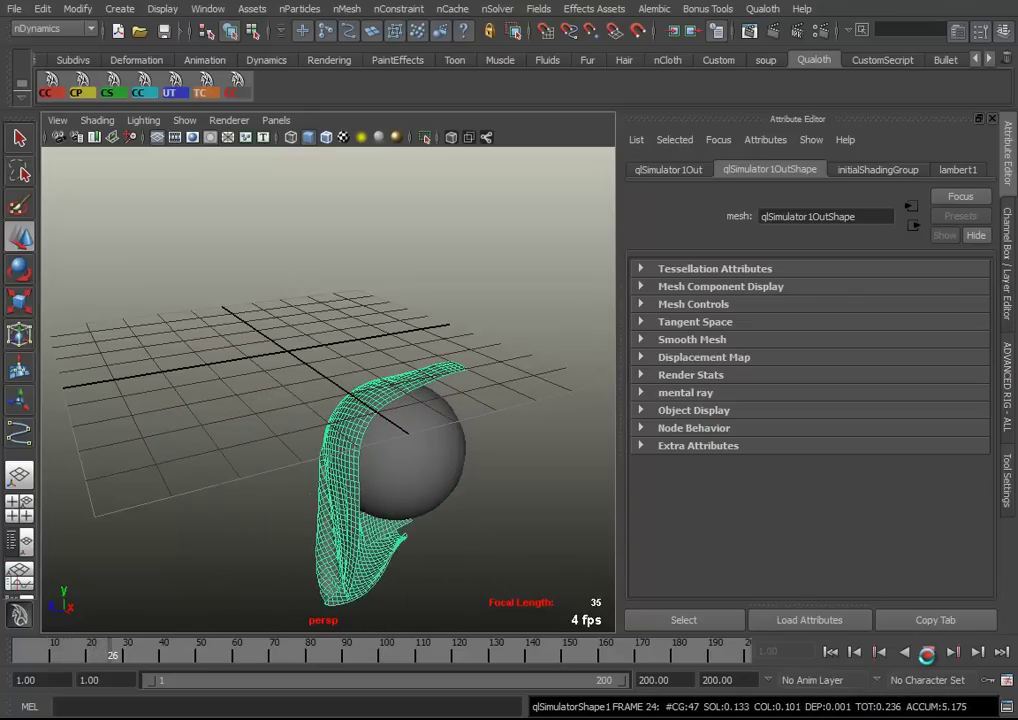
{"action": "mouse_move", "coordinate": [540, 533]}
{"action": "left_mouse_down", "text": "alt"}
{"action": "mouse_move", "coordinate": [416, 486]}
{"action": "mouse_move", "coordinate": [345, 482]}
{"action": "mouse_move", "coordinate": [357, 507]}
{"action": "mouse_move", "coordinate": [511, 541]}
{"action": "mouse_move", "coordinate": [461, 520]}
{"action": "mouse_move", "coordinate": [443, 488]}
{"action": "mouse_move", "coordinate": [400, 480]}
{"action": "mouse_move", "coordinate": [484, 452]}
{"action": "mouse_move", "coordinate": [289, 470]}
{"action": "mouse_move", "coordinate": [180, 517]}
{"action": "mouse_move", "coordinate": [495, 566]}
{"action": "mouse_move", "coordinate": [425, 518]}
{"action": "mouse_move", "coordinate": [280, 504]}
{"action": "mouse_move", "coordinate": [484, 518]}
{"action": "mouse_move", "coordinate": [395, 479]}
{"action": "left_mouse_up", "text": "alt"}
{"action": "mouse_move", "coordinate": [395, 479]}
{"action": "right_mouse_down", "text": "alt"}
{"action": "mouse_move", "coordinate": [368, 427]}
{"action": "mouse_move", "coordinate": [382, 463]}
{"action": "right_mouse_up", "text": "alt"}
{"action": "mouse_move", "coordinate": [457, 429]}
{"action": "left_mouse_down", "text": "alt"}
{"action": "mouse_move", "coordinate": [404, 443]}
{"action": "mouse_move", "coordinate": [404, 461]}
{"action": "mouse_move", "coordinate": [369, 474]}
{"action": "mouse_move", "coordinate": [227, 441]}
{"action": "mouse_move", "coordinate": [295, 472]}
{"action": "mouse_move", "coordinate": [477, 488]}
{"action": "mouse_move", "coordinate": [484, 458]}
{"action": "left_mouse_up", "text": "alt"}
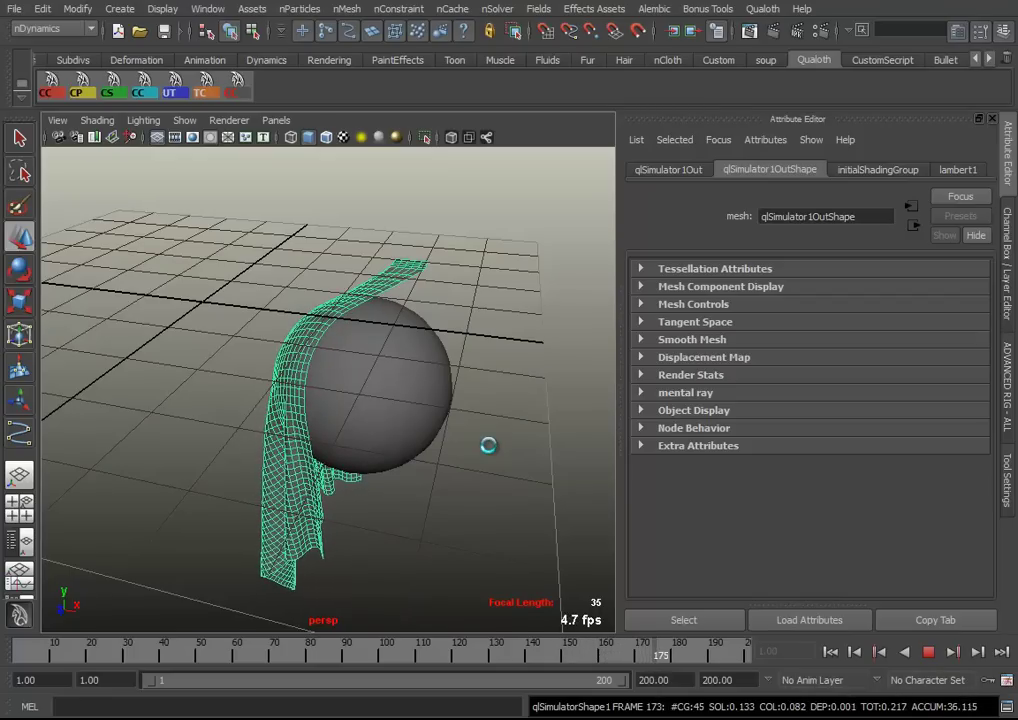
{"action": "key", "text": "Escape"}
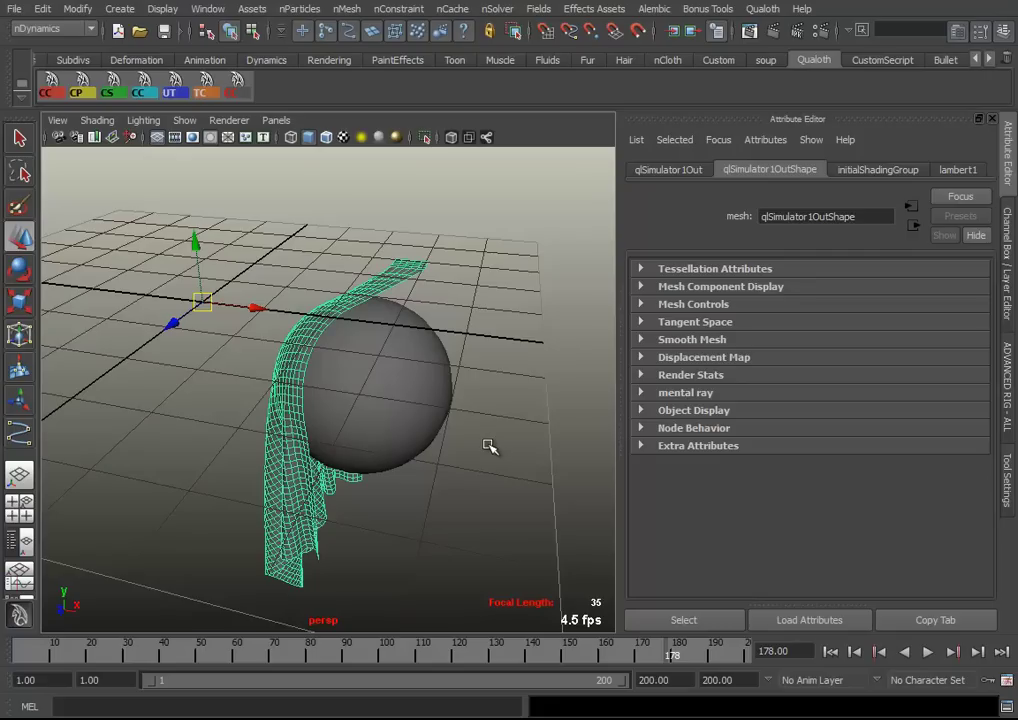
Load the T-posed humanoid scene with garment pattern panels and view it from three-quarter angle
{"action": "left_click", "coordinate": [758, 12]}
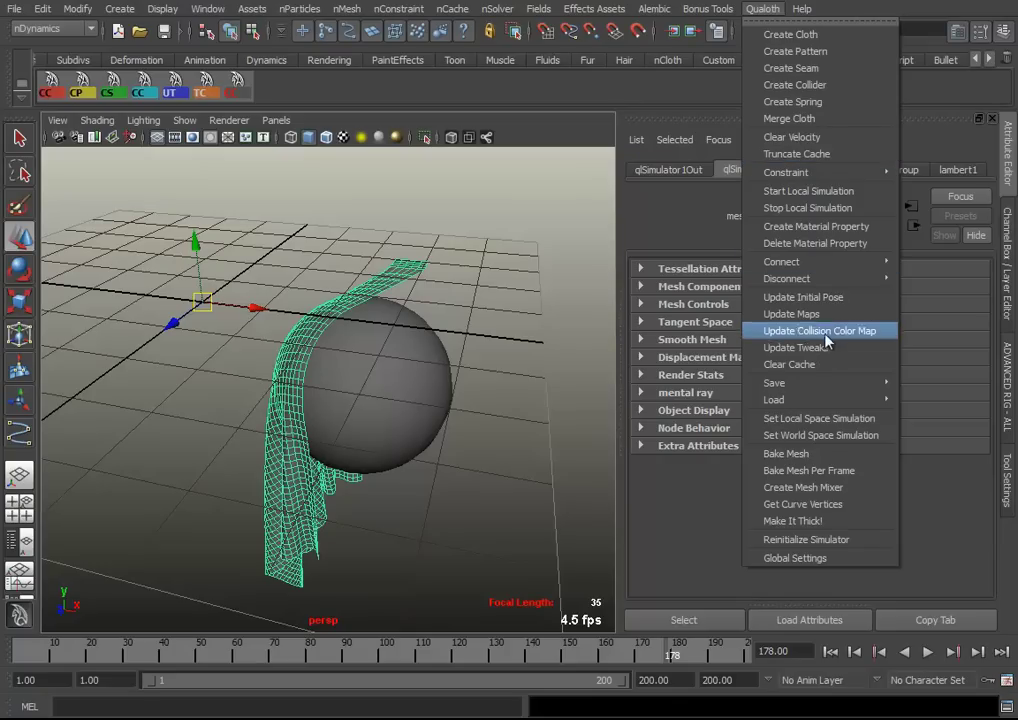
{"action": "left_click", "coordinate": [541, 347]}
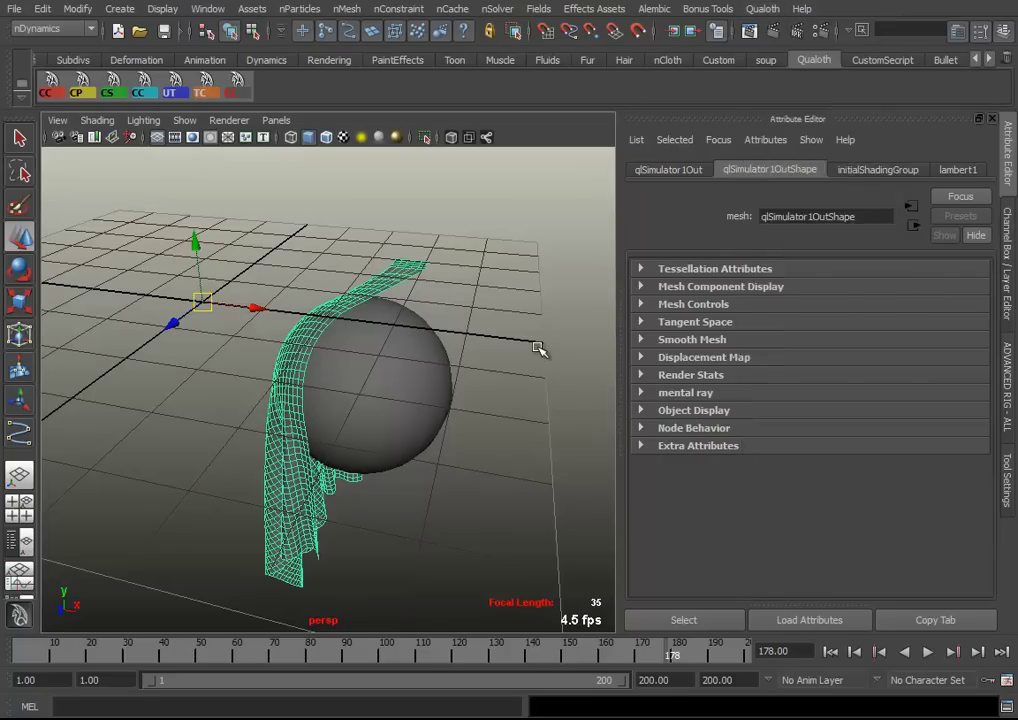
{"action": "left_click", "coordinate": [538, 348]}
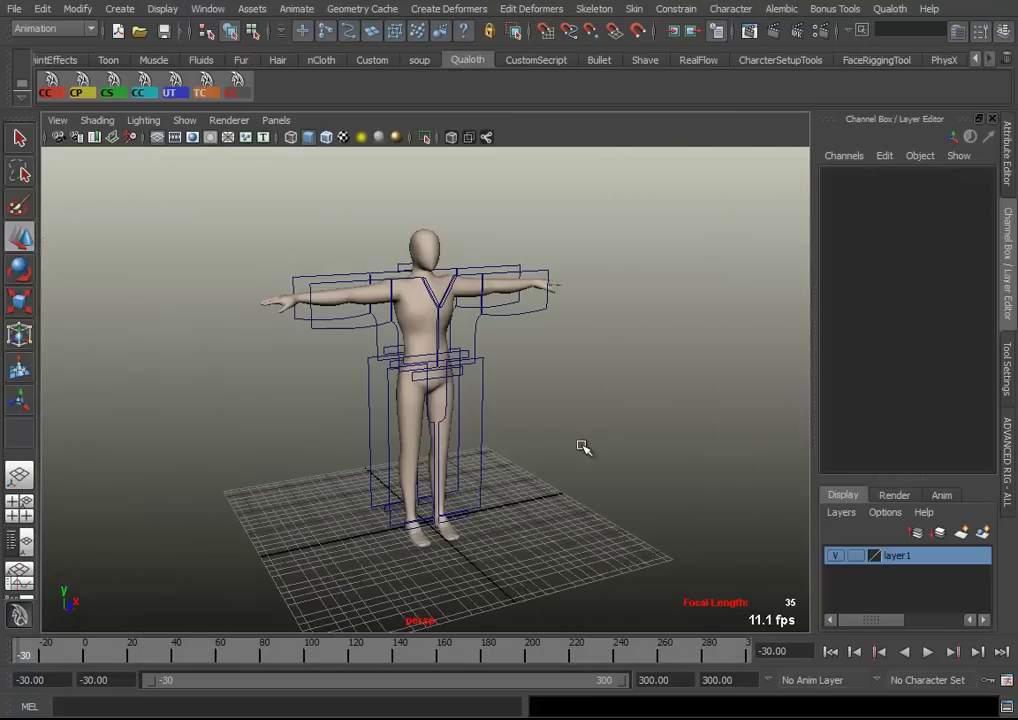
{"action": "left_click_drag", "start_coordinate": [579, 447], "coordinate": [494, 449], "text": "alt"}
{"action": "mouse_move", "coordinate": [358, 420]}
{"action": "left_mouse_down", "text": "alt"}
{"action": "mouse_move", "coordinate": [475, 425]}
{"action": "mouse_move", "coordinate": [398, 430]}
{"action": "mouse_move", "coordinate": [390, 455]}
{"action": "mouse_move", "coordinate": [584, 452]}
{"action": "mouse_move", "coordinate": [432, 457]}
{"action": "mouse_move", "coordinate": [411, 484]}
{"action": "mouse_move", "coordinate": [346, 467]}
{"action": "mouse_move", "coordinate": [404, 464]}
{"action": "mouse_move", "coordinate": [370, 448]}
{"action": "mouse_move", "coordinate": [289, 450]}
{"action": "mouse_move", "coordinate": [473, 443]}
{"action": "mouse_move", "coordinate": [432, 461]}
{"action": "mouse_move", "coordinate": [423, 450]}
{"action": "mouse_move", "coordinate": [523, 316]}
{"action": "mouse_move", "coordinate": [411, 404]}
{"action": "left_mouse_up", "text": "alt"}
Select the blouse pattern group from a sleeve curve and open the Outliner
{"action": "left_click", "coordinate": [482, 322]}
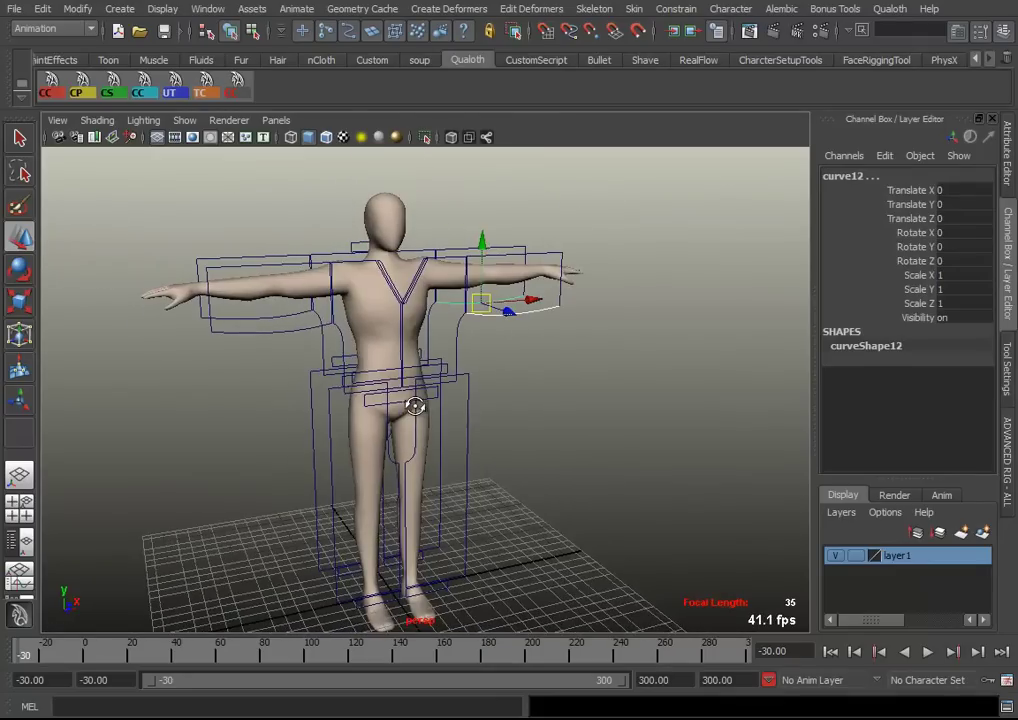
{"action": "key", "text": "Up"}
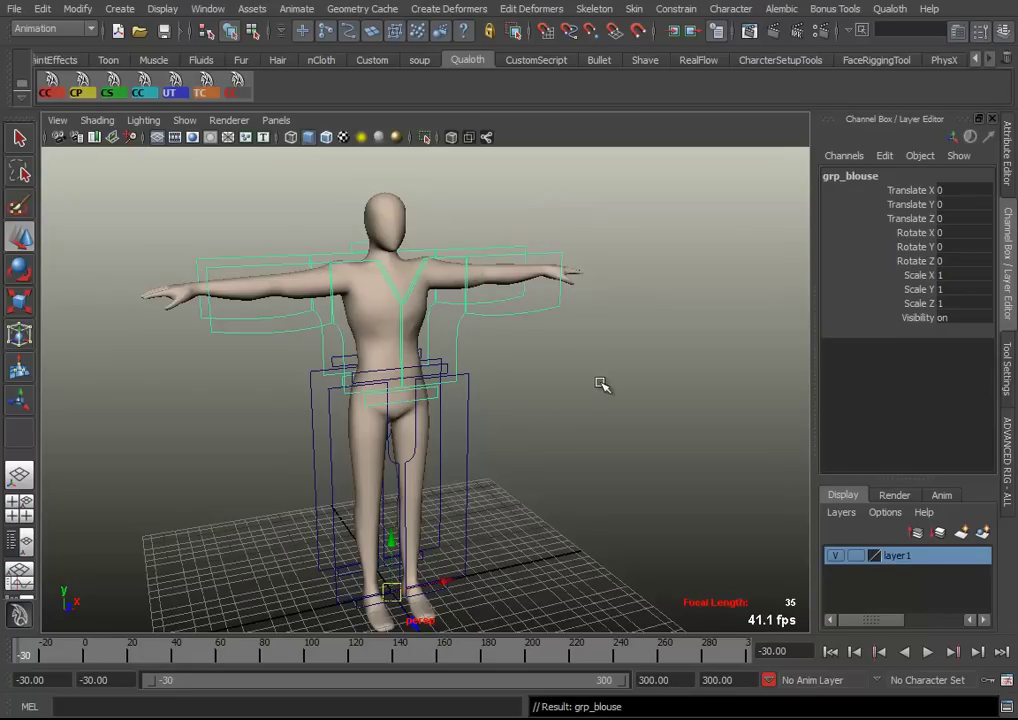
{"action": "right_click_drag", "start_coordinate": [552, 416], "coordinate": [478, 425], "text": "alt"}
{"action": "mouse_move", "coordinate": [478, 425]}
{"action": "left_mouse_down", "text": "alt"}
{"action": "mouse_move", "coordinate": [450, 420]}
{"action": "mouse_move", "coordinate": [609, 420]}
{"action": "mouse_move", "coordinate": [470, 416]}
{"action": "left_mouse_up", "text": "alt"}
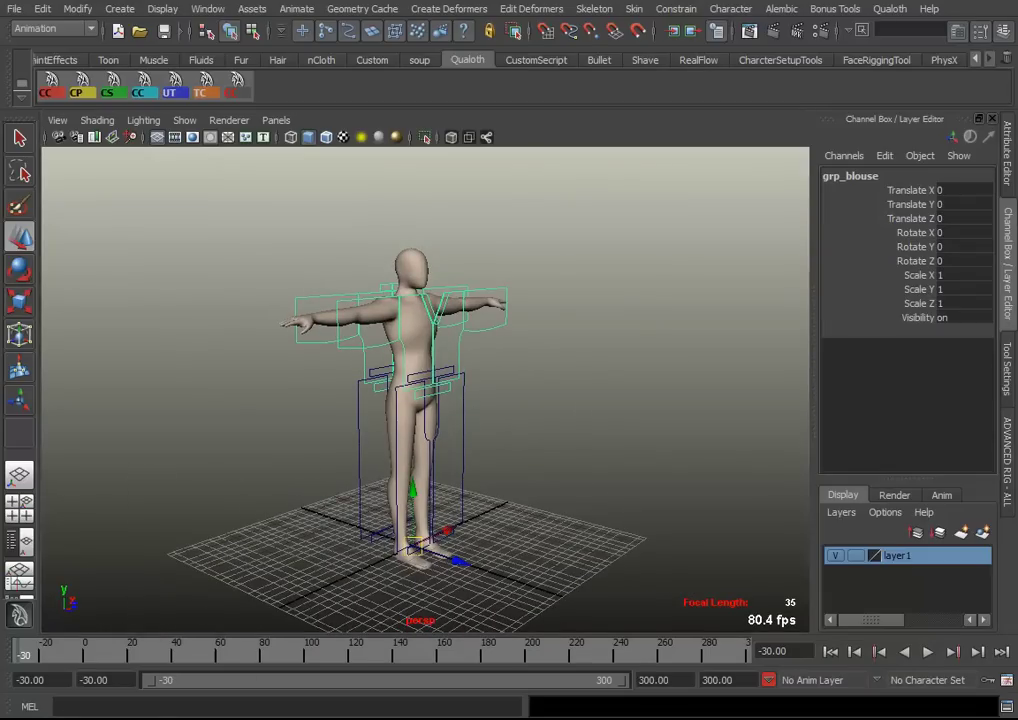
{"action": "key", "text": "shift+o"}
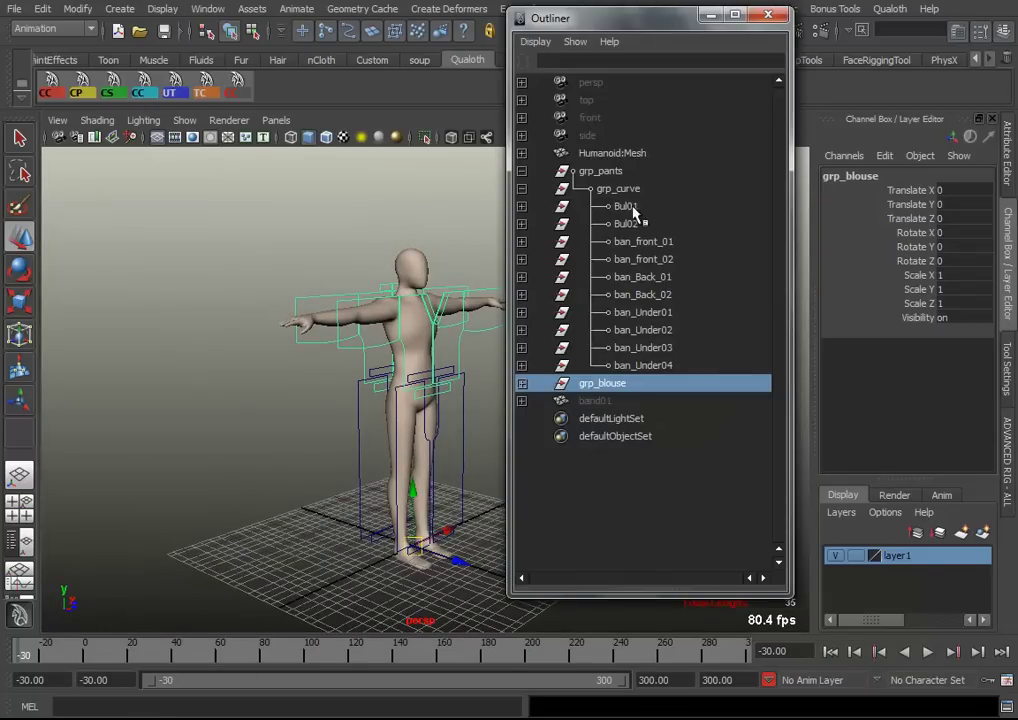
Inspect the grp_pants and grp_blouse groups in the Outliner around the figure
{"action": "left_click", "coordinate": [620, 189]}
{"action": "mouse_move", "coordinate": [368, 268]}
{"action": "left_mouse_down", "text": "alt"}
{"action": "mouse_move", "coordinate": [388, 354]}
{"action": "mouse_move", "coordinate": [370, 360]}
{"action": "left_mouse_up", "text": "alt"}
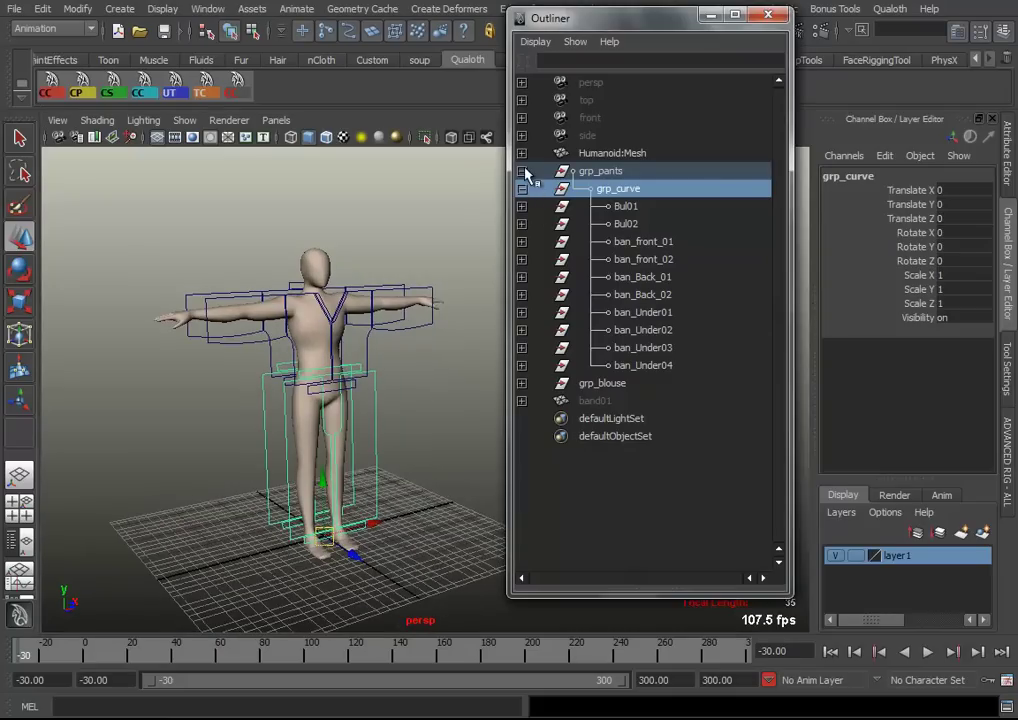
{"action": "left_click", "coordinate": [522, 171]}
{"action": "left_click", "coordinate": [620, 172]}
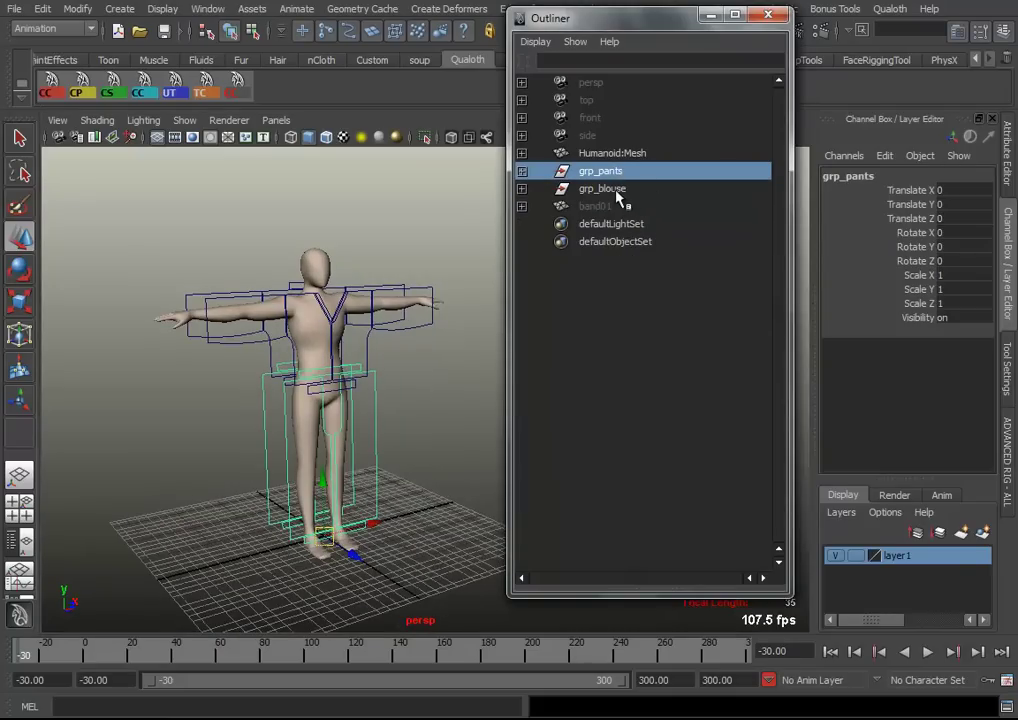
{"action": "left_click", "coordinate": [612, 189]}
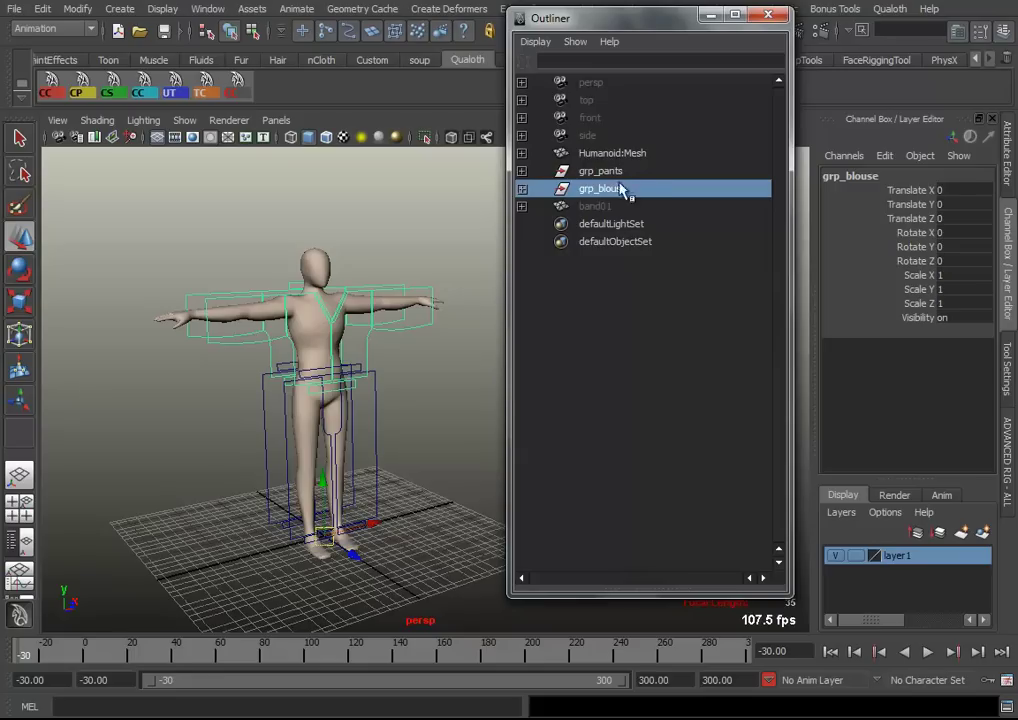
{"action": "left_click", "coordinate": [608, 172]}
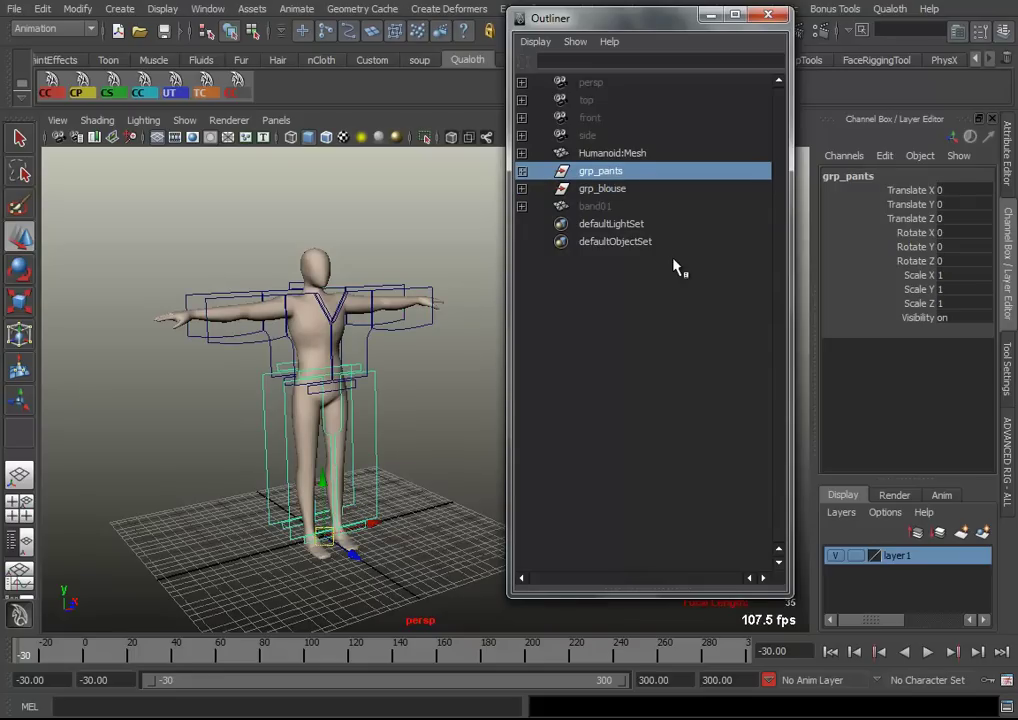
{"action": "mouse_move", "coordinate": [295, 338]}
{"action": "left_mouse_down", "text": "alt"}
{"action": "mouse_move", "coordinate": [341, 409]}
{"action": "mouse_move", "coordinate": [336, 423]}
{"action": "mouse_move", "coordinate": [367, 411]}
{"action": "mouse_move", "coordinate": [302, 413]}
{"action": "mouse_move", "coordinate": [329, 425]}
{"action": "left_mouse_up", "text": "alt"}
{"action": "mouse_move", "coordinate": [329, 425]}
{"action": "right_mouse_down", "text": "alt"}
{"action": "mouse_move", "coordinate": [273, 418]}
{"action": "mouse_move", "coordinate": [370, 470]}
{"action": "right_mouse_up", "text": "alt"}
{"action": "mouse_move", "coordinate": [370, 470]}
{"action": "left_mouse_down", "text": "alt"}
{"action": "mouse_move", "coordinate": [357, 443]}
{"action": "mouse_move", "coordinate": [257, 445]}
{"action": "mouse_move", "coordinate": [326, 455]}
{"action": "mouse_move", "coordinate": [377, 443]}
{"action": "mouse_move", "coordinate": [291, 447]}
{"action": "mouse_move", "coordinate": [466, 362]}
{"action": "left_mouse_up", "text": "alt"}
Hide grp_blouse with Ctrl+H and close the Outliner
{"action": "left_click", "coordinate": [602, 189]}
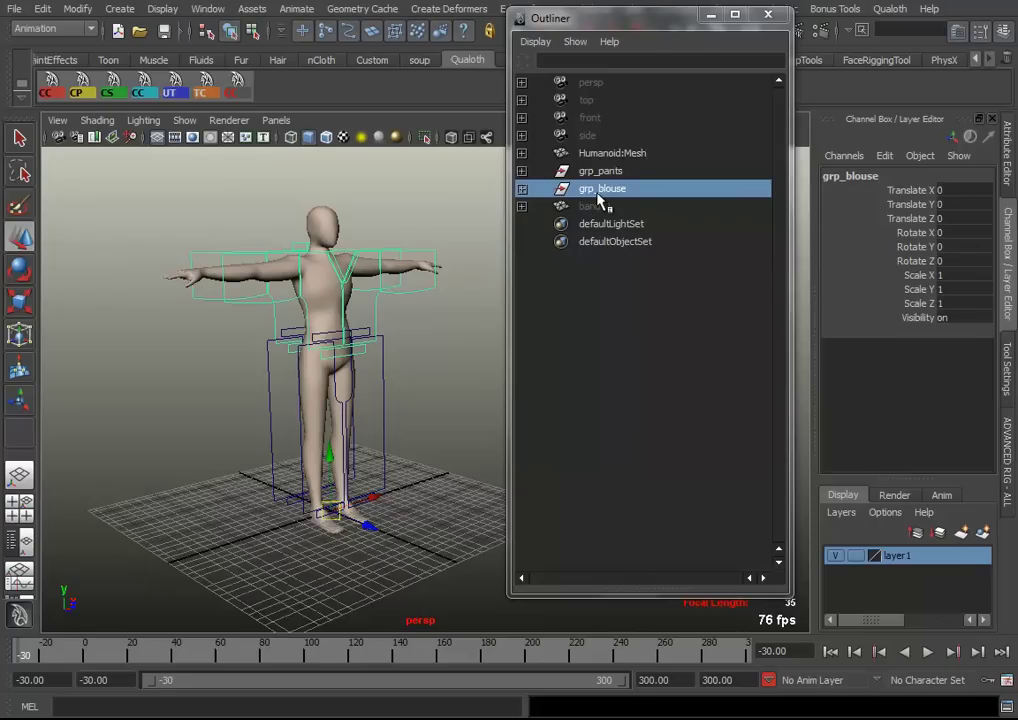
{"action": "key", "text": "ctrl+h"}
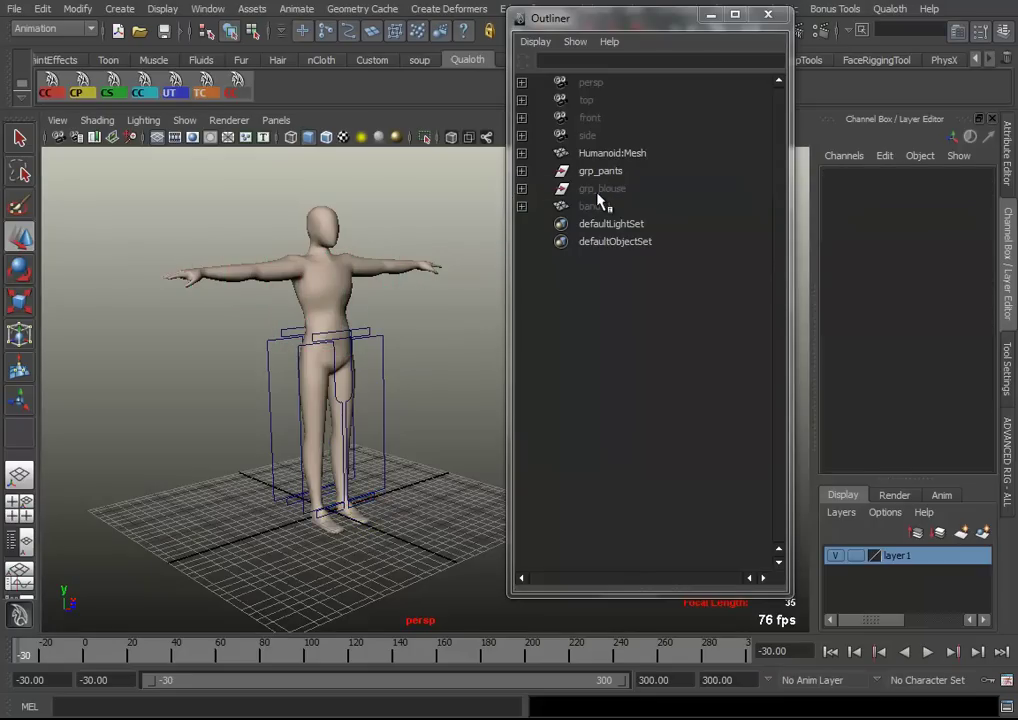
{"action": "left_click_drag", "start_coordinate": [370, 391], "coordinate": [281, 393], "text": "alt"}
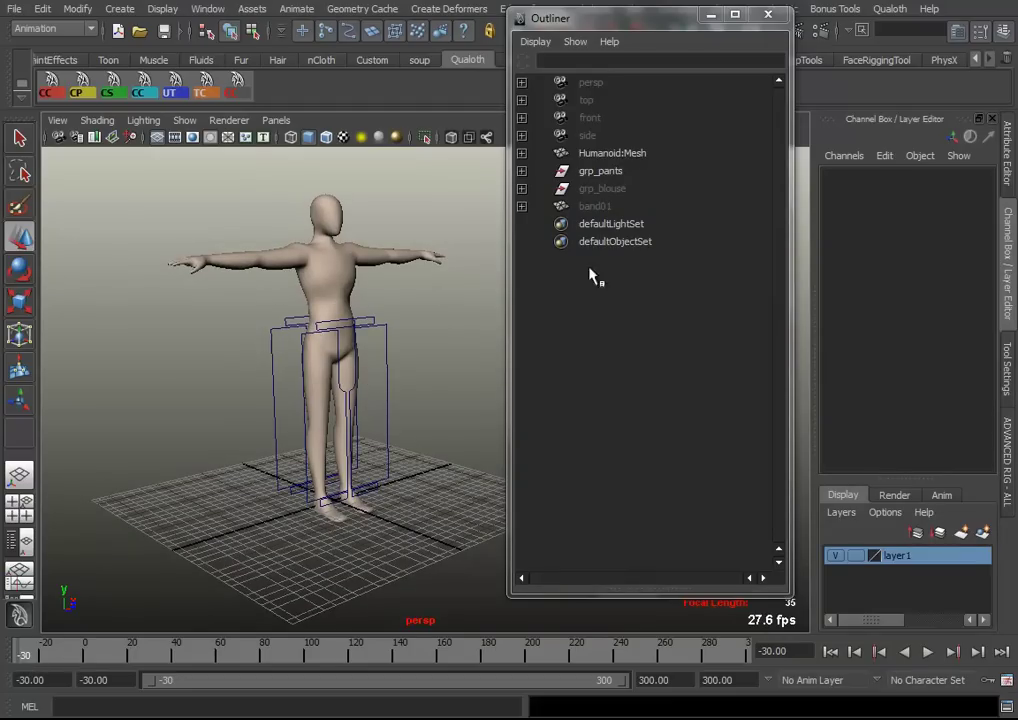
{"action": "left_click", "coordinate": [710, 14]}
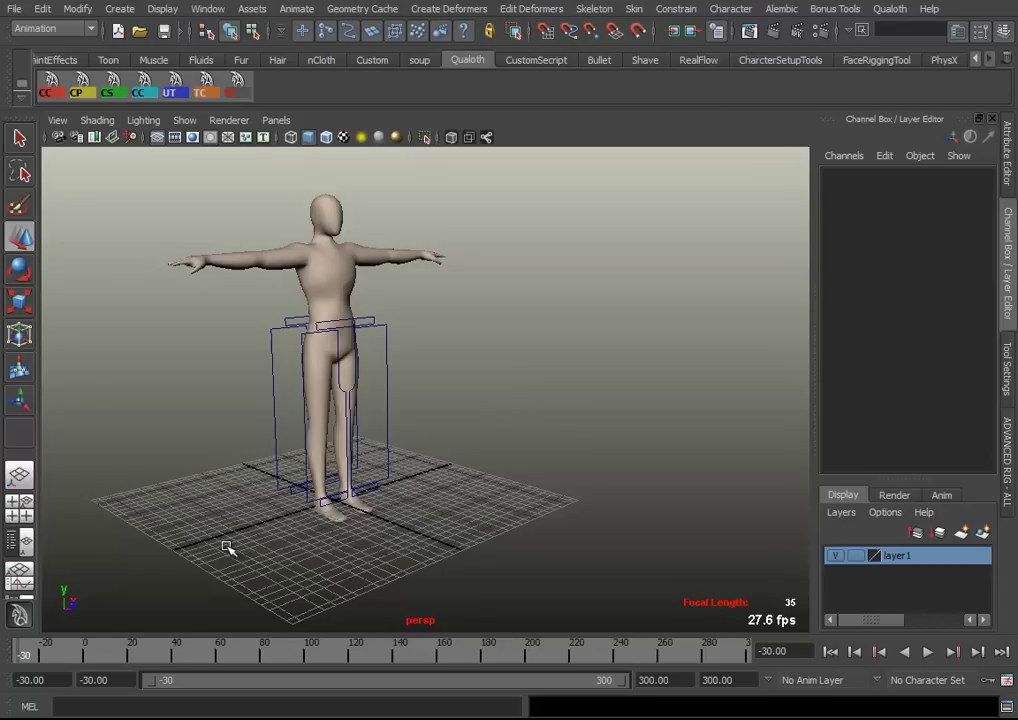
Preview the walk animation and frame the character's hips and thighs
{"action": "mouse_move", "coordinate": [22, 657]}
{"action": "left_mouse_down"}
{"action": "mouse_move", "coordinate": [573, 665]}
{"action": "mouse_move", "coordinate": [22, 655]}
{"action": "left_mouse_up"}
{"action": "left_click_drag", "start_coordinate": [391, 477], "coordinate": [258, 453], "text": "alt"}
{"action": "mouse_move", "coordinate": [258, 453]}
{"action": "right_mouse_down", "text": "alt"}
{"action": "mouse_move", "coordinate": [457, 513]}
{"action": "mouse_move", "coordinate": [459, 427]}
{"action": "mouse_move", "coordinate": [547, 444]}
{"action": "right_mouse_up", "text": "alt"}
{"action": "mouse_move", "coordinate": [547, 444]}
{"action": "left_mouse_down", "text": "alt"}
{"action": "mouse_move", "coordinate": [536, 427]}
{"action": "mouse_move", "coordinate": [436, 443]}
{"action": "mouse_move", "coordinate": [515, 431]}
{"action": "left_mouse_up", "text": "alt"}
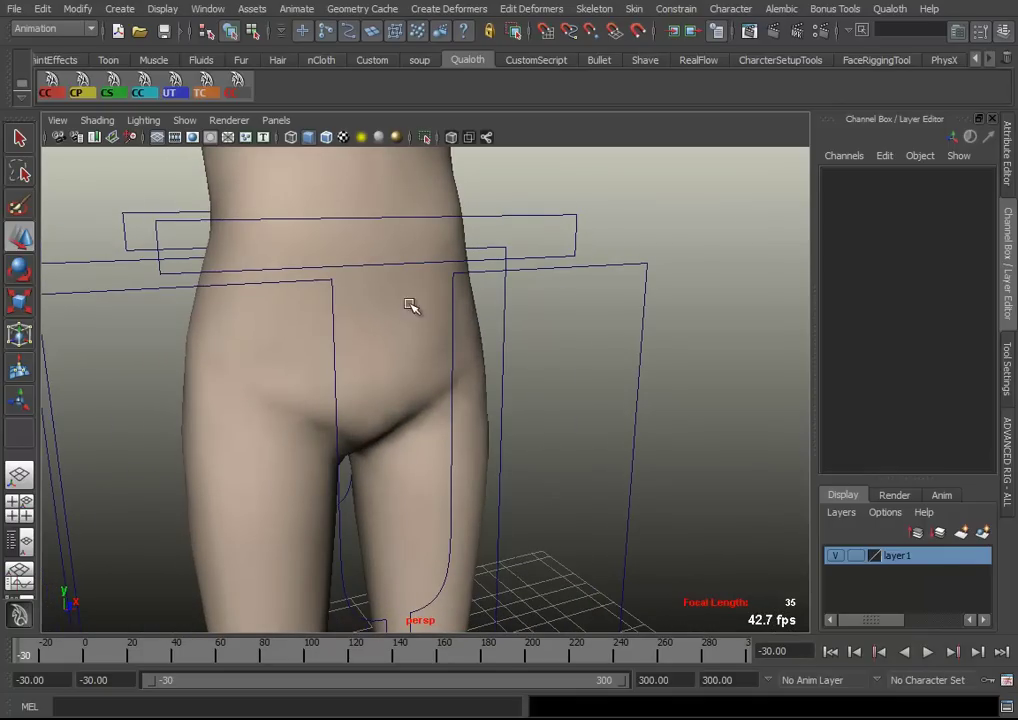
Inspect the waist pattern curves from several angles, then clear the selection
{"action": "left_click", "coordinate": [536, 254]}
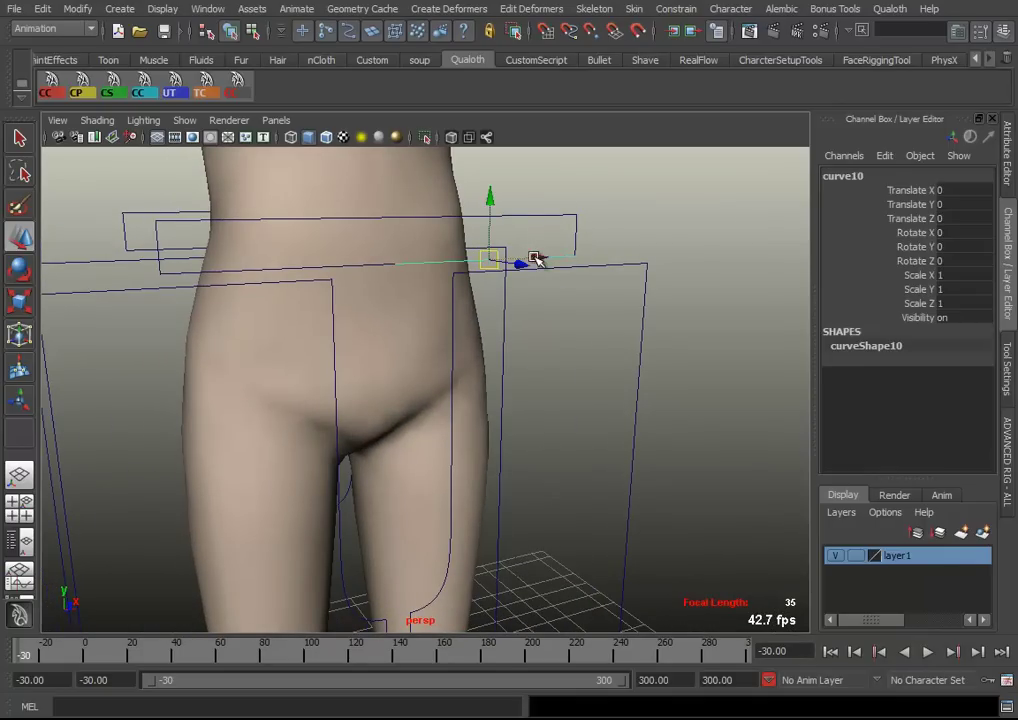
{"action": "left_click_drag", "start_coordinate": [170, 345], "coordinate": [113, 352], "text": "alt"}
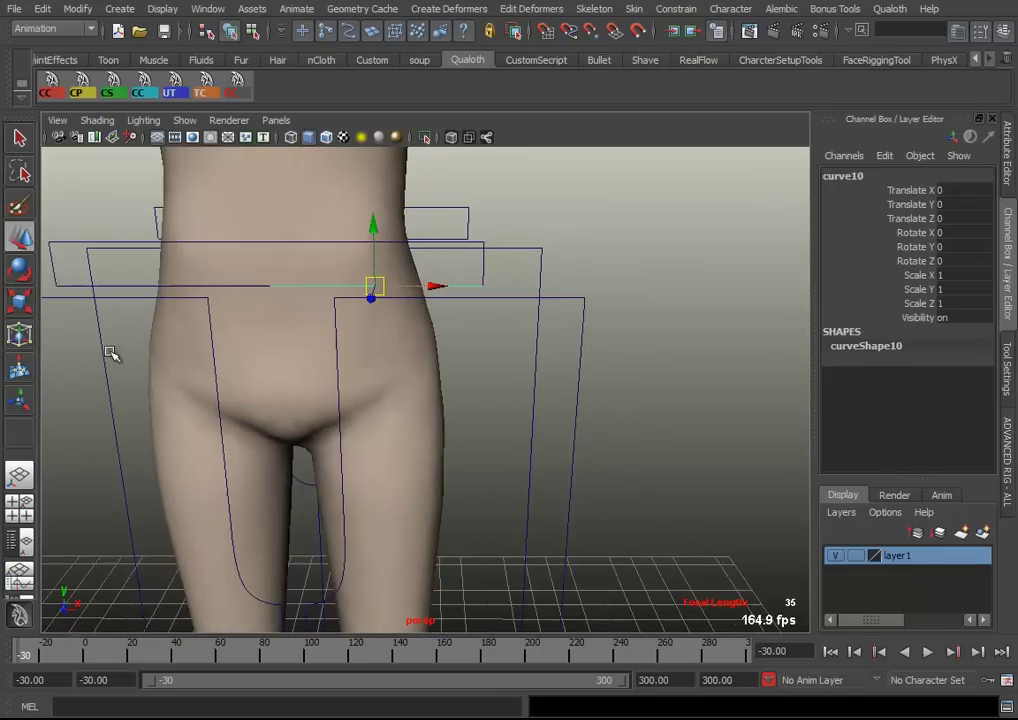
{"action": "left_click", "coordinate": [84, 282]}
{"action": "mouse_move", "coordinate": [411, 316]}
{"action": "left_mouse_down", "text": "alt"}
{"action": "mouse_move", "coordinate": [438, 316]}
{"action": "mouse_move", "coordinate": [509, 275]}
{"action": "left_mouse_up", "text": "alt"}
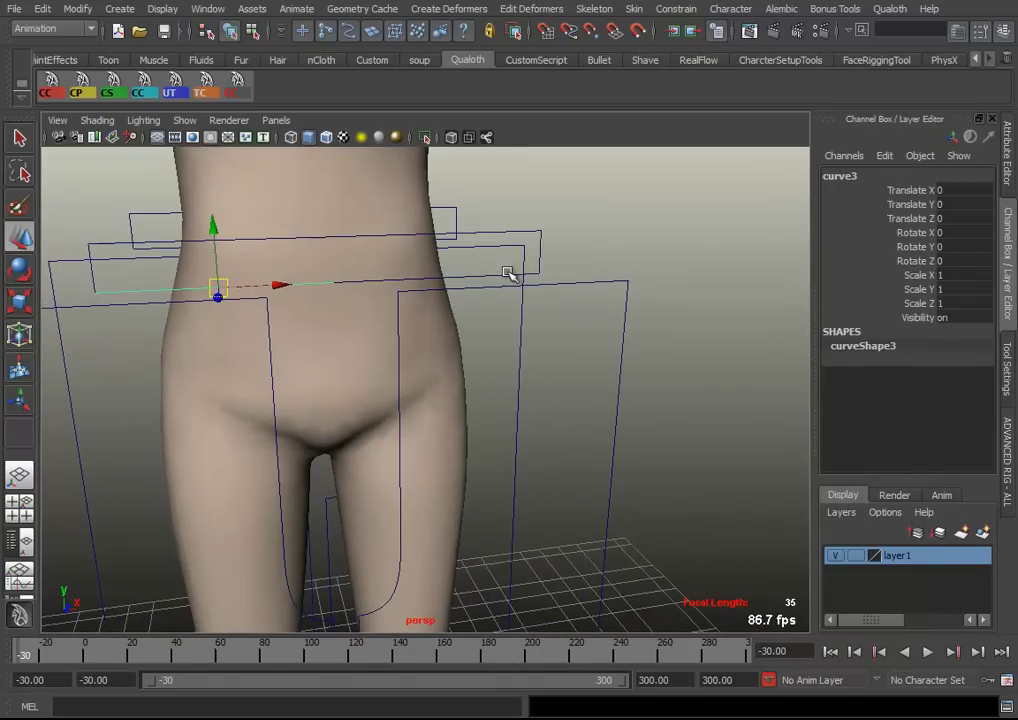
{"action": "left_click", "coordinate": [500, 276]}
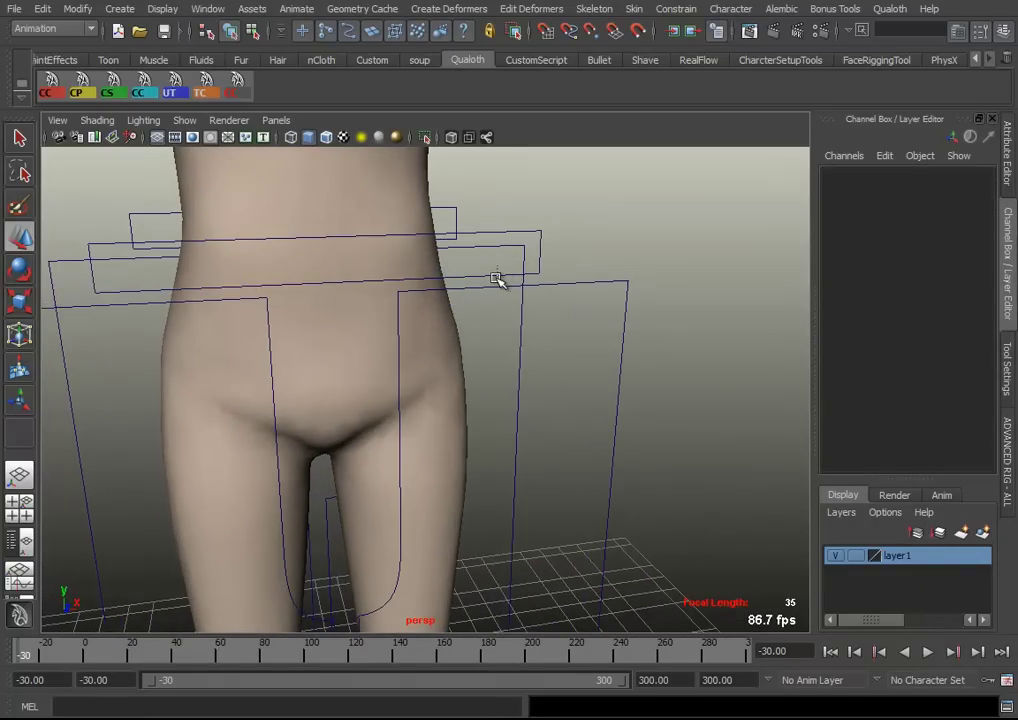
{"action": "left_click", "coordinate": [586, 284]}
{"action": "right_click_drag", "start_coordinate": [587, 367], "coordinate": [518, 386], "text": "alt"}
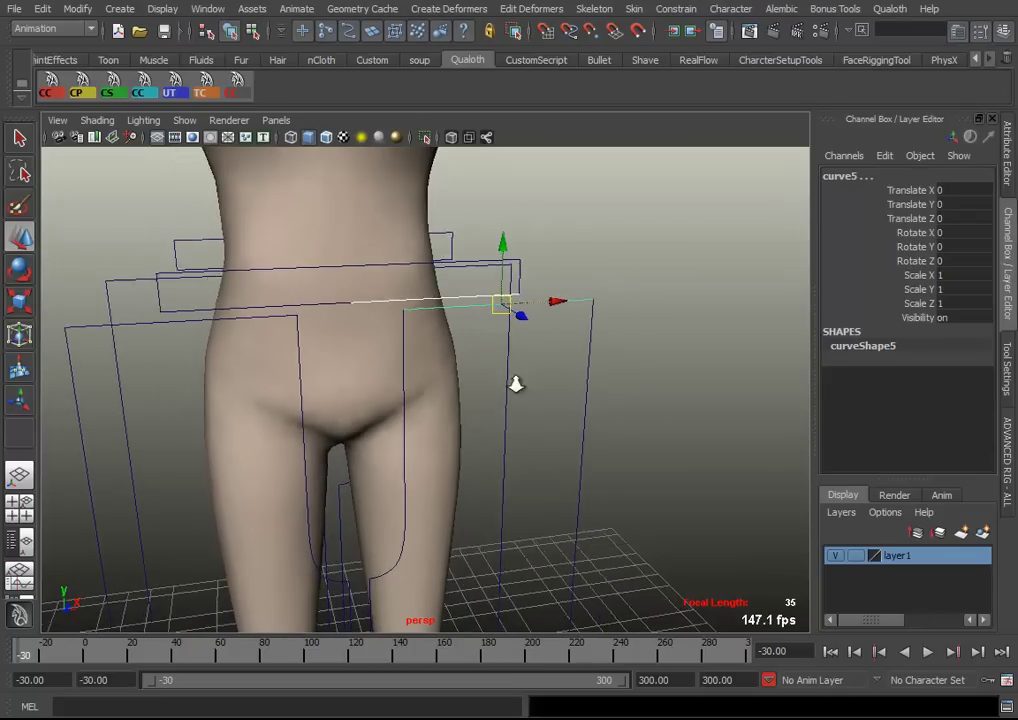
{"action": "right_click_drag", "start_coordinate": [425, 461], "coordinate": [329, 453], "text": "alt"}
{"action": "mouse_move", "coordinate": [329, 453]}
{"action": "left_mouse_down", "text": "alt"}
{"action": "mouse_move", "coordinate": [266, 439]}
{"action": "mouse_move", "coordinate": [402, 427]}
{"action": "mouse_move", "coordinate": [271, 414]}
{"action": "mouse_move", "coordinate": [266, 427]}
{"action": "left_mouse_up", "text": "alt"}
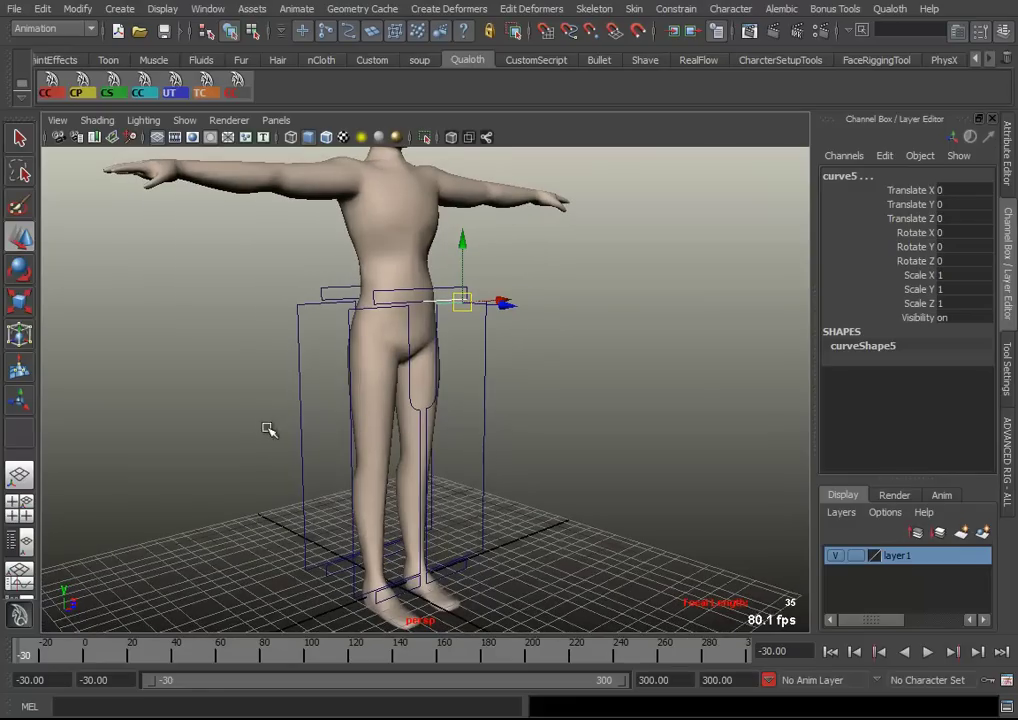
{"action": "left_click", "coordinate": [536, 405]}
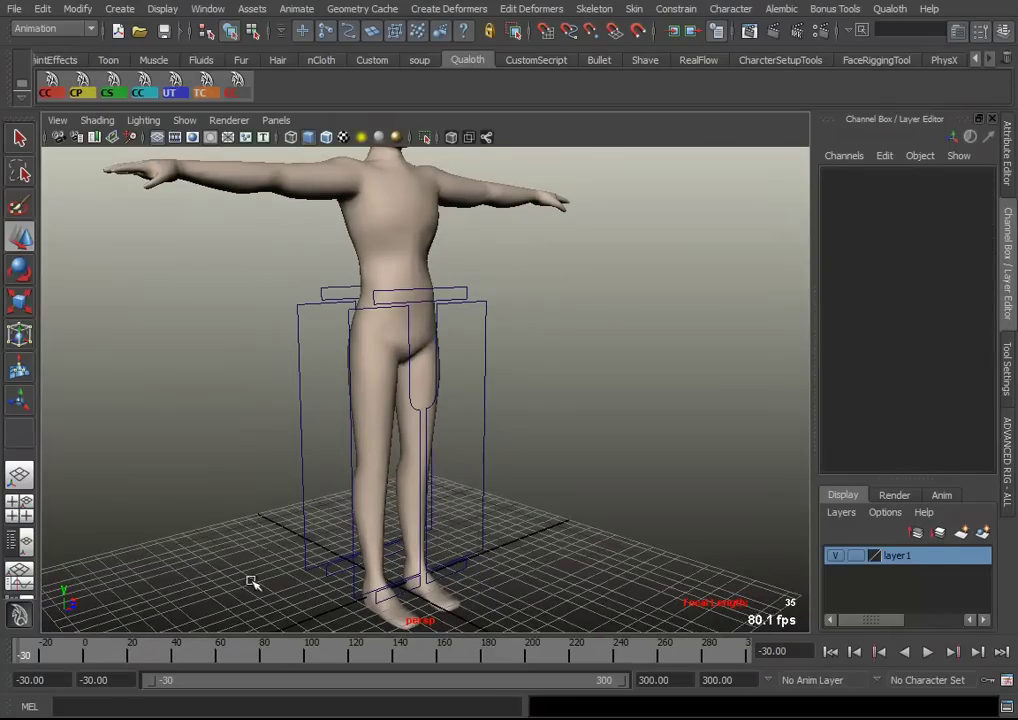
In the Outliner, expand grp_pants and select the Bul01 curve
{"action": "key", "text": "shift+o"}
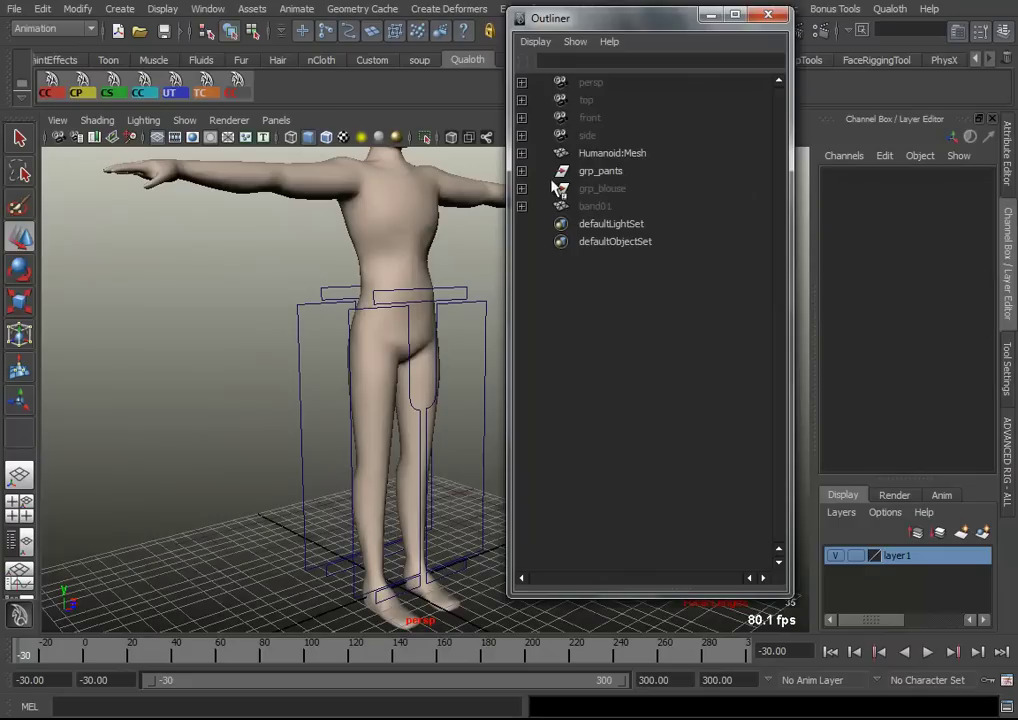
{"action": "left_click", "coordinate": [522, 171]}
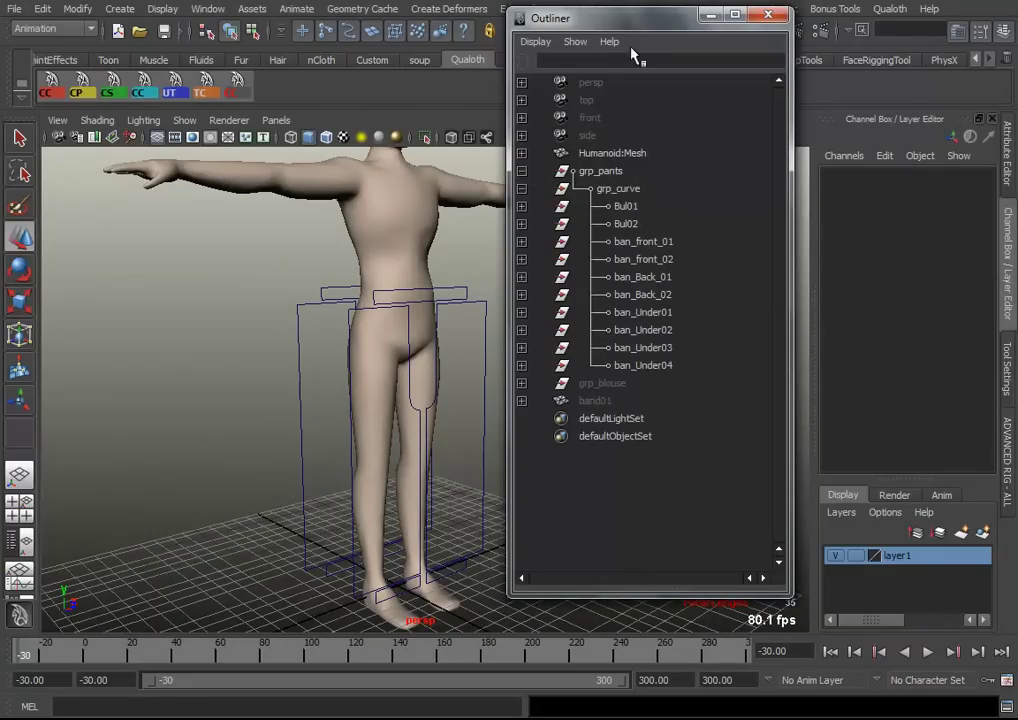
{"action": "left_click_drag", "start_coordinate": [632, 18], "coordinate": [746, 21]}
{"action": "left_click", "coordinate": [740, 209]}
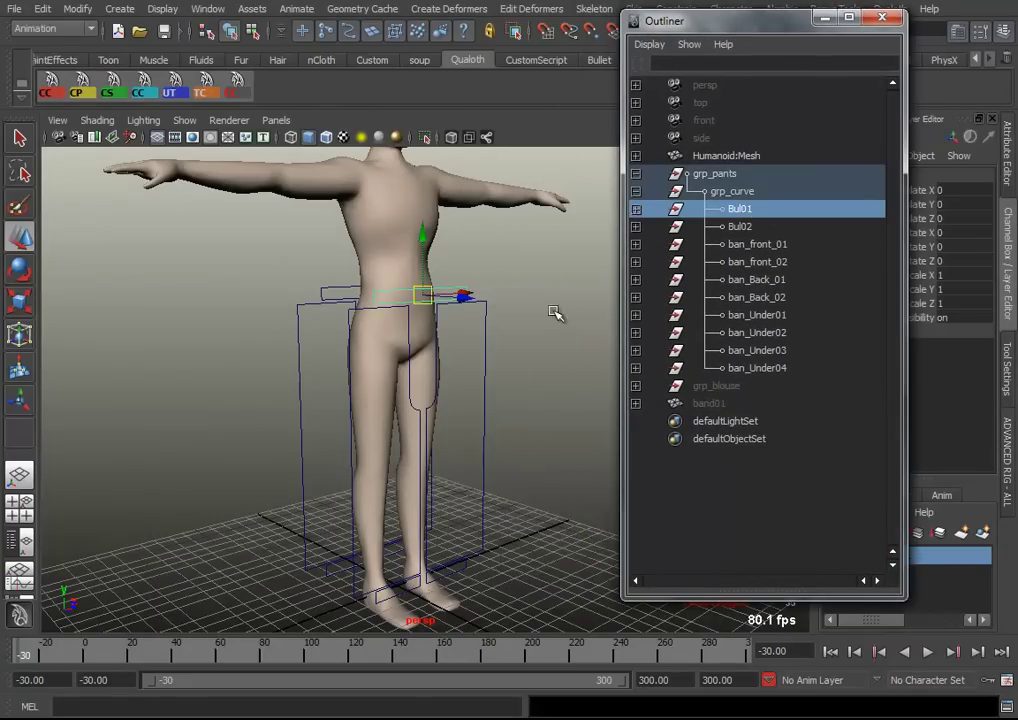
{"action": "left_click_drag", "start_coordinate": [554, 314], "coordinate": [434, 345], "text": "alt"}
{"action": "left_click_drag", "start_coordinate": [757, 103], "coordinate": [754, 106]}
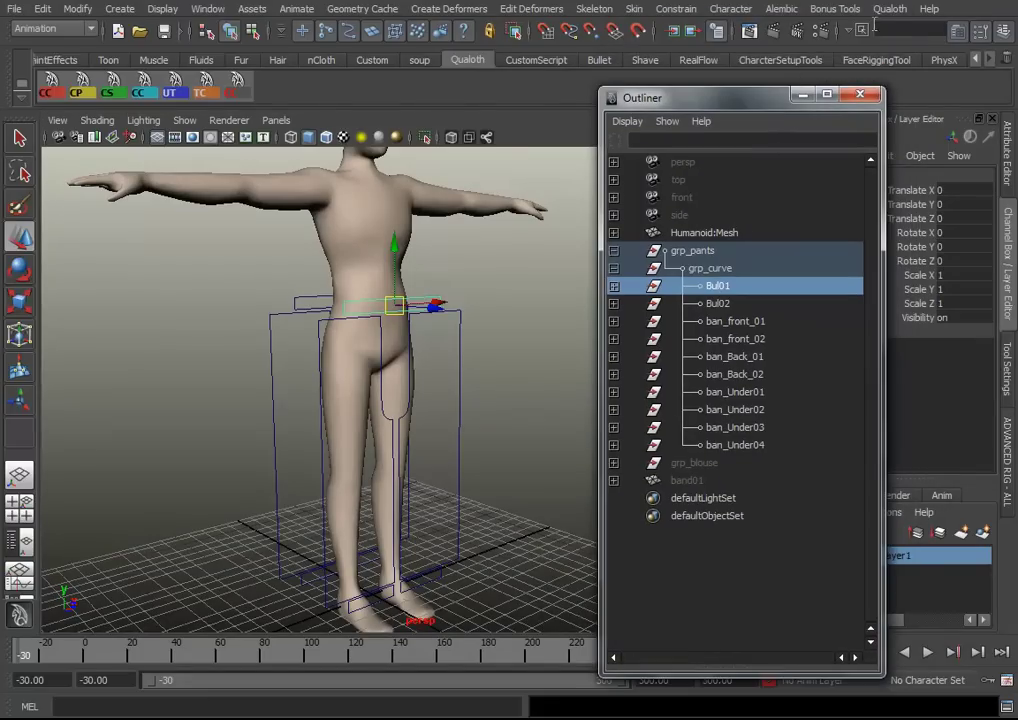
Create Qualoth cloth patterns from Bul01, Bul02 and the remaining band curves
{"action": "left_click", "coordinate": [888, 10]}
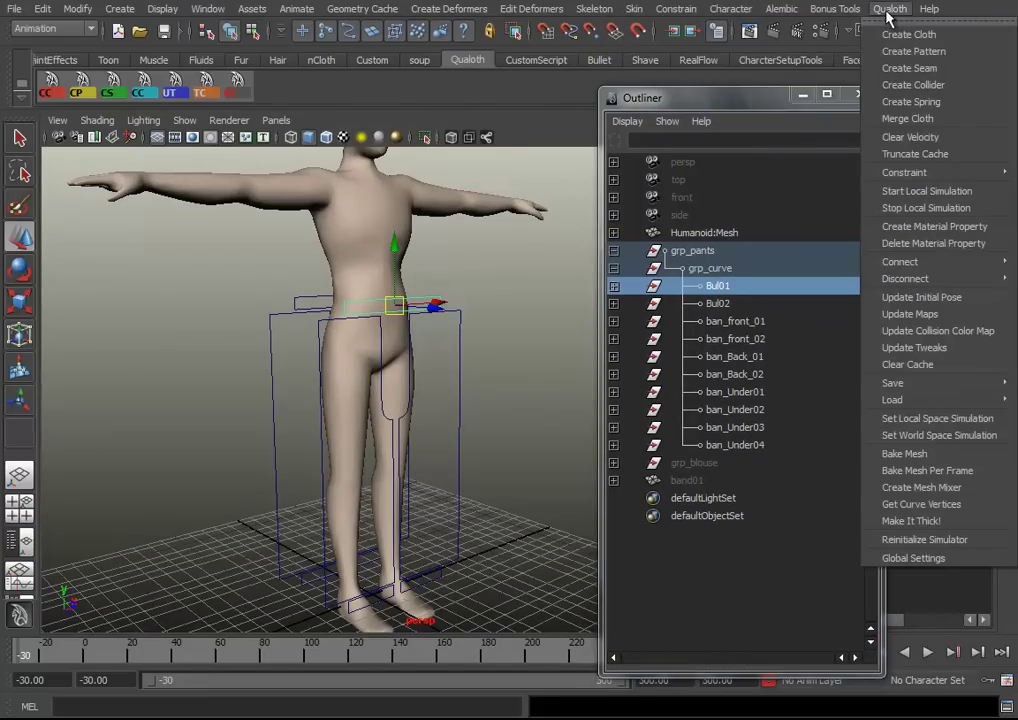
{"action": "left_click", "coordinate": [916, 53]}
{"action": "left_click", "coordinate": [718, 303]}
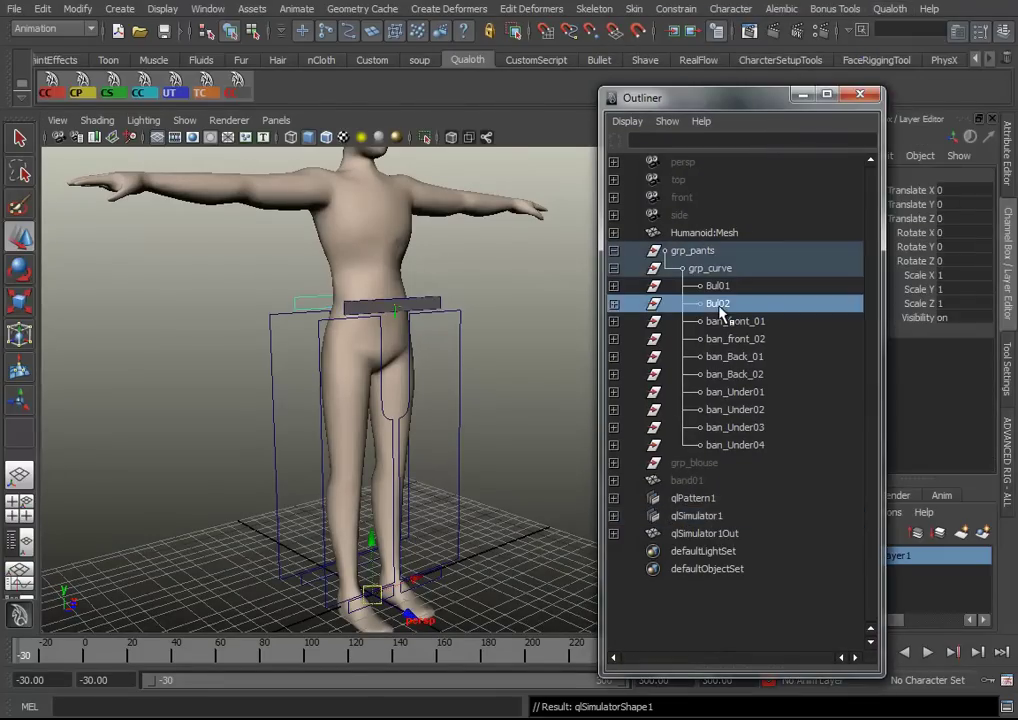
{"action": "key", "text": "g"}
{"action": "left_click", "coordinate": [708, 321]}
{"action": "key", "text": "g"}
{"action": "left_click", "coordinate": [736, 339]}
{"action": "key", "text": "g"}
{"action": "left_click", "coordinate": [742, 356]}
{"action": "key", "text": "g"}
{"action": "left_click", "coordinate": [745, 374]}
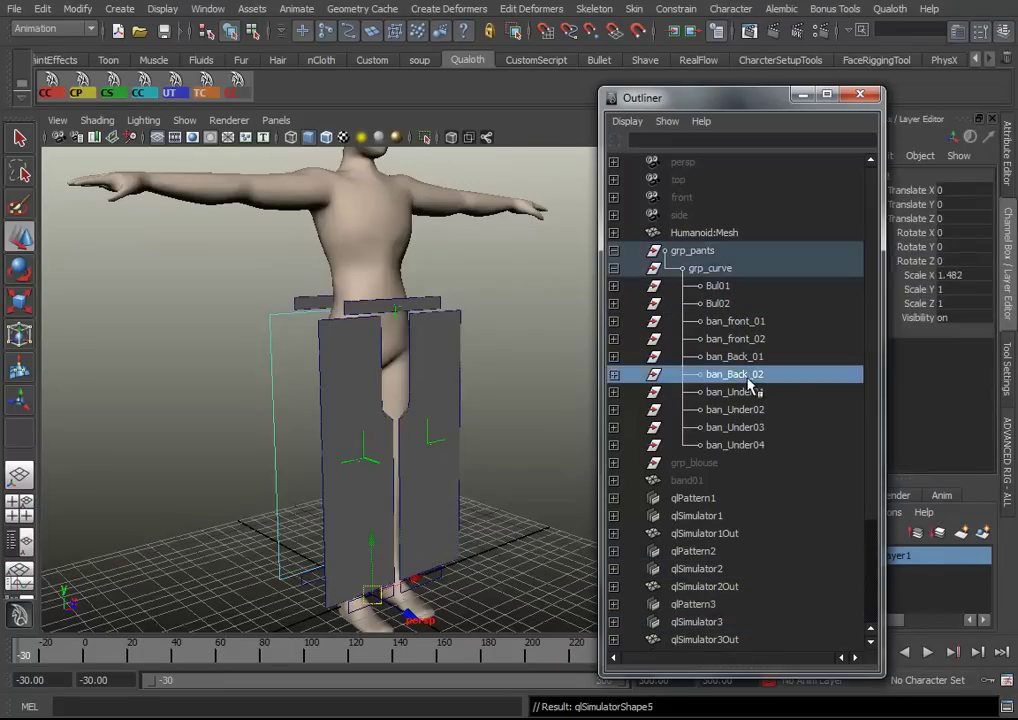
{"action": "key", "text": "g"}
Create cloth patterns from the under-leg curves ban_Under01 through ban_Under04
{"action": "left_click", "coordinate": [745, 392]}
{"action": "key", "text": "g"}
{"action": "left_click", "coordinate": [735, 409]}
{"action": "key", "text": "g"}
{"action": "left_click", "coordinate": [742, 427]}
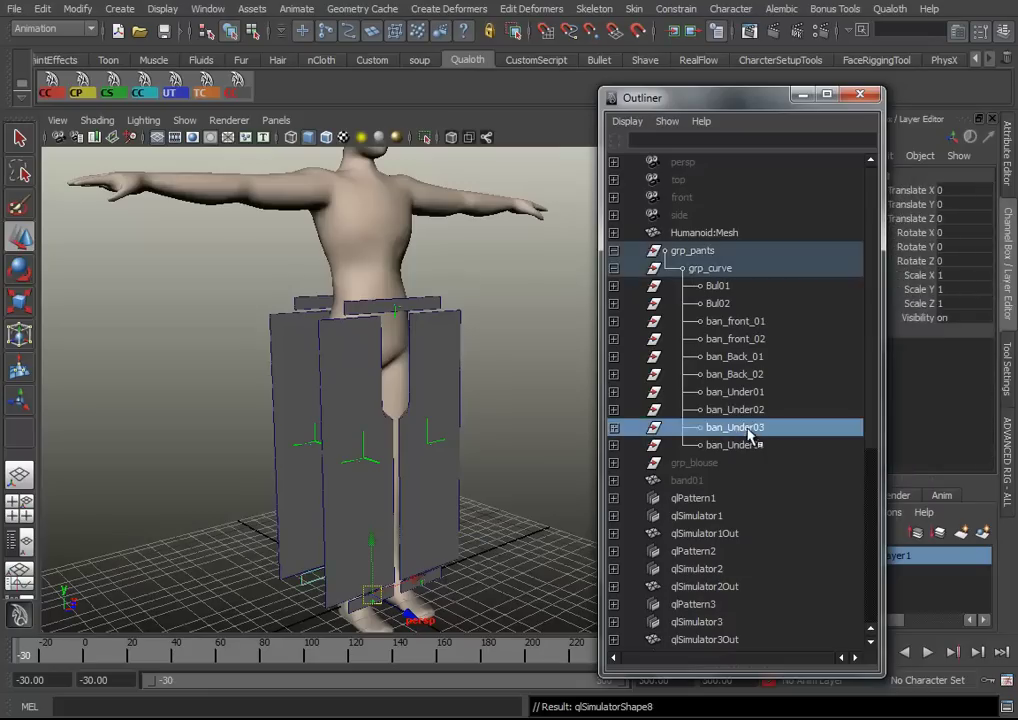
{"action": "key", "text": "g"}
{"action": "left_click", "coordinate": [749, 446]}
{"action": "key", "text": "g"}
{"action": "left_click_drag", "start_coordinate": [325, 428], "coordinate": [352, 432], "text": "alt"}
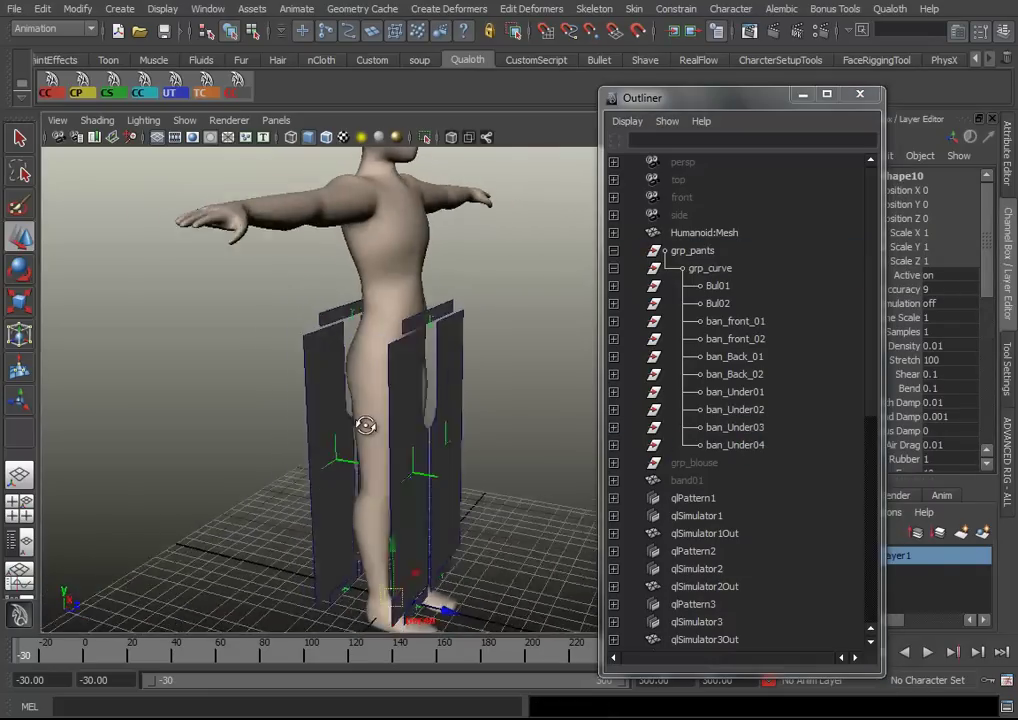
{"action": "left_click", "coordinate": [805, 94]}
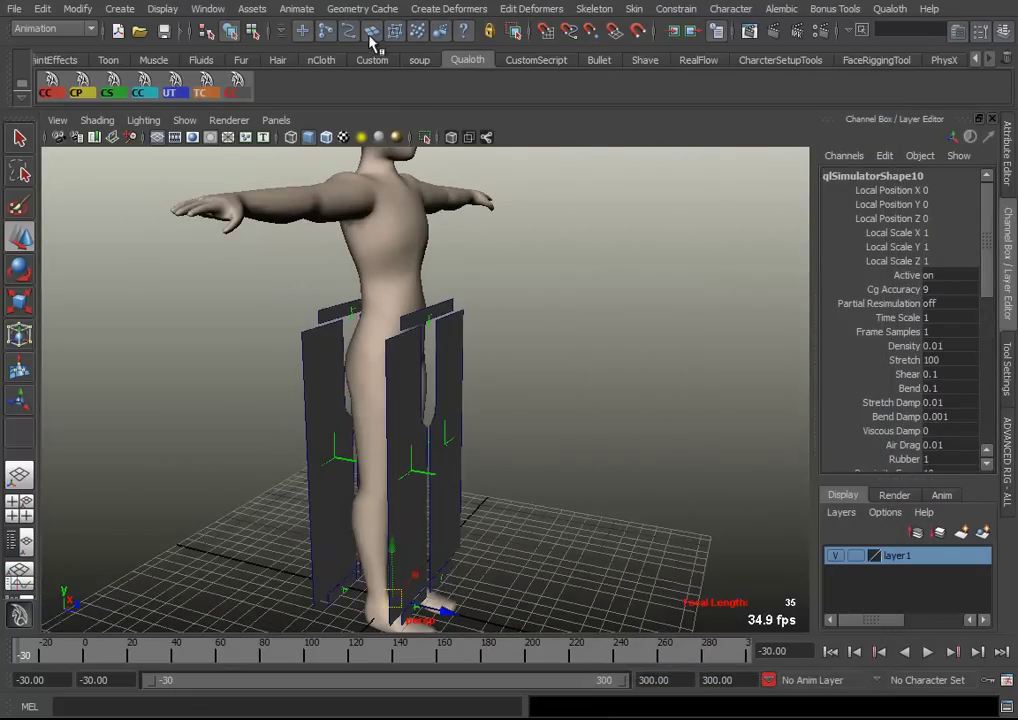
Set the body layer to Template and frame the cloth panels
{"action": "left_click", "coordinate": [857, 558]}
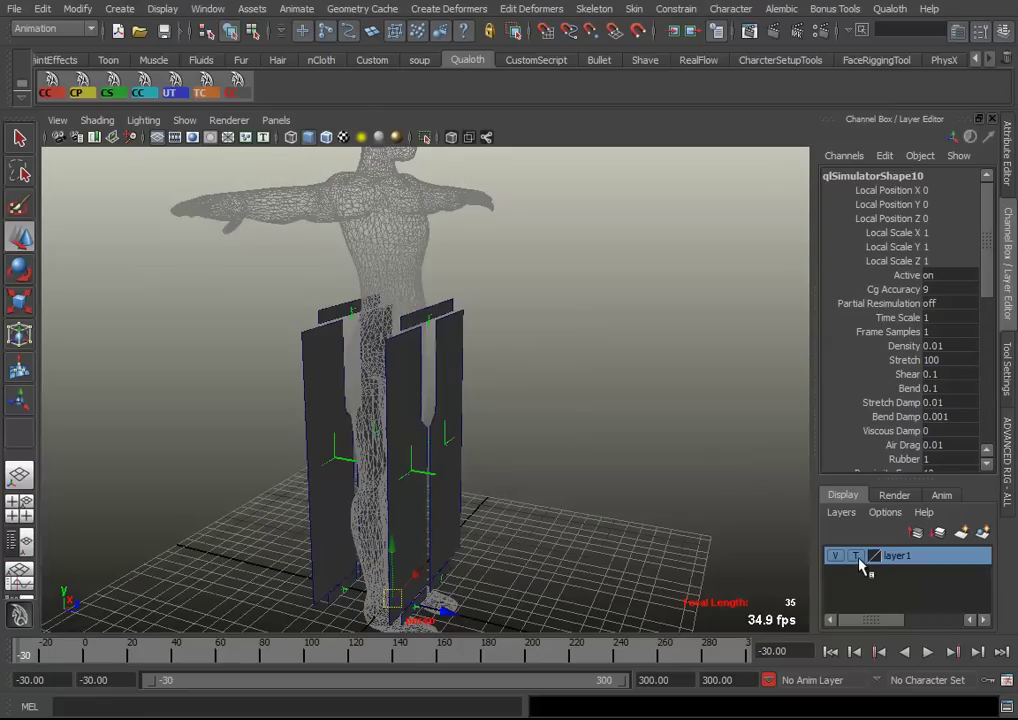
{"action": "left_click", "coordinate": [558, 484]}
{"action": "mouse_move", "coordinate": [318, 450]}
{"action": "left_mouse_down", "text": "alt"}
{"action": "mouse_move", "coordinate": [280, 461]}
{"action": "mouse_move", "coordinate": [302, 352]}
{"action": "left_mouse_up", "text": "alt"}
{"action": "mouse_move", "coordinate": [302, 352]}
{"action": "right_mouse_down", "text": "alt"}
{"action": "mouse_move", "coordinate": [498, 491]}
{"action": "mouse_move", "coordinate": [509, 354]}
{"action": "right_mouse_up", "text": "alt"}
{"action": "left_click_drag", "start_coordinate": [509, 354], "coordinate": [427, 416], "text": "alt"}
{"action": "mouse_move", "coordinate": [427, 416]}
{"action": "right_mouse_down", "text": "alt"}
{"action": "mouse_move", "coordinate": [539, 470]}
{"action": "mouse_move", "coordinate": [528, 412]}
{"action": "right_mouse_up", "text": "alt"}
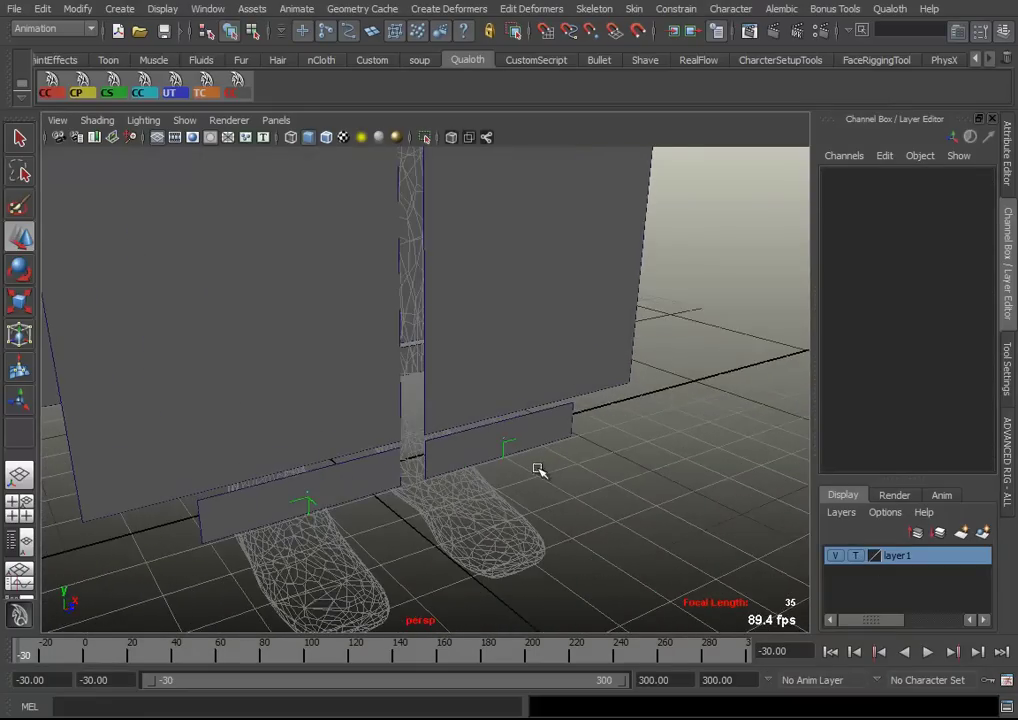
Create Qualoth seams on a panel edge and the left panel's top edge
{"action": "left_click", "coordinate": [535, 420]}
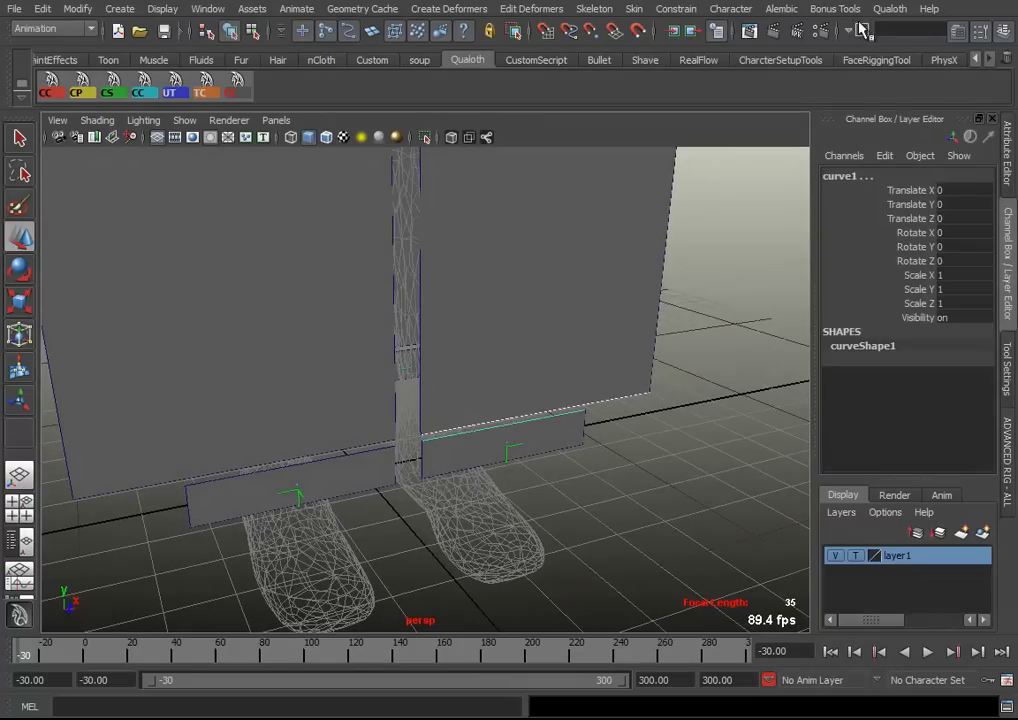
{"action": "left_click", "coordinate": [889, 9]}
{"action": "left_click", "coordinate": [910, 68]}
{"action": "mouse_move", "coordinate": [597, 150]}
{"action": "left_mouse_down", "text": "alt"}
{"action": "mouse_move", "coordinate": [627, 302]}
{"action": "mouse_move", "coordinate": [269, 462]}
{"action": "mouse_move", "coordinate": [311, 418]}
{"action": "left_mouse_up", "text": "alt"}
{"action": "left_click", "coordinate": [434, 441]}
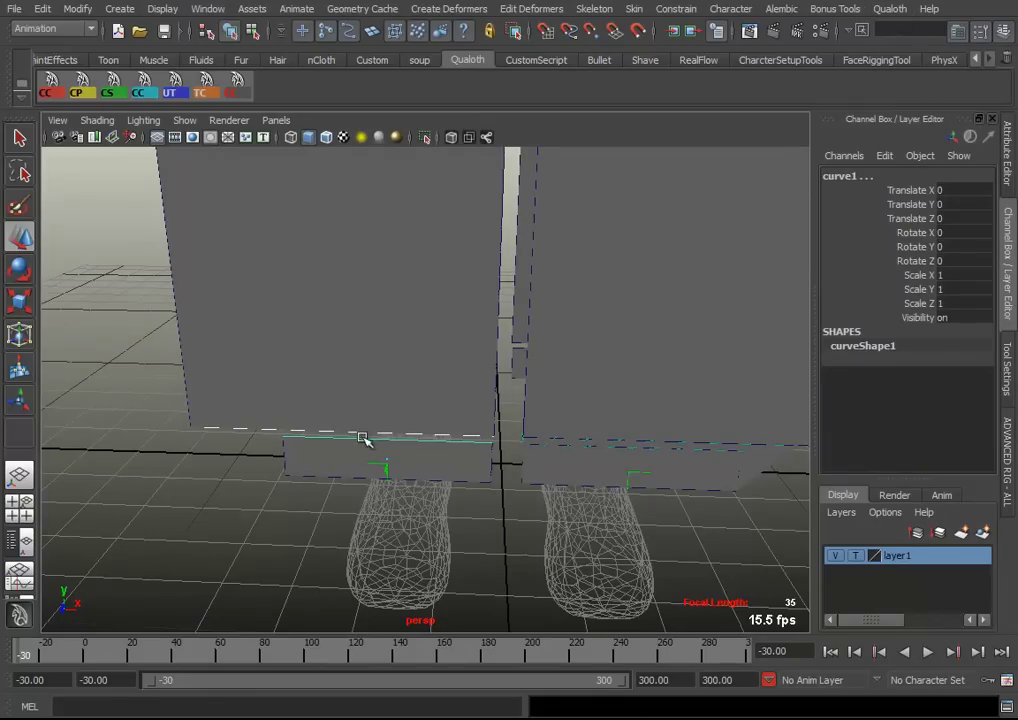
{"action": "key", "text": "g"}
Stitch three more panel edge curves with seams
{"action": "mouse_move", "coordinate": [382, 400]}
{"action": "left_mouse_down", "text": "alt"}
{"action": "mouse_move", "coordinate": [425, 504]}
{"action": "mouse_move", "coordinate": [393, 438]}
{"action": "mouse_move", "coordinate": [407, 638]}
{"action": "mouse_move", "coordinate": [539, 443]}
{"action": "mouse_move", "coordinate": [514, 443]}
{"action": "mouse_move", "coordinate": [377, 528]}
{"action": "mouse_move", "coordinate": [454, 345]}
{"action": "left_mouse_up", "text": "alt"}
{"action": "left_click", "coordinate": [436, 381]}
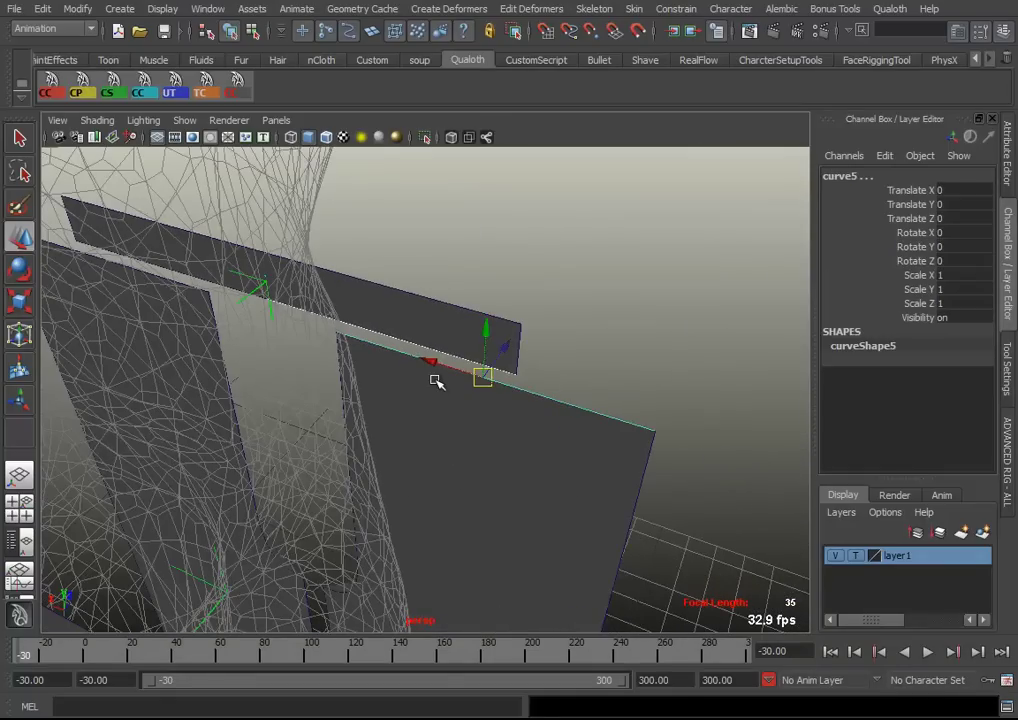
{"action": "key", "text": "g"}
{"action": "left_click", "coordinate": [155, 262]}
{"action": "key", "text": "g"}
{"action": "left_click", "coordinate": [386, 461]}
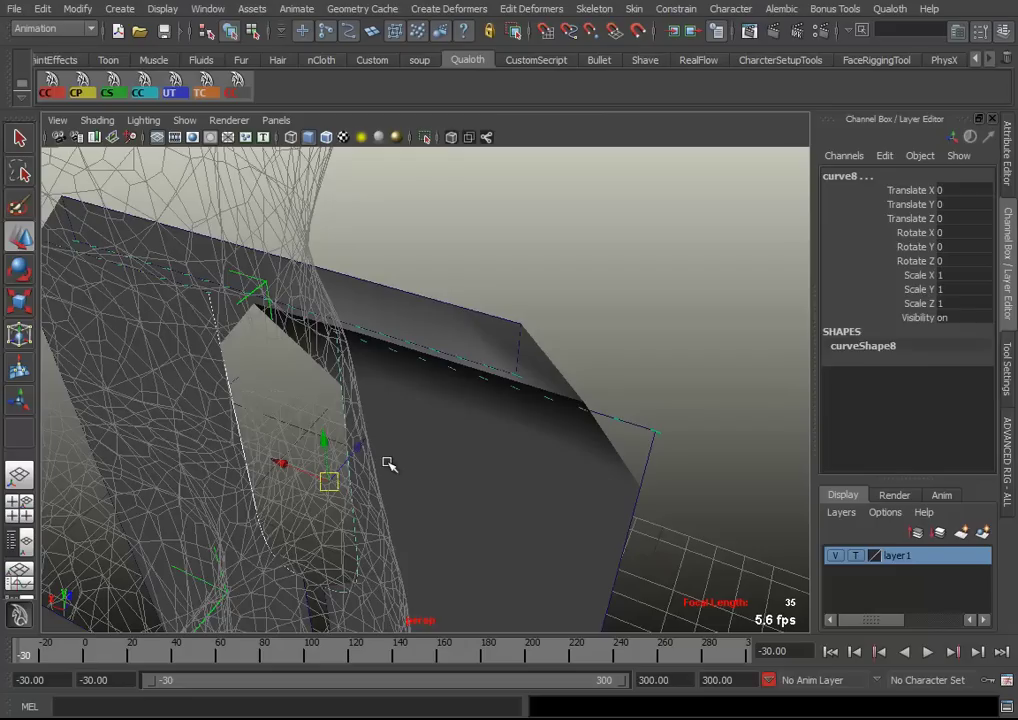
{"action": "key", "text": "g"}
{"action": "mouse_move", "coordinate": [476, 508]}
{"action": "left_mouse_down", "text": "alt"}
{"action": "mouse_move", "coordinate": [345, 466]}
{"action": "mouse_move", "coordinate": [145, 459]}
{"action": "mouse_move", "coordinate": [422, 393]}
{"action": "left_mouse_up", "text": "alt"}
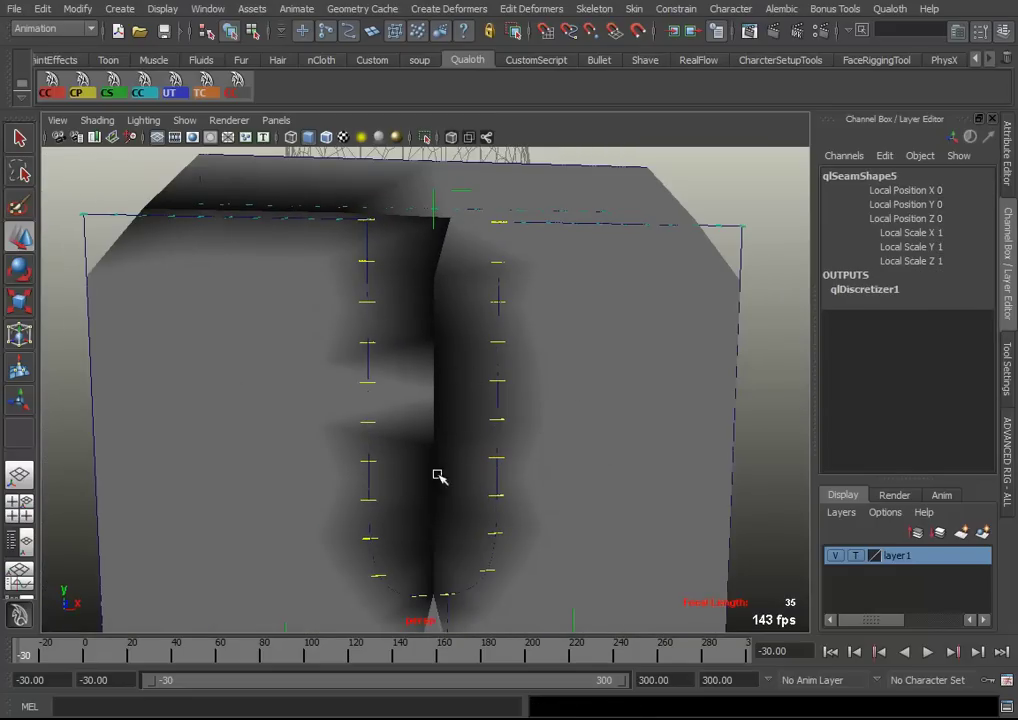
Seam the dark panels' matching edge curves, including a box-selected group of edges
{"action": "right_click_drag", "start_coordinate": [521, 457], "coordinate": [298, 420], "text": "alt"}
{"action": "mouse_move", "coordinate": [298, 420]}
{"action": "left_mouse_down", "text": "alt"}
{"action": "mouse_move", "coordinate": [357, 445]}
{"action": "mouse_move", "coordinate": [543, 432]}
{"action": "mouse_move", "coordinate": [401, 416]}
{"action": "mouse_move", "coordinate": [359, 463]}
{"action": "left_mouse_up", "text": "alt"}
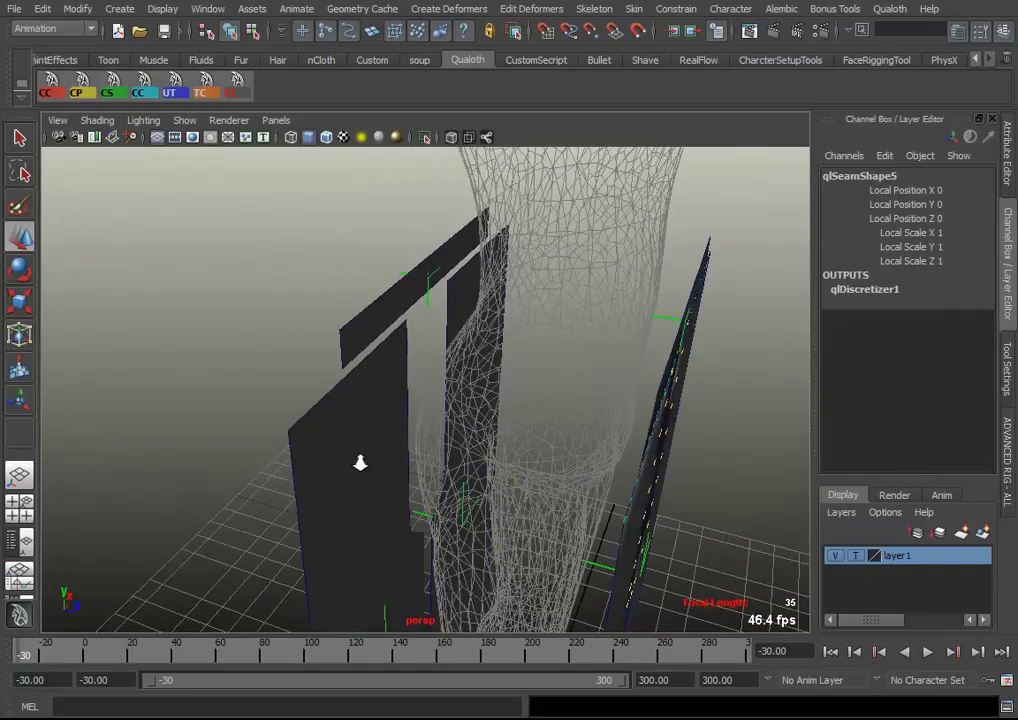
{"action": "right_click_drag", "start_coordinate": [359, 463], "coordinate": [436, 448], "text": "alt"}
{"action": "left_click_drag", "start_coordinate": [436, 448], "coordinate": [370, 445], "text": "alt"}
{"action": "left_click", "coordinate": [379, 335]}
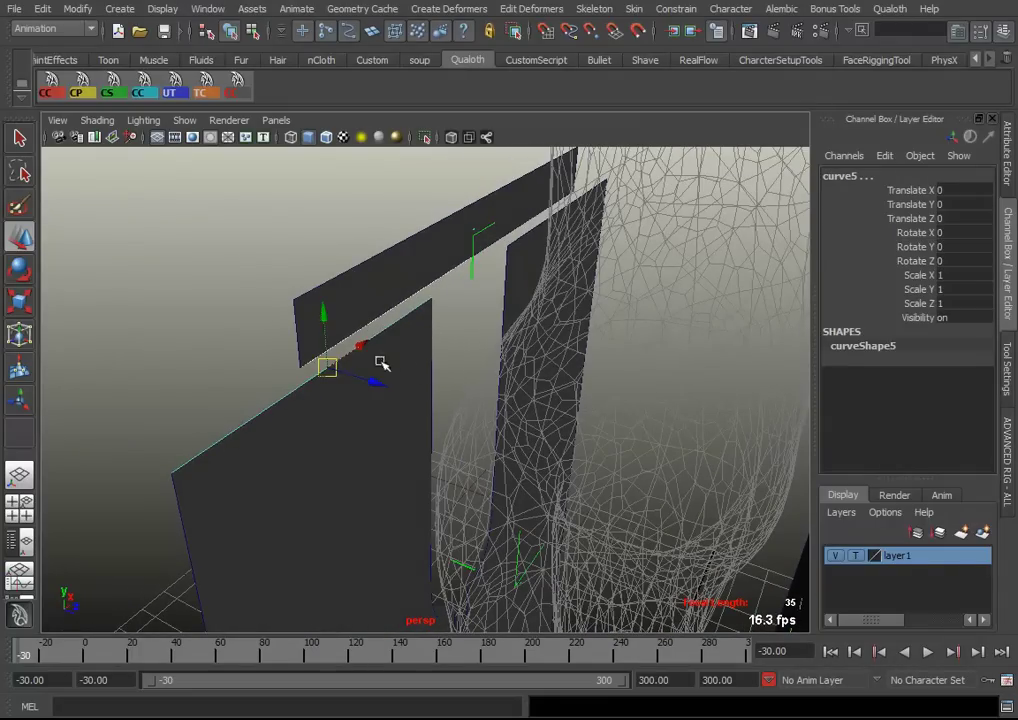
{"action": "left_click", "coordinate": [534, 220], "text": "shift"}
{"action": "key", "text": "g"}
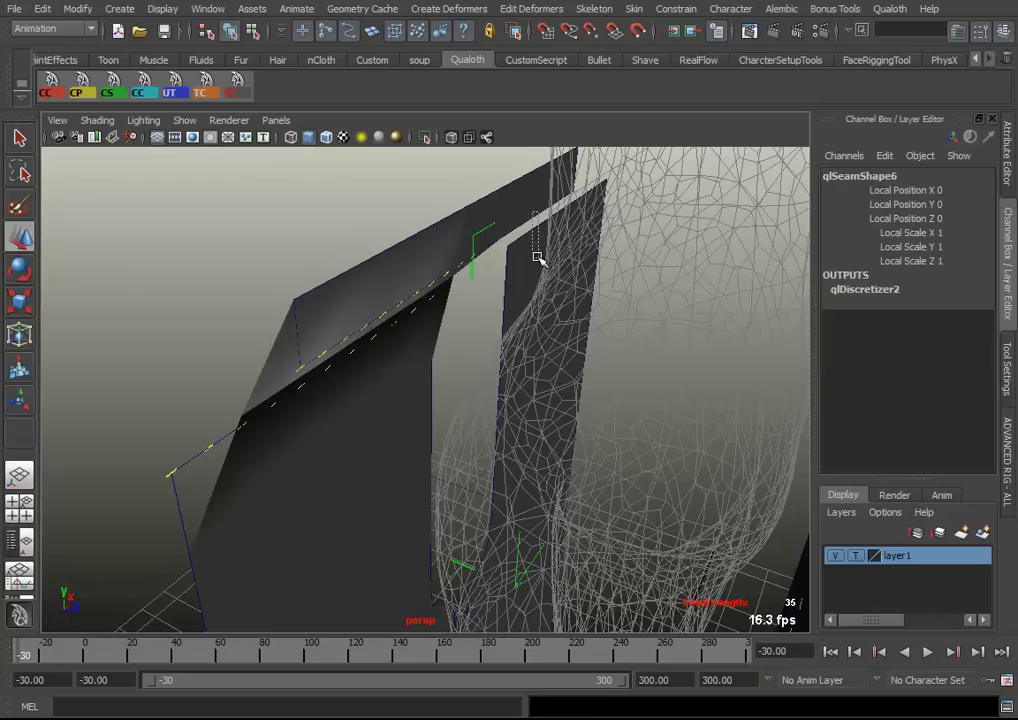
{"action": "key", "text": "g"}
{"action": "left_click_drag", "start_coordinate": [516, 388], "coordinate": [404, 422]}
{"action": "key", "text": "g"}
Seam the right panel's top edge and inspect the pattern panels near the foot
{"action": "mouse_move", "coordinate": [570, 461]}
{"action": "left_mouse_down", "text": "alt"}
{"action": "mouse_move", "coordinate": [402, 468]}
{"action": "mouse_move", "coordinate": [373, 355]}
{"action": "mouse_move", "coordinate": [418, 400]}
{"action": "mouse_move", "coordinate": [561, 257]}
{"action": "mouse_move", "coordinate": [716, 300]}
{"action": "mouse_move", "coordinate": [355, 374]}
{"action": "mouse_move", "coordinate": [370, 404]}
{"action": "mouse_move", "coordinate": [302, 357]}
{"action": "mouse_move", "coordinate": [273, 395]}
{"action": "mouse_move", "coordinate": [168, 441]}
{"action": "left_mouse_up", "text": "alt"}
{"action": "right_click_drag", "start_coordinate": [168, 441], "coordinate": [530, 515], "text": "alt"}
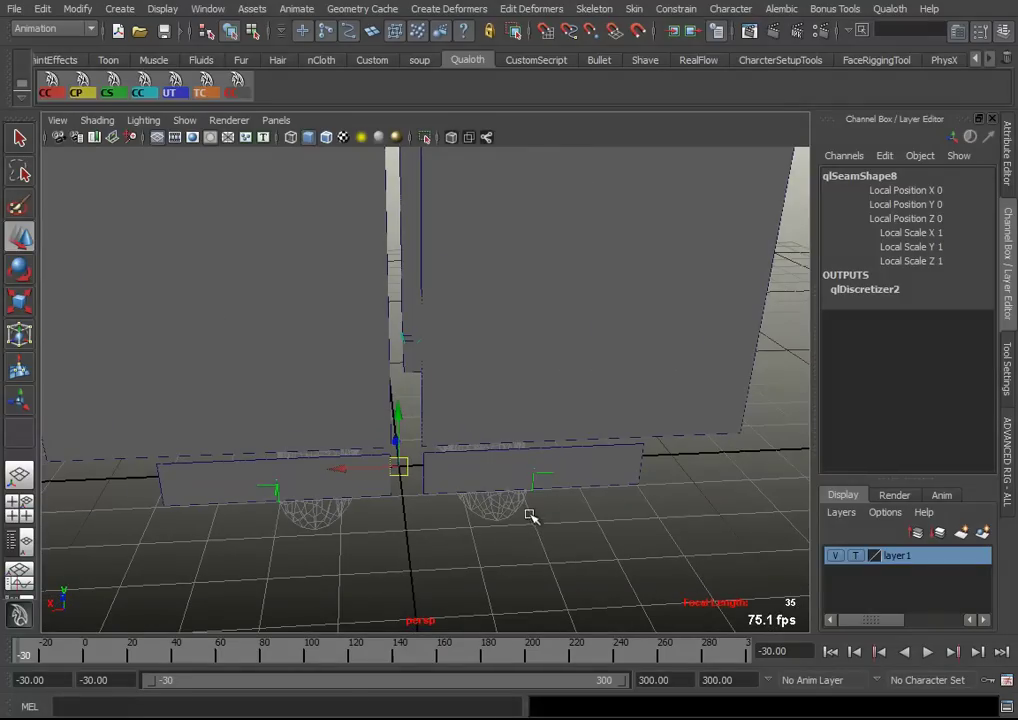
{"action": "left_click", "coordinate": [475, 464]}
{"action": "key", "text": "g"}
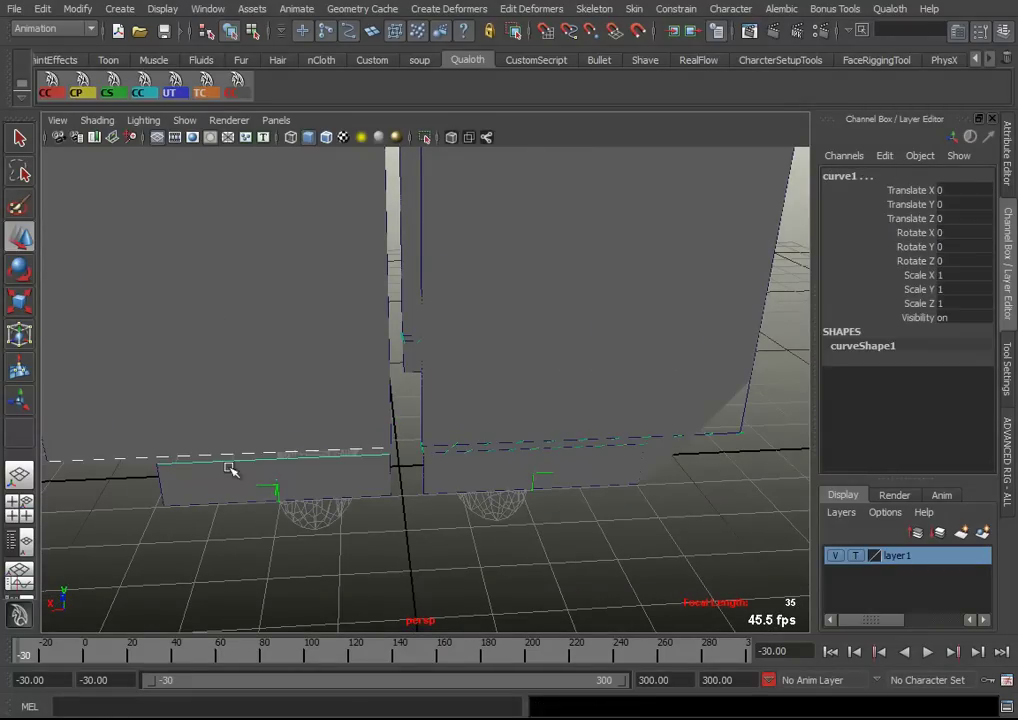
{"action": "mouse_move", "coordinate": [540, 407]}
{"action": "left_mouse_down", "text": "alt"}
{"action": "mouse_move", "coordinate": [518, 500]}
{"action": "mouse_move", "coordinate": [345, 422]}
{"action": "mouse_move", "coordinate": [134, 407]}
{"action": "mouse_move", "coordinate": [405, 367]}
{"action": "mouse_move", "coordinate": [518, 427]}
{"action": "mouse_move", "coordinate": [475, 391]}
{"action": "mouse_move", "coordinate": [465, 338]}
{"action": "mouse_move", "coordinate": [459, 409]}
{"action": "mouse_move", "coordinate": [409, 289]}
{"action": "mouse_move", "coordinate": [611, 431]}
{"action": "left_mouse_up", "text": "alt"}
{"action": "left_click", "coordinate": [482, 377]}
{"action": "left_click", "coordinate": [483, 363]}
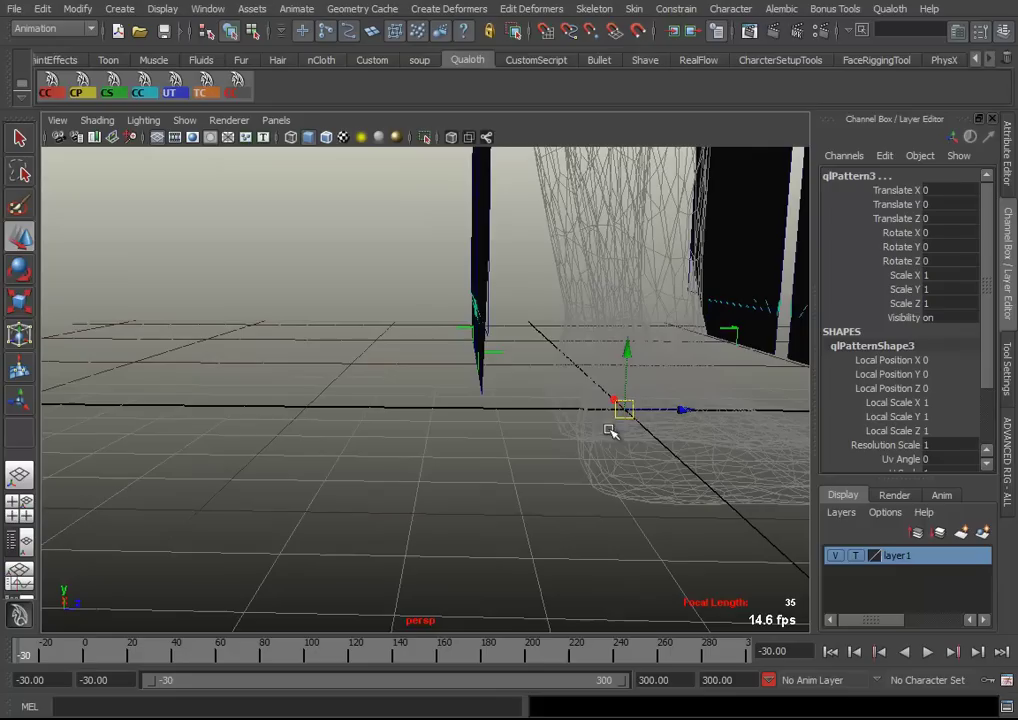
Switch Flip Normal on for qlPatternShape1 in the Channel Box
{"action": "mouse_move", "coordinate": [500, 367]}
{"action": "left_mouse_down", "text": "alt"}
{"action": "mouse_move", "coordinate": [445, 452]}
{"action": "mouse_move", "coordinate": [493, 447]}
{"action": "left_mouse_up", "text": "alt"}
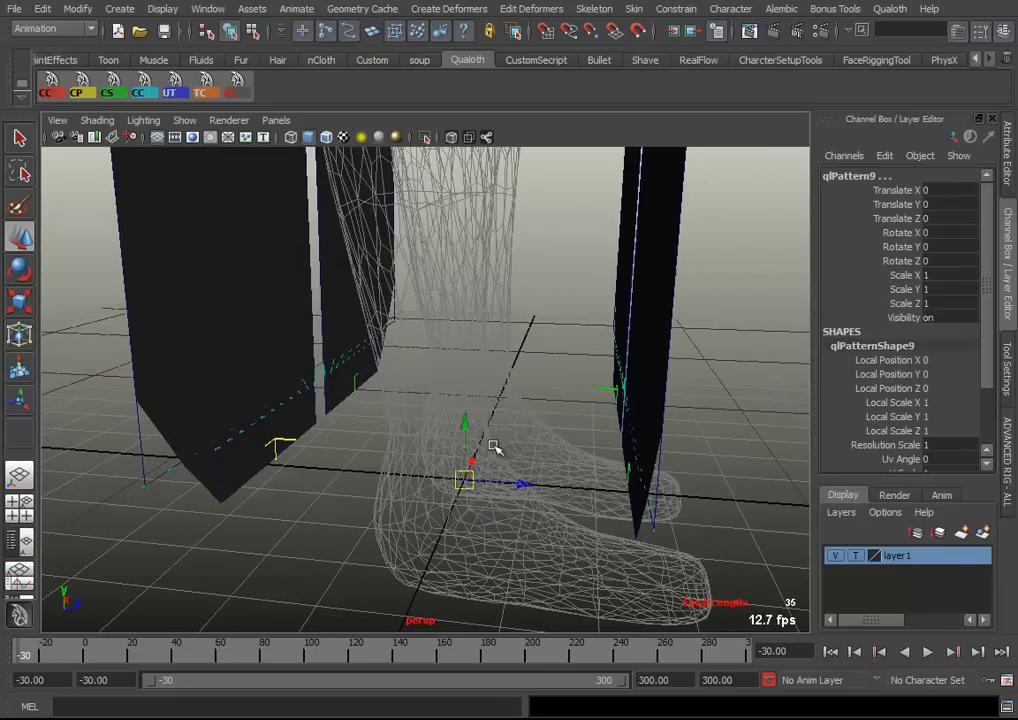
{"action": "left_click", "coordinate": [601, 402]}
{"action": "mouse_move", "coordinate": [601, 402]}
{"action": "left_mouse_down", "text": "alt"}
{"action": "mouse_move", "coordinate": [427, 443]}
{"action": "mouse_move", "coordinate": [461, 477]}
{"action": "mouse_move", "coordinate": [417, 395]}
{"action": "mouse_move", "coordinate": [427, 407]}
{"action": "mouse_move", "coordinate": [452, 379]}
{"action": "mouse_move", "coordinate": [430, 291]}
{"action": "left_mouse_up", "text": "alt"}
{"action": "mouse_move", "coordinate": [515, 417]}
{"action": "left_mouse_down", "text": "alt"}
{"action": "mouse_move", "coordinate": [398, 404]}
{"action": "mouse_move", "coordinate": [405, 398]}
{"action": "mouse_move", "coordinate": [416, 427]}
{"action": "mouse_move", "coordinate": [438, 367]}
{"action": "mouse_move", "coordinate": [470, 362]}
{"action": "left_mouse_up", "text": "alt"}
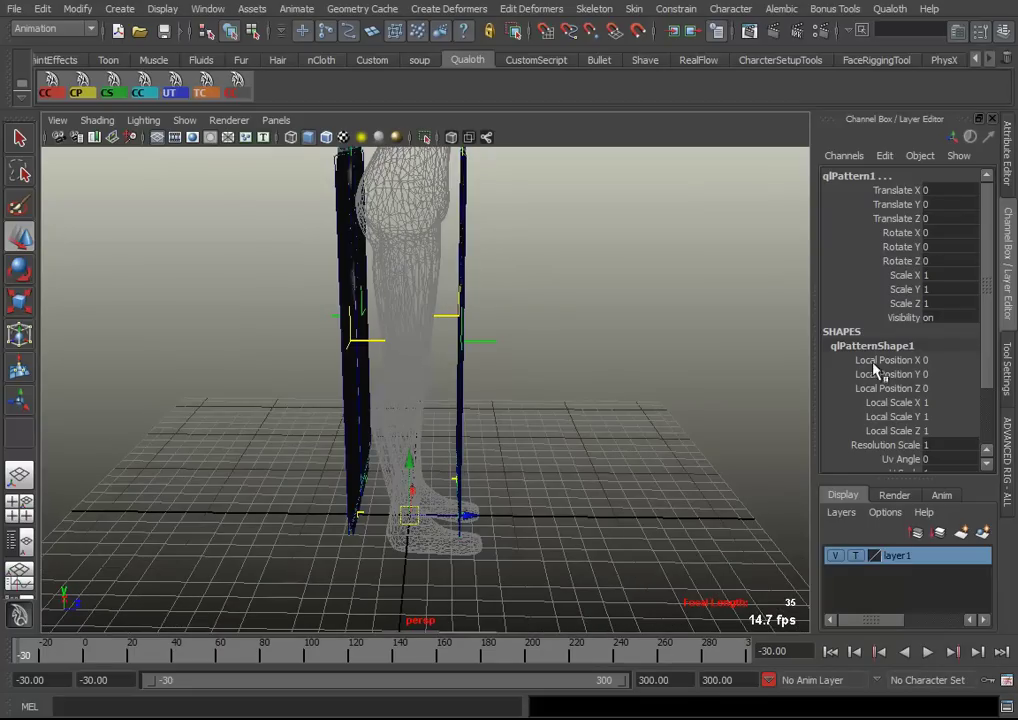
{"action": "scroll", "coordinate": [903, 378], "scroll_direction": "down", "scroll_amount": 3}
{"action": "double_click", "coordinate": [947, 423]}
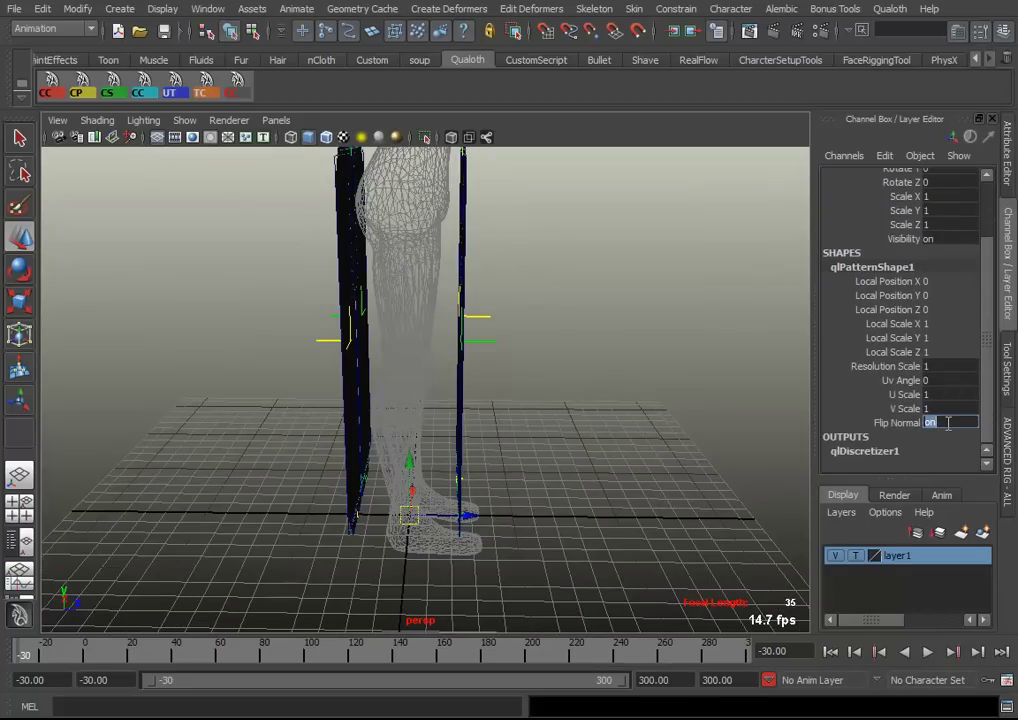
{"action": "mouse_move", "coordinate": [642, 345]}
{"action": "left_mouse_down", "text": "alt"}
{"action": "mouse_move", "coordinate": [603, 386]}
{"action": "mouse_move", "coordinate": [486, 382]}
{"action": "mouse_move", "coordinate": [529, 386]}
{"action": "mouse_move", "coordinate": [593, 420]}
{"action": "mouse_move", "coordinate": [448, 439]}
{"action": "mouse_move", "coordinate": [489, 425]}
{"action": "mouse_move", "coordinate": [518, 441]}
{"action": "left_mouse_up", "text": "alt"}
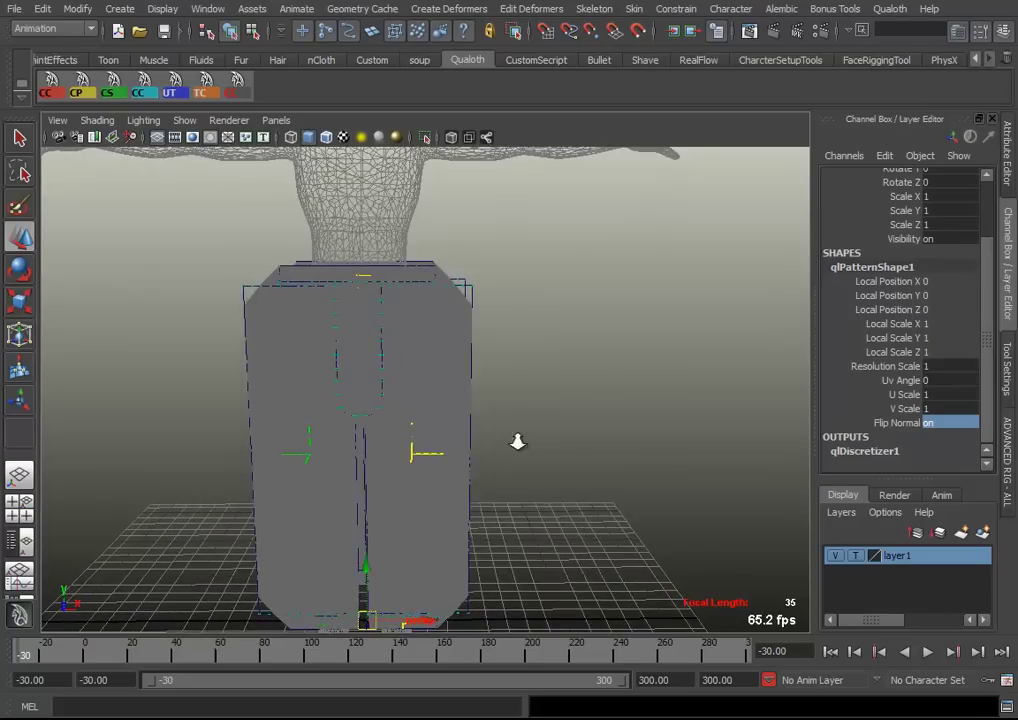
{"action": "scroll", "coordinate": [530, 460], "scroll_direction": "up", "scroll_amount": 5}
{"action": "mouse_move", "coordinate": [554, 482]}
{"action": "left_mouse_down", "text": "alt"}
{"action": "mouse_move", "coordinate": [559, 470]}
{"action": "mouse_move", "coordinate": [500, 431]}
{"action": "left_mouse_up", "text": "alt"}
Create seams from a vertical panel edge and its matching edge curve
{"action": "left_click", "coordinate": [490, 434]}
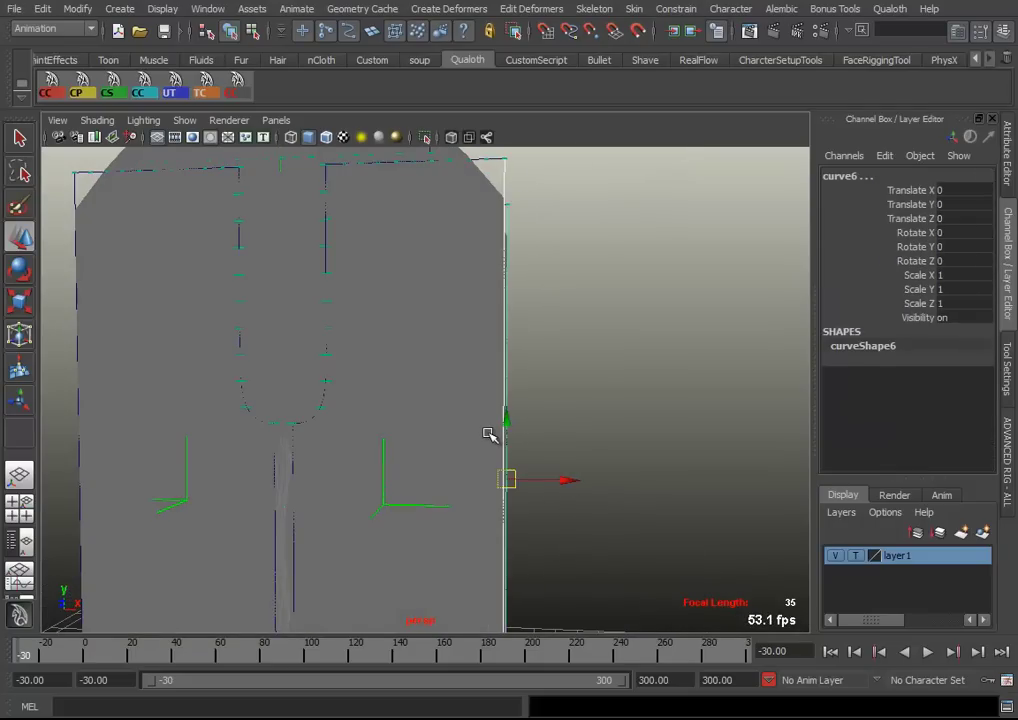
{"action": "left_click", "coordinate": [889, 8]}
{"action": "left_click", "coordinate": [905, 68]}
{"action": "mouse_move", "coordinate": [560, 330]}
{"action": "left_mouse_down", "text": "alt"}
{"action": "mouse_move", "coordinate": [522, 306]}
{"action": "mouse_move", "coordinate": [484, 352]}
{"action": "mouse_move", "coordinate": [430, 291]}
{"action": "mouse_move", "coordinate": [390, 302]}
{"action": "left_mouse_up", "text": "alt"}
{"action": "left_click", "coordinate": [338, 311]}
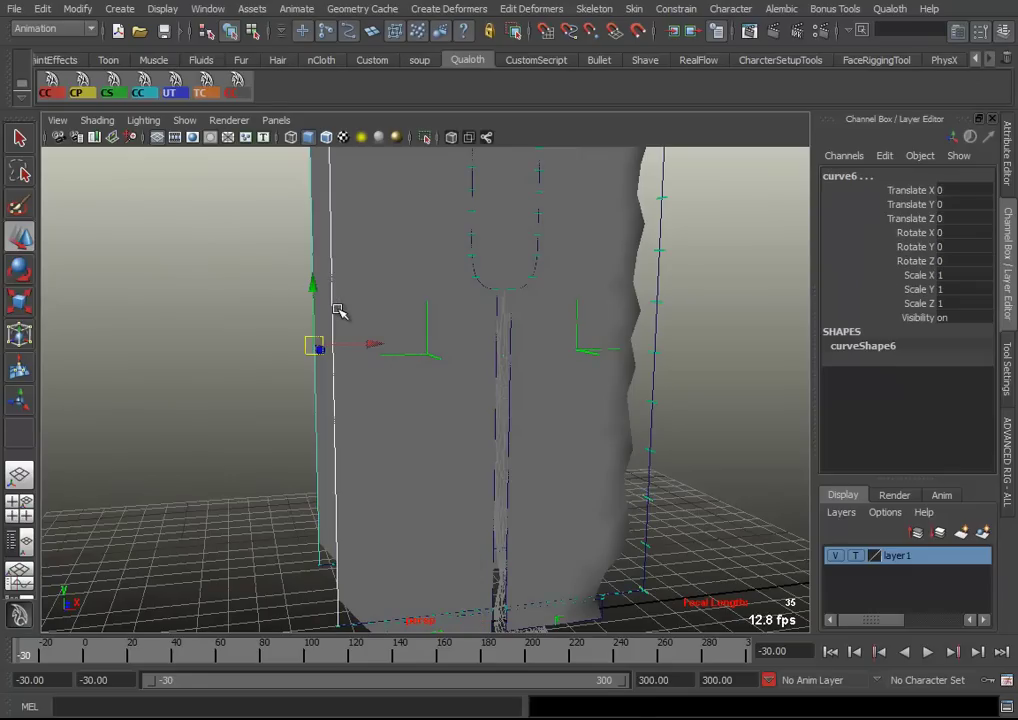
{"action": "key", "text": "g"}
Select the matching front and back waist edge curves for a seam
{"action": "mouse_move", "coordinate": [377, 275]}
{"action": "left_mouse_down", "text": "alt"}
{"action": "mouse_move", "coordinate": [322, 333]}
{"action": "mouse_move", "coordinate": [377, 354]}
{"action": "mouse_move", "coordinate": [320, 418]}
{"action": "left_mouse_up", "text": "alt"}
{"action": "mouse_move", "coordinate": [320, 418]}
{"action": "right_mouse_down", "text": "alt"}
{"action": "mouse_move", "coordinate": [536, 527]}
{"action": "mouse_move", "coordinate": [373, 426]}
{"action": "right_mouse_up", "text": "alt"}
{"action": "mouse_move", "coordinate": [373, 426]}
{"action": "left_mouse_down", "text": "alt"}
{"action": "mouse_move", "coordinate": [357, 388]}
{"action": "mouse_move", "coordinate": [478, 311]}
{"action": "mouse_move", "coordinate": [389, 348]}
{"action": "left_mouse_up", "text": "alt"}
{"action": "left_click", "coordinate": [466, 310]}
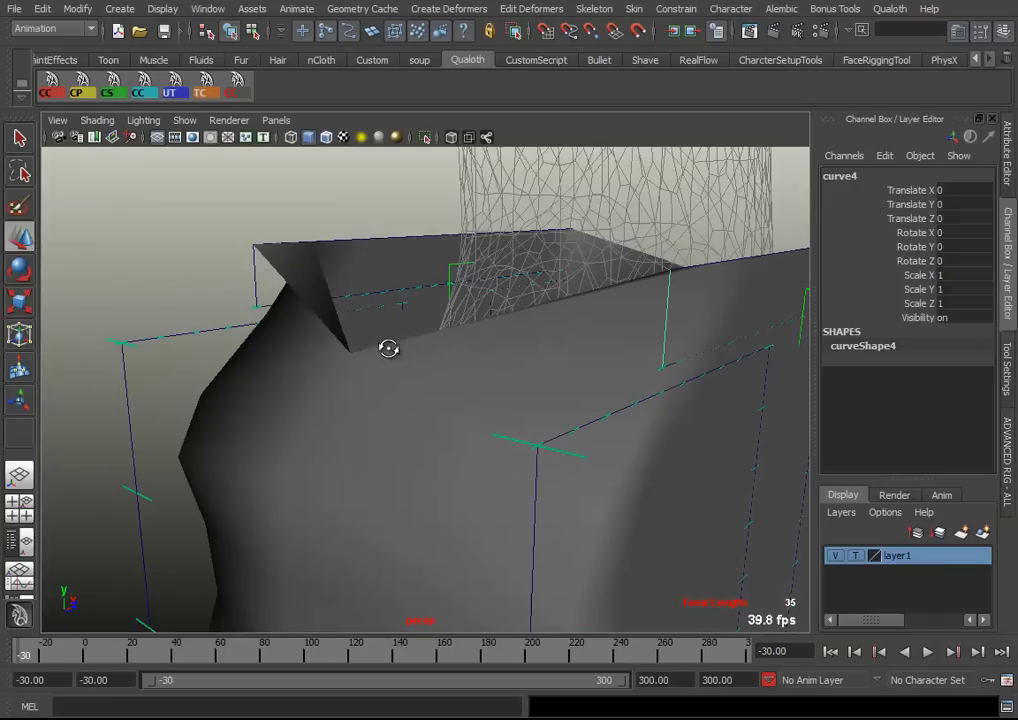
{"action": "left_click", "coordinate": [253, 282], "text": "shift"}
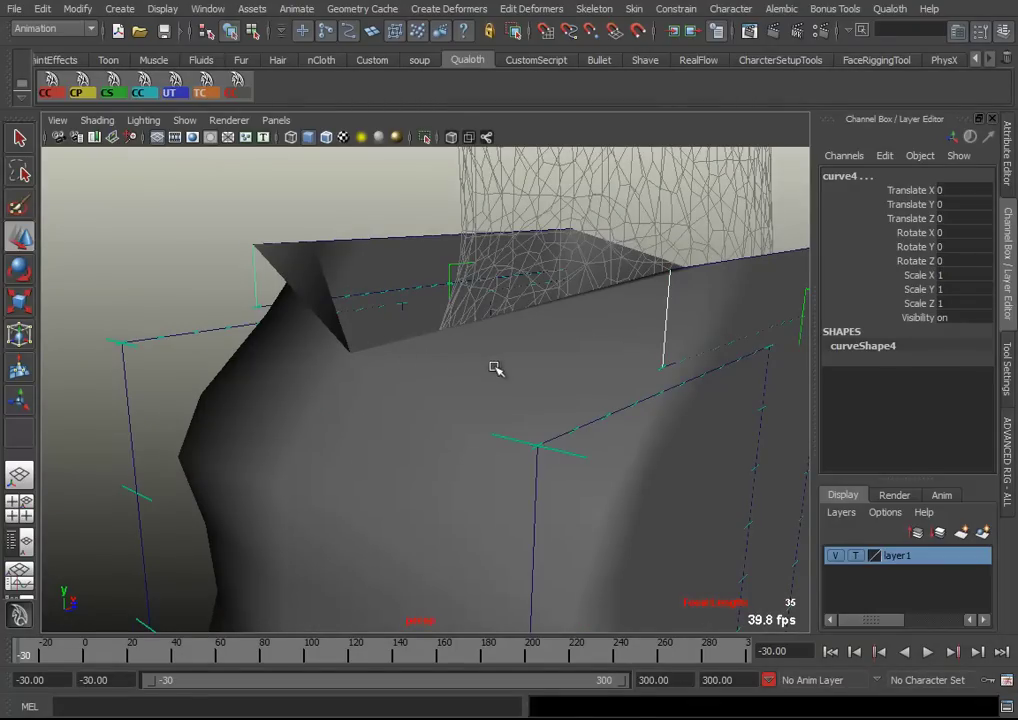
{"action": "mouse_move", "coordinate": [607, 420]}
{"action": "left_mouse_down", "text": "alt"}
{"action": "mouse_move", "coordinate": [382, 395]}
{"action": "mouse_move", "coordinate": [488, 413]}
{"action": "mouse_move", "coordinate": [520, 358]}
{"action": "left_mouse_up", "text": "alt"}
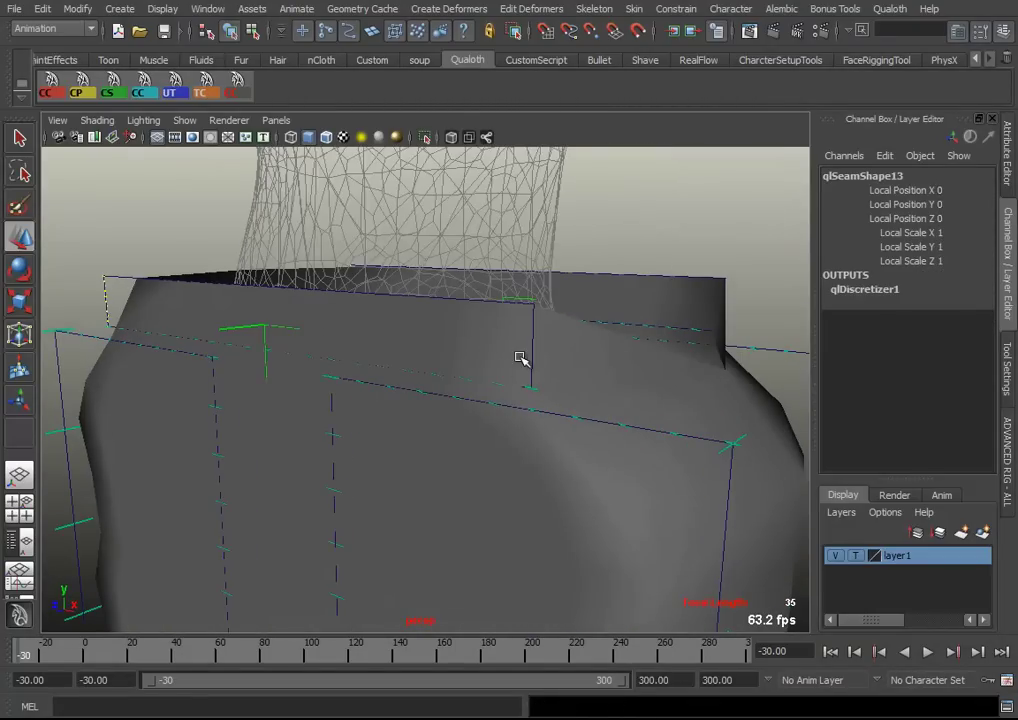
Pick the neighbouring side edge curves near the cuffs and check the new seam
{"action": "left_click", "coordinate": [531, 349]}
{"action": "mouse_move", "coordinate": [726, 305]}
{"action": "left_mouse_down", "text": "alt"}
{"action": "mouse_move", "coordinate": [686, 363]}
{"action": "mouse_move", "coordinate": [685, 343]}
{"action": "left_mouse_up", "text": "alt"}
{"action": "left_click", "coordinate": [675, 338], "text": "shift"}
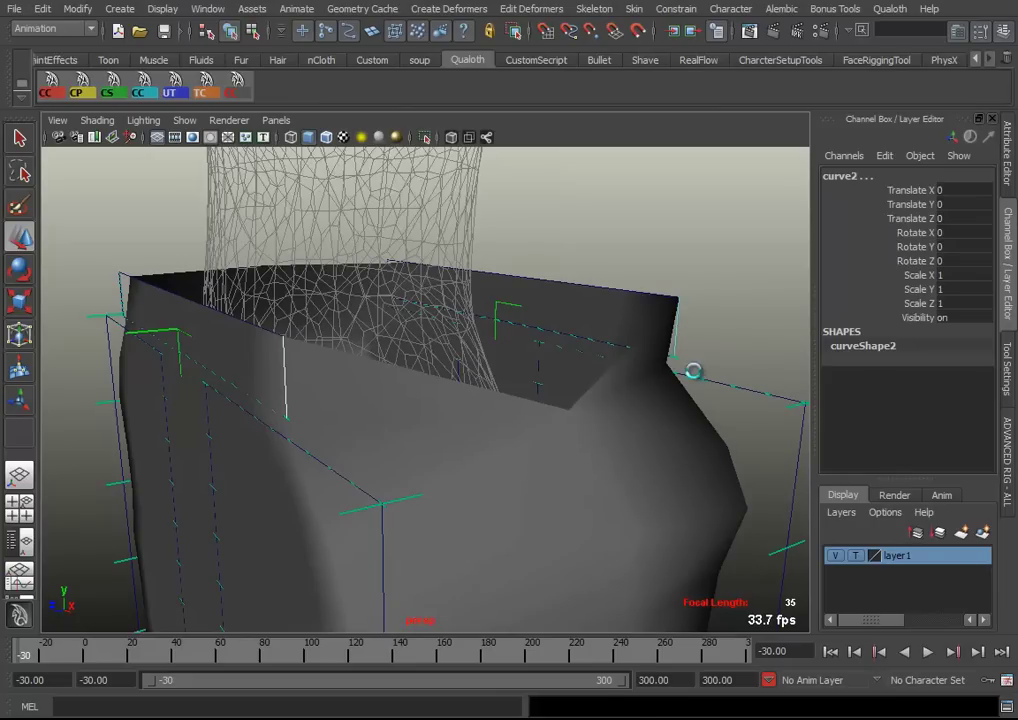
{"action": "mouse_move", "coordinate": [591, 450]}
{"action": "left_mouse_down", "text": "alt"}
{"action": "mouse_move", "coordinate": [455, 232]}
{"action": "mouse_move", "coordinate": [505, 348]}
{"action": "mouse_move", "coordinate": [440, 333]}
{"action": "mouse_move", "coordinate": [566, 372]}
{"action": "mouse_move", "coordinate": [485, 354]}
{"action": "mouse_move", "coordinate": [518, 368]}
{"action": "mouse_move", "coordinate": [535, 341]}
{"action": "left_mouse_up", "text": "alt"}
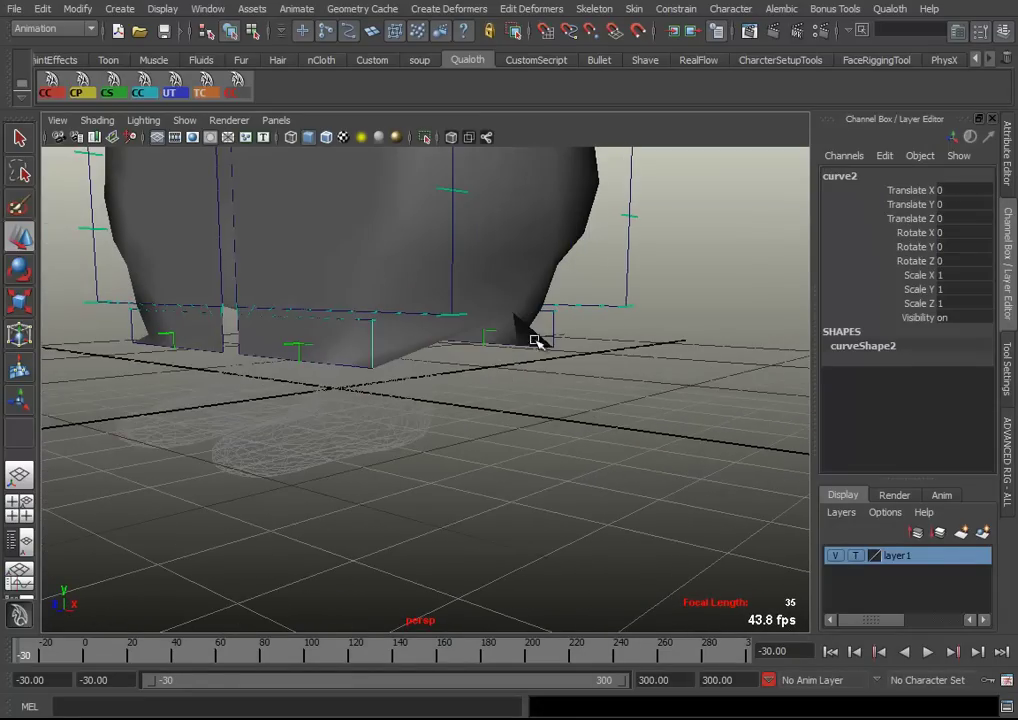
{"action": "left_click", "coordinate": [568, 388]}
{"action": "mouse_move", "coordinate": [568, 390]}
{"action": "left_mouse_down", "text": "alt"}
{"action": "mouse_move", "coordinate": [459, 354]}
{"action": "mouse_move", "coordinate": [734, 370]}
{"action": "mouse_move", "coordinate": [475, 362]}
{"action": "left_mouse_up", "text": "alt"}
{"action": "left_click", "coordinate": [514, 396]}
{"action": "mouse_move", "coordinate": [514, 396]}
{"action": "left_mouse_down", "text": "alt"}
{"action": "mouse_move", "coordinate": [443, 393]}
{"action": "mouse_move", "coordinate": [489, 398]}
{"action": "left_mouse_up", "text": "alt"}
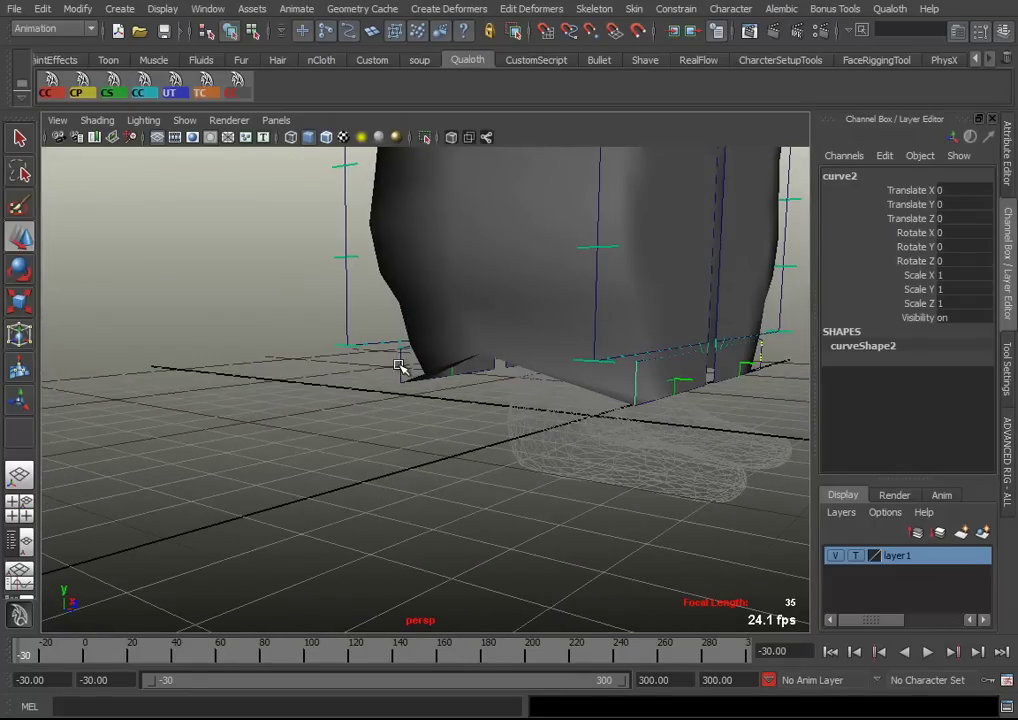
Seam the selected side edges and the inner-leg edge curves
{"action": "key", "text": "g"}
{"action": "mouse_move", "coordinate": [762, 404]}
{"action": "left_mouse_down", "text": "alt"}
{"action": "mouse_move", "coordinate": [504, 280]}
{"action": "mouse_move", "coordinate": [416, 379]}
{"action": "mouse_move", "coordinate": [475, 370]}
{"action": "mouse_move", "coordinate": [471, 361]}
{"action": "left_mouse_up", "text": "alt"}
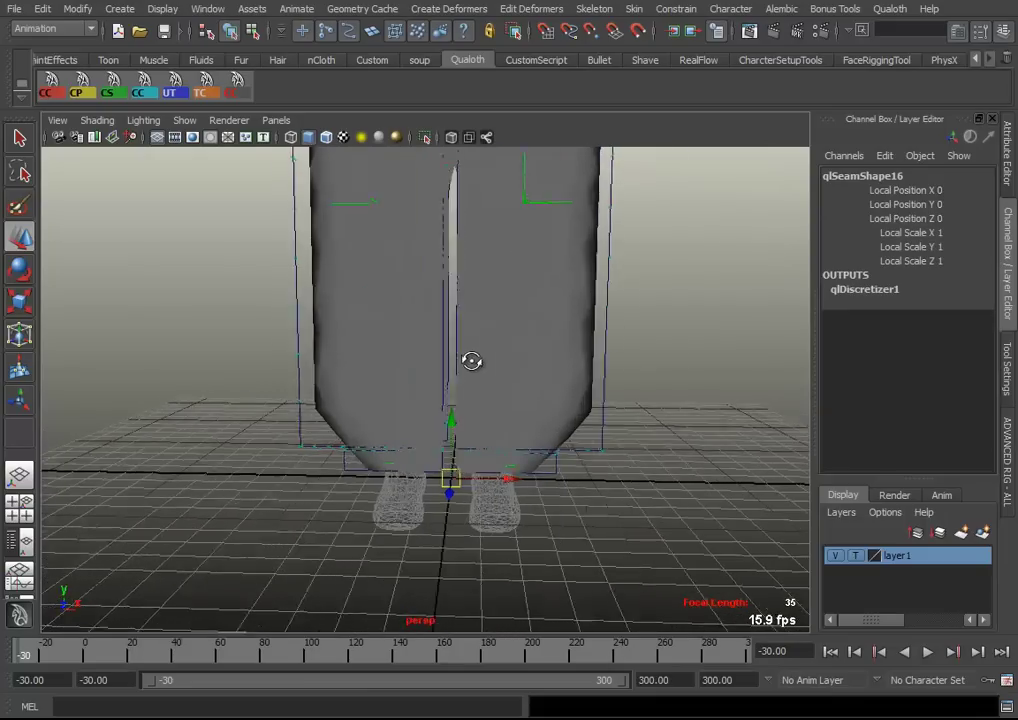
{"action": "scroll", "coordinate": [541, 416], "scroll_direction": "up", "scroll_amount": 2}
{"action": "scroll", "coordinate": [522, 392], "scroll_direction": "up", "scroll_amount": 1}
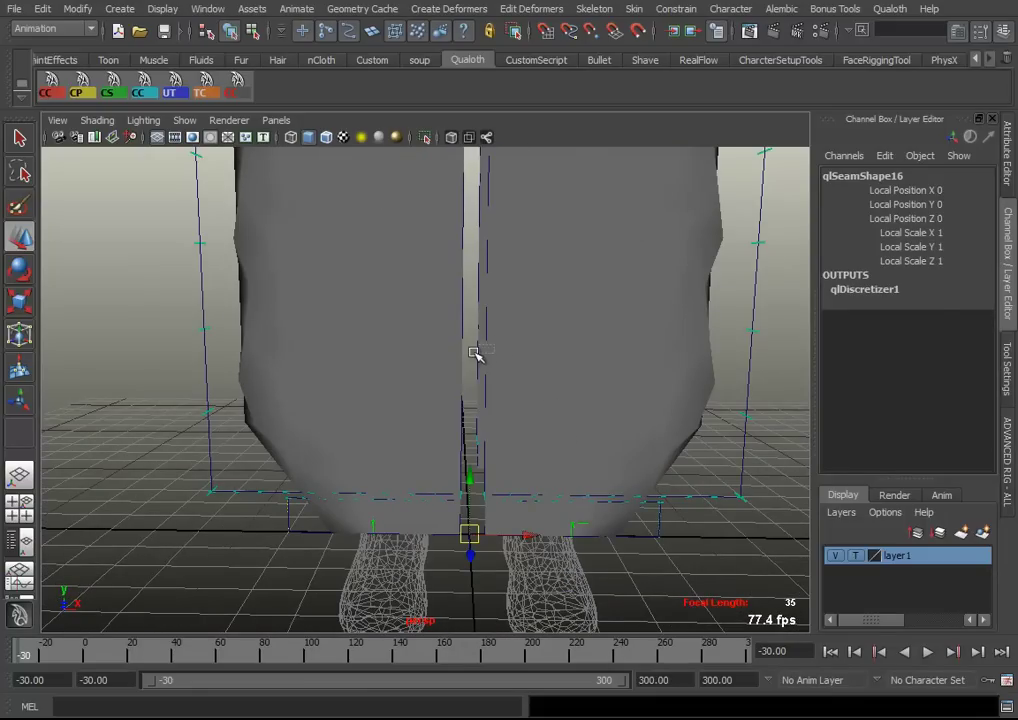
{"action": "left_click", "coordinate": [485, 370]}
{"action": "left_click", "coordinate": [492, 387]}
{"action": "mouse_move", "coordinate": [491, 389]}
{"action": "left_mouse_down", "text": "alt"}
{"action": "mouse_move", "coordinate": [491, 398]}
{"action": "mouse_move", "coordinate": [451, 378]}
{"action": "left_mouse_up", "text": "alt"}
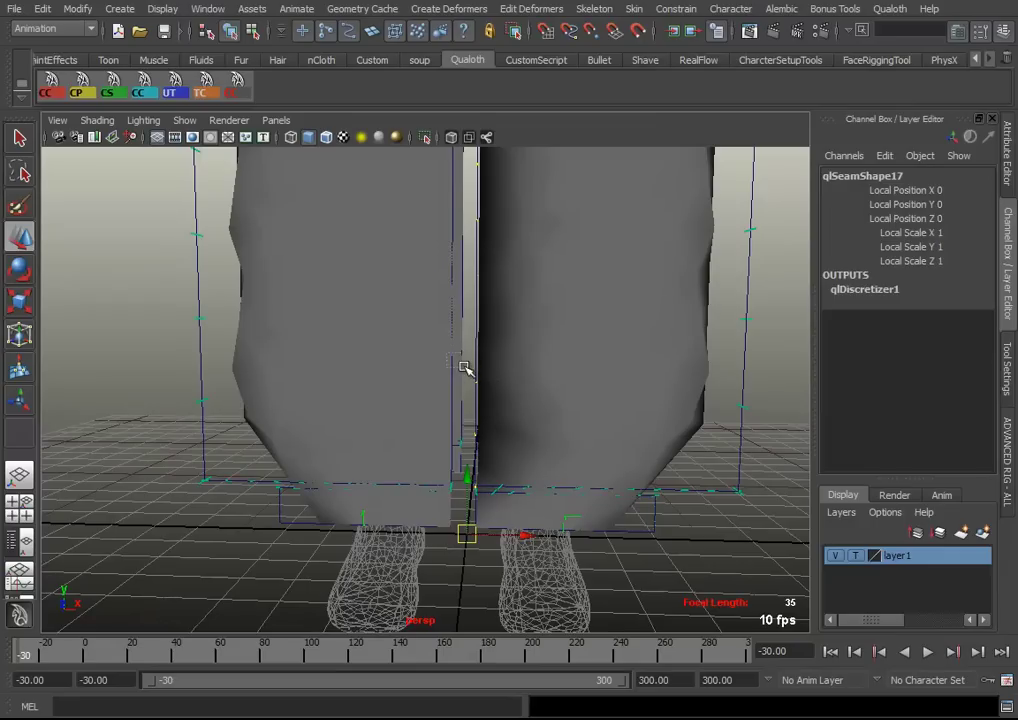
{"action": "left_click", "coordinate": [485, 398]}
{"action": "key", "text": "g"}
Seam the hem edge curves at the lower legs
{"action": "mouse_move", "coordinate": [633, 370]}
{"action": "left_mouse_down", "text": "alt"}
{"action": "mouse_move", "coordinate": [489, 320]}
{"action": "mouse_move", "coordinate": [484, 341]}
{"action": "left_mouse_up", "text": "alt"}
{"action": "mouse_move", "coordinate": [484, 341]}
{"action": "right_mouse_down", "text": "alt"}
{"action": "mouse_move", "coordinate": [545, 475]}
{"action": "mouse_move", "coordinate": [527, 461]}
{"action": "right_mouse_up", "text": "alt"}
{"action": "middle_click_drag", "start_coordinate": [527, 461], "coordinate": [522, 461], "text": "alt"}
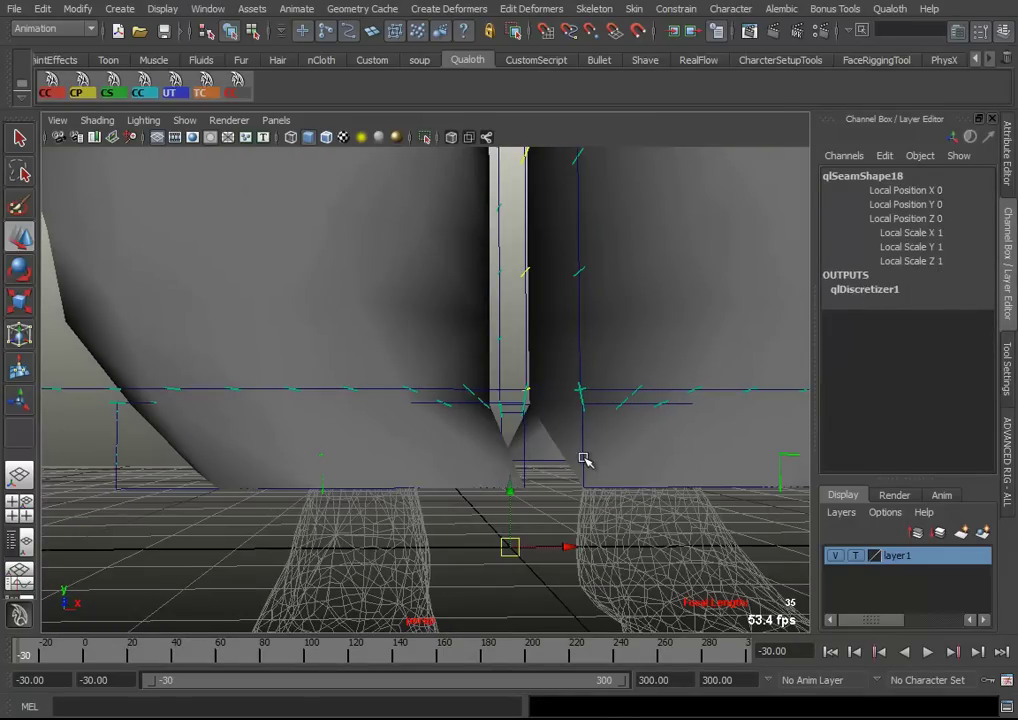
{"action": "left_click", "coordinate": [581, 455]}
{"action": "mouse_move", "coordinate": [581, 455]}
{"action": "left_mouse_down", "text": "alt"}
{"action": "mouse_move", "coordinate": [530, 476]}
{"action": "mouse_move", "coordinate": [491, 470]}
{"action": "mouse_move", "coordinate": [518, 438]}
{"action": "left_mouse_up", "text": "alt"}
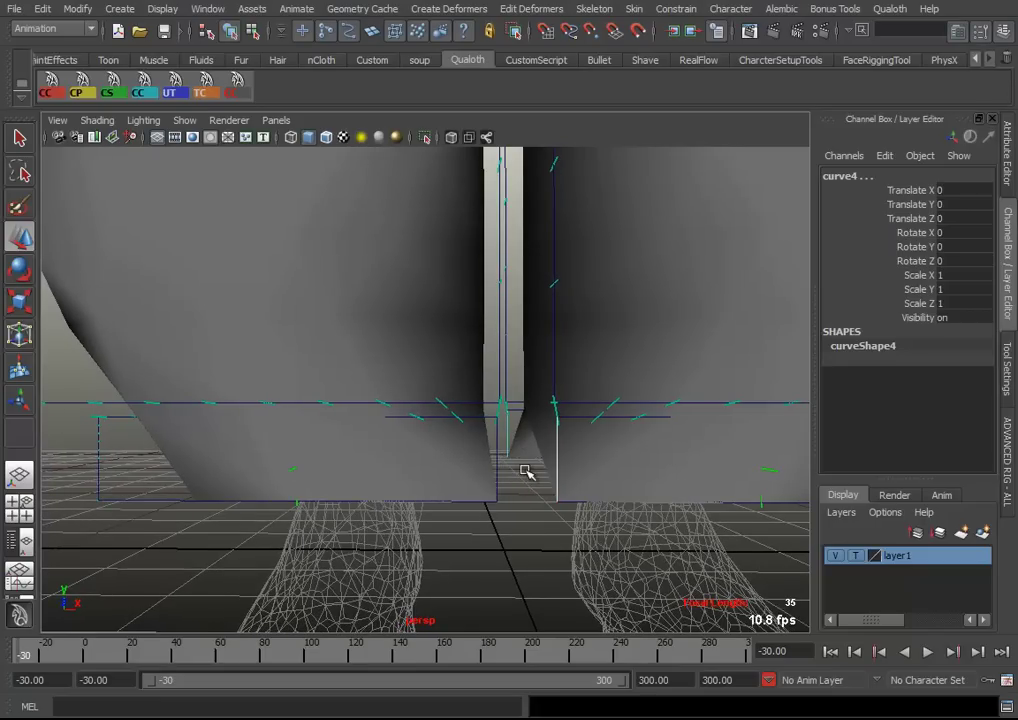
{"action": "left_click", "coordinate": [527, 473]}
{"action": "left_click_drag", "start_coordinate": [506, 484], "coordinate": [495, 485], "text": "alt"}
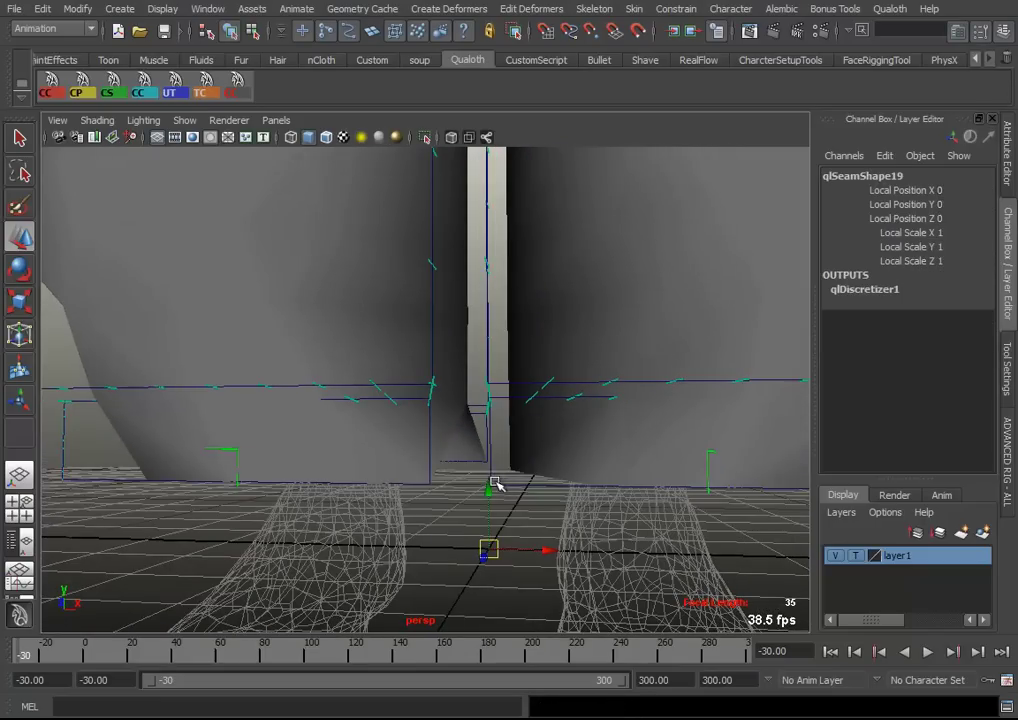
{"action": "left_click", "coordinate": [430, 446]}
{"action": "left_click_drag", "start_coordinate": [430, 446], "coordinate": [481, 463], "text": "alt"}
{"action": "left_click", "coordinate": [503, 469], "text": "shift"}
{"action": "key", "text": "g"}
Select the qlPattern3 panel and open its Attribute Editor
{"action": "right_click_drag", "start_coordinate": [575, 416], "coordinate": [220, 341], "text": "alt"}
{"action": "mouse_move", "coordinate": [220, 341]}
{"action": "left_mouse_down", "text": "alt"}
{"action": "mouse_move", "coordinate": [243, 482]}
{"action": "mouse_move", "coordinate": [529, 490]}
{"action": "mouse_move", "coordinate": [357, 504]}
{"action": "left_mouse_up", "text": "alt"}
{"action": "right_click_drag", "start_coordinate": [357, 504], "coordinate": [411, 523], "text": "alt"}
{"action": "mouse_move", "coordinate": [411, 523]}
{"action": "left_mouse_down", "text": "alt"}
{"action": "mouse_move", "coordinate": [403, 472]}
{"action": "mouse_move", "coordinate": [469, 412]}
{"action": "left_mouse_up", "text": "alt"}
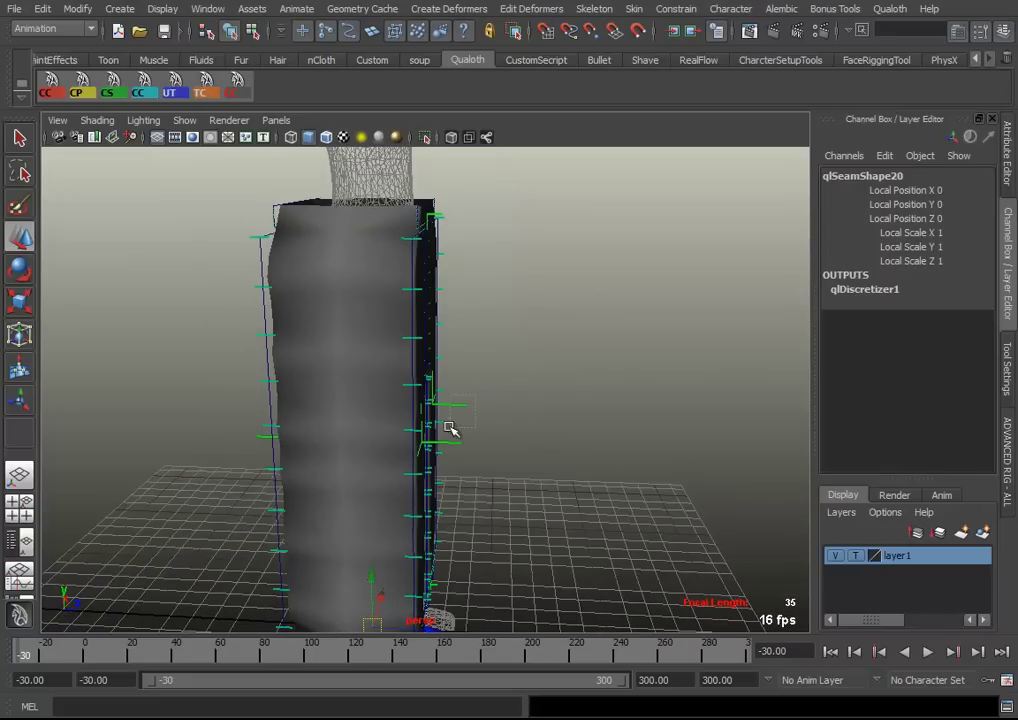
{"action": "left_click", "coordinate": [450, 428]}
{"action": "key", "text": "ctrl+a"}
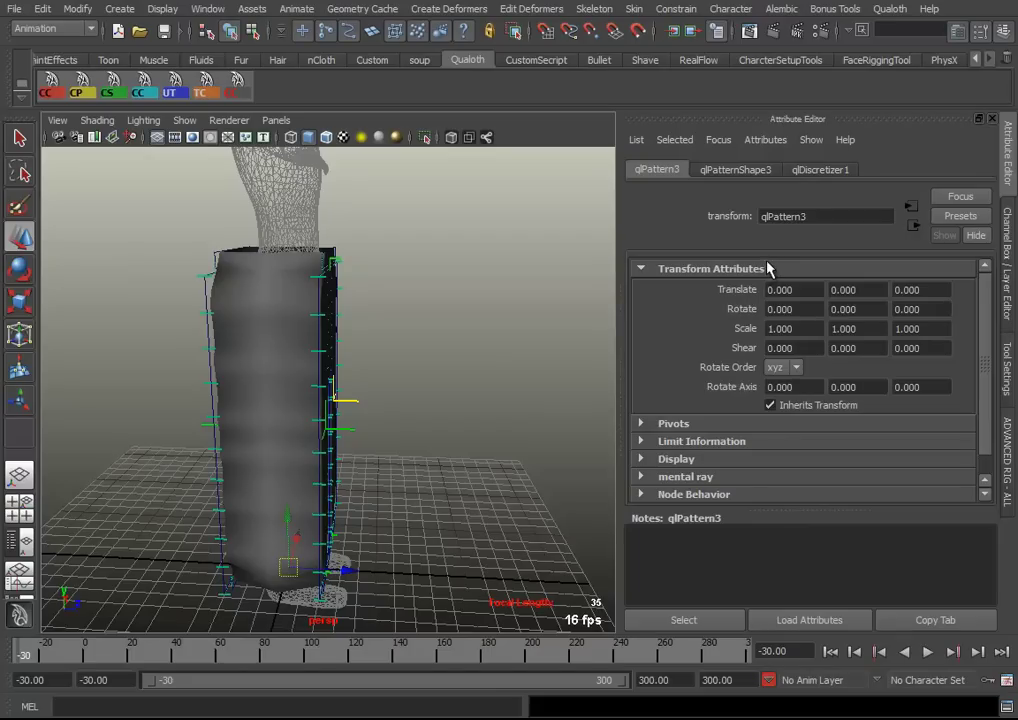
Bring up the qlDiscretizer1 settings and turn on Wireframe on Shaded for the pants
{"action": "left_click", "coordinate": [822, 170]}
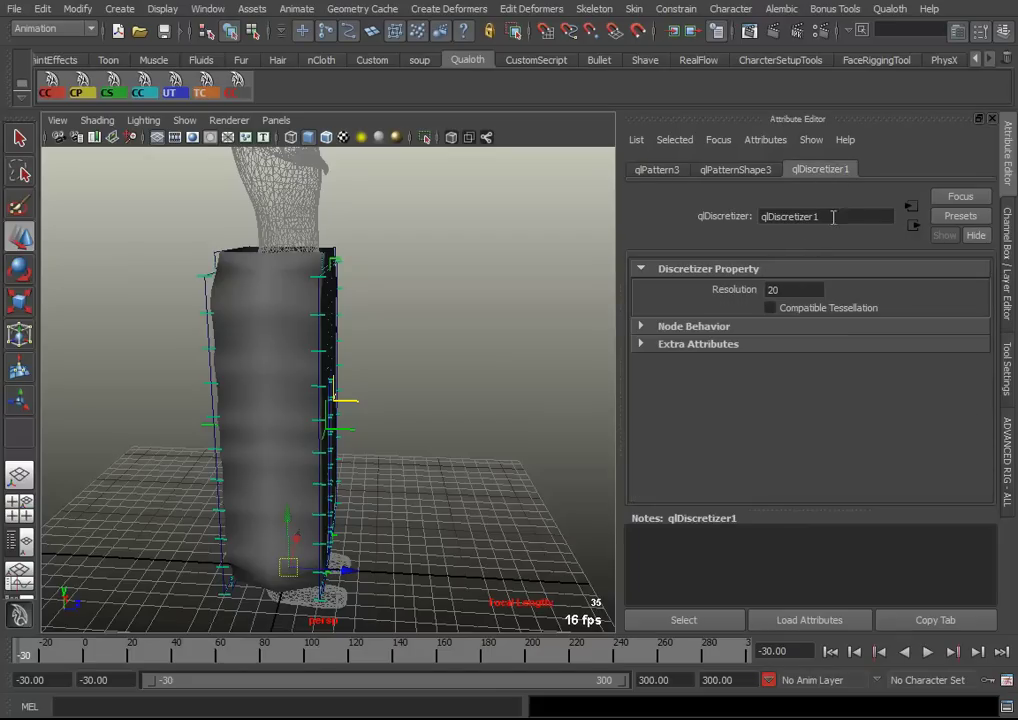
{"action": "left_click_drag", "start_coordinate": [471, 322], "coordinate": [353, 141], "text": "alt"}
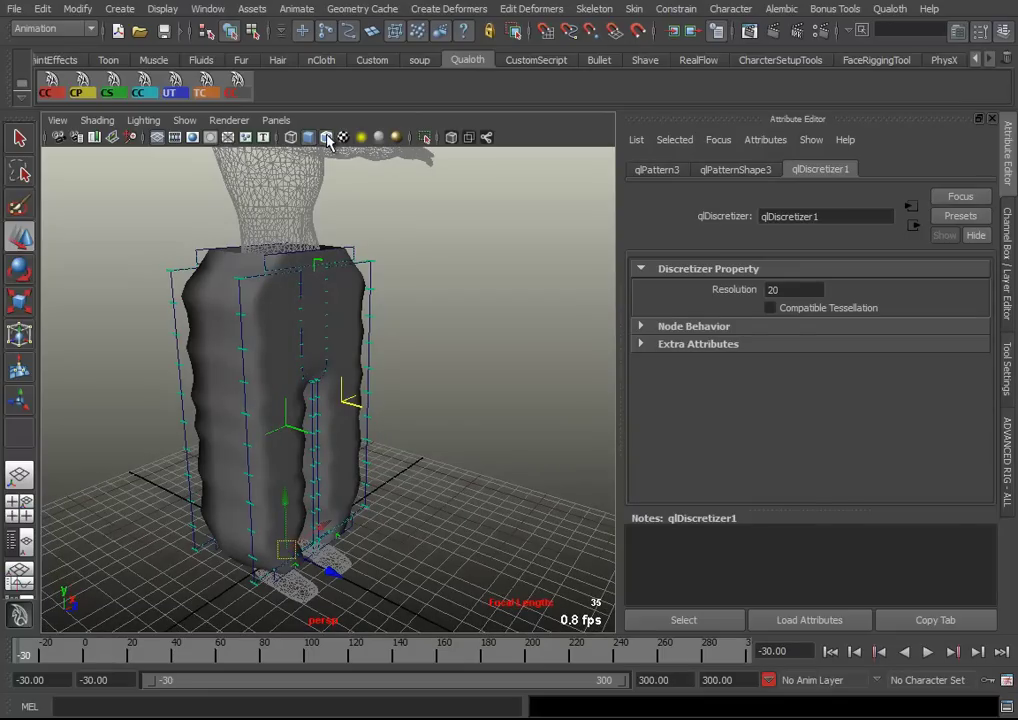
{"action": "left_click", "coordinate": [328, 139]}
{"action": "left_click_drag", "start_coordinate": [340, 200], "coordinate": [420, 413], "text": "alt"}
{"action": "right_click_drag", "start_coordinate": [420, 413], "coordinate": [466, 431], "text": "alt"}
Set the qlDiscretizer1 Resolution to 80 and view the denser pants mesh from the front
{"action": "left_click", "coordinate": [790, 290]}
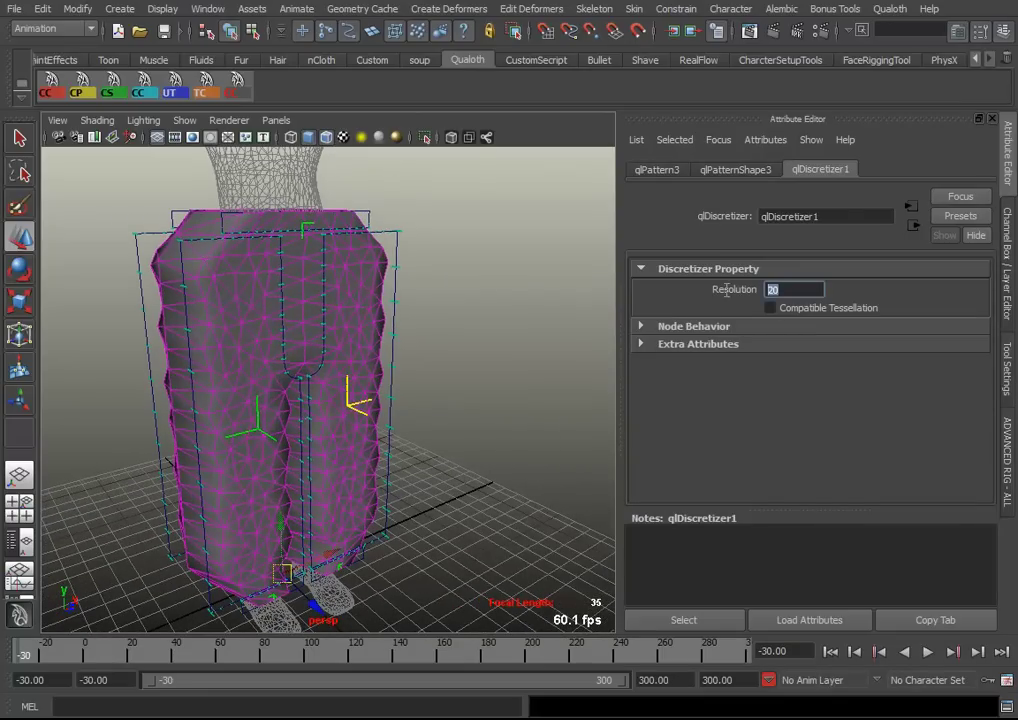
{"action": "type", "text": "80"}
{"action": "key", "text": "Return"}
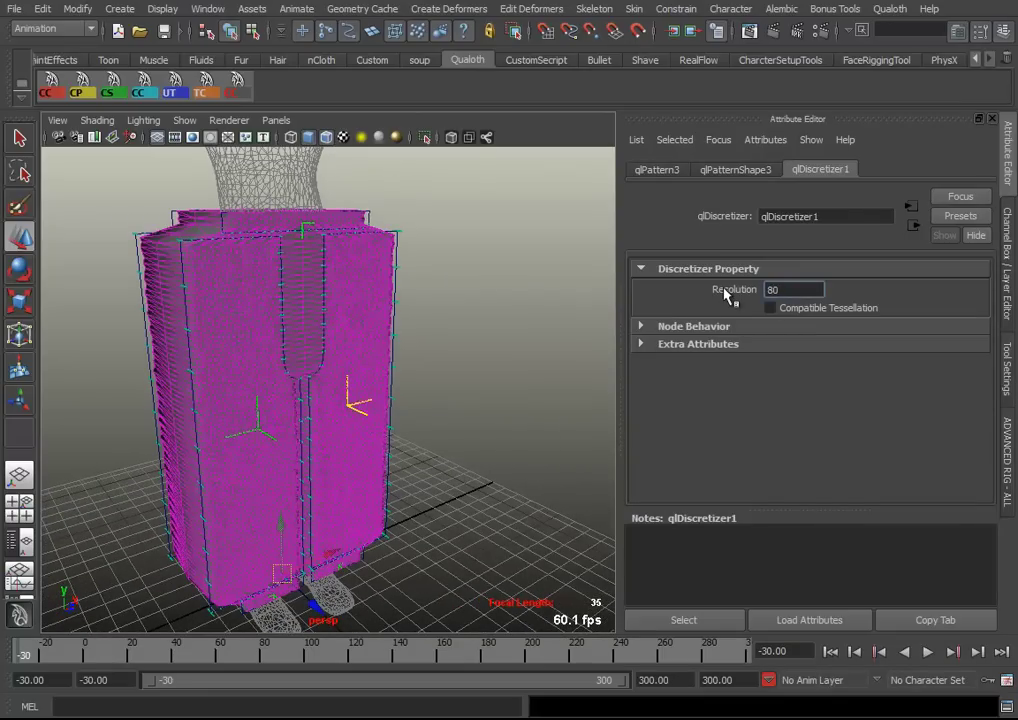
{"action": "scroll", "coordinate": [286, 410], "scroll_direction": "up", "scroll_amount": 2}
{"action": "scroll", "coordinate": [290, 414], "scroll_direction": "up", "scroll_amount": 3}
{"action": "scroll", "coordinate": [285, 400], "scroll_direction": "up", "scroll_amount": 2}
{"action": "scroll", "coordinate": [282, 430], "scroll_direction": "down", "scroll_amount": 3}
{"action": "mouse_move", "coordinate": [284, 475]}
{"action": "left_mouse_down", "text": "alt"}
{"action": "mouse_move", "coordinate": [332, 484]}
{"action": "mouse_move", "coordinate": [479, 459]}
{"action": "mouse_move", "coordinate": [273, 472]}
{"action": "mouse_move", "coordinate": [302, 425]}
{"action": "mouse_move", "coordinate": [224, 418]}
{"action": "mouse_move", "coordinate": [364, 436]}
{"action": "mouse_move", "coordinate": [357, 445]}
{"action": "mouse_move", "coordinate": [424, 475]}
{"action": "mouse_move", "coordinate": [427, 466]}
{"action": "mouse_move", "coordinate": [273, 425]}
{"action": "mouse_move", "coordinate": [596, 463]}
{"action": "left_mouse_up", "text": "alt"}
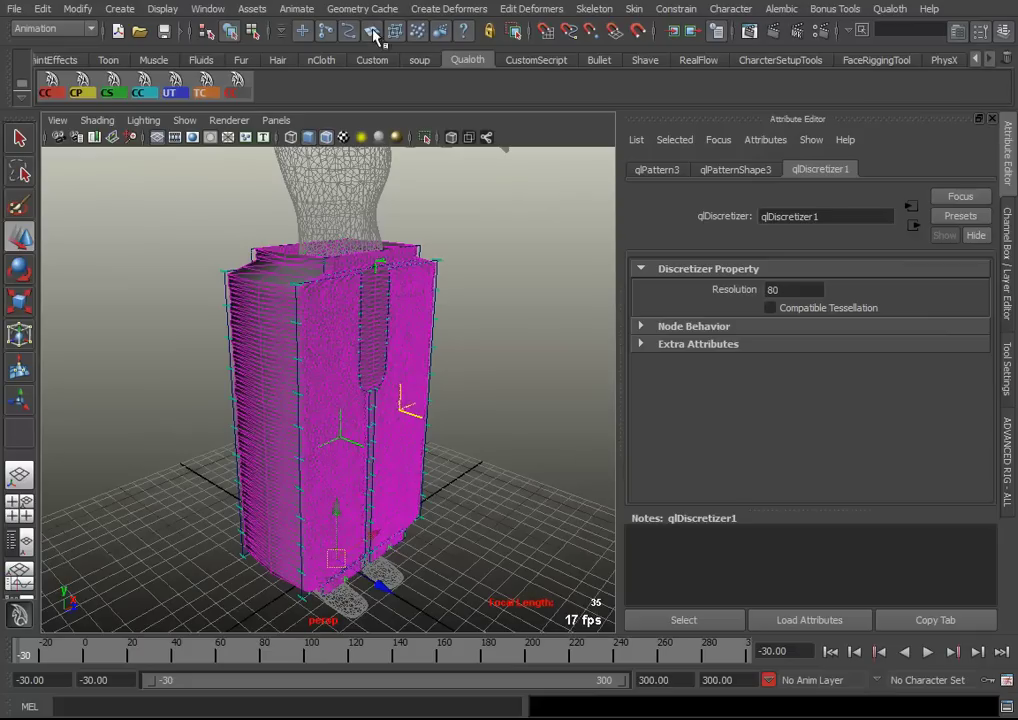
Restore the channel box and layers, and set layer1 to Reference display
{"action": "left_click", "coordinate": [1006, 428]}
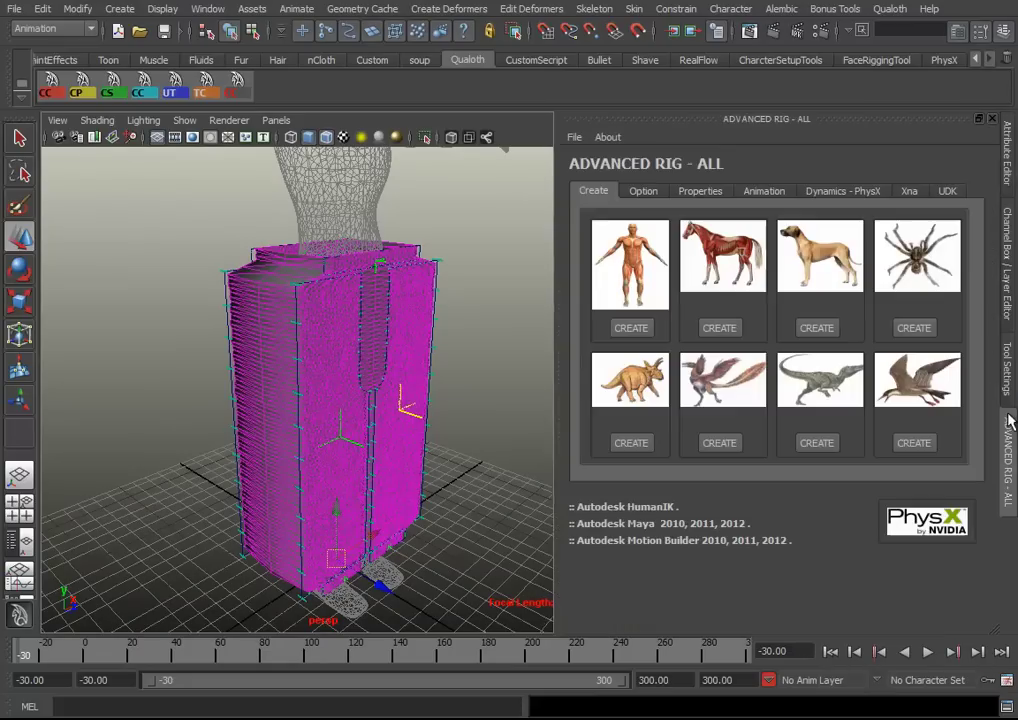
{"action": "left_click", "coordinate": [992, 118]}
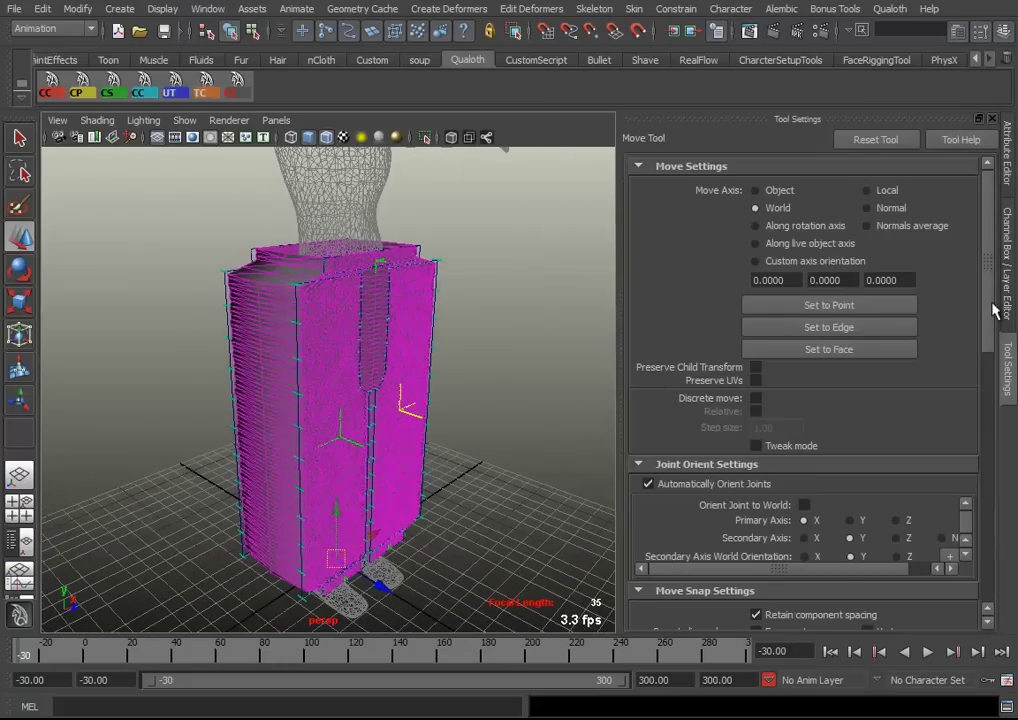
{"action": "left_click", "coordinate": [1008, 293]}
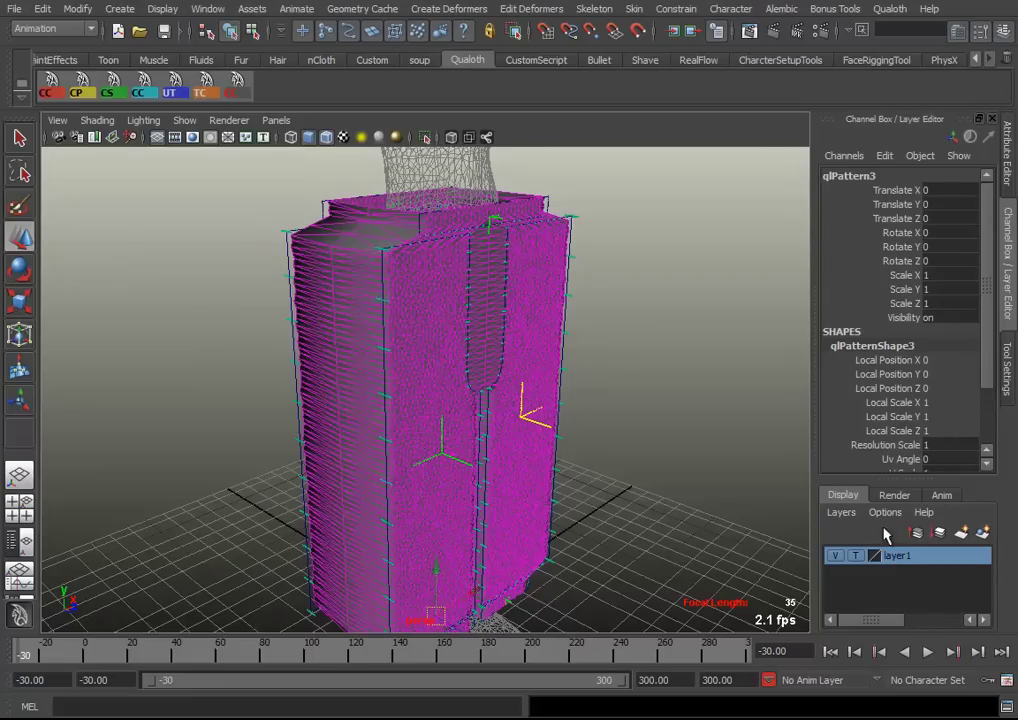
{"action": "left_click", "coordinate": [854, 556]}
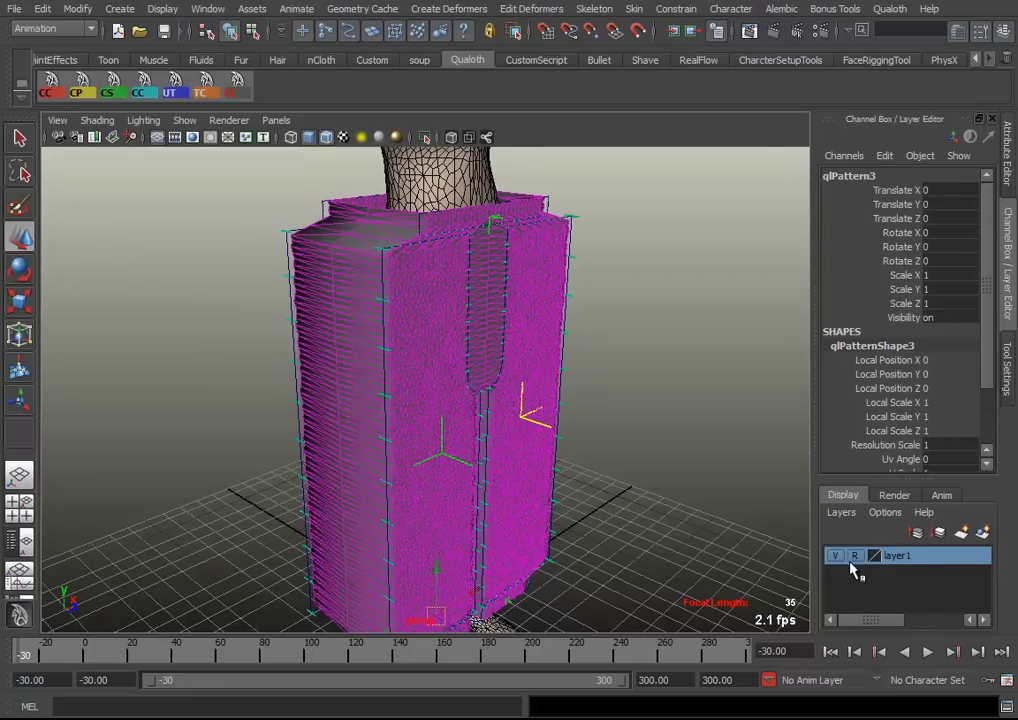
{"action": "mouse_move", "coordinate": [730, 553]}
{"action": "left_mouse_down", "text": "alt"}
{"action": "mouse_move", "coordinate": [391, 391]}
{"action": "mouse_move", "coordinate": [427, 461]}
{"action": "mouse_move", "coordinate": [468, 436]}
{"action": "left_mouse_up", "text": "alt"}
Make the Humanoid:Mesh body a Qualoth collider with Create Collider
{"action": "left_click", "coordinate": [532, 430]}
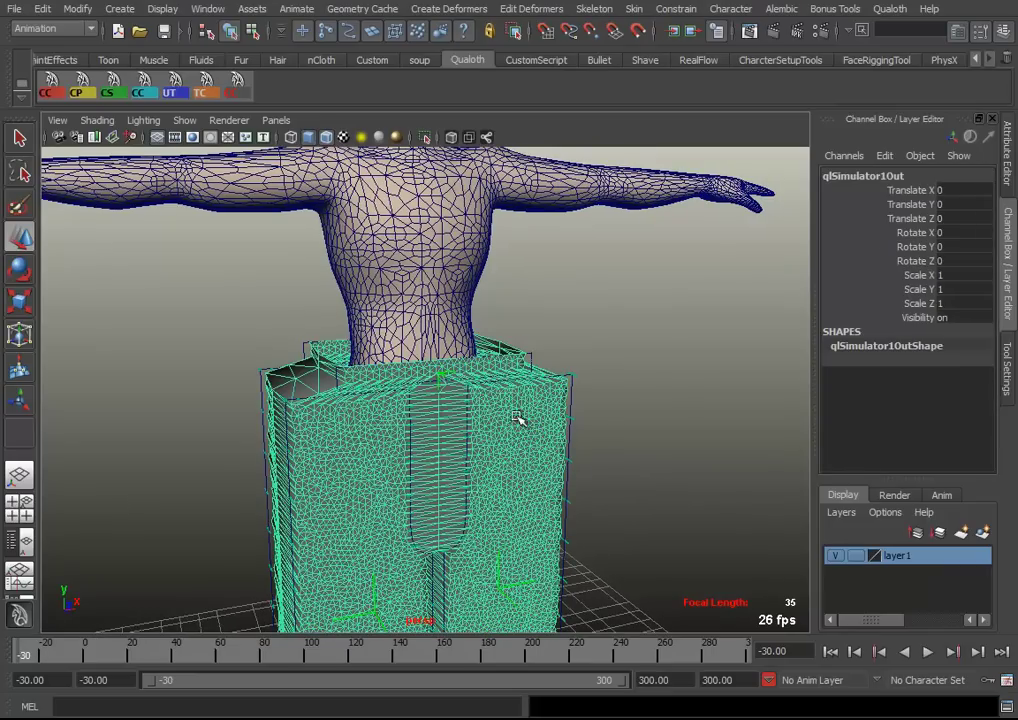
{"action": "left_click", "coordinate": [458, 230]}
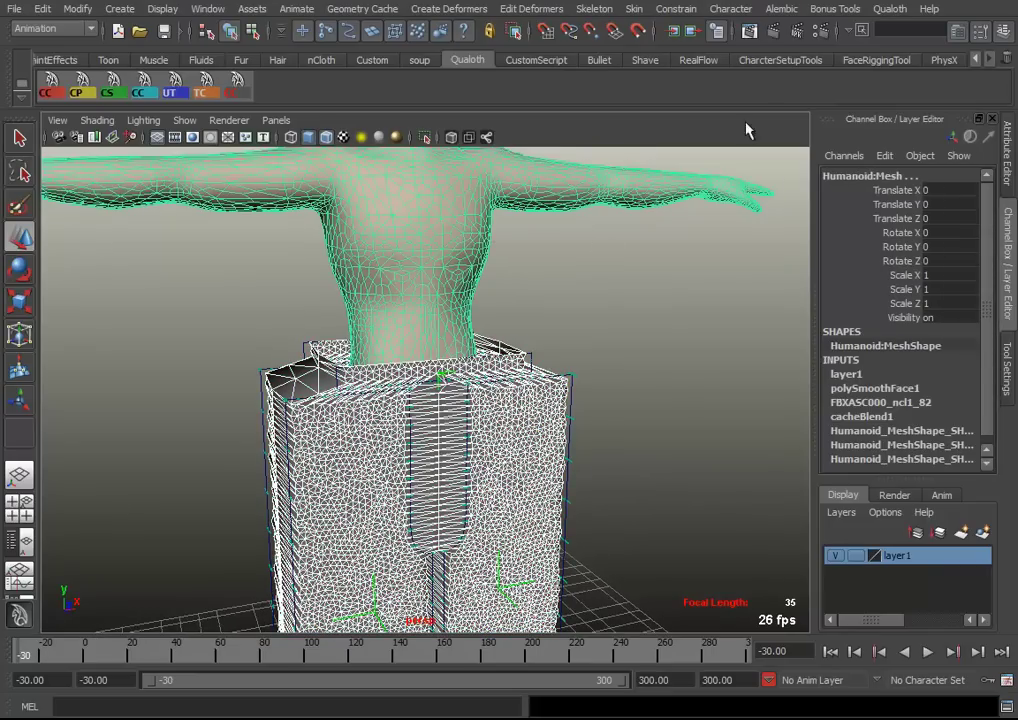
{"action": "left_click", "coordinate": [889, 9]}
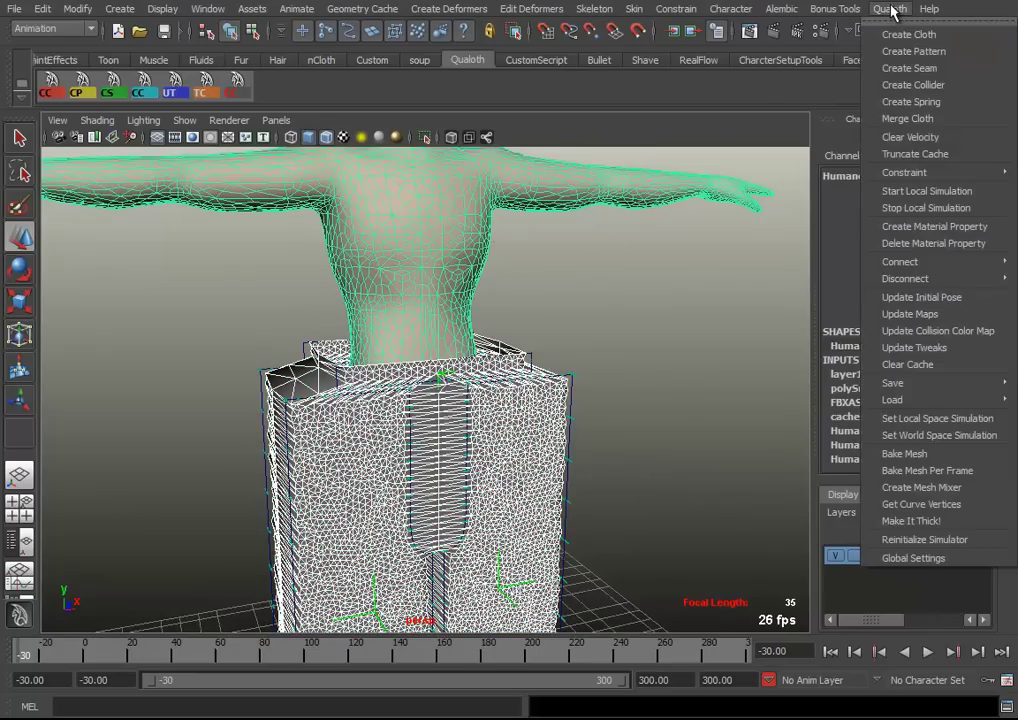
{"action": "left_click", "coordinate": [966, 90]}
{"action": "mouse_move", "coordinate": [577, 390]}
{"action": "left_mouse_down", "text": "alt"}
{"action": "mouse_move", "coordinate": [404, 415]}
{"action": "mouse_move", "coordinate": [475, 362]}
{"action": "left_mouse_up", "text": "alt"}
{"action": "key", "text": "shift+o"}
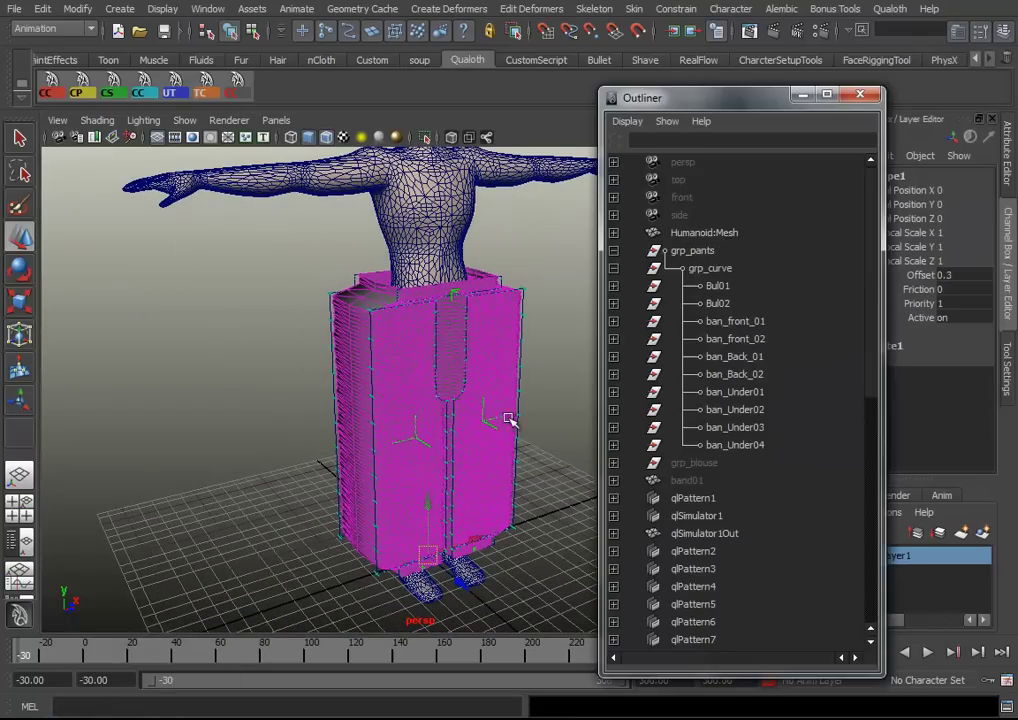
Select qlSimulator1 in the Outliner and show qlSimulatorShape1 in the Attribute Editor
{"action": "left_click", "coordinate": [700, 516]}
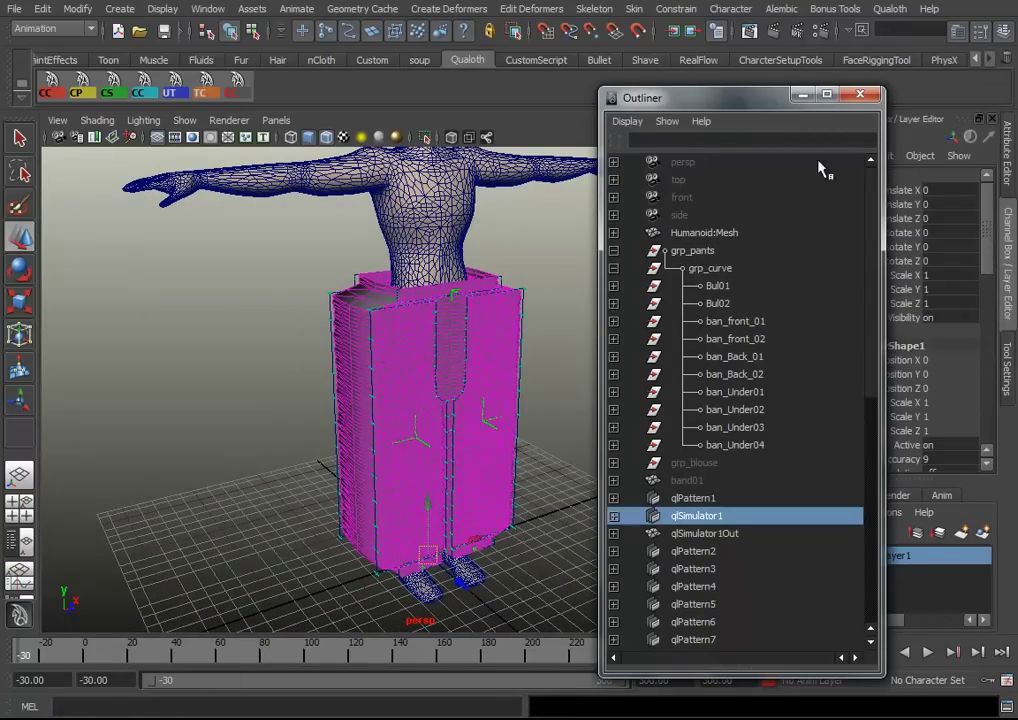
{"action": "left_click_drag", "start_coordinate": [774, 98], "coordinate": [537, 95]}
{"action": "key", "text": "ctrl+a"}
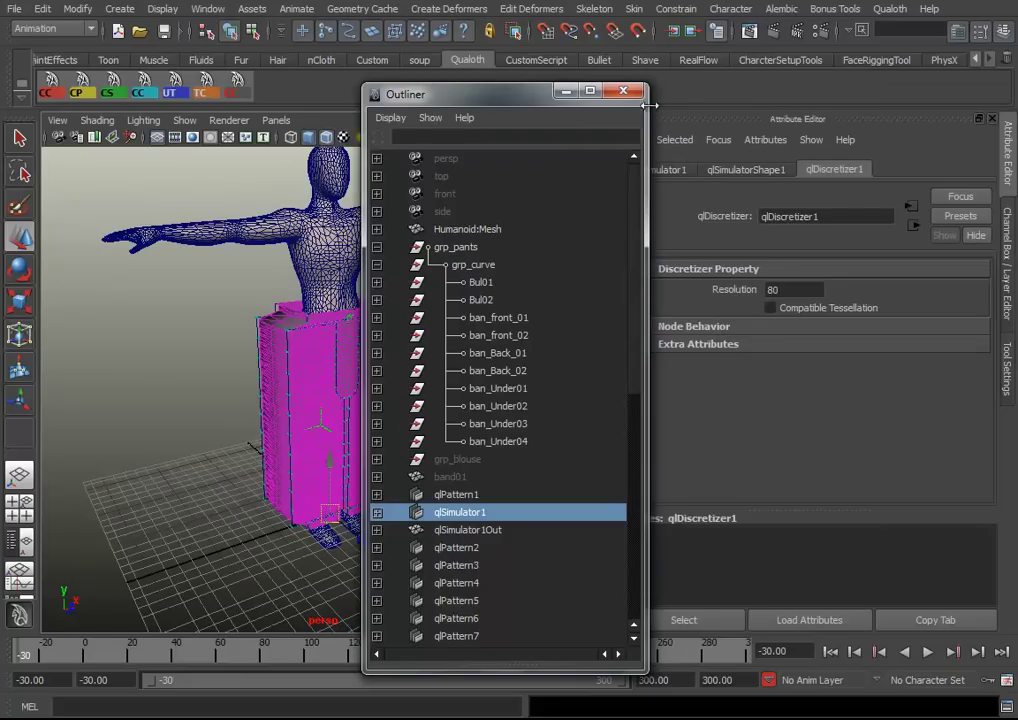
{"action": "left_click", "coordinate": [725, 173]}
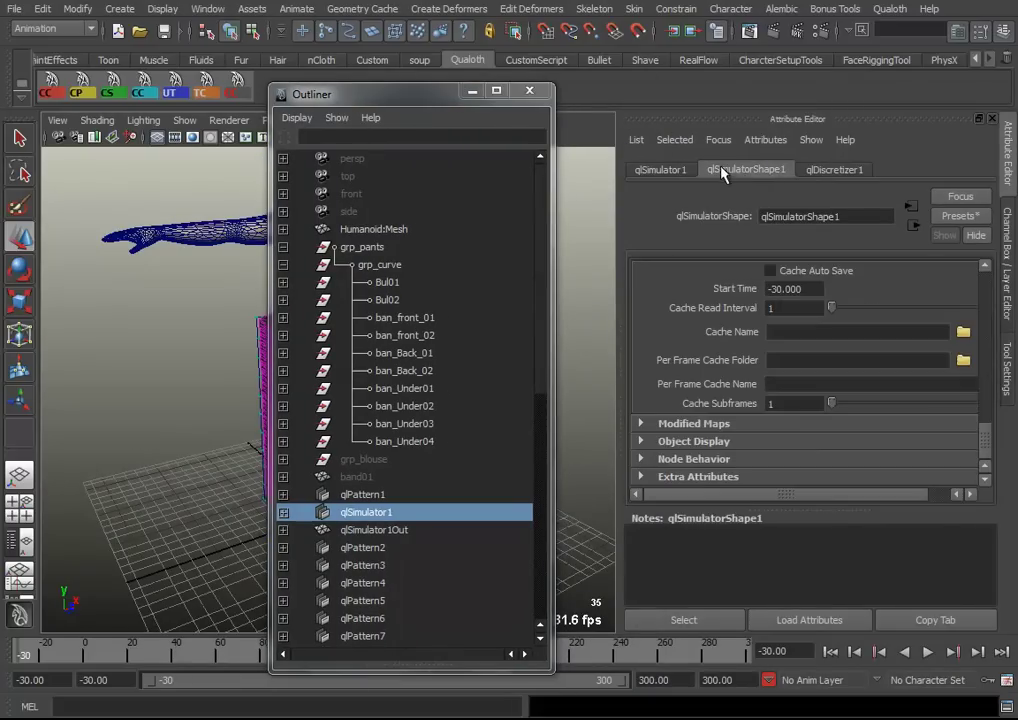
{"action": "scroll", "coordinate": [870, 324], "scroll_direction": "up", "scroll_amount": 5}
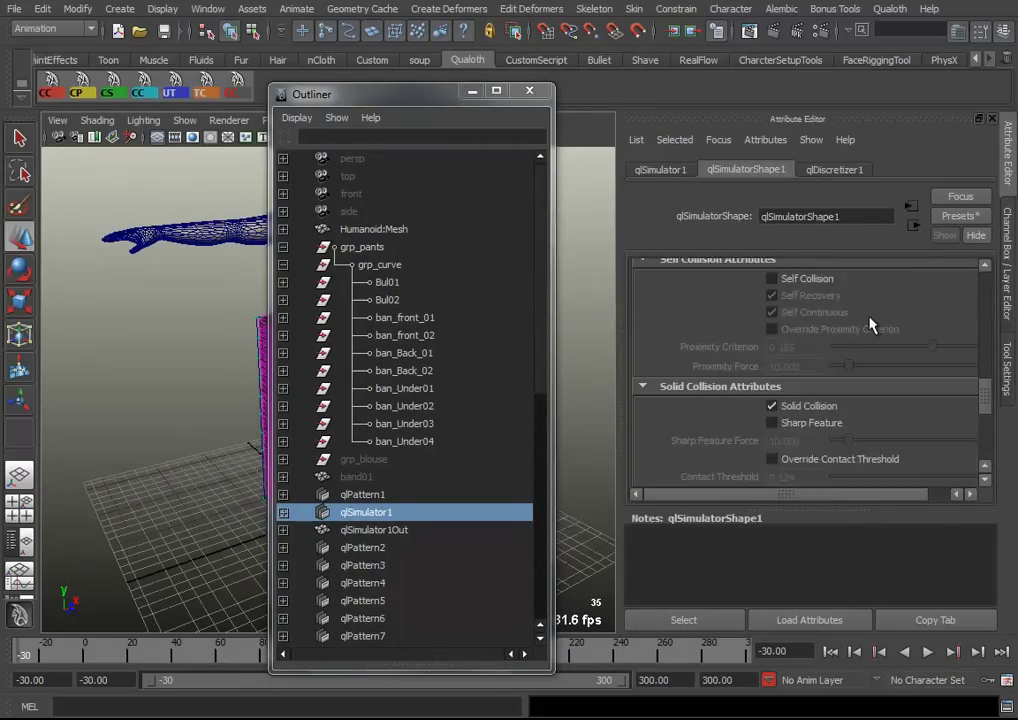
{"action": "scroll", "coordinate": [870, 324], "scroll_direction": "up", "scroll_amount": 5}
{"action": "scroll", "coordinate": [870, 324], "scroll_direction": "up", "scroll_amount": 3}
Set Density 0.030, Stretch Resistance 90, Shear Resistance 0.2 and Bend Resistance 0.2
{"action": "left_click", "coordinate": [797, 291]}
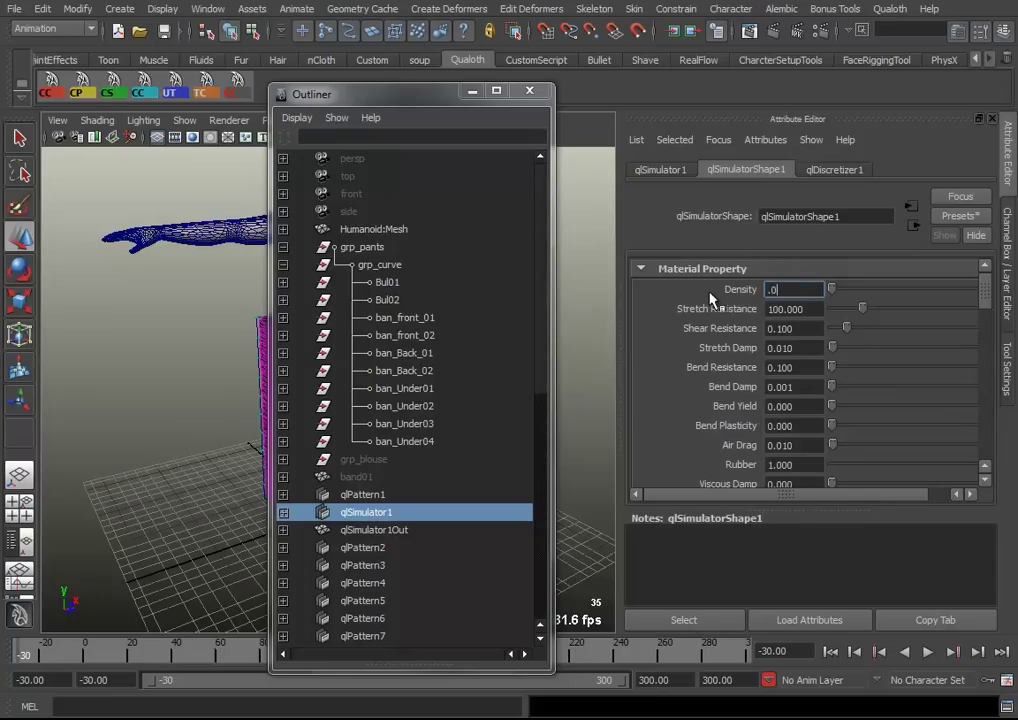
{"action": "type", "text": "0.030"}
{"action": "left_click", "coordinate": [816, 308]}
{"action": "type", "text": "90"}
{"action": "key", "text": "Return"}
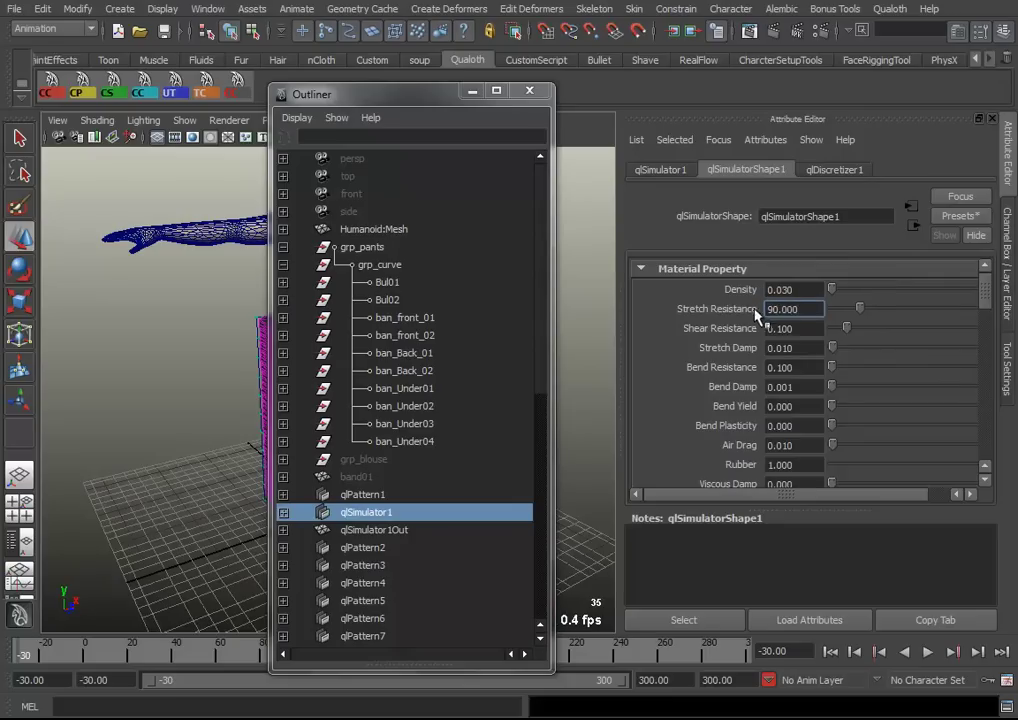
{"action": "left_click", "coordinate": [809, 327]}
{"action": "type", "text": "0.2"}
{"action": "key", "text": "Return"}
{"action": "left_click", "coordinate": [795, 367]}
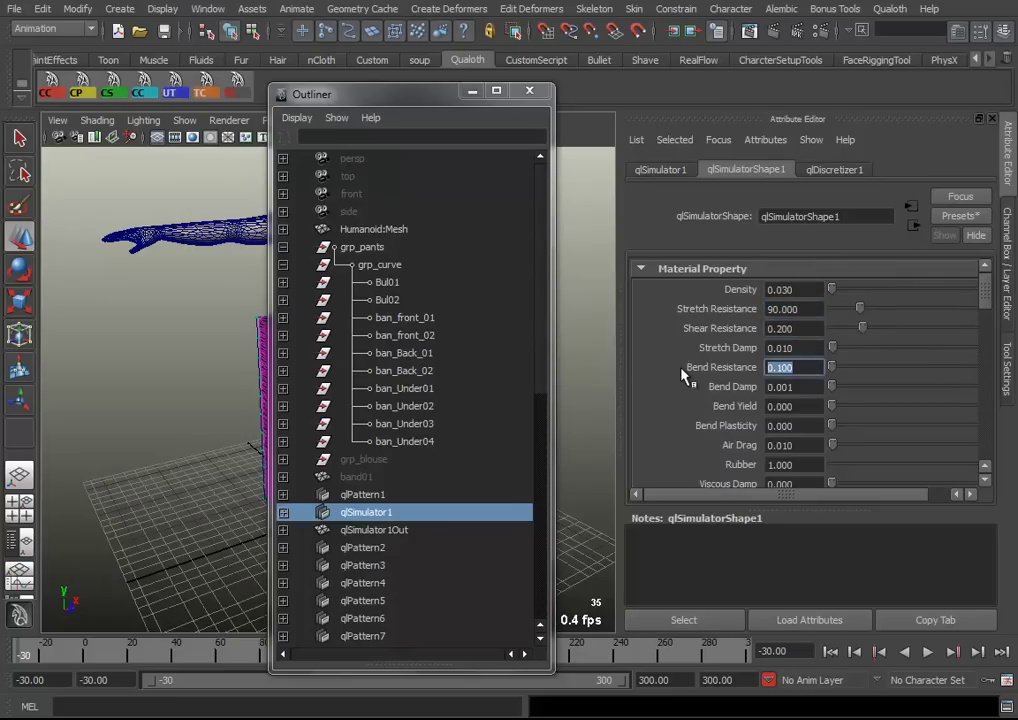
{"action": "type", "text": "0.2"}
{"action": "key", "text": "Return"}
Clear the vertical Gravity value and set Frame Samples to 7
{"action": "scroll", "coordinate": [893, 372], "scroll_direction": "down", "scroll_amount": 3}
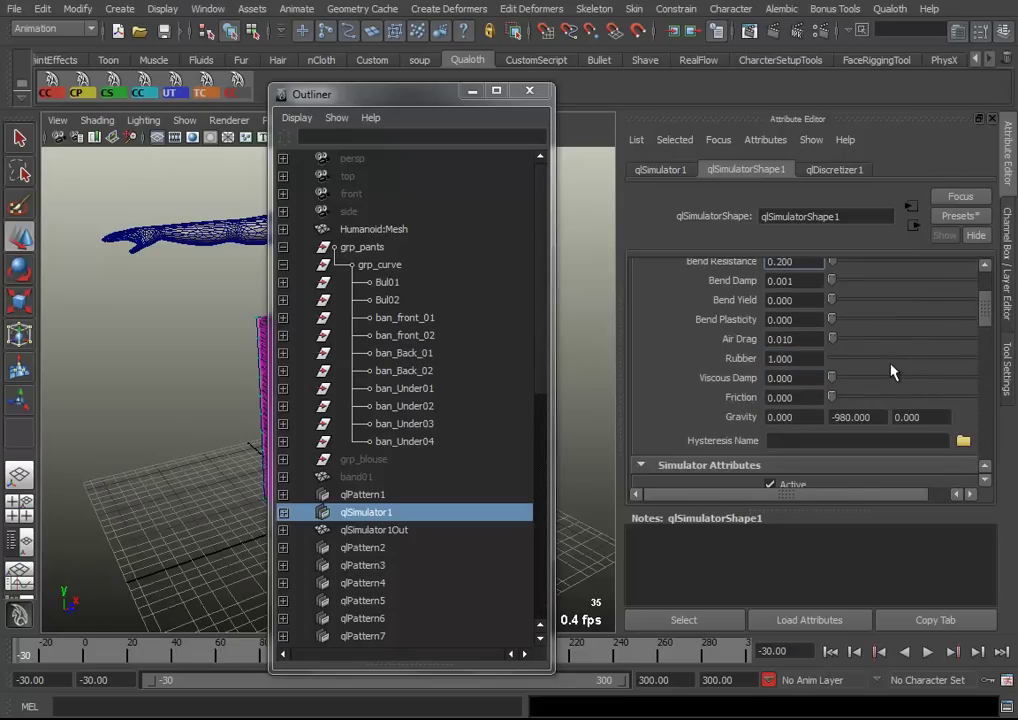
{"action": "scroll", "coordinate": [893, 372], "scroll_direction": "down", "scroll_amount": 2}
{"action": "left_click", "coordinate": [851, 364]}
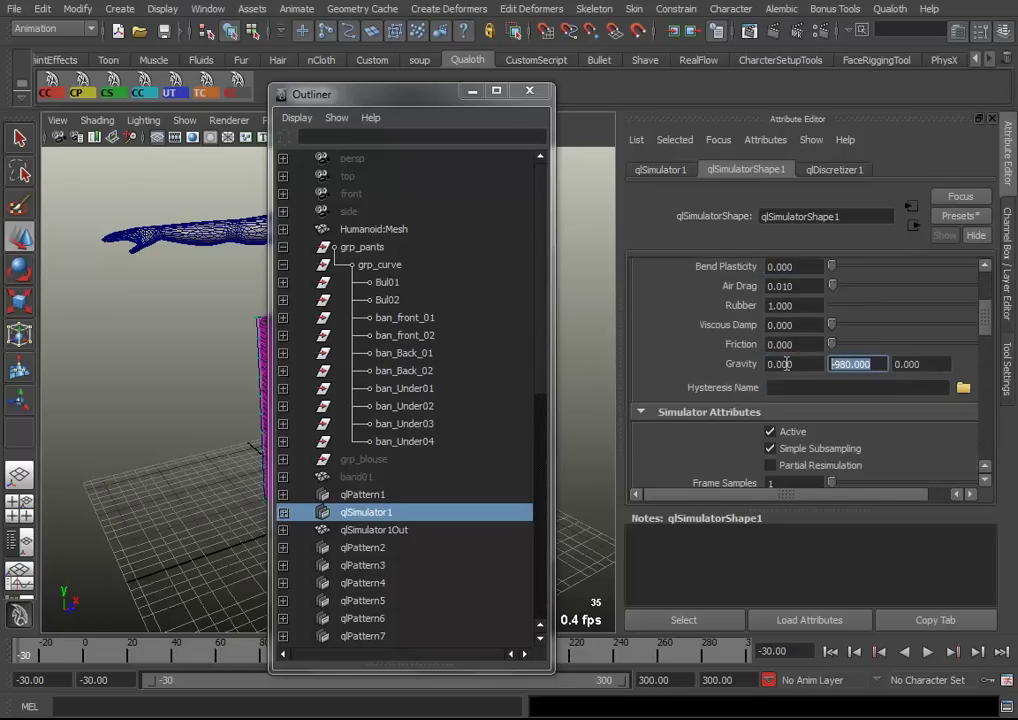
{"action": "key", "text": "BackSpace"}
{"action": "scroll", "coordinate": [900, 384], "scroll_direction": "down", "scroll_amount": 3}
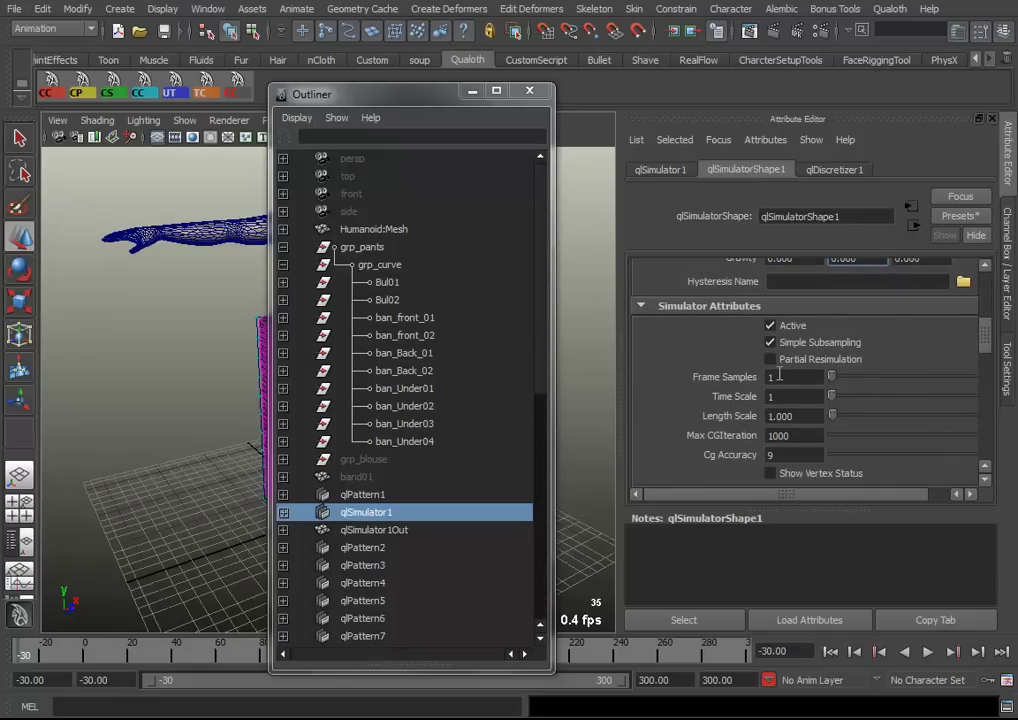
{"action": "left_click_drag", "start_coordinate": [784, 377], "coordinate": [750, 378]}
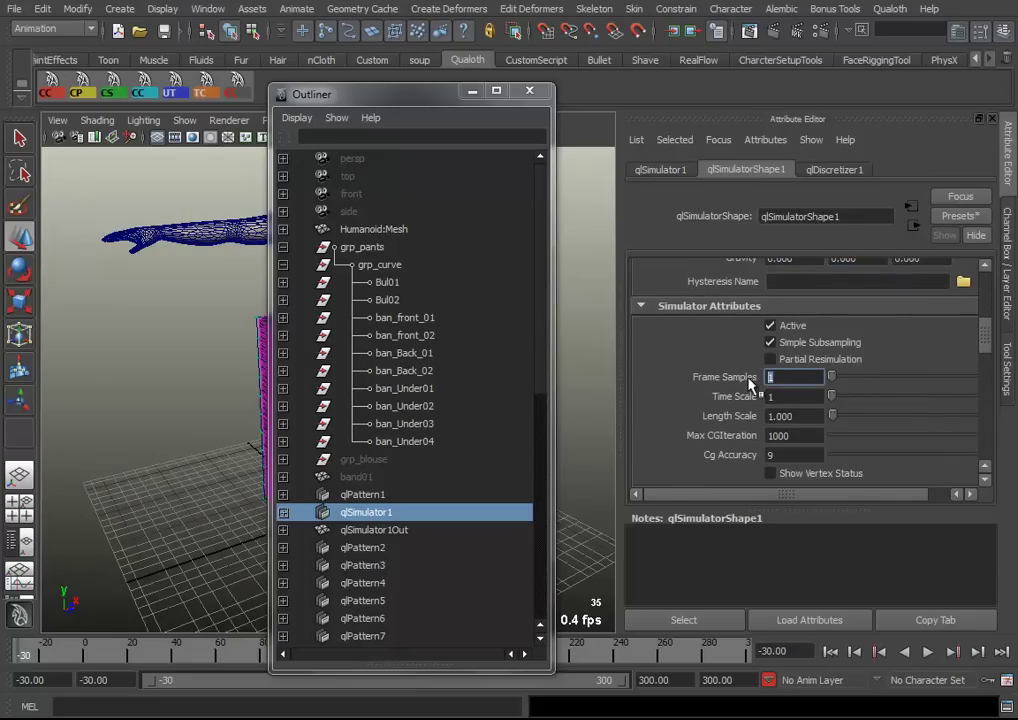
{"action": "type", "text": "7"}
{"action": "key", "text": "Tab"}
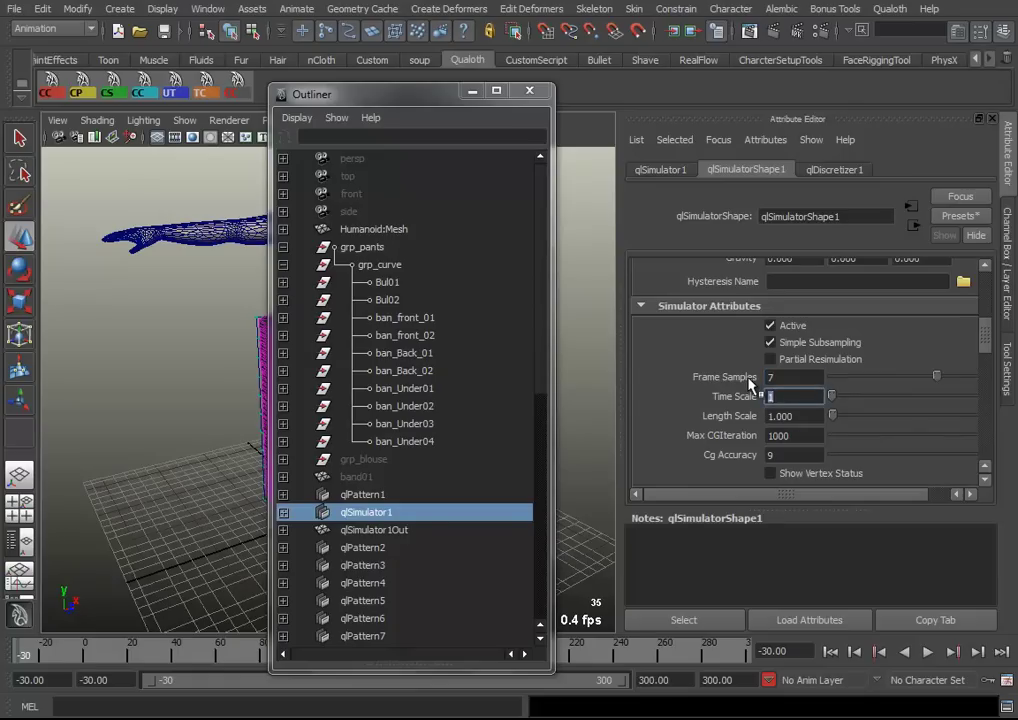
{"action": "key", "text": "Tab"}
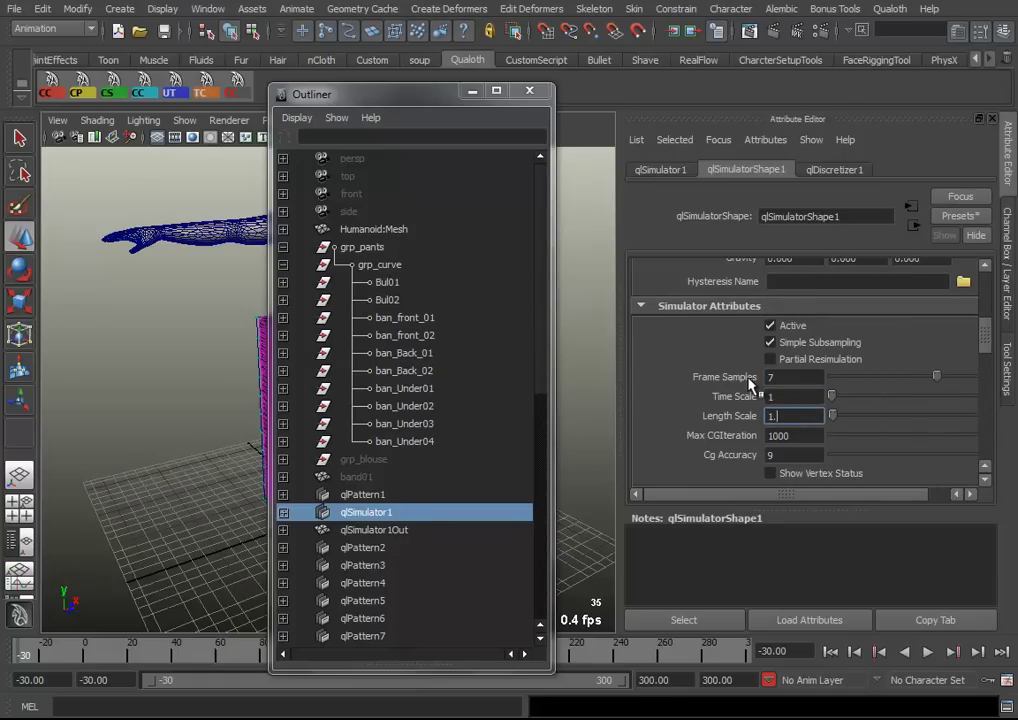
Close the Outliner and frame a close front view of the character
{"action": "scroll", "coordinate": [855, 369], "scroll_direction": "down", "scroll_amount": 3}
{"action": "scroll", "coordinate": [855, 370], "scroll_direction": "down", "scroll_amount": 4}
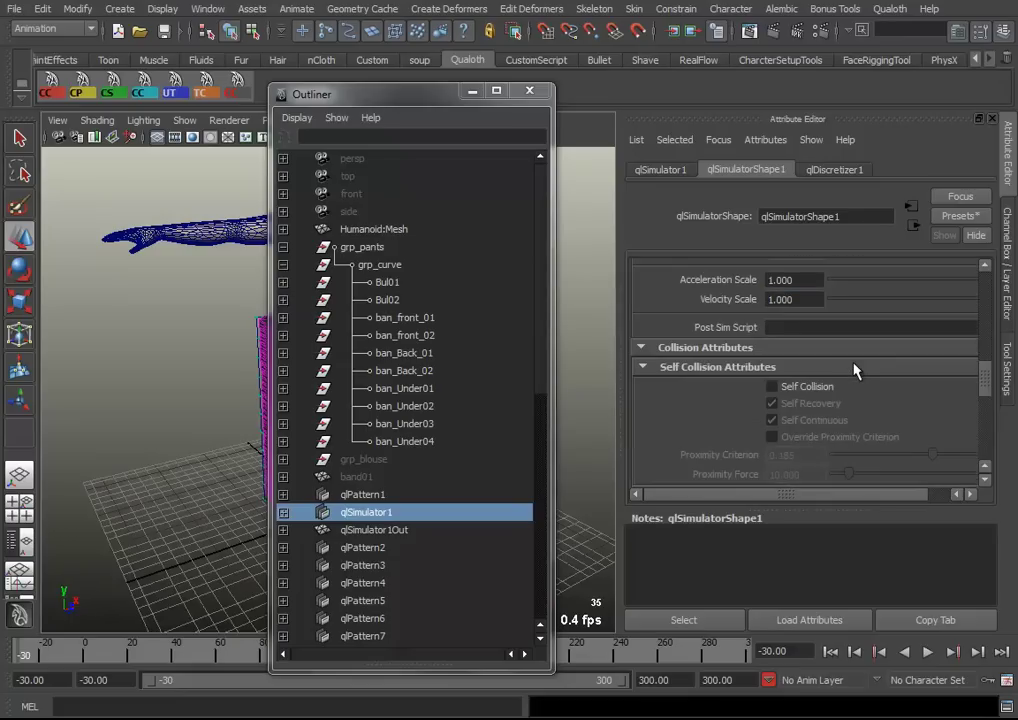
{"action": "scroll", "coordinate": [916, 386], "scroll_direction": "down", "scroll_amount": 3}
{"action": "scroll", "coordinate": [916, 386], "scroll_direction": "down", "scroll_amount": 3}
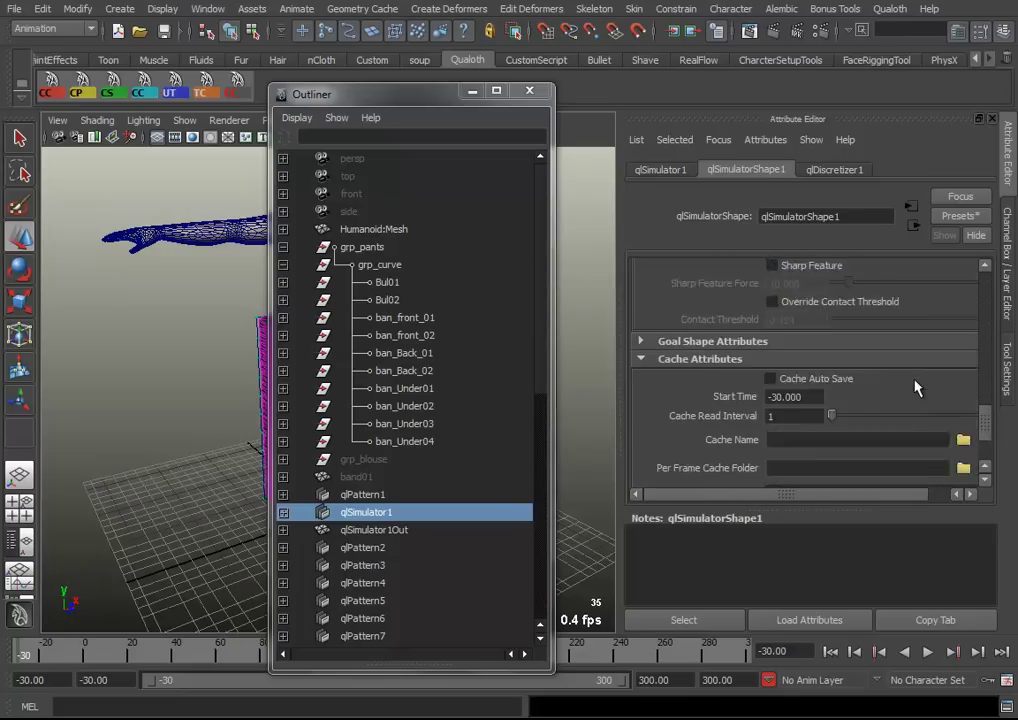
{"action": "scroll", "coordinate": [915, 387], "scroll_direction": "down", "scroll_amount": 2}
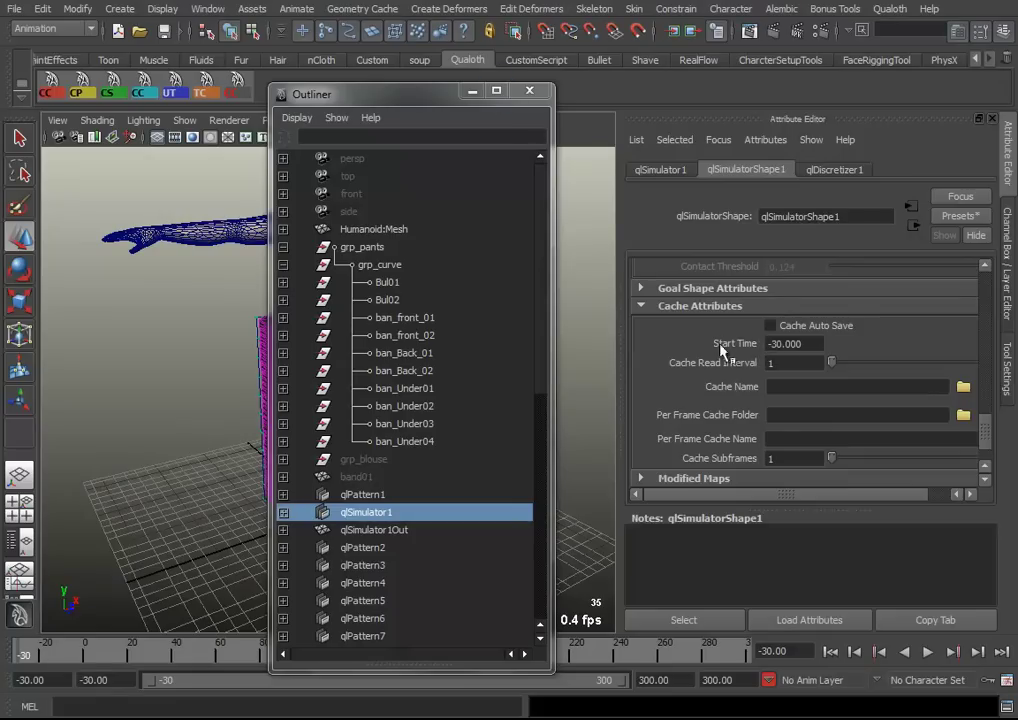
{"action": "left_click", "coordinate": [472, 91]}
{"action": "mouse_move", "coordinate": [466, 307]}
{"action": "left_mouse_down", "text": "alt"}
{"action": "mouse_move", "coordinate": [279, 331]}
{"action": "mouse_move", "coordinate": [170, 390]}
{"action": "left_mouse_up", "text": "alt"}
{"action": "mouse_move", "coordinate": [271, 358]}
{"action": "right_mouse_down", "text": "alt"}
{"action": "mouse_move", "coordinate": [318, 476]}
{"action": "mouse_move", "coordinate": [240, 130]}
{"action": "right_mouse_up", "text": "alt"}
Switch to smooth shaded display and inspect the pants hem around the foot
{"action": "key", "text": "5"}
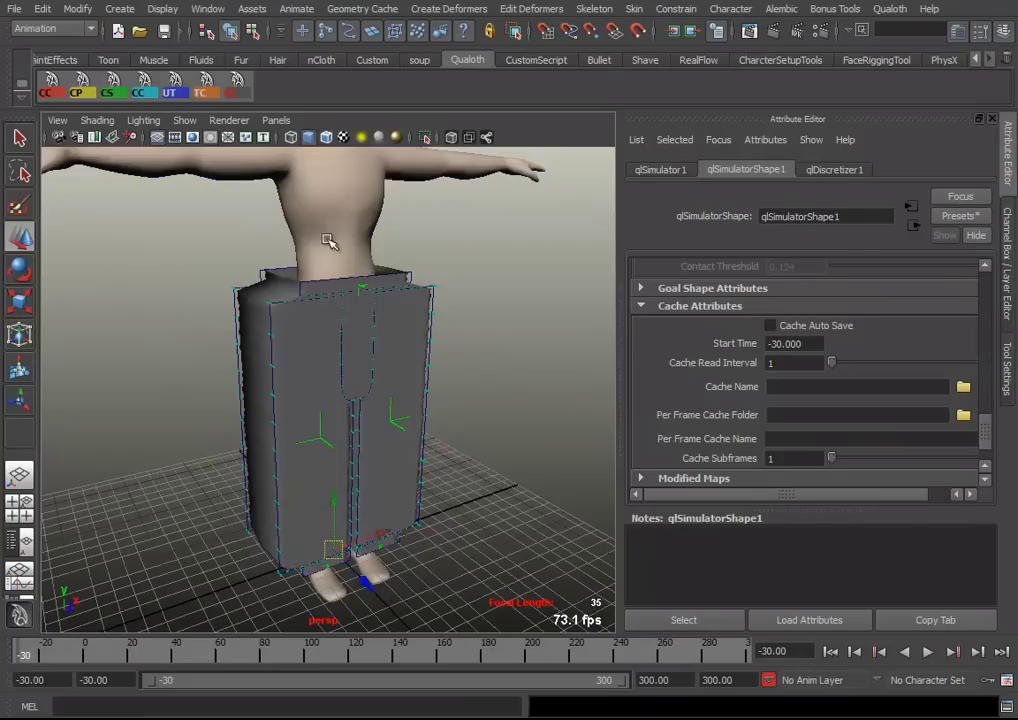
{"action": "mouse_move", "coordinate": [325, 342]}
{"action": "left_mouse_down", "text": "alt"}
{"action": "mouse_move", "coordinate": [400, 382]}
{"action": "mouse_move", "coordinate": [489, 386]}
{"action": "mouse_move", "coordinate": [527, 375]}
{"action": "mouse_move", "coordinate": [518, 376]}
{"action": "left_mouse_up", "text": "alt"}
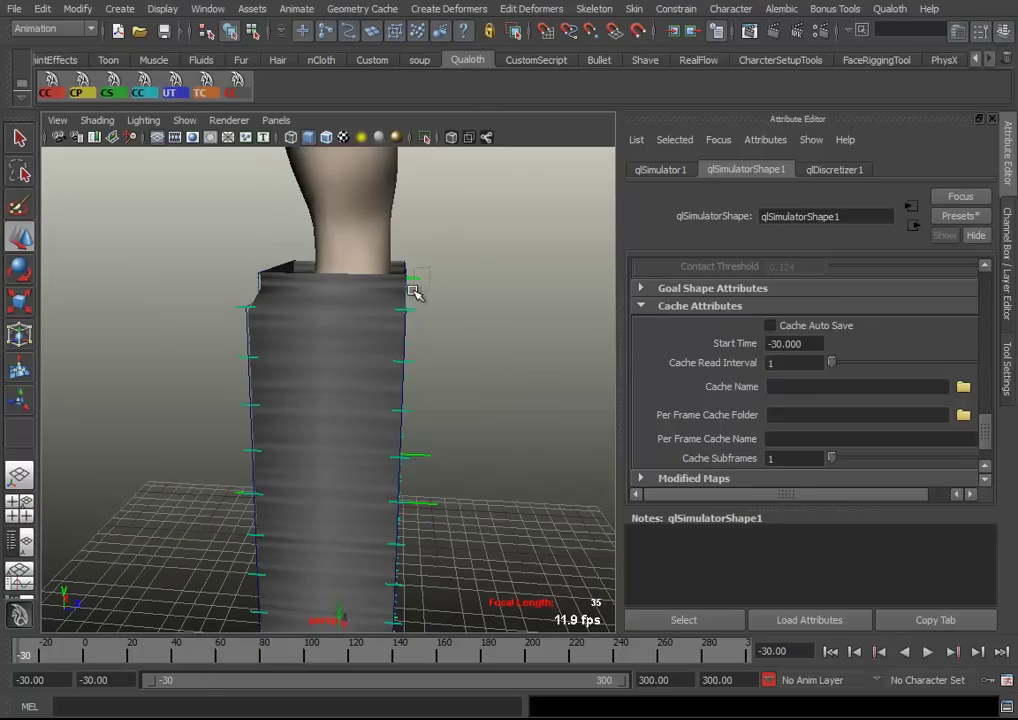
{"action": "left_click", "coordinate": [416, 298]}
{"action": "mouse_move", "coordinate": [422, 337]}
{"action": "left_mouse_down", "text": "alt"}
{"action": "mouse_move", "coordinate": [411, 354]}
{"action": "mouse_move", "coordinate": [470, 357]}
{"action": "mouse_move", "coordinate": [443, 350]}
{"action": "left_mouse_up", "text": "alt"}
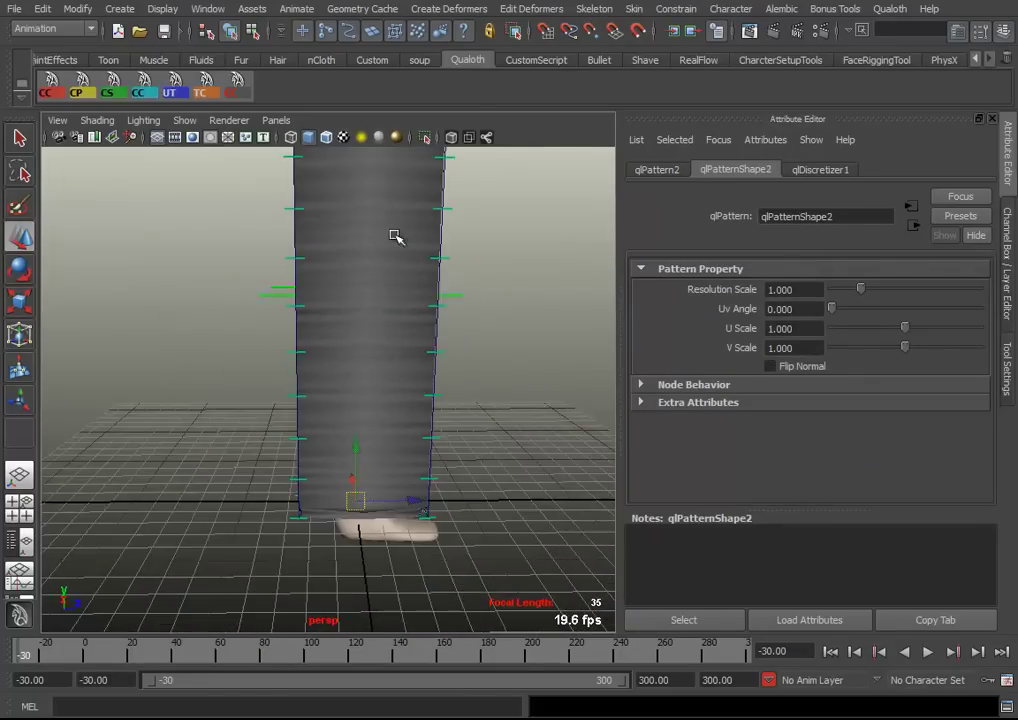
{"action": "right_click_drag", "start_coordinate": [400, 380], "coordinate": [477, 352], "text": "alt"}
{"action": "mouse_move", "coordinate": [477, 352]}
{"action": "left_mouse_down", "text": "alt"}
{"action": "mouse_move", "coordinate": [405, 404]}
{"action": "mouse_move", "coordinate": [445, 334]}
{"action": "left_mouse_up", "text": "alt"}
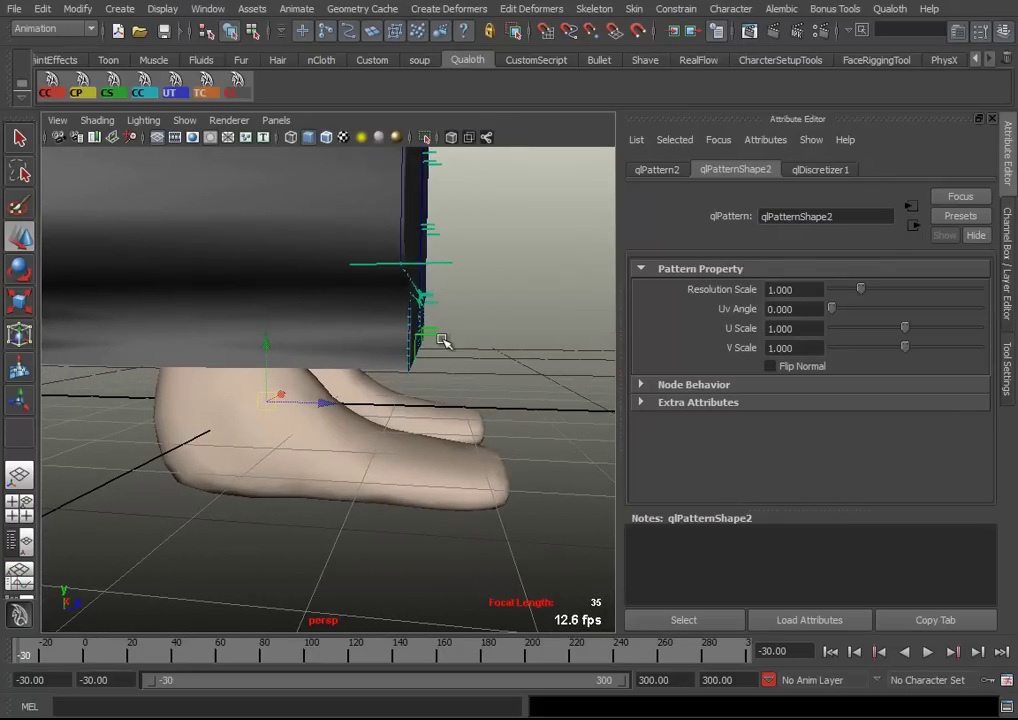
{"action": "mouse_move", "coordinate": [504, 397]}
{"action": "left_mouse_down", "text": "alt"}
{"action": "mouse_move", "coordinate": [375, 343]}
{"action": "mouse_move", "coordinate": [370, 379]}
{"action": "mouse_move", "coordinate": [238, 372]}
{"action": "left_mouse_up", "text": "alt"}
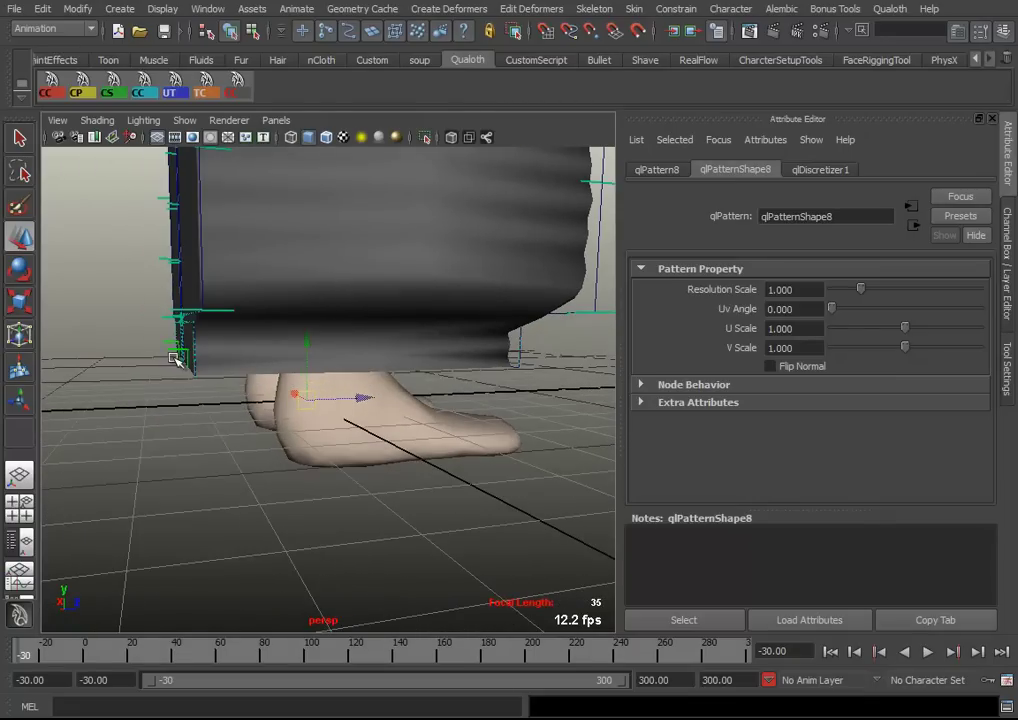
Set qlPattern10's U Scale to 0.6 and step the simulation forward one frame
{"action": "left_click", "coordinate": [176, 360]}
{"action": "left_click_drag", "start_coordinate": [159, 352], "coordinate": [266, 357], "text": "alt"}
{"action": "key", "text": "ctrl+a"}
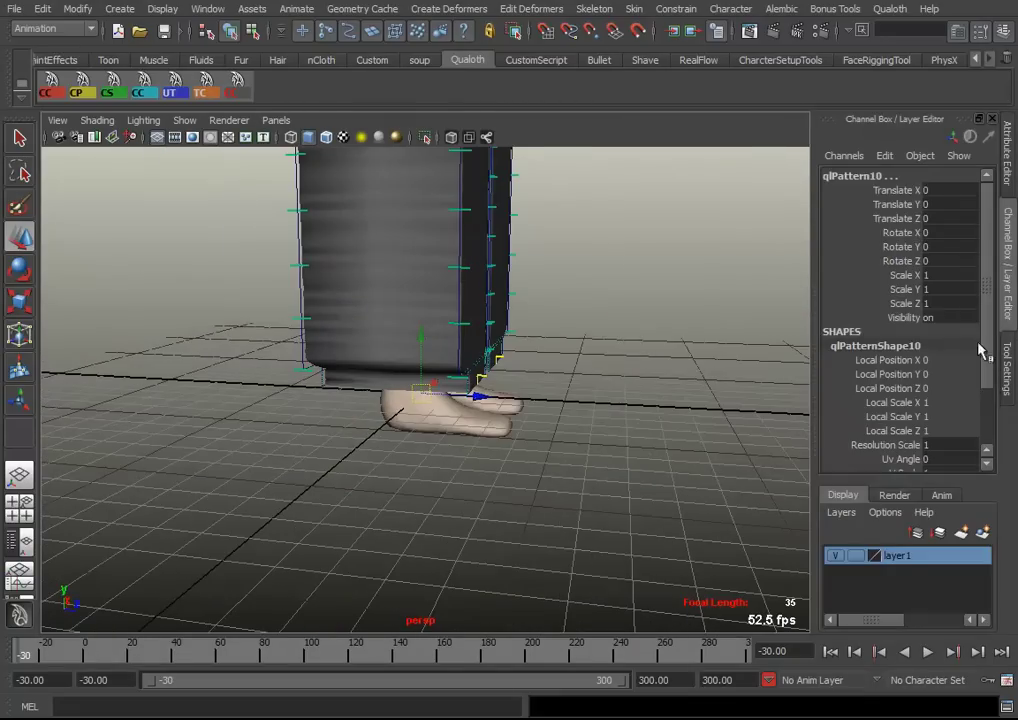
{"action": "scroll", "coordinate": [979, 349], "scroll_direction": "down", "scroll_amount": 3}
{"action": "double_click", "coordinate": [940, 395]}
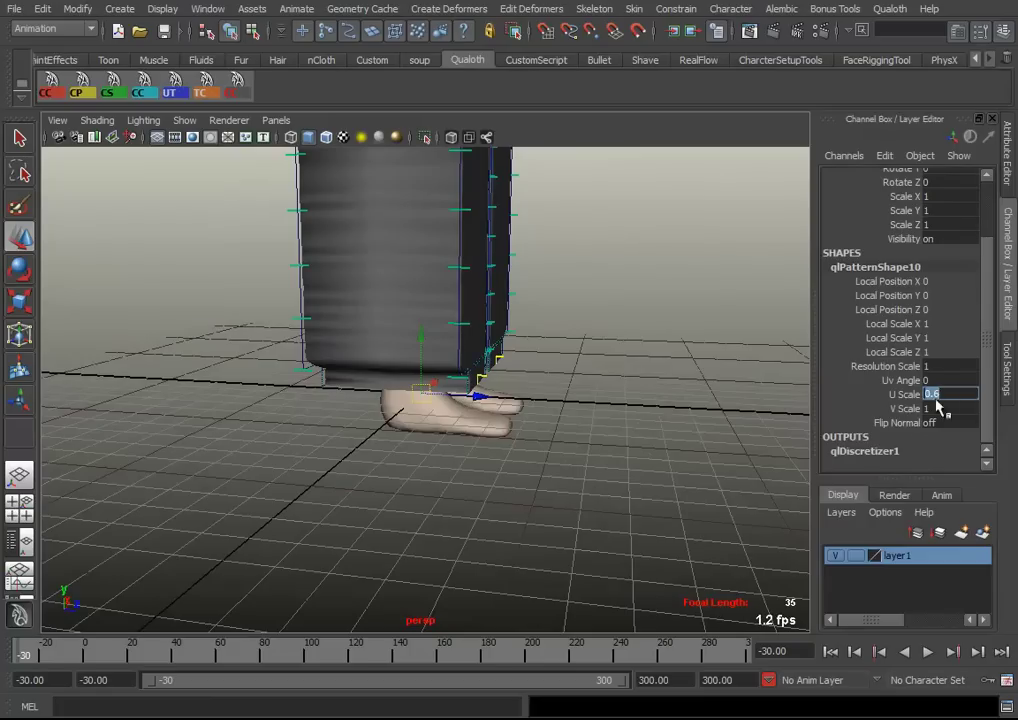
{"action": "key", "text": "Return"}
{"action": "mouse_move", "coordinate": [420, 272]}
{"action": "left_mouse_down", "text": "alt"}
{"action": "mouse_move", "coordinate": [461, 472]}
{"action": "mouse_move", "coordinate": [329, 470]}
{"action": "mouse_move", "coordinate": [352, 443]}
{"action": "mouse_move", "coordinate": [349, 458]}
{"action": "mouse_move", "coordinate": [404, 495]}
{"action": "mouse_move", "coordinate": [396, 470]}
{"action": "left_mouse_up", "text": "alt"}
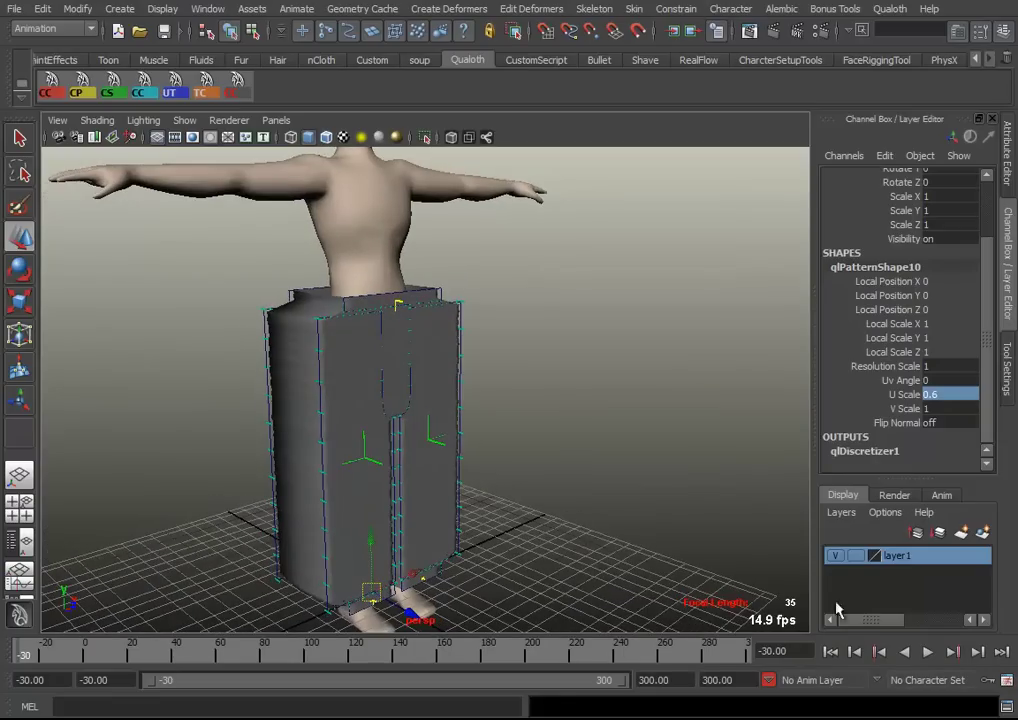
{"action": "left_click", "coordinate": [976, 652]}
Step the cloth simulation forward to frame -26
{"action": "left_click", "coordinate": [977, 653]}
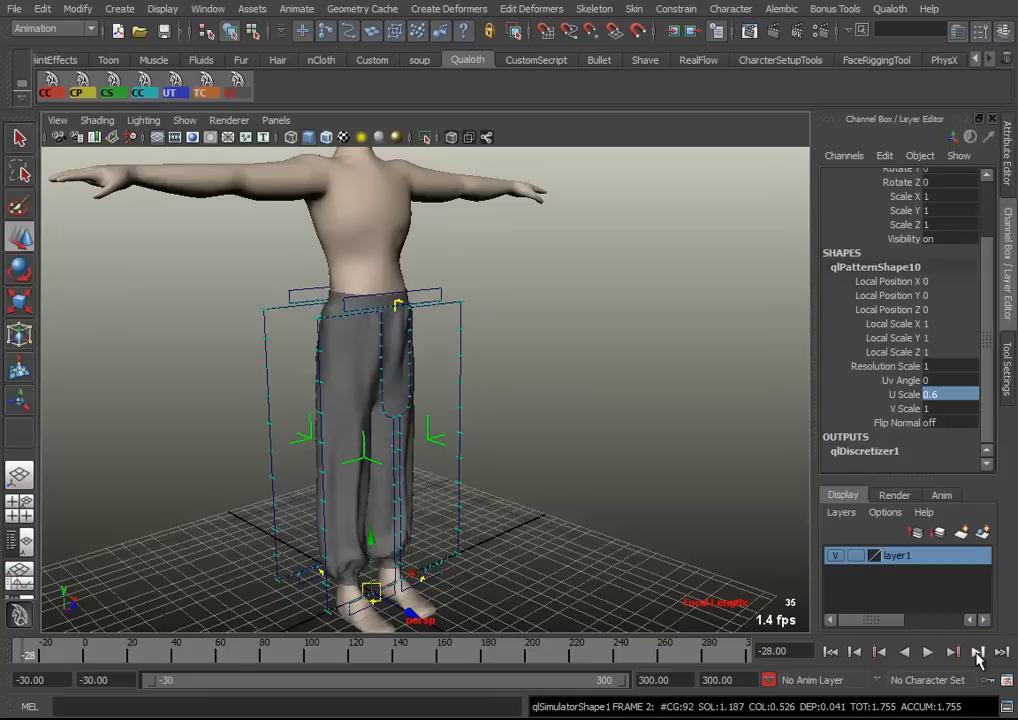
{"action": "left_click", "coordinate": [977, 653]}
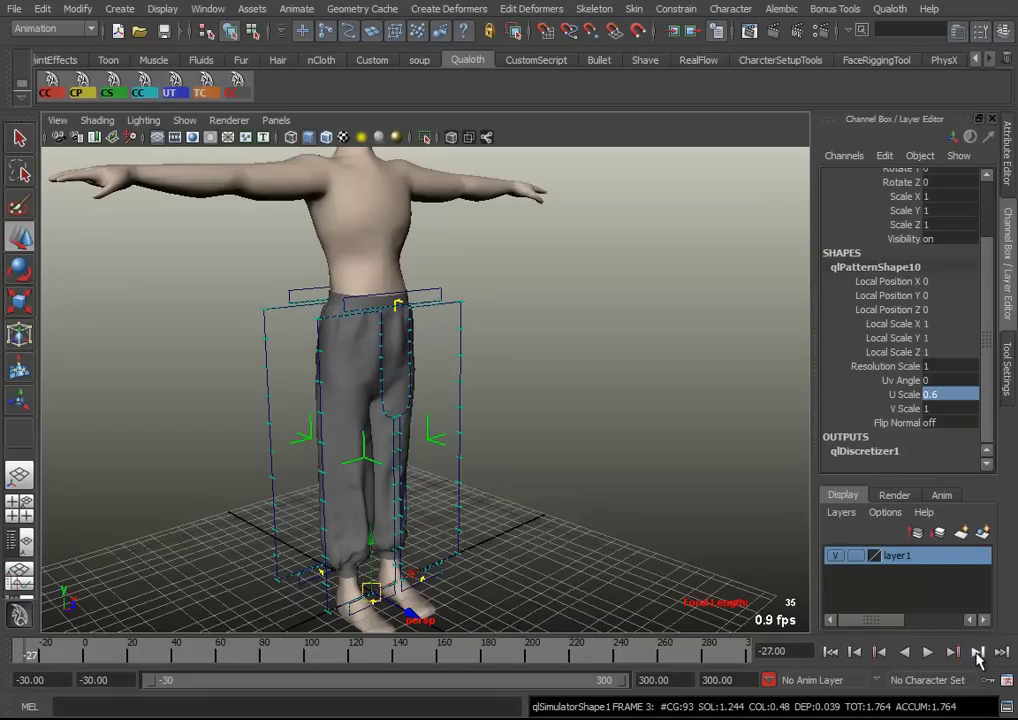
{"action": "left_click_drag", "start_coordinate": [536, 488], "coordinate": [385, 454], "text": "alt"}
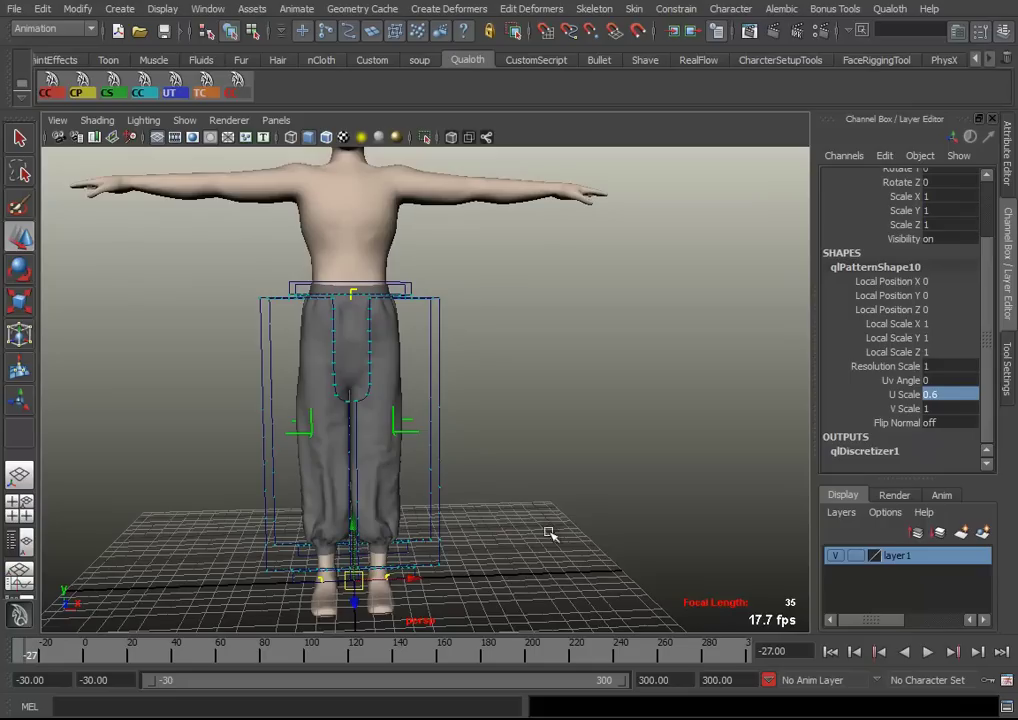
{"action": "left_click", "coordinate": [977, 651]}
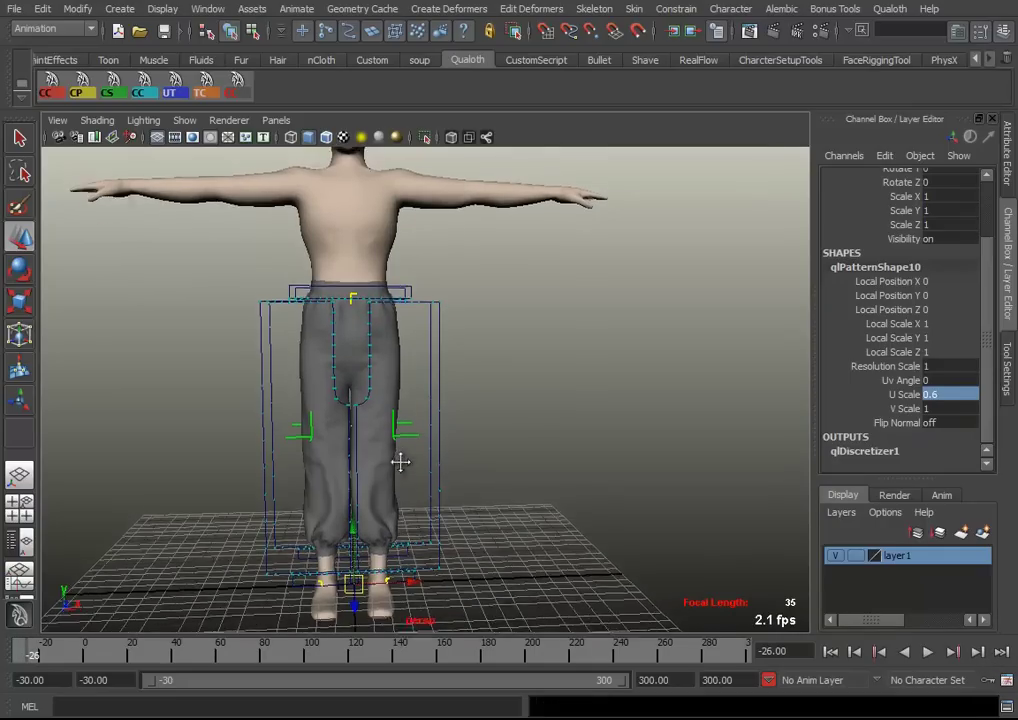
Zoom in on the waist and select the simulated pants mesh qlSimulator10Out
{"action": "scroll", "coordinate": [398, 461], "scroll_direction": "up", "scroll_amount": 5}
{"action": "middle_click_drag", "start_coordinate": [477, 556], "coordinate": [390, 470], "text": "alt"}
{"action": "mouse_move", "coordinate": [390, 470]}
{"action": "left_mouse_down", "text": "alt"}
{"action": "mouse_move", "coordinate": [527, 461]}
{"action": "mouse_move", "coordinate": [296, 465]}
{"action": "mouse_move", "coordinate": [348, 495]}
{"action": "left_mouse_up", "text": "alt"}
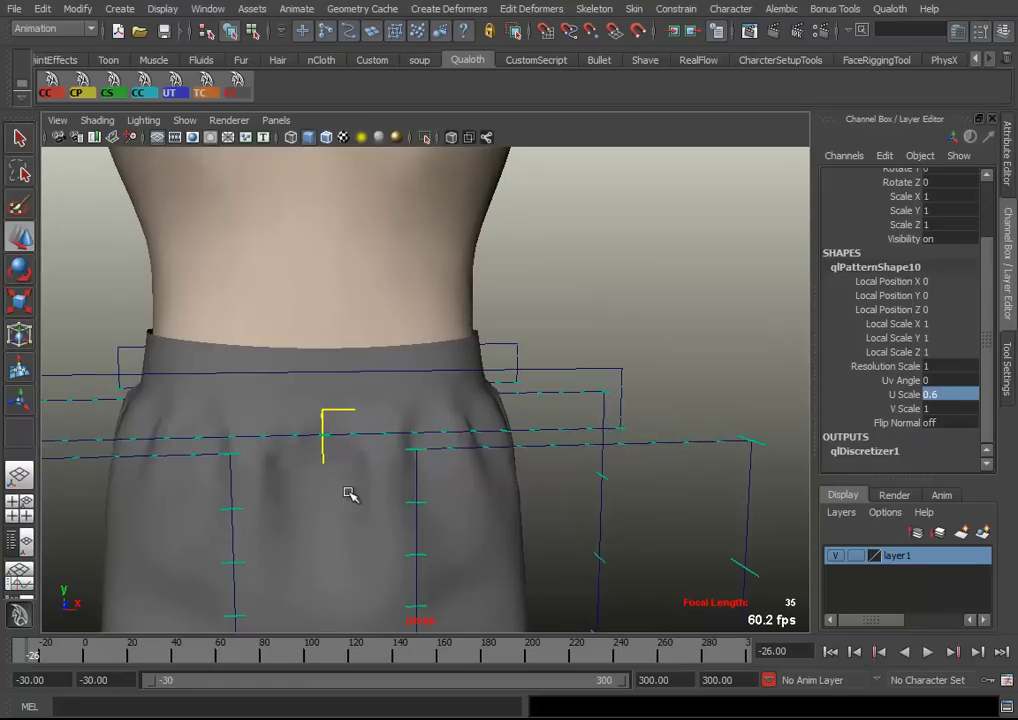
{"action": "scroll", "coordinate": [368, 408], "scroll_direction": "up", "scroll_amount": 2}
{"action": "left_click", "coordinate": [370, 372]}
Put the pants mesh in Vertex mode and pick the Paint Selection tool
{"action": "scroll", "coordinate": [427, 447], "scroll_direction": "down", "scroll_amount": 1}
{"action": "scroll", "coordinate": [334, 438], "scroll_direction": "down", "scroll_amount": 1}
{"action": "mouse_move", "coordinate": [334, 438]}
{"action": "left_mouse_down", "text": "alt"}
{"action": "mouse_move", "coordinate": [454, 465]}
{"action": "mouse_move", "coordinate": [390, 450]}
{"action": "mouse_move", "coordinate": [395, 375]}
{"action": "mouse_move", "coordinate": [334, 416]}
{"action": "mouse_move", "coordinate": [548, 432]}
{"action": "mouse_move", "coordinate": [628, 411]}
{"action": "mouse_move", "coordinate": [375, 424]}
{"action": "mouse_move", "coordinate": [404, 450]}
{"action": "mouse_move", "coordinate": [404, 400]}
{"action": "mouse_move", "coordinate": [275, 416]}
{"action": "left_mouse_up", "text": "alt"}
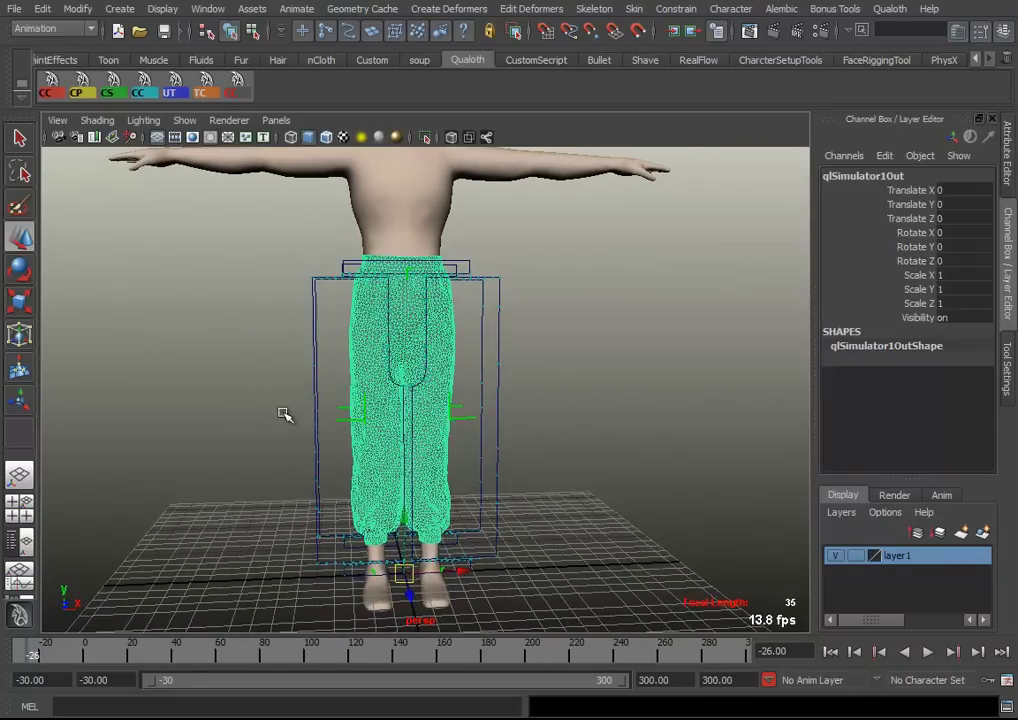
{"action": "right_click_drag", "start_coordinate": [284, 413], "coordinate": [553, 543], "text": "alt"}
{"action": "mouse_move", "coordinate": [554, 548]}
{"action": "left_mouse_down", "text": "alt"}
{"action": "mouse_move", "coordinate": [513, 370]}
{"action": "mouse_move", "coordinate": [425, 434]}
{"action": "mouse_move", "coordinate": [441, 424]}
{"action": "mouse_move", "coordinate": [389, 609]}
{"action": "mouse_move", "coordinate": [386, 432]}
{"action": "mouse_move", "coordinate": [350, 373]}
{"action": "mouse_move", "coordinate": [341, 477]}
{"action": "mouse_move", "coordinate": [291, 427]}
{"action": "mouse_move", "coordinate": [268, 486]}
{"action": "left_mouse_up", "text": "alt"}
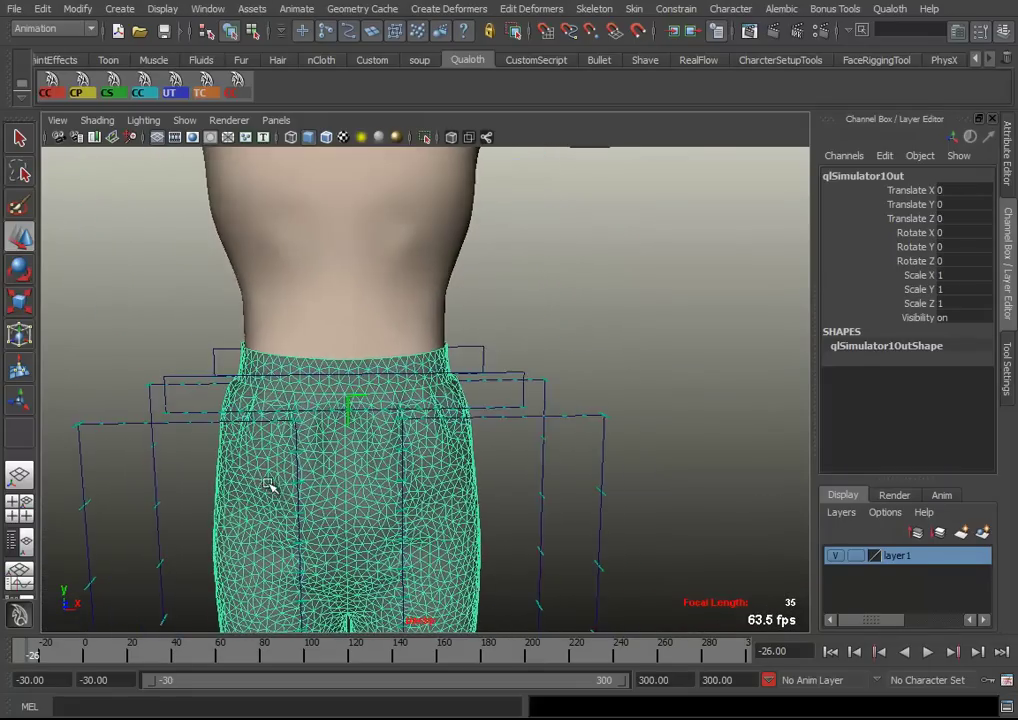
{"action": "right_click_drag", "start_coordinate": [268, 486], "coordinate": [404, 474], "text": "alt"}
{"action": "mouse_move", "coordinate": [404, 474]}
{"action": "left_mouse_down", "text": "alt"}
{"action": "mouse_move", "coordinate": [450, 473]}
{"action": "mouse_move", "coordinate": [421, 421]}
{"action": "left_mouse_up", "text": "alt"}
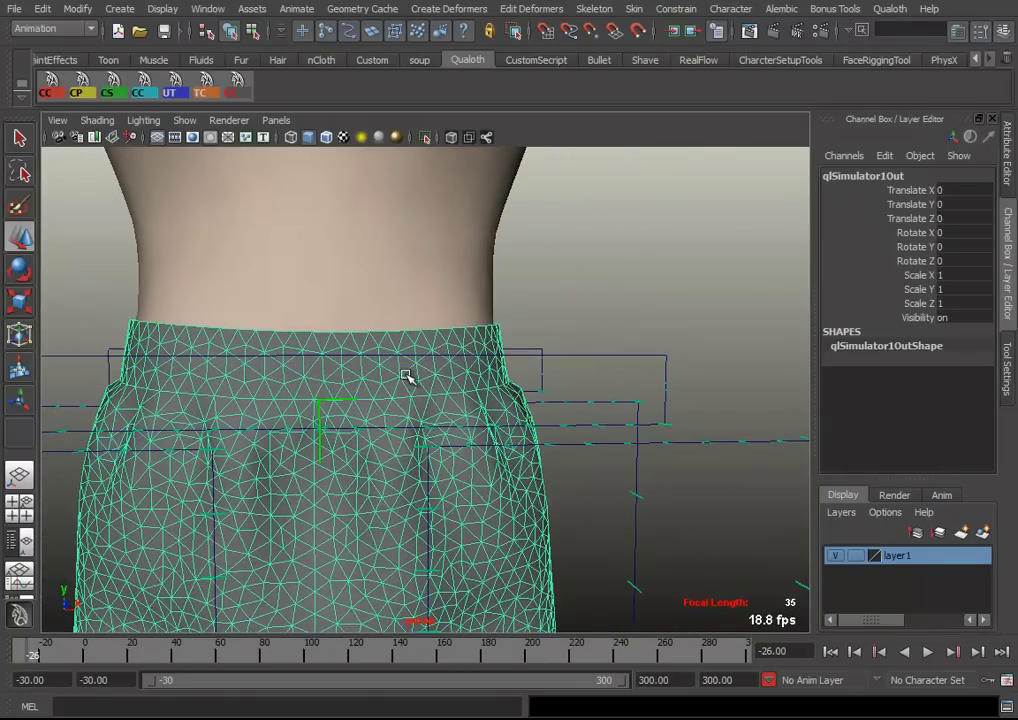
{"action": "right_click", "coordinate": [406, 375]}
{"action": "left_click", "coordinate": [360, 371]}
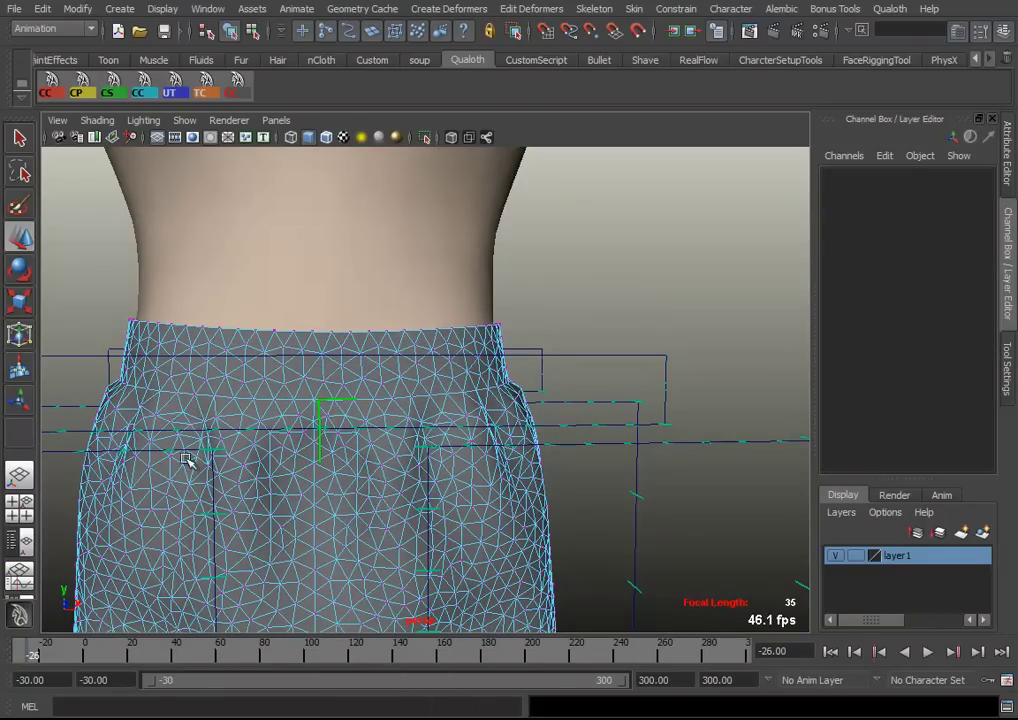
{"action": "left_click", "coordinate": [19, 205]}
In the front view, marquee-select the vertices along the top of the waistband
{"action": "right_click_drag", "start_coordinate": [295, 364], "coordinate": [367, 416], "text": "alt"}
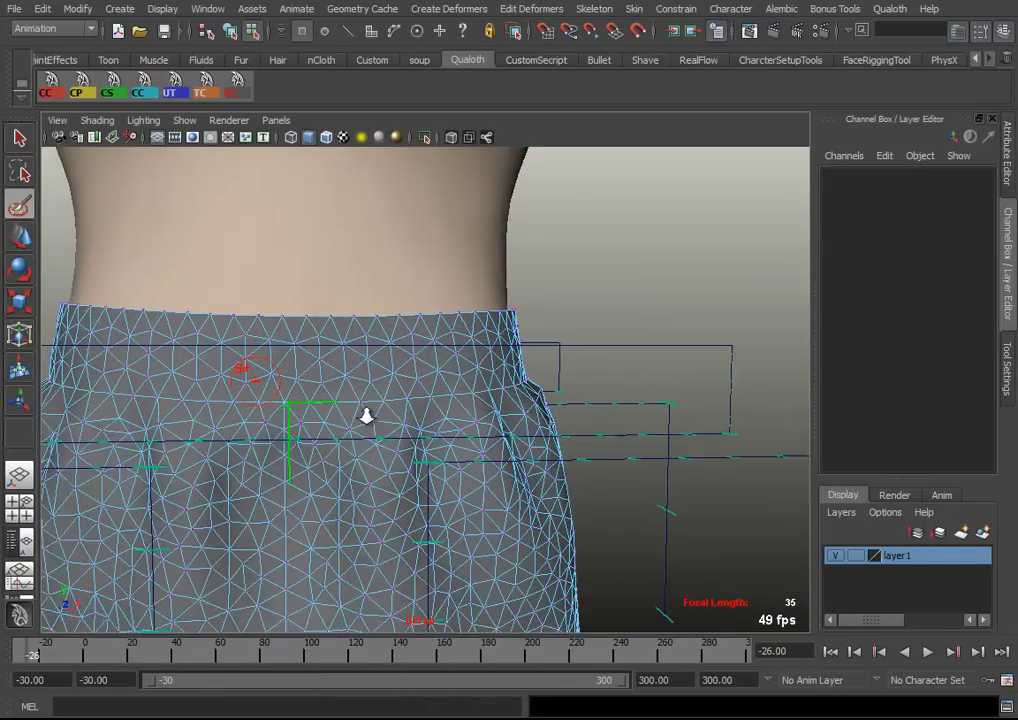
{"action": "key", "text": "space"}
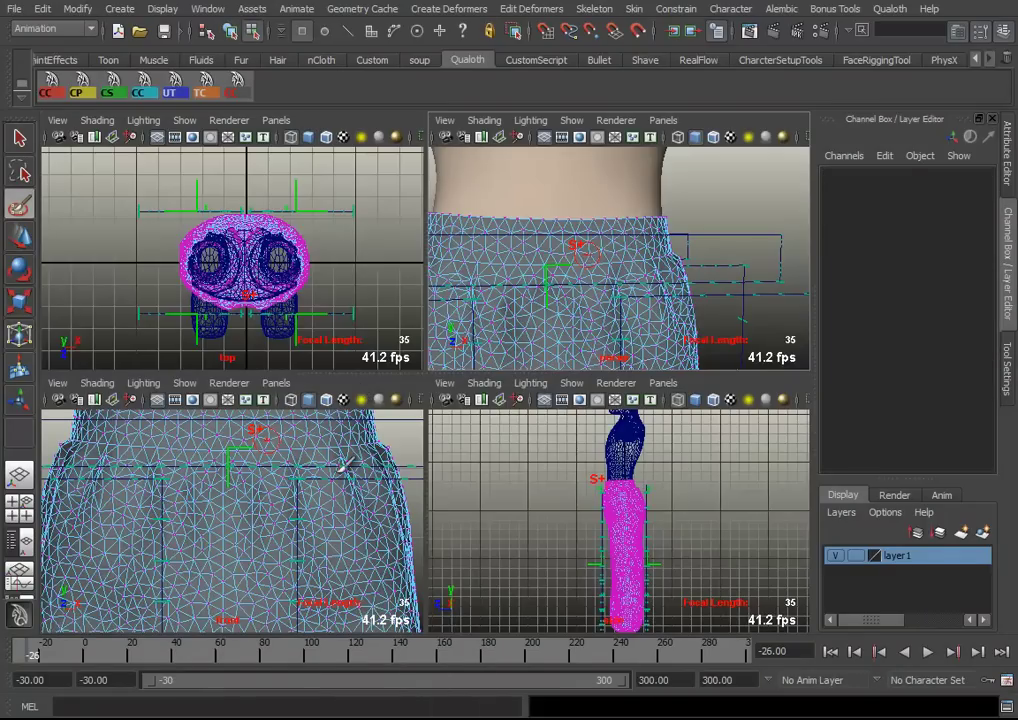
{"action": "key", "text": "space"}
{"action": "right_click_drag", "start_coordinate": [348, 466], "coordinate": [120, 290], "text": "alt"}
{"action": "left_click", "coordinate": [23, 137]}
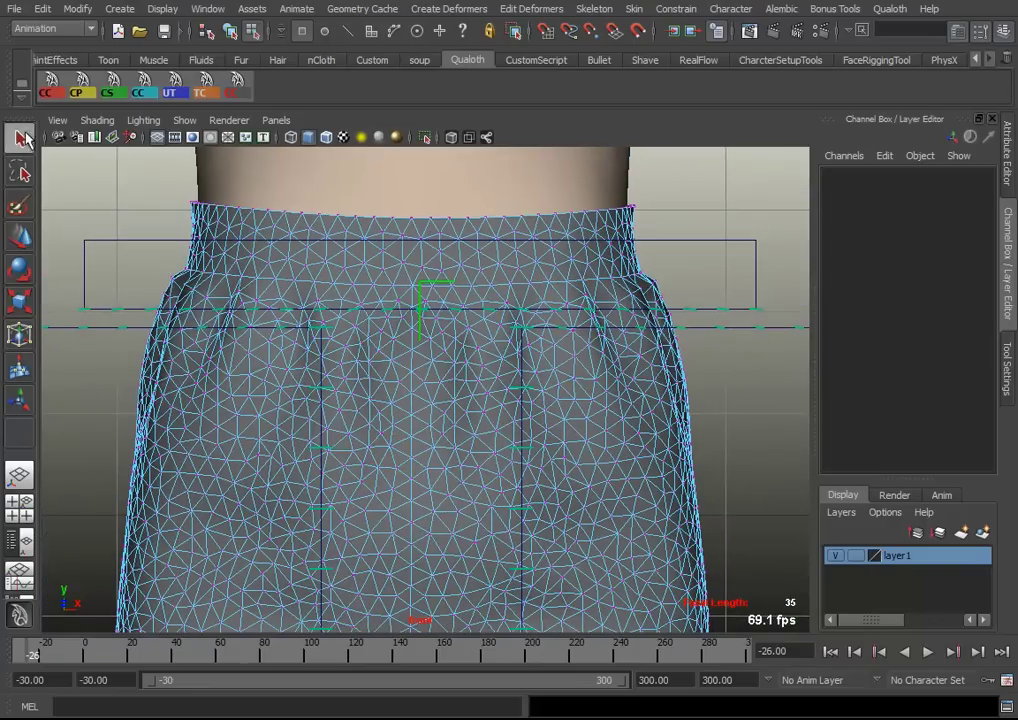
{"action": "left_click_drag", "start_coordinate": [160, 180], "coordinate": [681, 256]}
Paint-select the remaining waistband vertex rows all around the pants in perspective view
{"action": "left_click", "coordinate": [17, 208]}
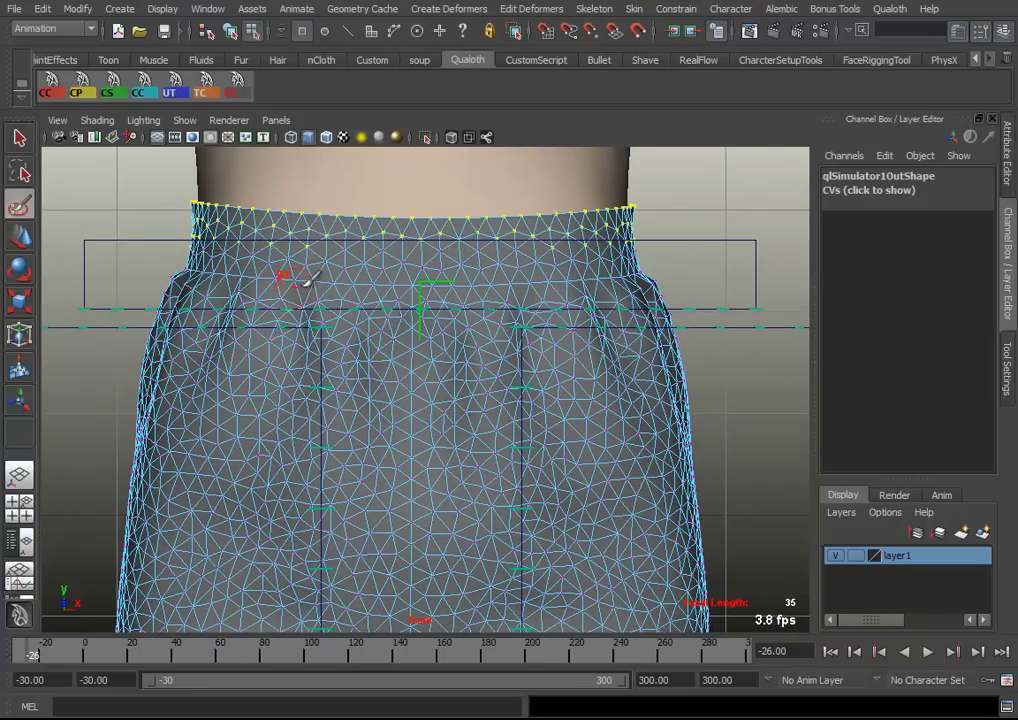
{"action": "key", "text": "space"}
{"action": "key", "text": "space"}
{"action": "mouse_move", "coordinate": [440, 380]}
{"action": "right_mouse_down", "text": "alt"}
{"action": "mouse_move", "coordinate": [474, 396]}
{"action": "mouse_move", "coordinate": [416, 377]}
{"action": "right_mouse_up", "text": "alt"}
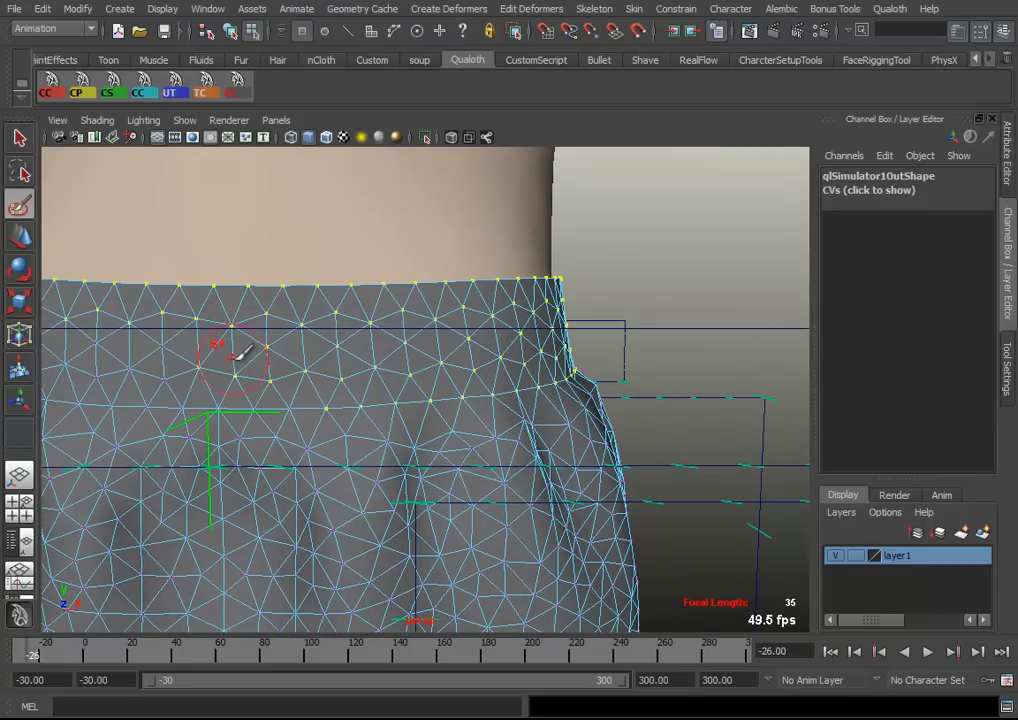
{"action": "left_click_drag", "start_coordinate": [240, 352], "coordinate": [325, 379], "text": "alt"}
{"action": "mouse_move", "coordinate": [150, 383]}
{"action": "left_mouse_down", "text": "alt"}
{"action": "mouse_move", "coordinate": [220, 359]}
{"action": "mouse_move", "coordinate": [391, 382]}
{"action": "left_mouse_up", "text": "alt"}
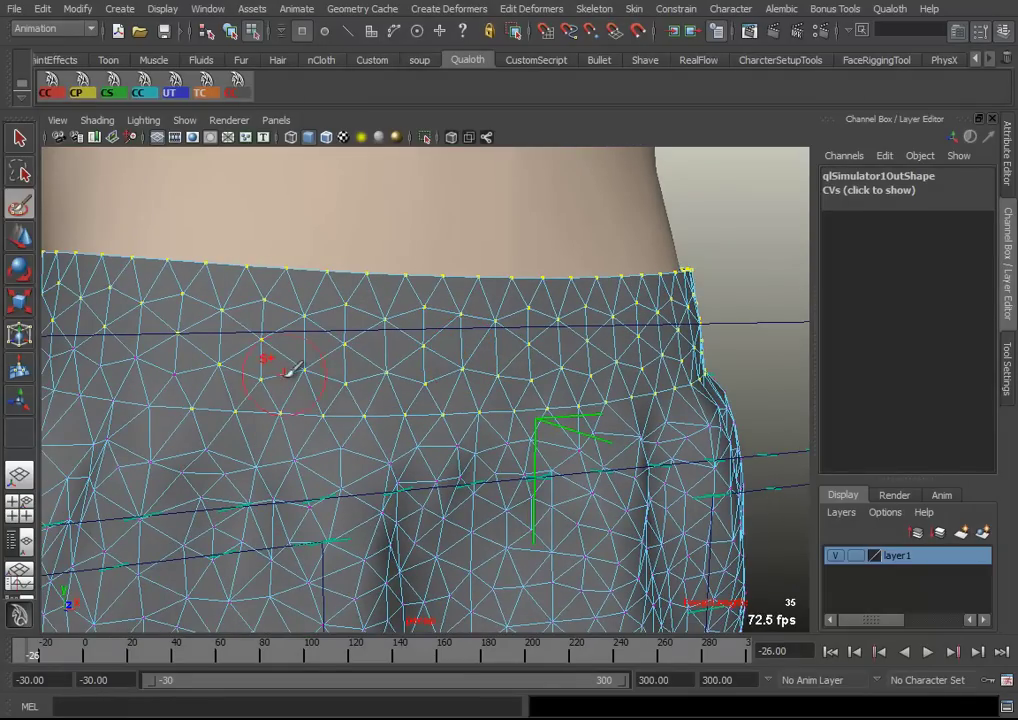
{"action": "left_click_drag", "start_coordinate": [290, 370], "coordinate": [466, 370], "text": "alt"}
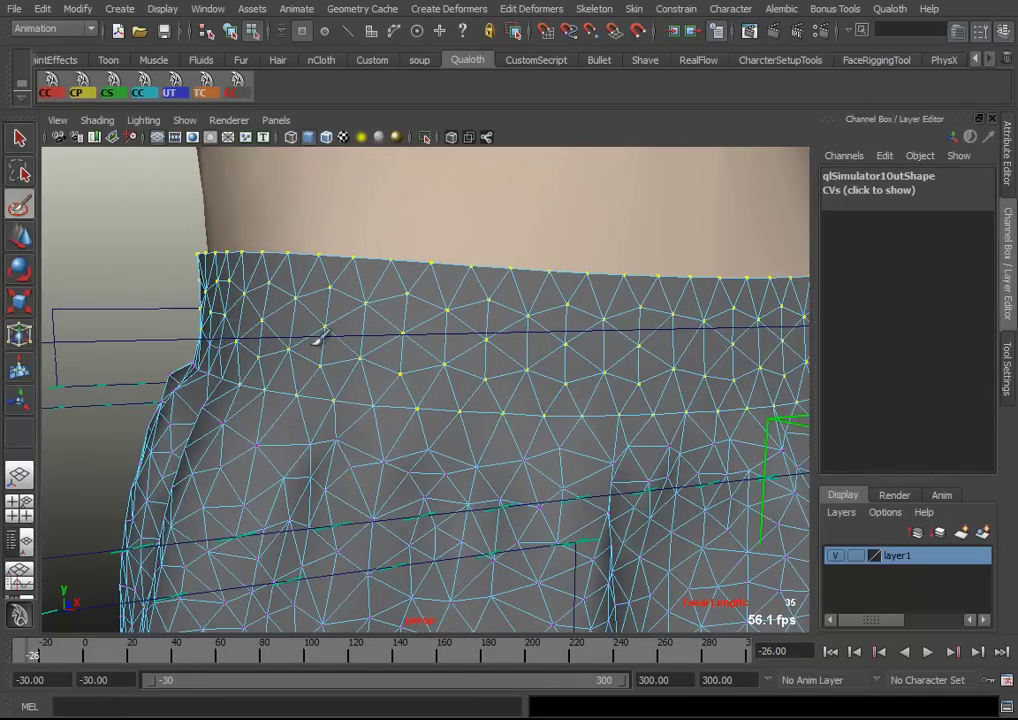
{"action": "mouse_move", "coordinate": [218, 340]}
{"action": "left_mouse_down", "text": "alt"}
{"action": "mouse_move", "coordinate": [375, 357]}
{"action": "mouse_move", "coordinate": [354, 286]}
{"action": "left_mouse_up", "text": "alt"}
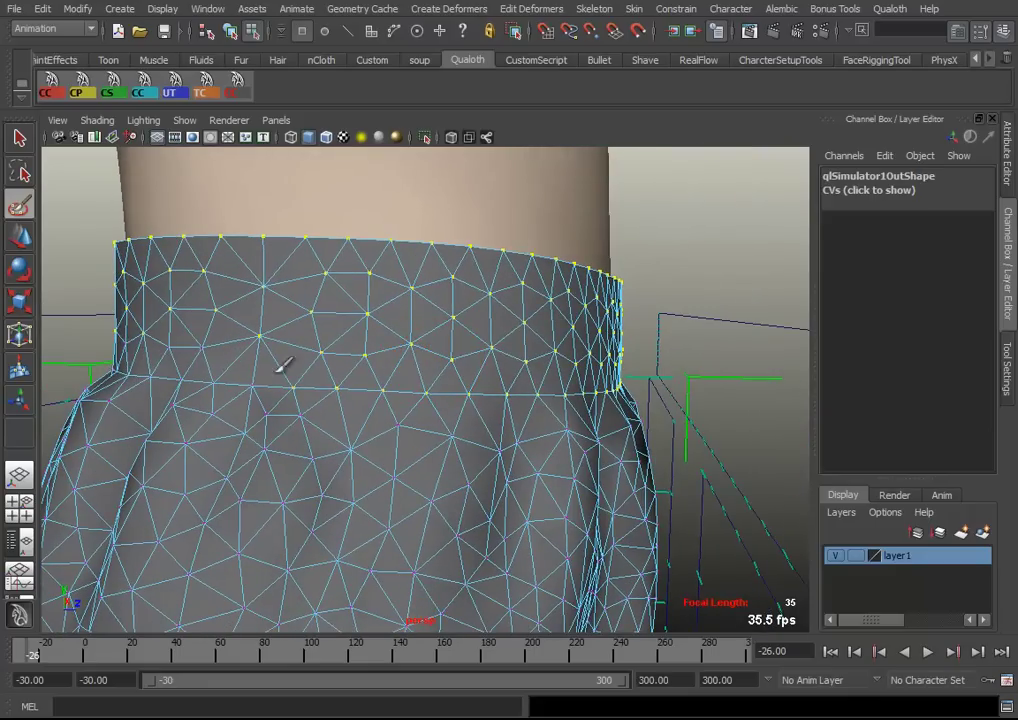
{"action": "left_click_drag", "start_coordinate": [275, 298], "coordinate": [342, 327], "text": "alt"}
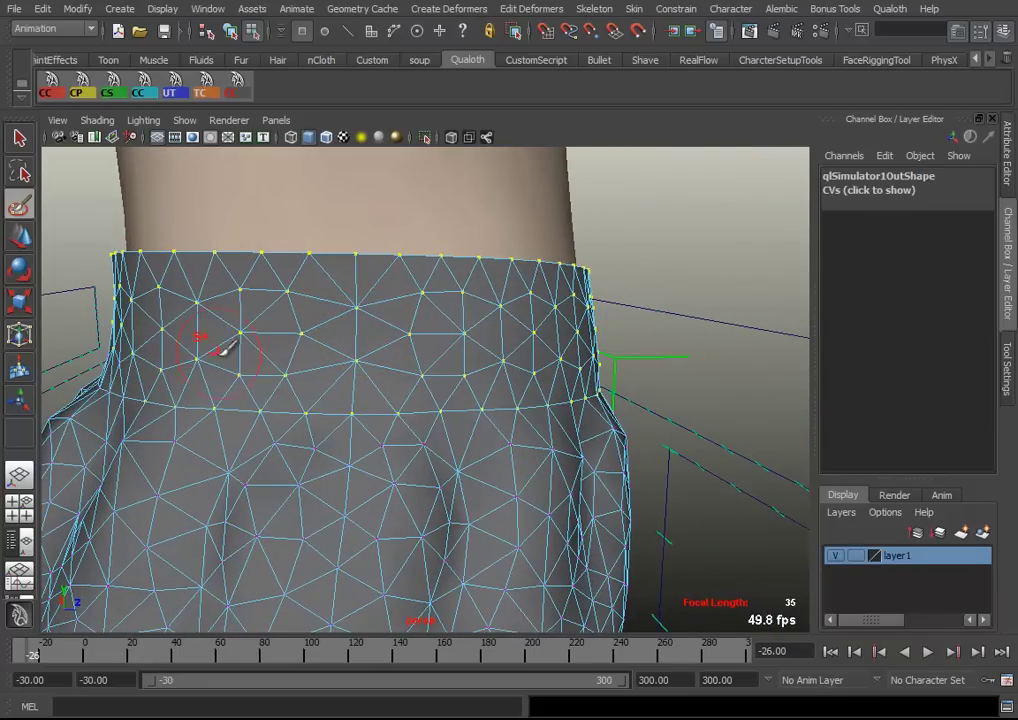
{"action": "left_click_drag", "start_coordinate": [227, 350], "coordinate": [336, 350], "text": "alt"}
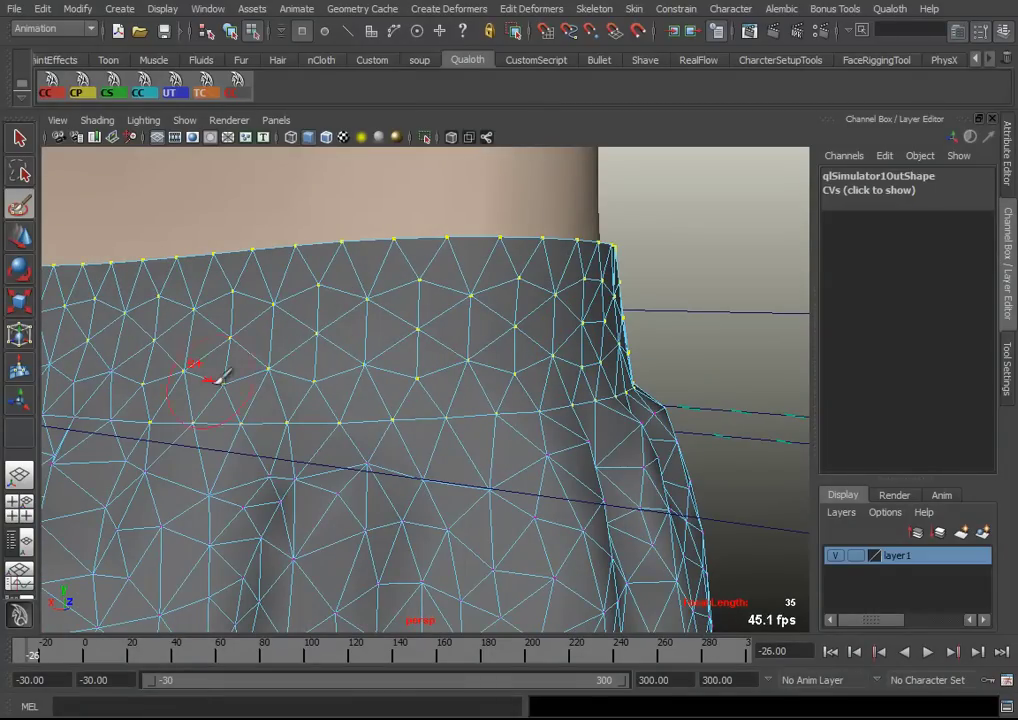
{"action": "scroll", "coordinate": [250, 376], "scroll_direction": "up", "scroll_amount": 1}
{"action": "scroll", "coordinate": [282, 377], "scroll_direction": "up", "scroll_amount": 1}
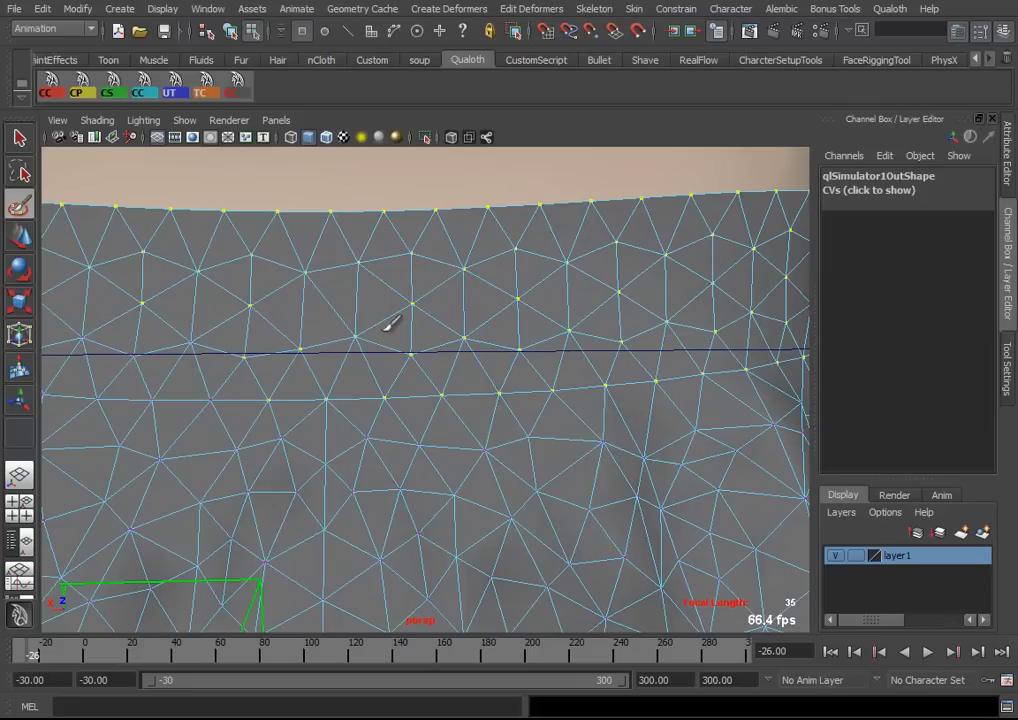
{"action": "left_click_drag", "start_coordinate": [318, 348], "coordinate": [489, 334], "text": "alt"}
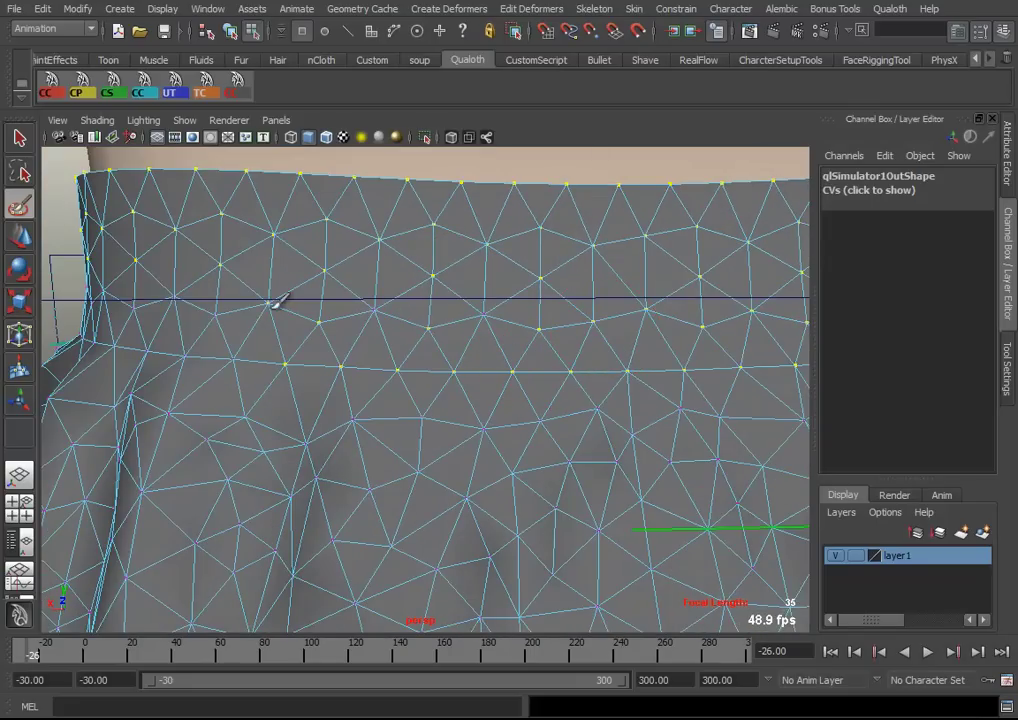
{"action": "mouse_move", "coordinate": [538, 291]}
{"action": "left_mouse_down", "text": "alt"}
{"action": "mouse_move", "coordinate": [454, 341]}
{"action": "mouse_move", "coordinate": [560, 335]}
{"action": "left_mouse_up", "text": "alt"}
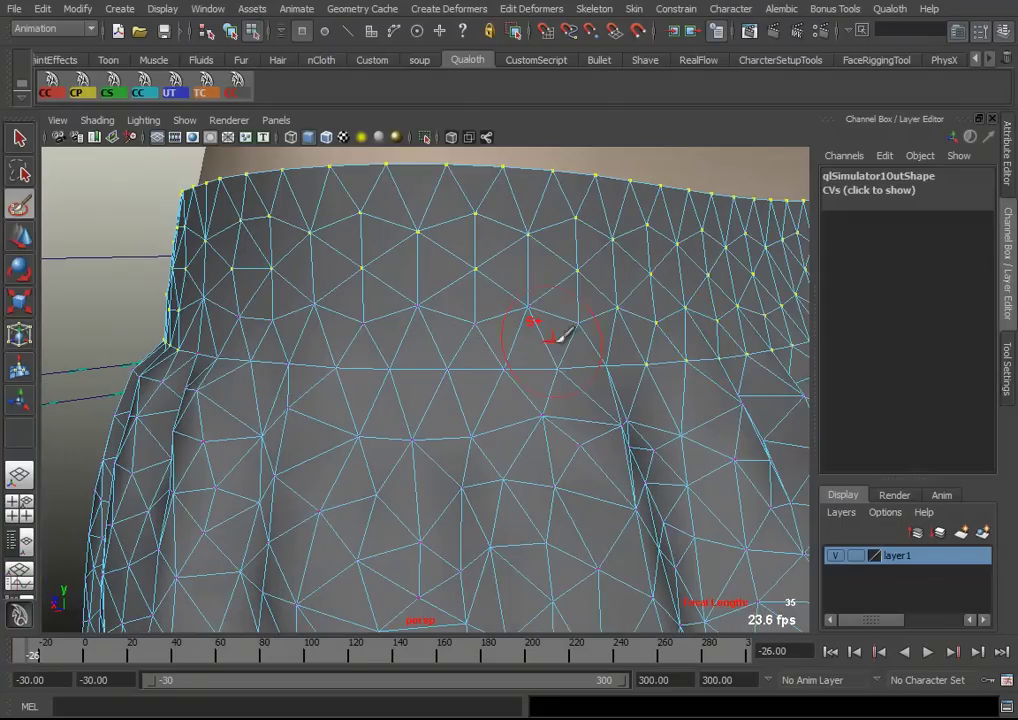
{"action": "mouse_move", "coordinate": [333, 220]}
{"action": "left_mouse_down", "text": "alt"}
{"action": "mouse_move", "coordinate": [462, 343]}
{"action": "mouse_move", "coordinate": [659, 336]}
{"action": "mouse_move", "coordinate": [475, 341]}
{"action": "mouse_move", "coordinate": [607, 403]}
{"action": "mouse_move", "coordinate": [295, 375]}
{"action": "mouse_move", "coordinate": [390, 409]}
{"action": "mouse_move", "coordinate": [291, 404]}
{"action": "mouse_move", "coordinate": [352, 440]}
{"action": "left_mouse_up", "text": "alt"}
Add the Humanoid body mesh to the selected waistband vertices
{"action": "left_click", "coordinate": [19, 138]}
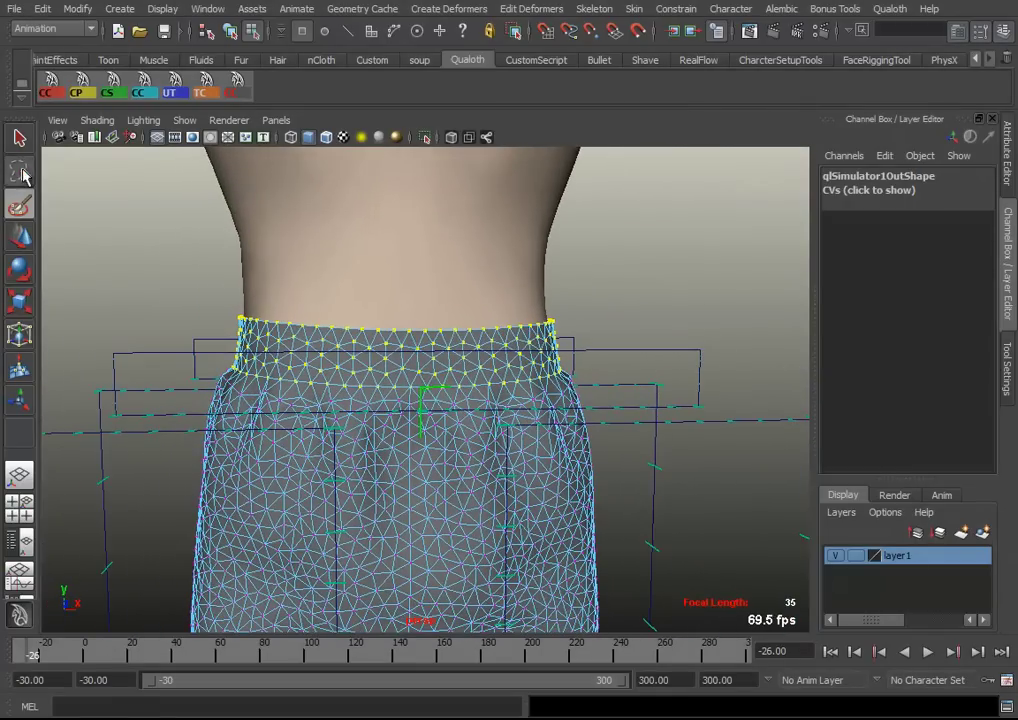
{"action": "left_click_drag", "start_coordinate": [195, 232], "coordinate": [335, 346], "text": "alt"}
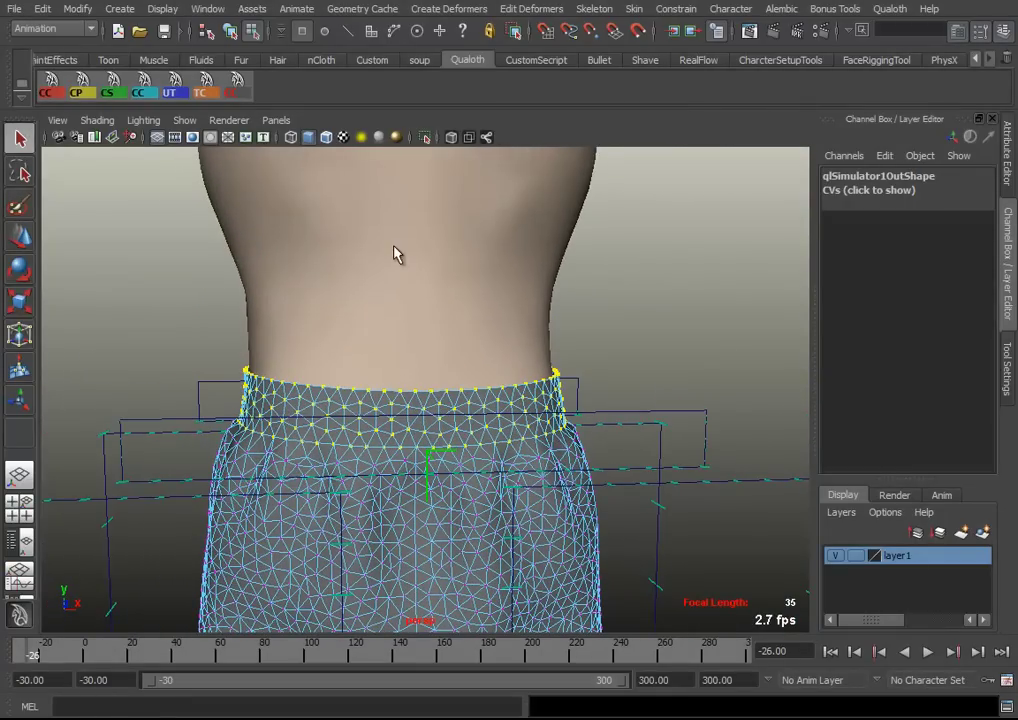
{"action": "mouse_move", "coordinate": [490, 407]}
{"action": "right_mouse_down"}
{"action": "mouse_move", "coordinate": [503, 381]}
{"action": "mouse_move", "coordinate": [484, 438]}
{"action": "right_mouse_up"}
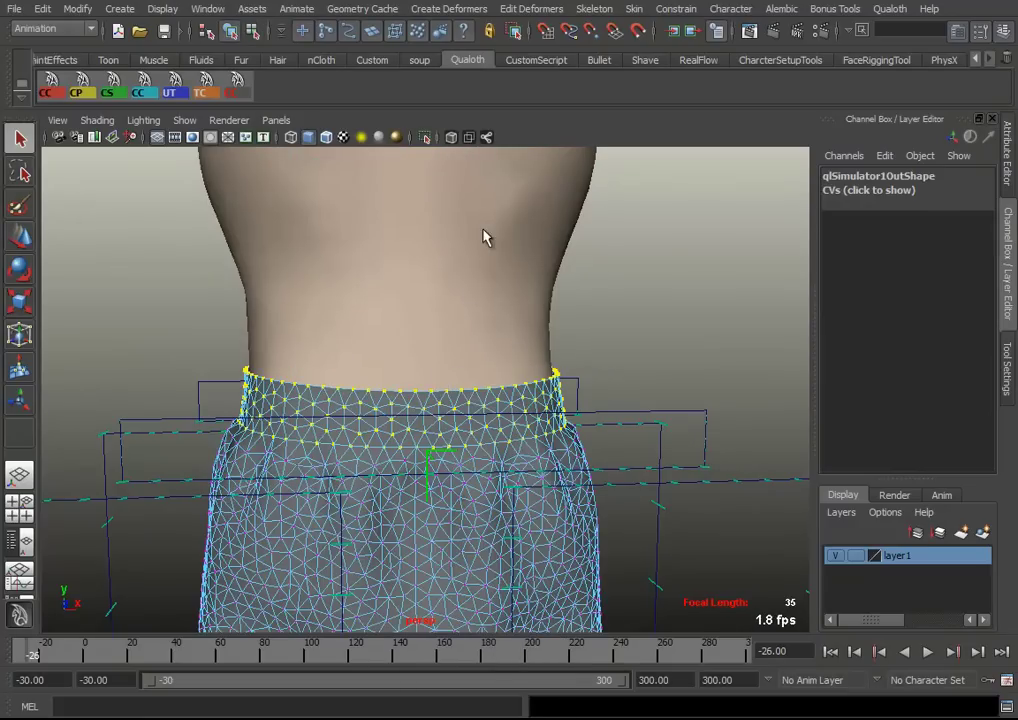
{"action": "left_click", "coordinate": [484, 237]}
{"action": "right_click_drag", "start_coordinate": [591, 431], "coordinate": [396, 472], "text": "alt"}
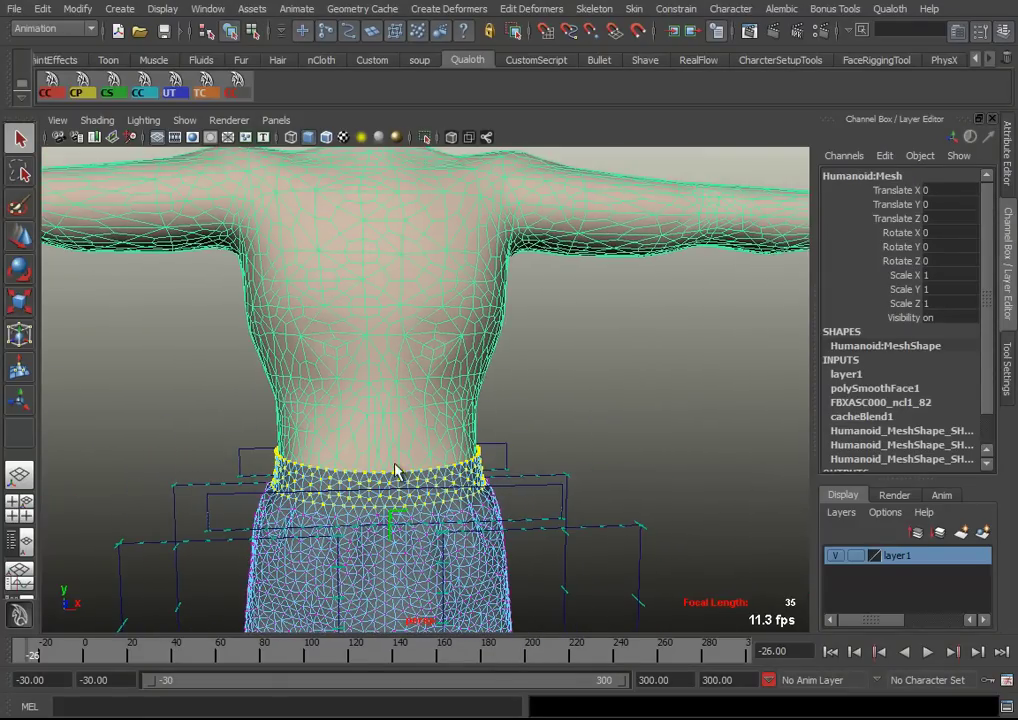
Create a Qualoth Attach Constraint pinning the waistband vertices to the body
{"action": "left_click", "coordinate": [889, 9]}
{"action": "mouse_move", "coordinate": [904, 172]}
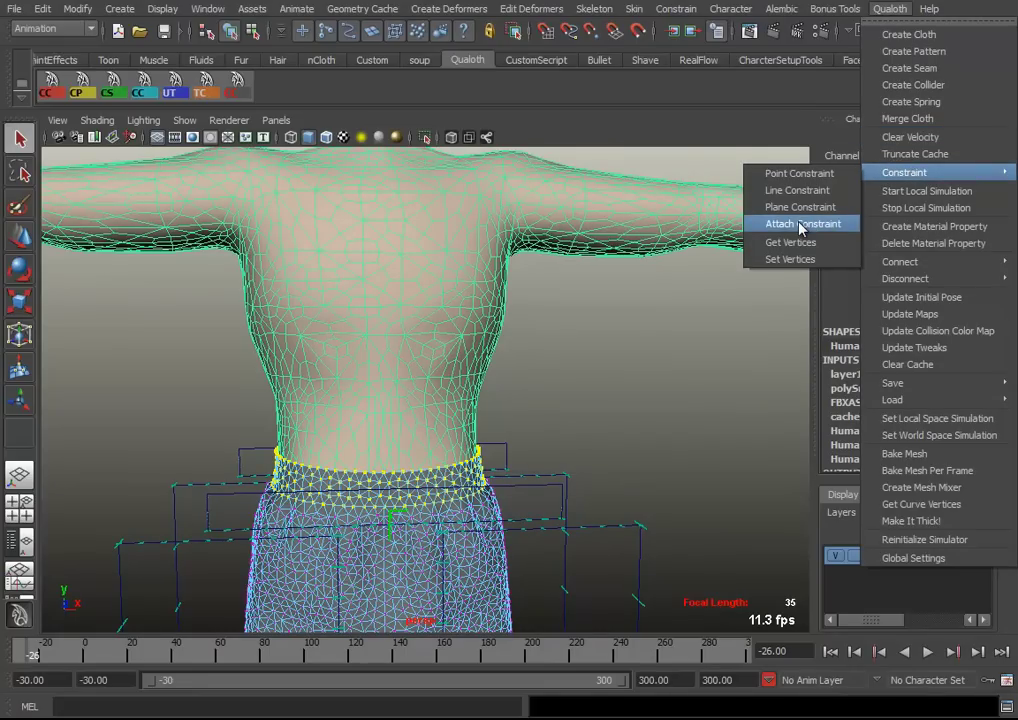
{"action": "left_click", "coordinate": [800, 229]}
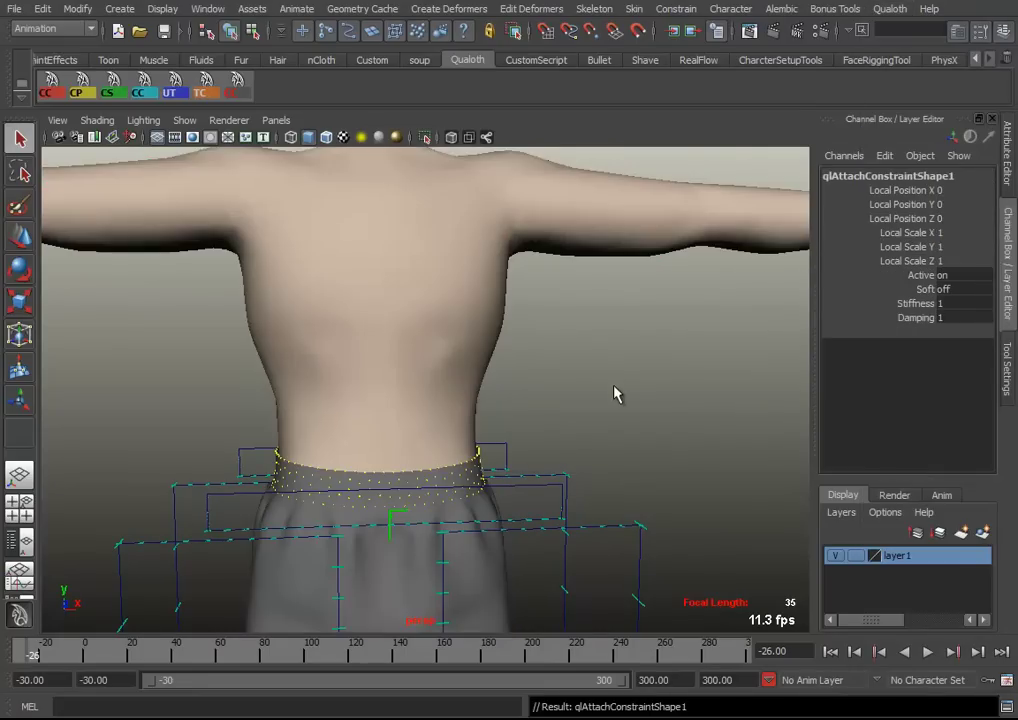
{"action": "key", "text": "f"}
{"action": "left_click_drag", "start_coordinate": [424, 268], "coordinate": [498, 332], "text": "alt"}
{"action": "mouse_move", "coordinate": [482, 432]}
{"action": "left_mouse_down", "text": "alt"}
{"action": "mouse_move", "coordinate": [523, 457]}
{"action": "mouse_move", "coordinate": [336, 452]}
{"action": "mouse_move", "coordinate": [325, 400]}
{"action": "left_mouse_up", "text": "alt"}
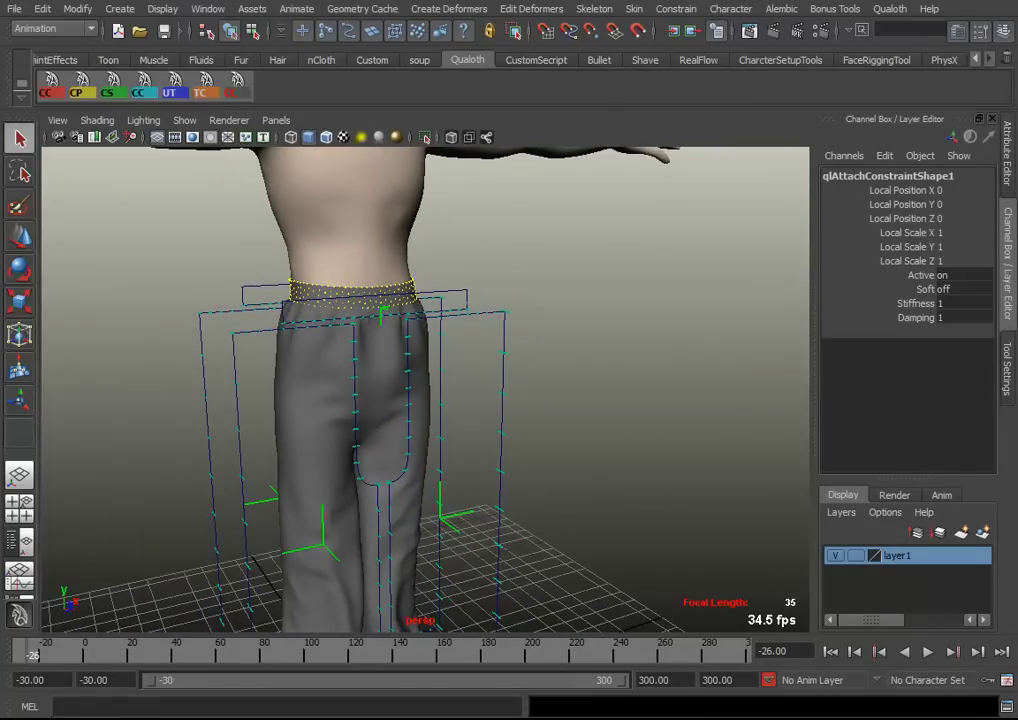
{"action": "key", "text": "shift+o"}
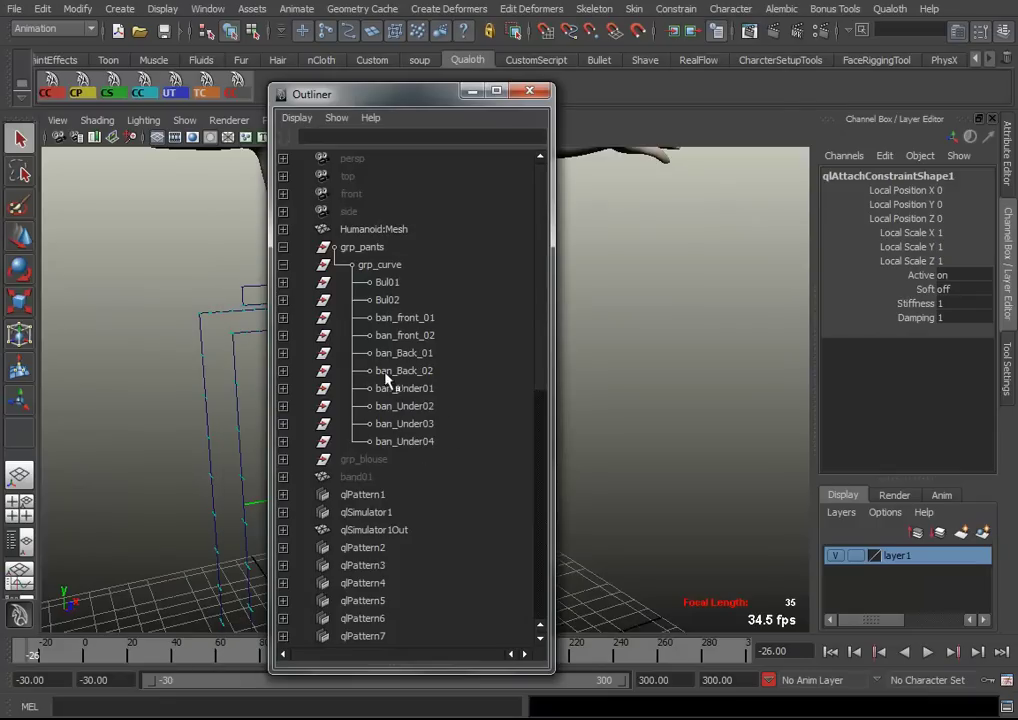
Set qlSimulator1's Gravity Y value to -980
{"action": "left_click", "coordinate": [368, 513]}
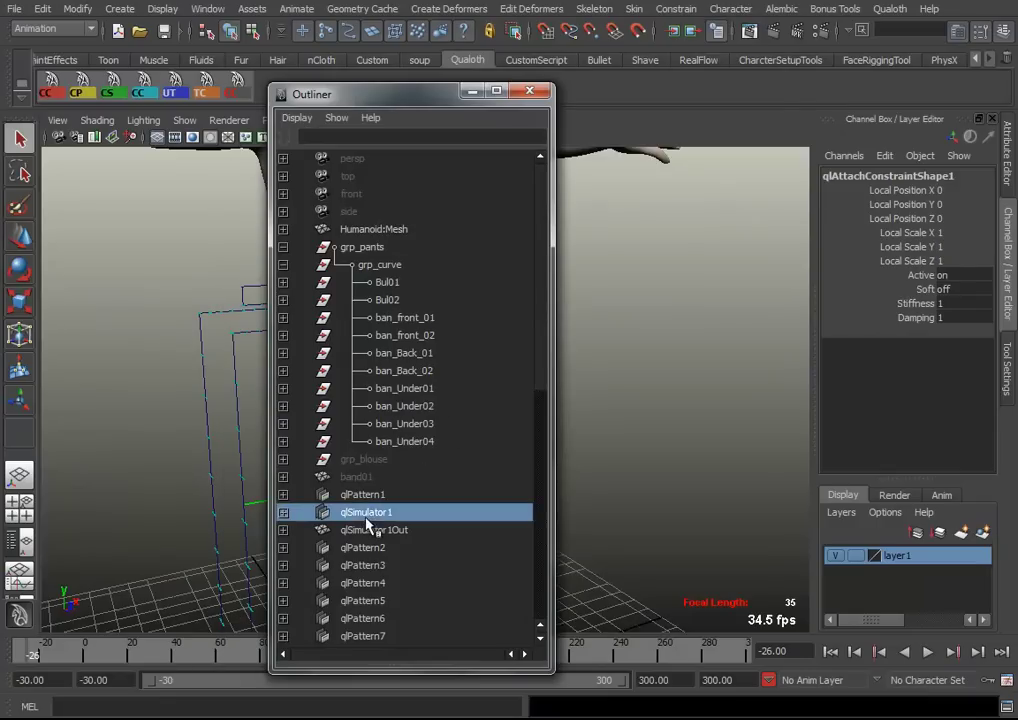
{"action": "left_click", "coordinate": [474, 95]}
{"action": "key", "text": "ctrl+a"}
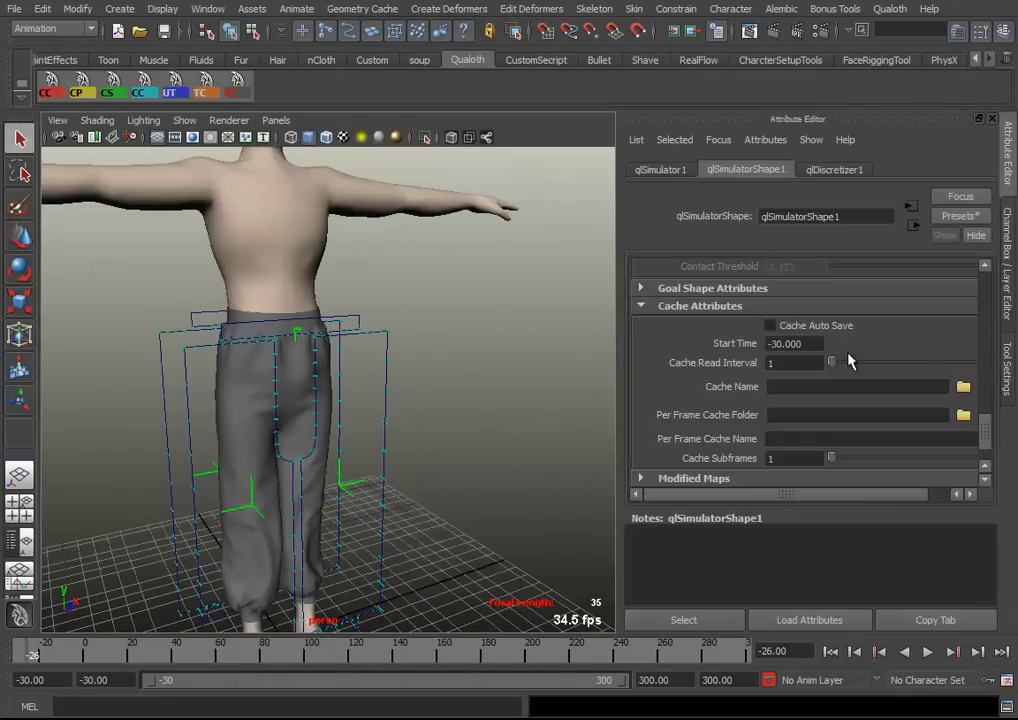
{"action": "scroll", "coordinate": [913, 348], "scroll_direction": "up", "scroll_amount": 5}
{"action": "scroll", "coordinate": [913, 348], "scroll_direction": "up", "scroll_amount": 5}
{"action": "scroll", "coordinate": [913, 348], "scroll_direction": "up", "scroll_amount": 3}
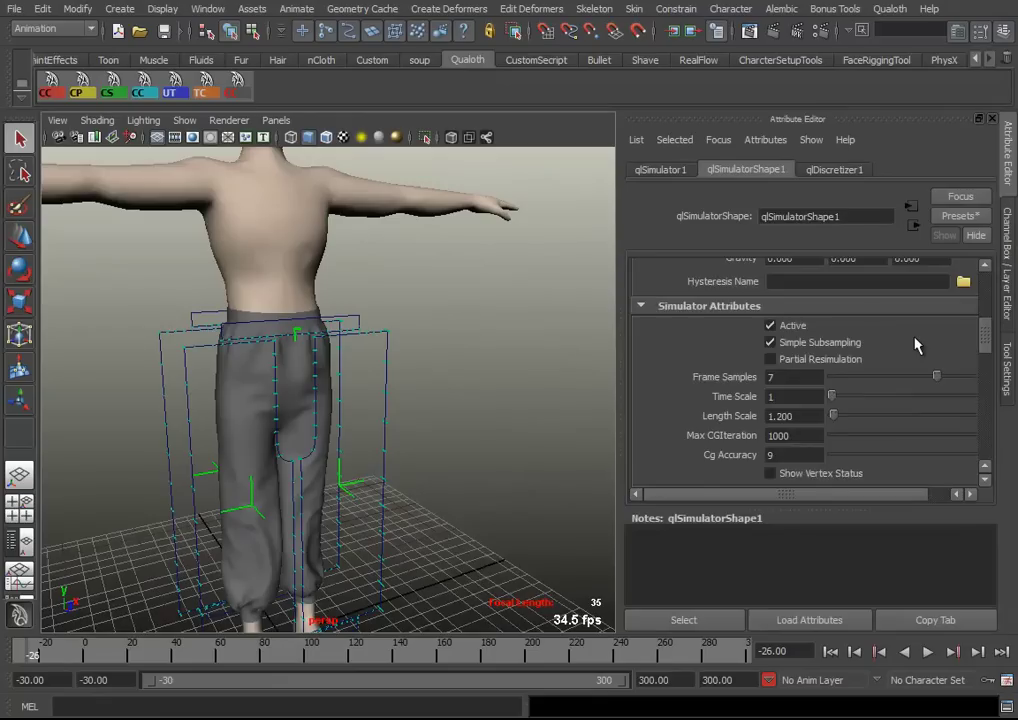
{"action": "scroll", "coordinate": [913, 346], "scroll_direction": "up", "scroll_amount": 5}
{"action": "scroll", "coordinate": [876, 470], "scroll_direction": "down", "scroll_amount": 2}
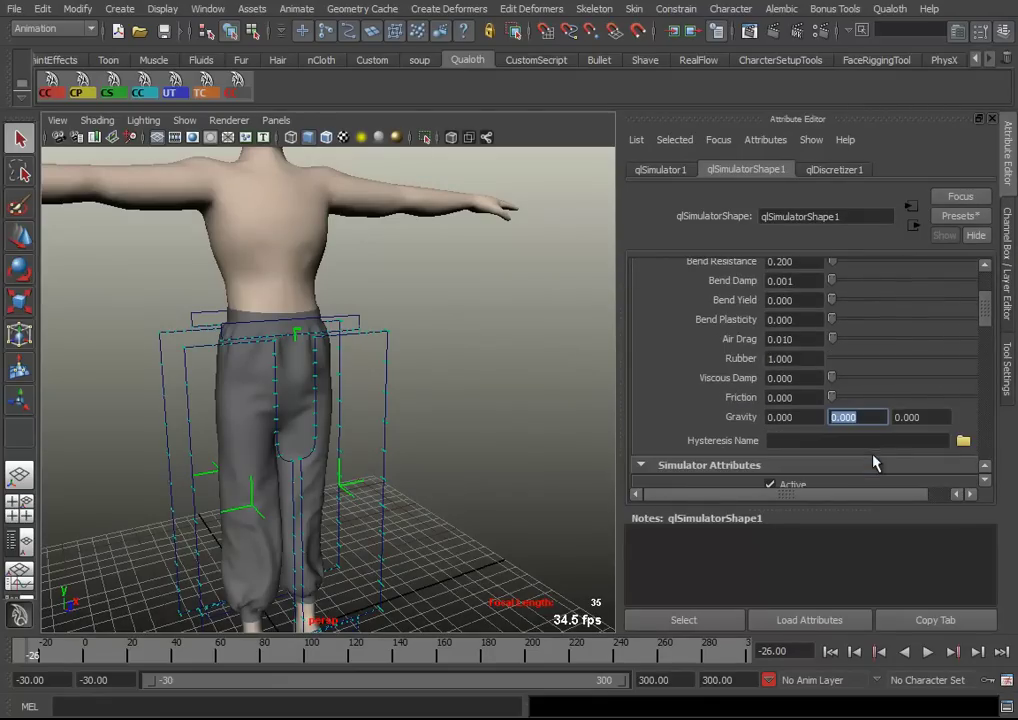
{"action": "type", "text": "-980"}
{"action": "key", "text": "Return"}
Select the pants cloth mesh and rewind the timeline to frame -30
{"action": "mouse_move", "coordinate": [368, 293]}
{"action": "left_mouse_down", "text": "alt"}
{"action": "mouse_move", "coordinate": [392, 373]}
{"action": "mouse_move", "coordinate": [376, 364]}
{"action": "left_mouse_up", "text": "alt"}
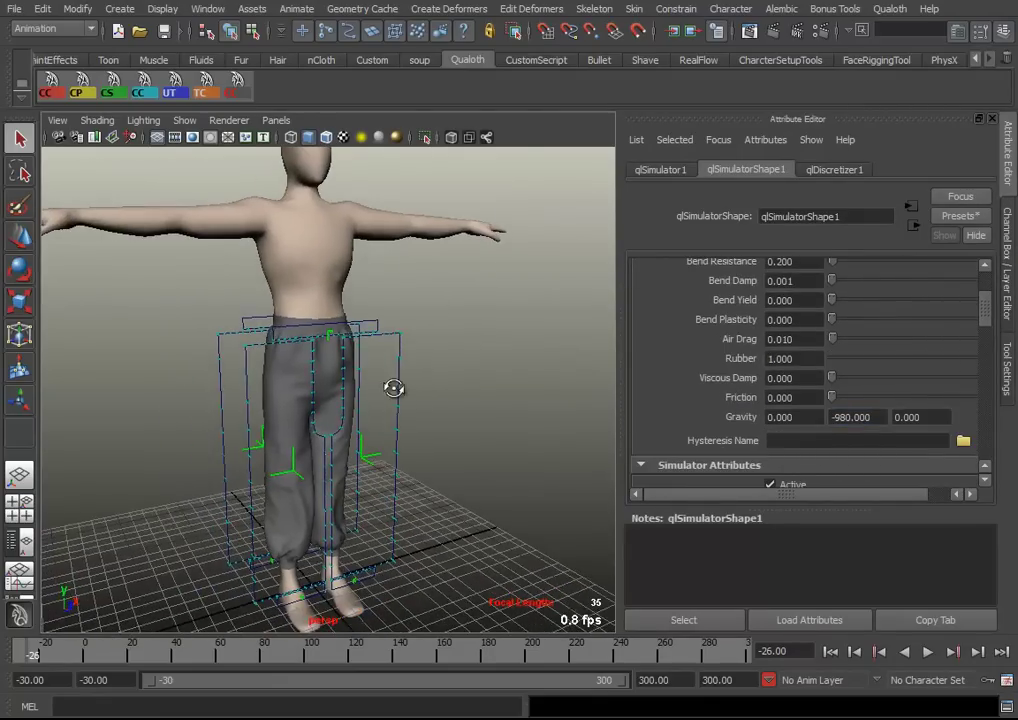
{"action": "right_click_drag", "start_coordinate": [376, 364], "coordinate": [459, 416], "text": "alt"}
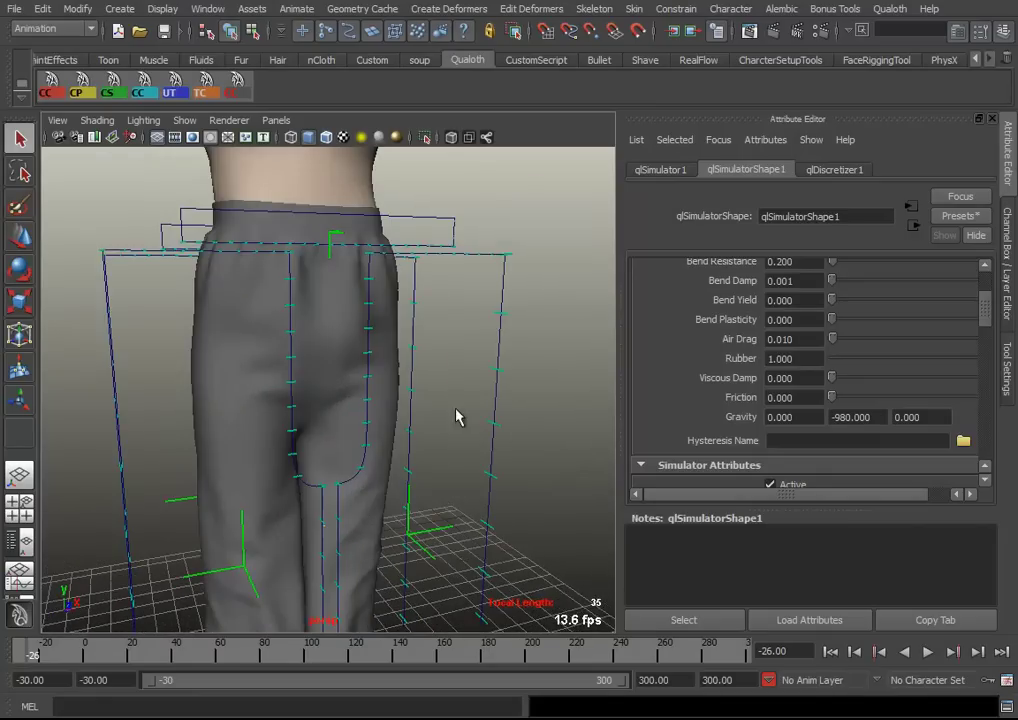
{"action": "left_click_drag", "start_coordinate": [459, 416], "coordinate": [295, 368], "text": "alt"}
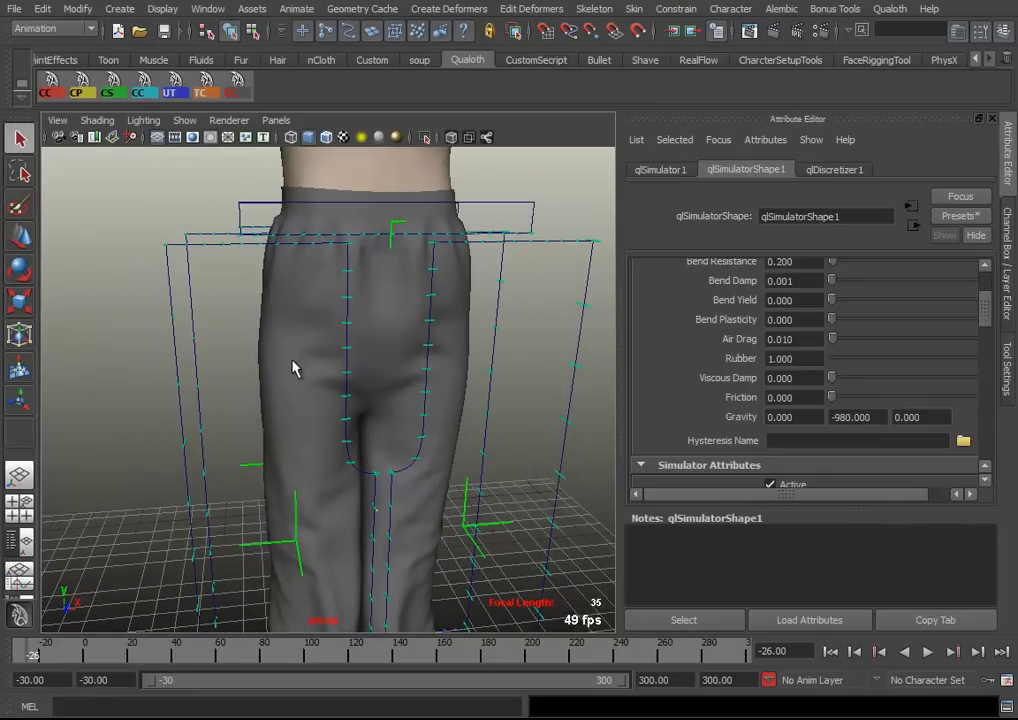
{"action": "right_click_drag", "start_coordinate": [332, 411], "coordinate": [357, 411], "text": "alt"}
{"action": "mouse_move", "coordinate": [357, 411]}
{"action": "left_mouse_down", "text": "alt"}
{"action": "mouse_move", "coordinate": [275, 408]}
{"action": "mouse_move", "coordinate": [242, 328]}
{"action": "left_mouse_up", "text": "alt"}
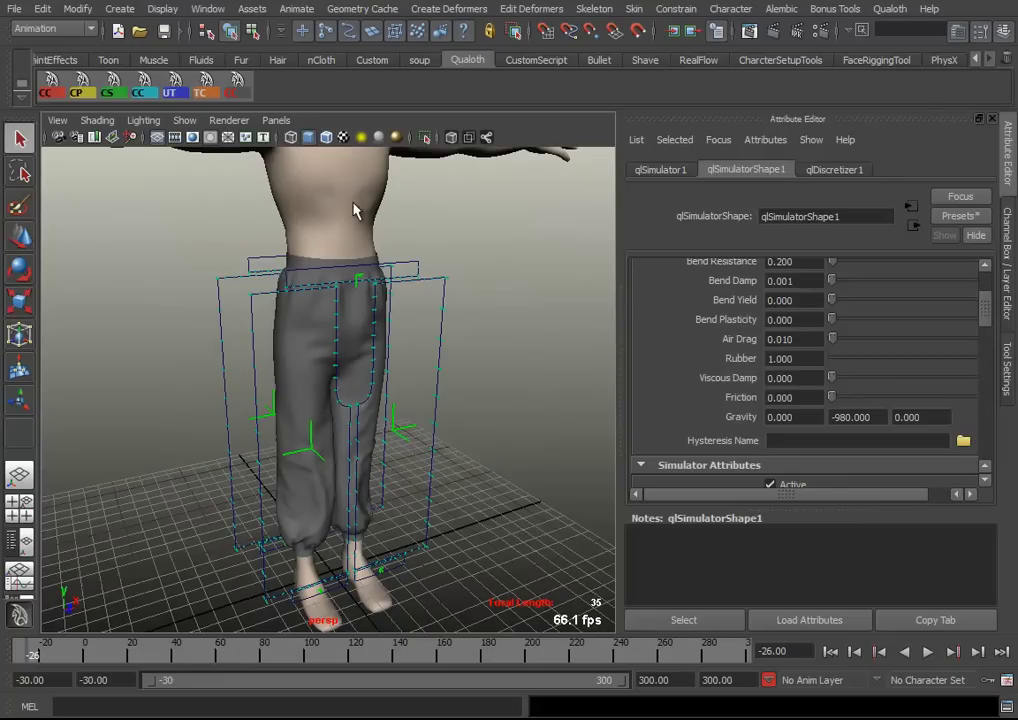
{"action": "left_click", "coordinate": [291, 314]}
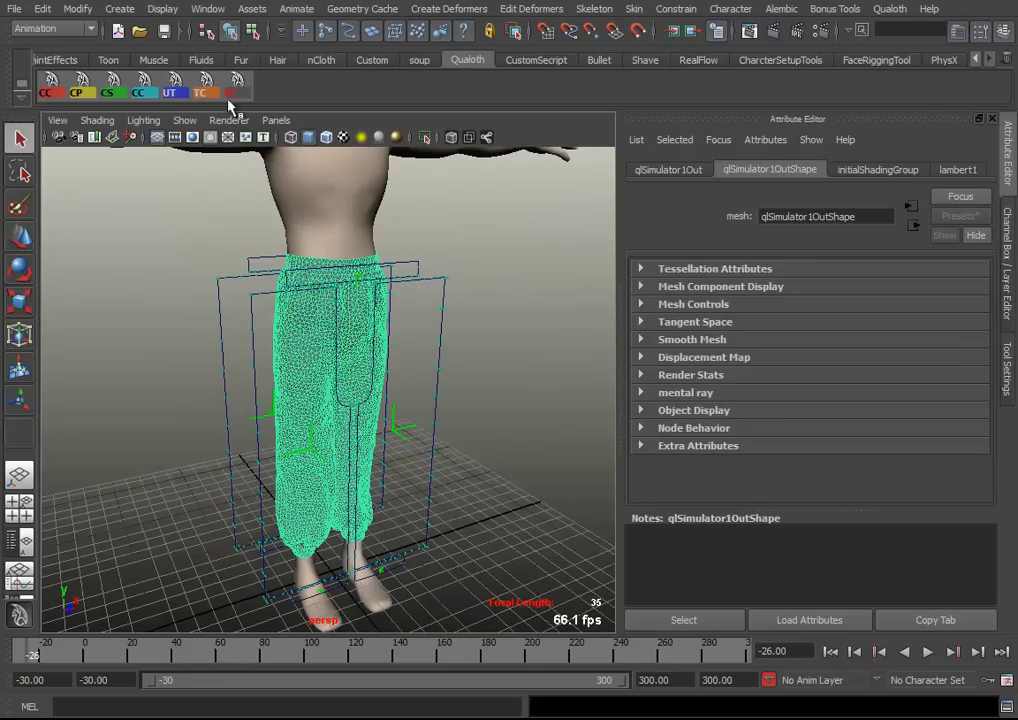
{"action": "left_click", "coordinate": [229, 92]}
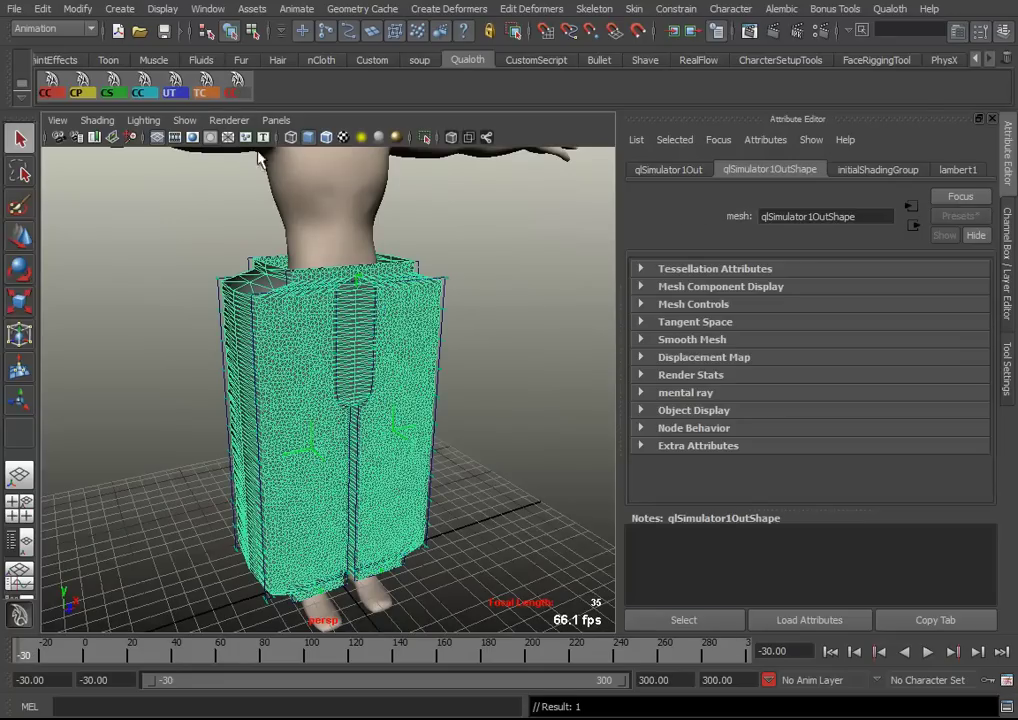
Play the Qualoth simulation from frame -30 until the pants drape around the legs, then stop
{"action": "left_click", "coordinate": [977, 653]}
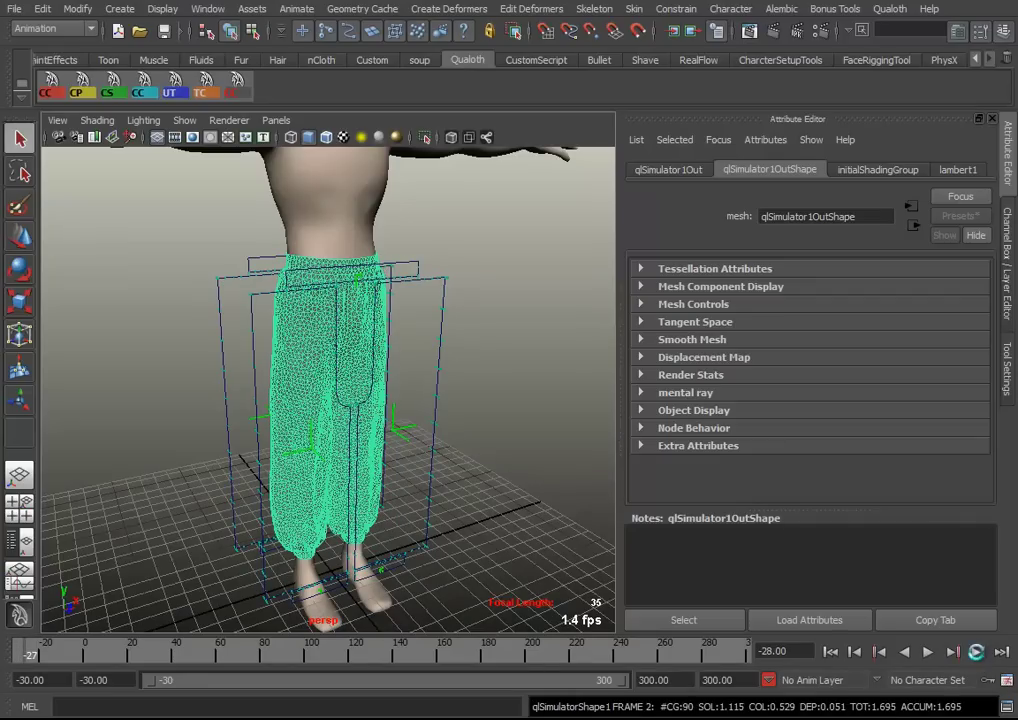
{"action": "left_click", "coordinate": [931, 652]}
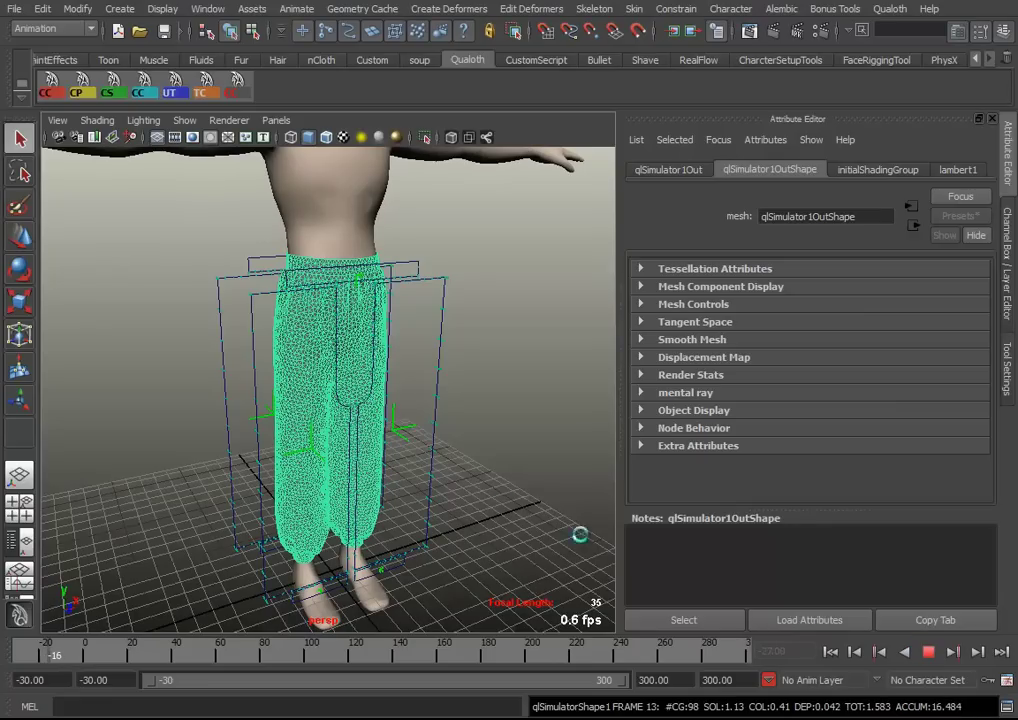
{"action": "left_click_drag", "start_coordinate": [341, 454], "coordinate": [540, 450], "text": "alt"}
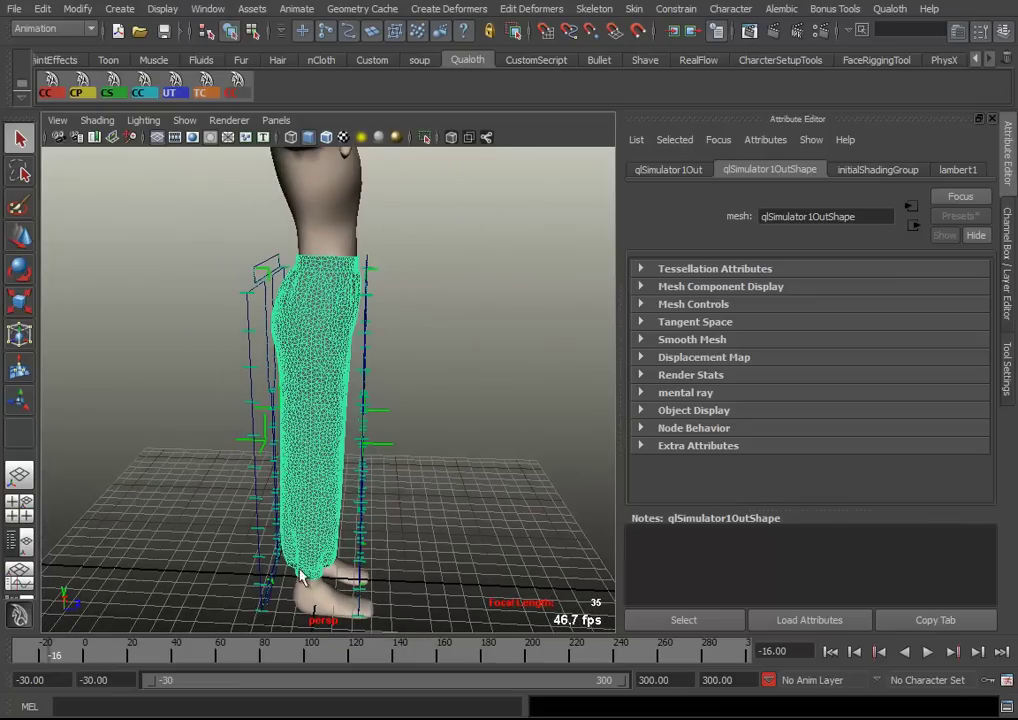
{"action": "key", "text": "alt+v"}
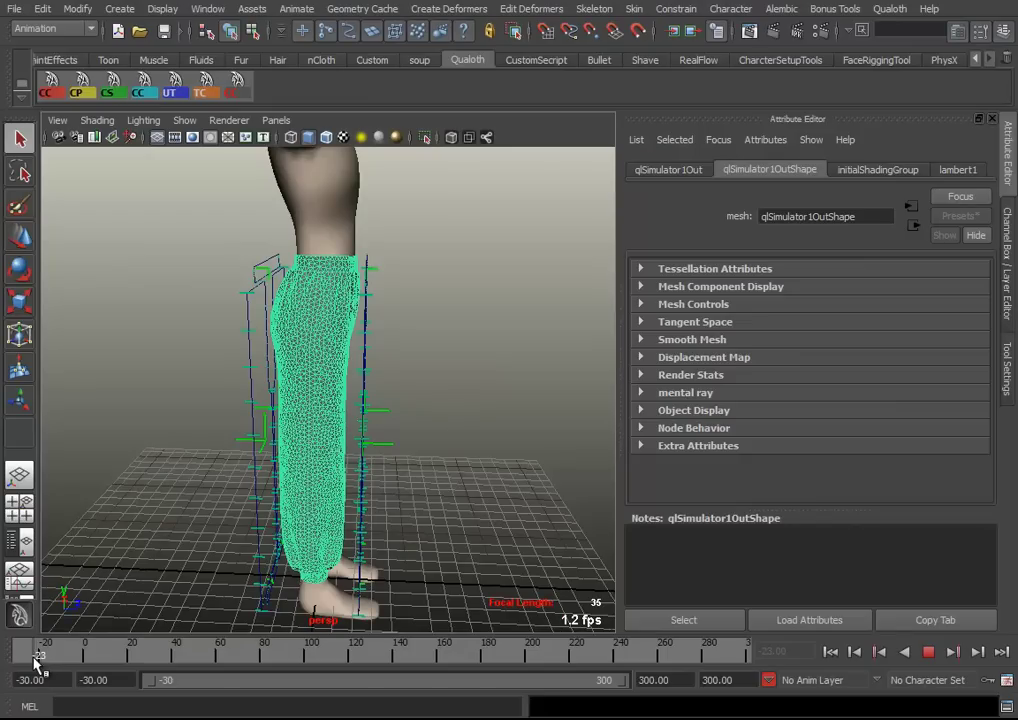
{"action": "key", "text": "alt+v"}
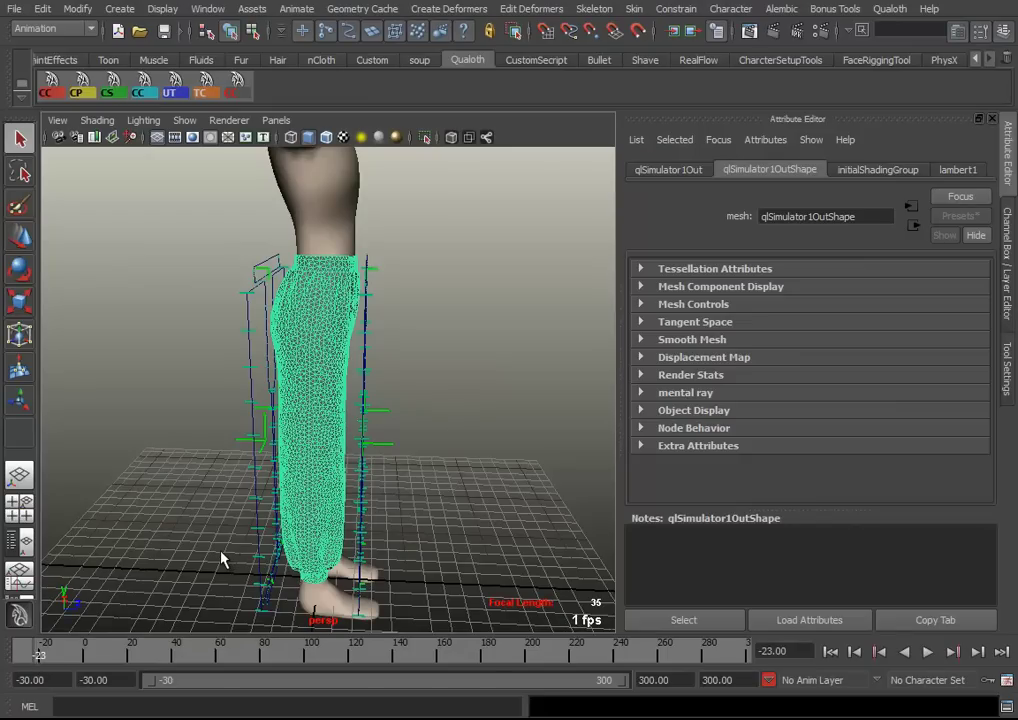
{"action": "mouse_move", "coordinate": [341, 491]}
{"action": "left_mouse_down", "text": "alt"}
{"action": "mouse_move", "coordinate": [157, 497]}
{"action": "mouse_move", "coordinate": [227, 488]}
{"action": "mouse_move", "coordinate": [325, 518]}
{"action": "mouse_move", "coordinate": [198, 518]}
{"action": "mouse_move", "coordinate": [245, 500]}
{"action": "left_mouse_up", "text": "alt"}
Save the draped pants' Qualoth state as pants_pose01 in the Cache cloth_Tutorial01 folder
{"action": "left_click", "coordinate": [886, 10]}
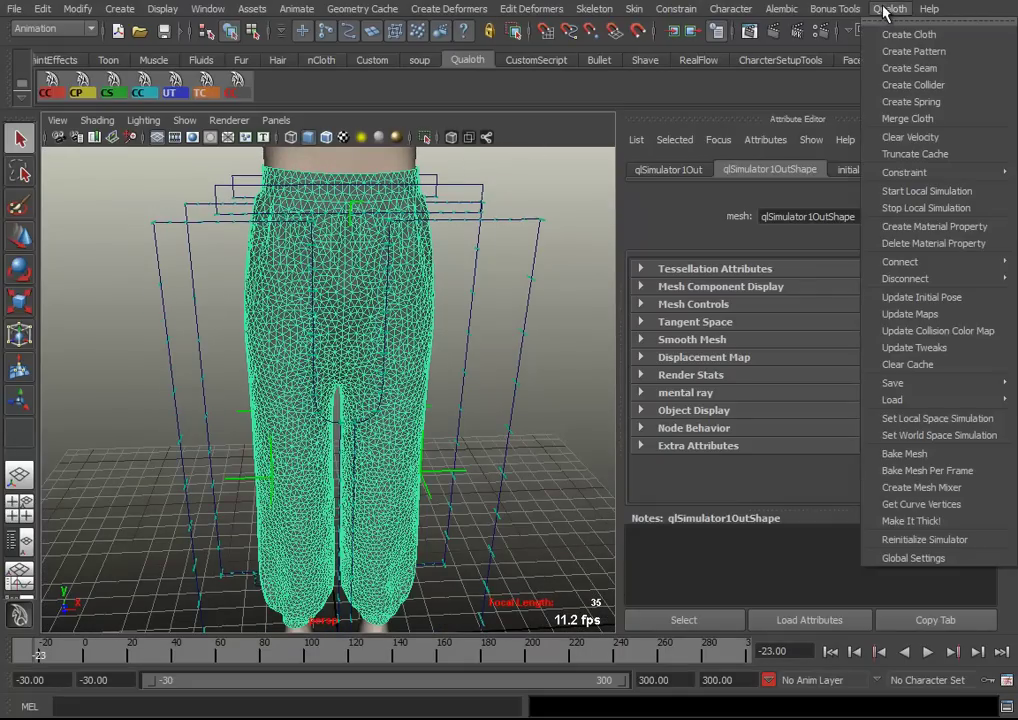
{"action": "left_click", "coordinate": [770, 384]}
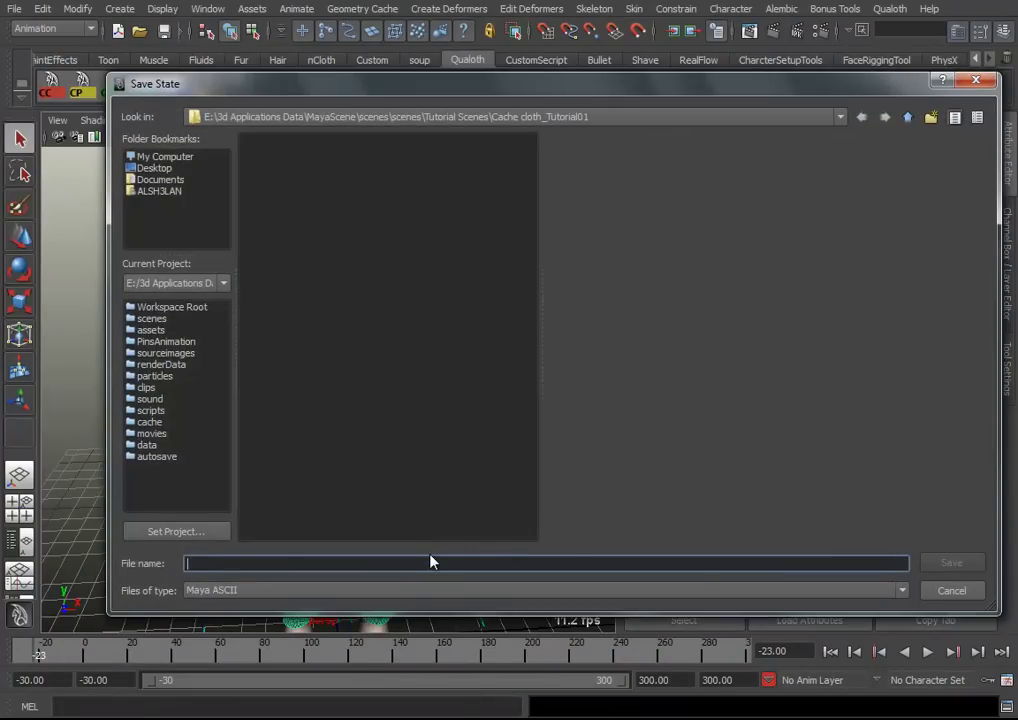
{"action": "type", "text": "pants"}
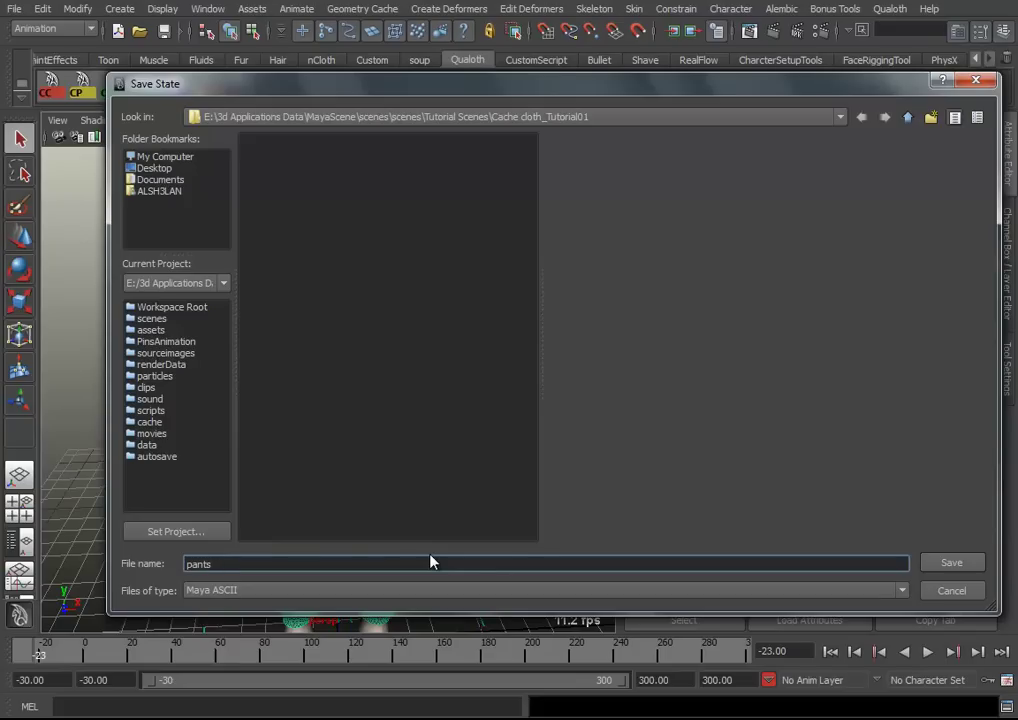
{"action": "type", "text": "_pose01"}
{"action": "left_click", "coordinate": [948, 565]}
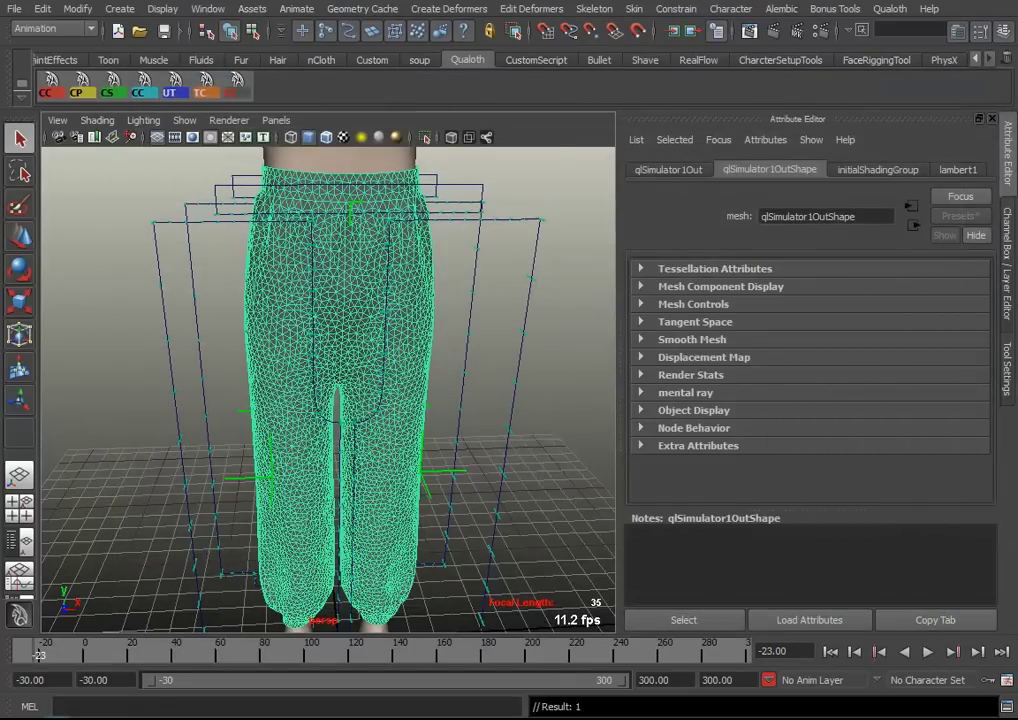
{"action": "key", "text": "shift+o"}
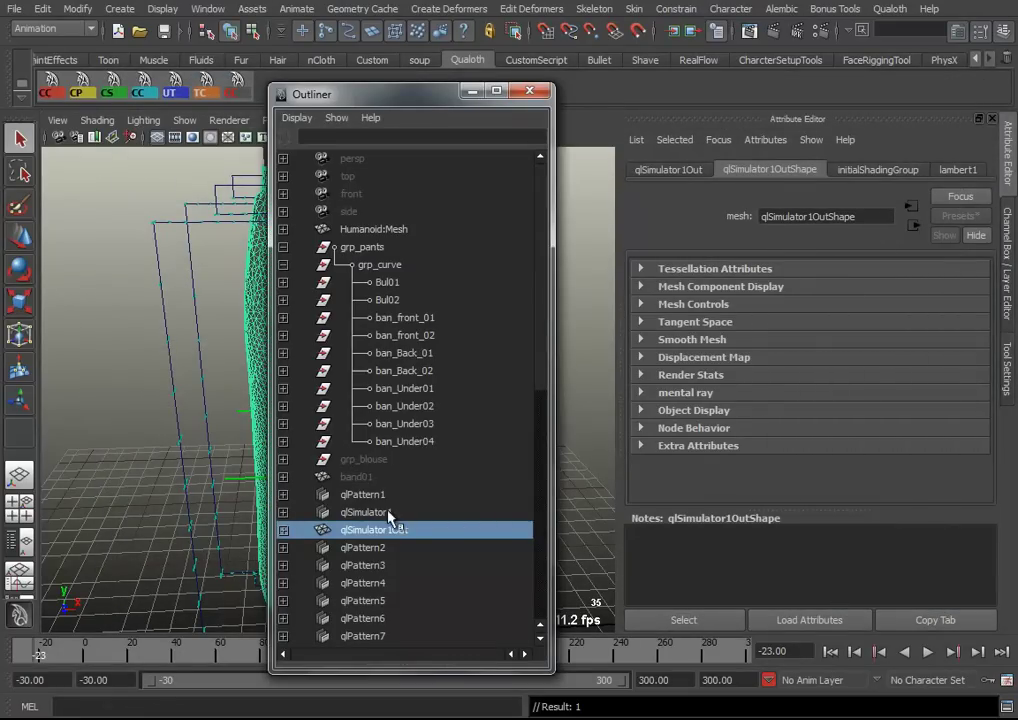
Set qlSimulator1's Cache Name to the pants_pose01.ma state file
{"action": "left_click", "coordinate": [388, 512]}
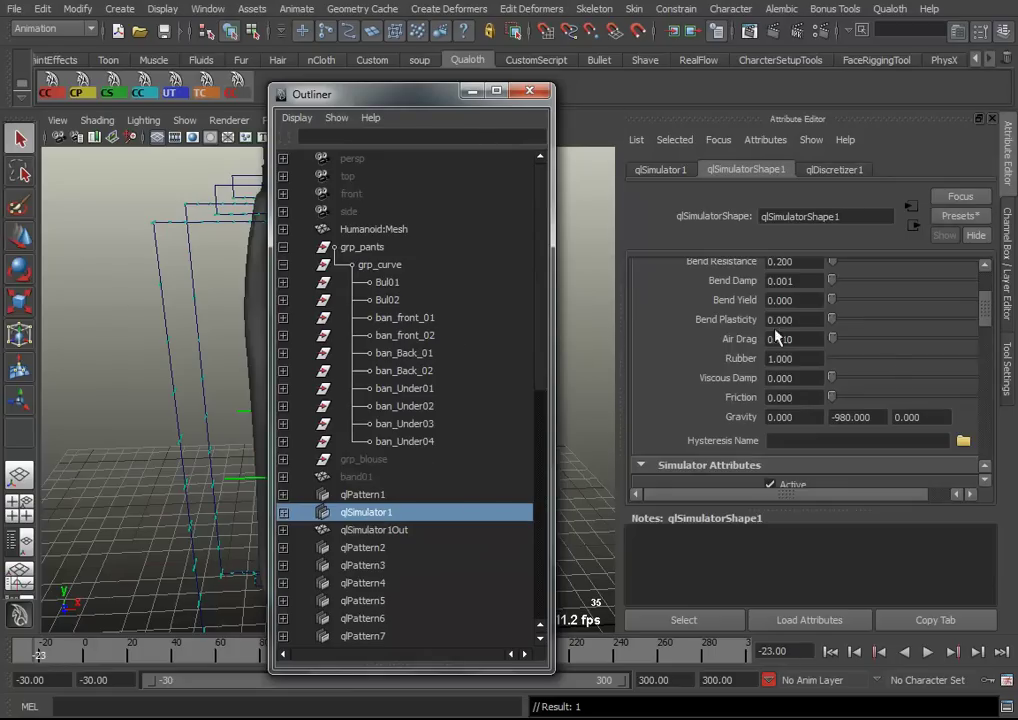
{"action": "scroll", "coordinate": [950, 298], "scroll_direction": "down", "scroll_amount": 3}
{"action": "scroll", "coordinate": [945, 305], "scroll_direction": "down", "scroll_amount": 3}
{"action": "scroll", "coordinate": [942, 310], "scroll_direction": "down", "scroll_amount": 3}
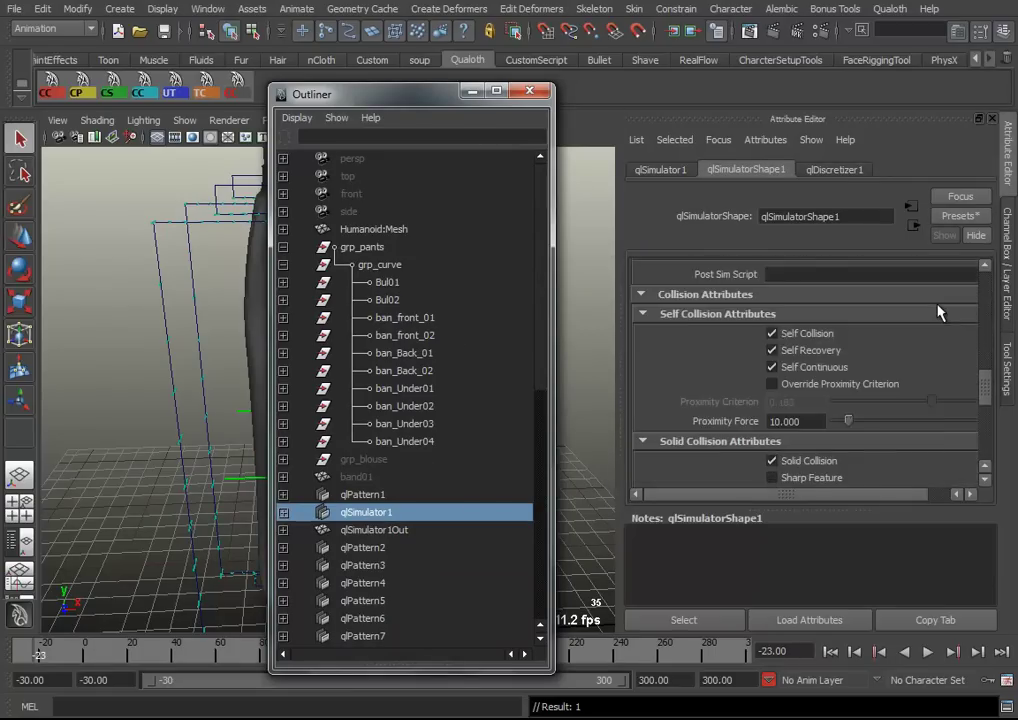
{"action": "scroll", "coordinate": [940, 313], "scroll_direction": "down", "scroll_amount": 3}
{"action": "scroll", "coordinate": [940, 313], "scroll_direction": "down", "scroll_amount": 2}
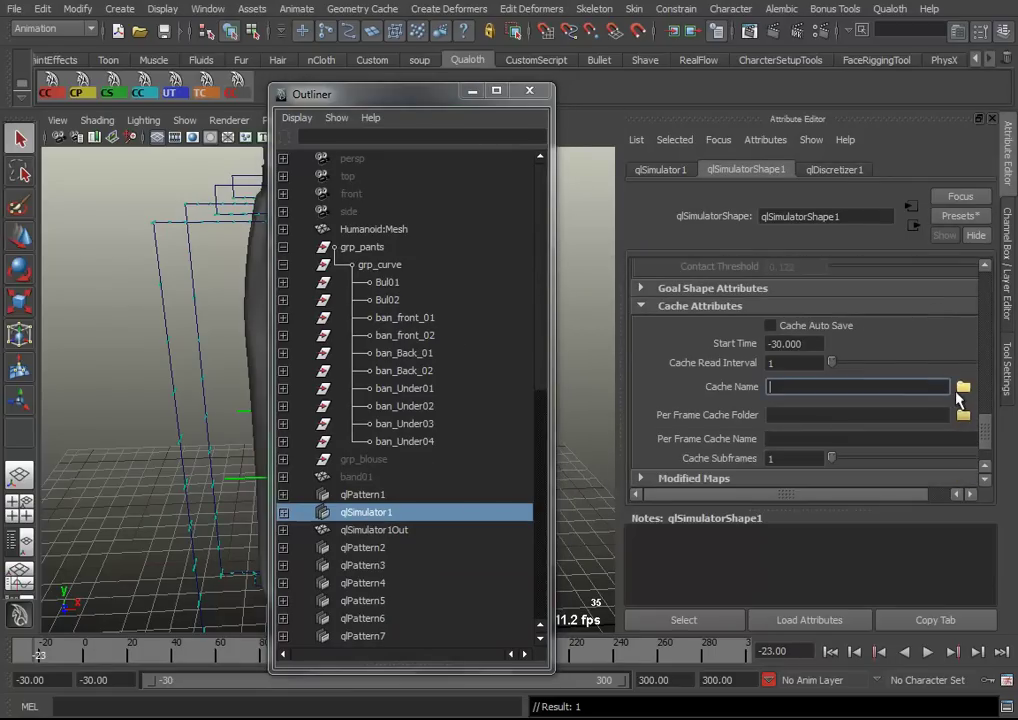
{"action": "left_click", "coordinate": [962, 386]}
{"action": "double_click", "coordinate": [292, 144]}
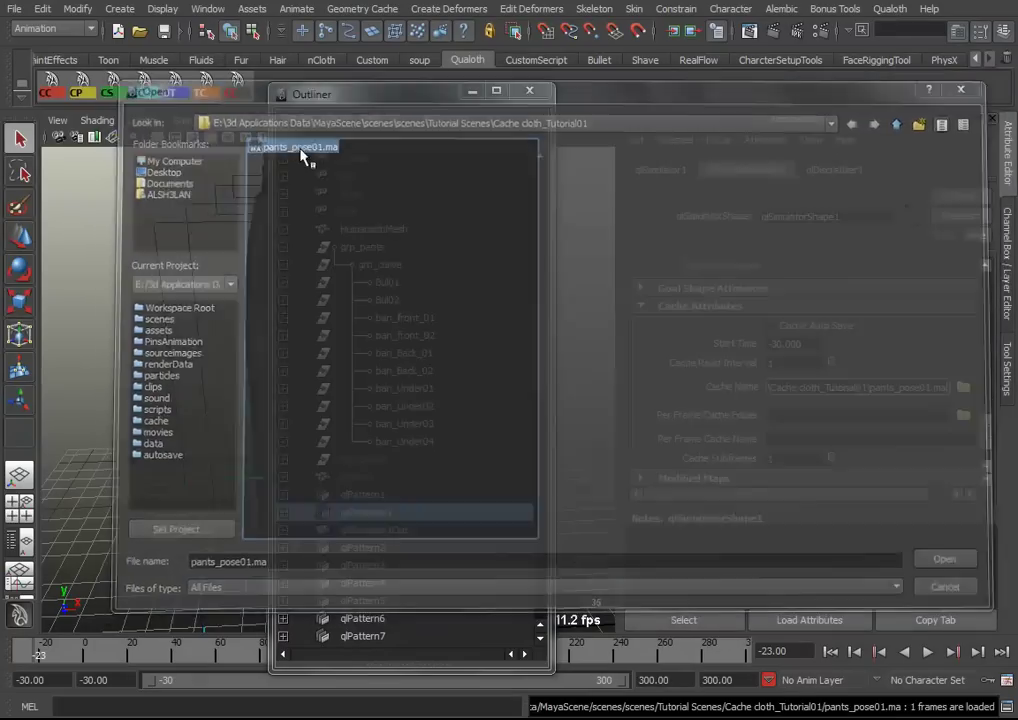
Select the pants and play the simulation to confirm it starts from the draped pose
{"action": "left_click", "coordinate": [472, 91]}
{"action": "left_click_drag", "start_coordinate": [364, 320], "coordinate": [461, 329], "text": "alt"}
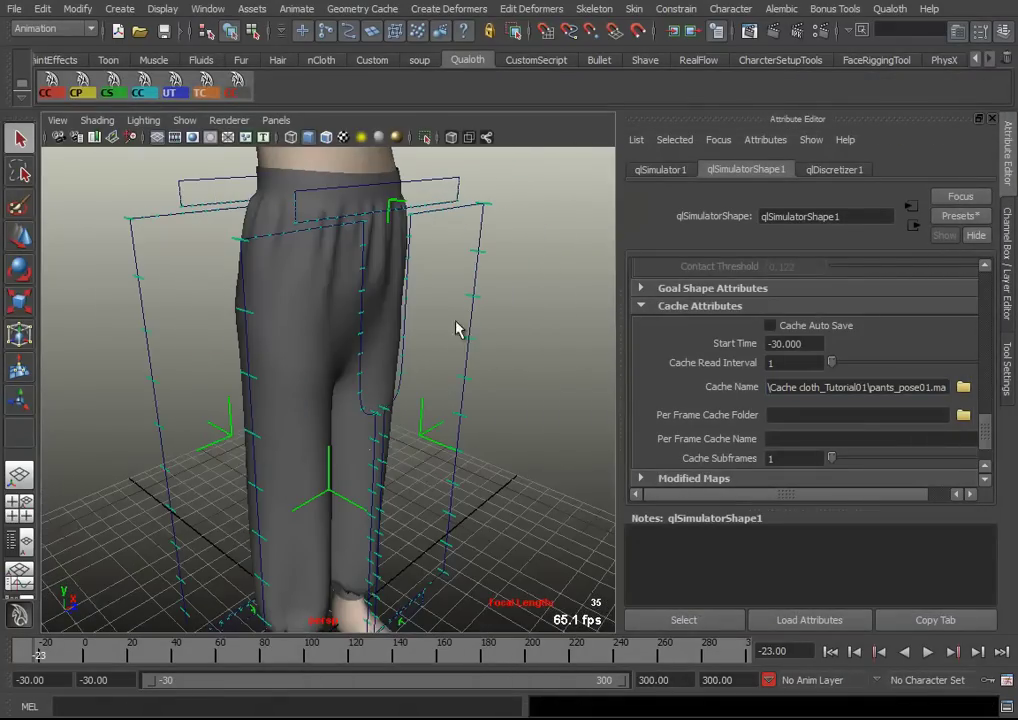
{"action": "left_click", "coordinate": [322, 291]}
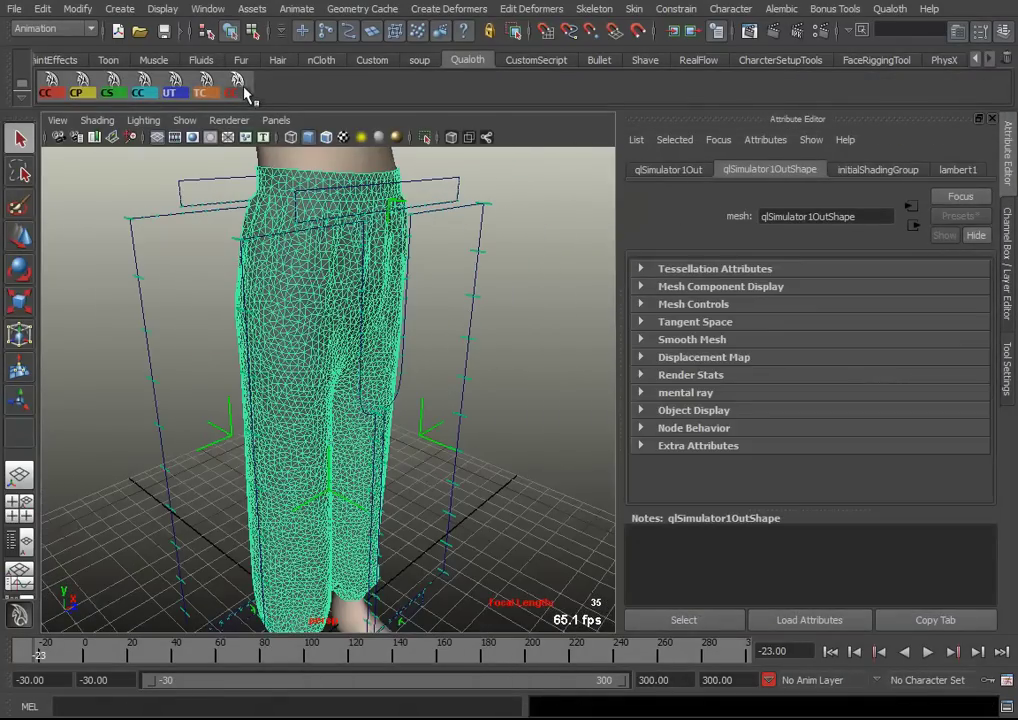
{"action": "mouse_move", "coordinate": [340, 287]}
{"action": "left_mouse_down", "text": "alt"}
{"action": "mouse_move", "coordinate": [380, 364]}
{"action": "mouse_move", "coordinate": [229, 343]}
{"action": "mouse_move", "coordinate": [225, 422]}
{"action": "mouse_move", "coordinate": [261, 363]}
{"action": "mouse_move", "coordinate": [391, 504]}
{"action": "mouse_move", "coordinate": [298, 488]}
{"action": "mouse_move", "coordinate": [318, 498]}
{"action": "left_mouse_up", "text": "alt"}
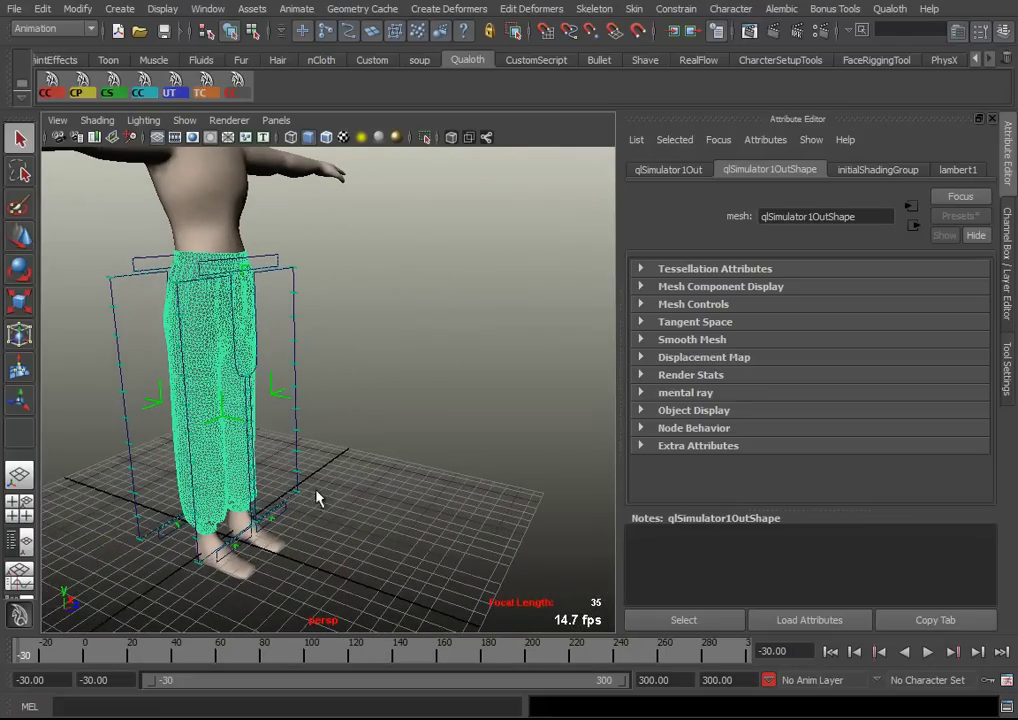
{"action": "left_click", "coordinate": [926, 652]}
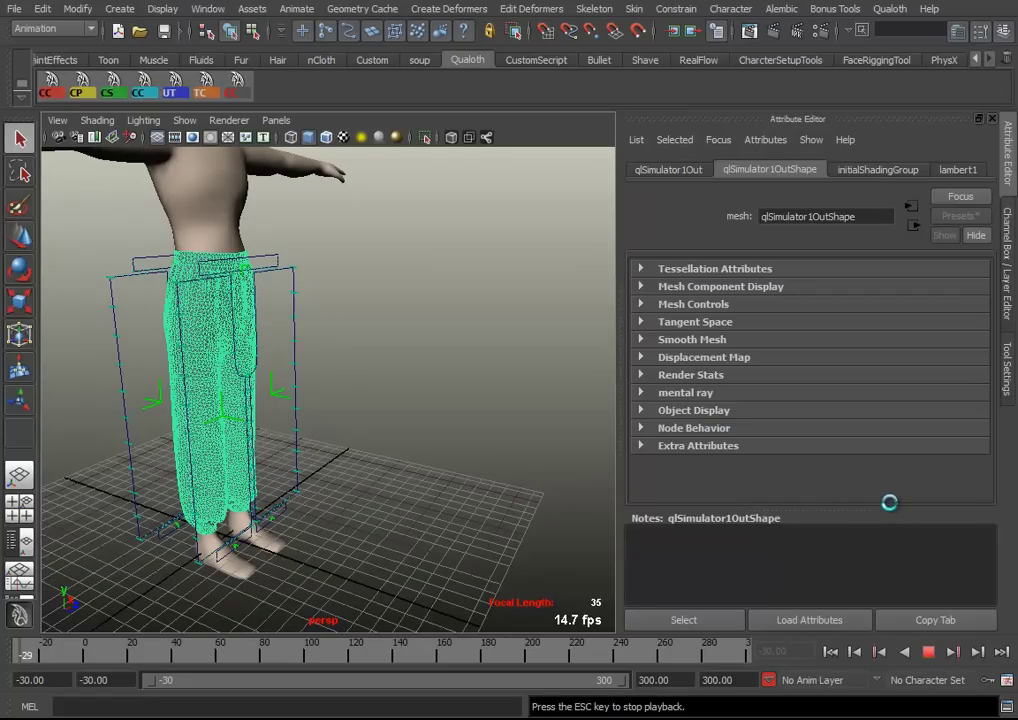